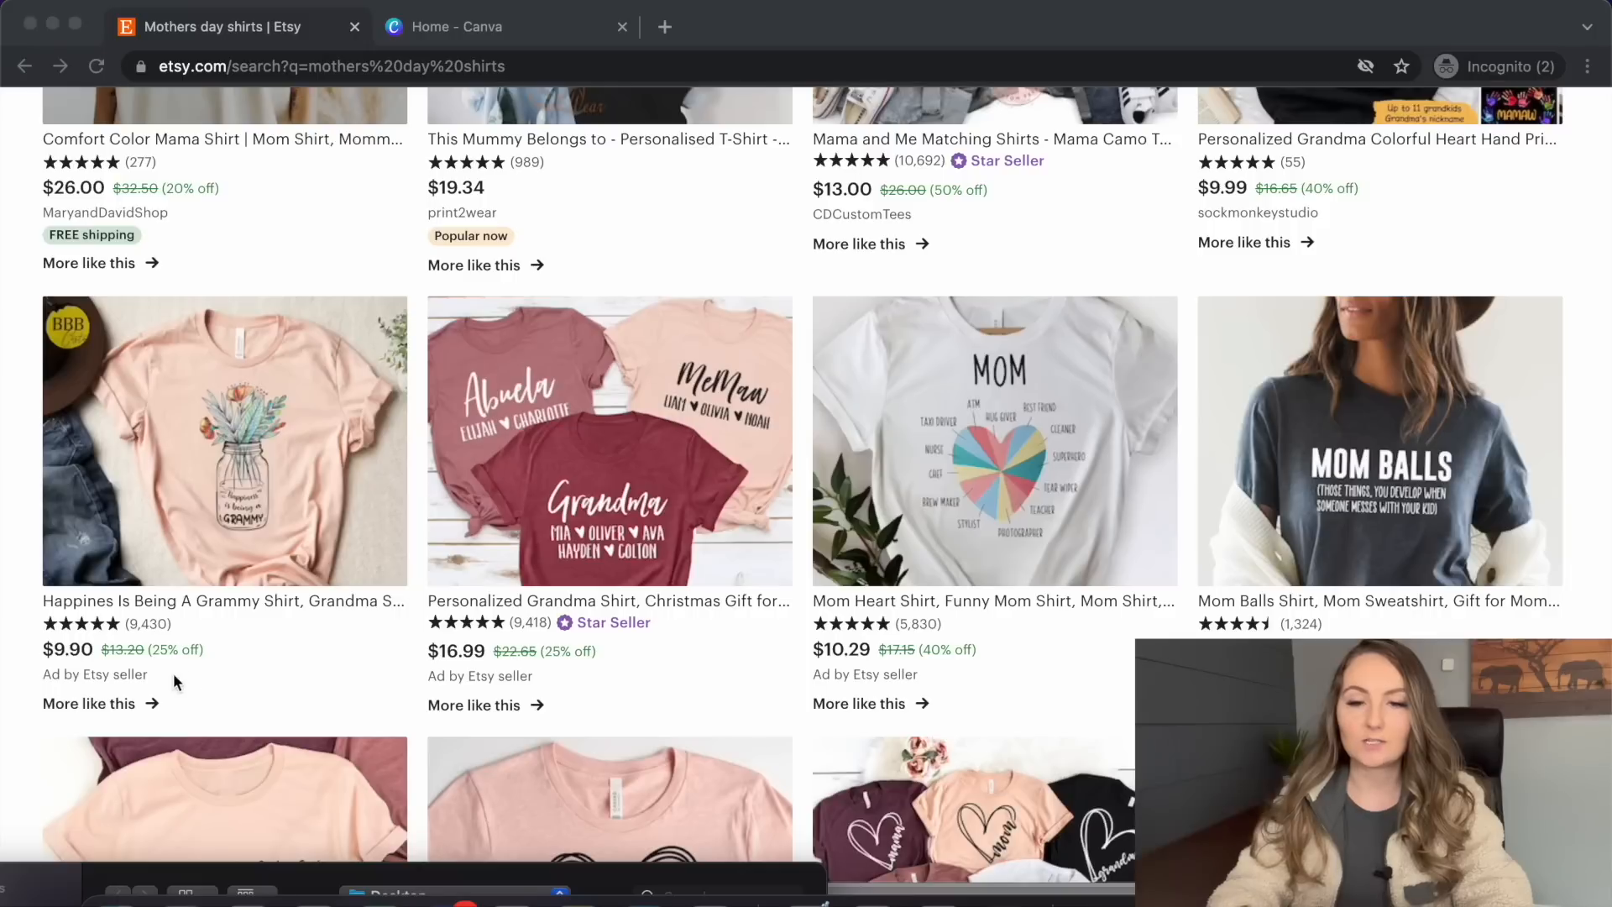
Open the "I Run A Girl Gang" shirt listing from the Mother's Day shirt results and examine its reviews and title
{"action": "scroll", "coordinate": [731, 571], "scroll_direction": "down", "scroll_amount": 3}
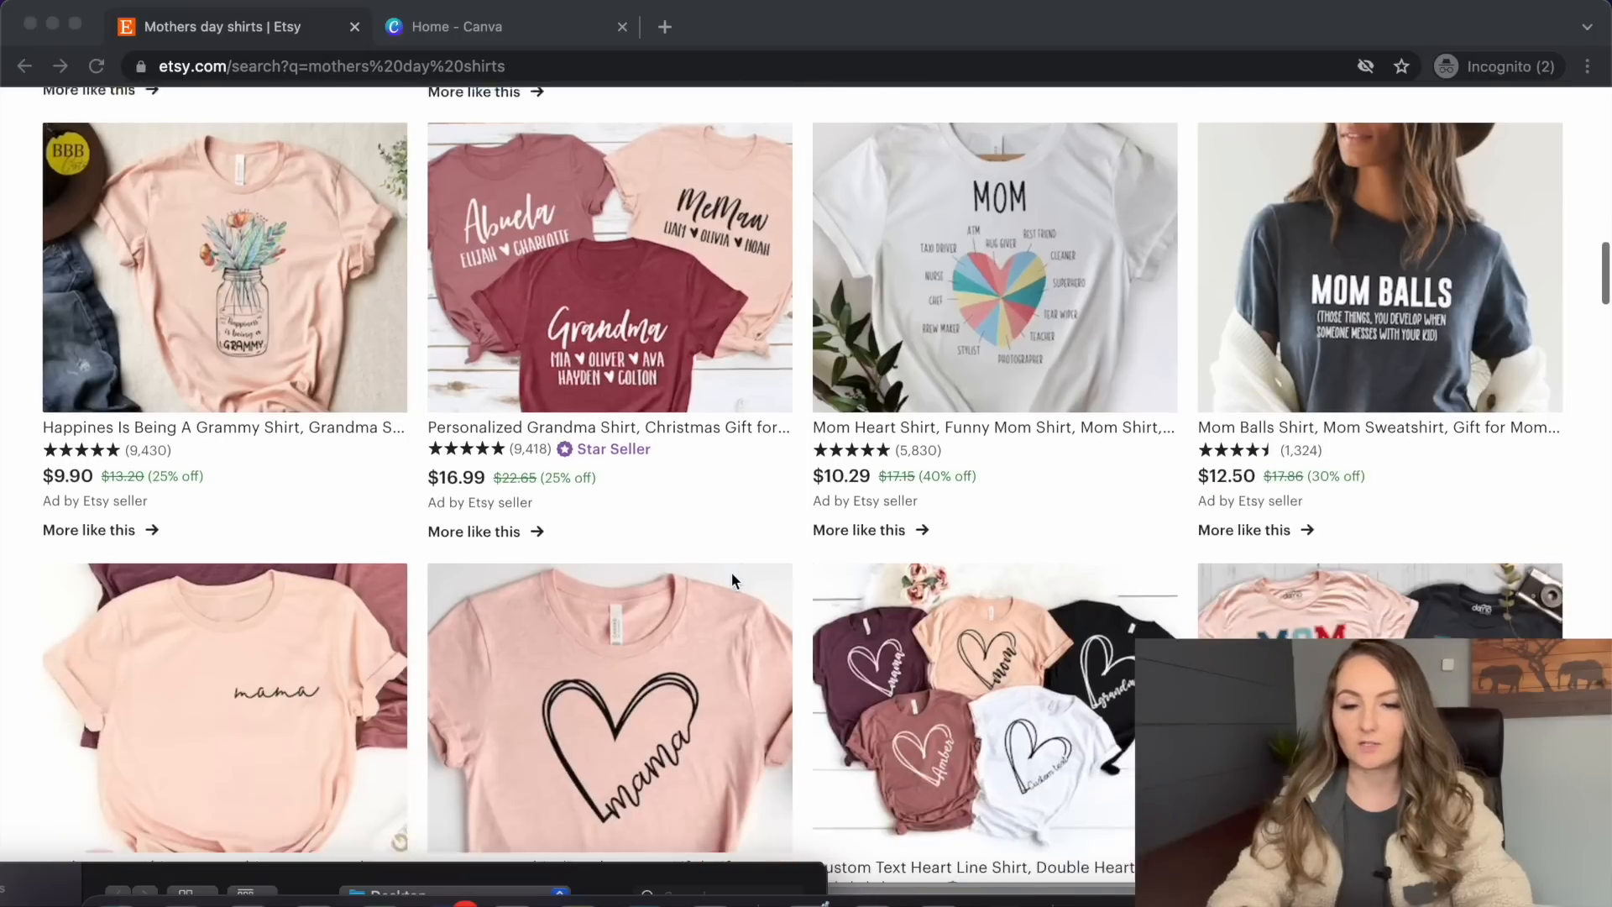
{"action": "scroll", "coordinate": [732, 580], "scroll_direction": "down", "scroll_amount": 5}
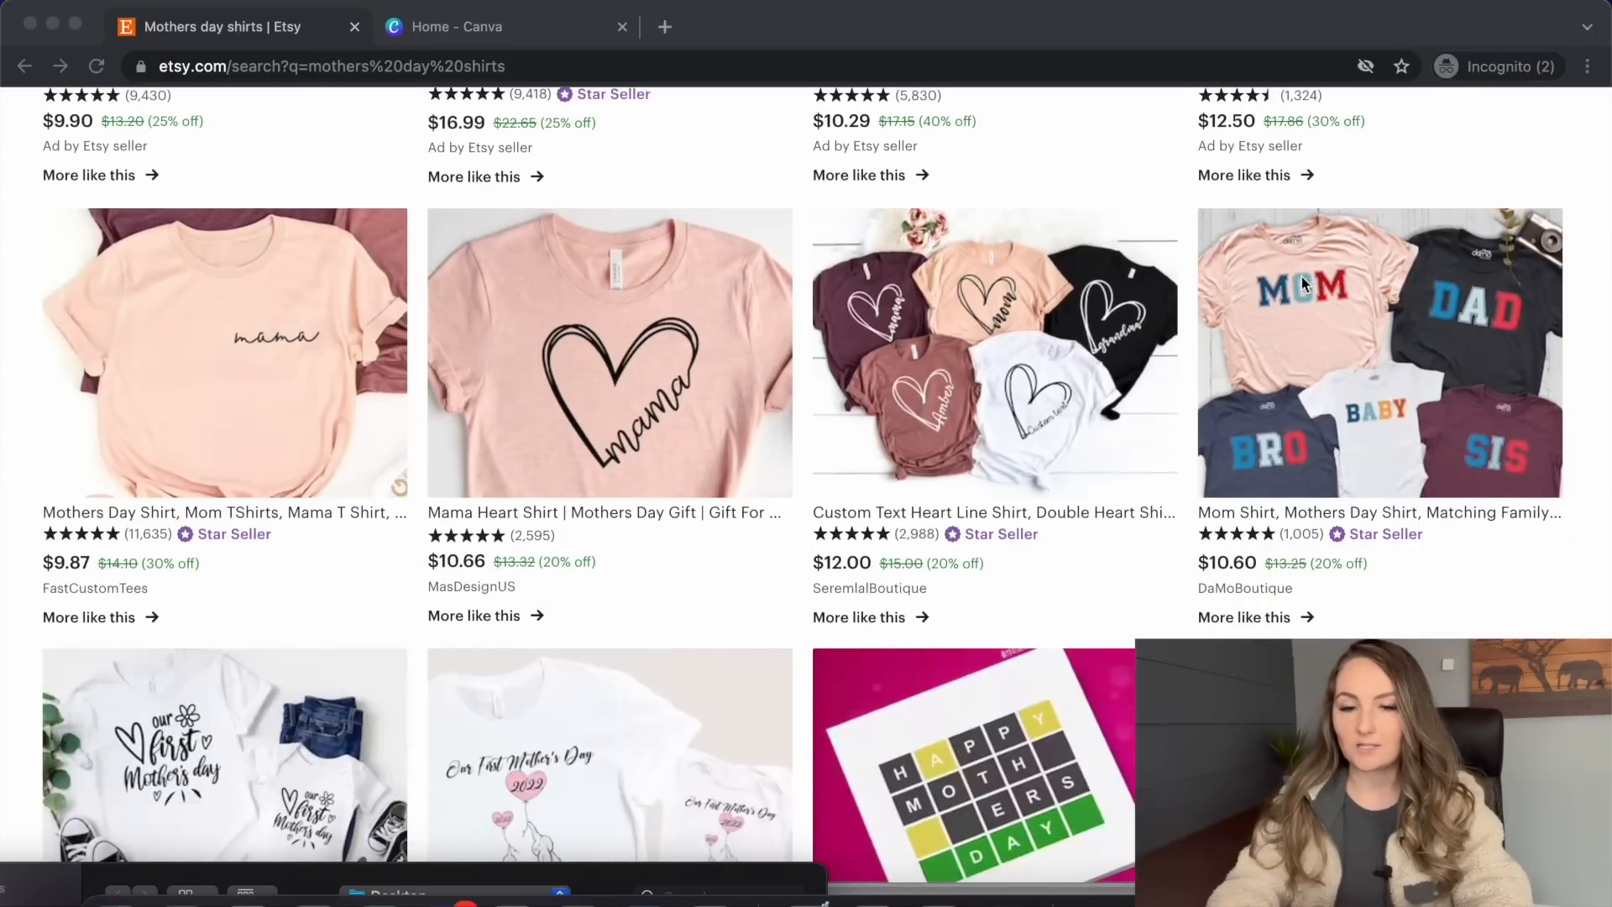
{"action": "scroll", "coordinate": [788, 487], "scroll_direction": "down", "scroll_amount": 4}
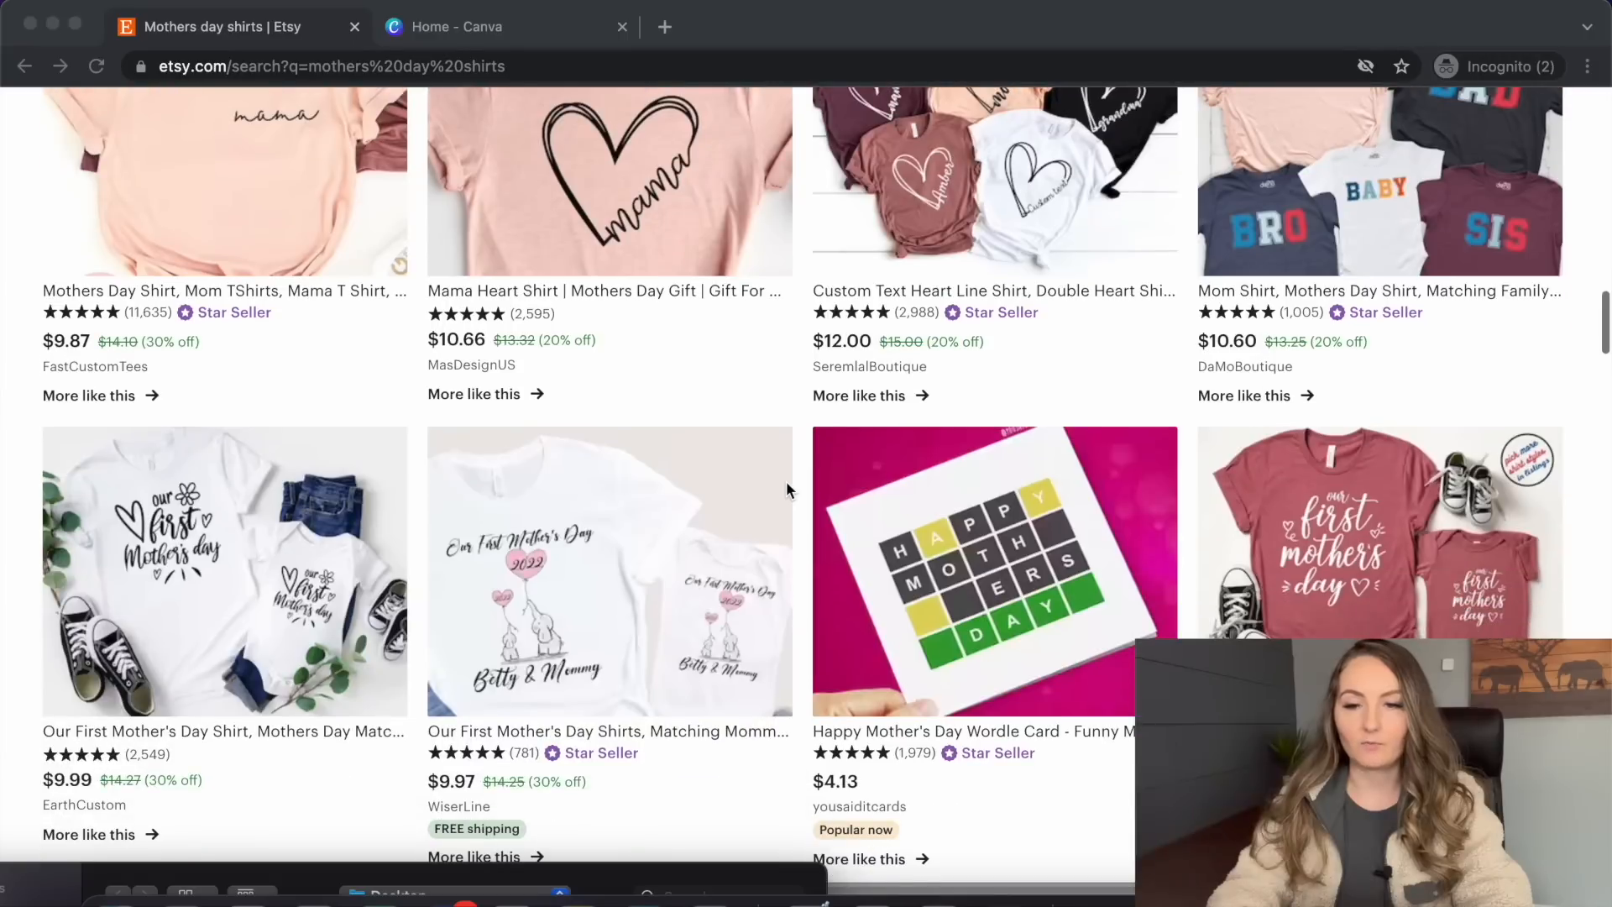
{"action": "scroll", "coordinate": [786, 481], "scroll_direction": "down", "scroll_amount": 2}
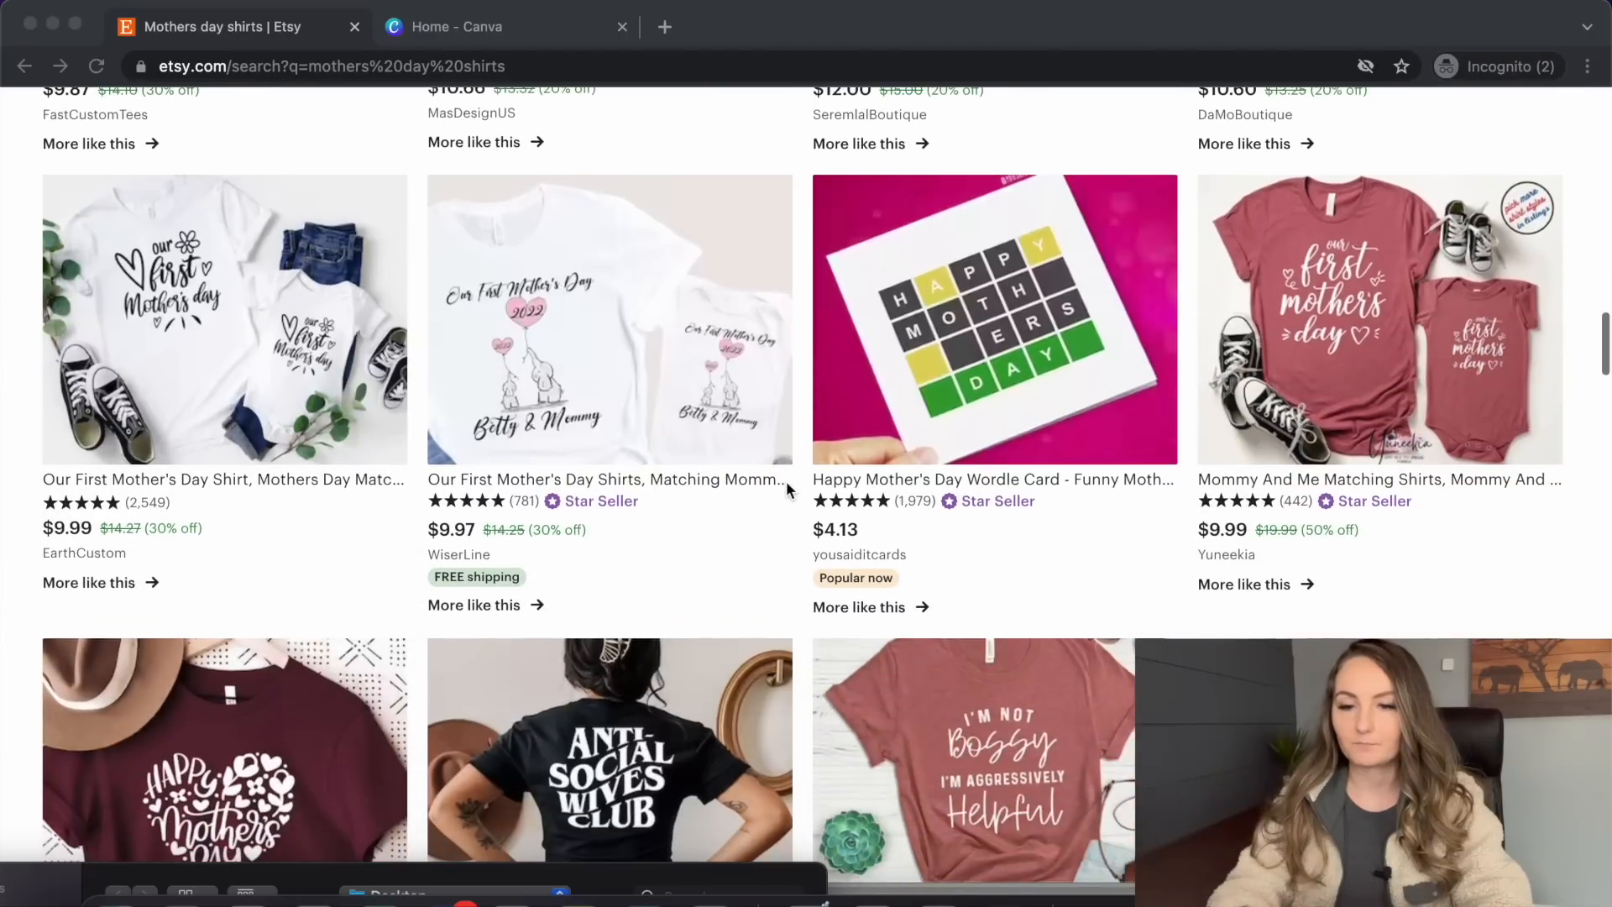
{"action": "scroll", "coordinate": [786, 480], "scroll_direction": "down", "scroll_amount": 10}
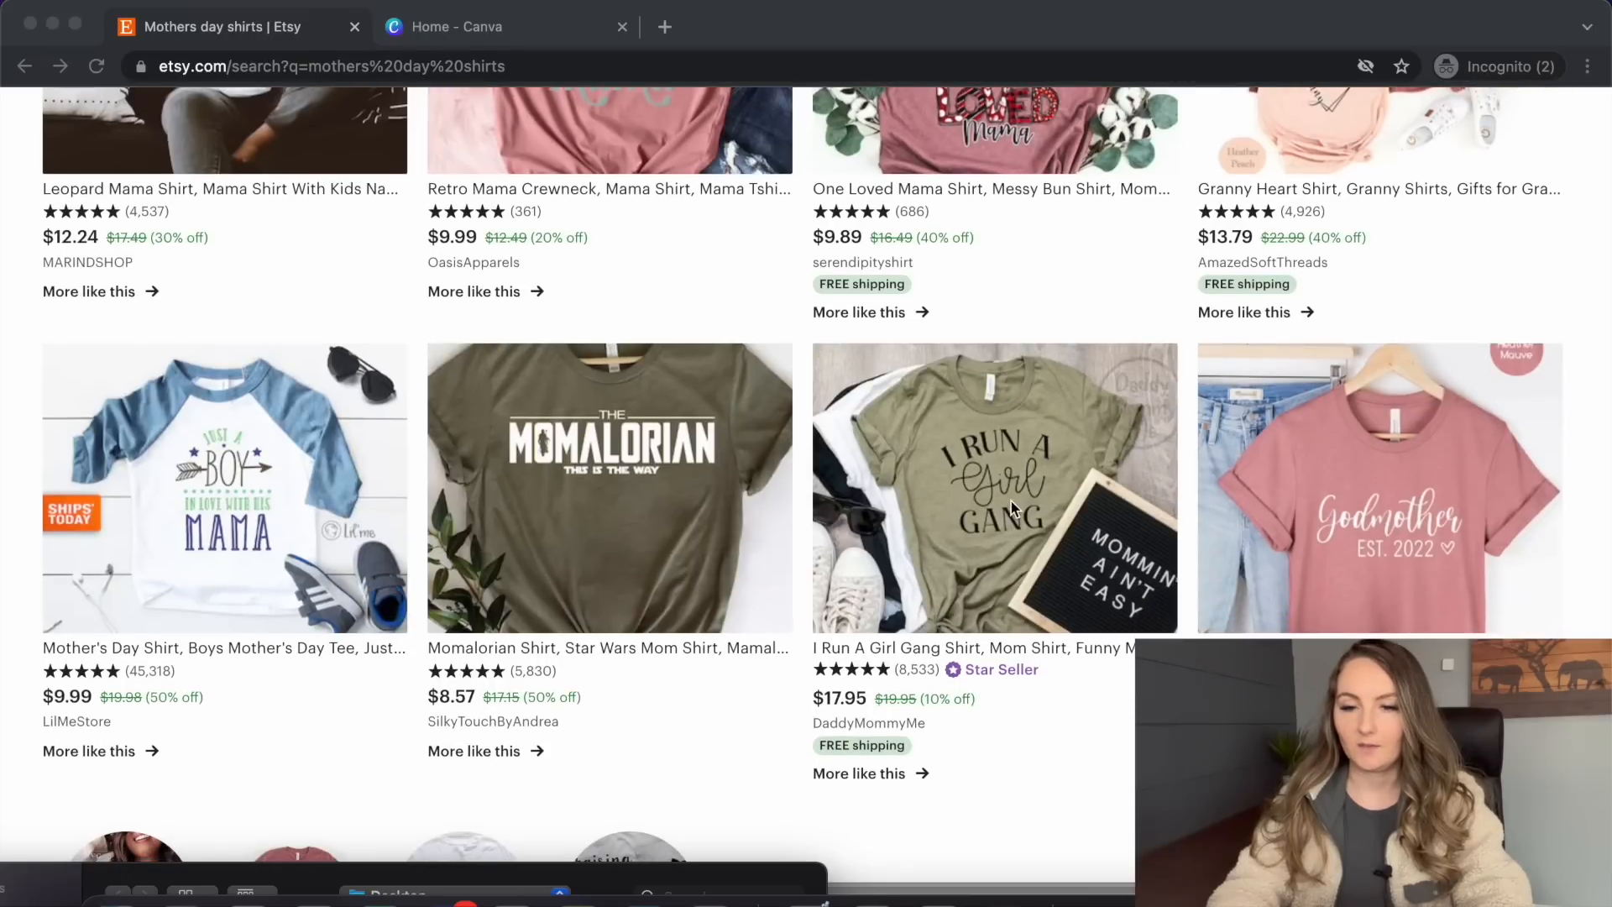
{"action": "left_click", "coordinate": [984, 505]}
{"action": "left_click", "coordinate": [970, 510]}
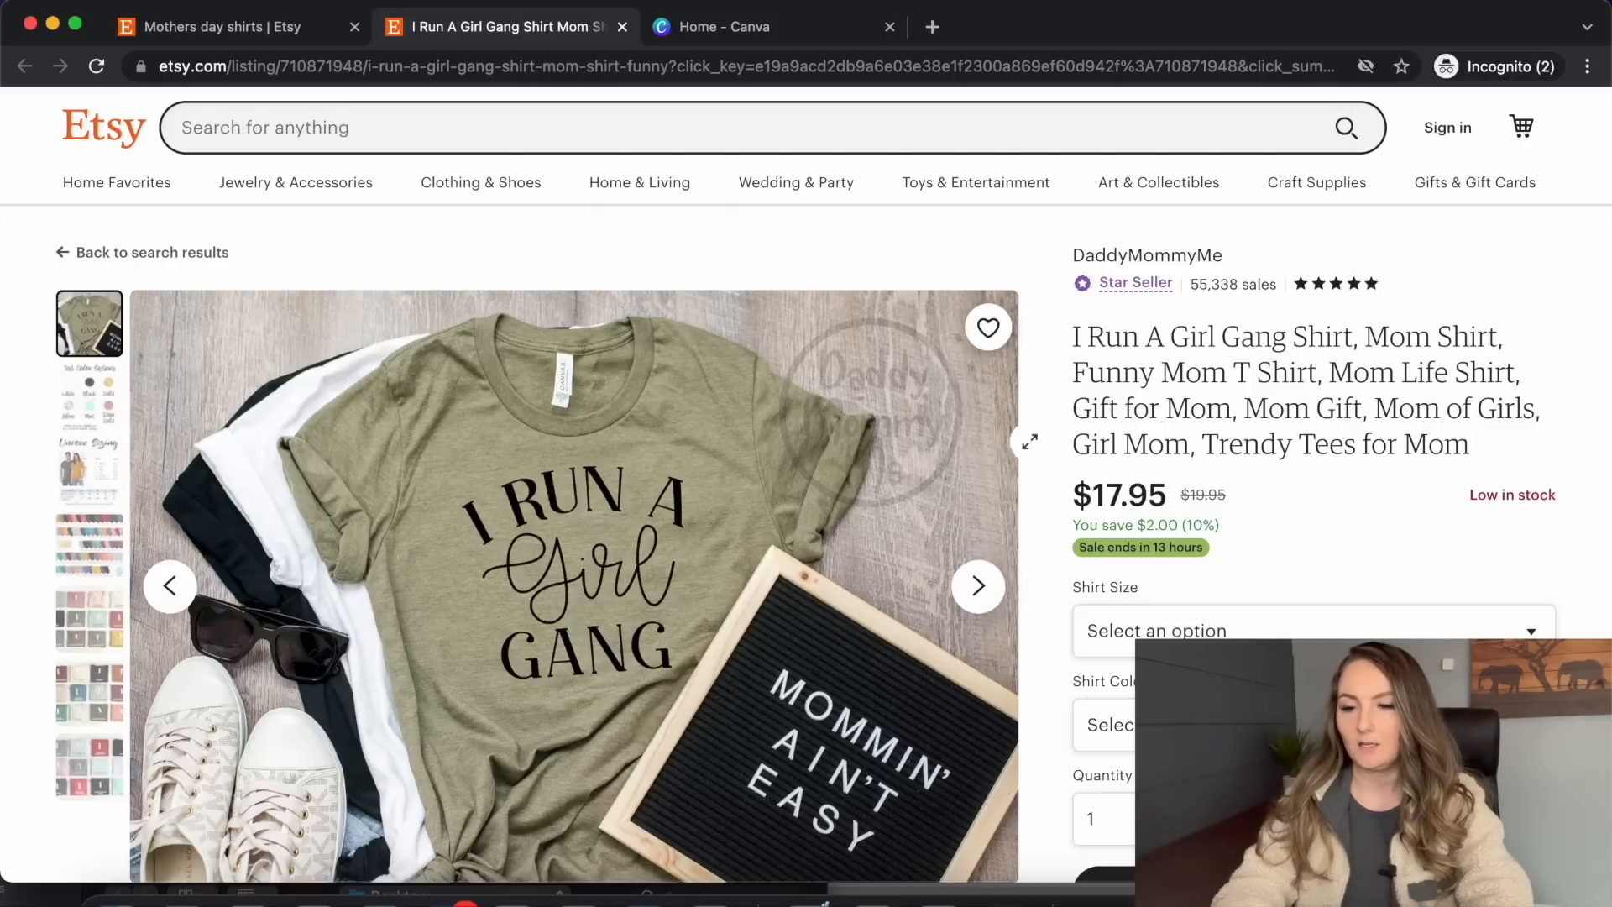
{"action": "scroll", "coordinate": [1332, 326], "scroll_direction": "down", "scroll_amount": 5}
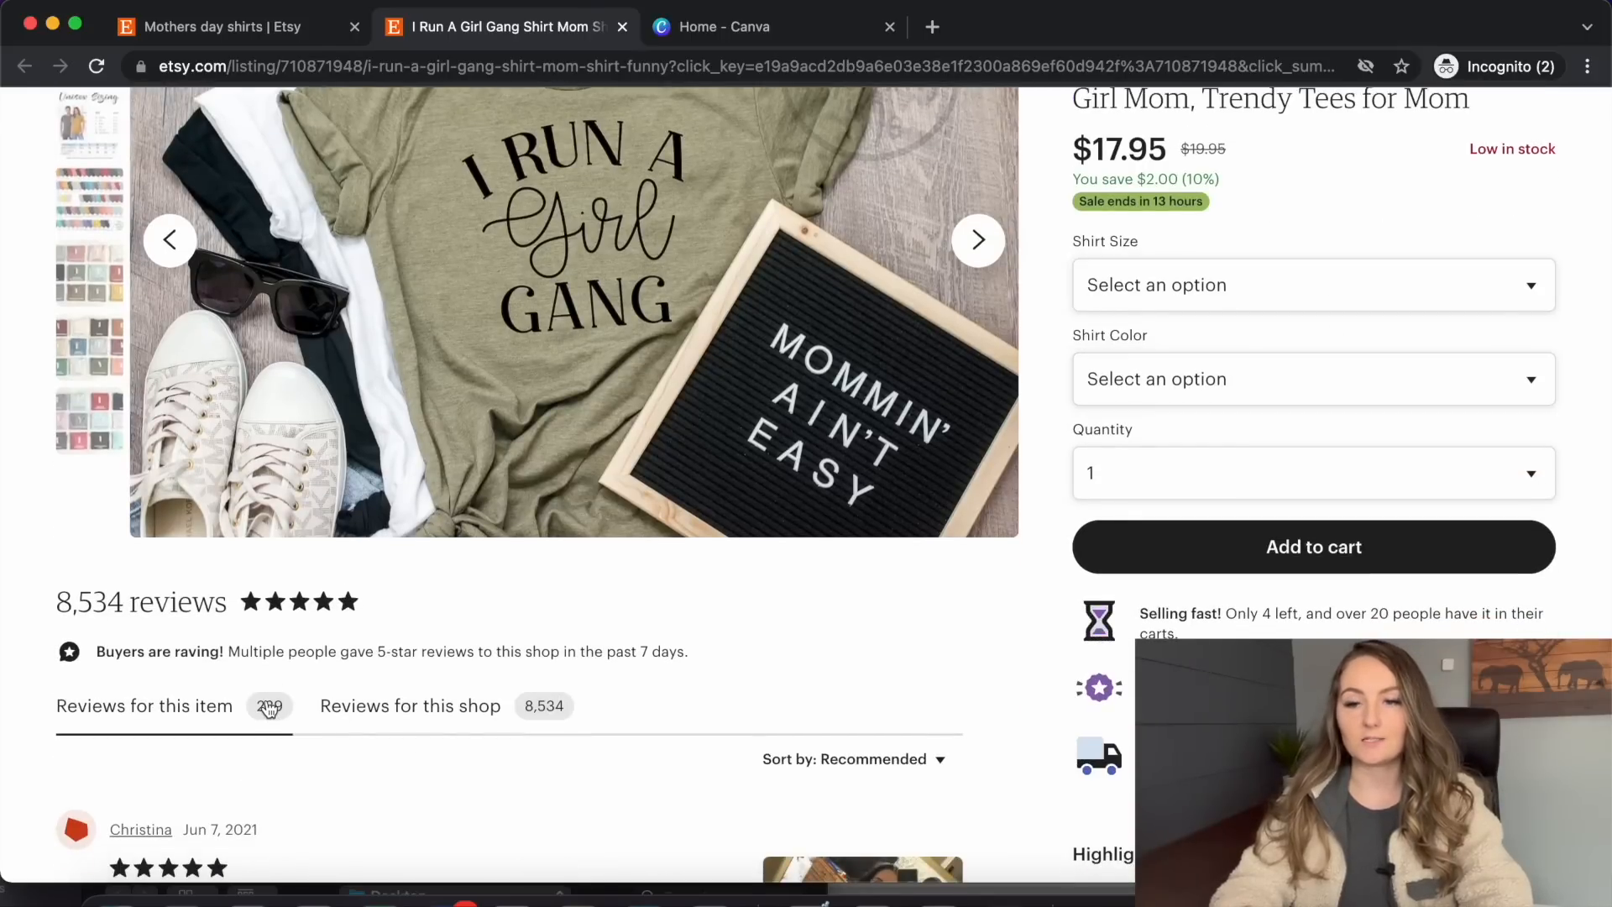
{"action": "scroll", "coordinate": [592, 522], "scroll_direction": "up", "scroll_amount": 3}
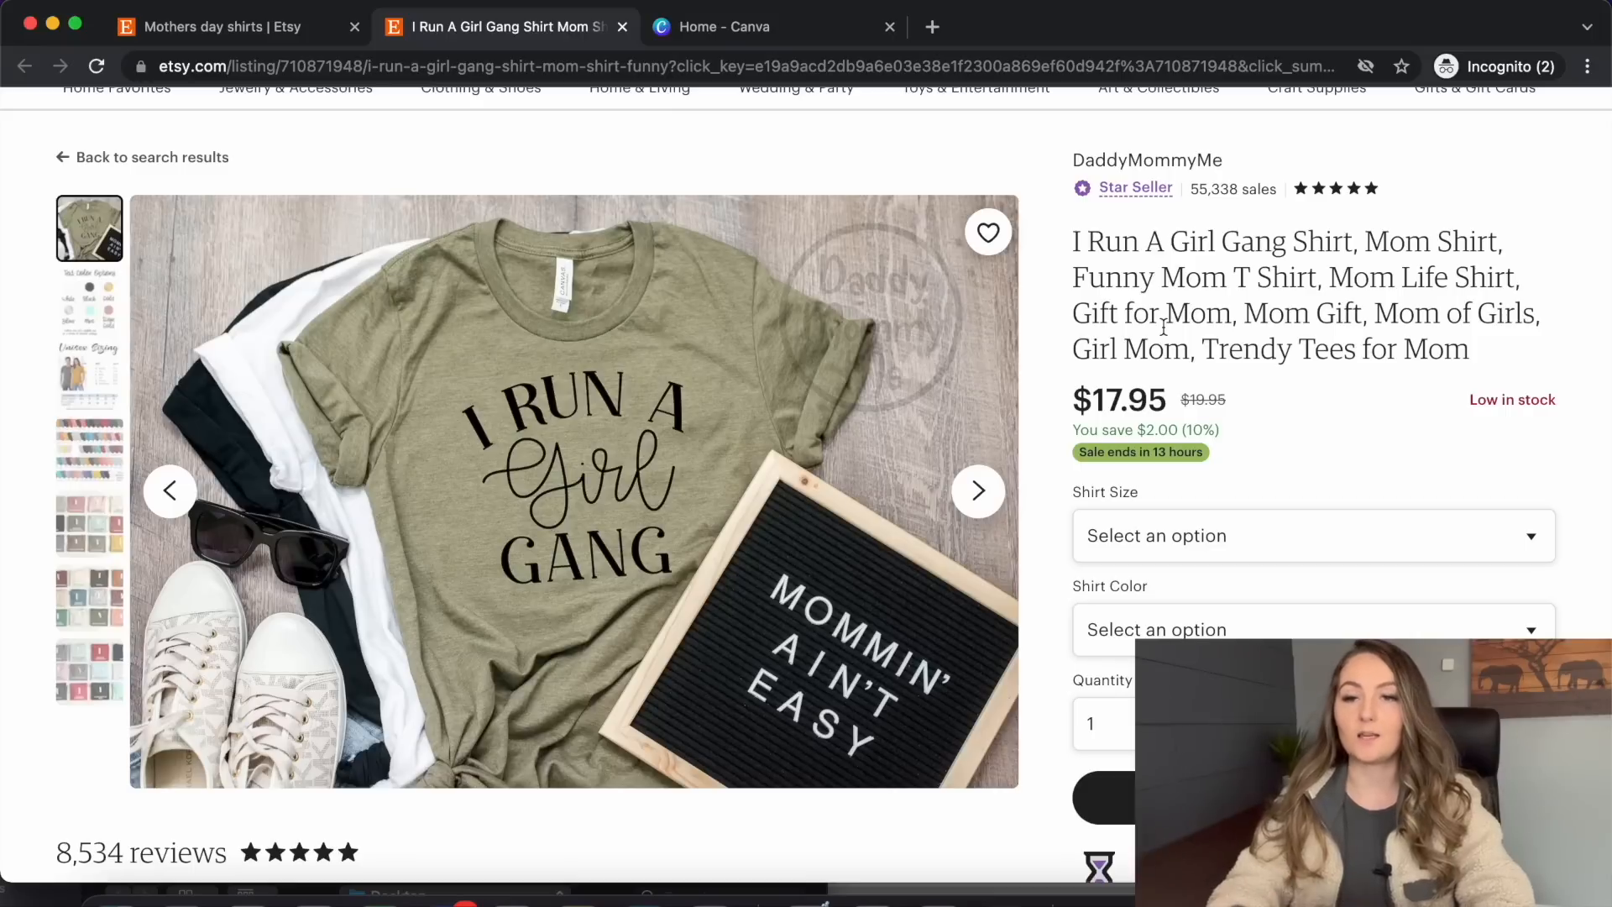
Open the Trademark Electronic Search System (TESS) in a new browser tab and start a Basic Word Mark Search
{"action": "left_click", "coordinate": [933, 32]}
{"action": "type", "text": "tess"}
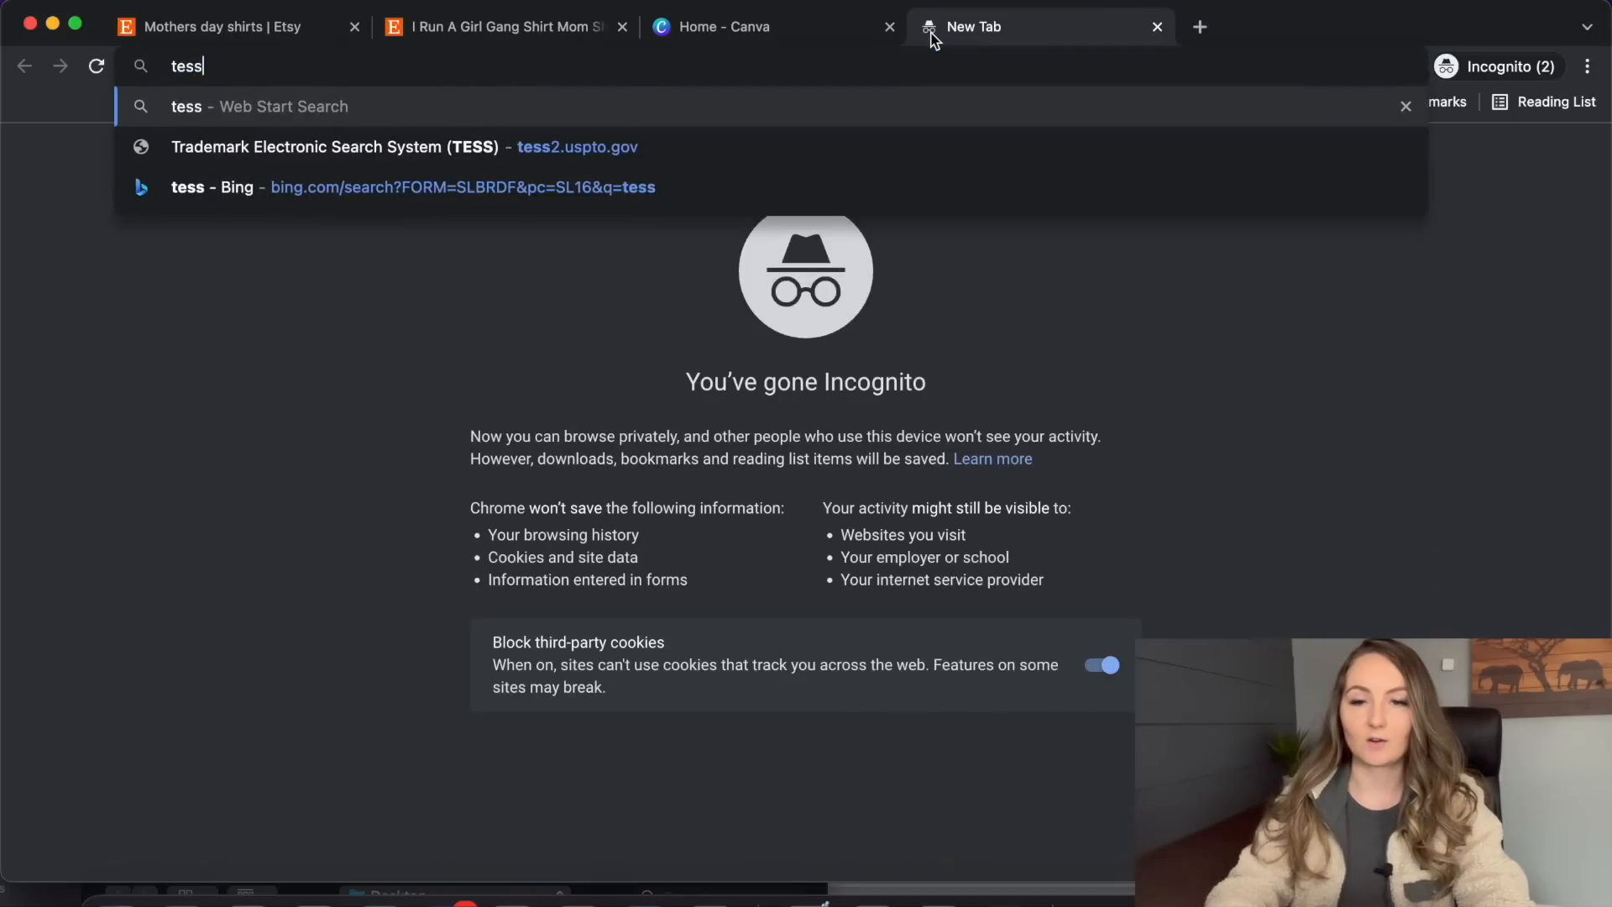
{"action": "left_click", "coordinate": [905, 149]}
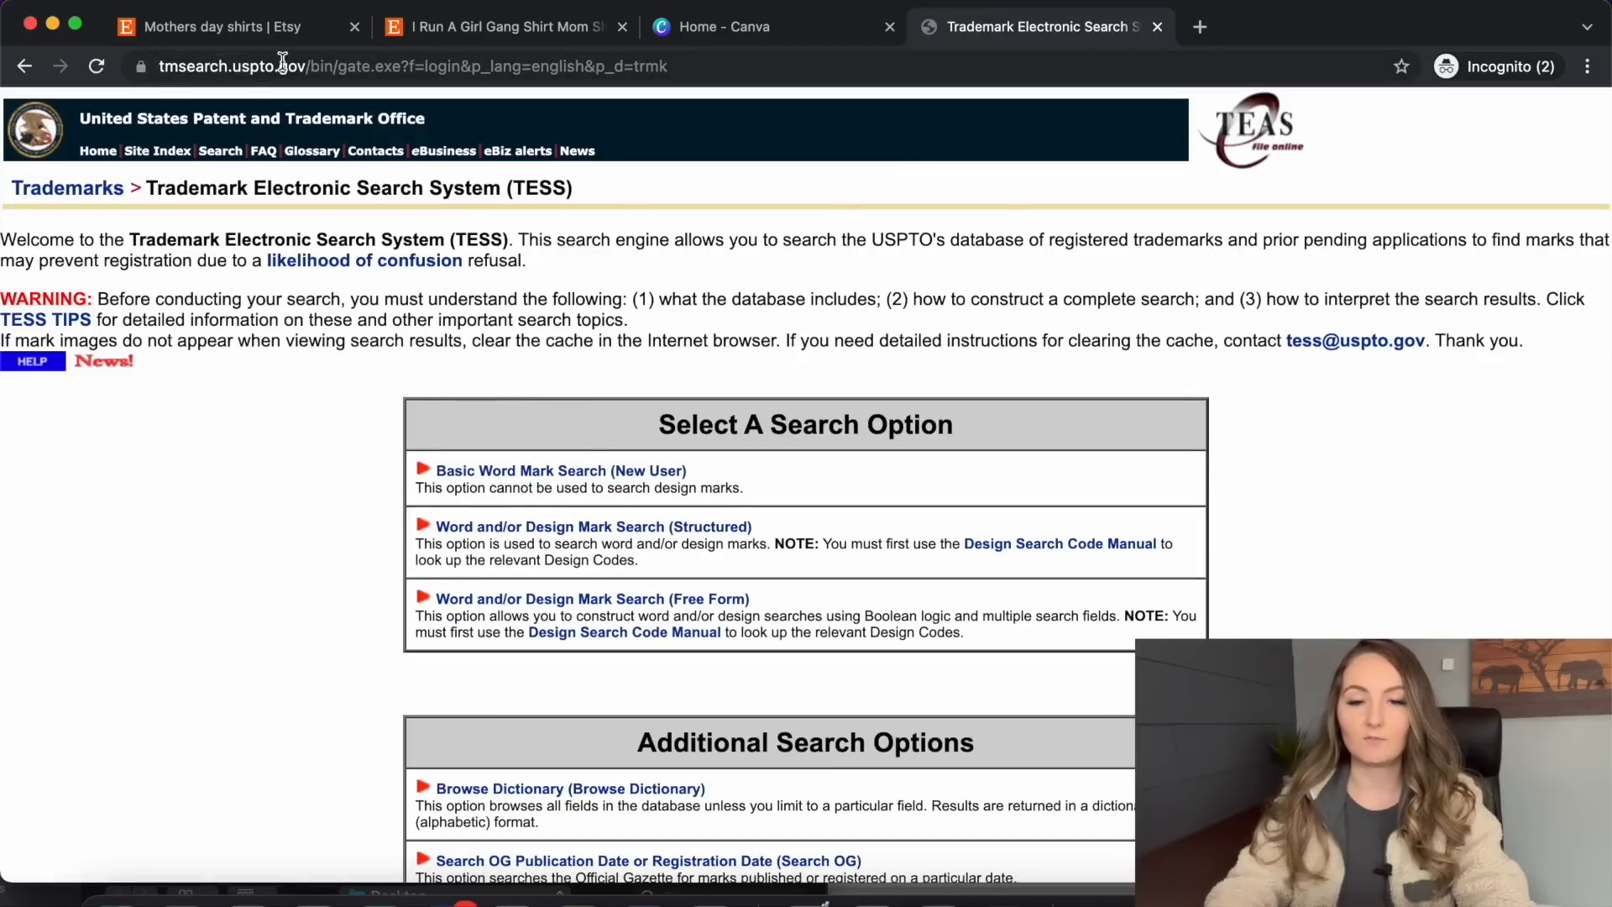
{"action": "left_click", "coordinate": [616, 471]}
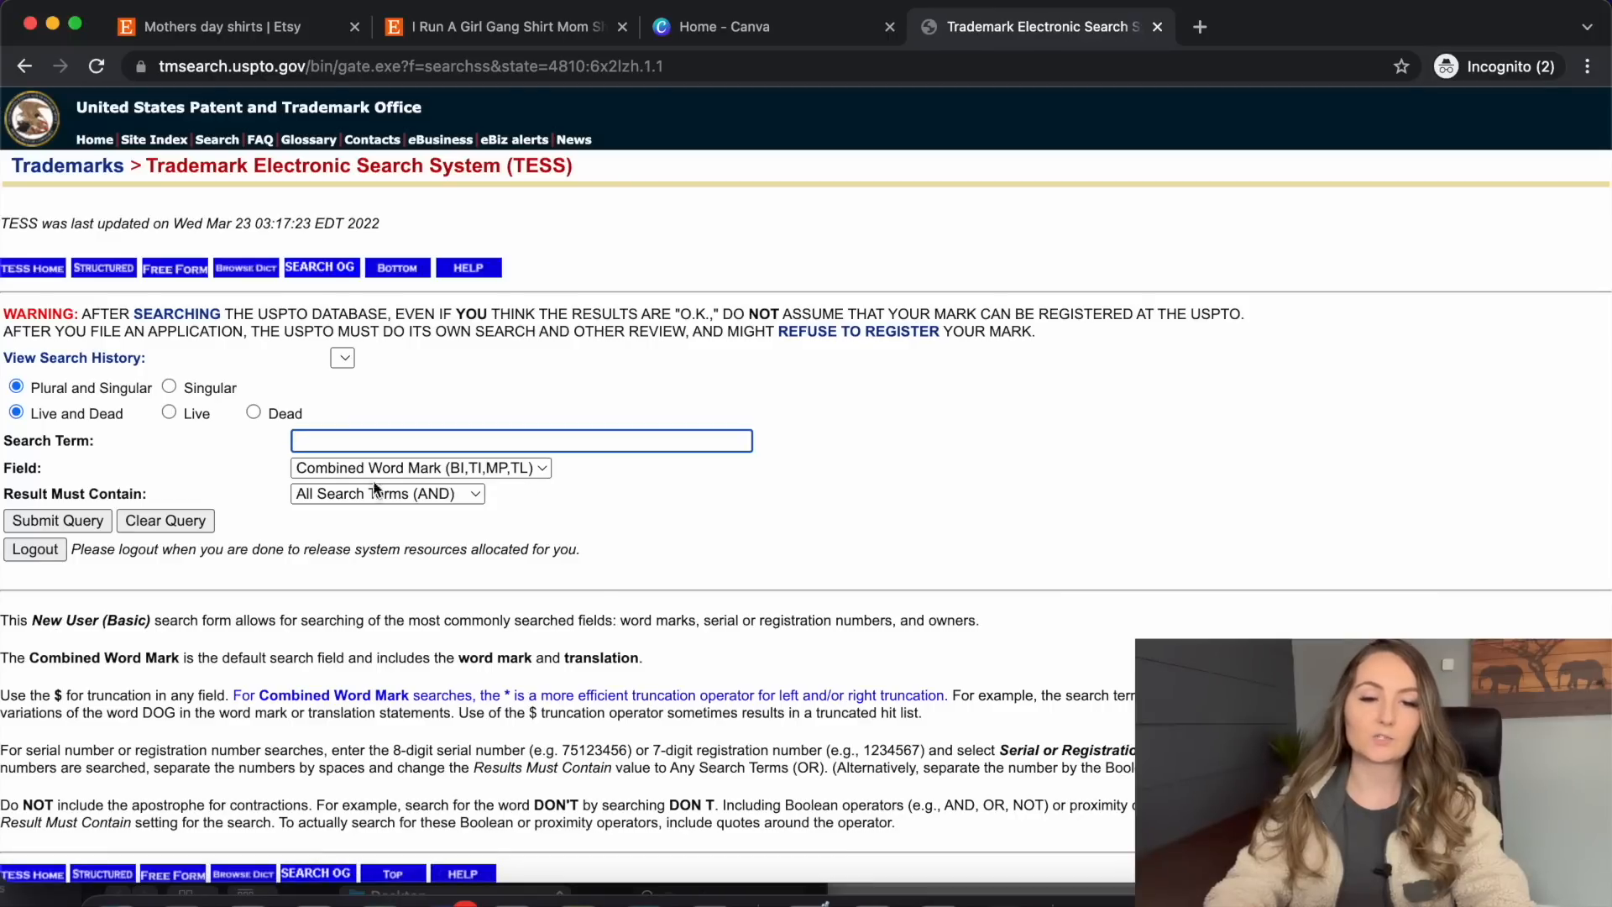
Search only live trademarks for the phrase "I run a girl gang"
{"action": "left_click", "coordinate": [170, 411]}
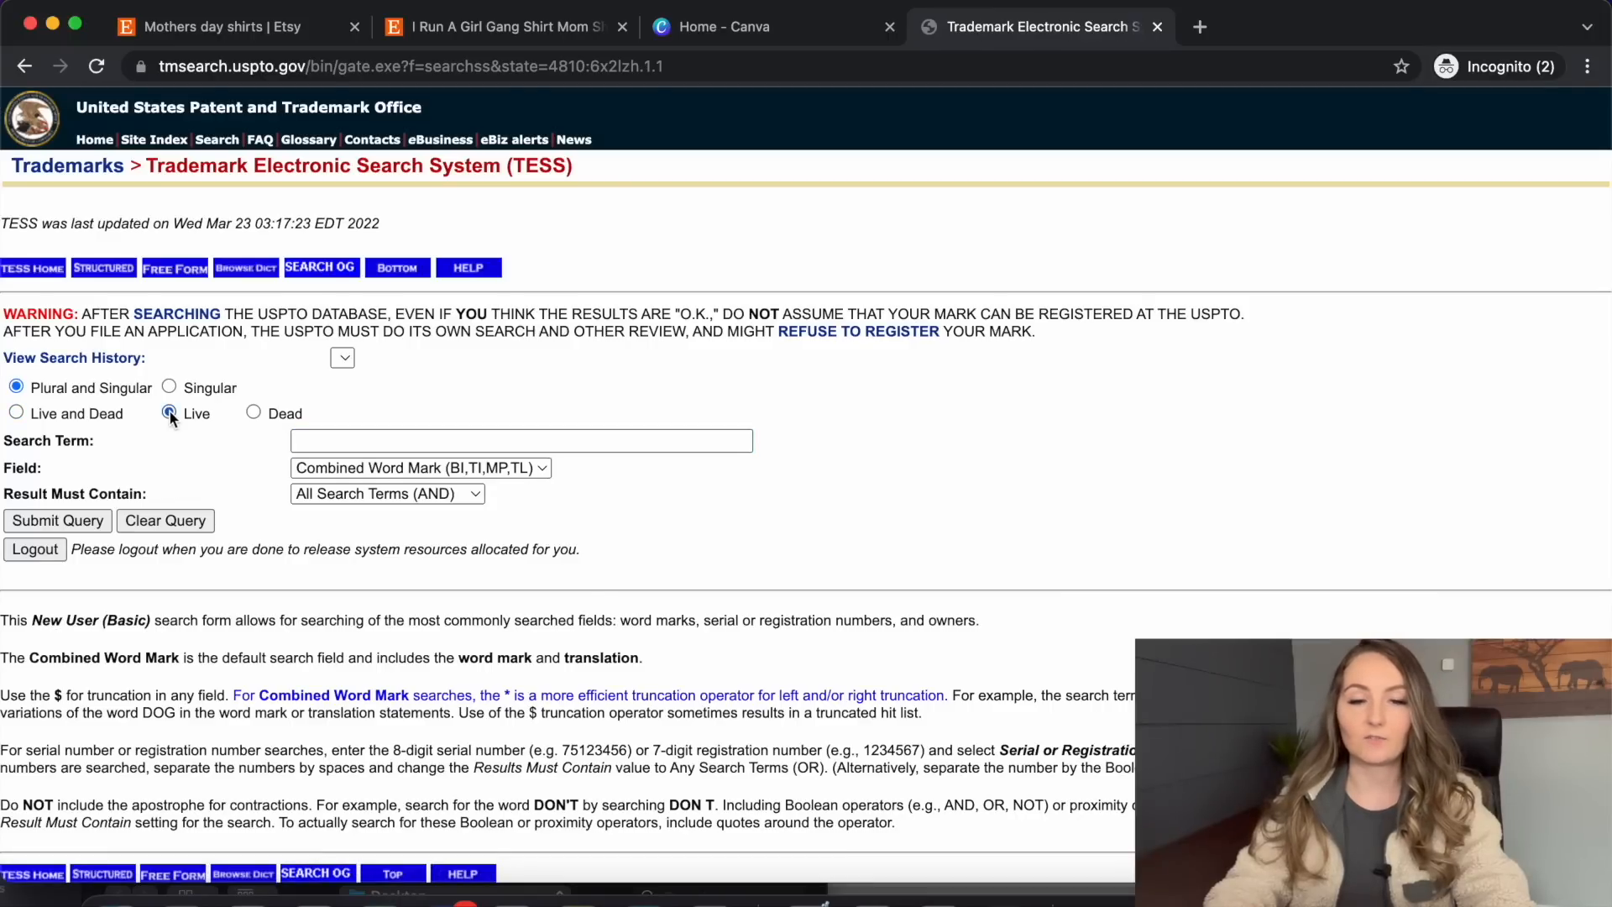
{"action": "left_click", "coordinate": [342, 442]}
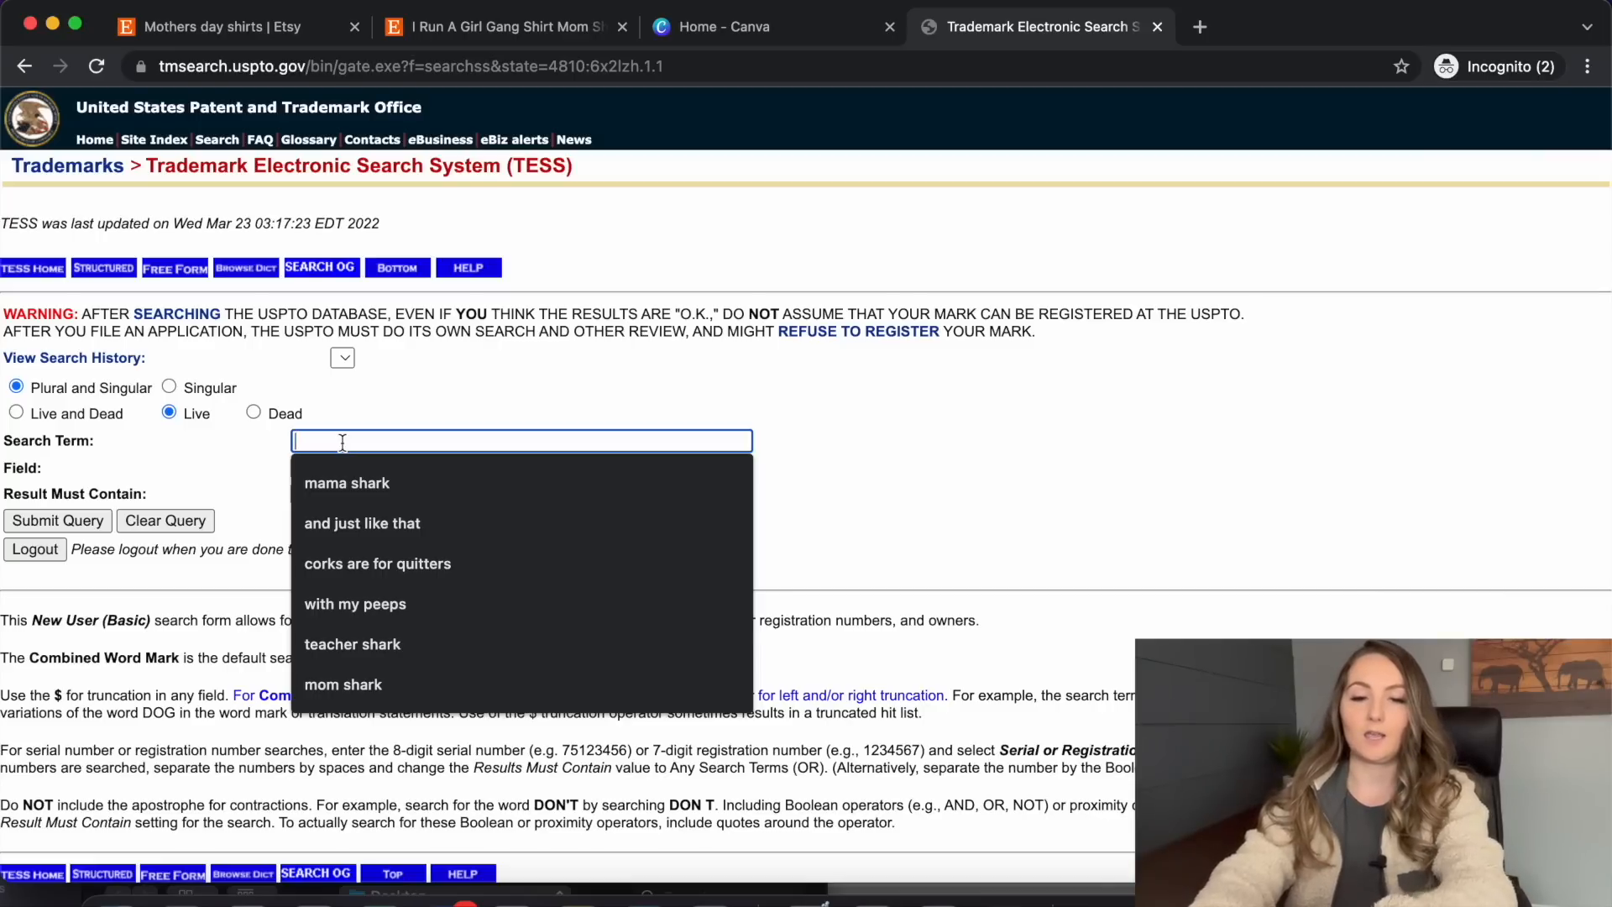
{"action": "type", "text": "I run a girl gang"}
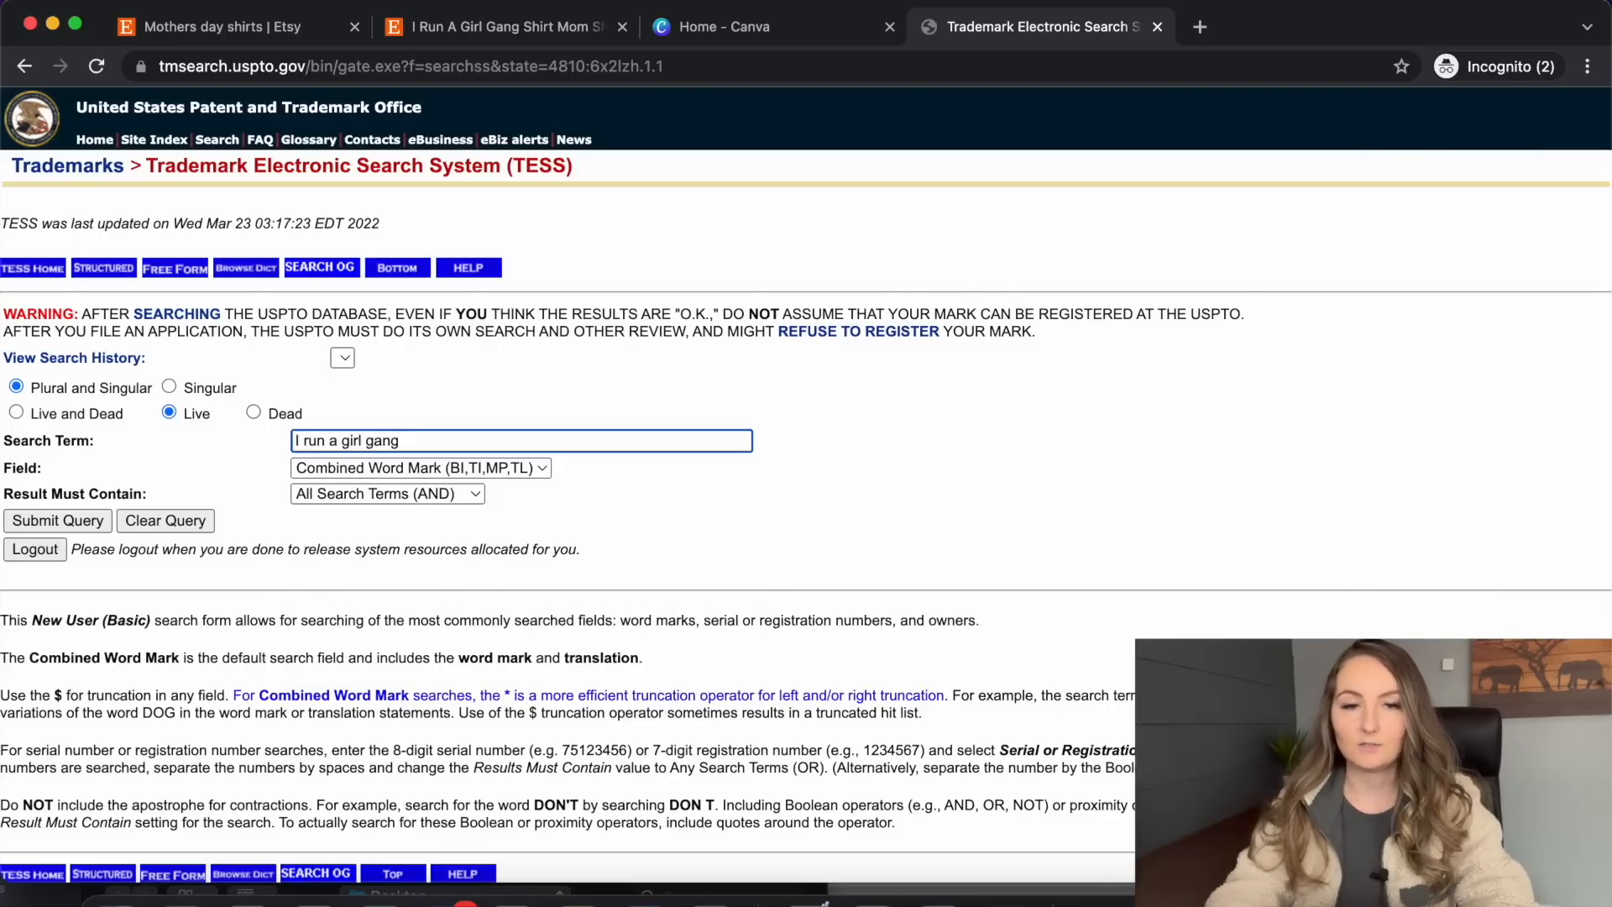
{"action": "key", "text": "Return"}
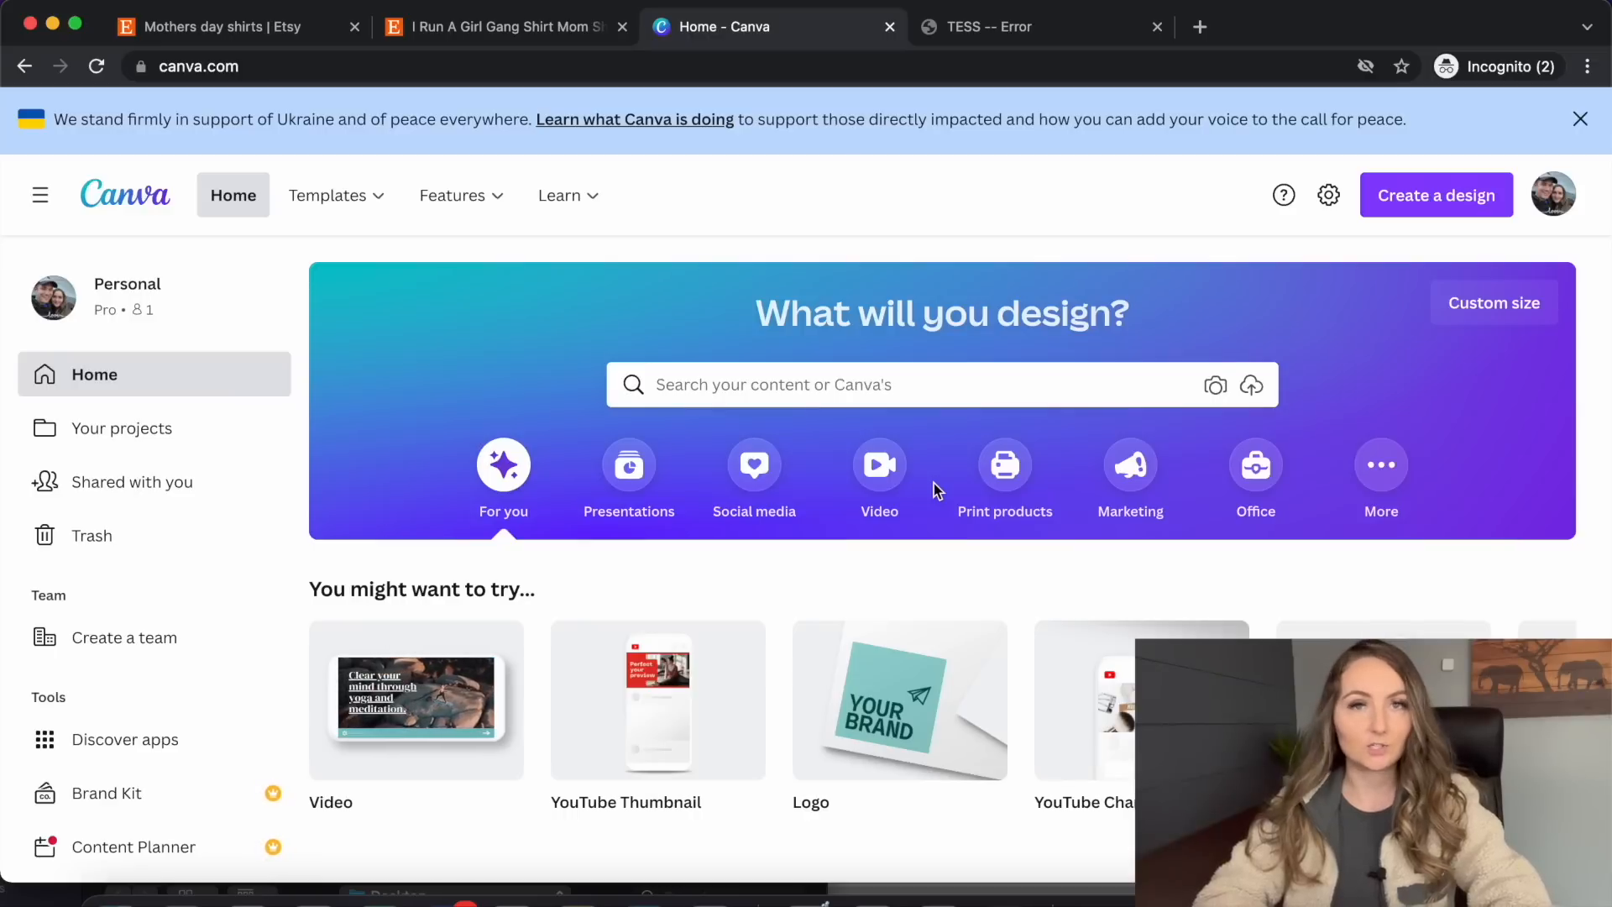
Switch to Canva and create a new custom-size design of 4500 × 5400 px
{"action": "left_click", "coordinate": [1437, 194]}
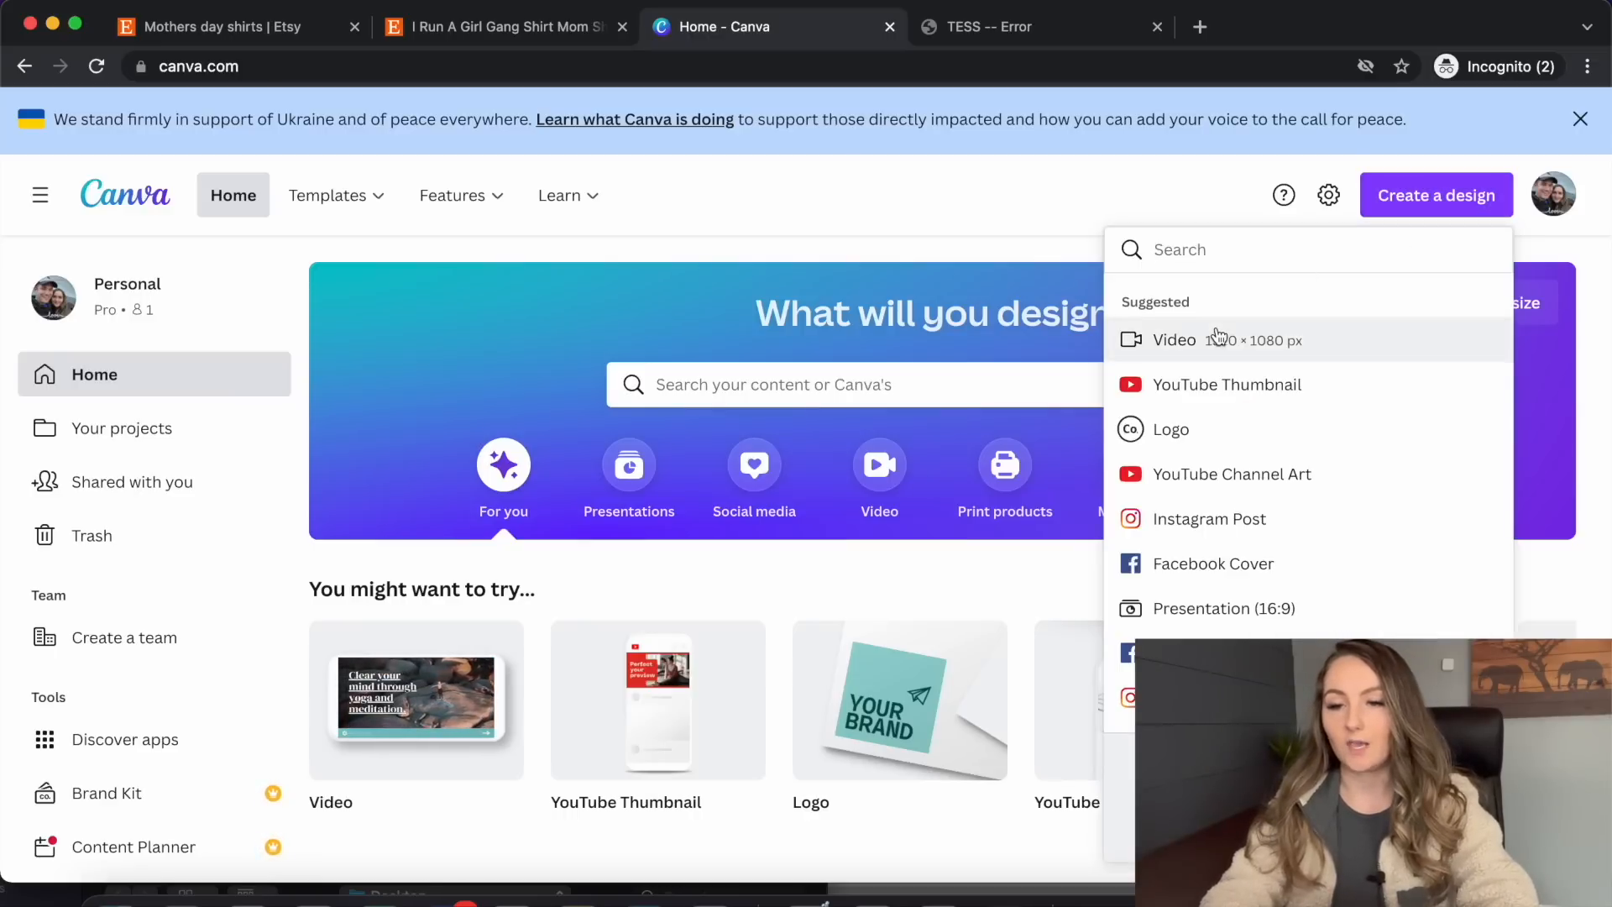
{"action": "left_click", "coordinate": [1176, 765]}
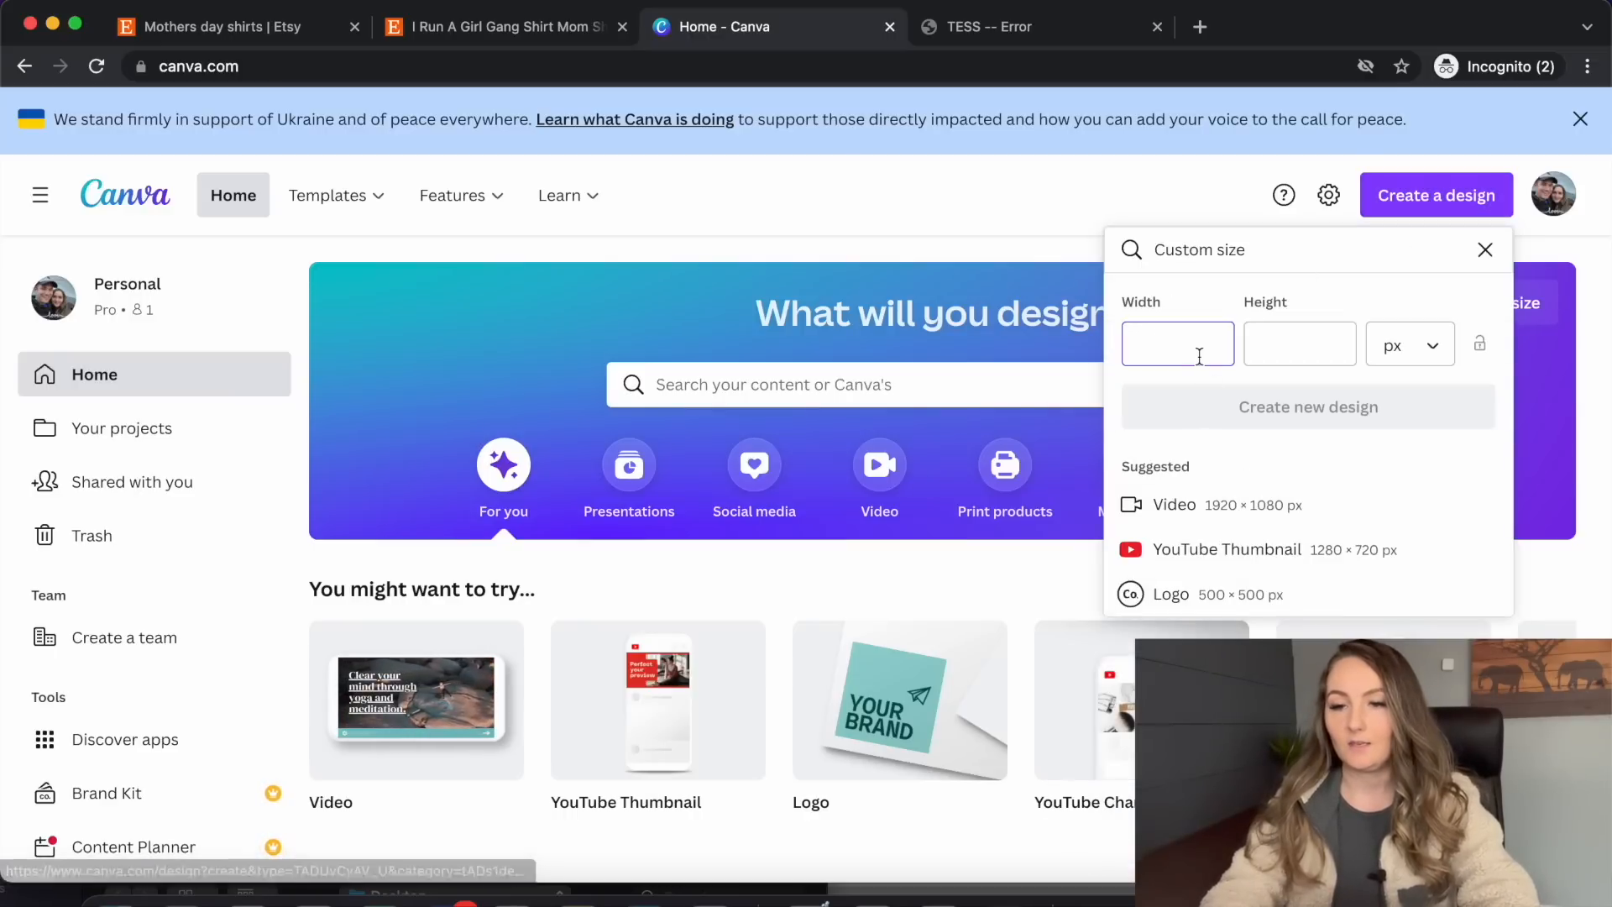
{"action": "type", "text": "4500"}
{"action": "key", "text": "Tab"}
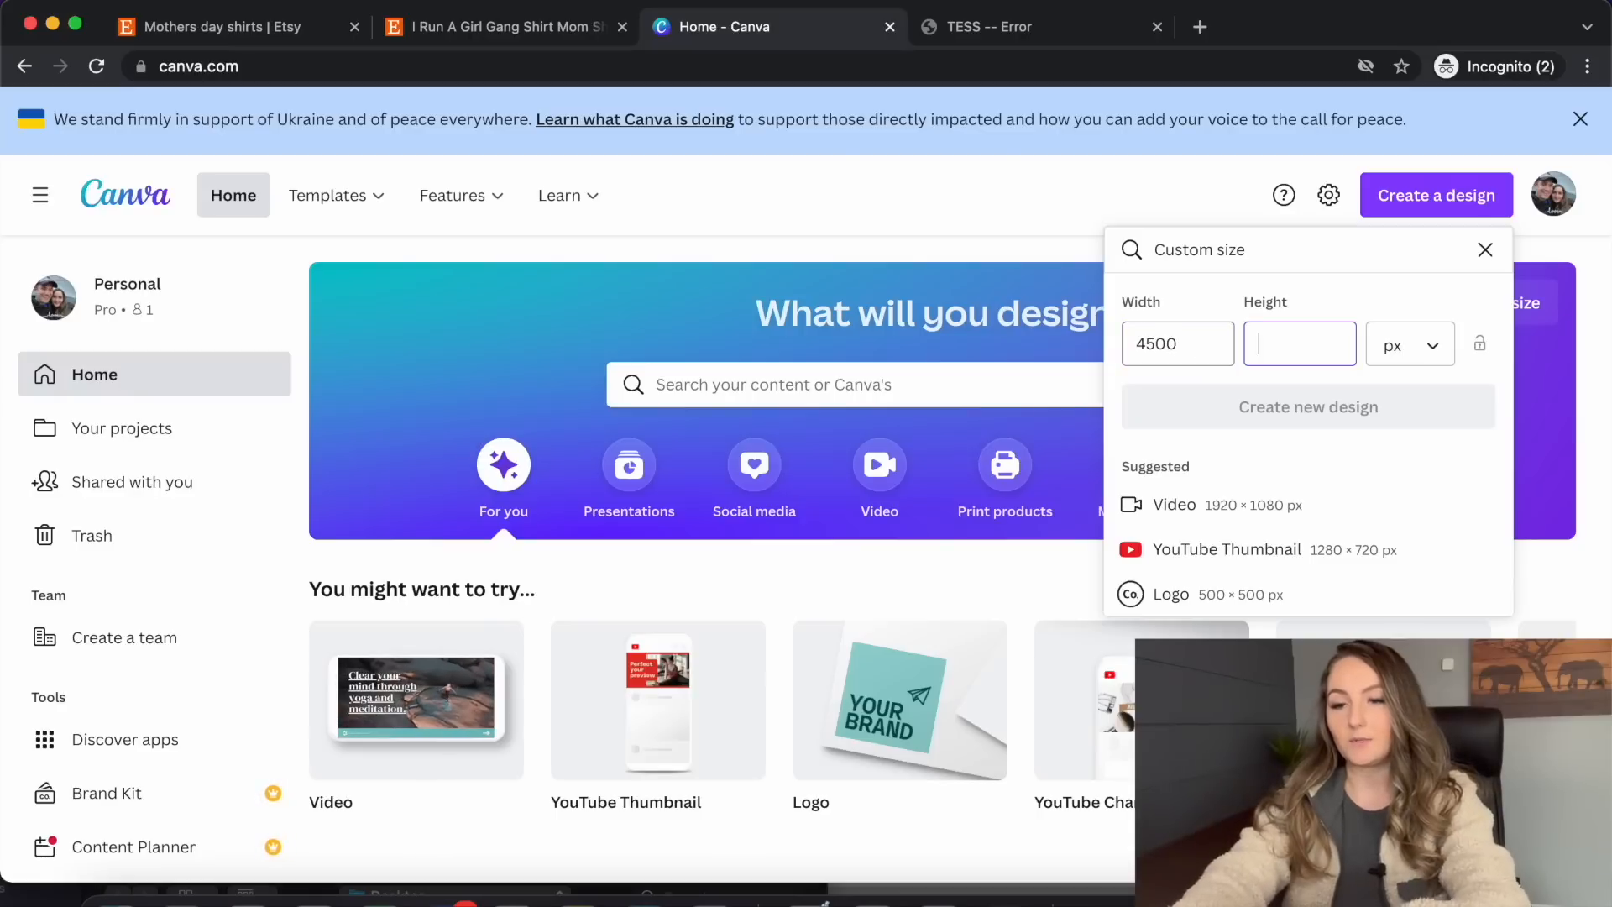
{"action": "type", "text": "5400"}
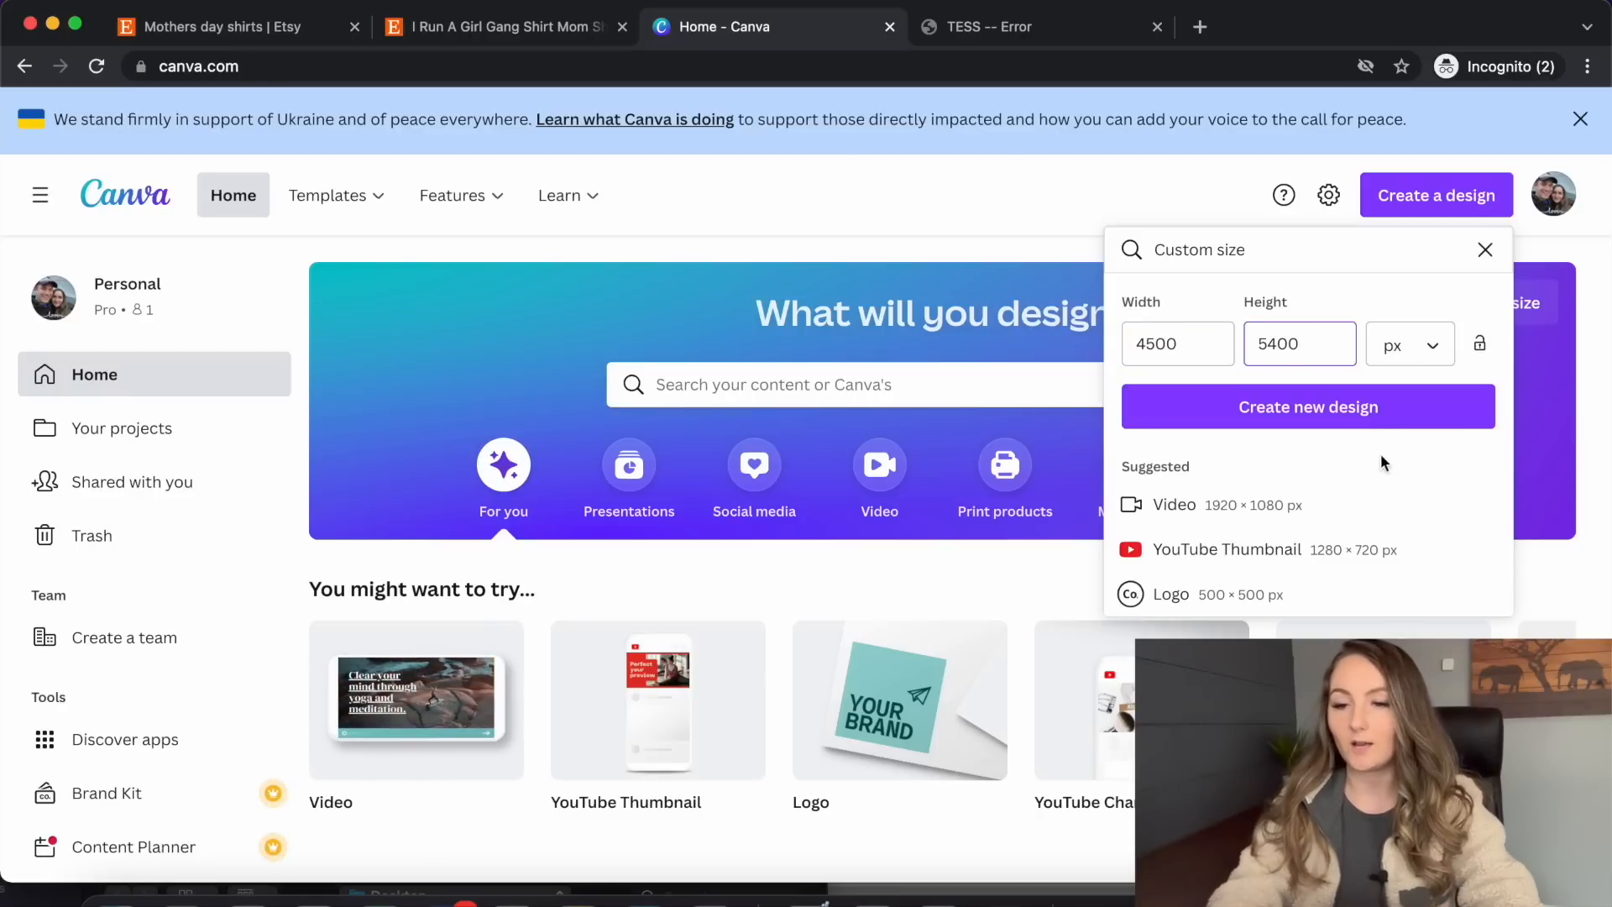
{"action": "left_click", "coordinate": [1367, 408]}
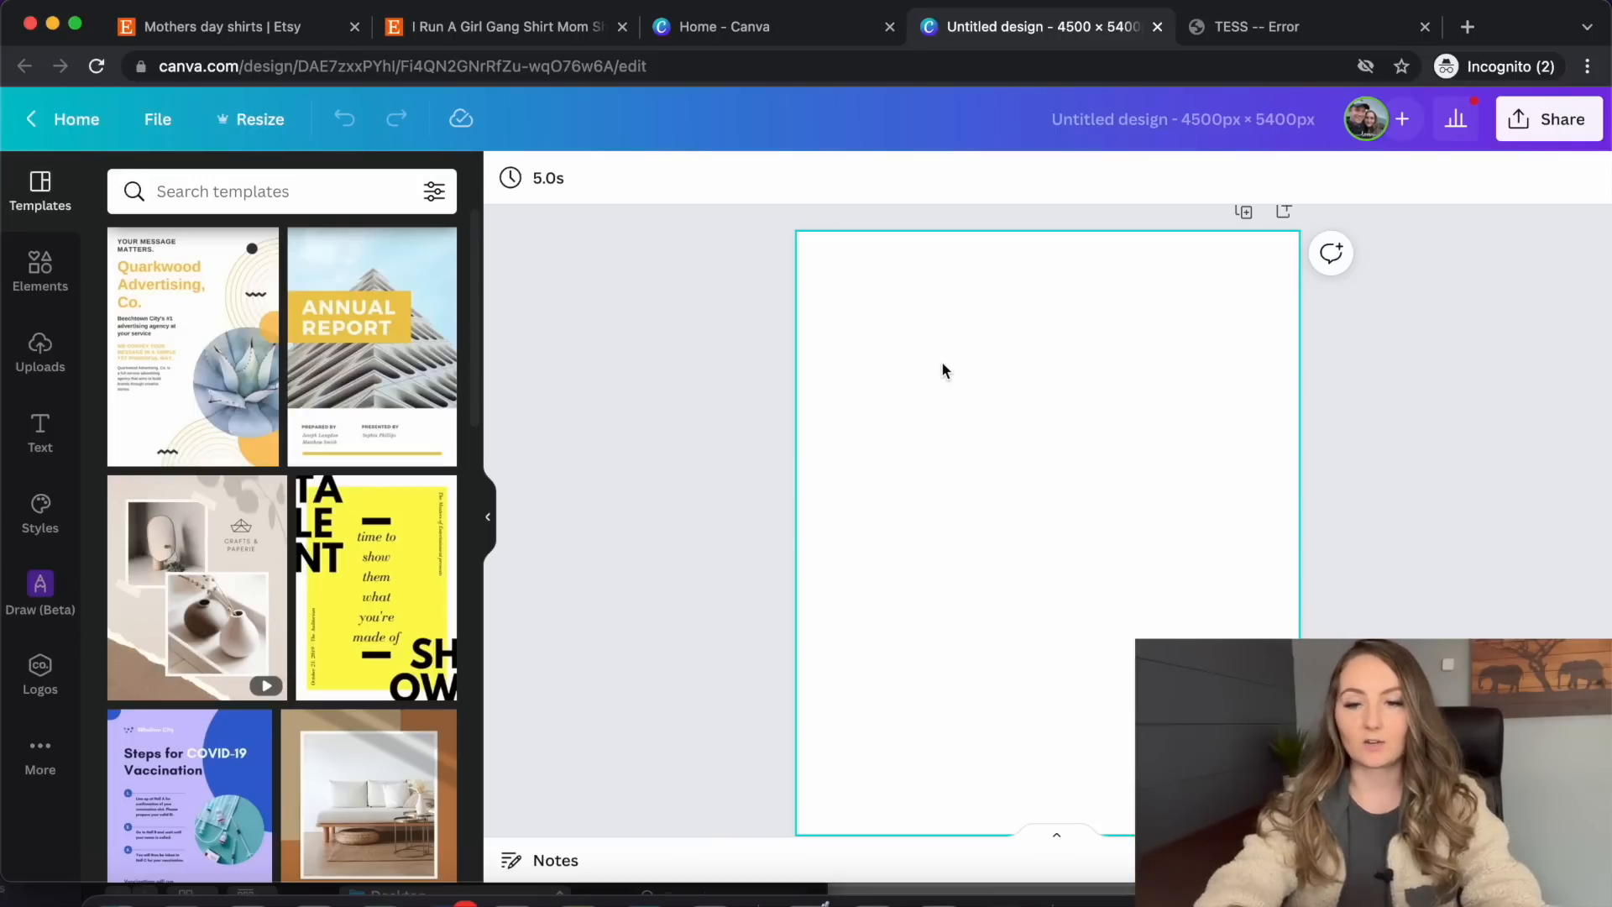
Add the text "I run a" to the blank page, enlarged to about size 526 and placed near the page's upper edge
{"action": "key", "text": "t"}
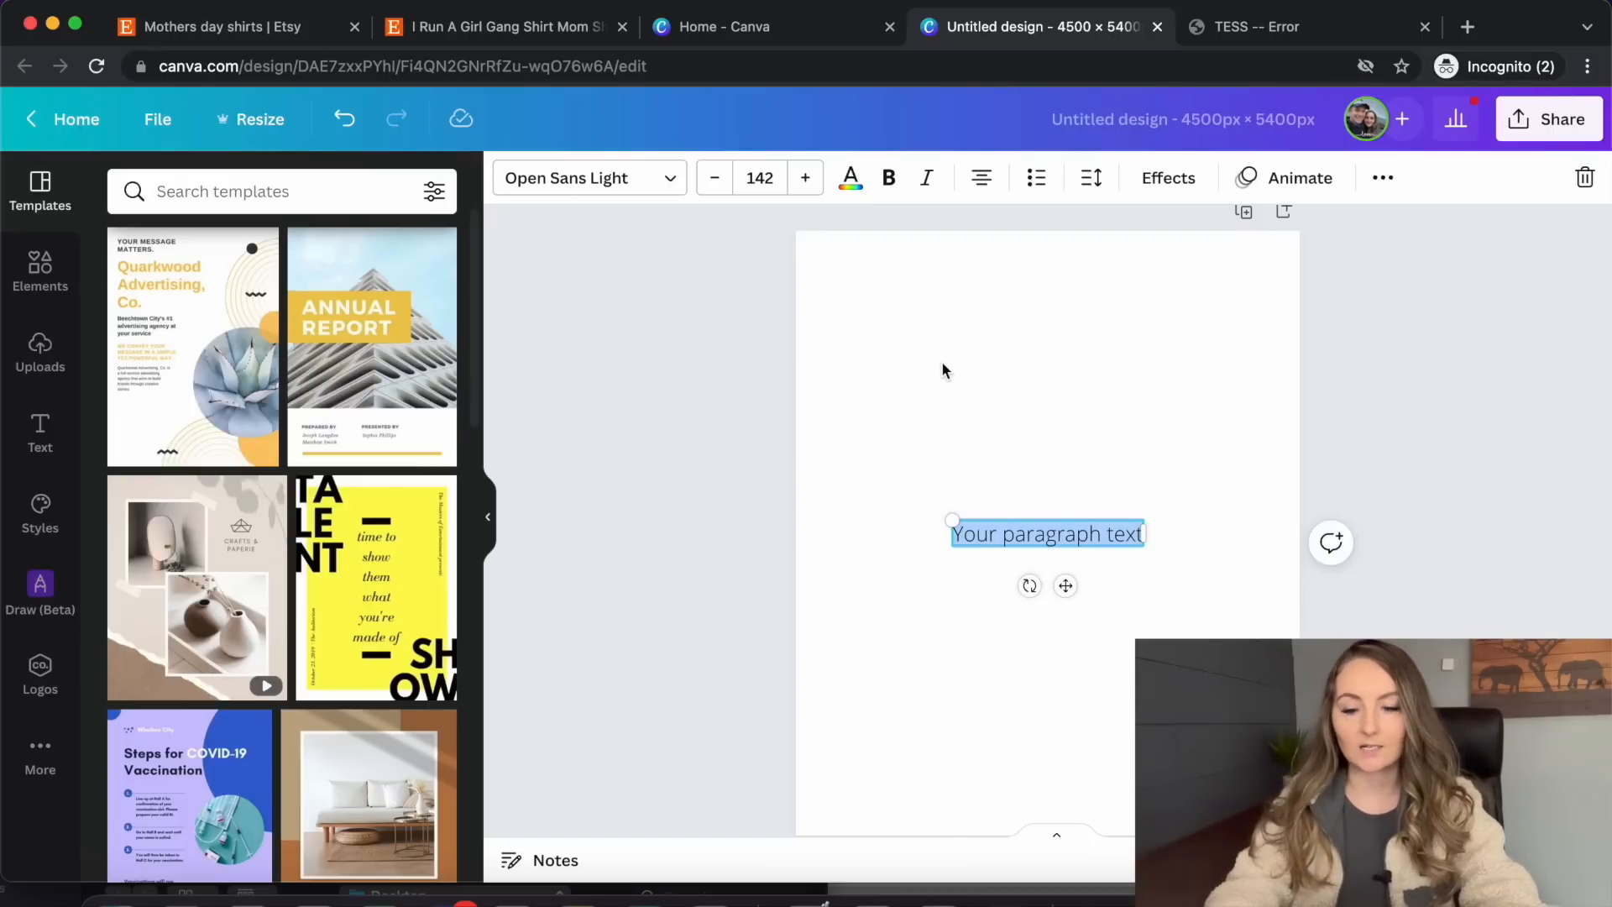
{"action": "type", "text": "I run a"}
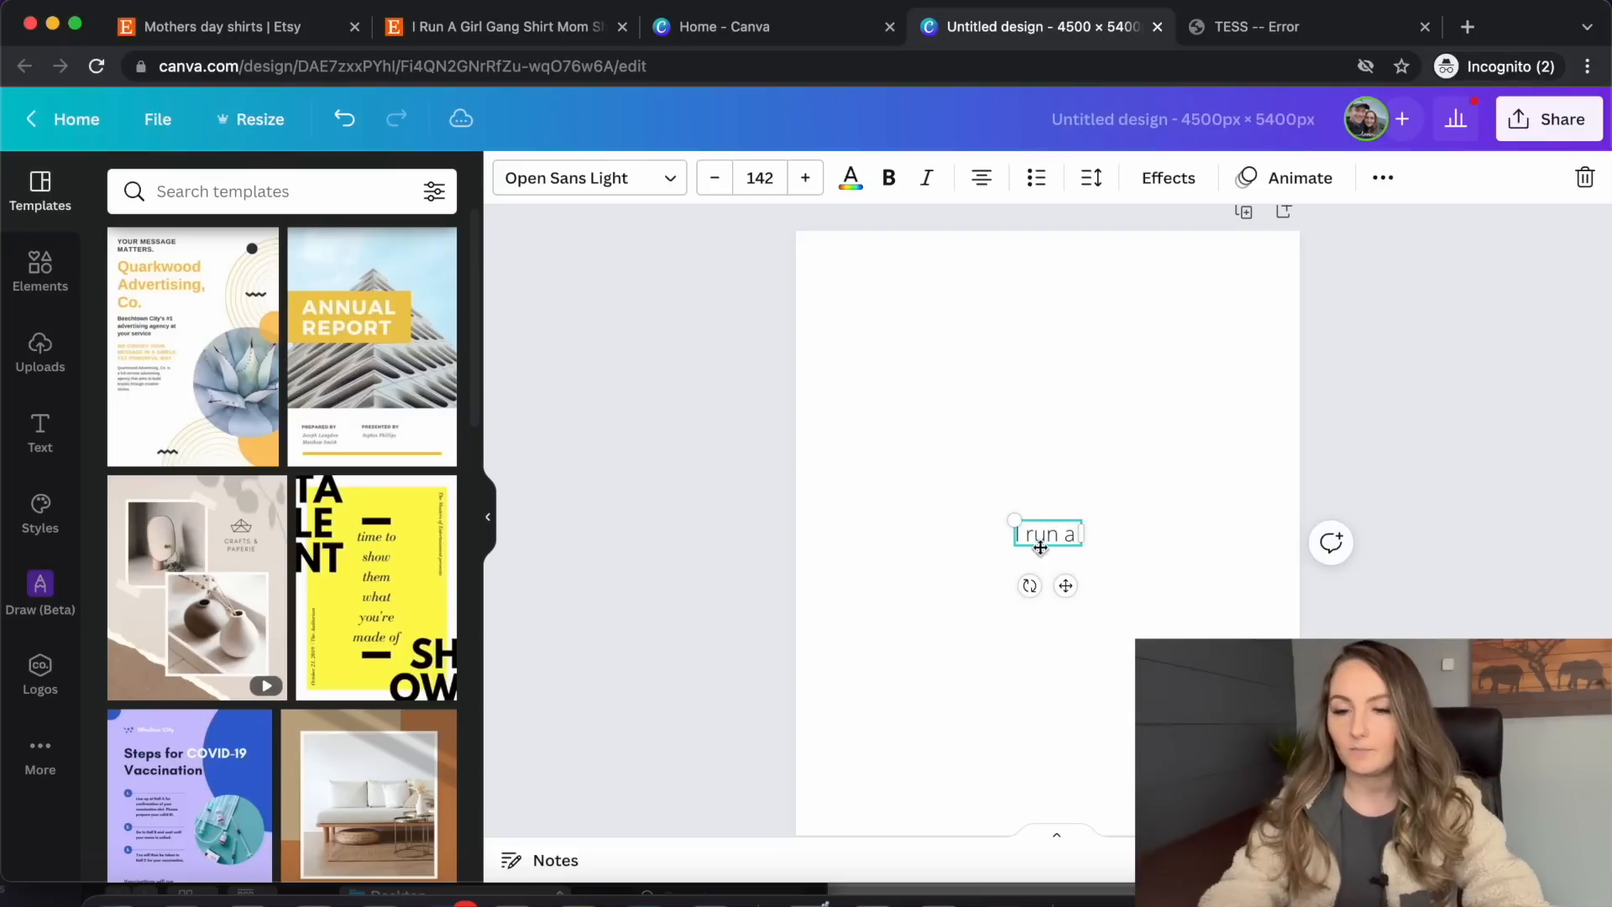
{"action": "left_click_drag", "start_coordinate": [1008, 516], "coordinate": [874, 350]}
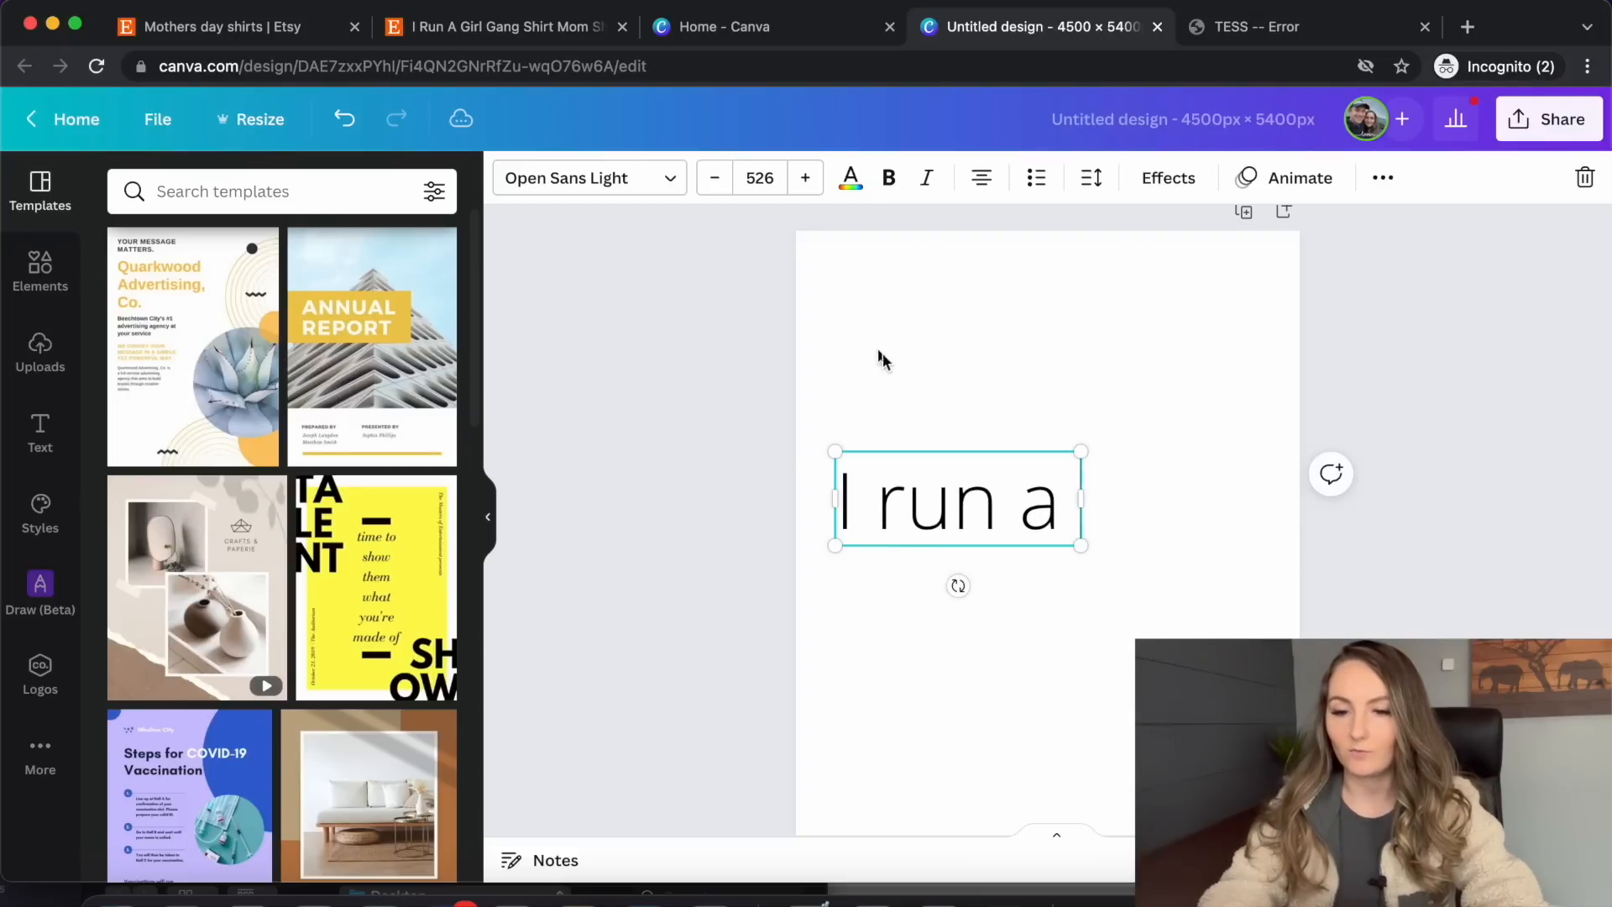
{"action": "key", "text": "shift+Left"}
{"action": "key", "text": "shift+Left"}
{"action": "left_click", "coordinate": [953, 500]}
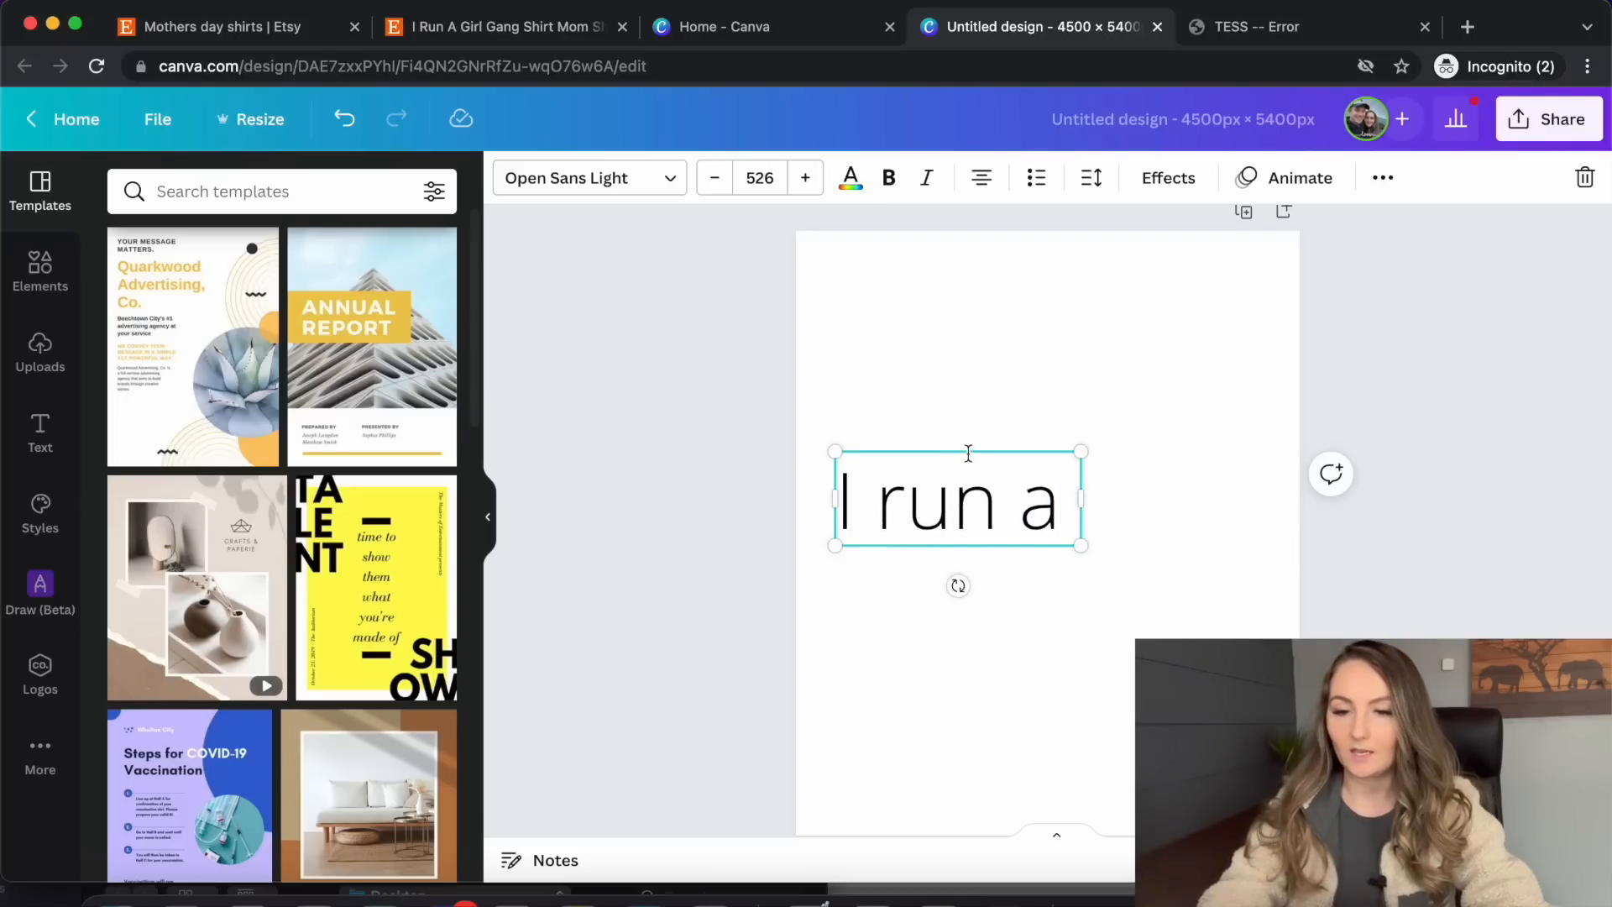
{"action": "left_click_drag", "start_coordinate": [964, 449], "coordinate": [956, 274]}
Change the "I run a" text to the Abhaya Libre Regular font and enlarge it to about size 553
{"action": "left_click", "coordinate": [669, 192]}
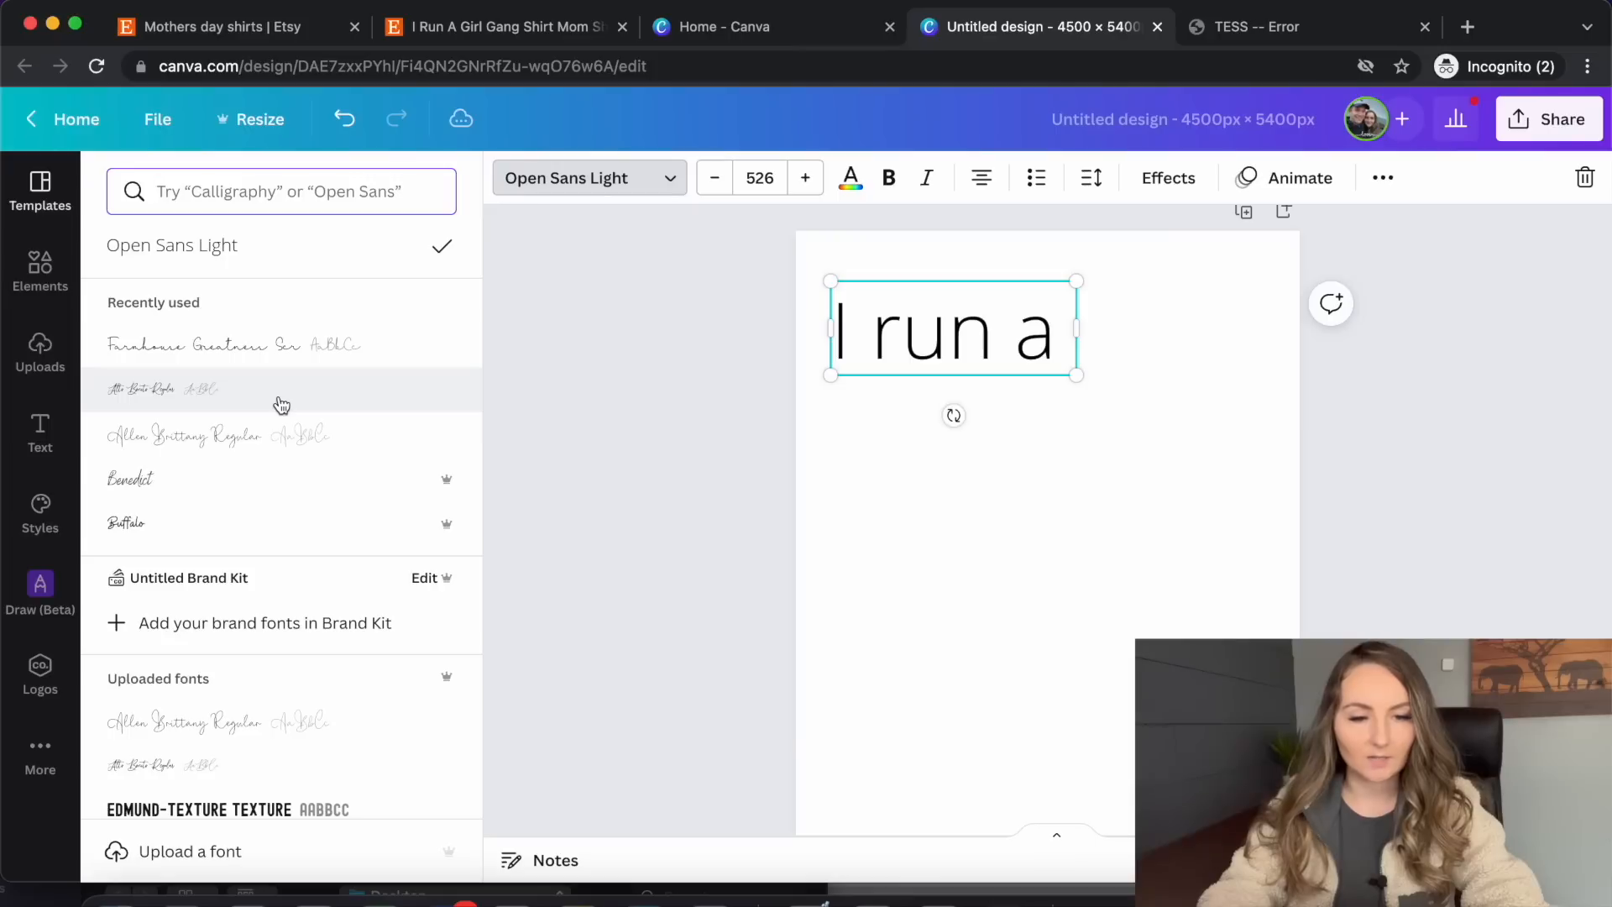
{"action": "scroll", "coordinate": [281, 405], "scroll_direction": "down", "scroll_amount": 5}
{"action": "scroll", "coordinate": [281, 405], "scroll_direction": "down", "scroll_amount": 5}
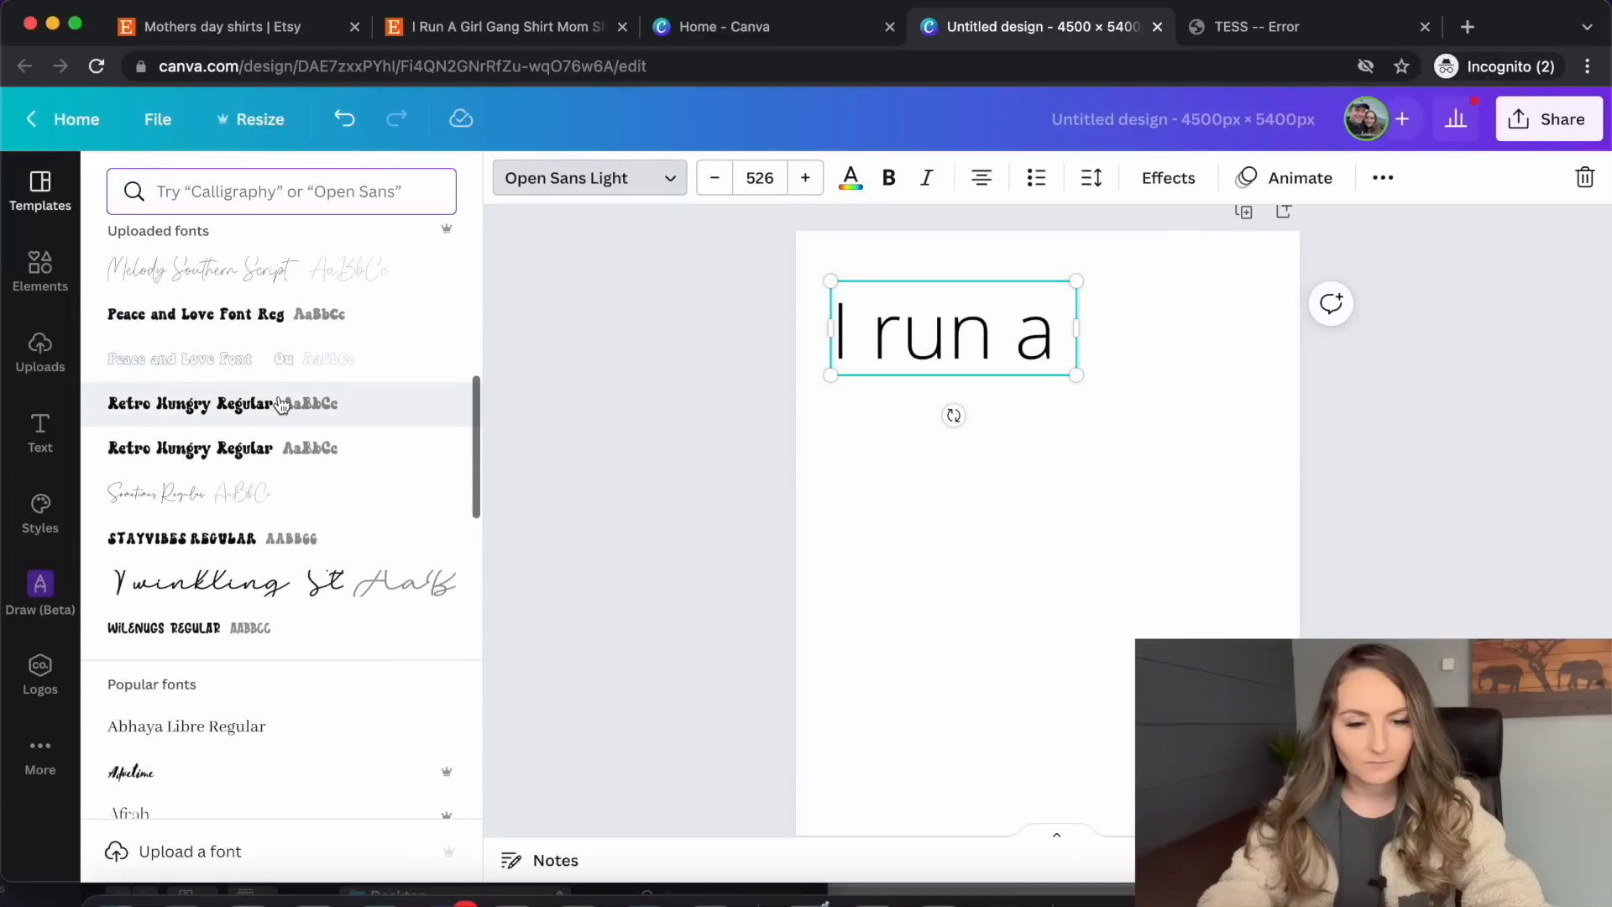
{"action": "scroll", "coordinate": [282, 406], "scroll_direction": "down", "scroll_amount": 2}
{"action": "left_click", "coordinate": [233, 628]}
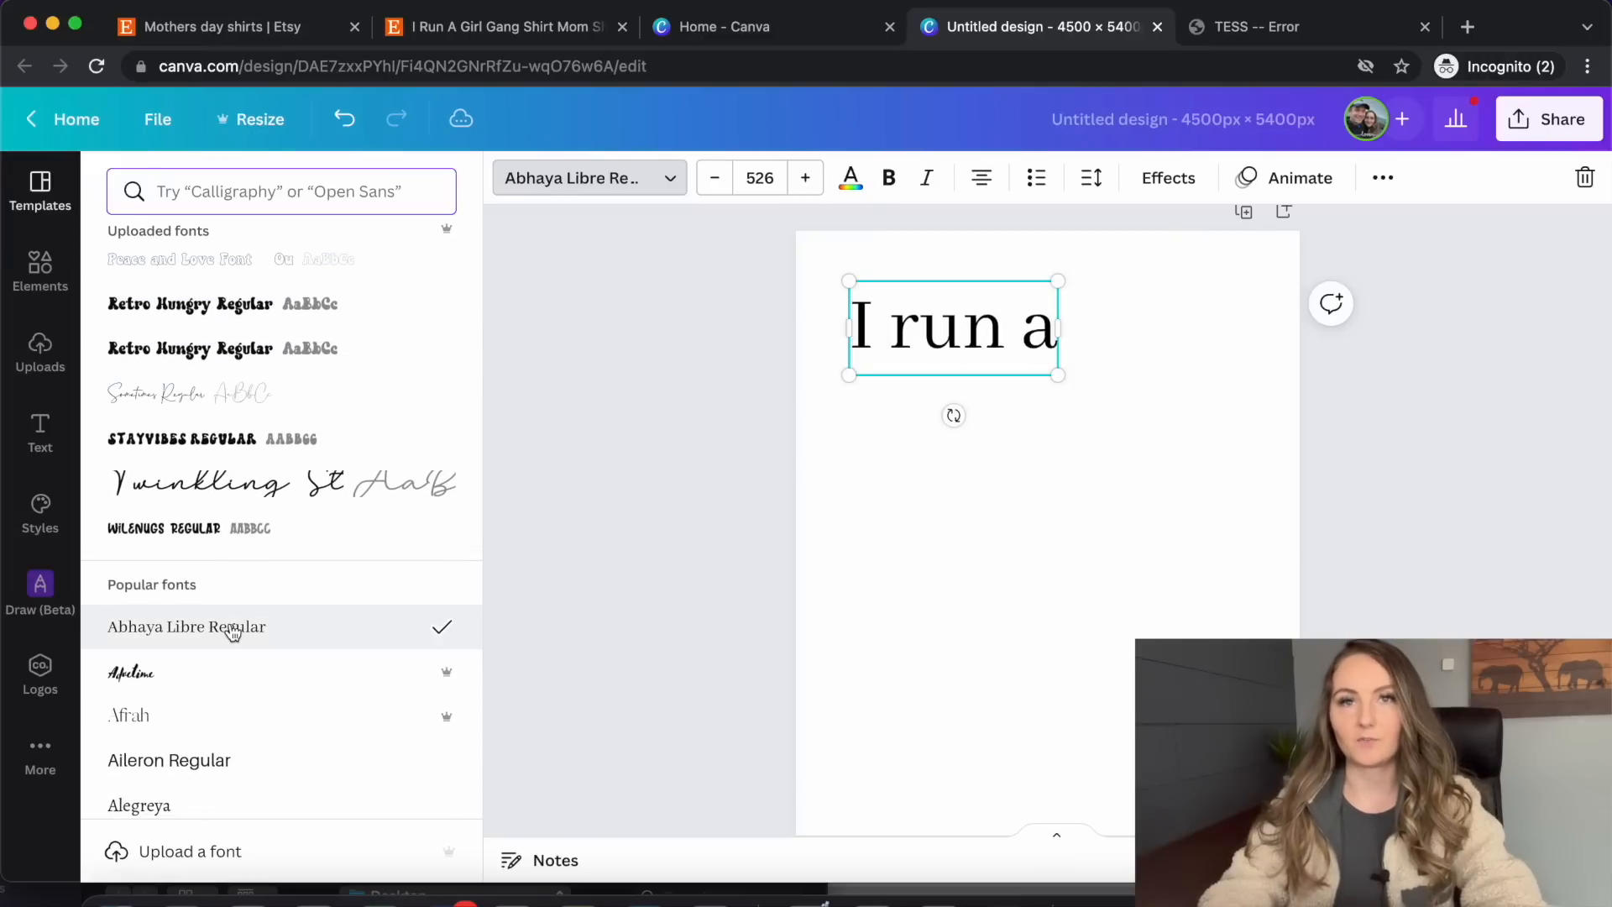
{"action": "left_click_drag", "start_coordinate": [1058, 373], "coordinate": [1069, 379]}
Add a separate text reading "girl" below the "I run a" line
{"action": "left_click", "coordinate": [1141, 351]}
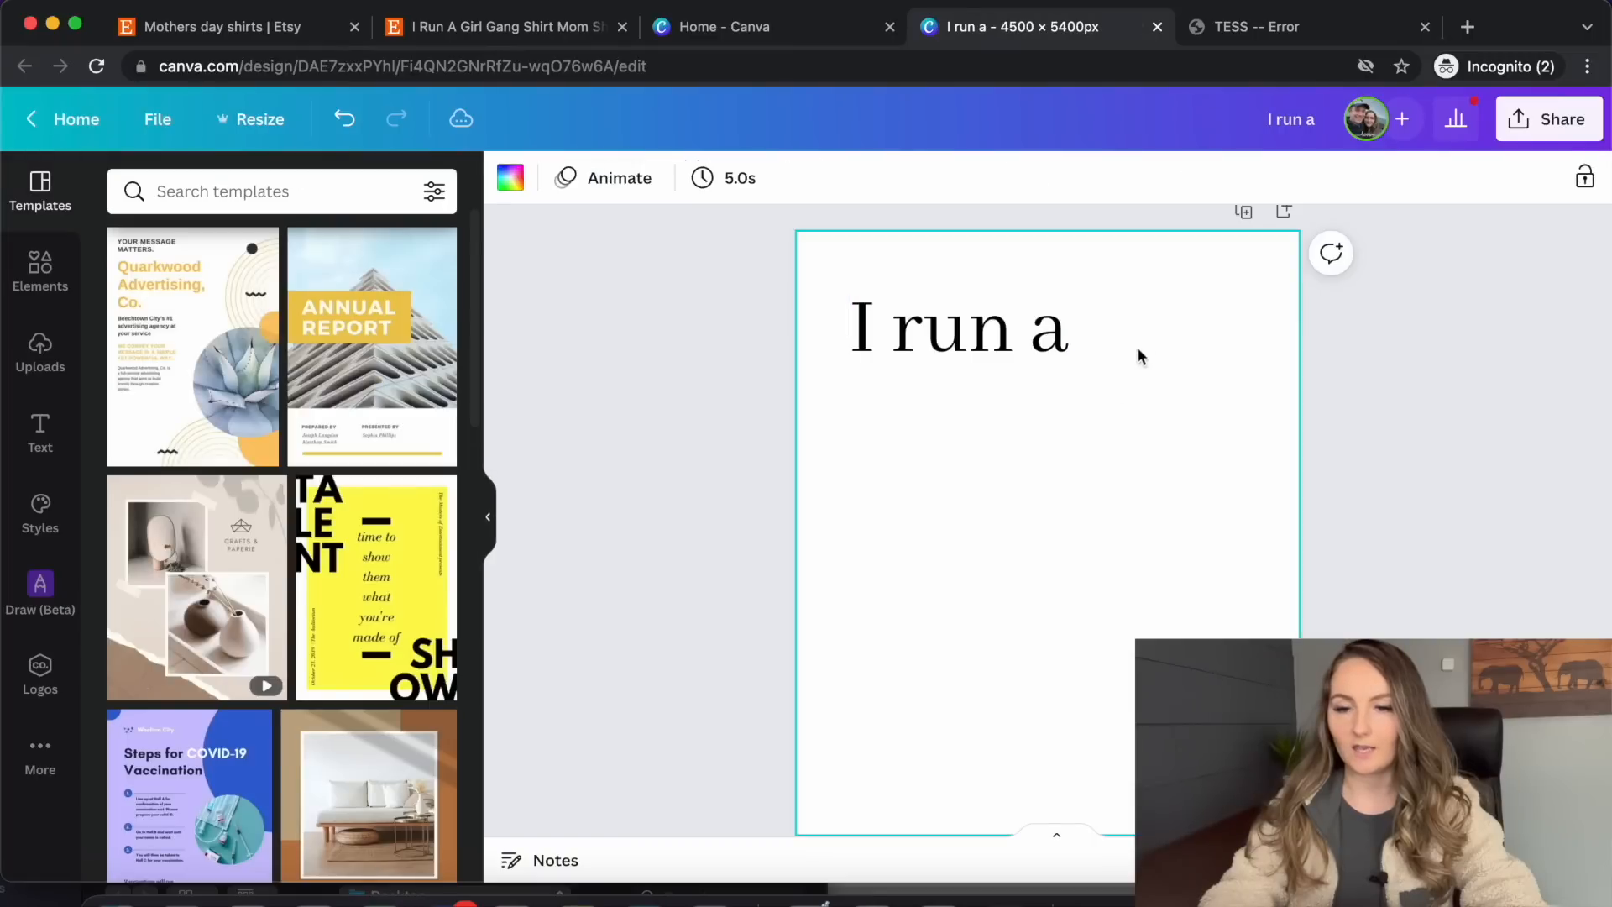
{"action": "type", "text": "t"}
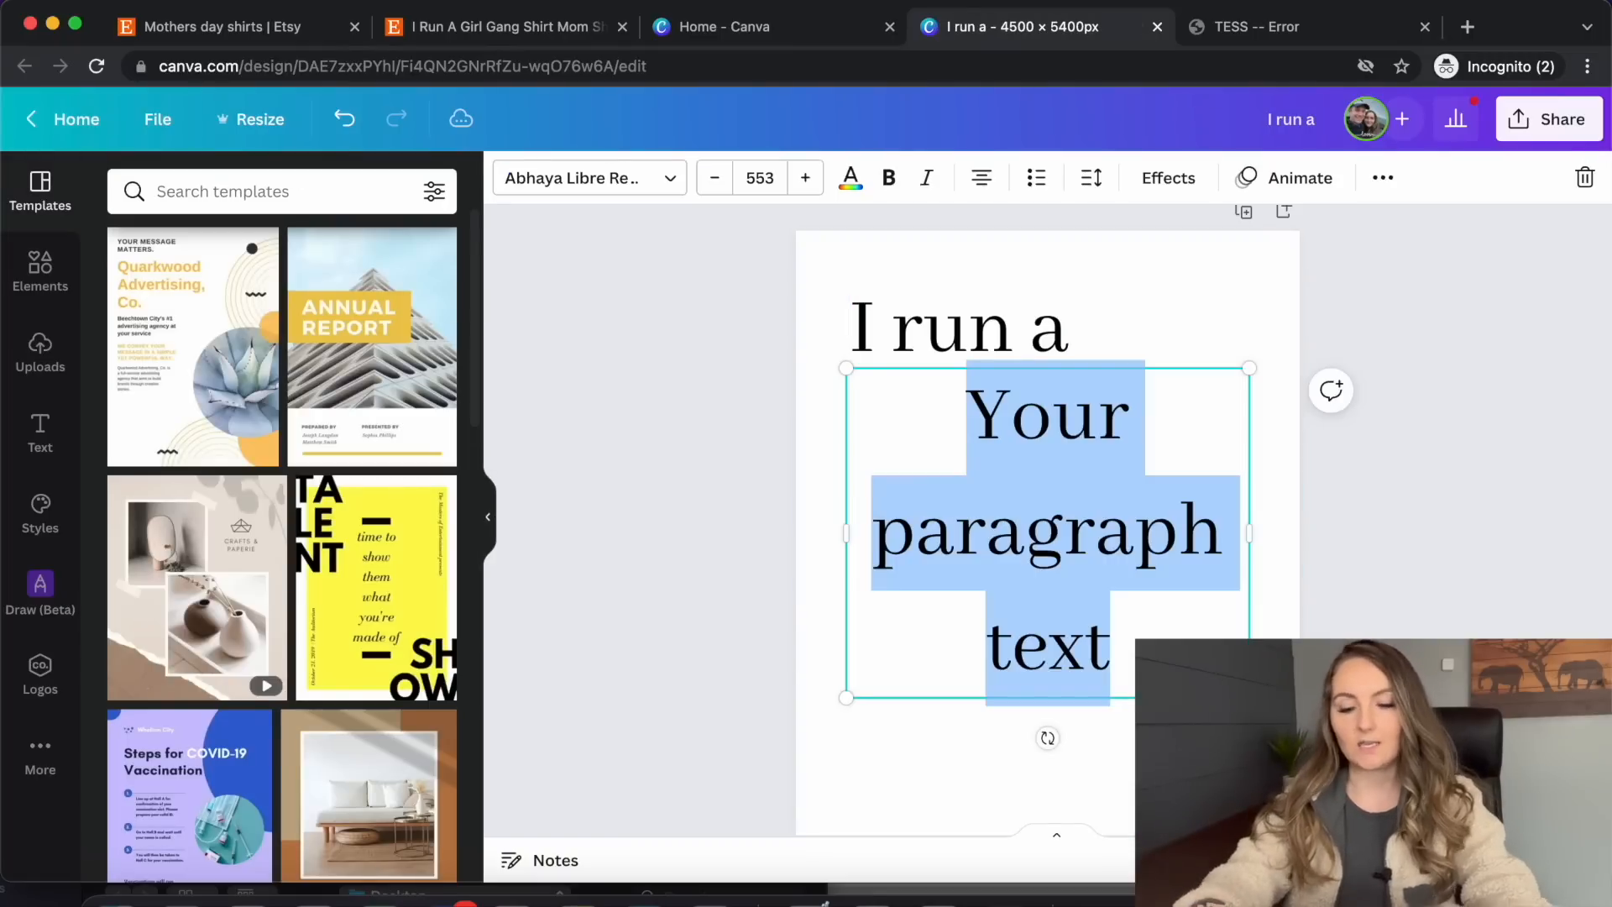
{"action": "type", "text": "girl"}
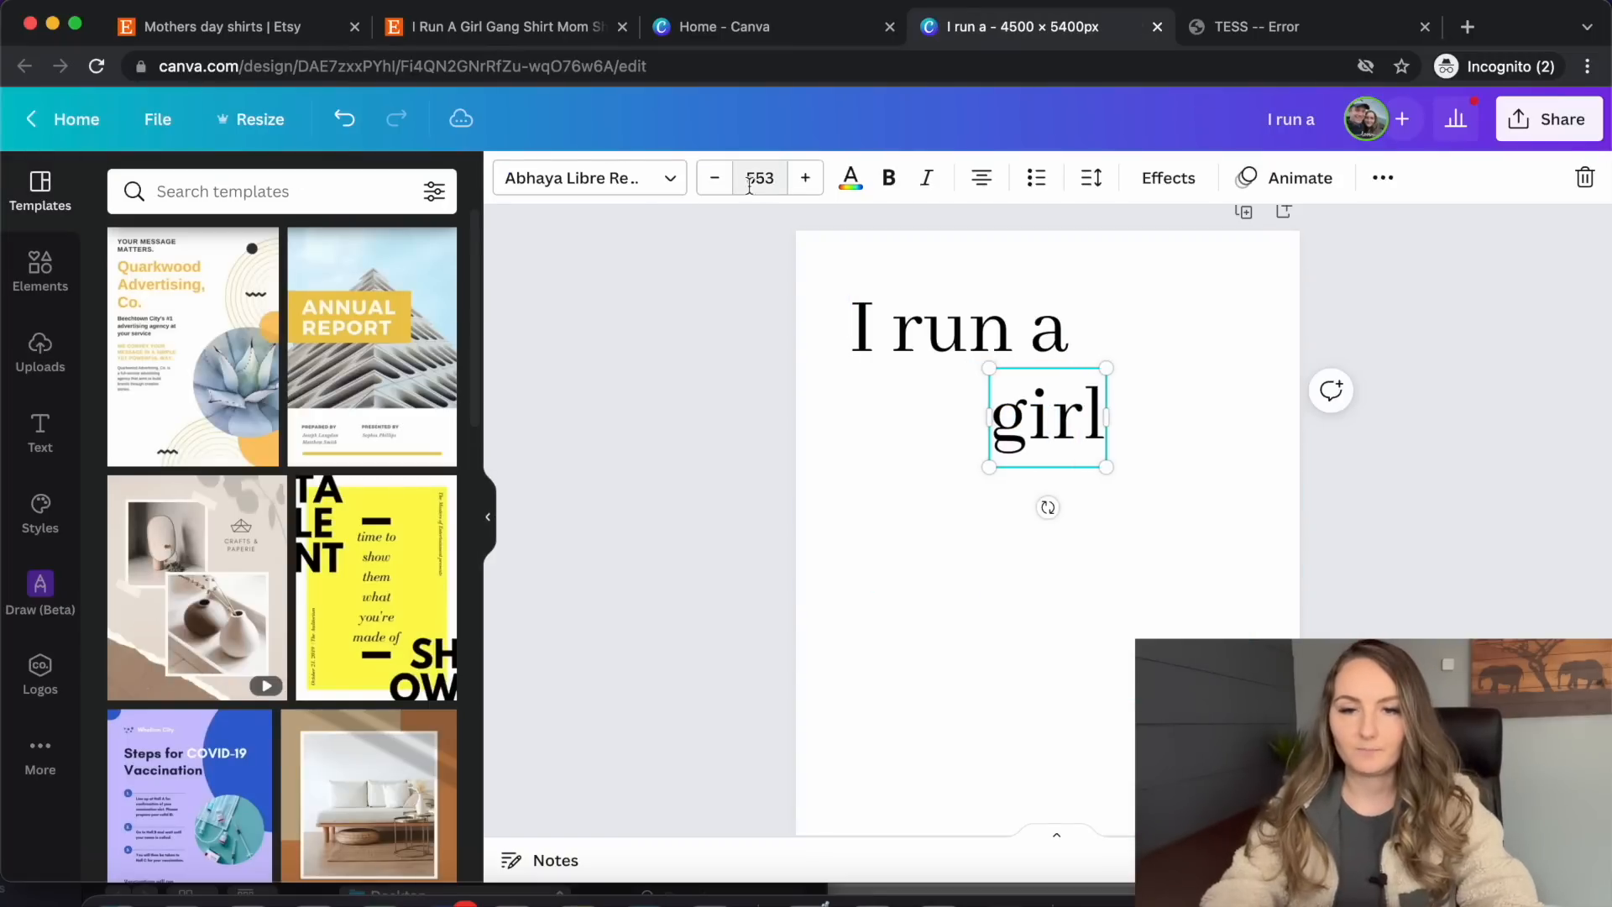
Set the "girl" text in the Buffalo font at about size 1418 and tuck it closely beneath "I run a"
{"action": "left_click", "coordinate": [662, 178]}
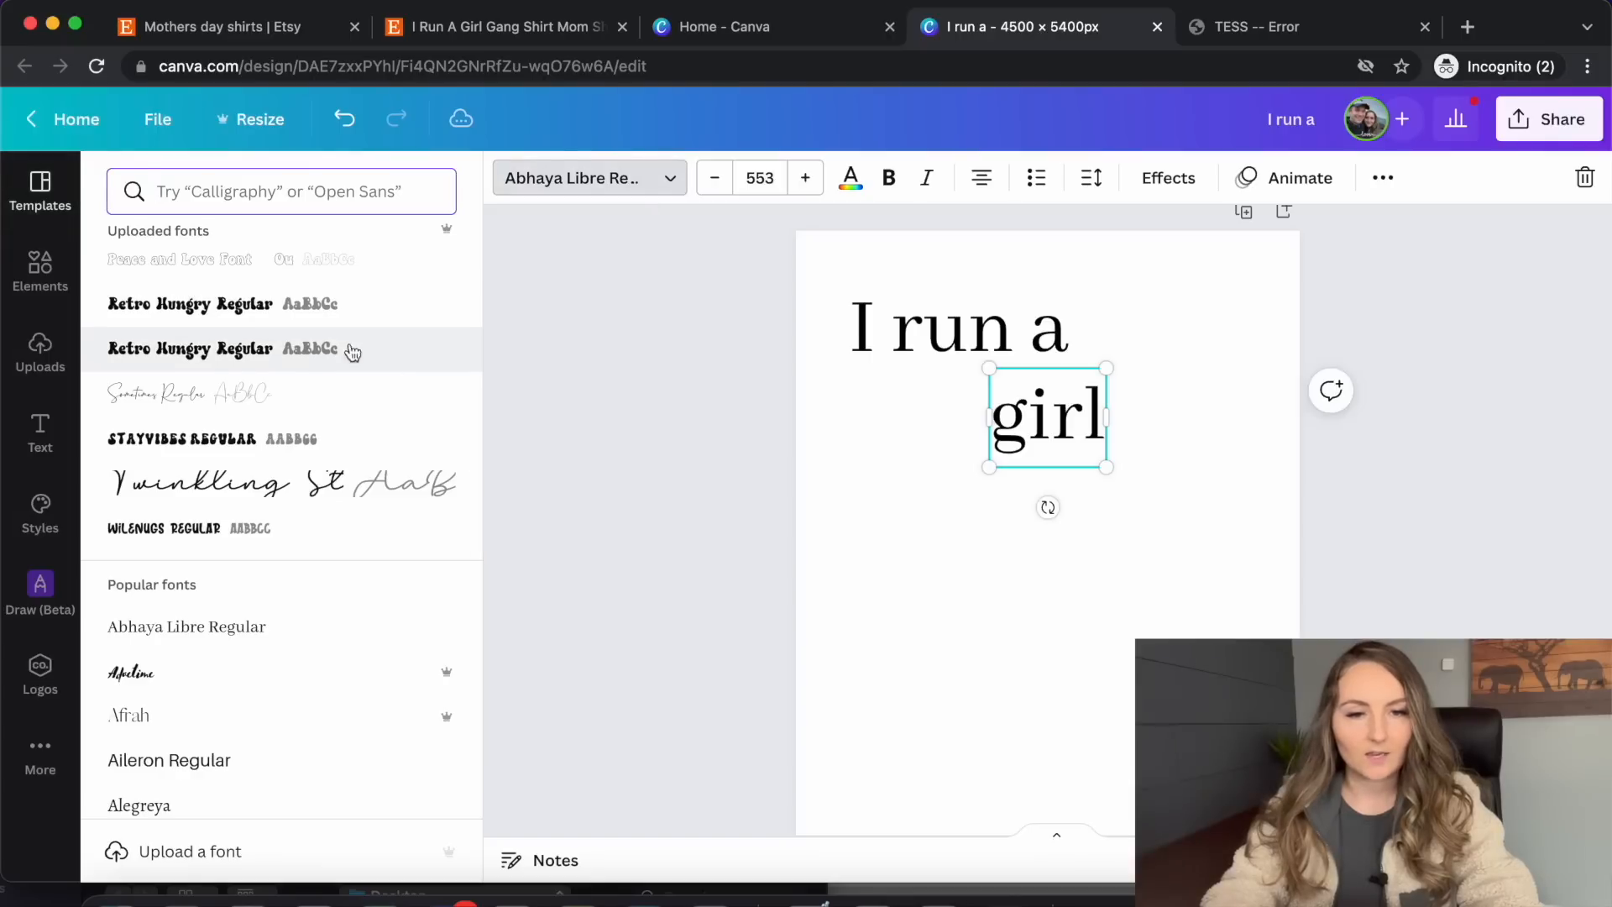
{"action": "scroll", "coordinate": [316, 358], "scroll_direction": "up", "scroll_amount": 3}
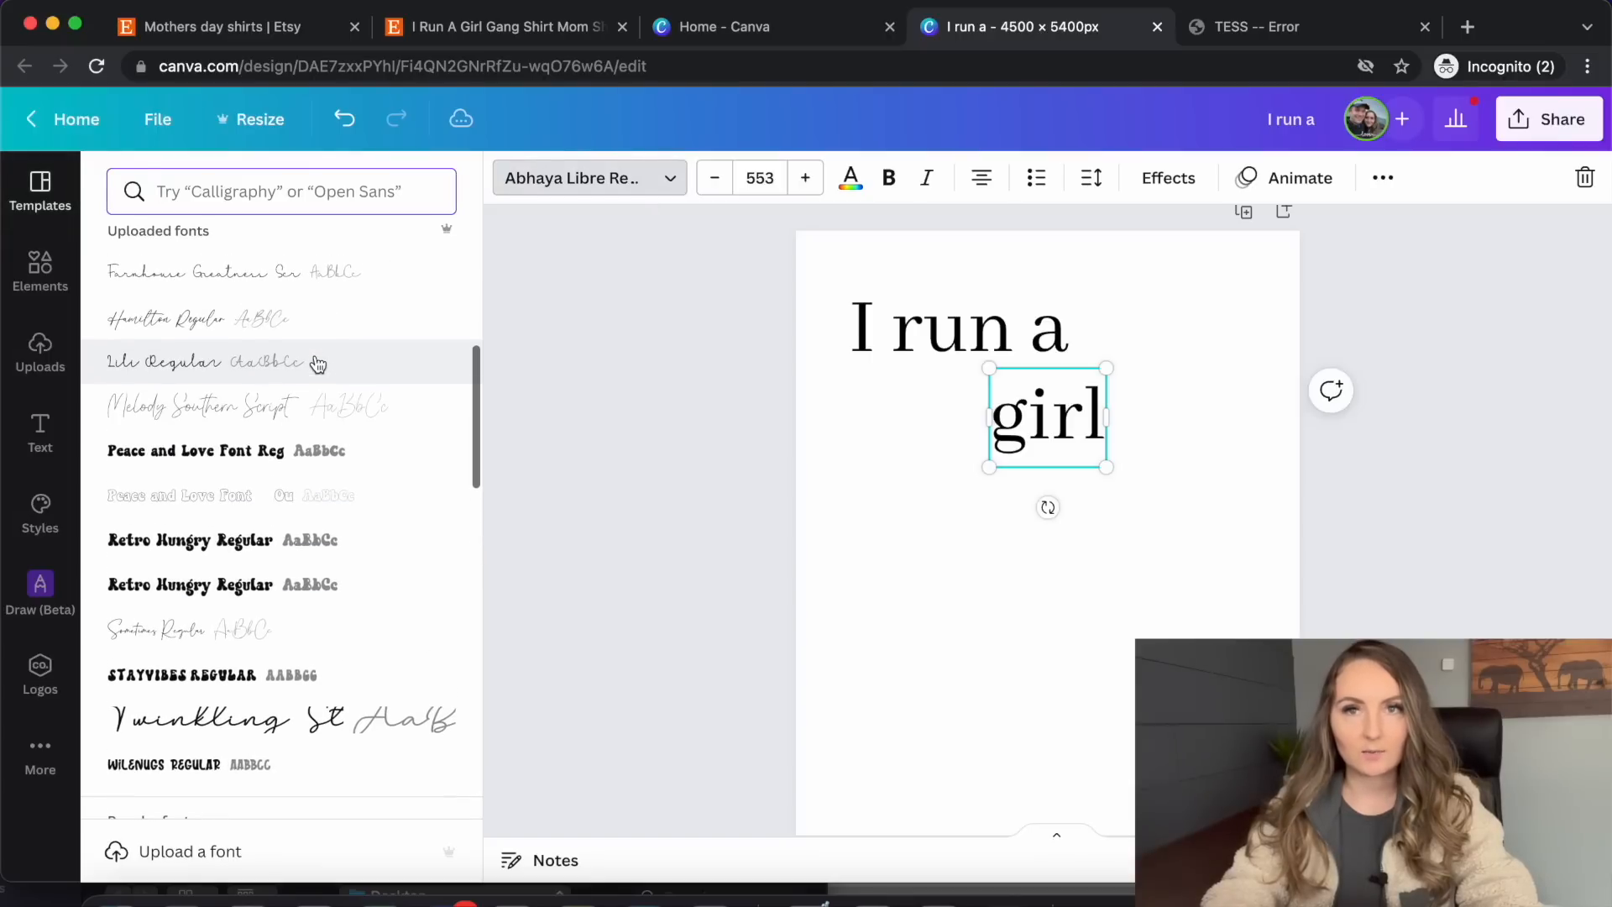
{"action": "scroll", "coordinate": [316, 362], "scroll_direction": "up", "scroll_amount": 2}
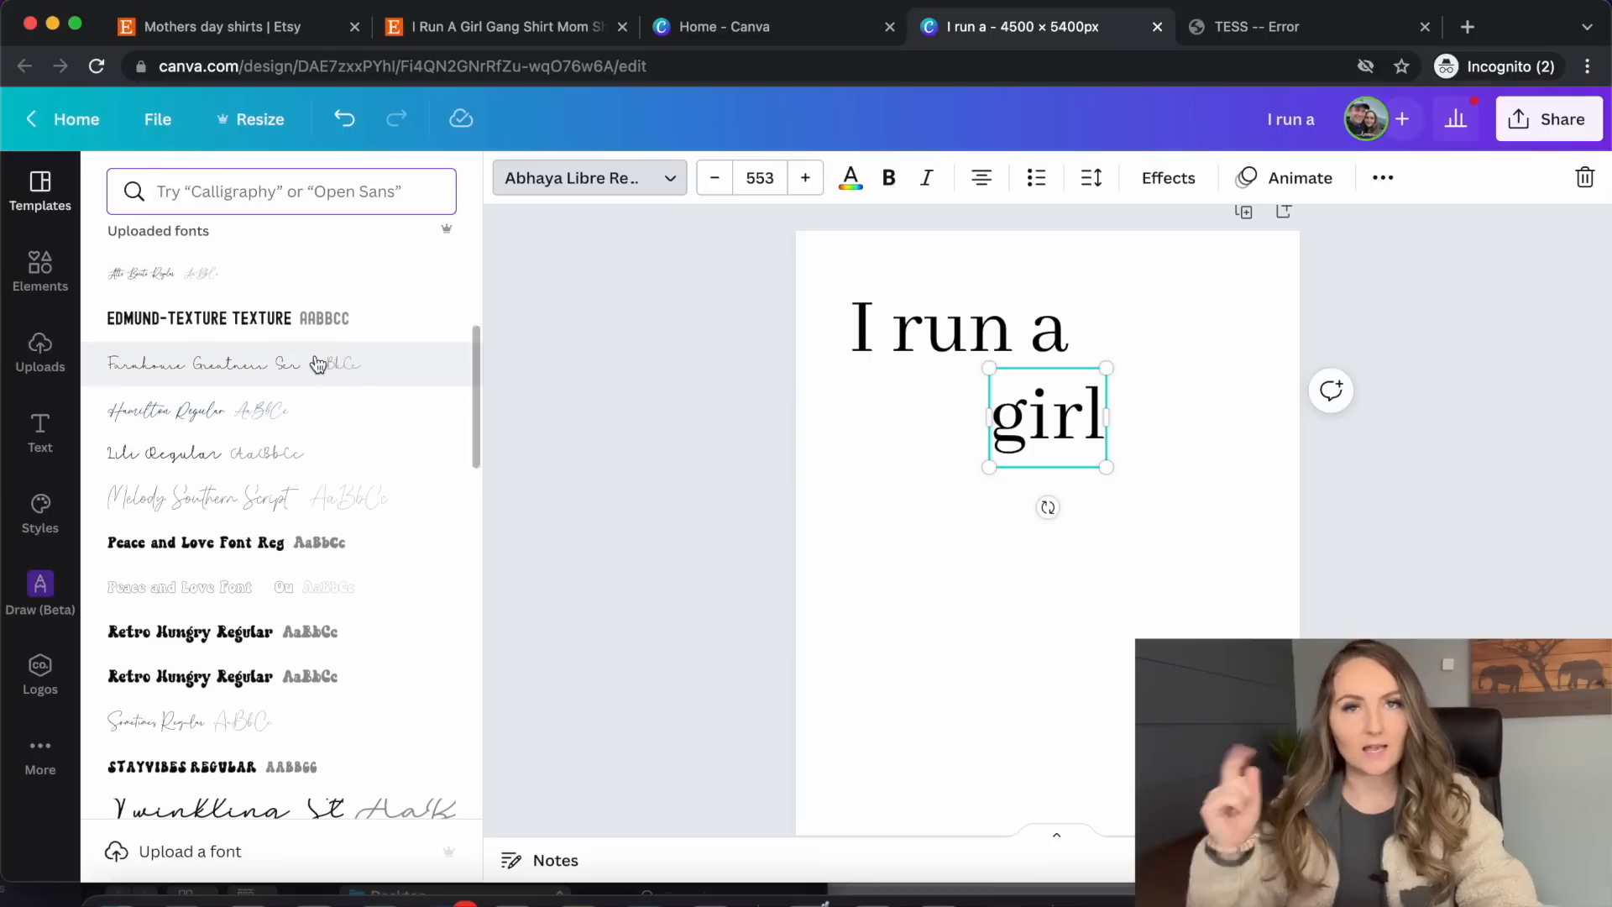
{"action": "scroll", "coordinate": [316, 363], "scroll_direction": "up", "scroll_amount": 3}
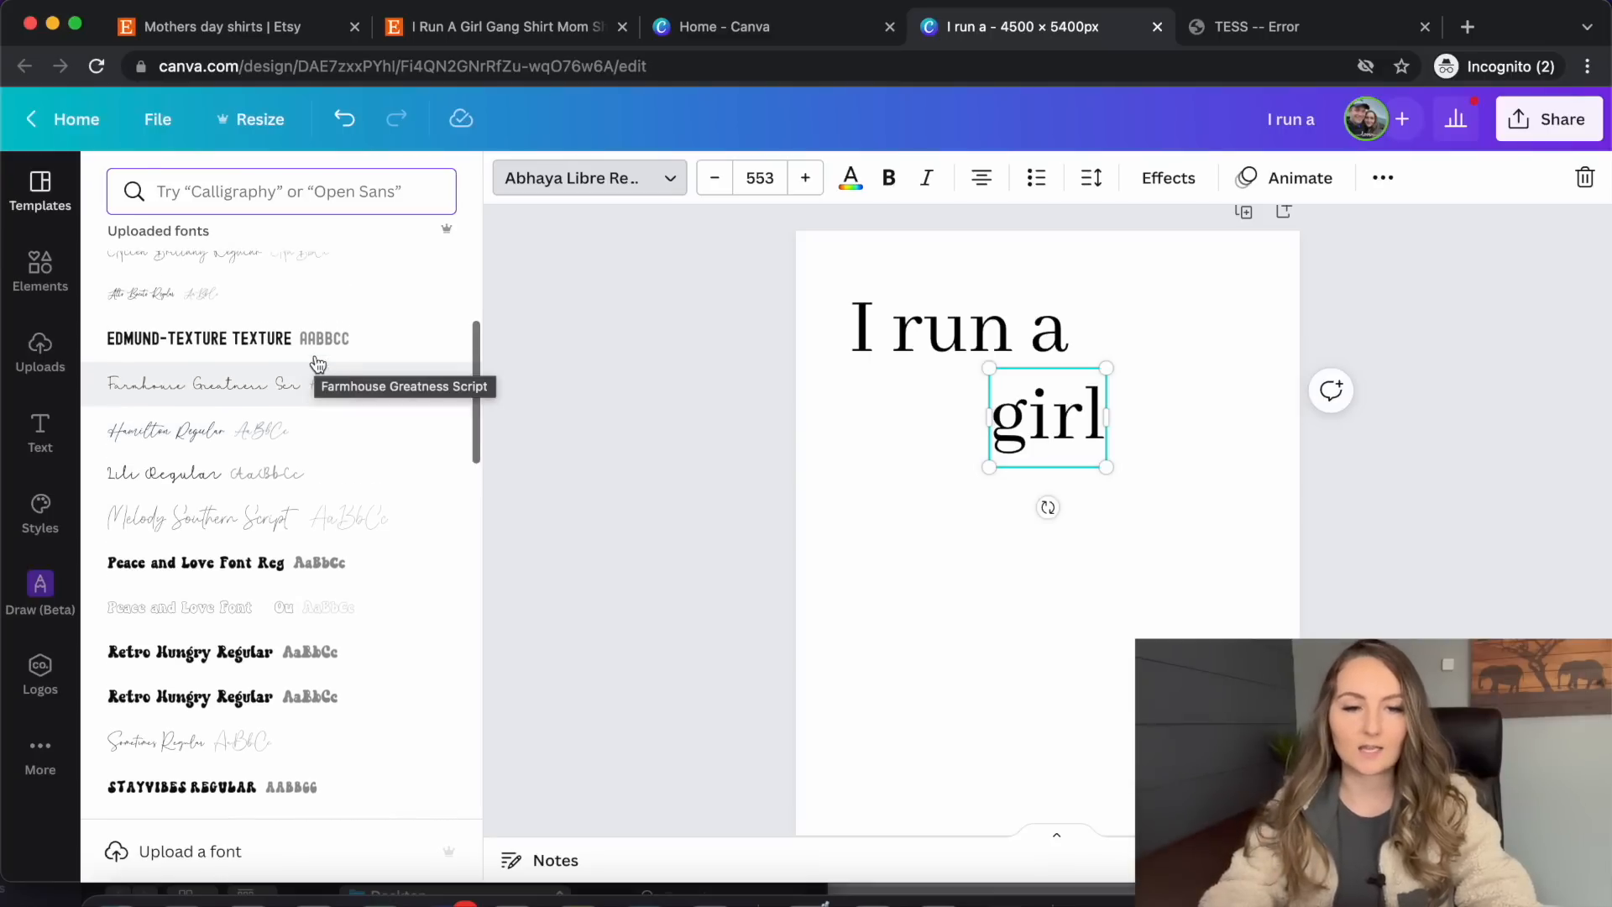
{"action": "scroll", "coordinate": [317, 363], "scroll_direction": "up", "scroll_amount": 3}
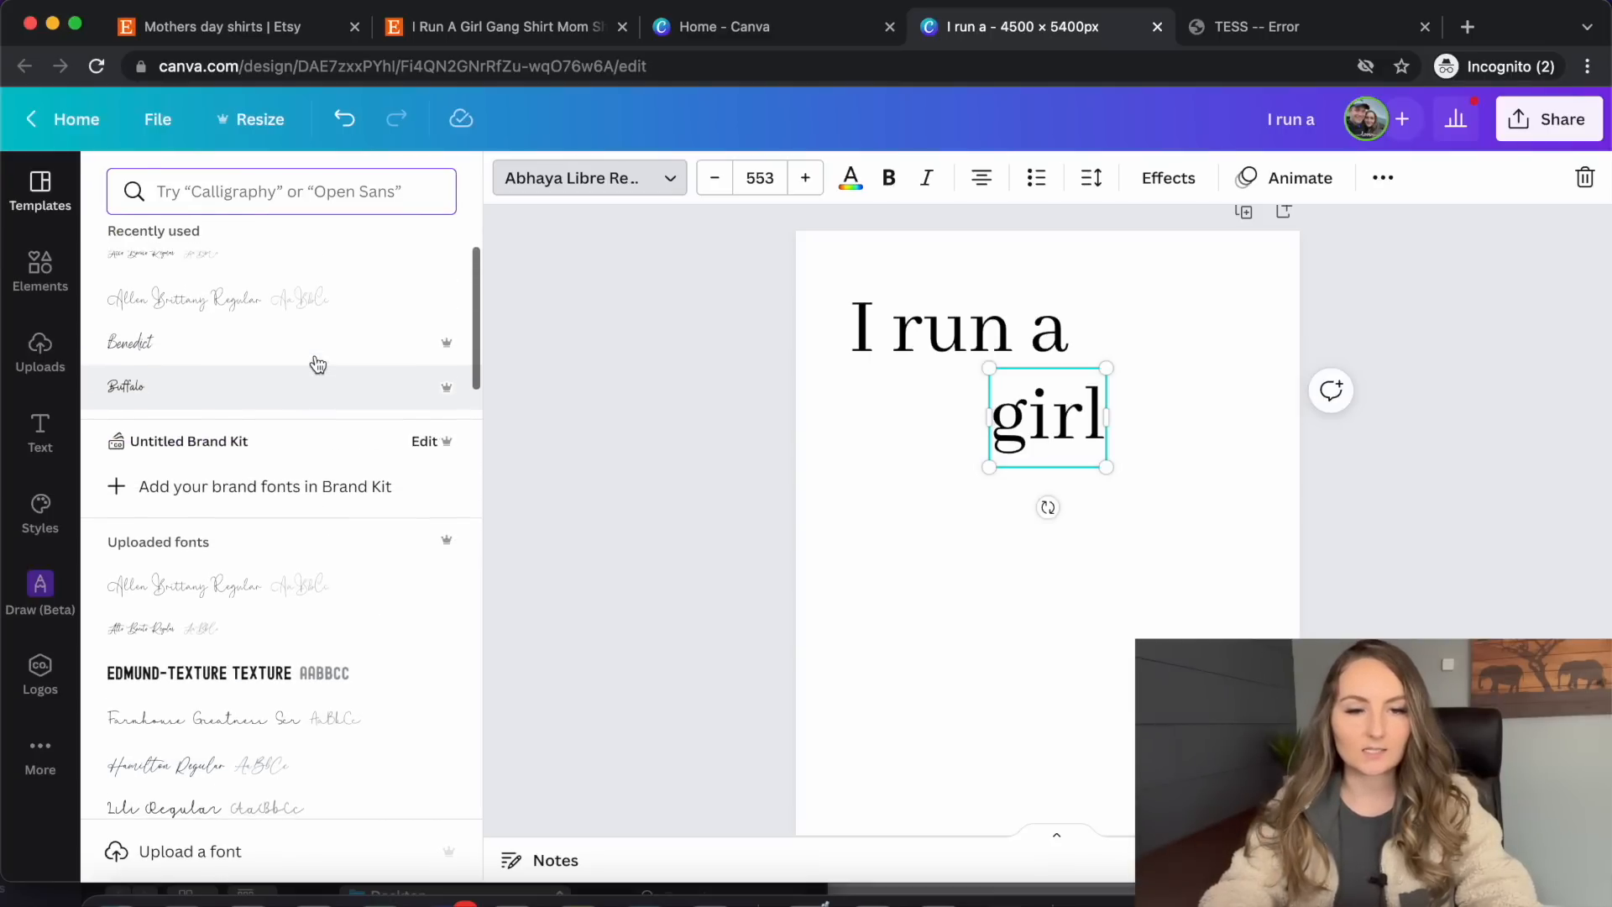
{"action": "left_click", "coordinate": [263, 389]}
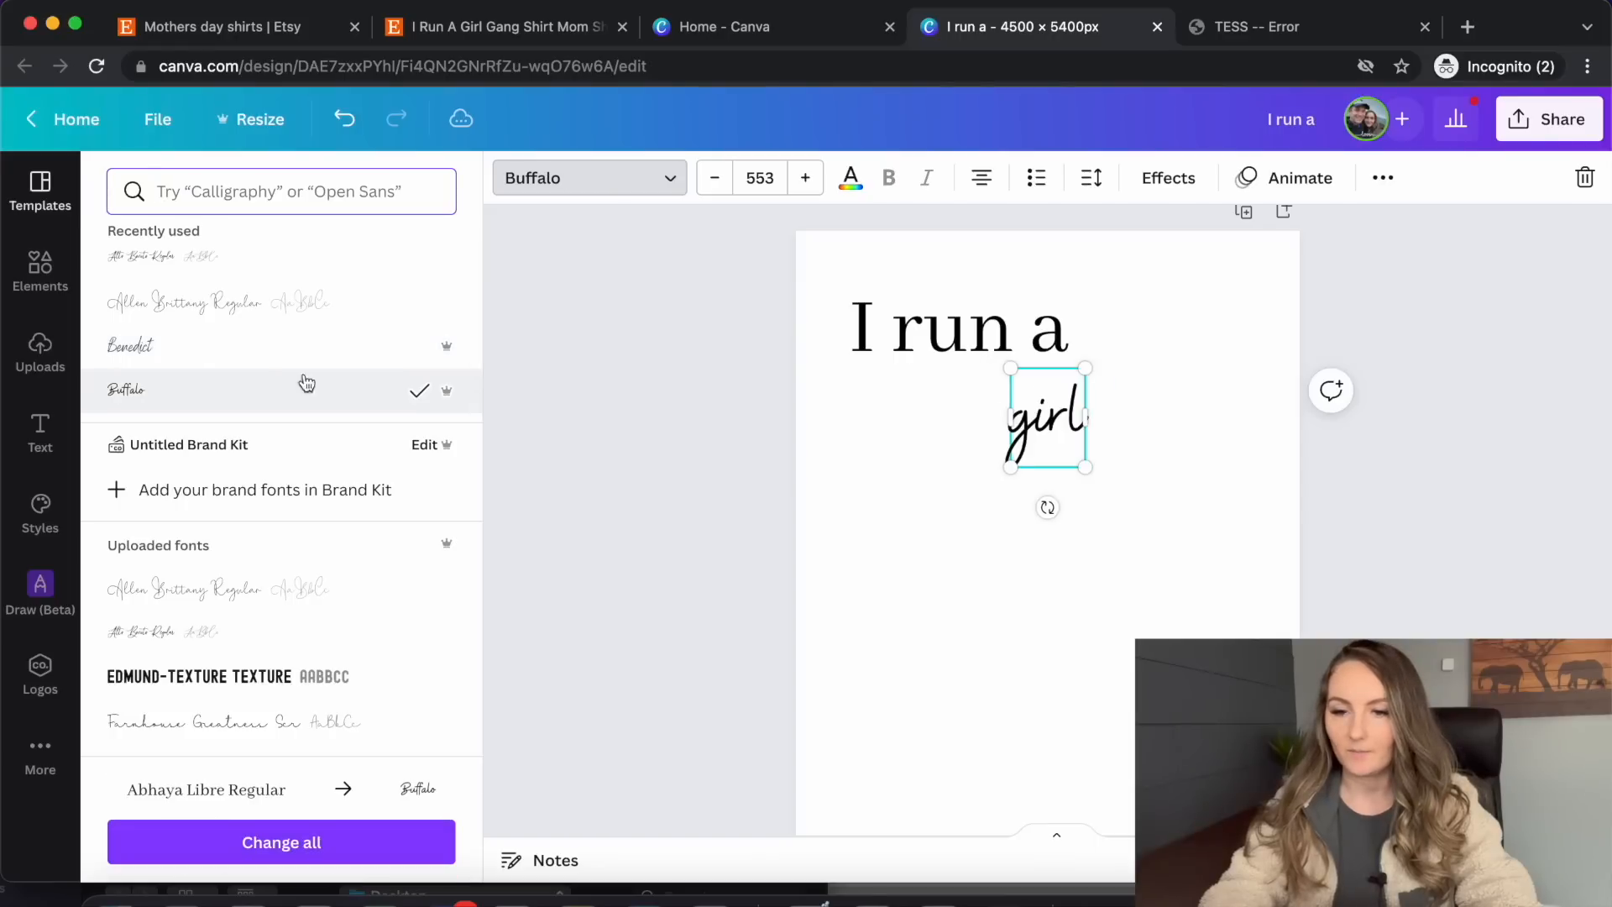
{"action": "left_click_drag", "start_coordinate": [1111, 481], "coordinate": [1202, 622]}
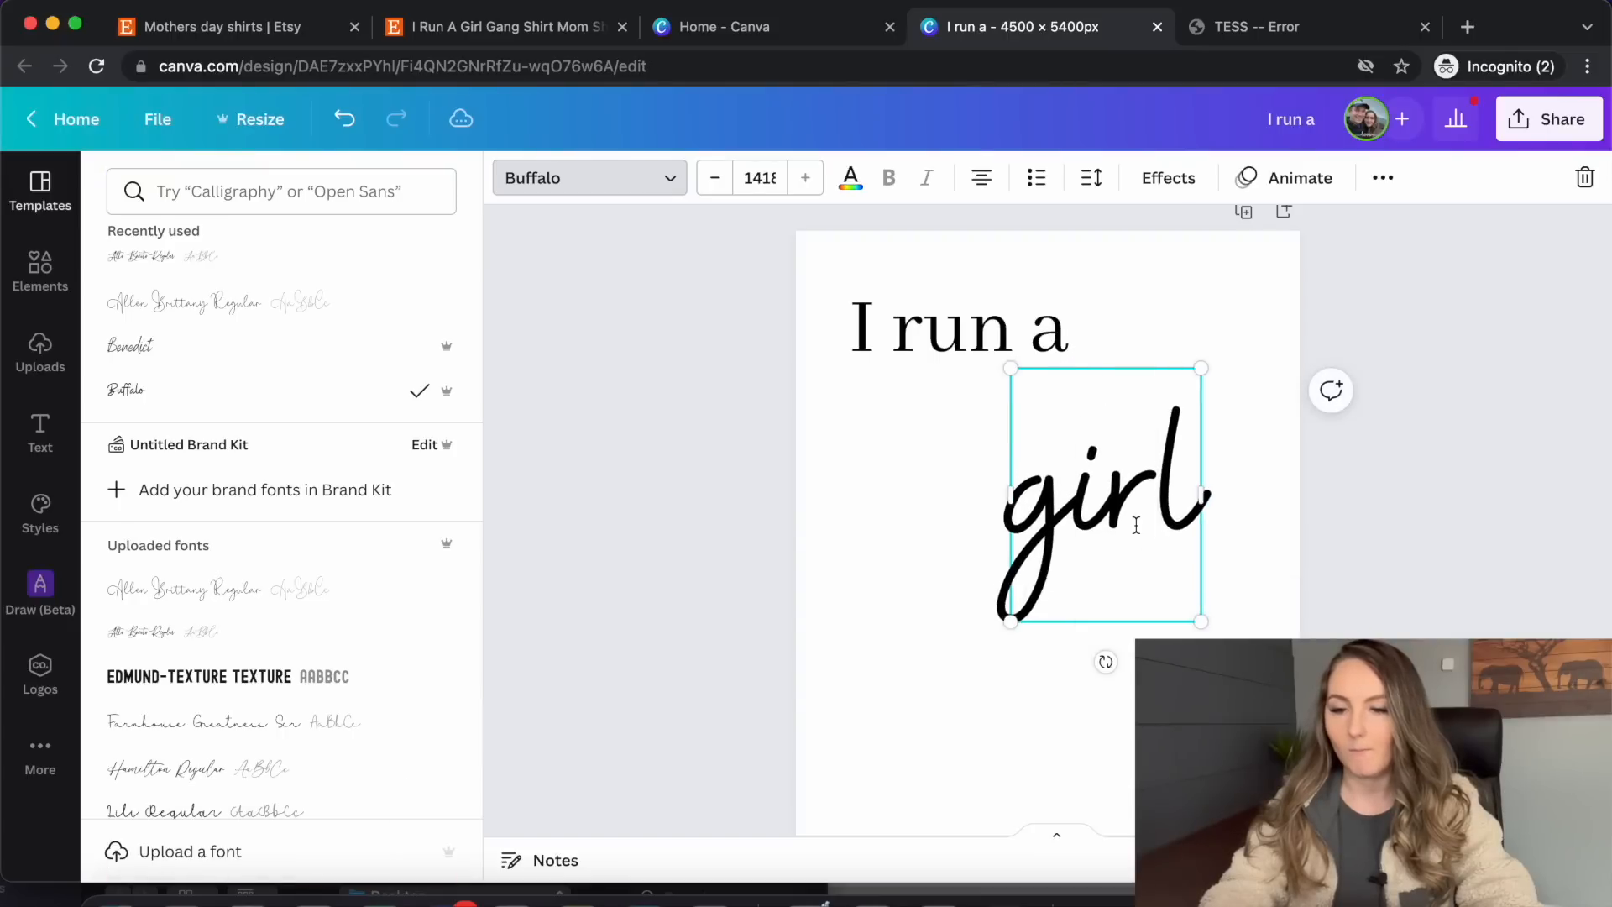
{"action": "left_click_drag", "start_coordinate": [1127, 366], "coordinate": [1063, 283]}
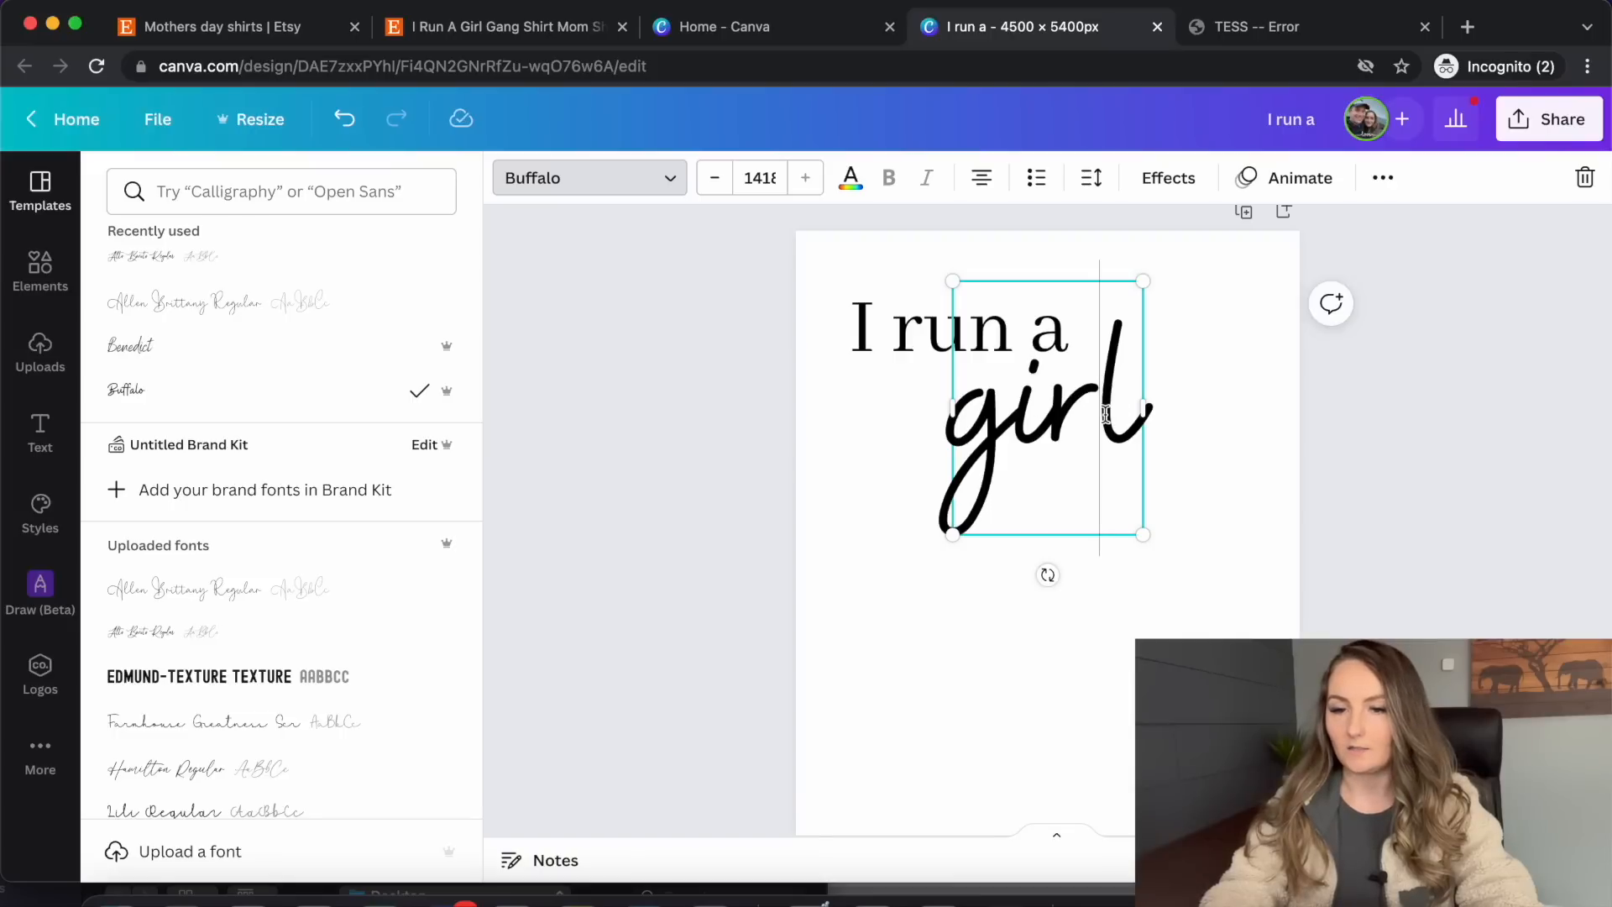
Duplicate the "girl" text, change the copy to "gang" and place it directly below "girl", slightly to the right
{"action": "left_click", "coordinate": [1384, 178]}
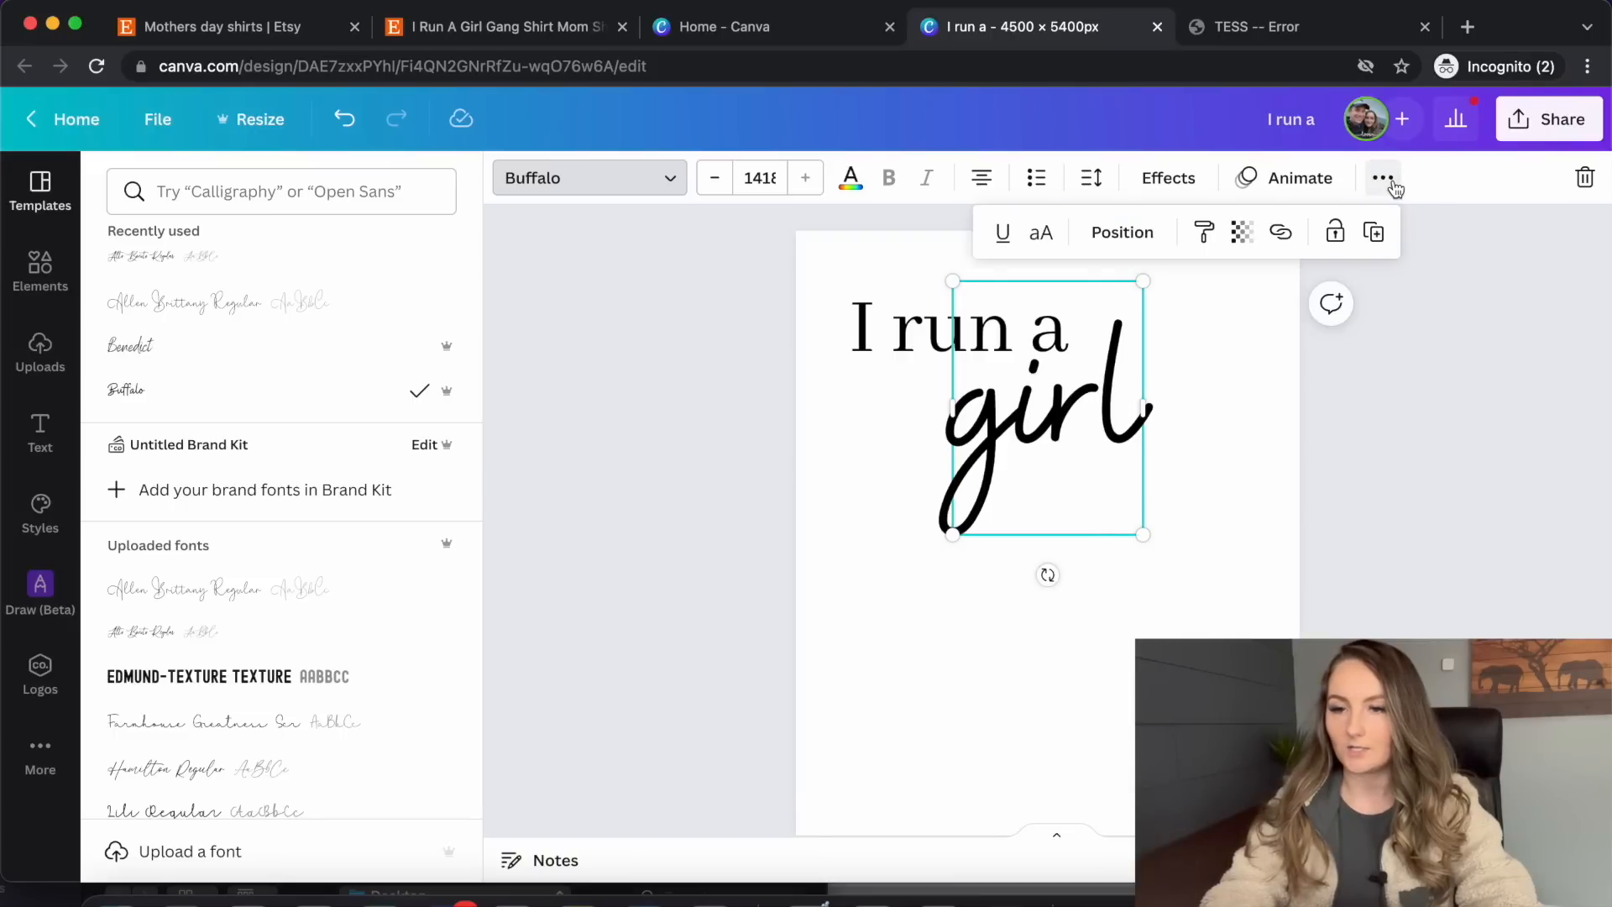
{"action": "left_click", "coordinate": [1384, 236]}
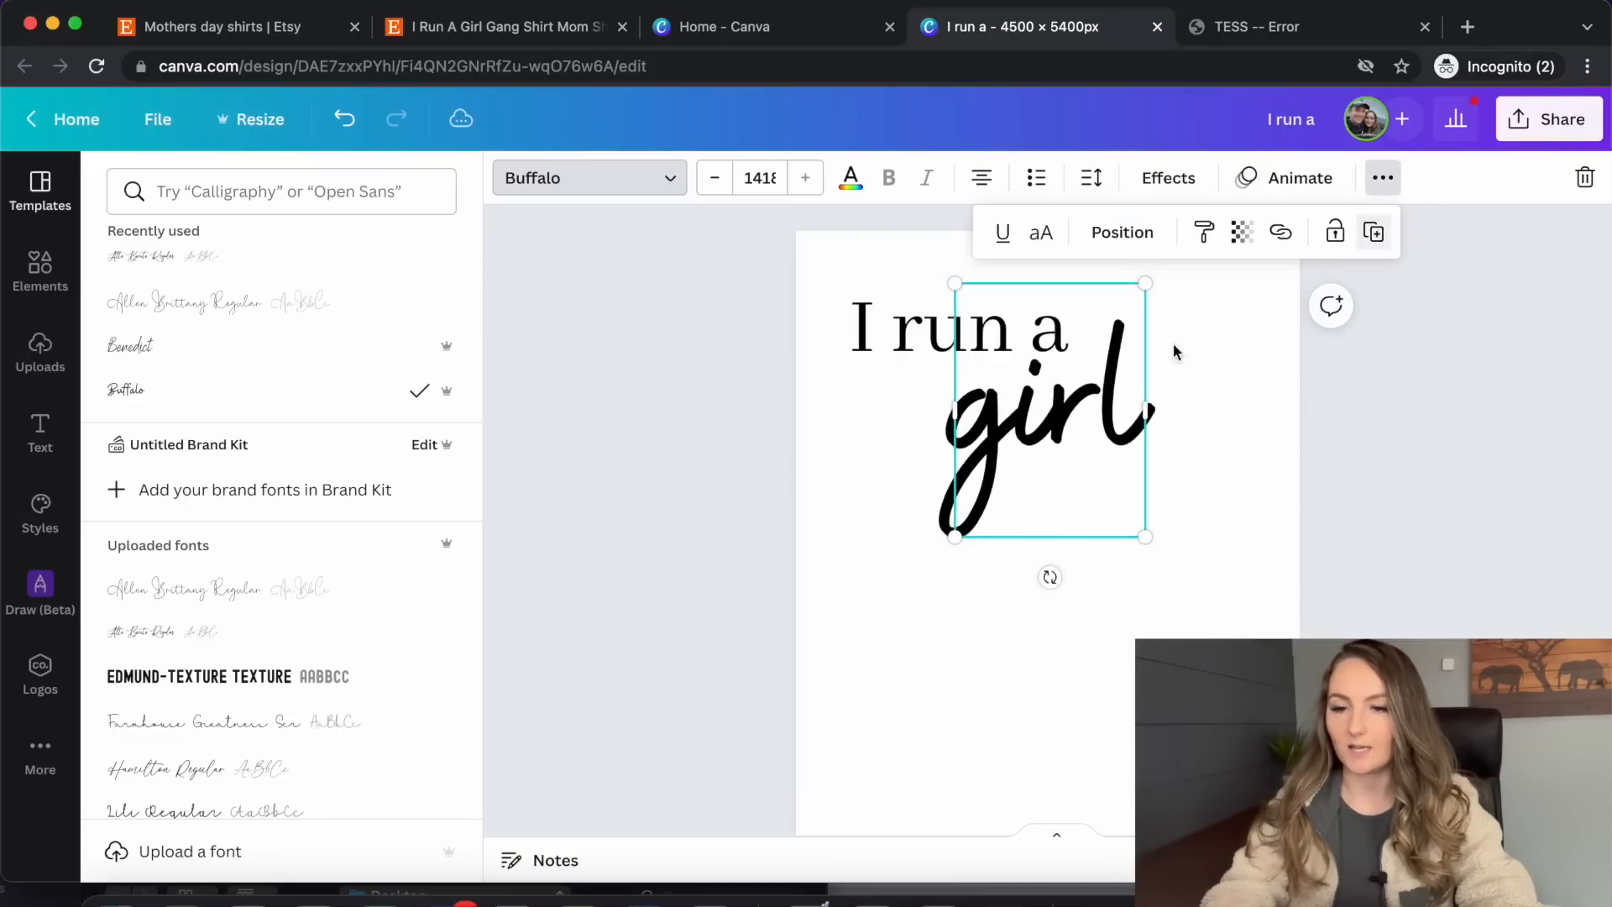
{"action": "left_click_drag", "start_coordinate": [1065, 412], "coordinate": [1095, 520]}
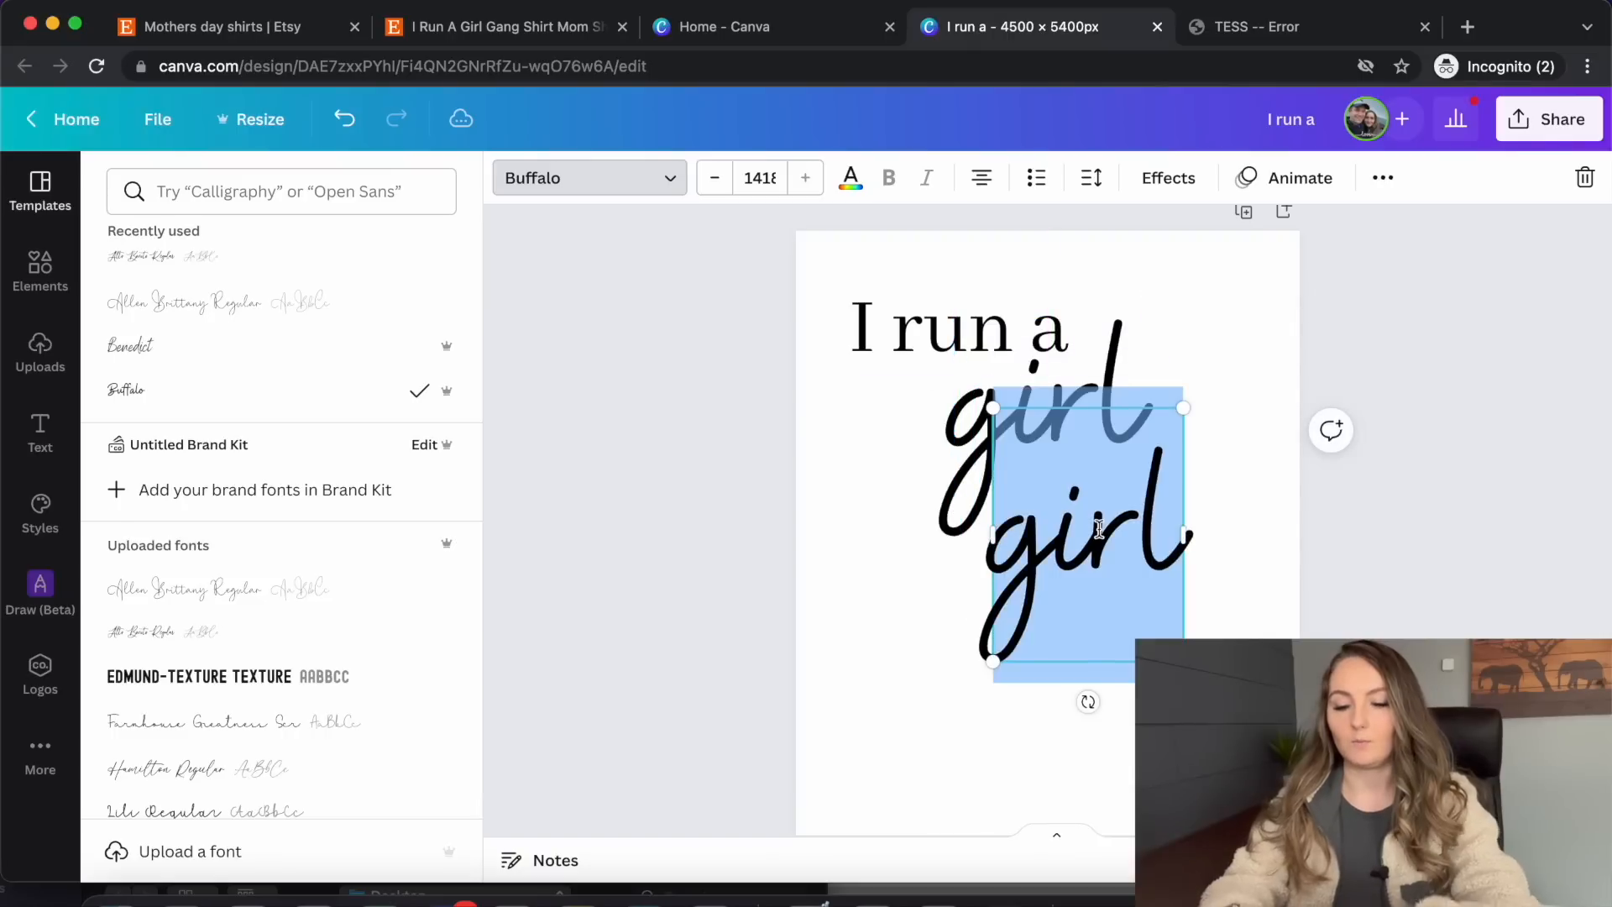
{"action": "type", "text": "gang"}
{"action": "left_click_drag", "start_coordinate": [1081, 507], "coordinate": [1107, 532]}
{"action": "left_click_drag", "start_coordinate": [1132, 405], "coordinate": [1164, 352]}
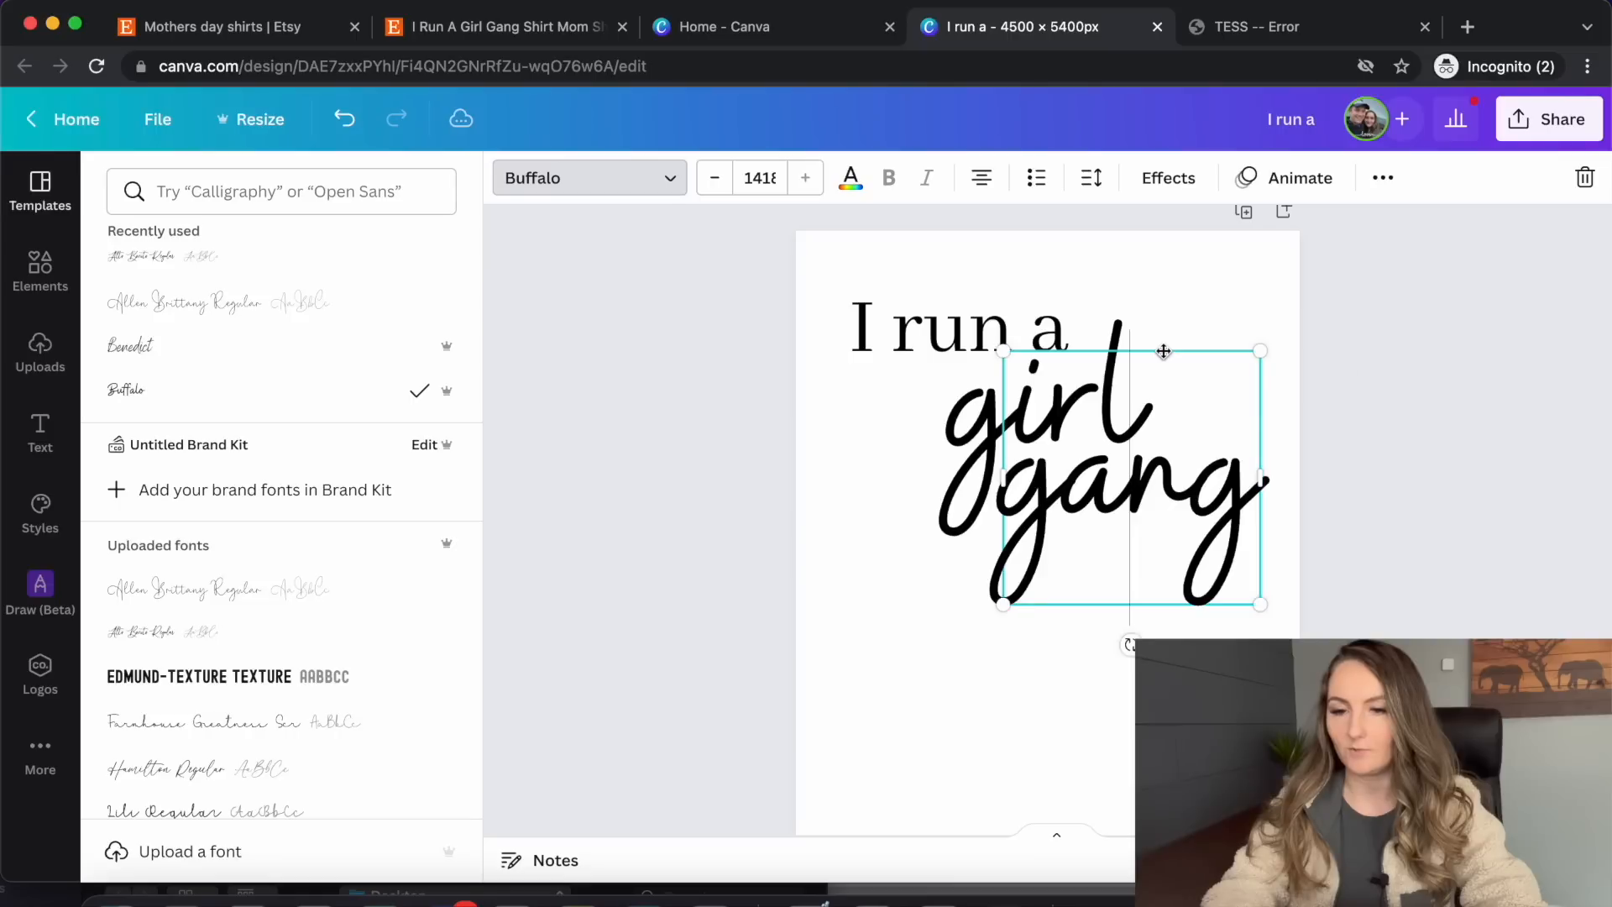
{"action": "left_click", "coordinate": [1344, 313]}
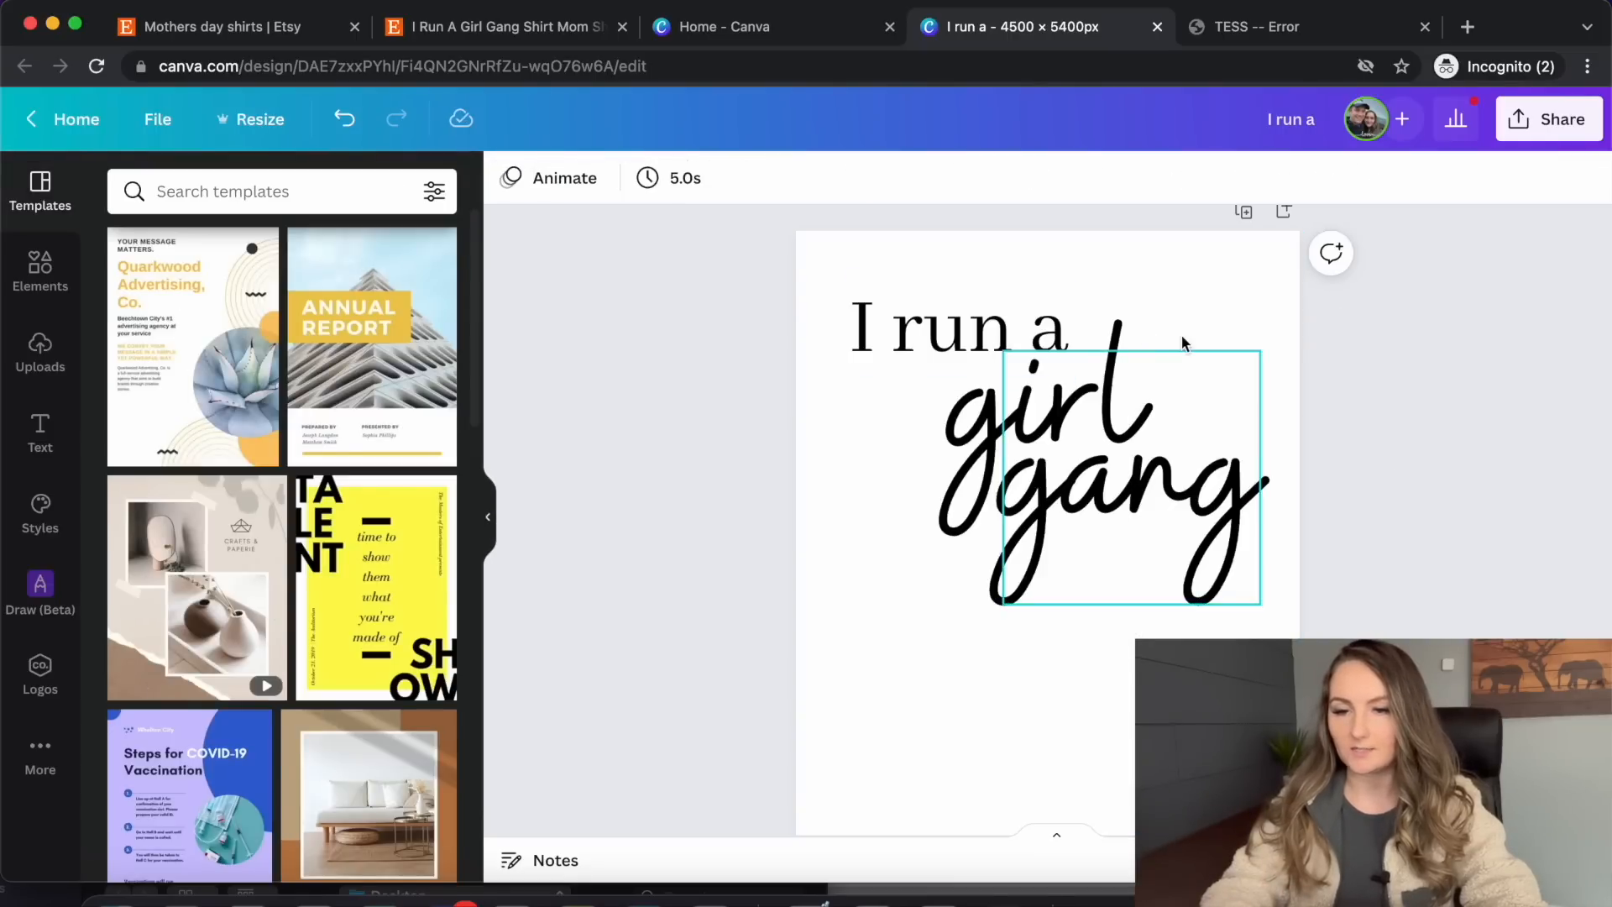
Shift the "I run a" text slightly right so that it ends against the tall "l" of "girl"
{"action": "left_click", "coordinate": [966, 321]}
{"action": "mouse_move", "coordinate": [886, 314]}
{"action": "left_mouse_down"}
{"action": "mouse_move", "coordinate": [931, 318]}
{"action": "mouse_move", "coordinate": [917, 318]}
{"action": "left_mouse_up"}
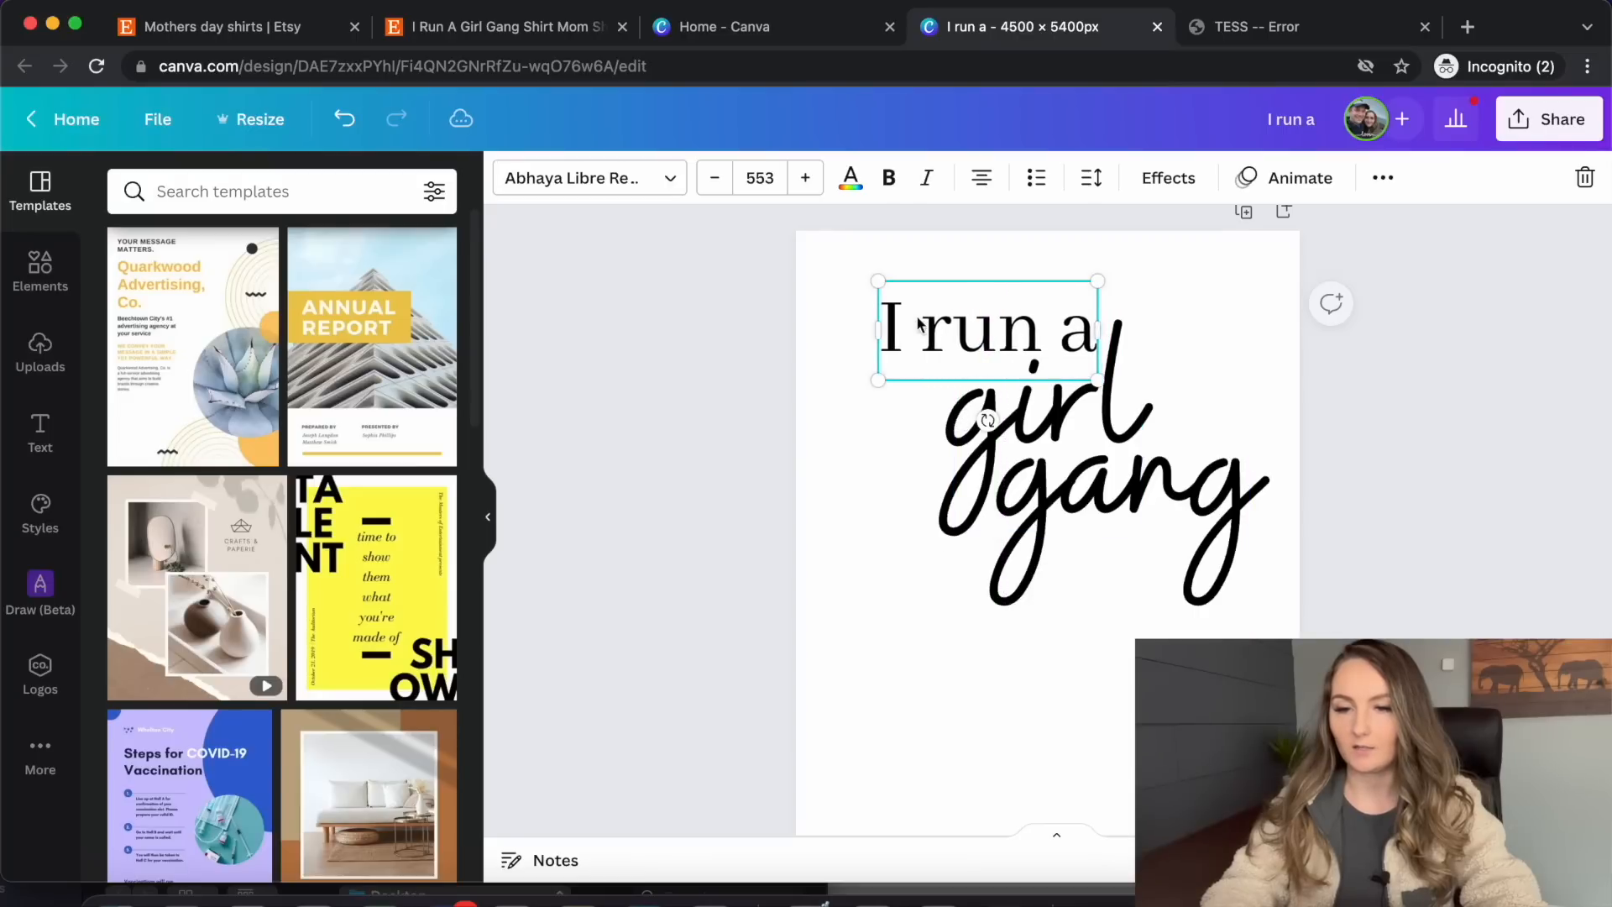
{"action": "left_click", "coordinate": [1328, 410]}
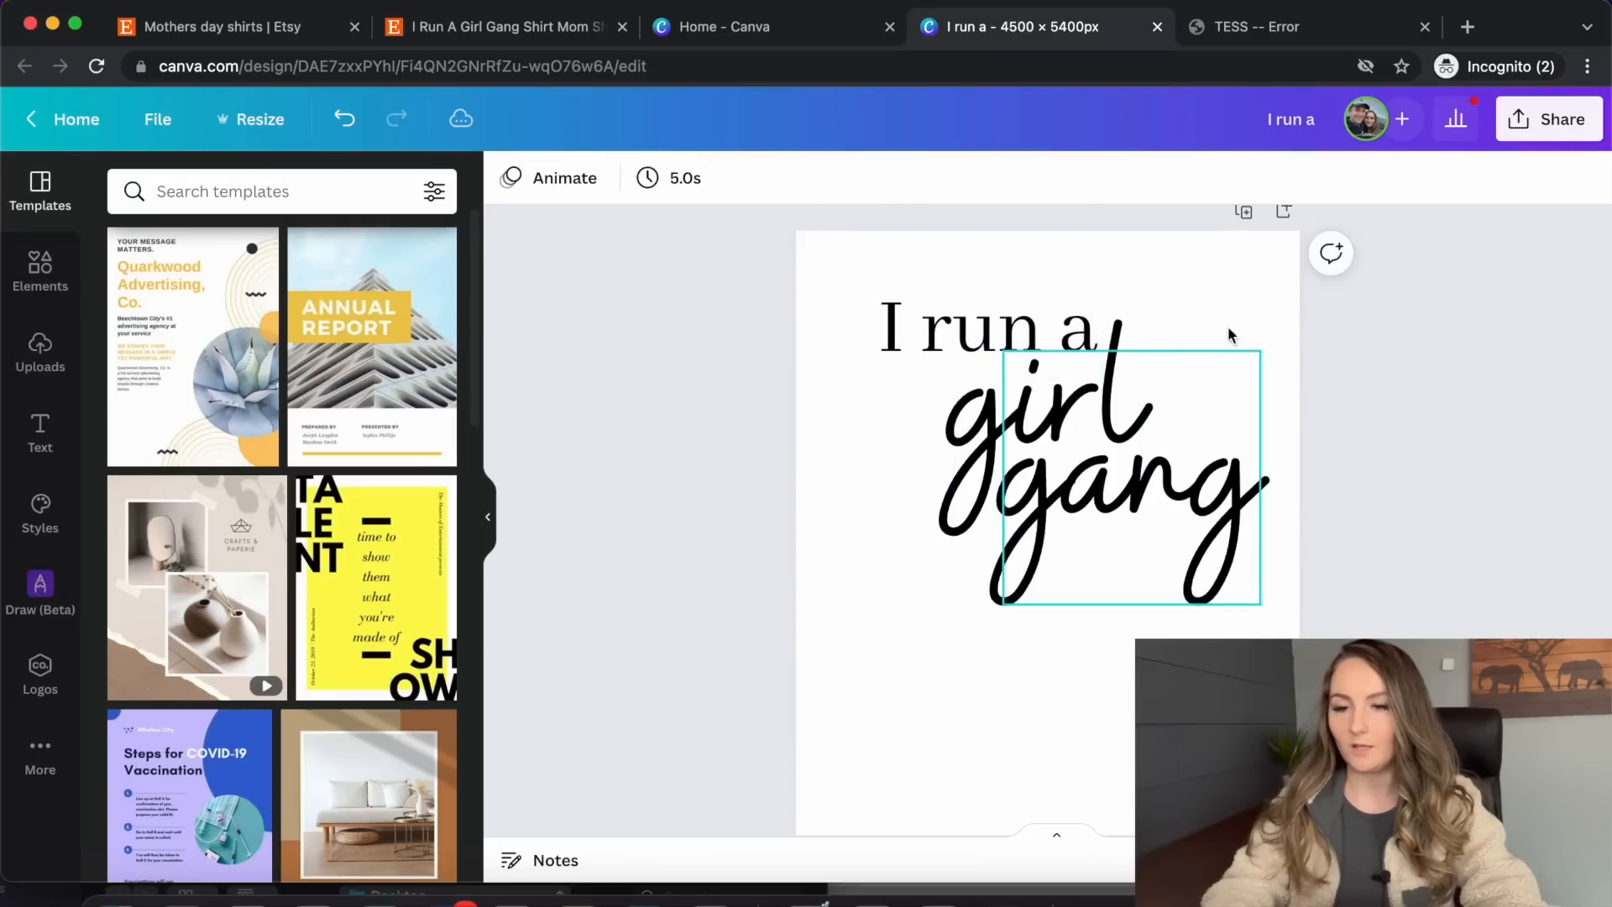
Add the recently used outlined daisy graphic, shrink it and place it to the right of "girl", above "gang"
{"action": "left_click", "coordinate": [68, 271]}
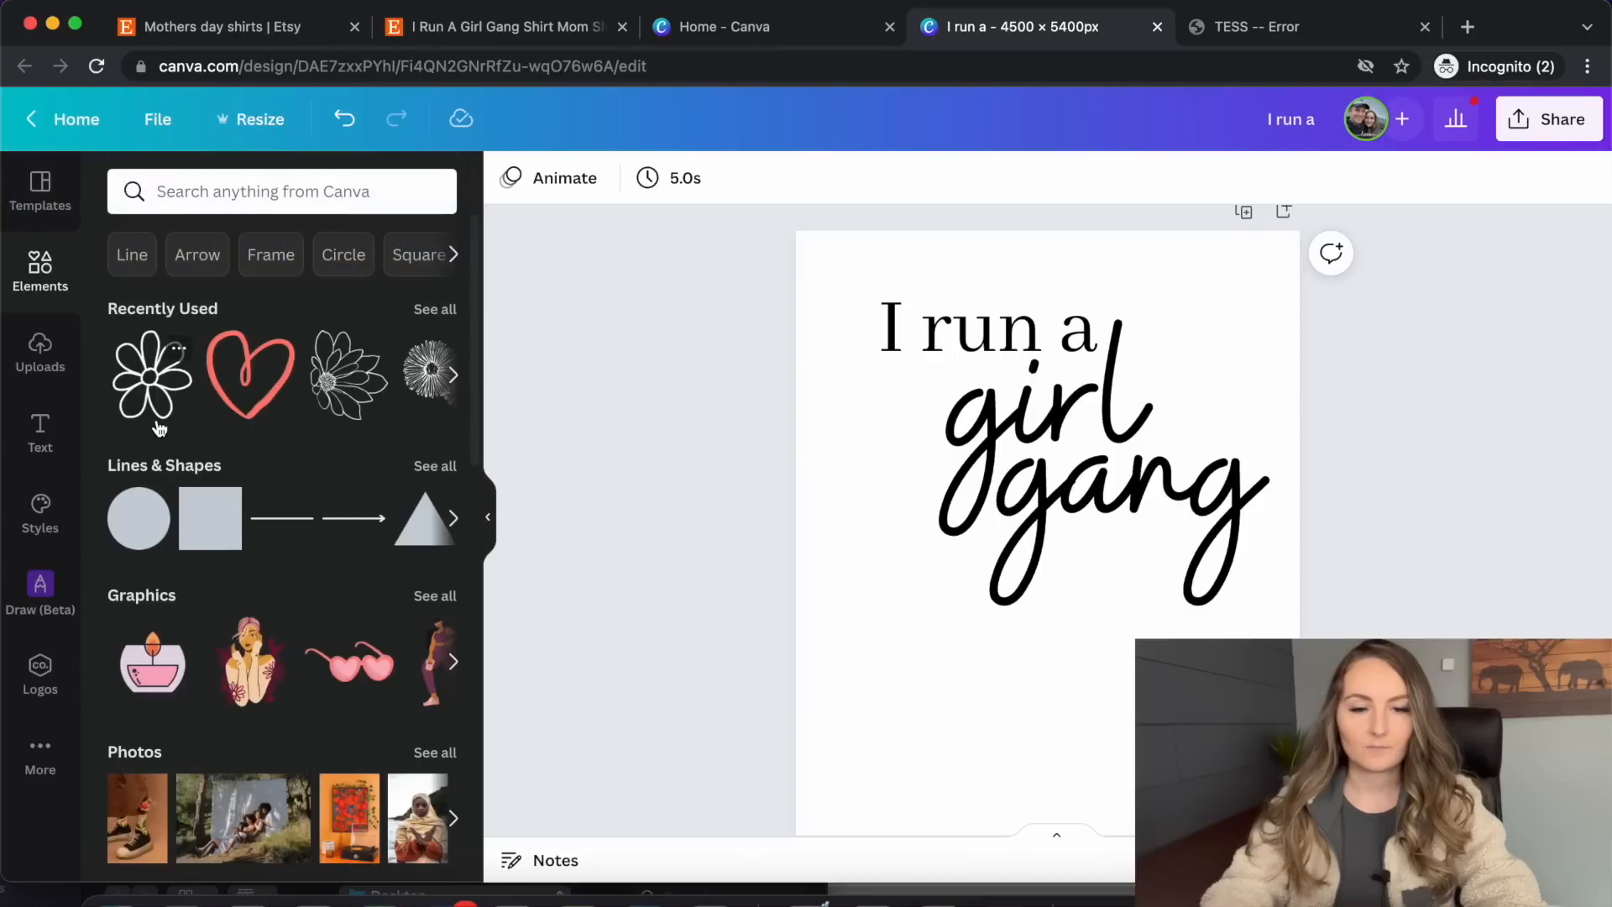
{"action": "left_click", "coordinate": [156, 386]}
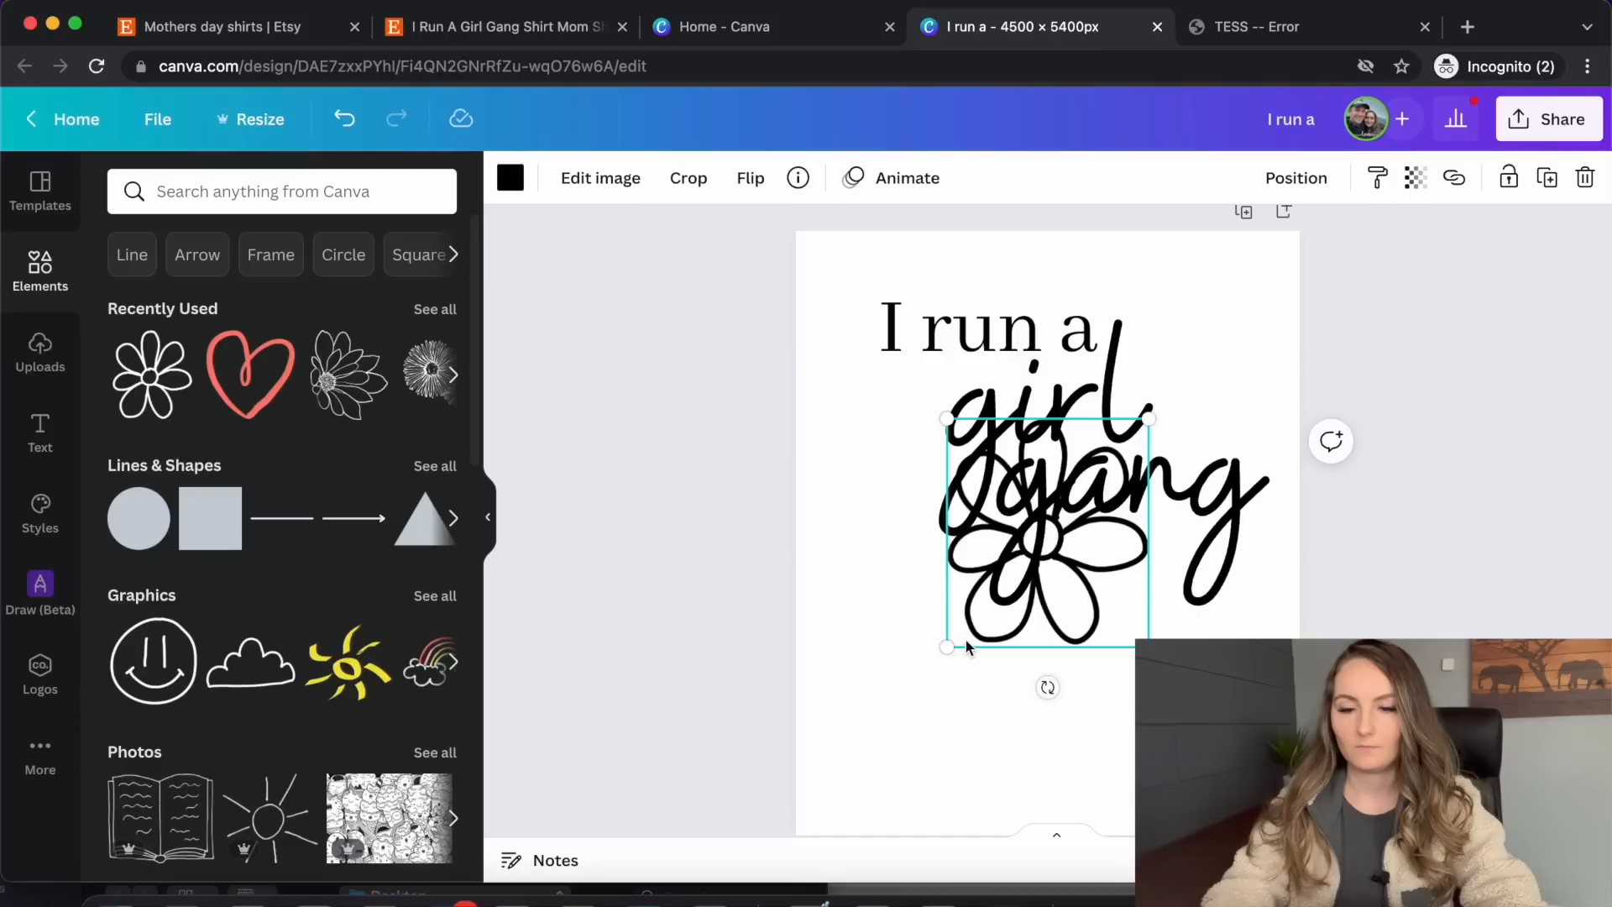
{"action": "left_click_drag", "start_coordinate": [976, 636], "coordinate": [1140, 409]}
{"action": "left_click_drag", "start_coordinate": [1310, 420], "coordinate": [1231, 373]}
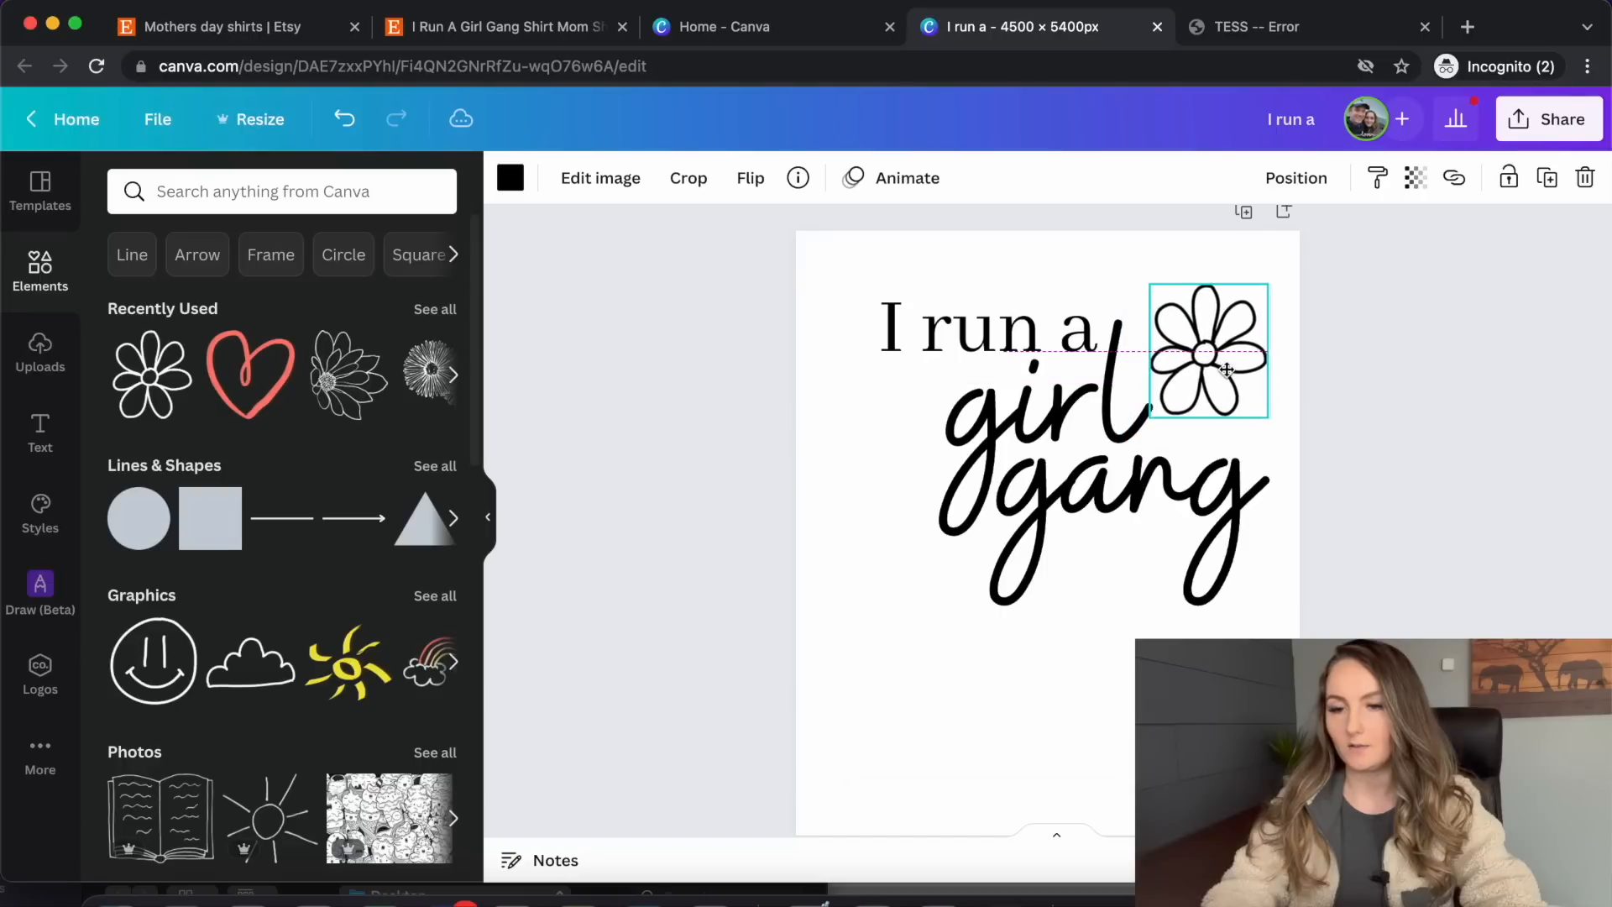
{"action": "left_click", "coordinate": [1348, 397]}
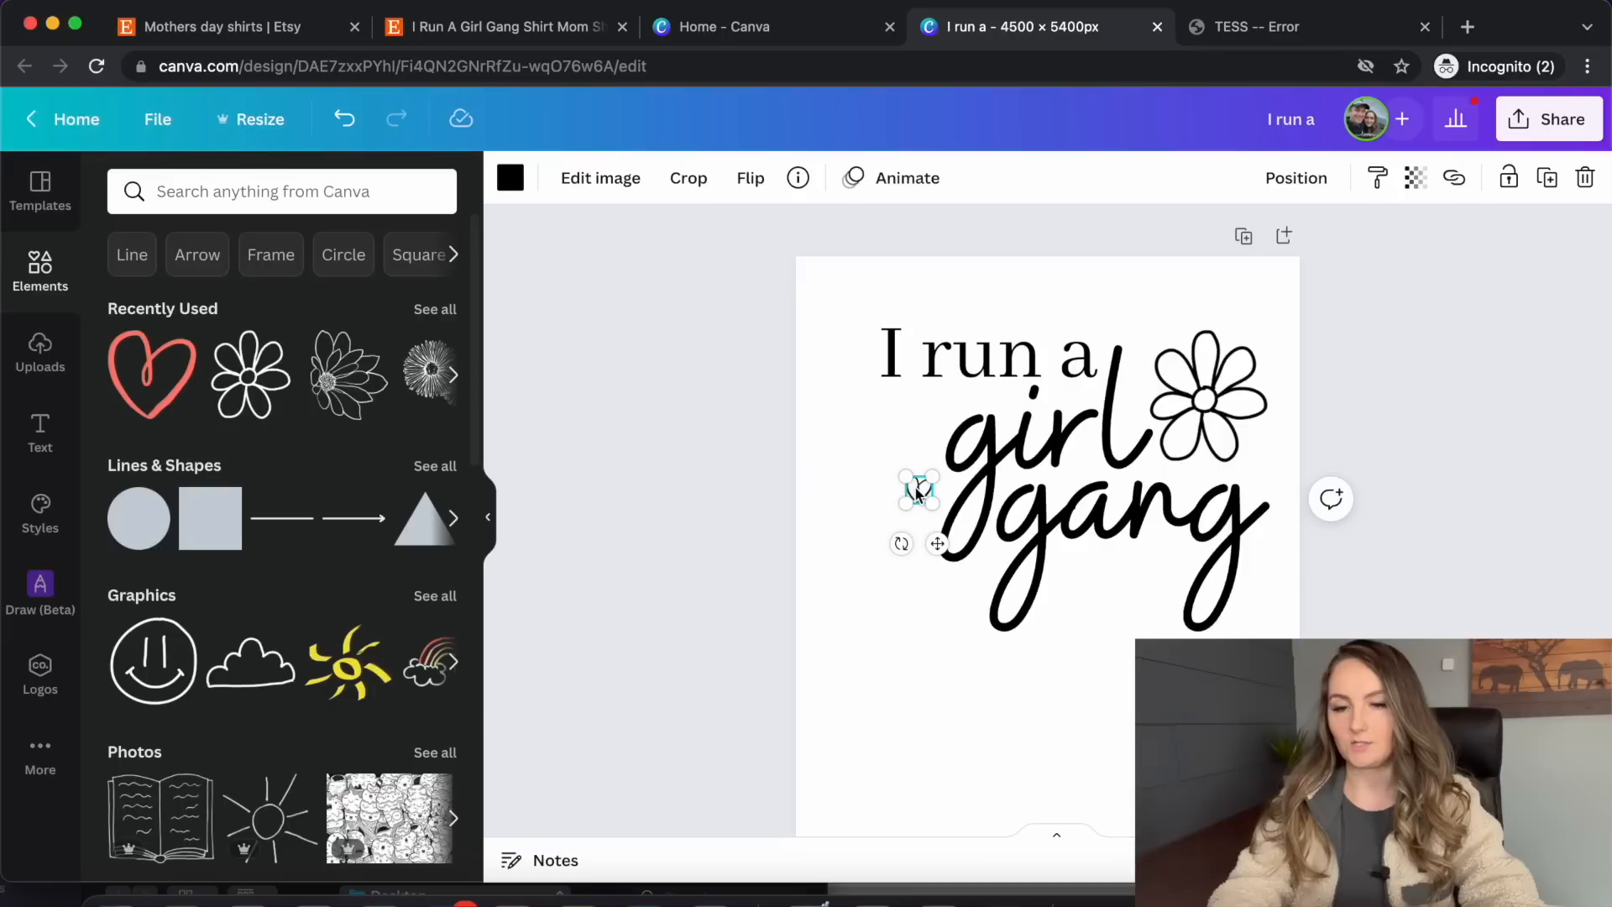
Delete the small heart graphic and shift "girl", "gang", "I run a" and the flower left to centre the design on the page
{"action": "key", "text": "BackSpace"}
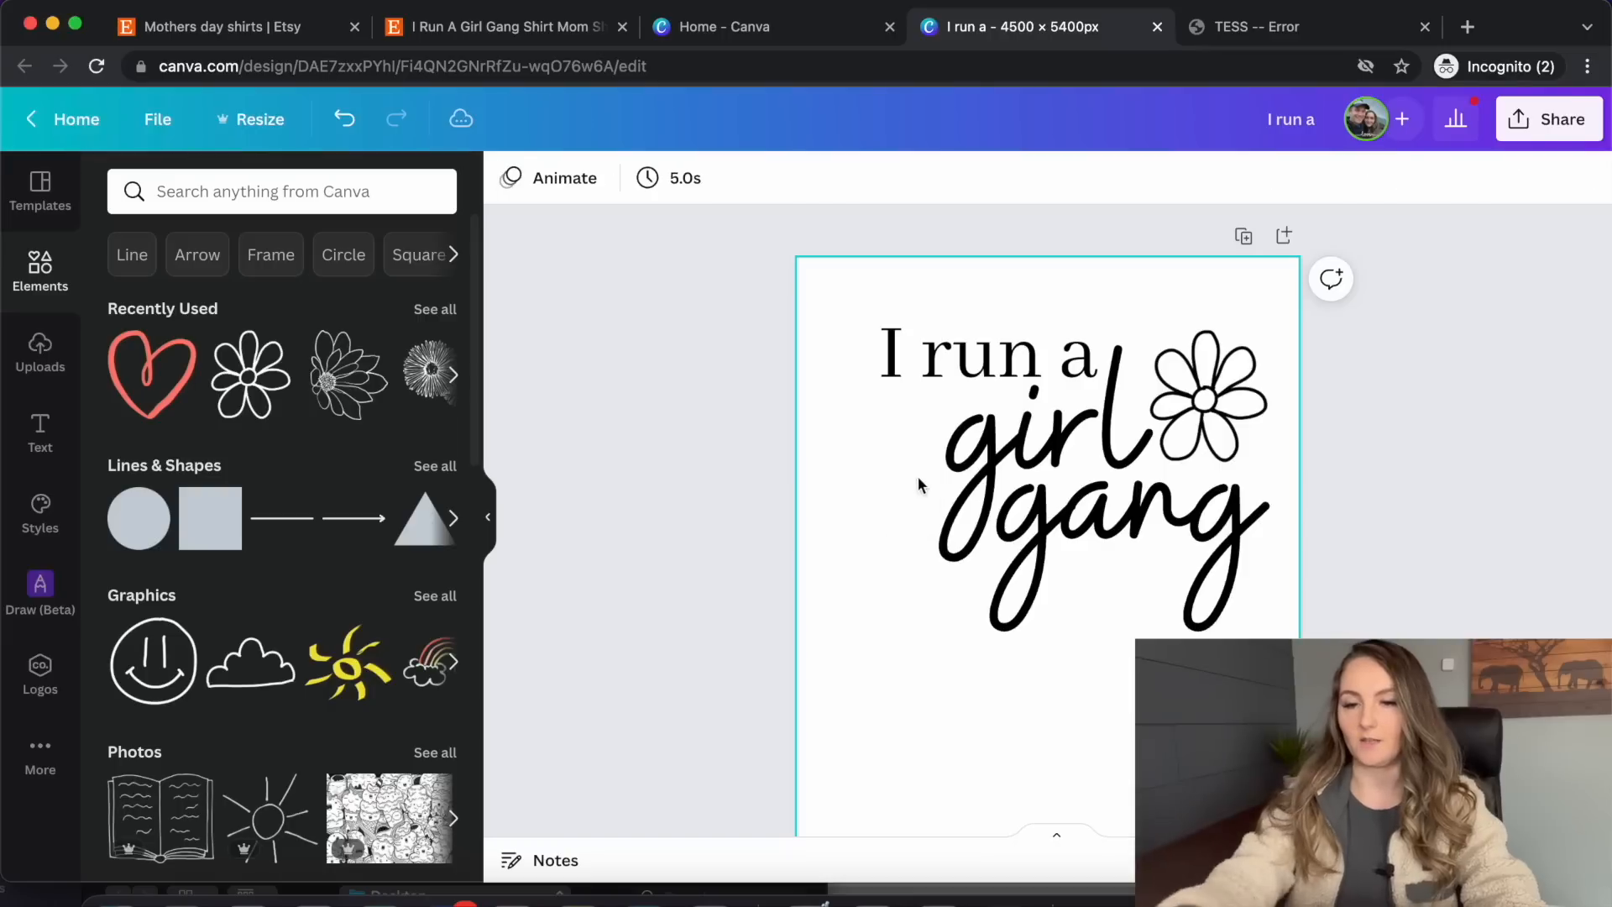
{"action": "left_click_drag", "start_coordinate": [924, 445], "coordinate": [1036, 544]}
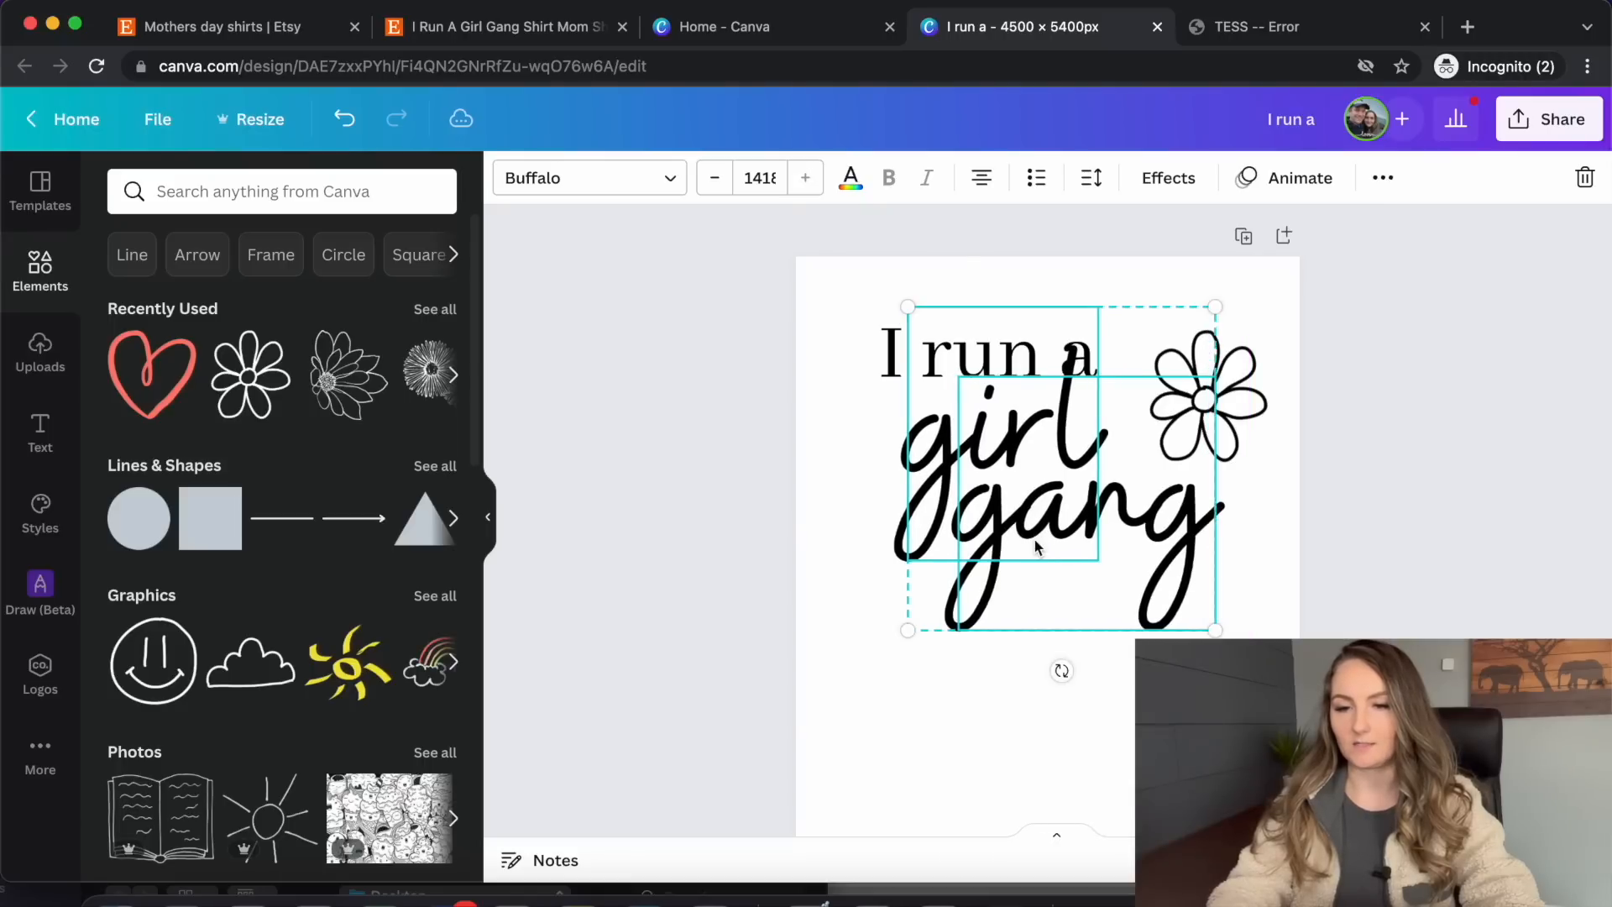
{"action": "left_click", "coordinate": [784, 349]}
{"action": "left_click_drag", "start_coordinate": [895, 359], "coordinate": [856, 349]}
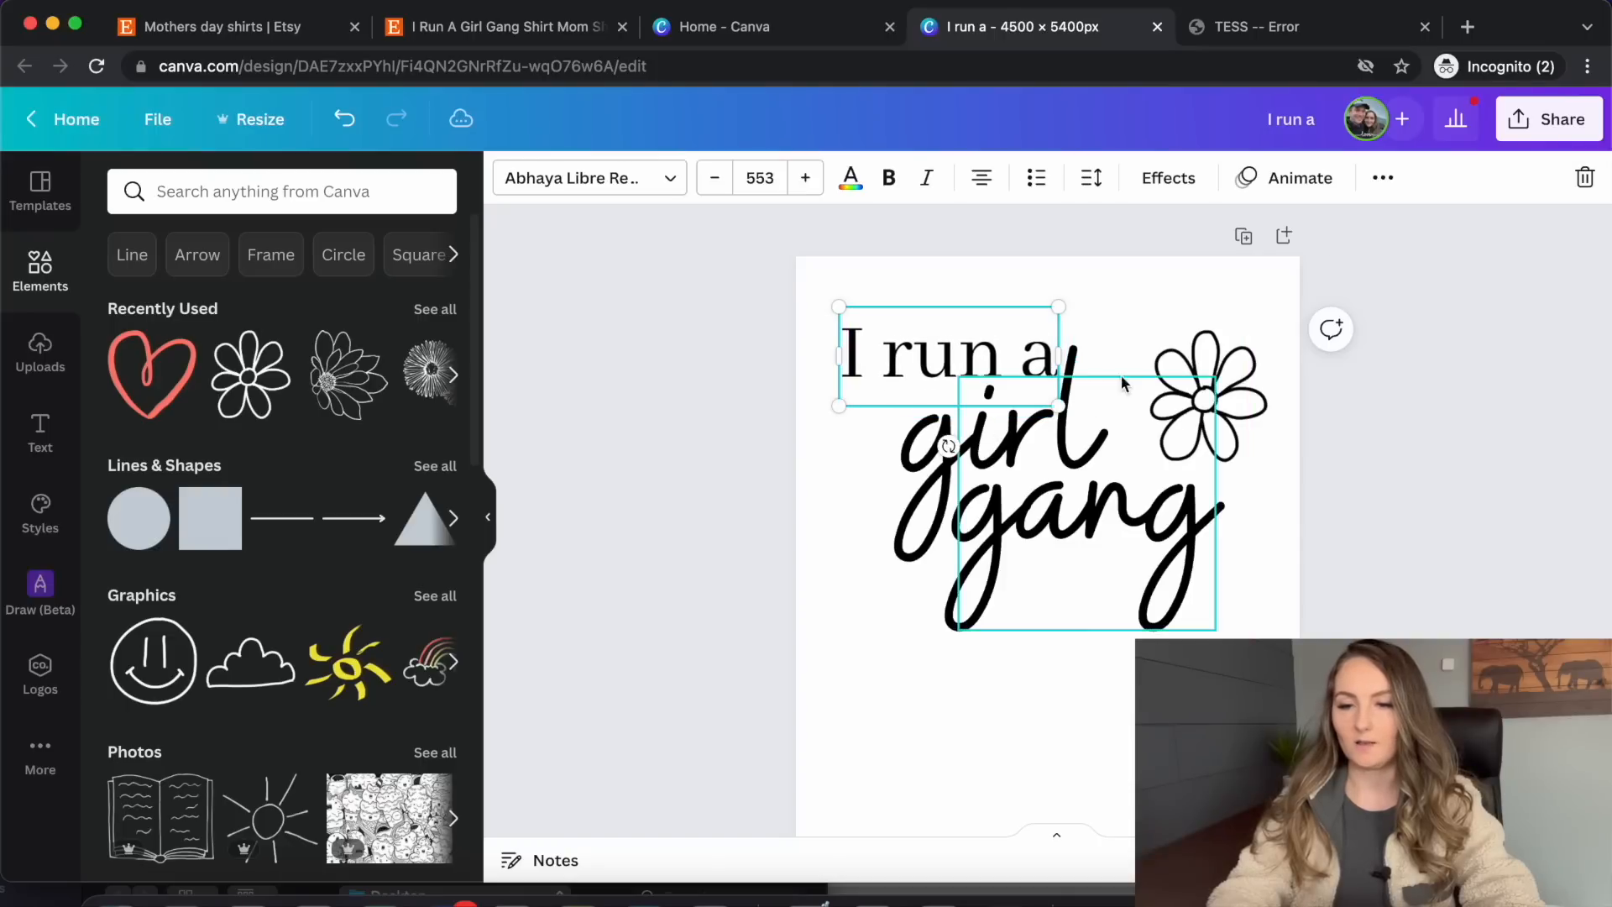
{"action": "left_click_drag", "start_coordinate": [1238, 366], "coordinate": [1193, 357]}
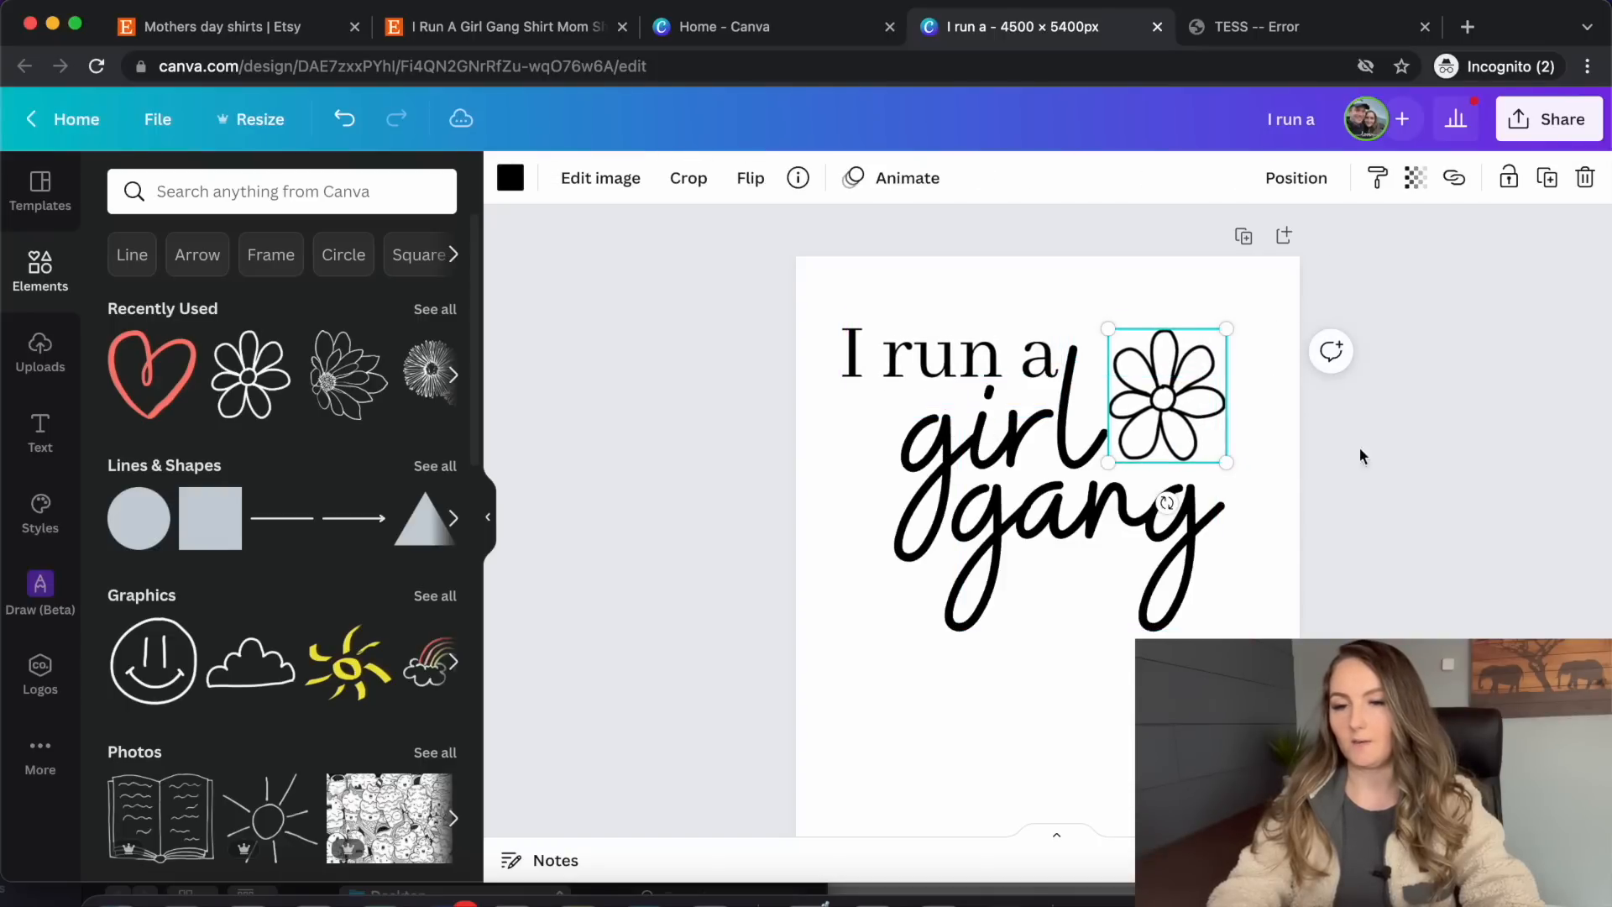
{"action": "left_click", "coordinate": [1368, 458]}
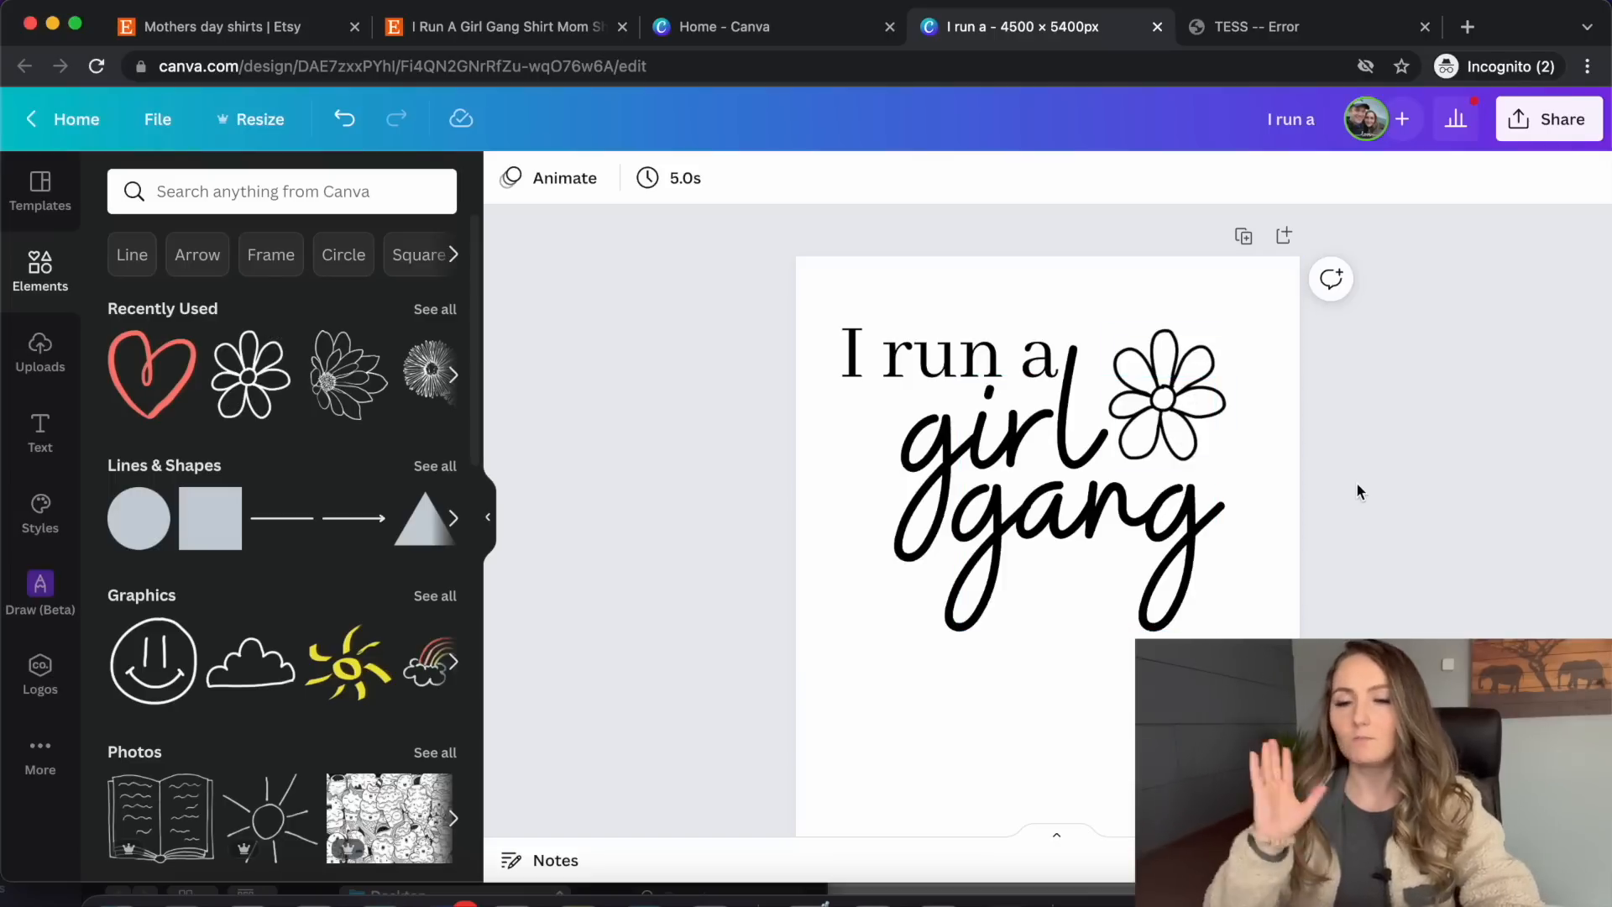
Add a blank second page below the finished flower design
{"action": "scroll", "coordinate": [1358, 488], "scroll_direction": "down", "scroll_amount": 3}
{"action": "left_click", "coordinate": [1048, 778]}
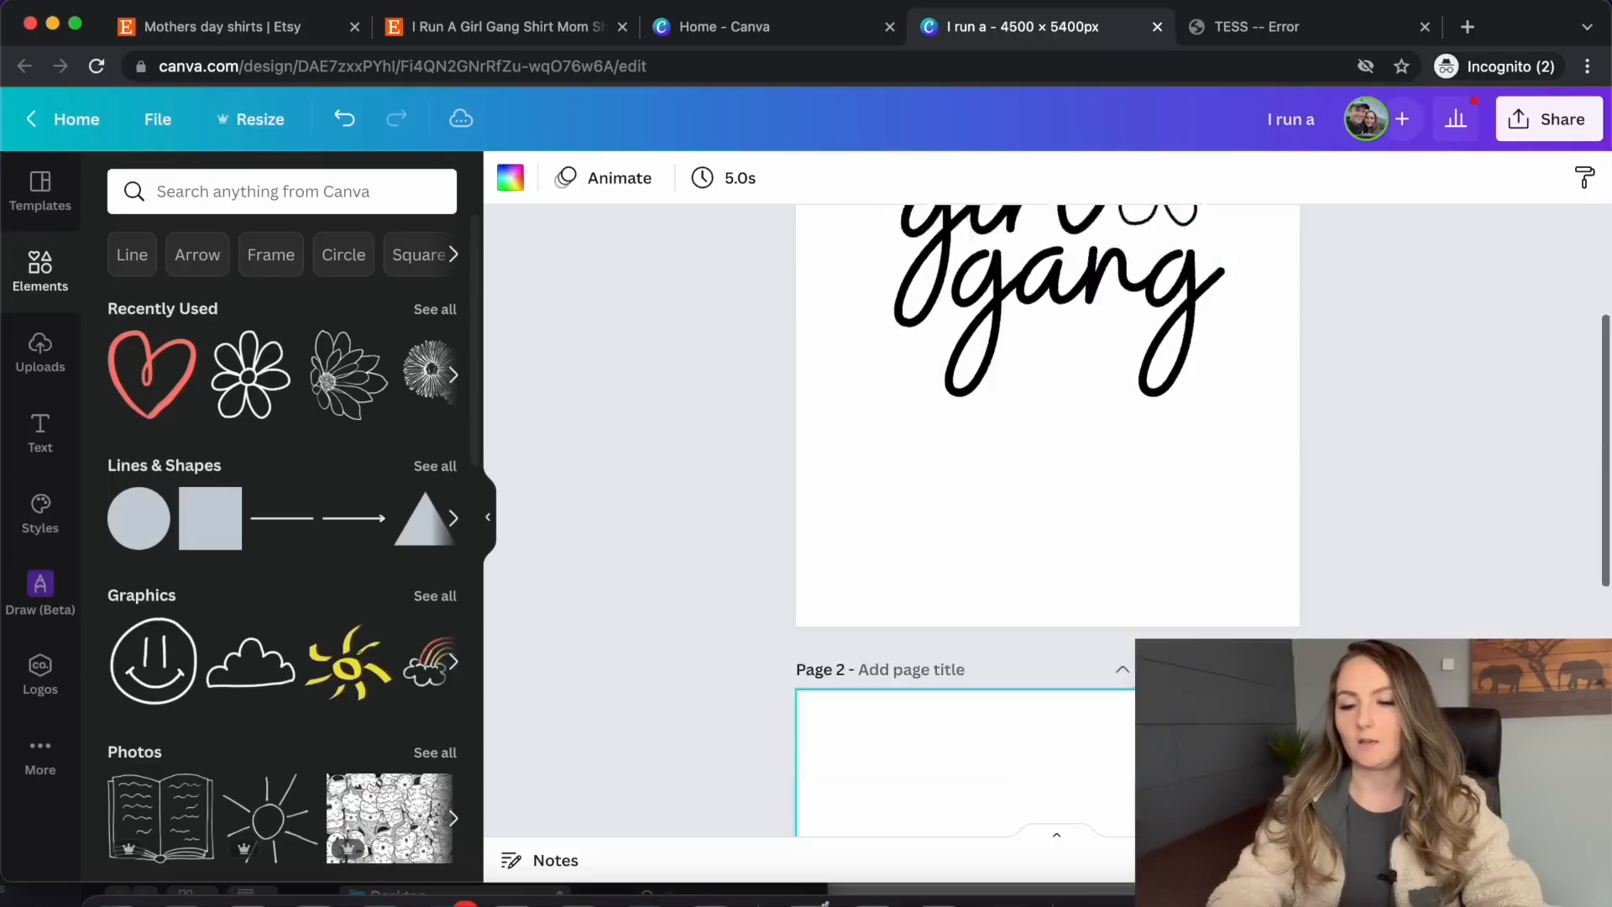
{"action": "scroll", "coordinate": [1226, 250], "scroll_direction": "up", "scroll_amount": 5}
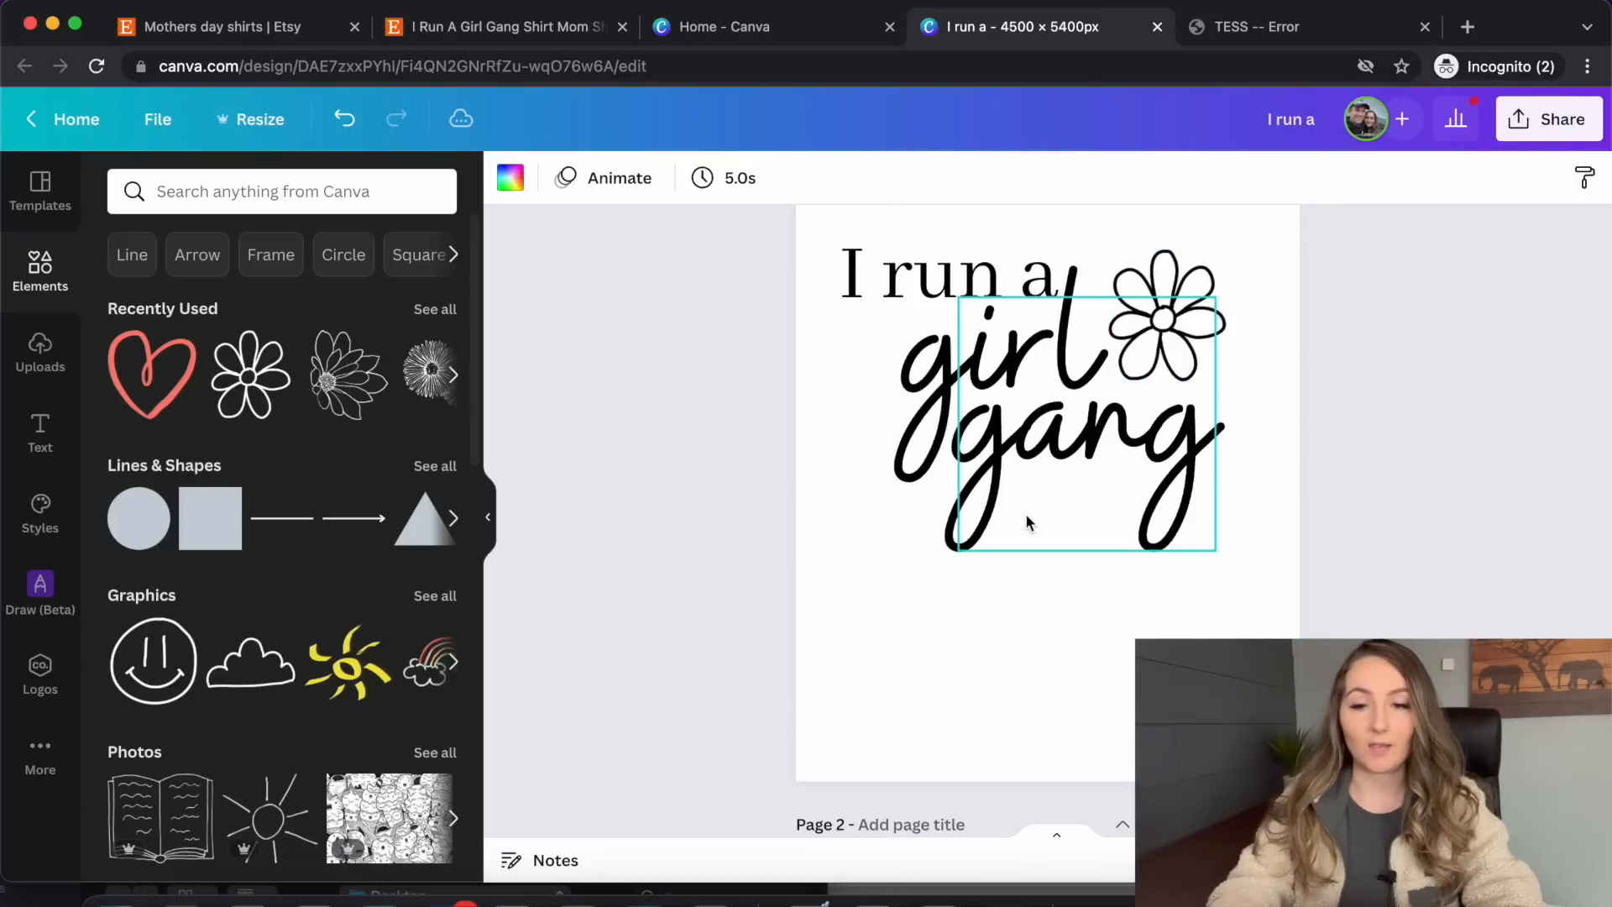
{"action": "scroll", "coordinate": [1027, 514], "scroll_direction": "down", "scroll_amount": 8}
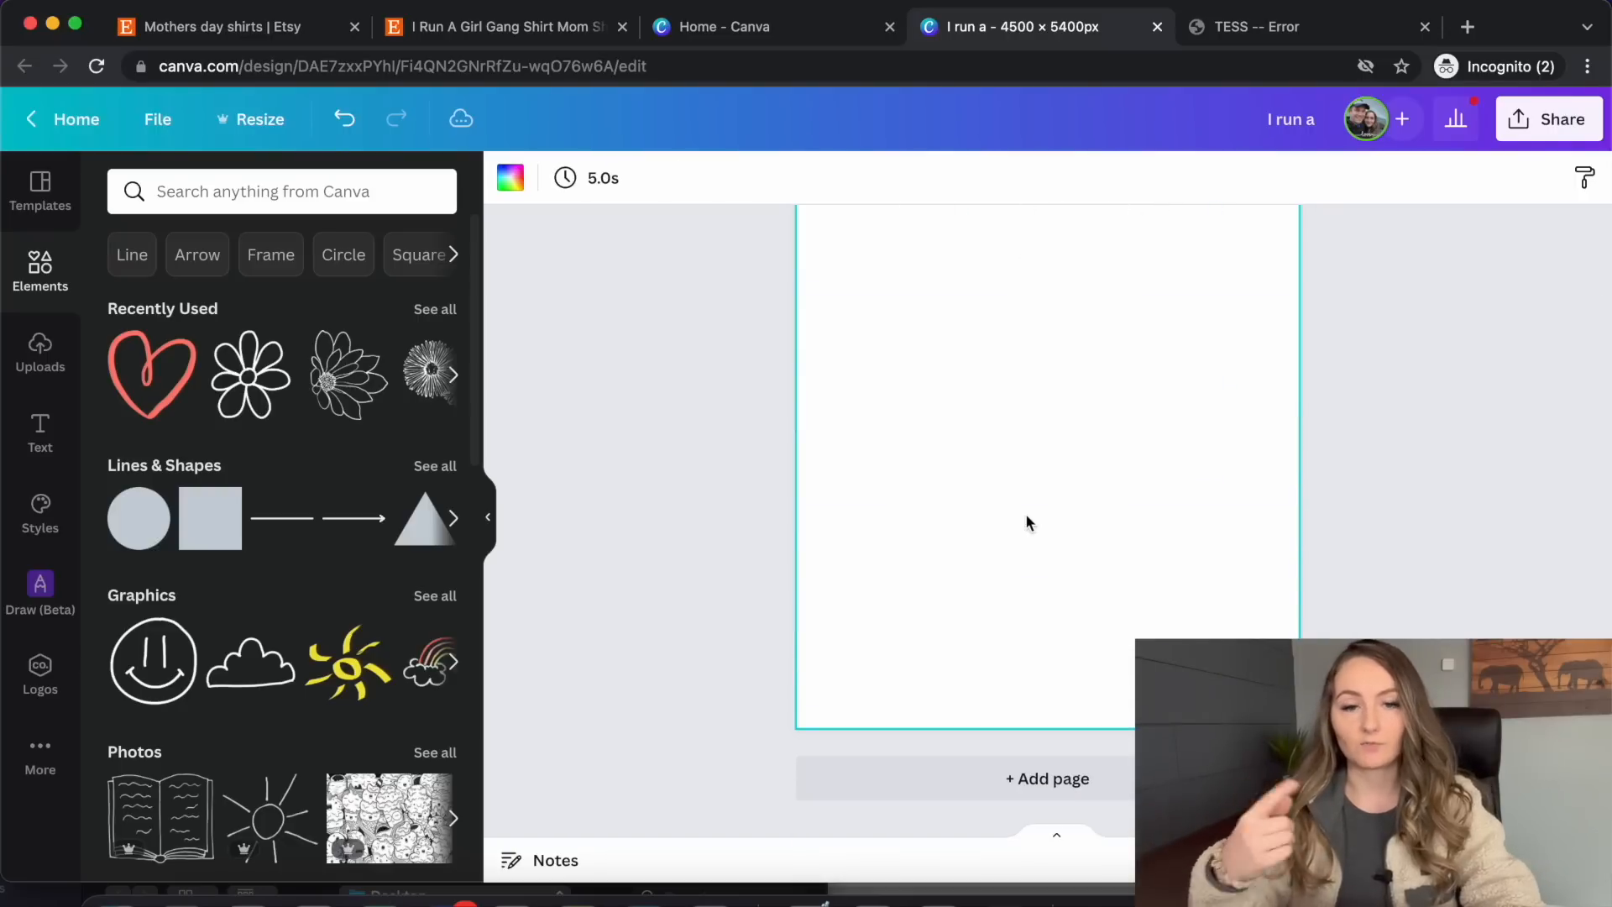
Add a text on page 2 reading "i run a" on the first line and "girl gang." on the second
{"action": "scroll", "coordinate": [950, 360], "scroll_direction": "up", "scroll_amount": 2}
{"action": "key", "text": "t"}
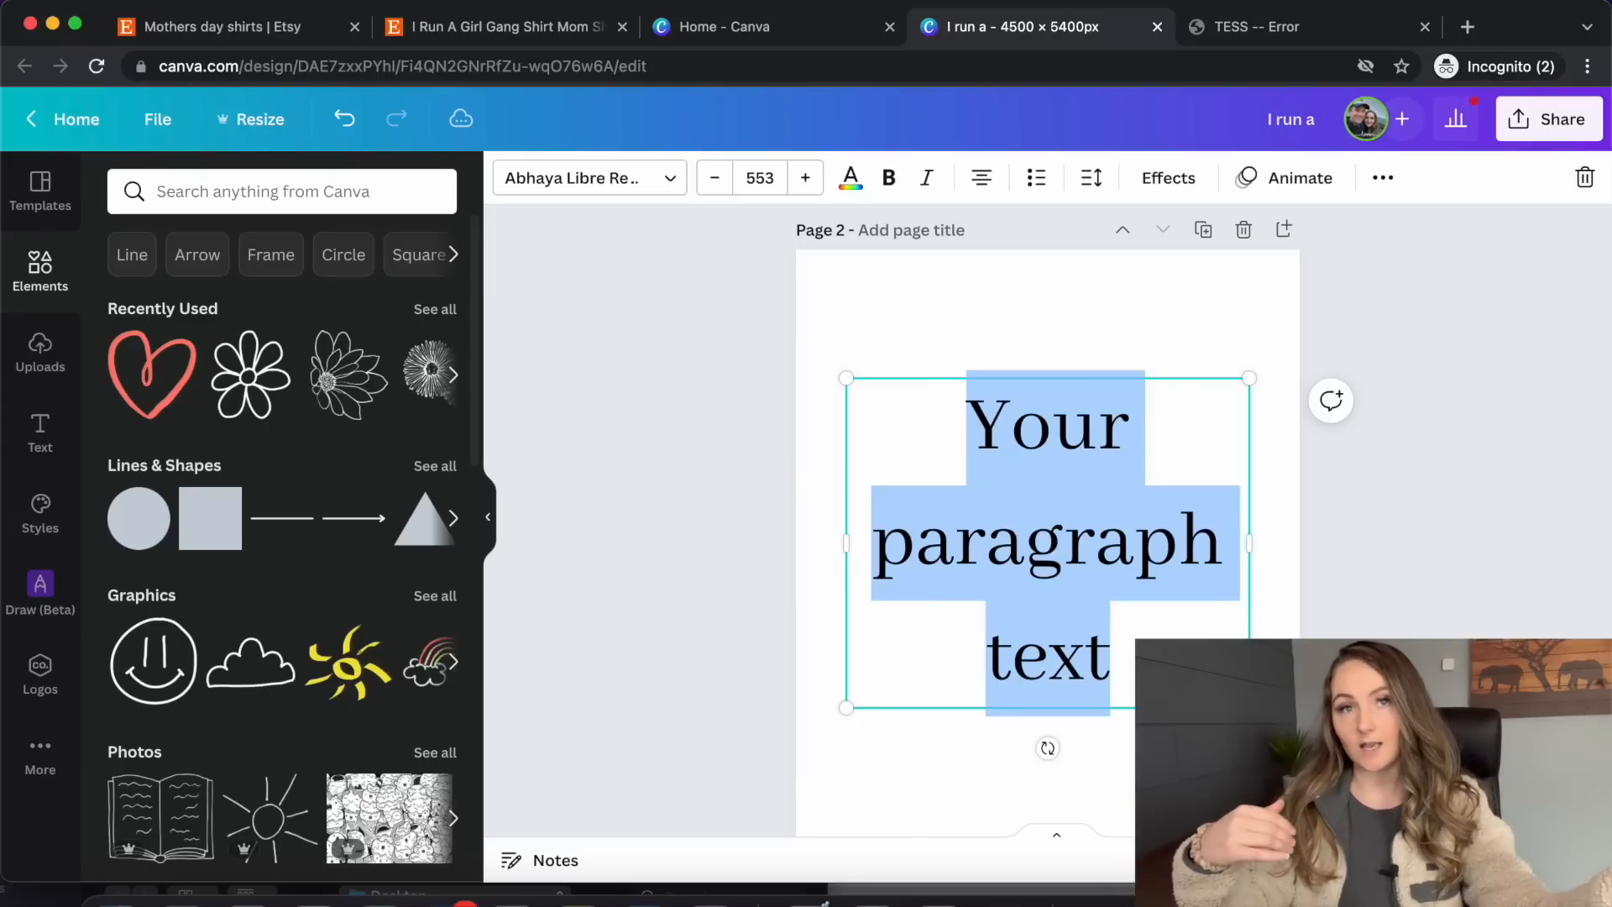
{"action": "type", "text": "i"}
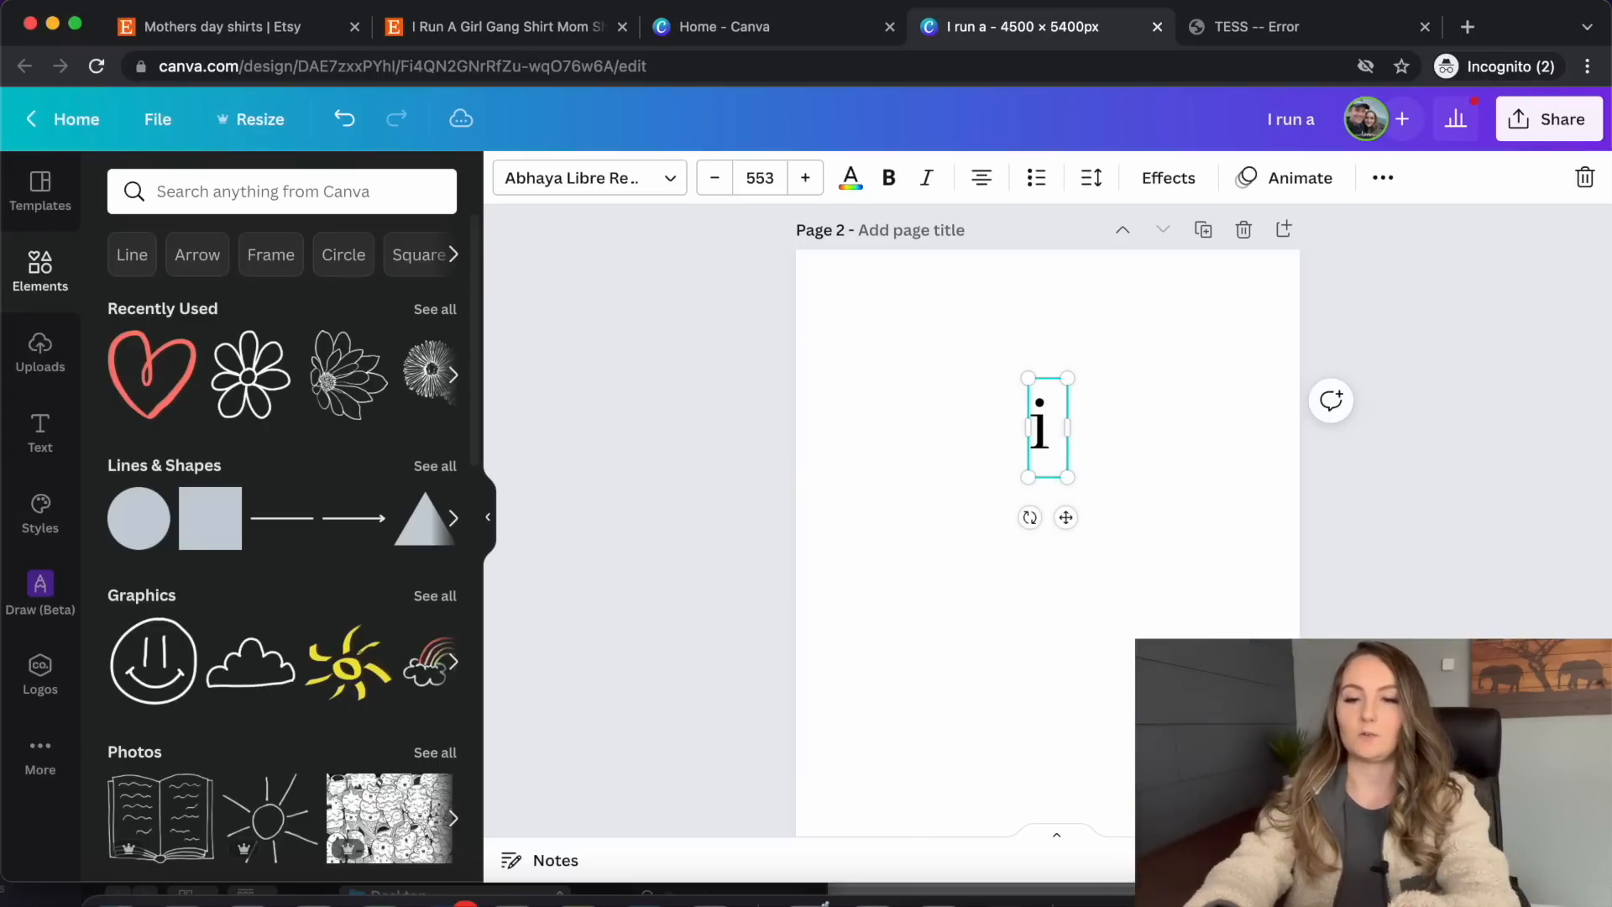
{"action": "type", "text": " run a"}
{"action": "key", "text": "Return"}
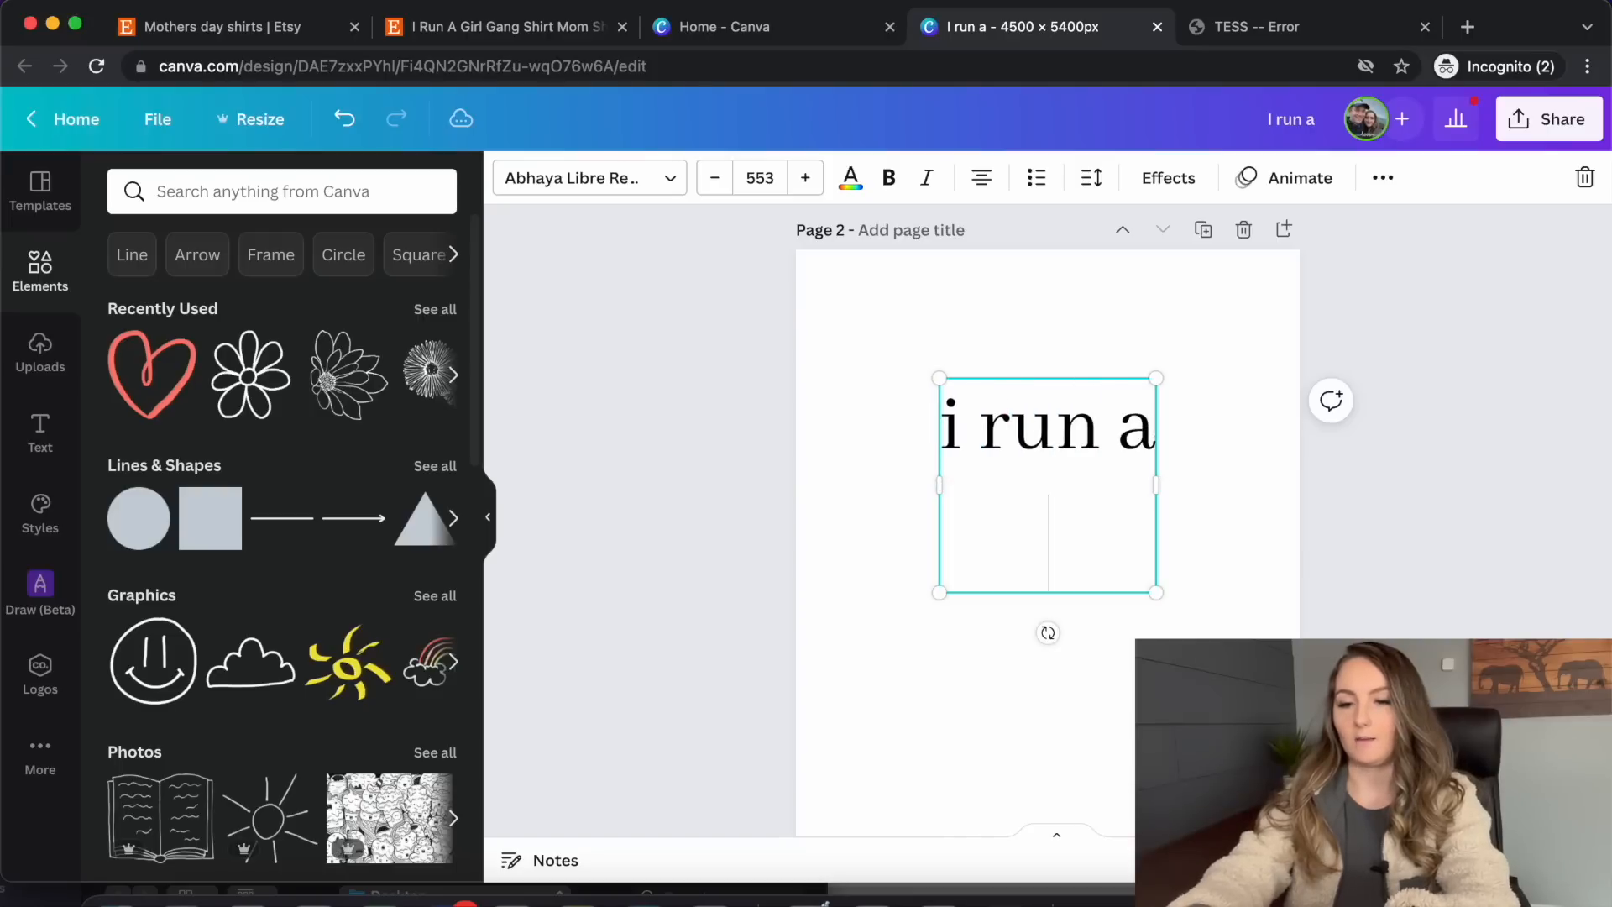
{"action": "type", "text": "girl gan."}
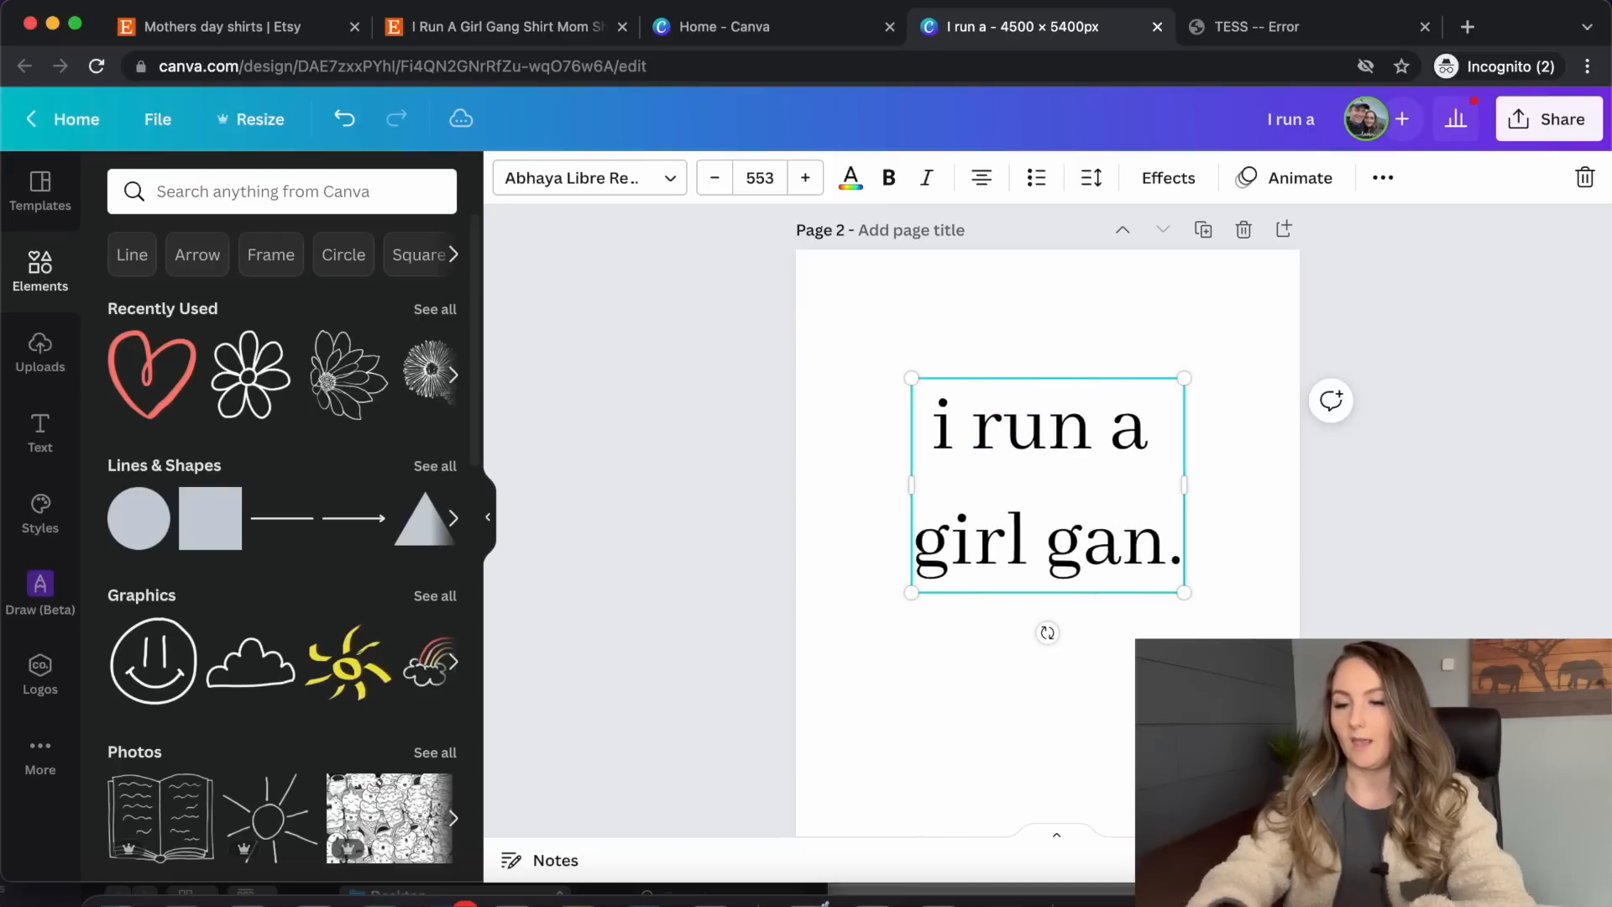
{"action": "key", "text": "BackSpace"}
{"action": "type", "text": "g."}
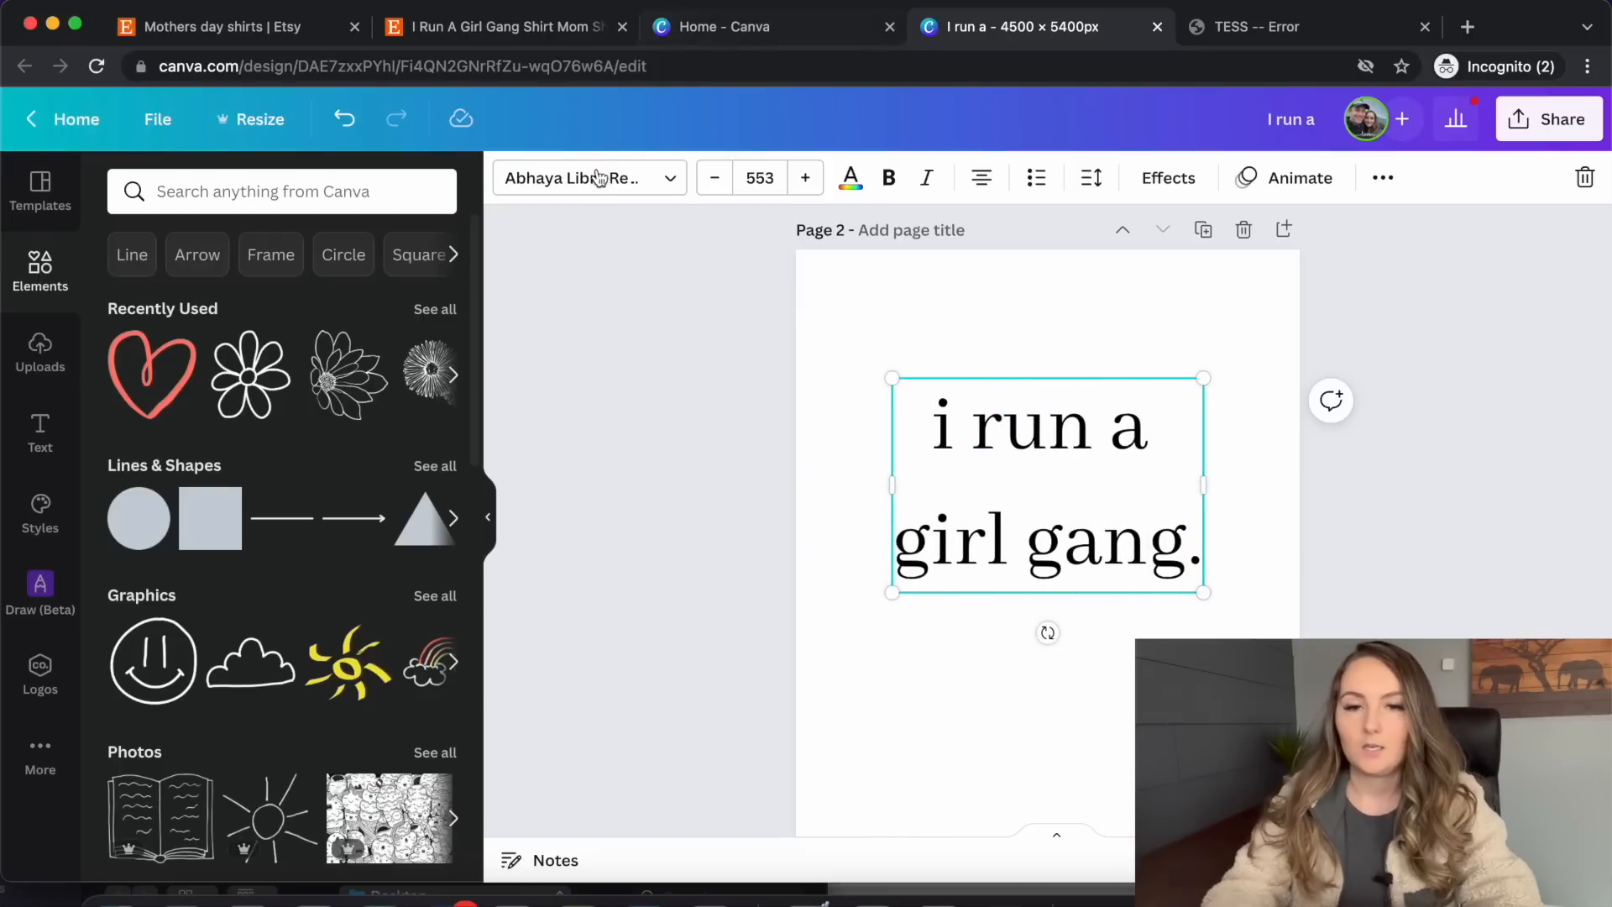
Change both lines of the page 2 text to the Edmund-Texture font
{"action": "left_click", "coordinate": [598, 178]}
{"action": "scroll", "coordinate": [240, 456], "scroll_direction": "down", "scroll_amount": 3}
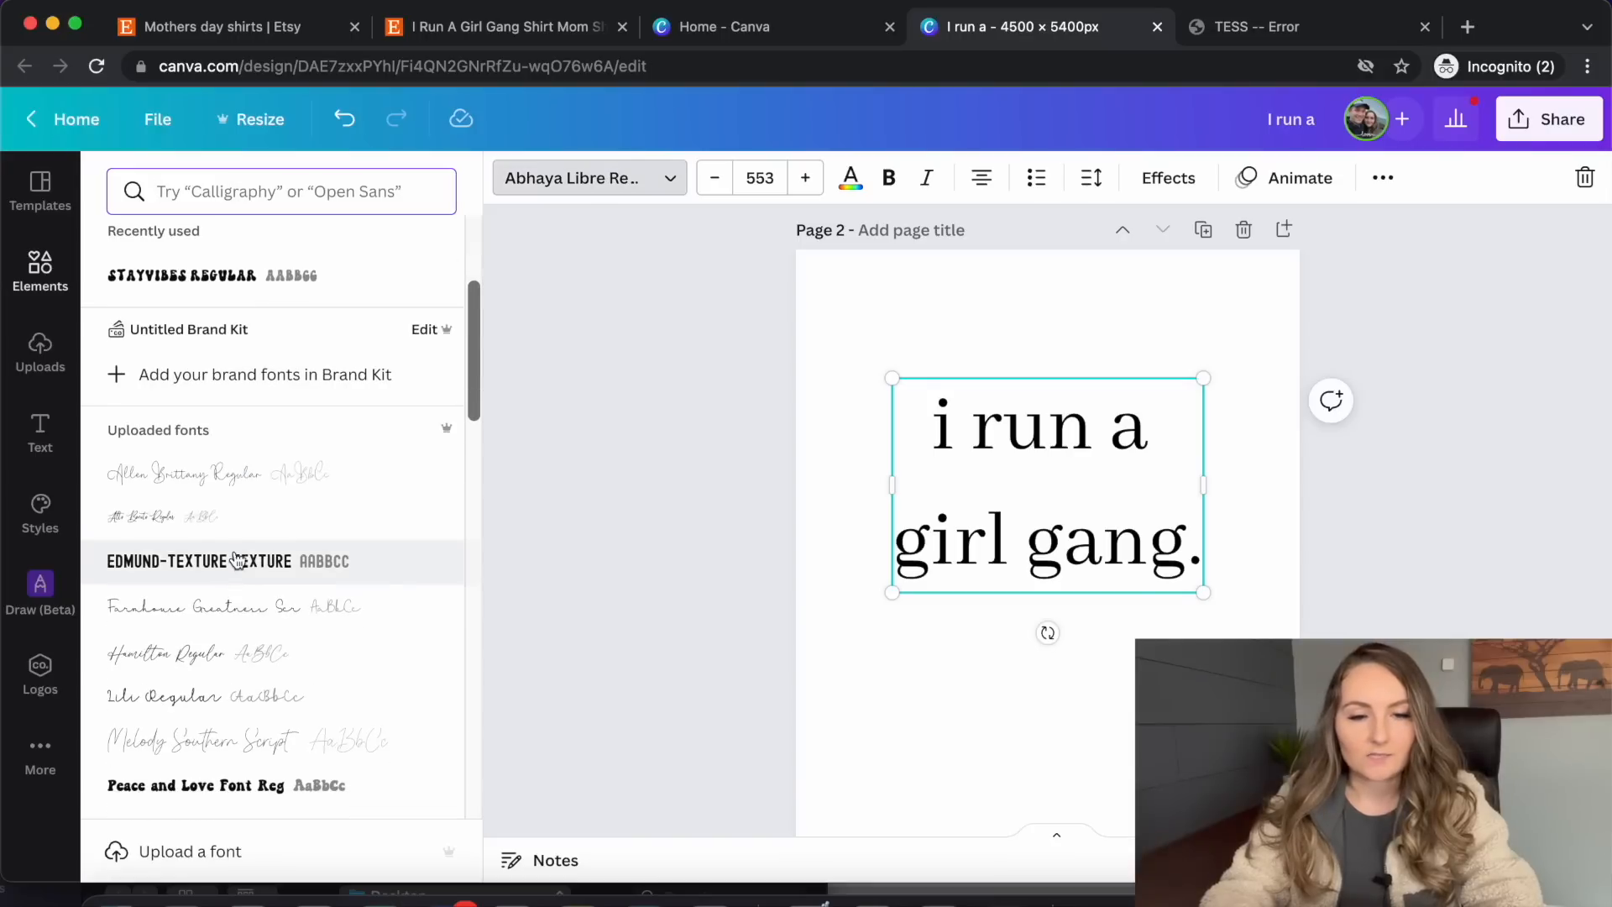
{"action": "left_click", "coordinate": [238, 561]}
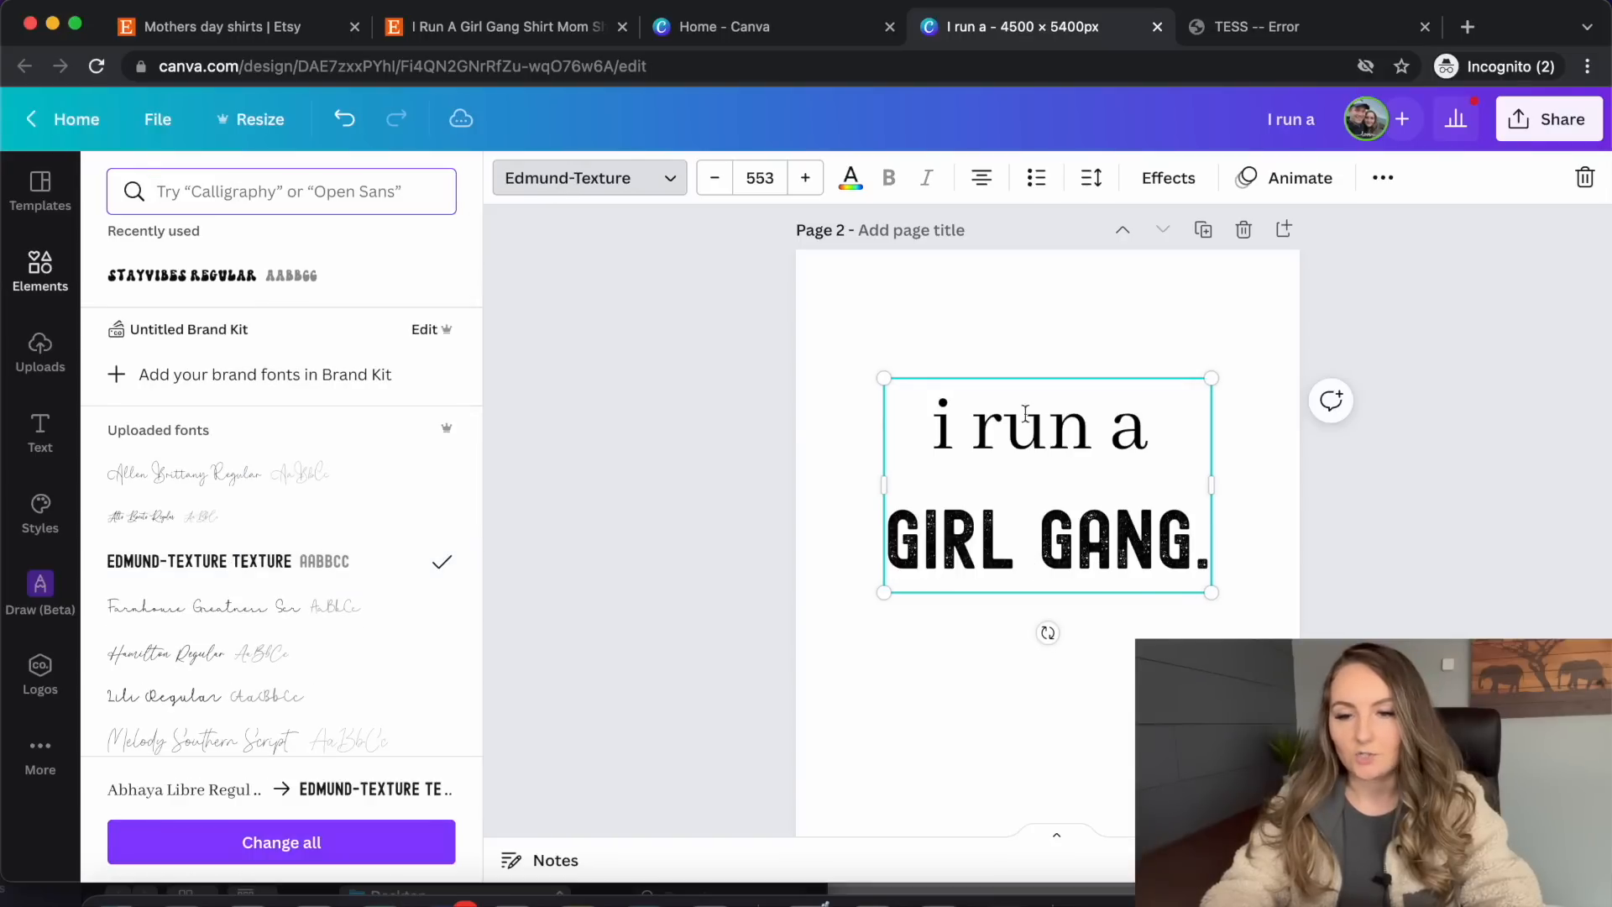
{"action": "left_click_drag", "start_coordinate": [1155, 428], "coordinate": [903, 428]}
{"action": "left_click", "coordinate": [340, 564]}
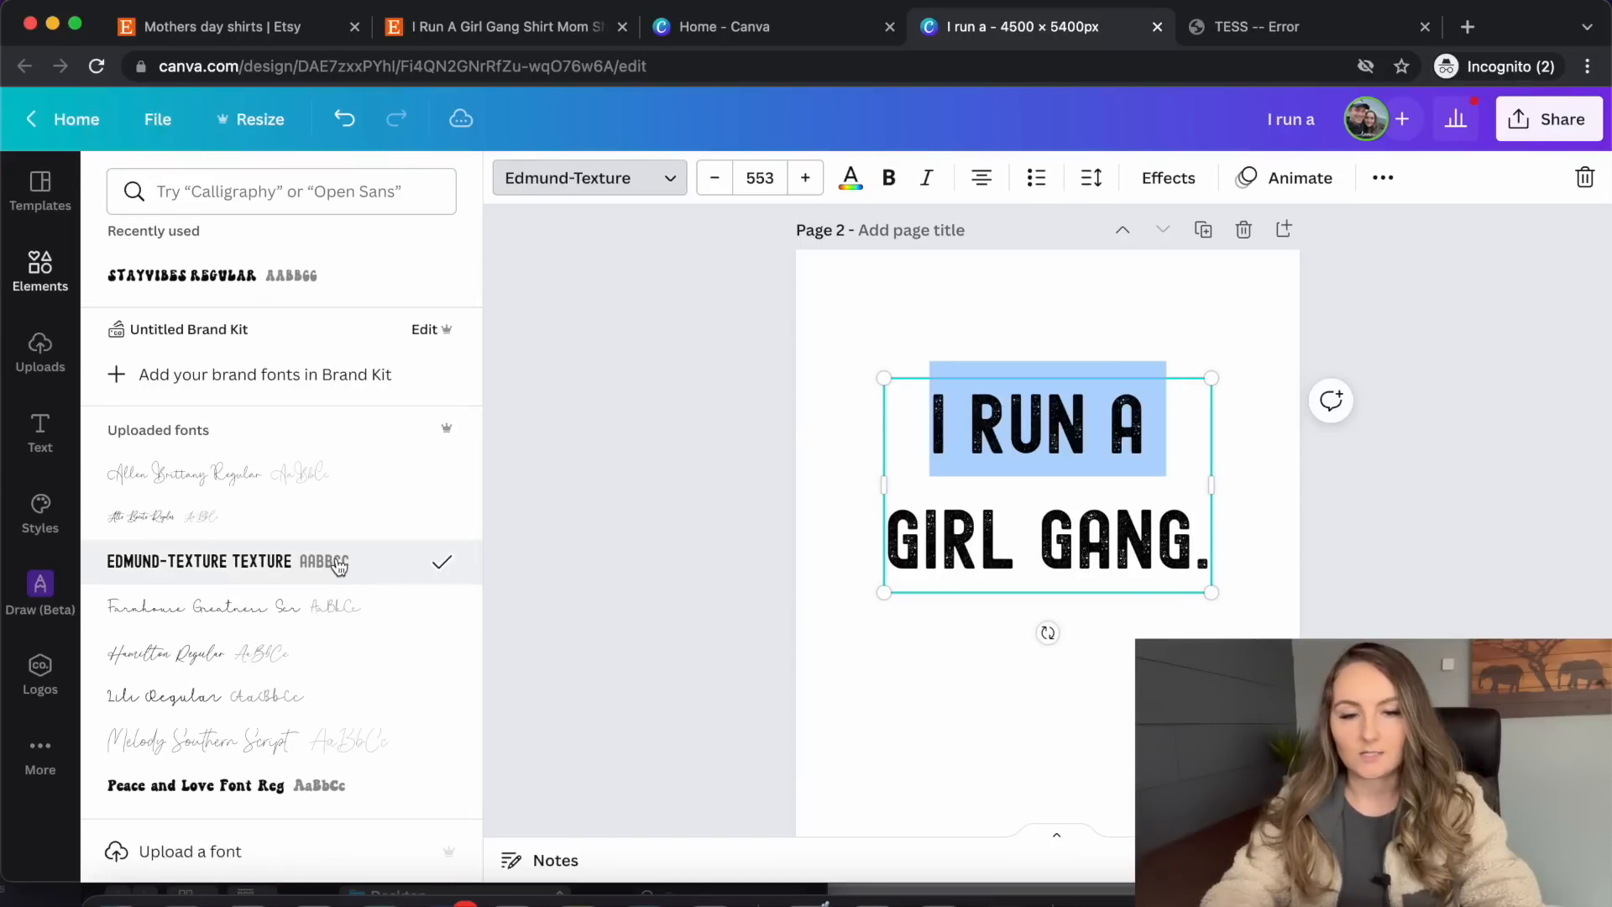
Left-align both lines of the "I run a girl gang." text on page 2
{"action": "left_click", "coordinate": [1167, 499]}
{"action": "left_click_drag", "start_coordinate": [1209, 535], "coordinate": [902, 426]}
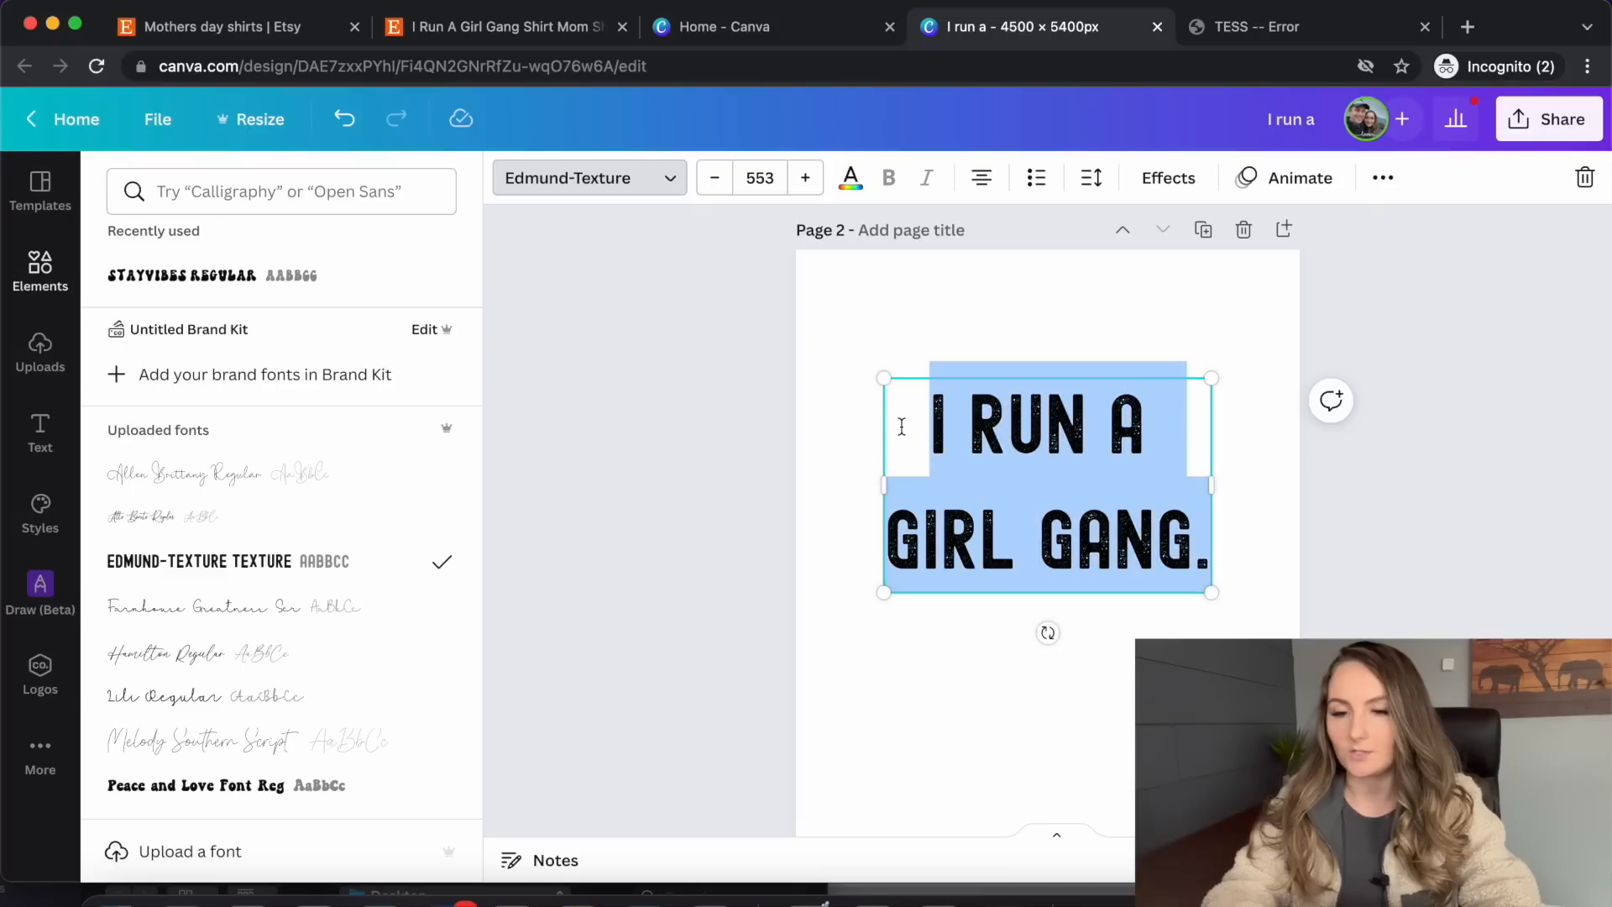
{"action": "left_click", "coordinate": [988, 190]}
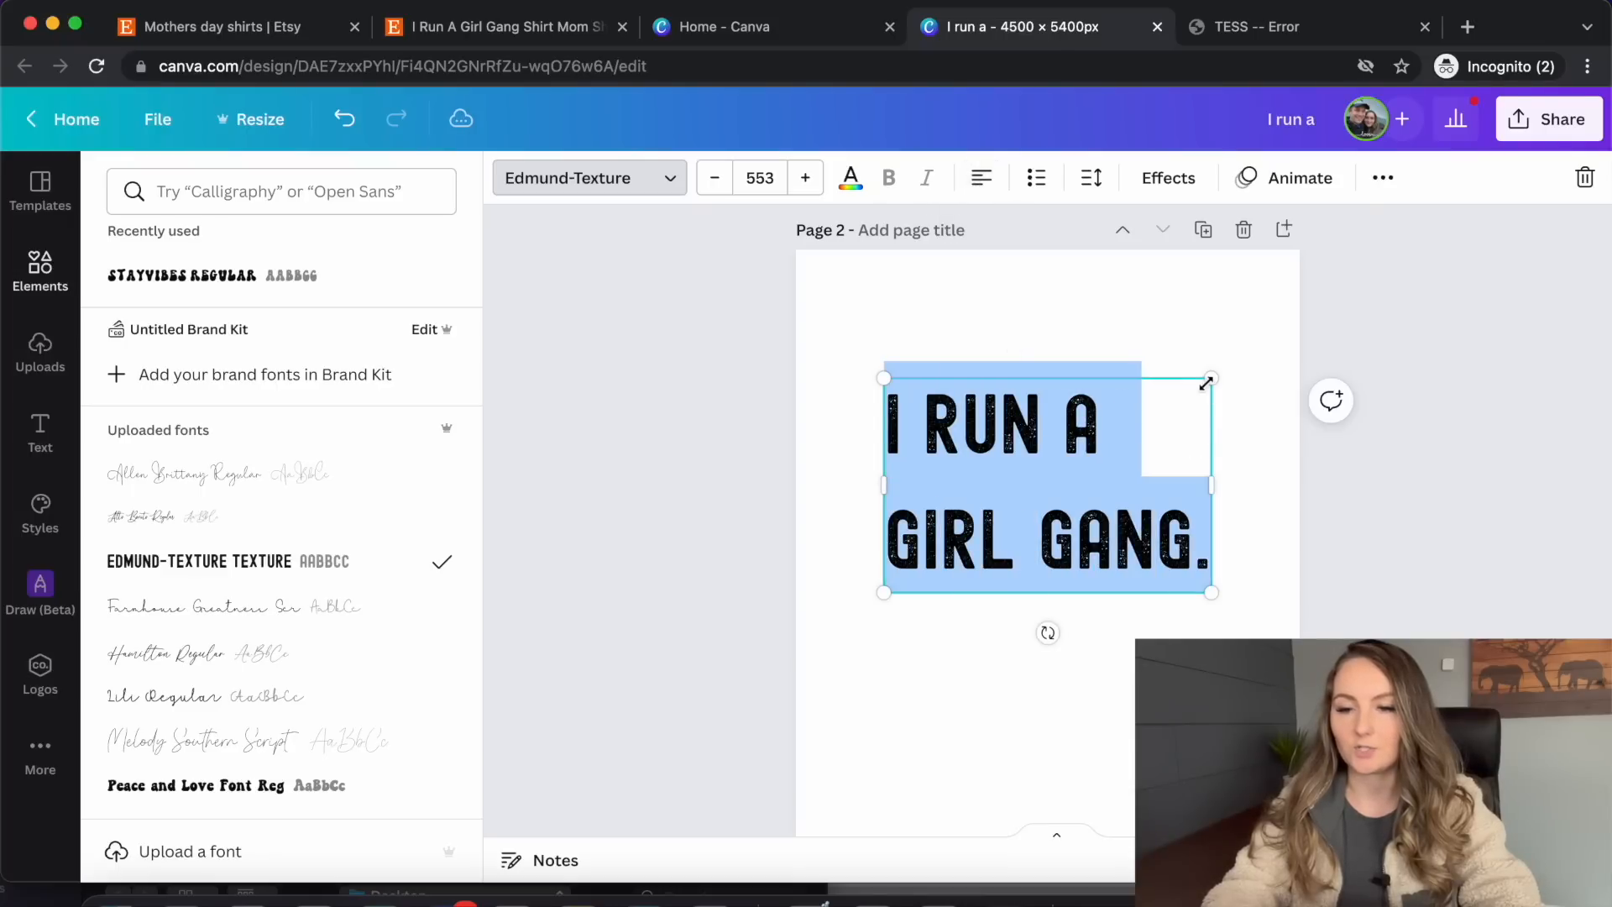
Enlarge the page 2 text to font size 711 and centre it horizontally in the upper part of the page
{"action": "left_click_drag", "start_coordinate": [1210, 380], "coordinate": [1307, 318]}
{"action": "left_click", "coordinate": [1071, 346]}
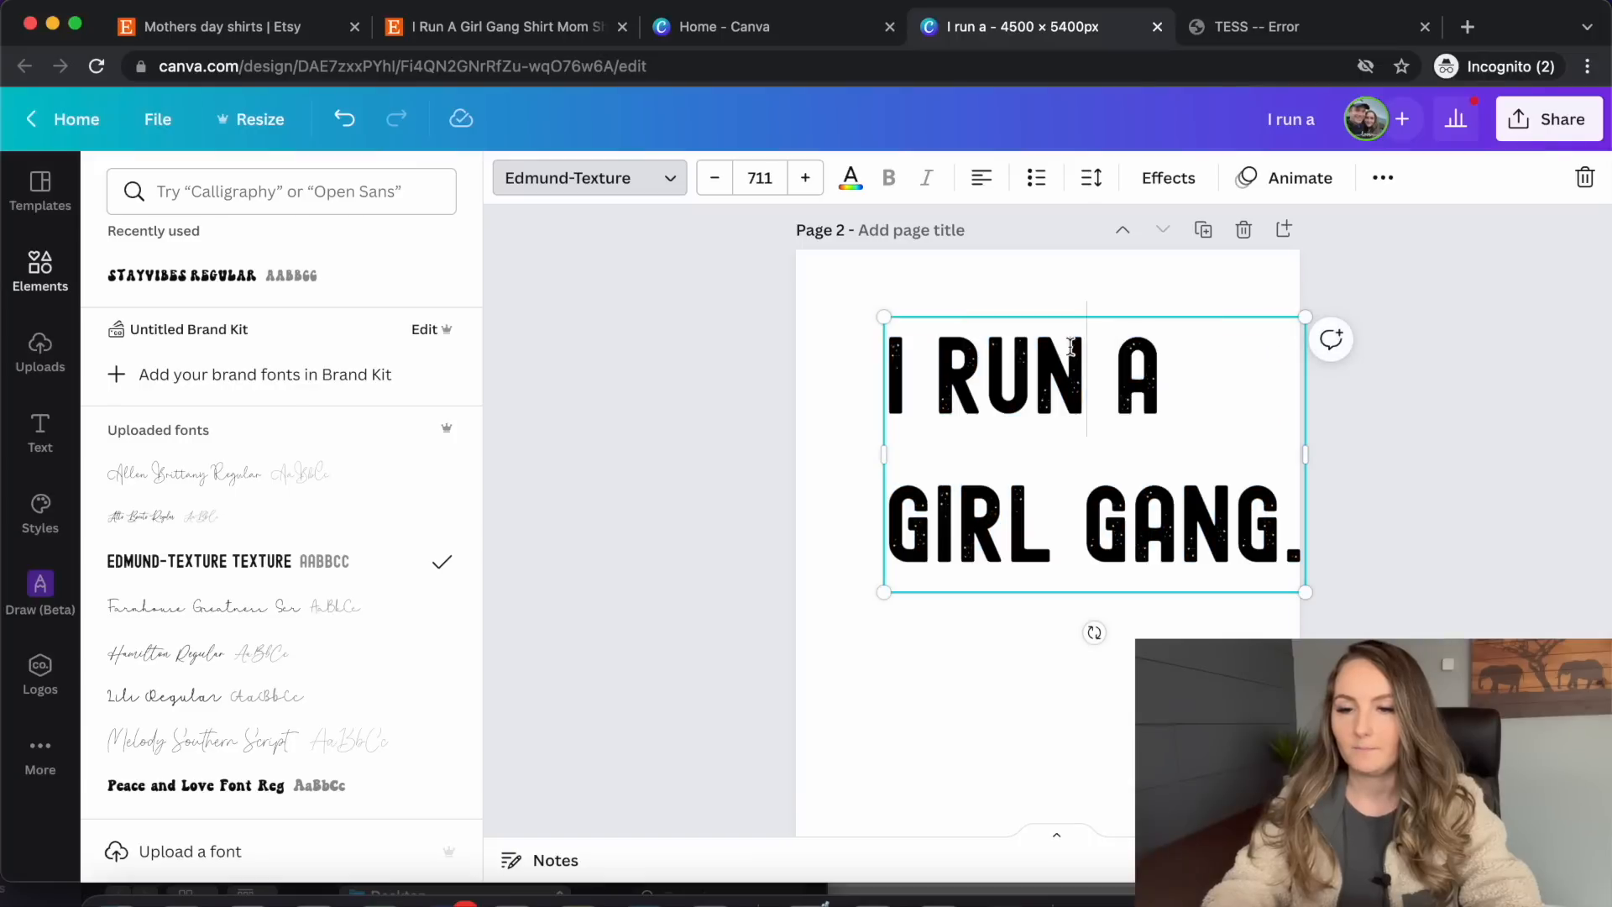
{"action": "left_click_drag", "start_coordinate": [1104, 316], "coordinate": [1058, 292]}
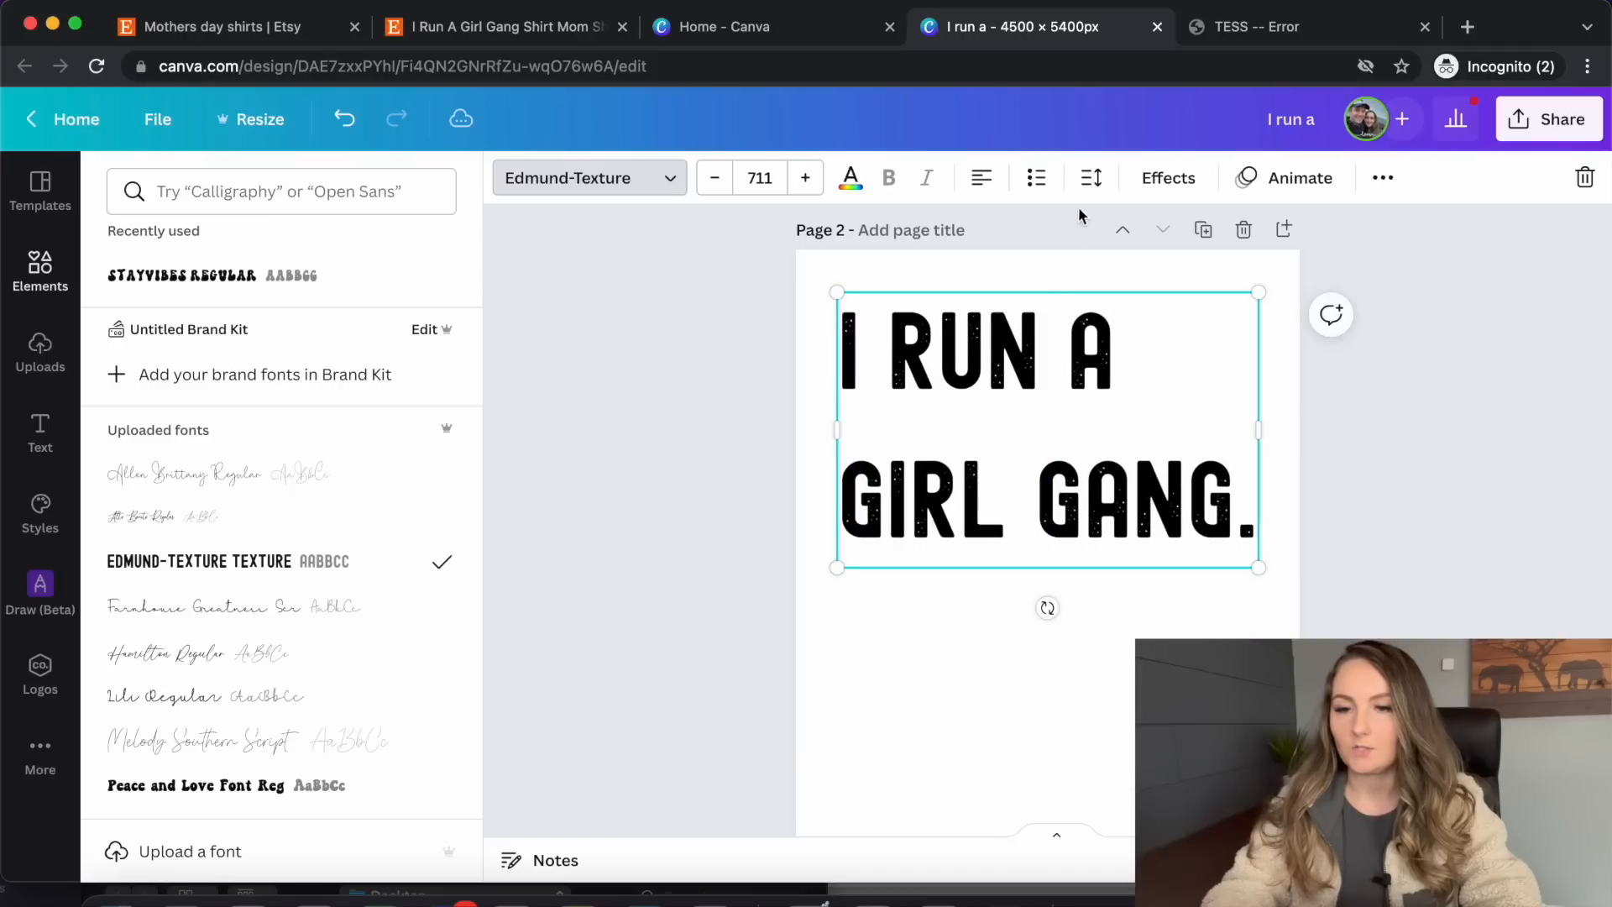
Reduce the line spacing of the page 2 text so its two lines sit close together
{"action": "left_click", "coordinate": [1093, 181]}
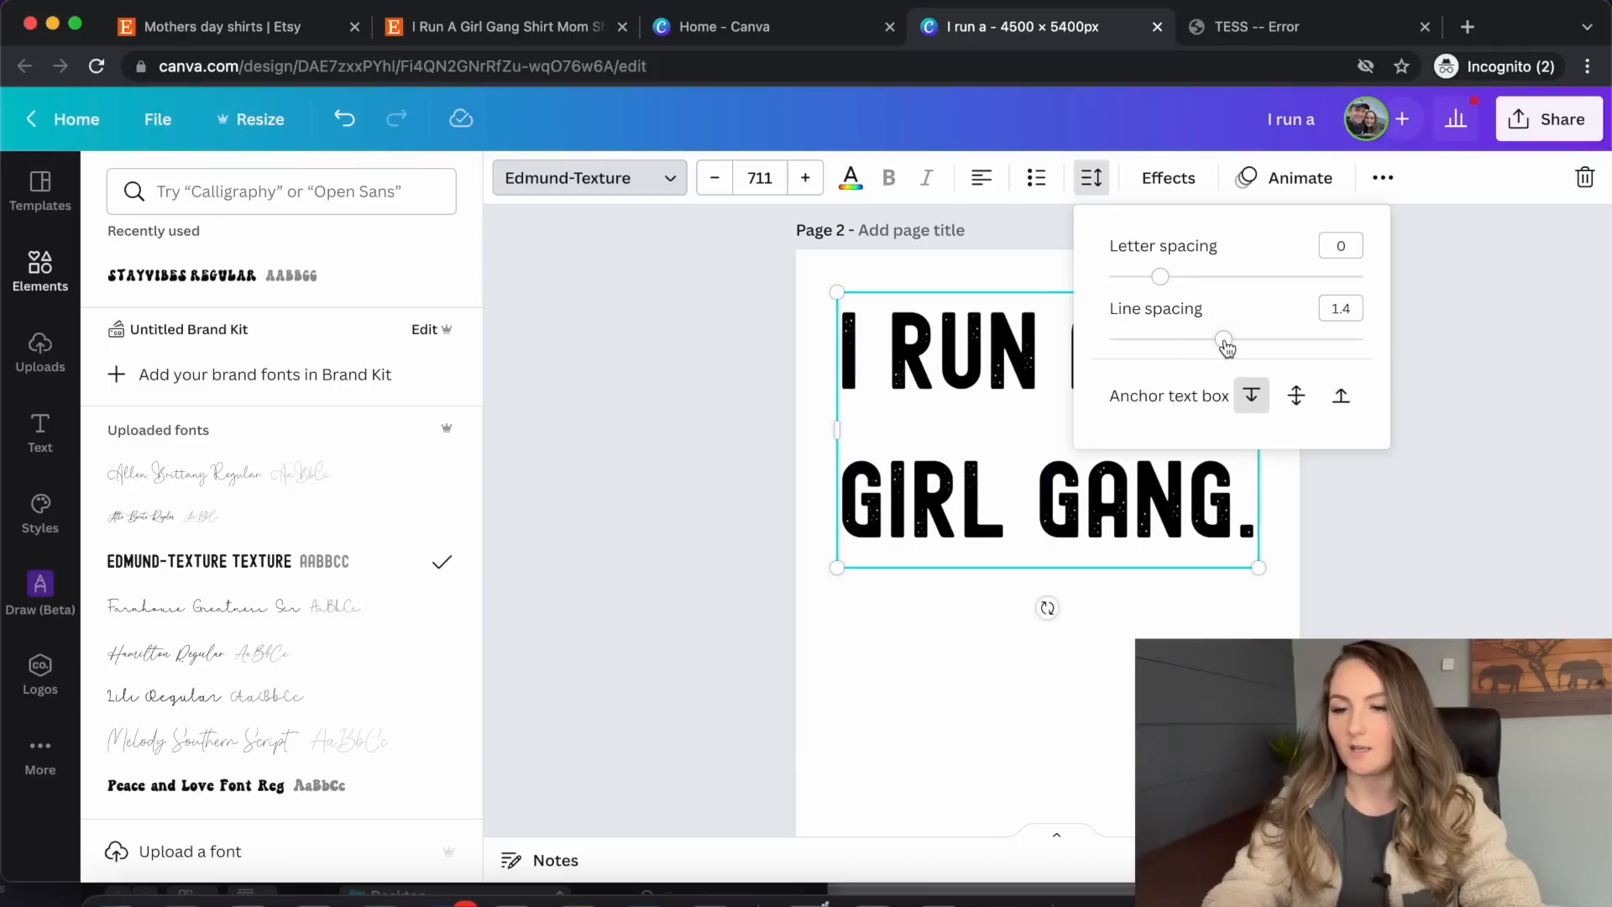
{"action": "left_click_drag", "start_coordinate": [1227, 346], "coordinate": [1097, 353]}
{"action": "left_click", "coordinate": [1371, 508]}
{"action": "left_click", "coordinate": [1370, 508]}
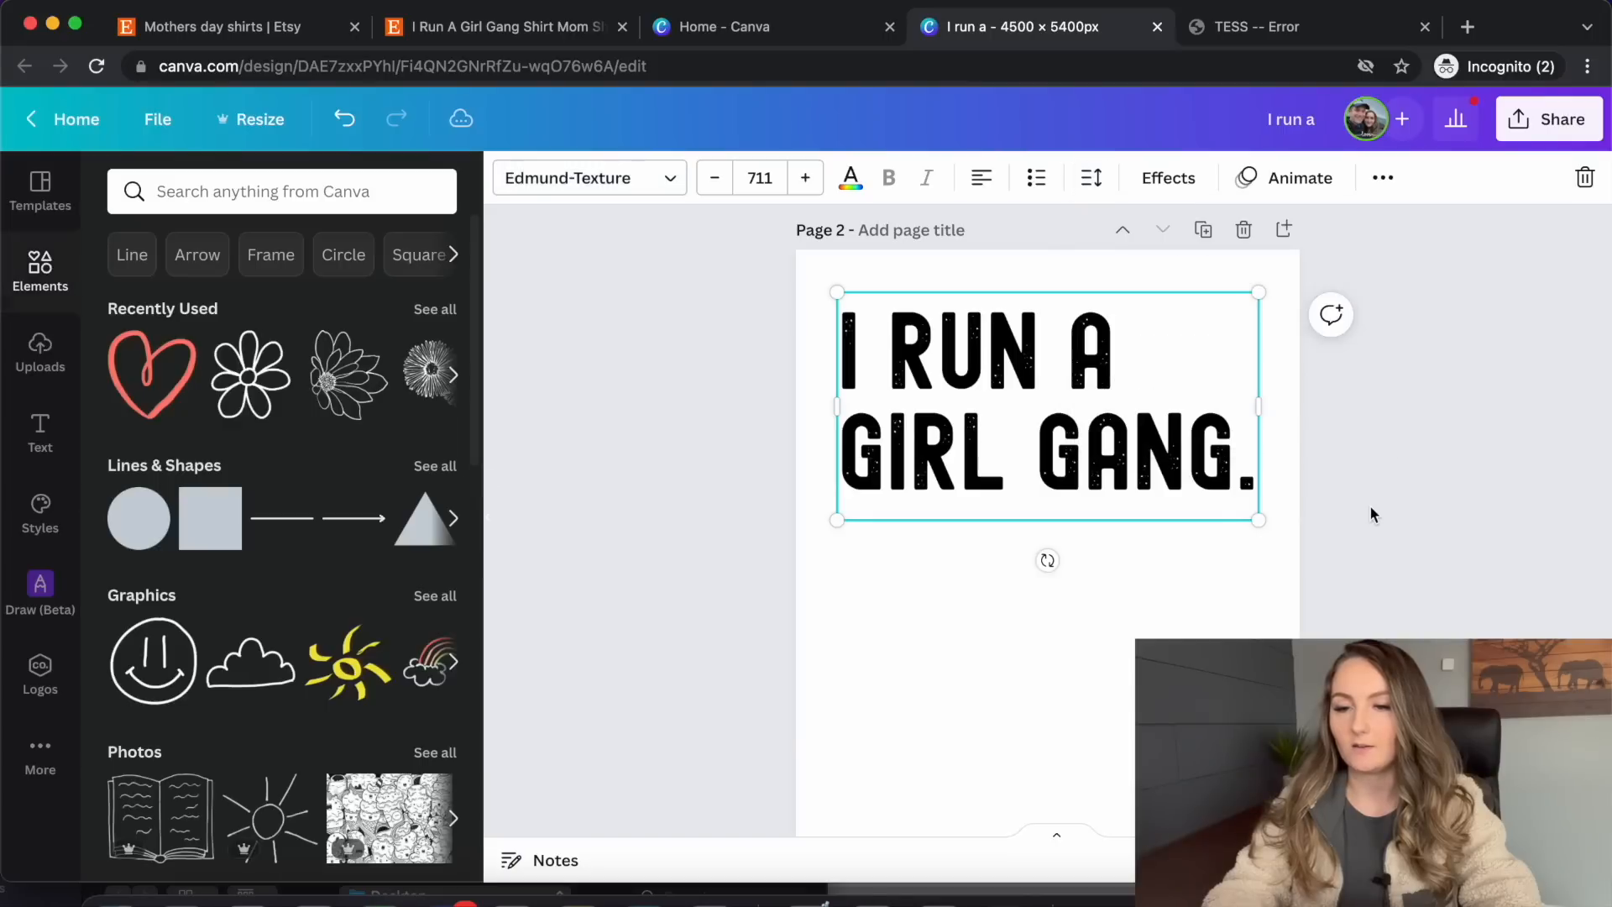
{"action": "left_click", "coordinate": [1371, 508]}
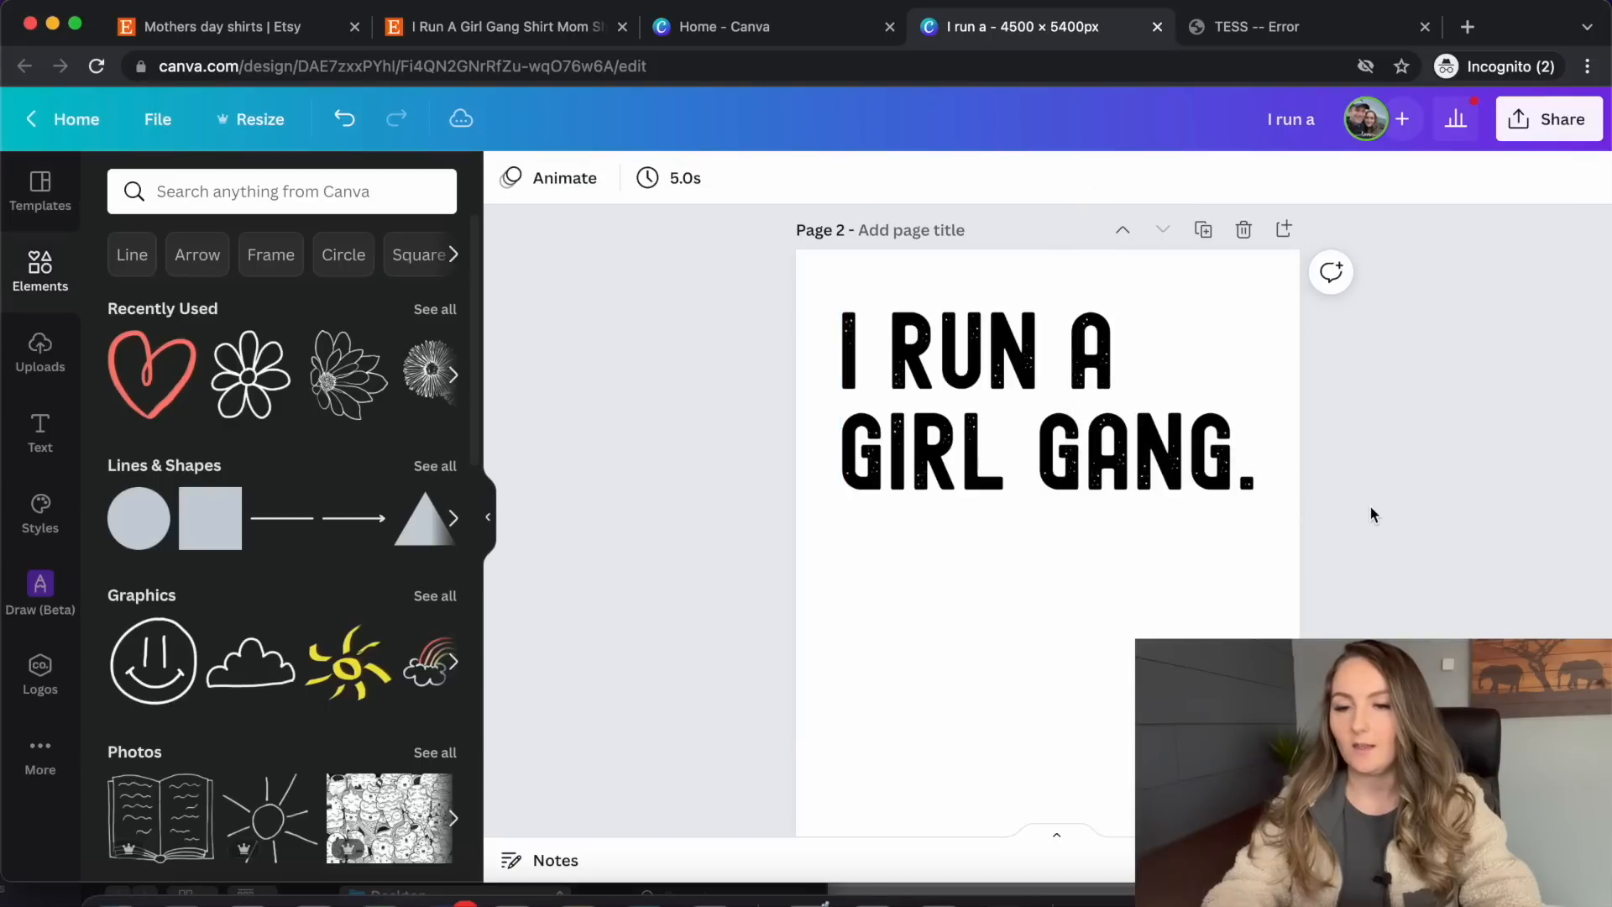
Try the page 2 text in white, then return it to black
{"action": "left_click", "coordinate": [1152, 432]}
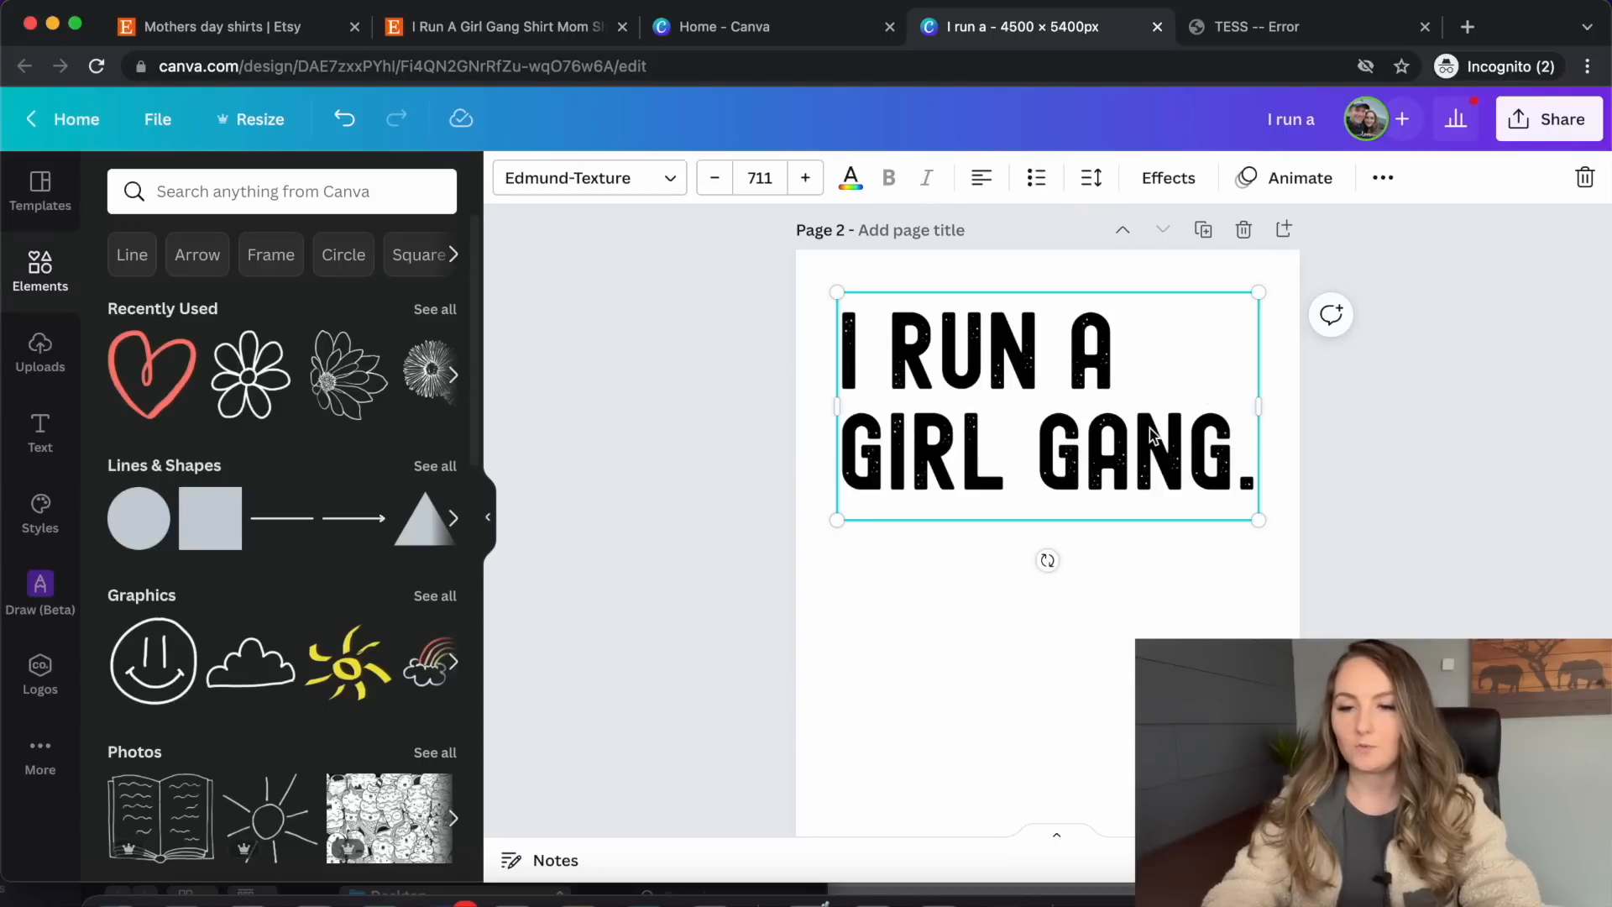
{"action": "left_click", "coordinate": [850, 178]}
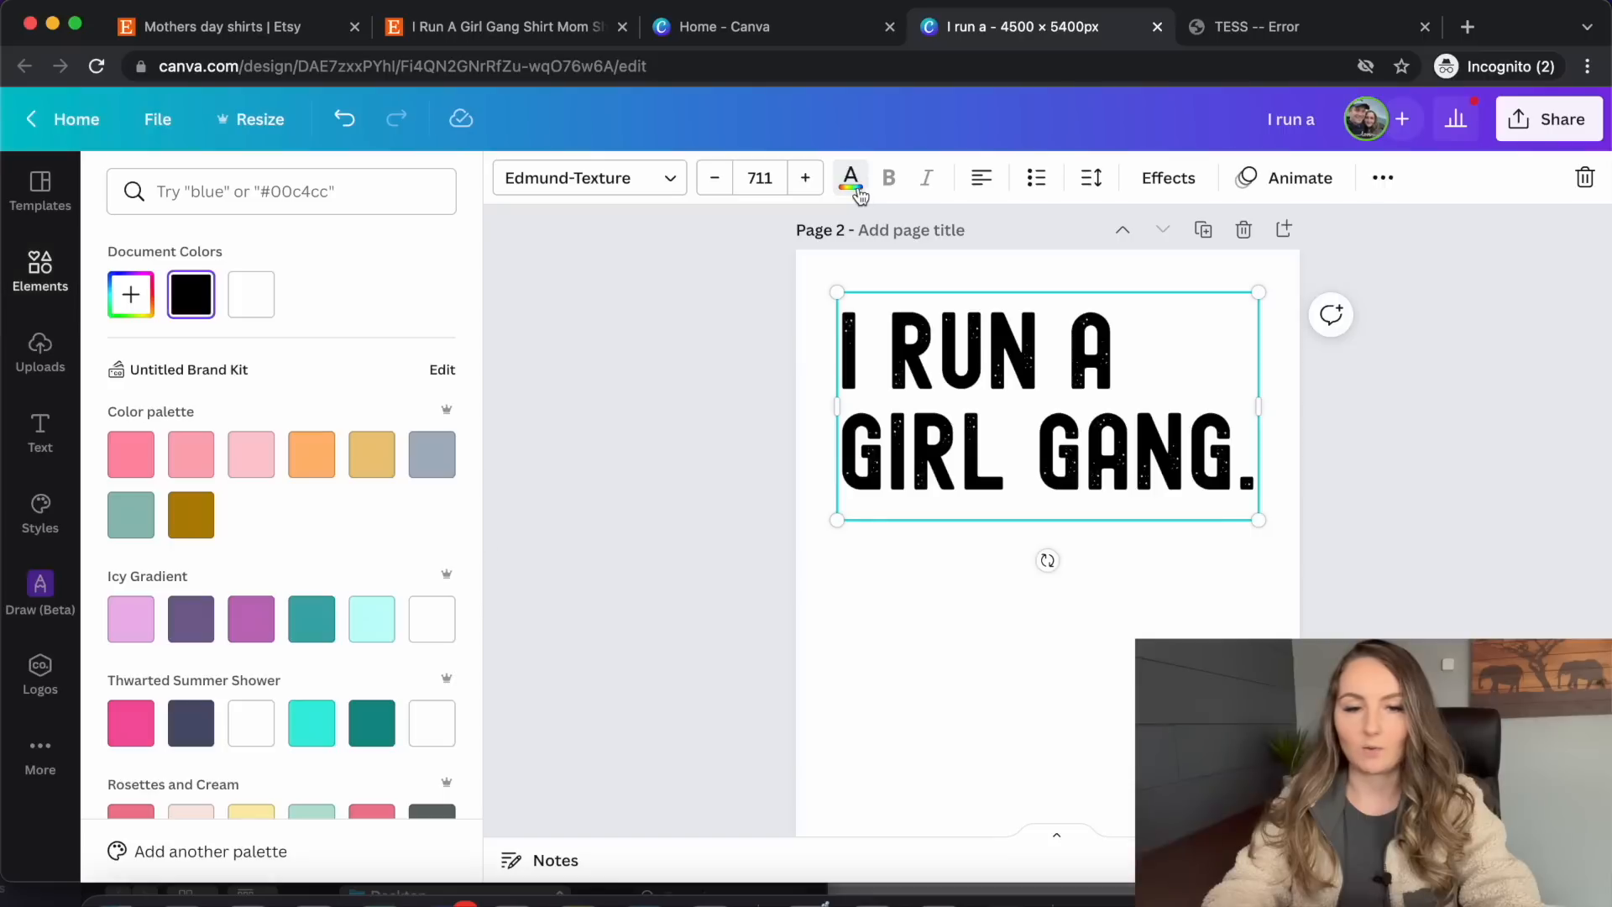
{"action": "left_click", "coordinate": [243, 317]}
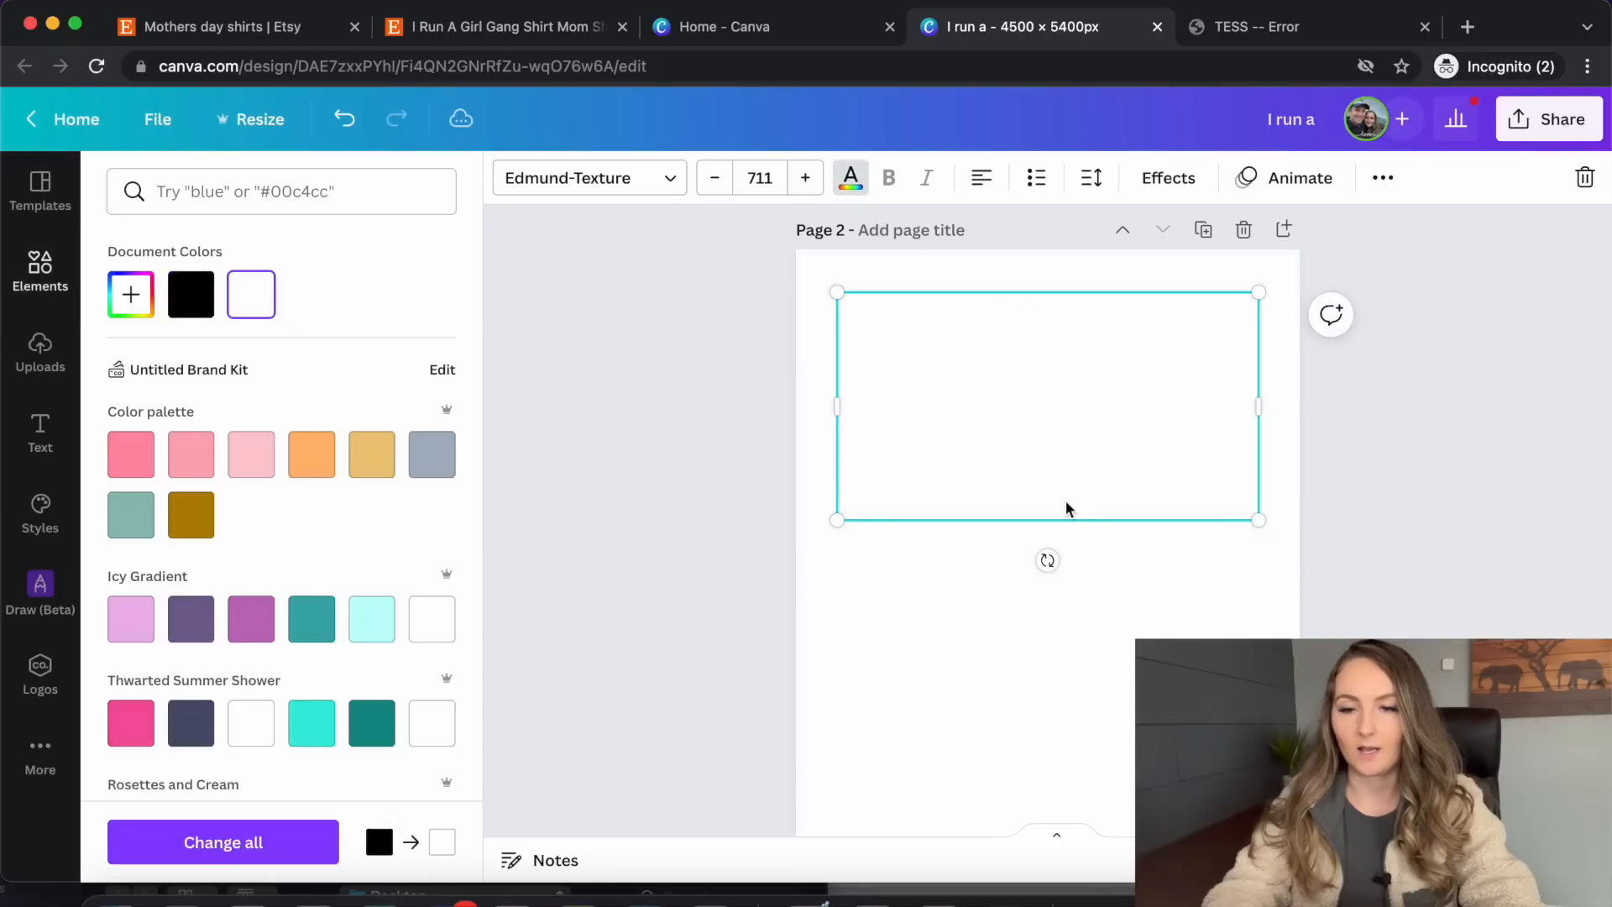
{"action": "left_click", "coordinate": [192, 296]}
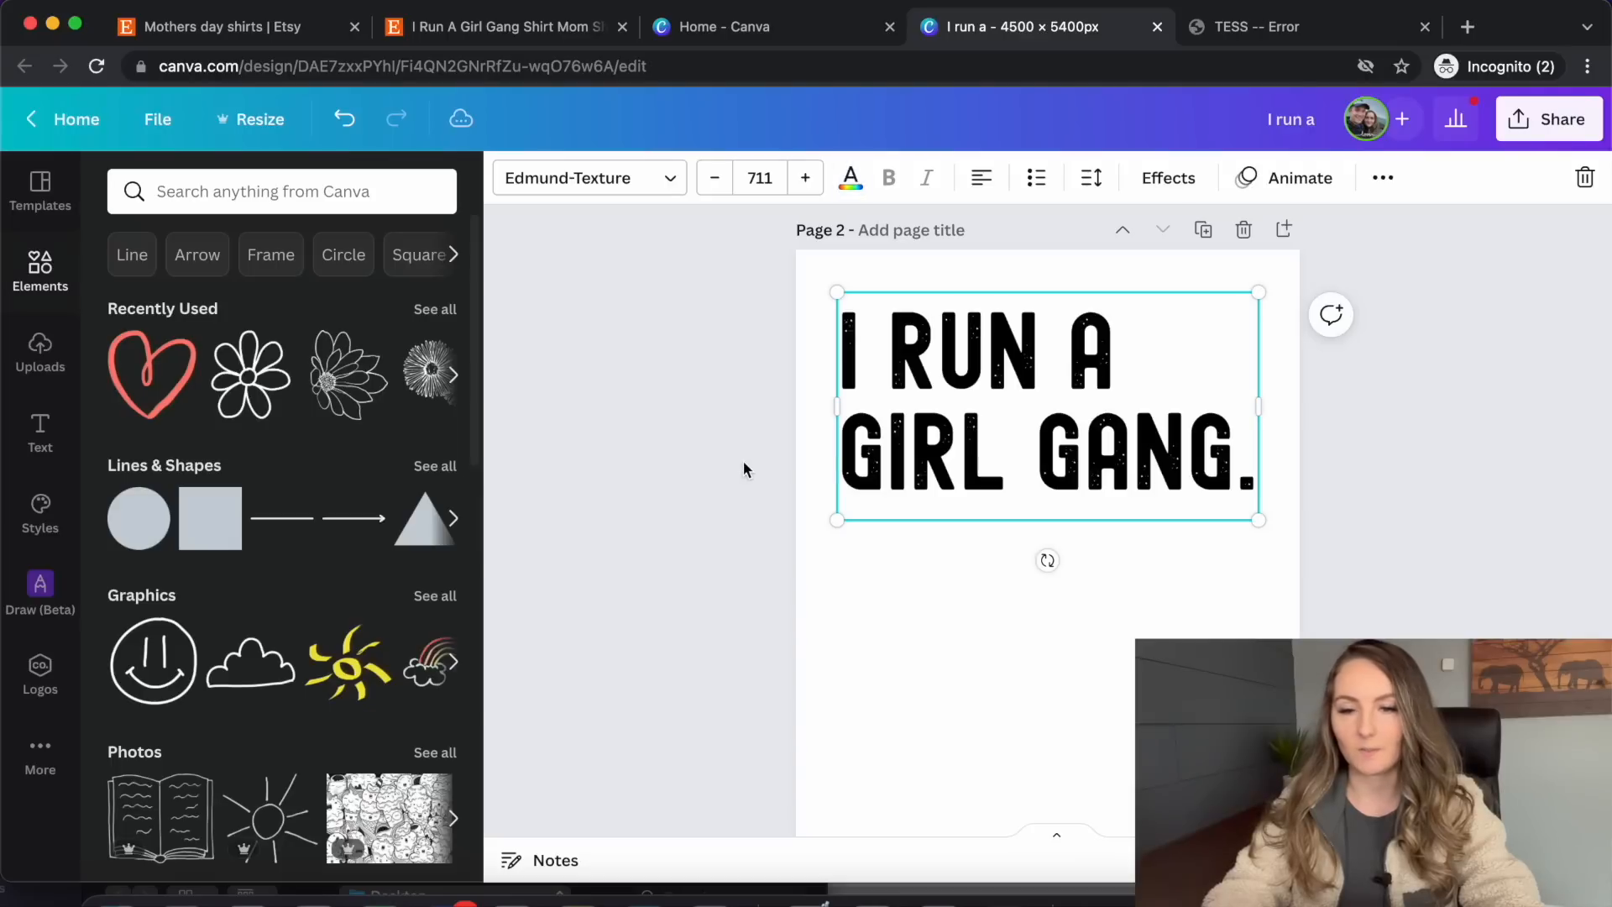
Add a blank third page and place a text reading "i run a" on it
{"action": "left_click", "coordinate": [1312, 563]}
{"action": "scroll", "coordinate": [1311, 563], "scroll_direction": "down", "scroll_amount": 3}
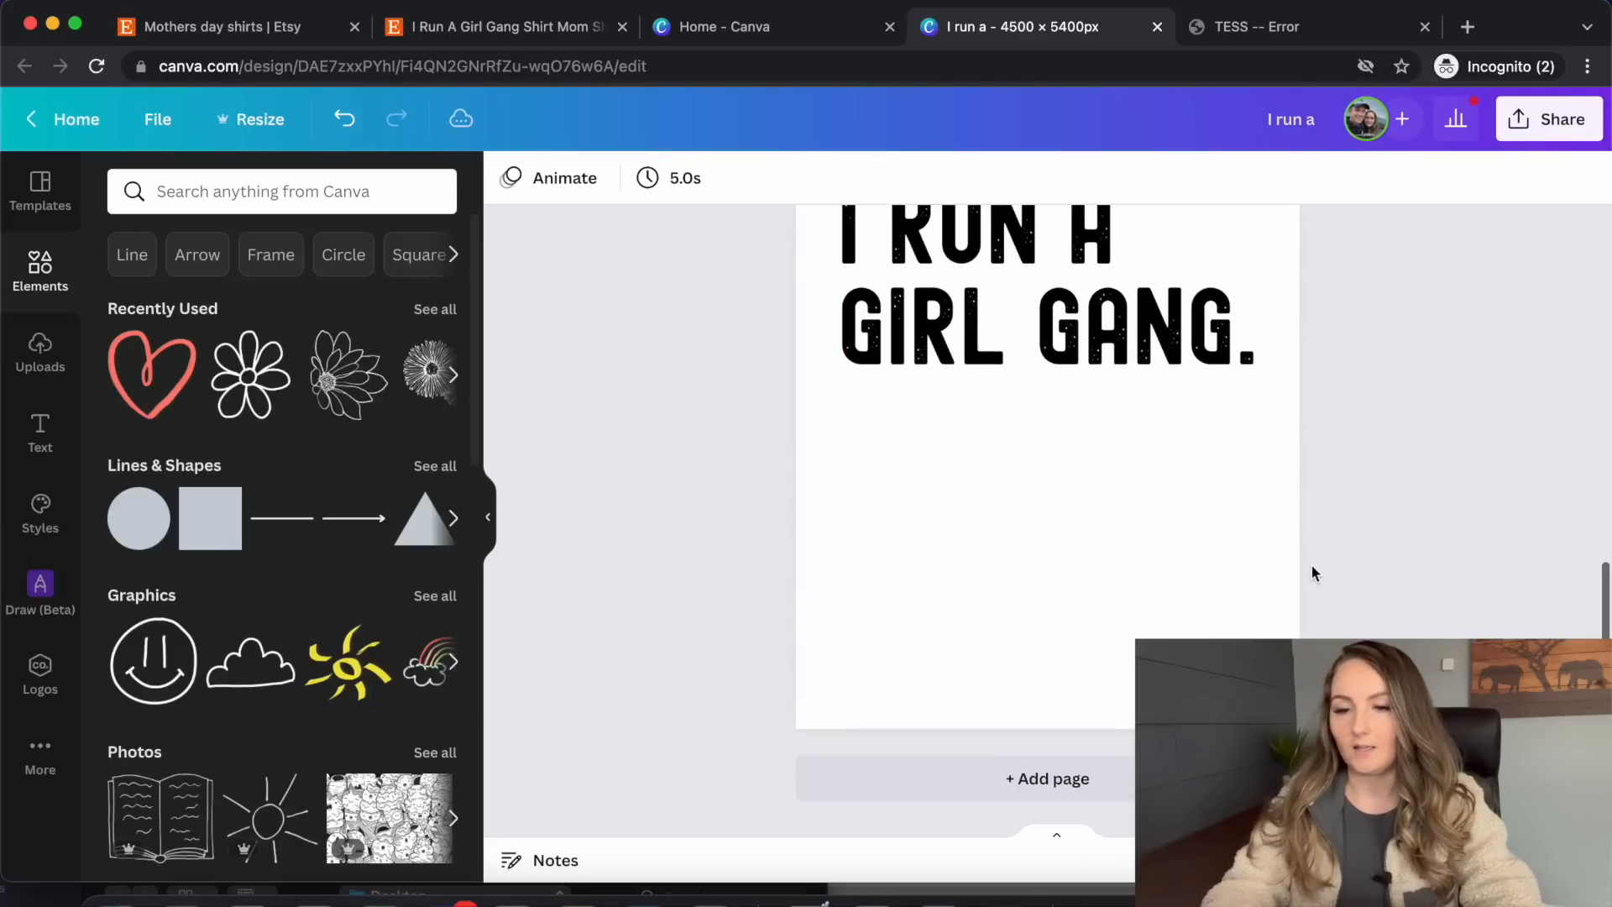
{"action": "left_click", "coordinate": [1123, 789]}
{"action": "scroll", "coordinate": [638, 482], "scroll_direction": "up", "scroll_amount": 1}
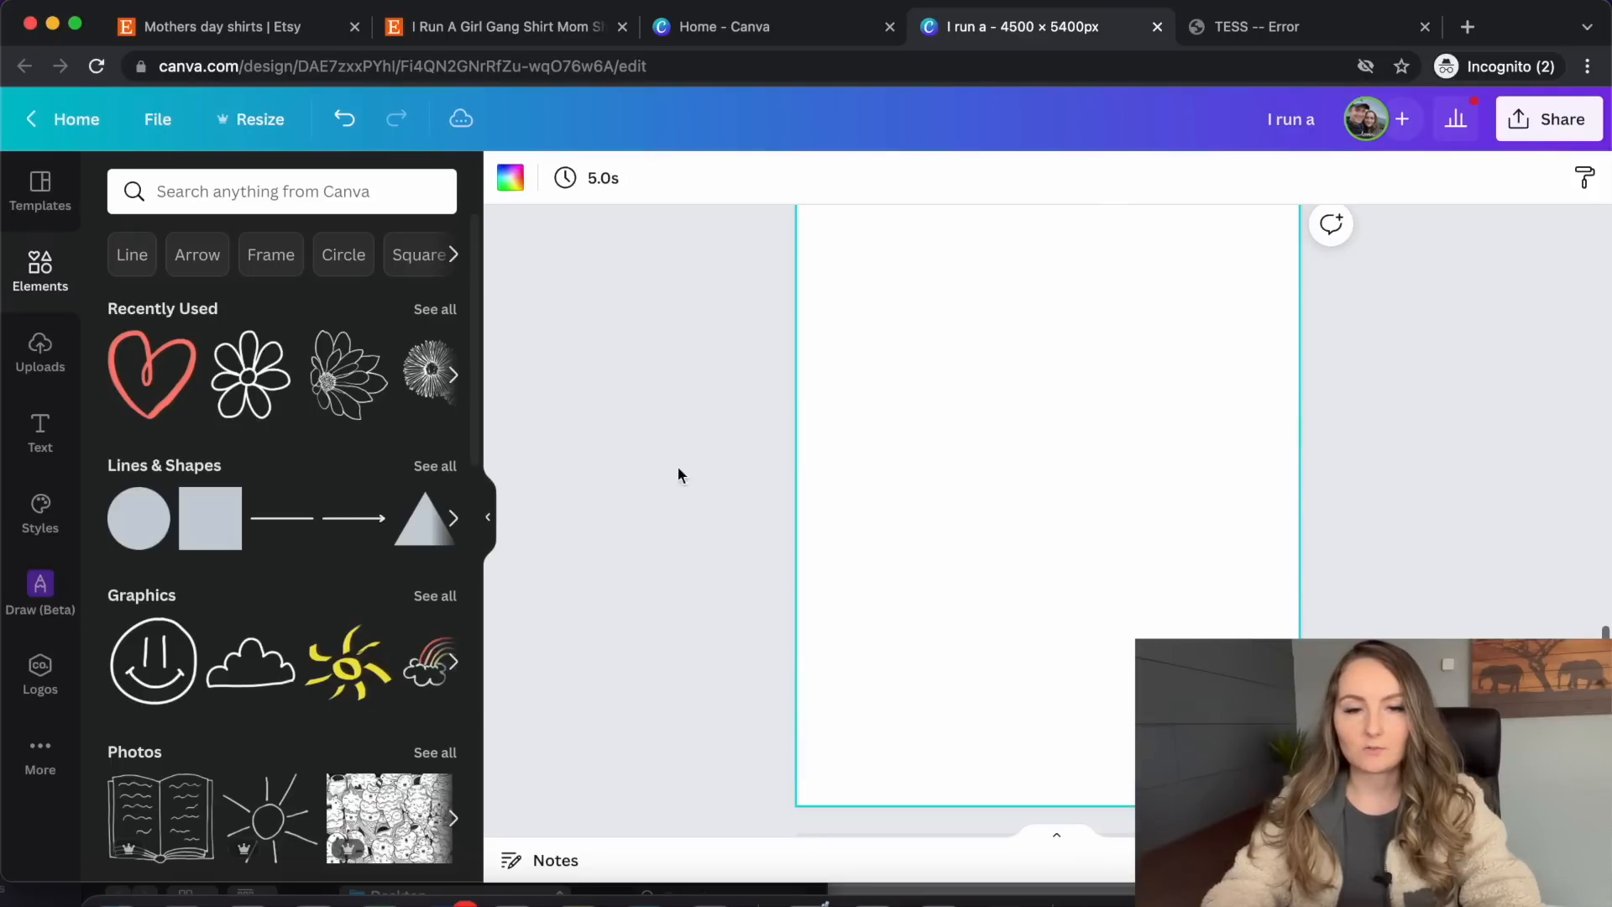
{"action": "key", "text": "t"}
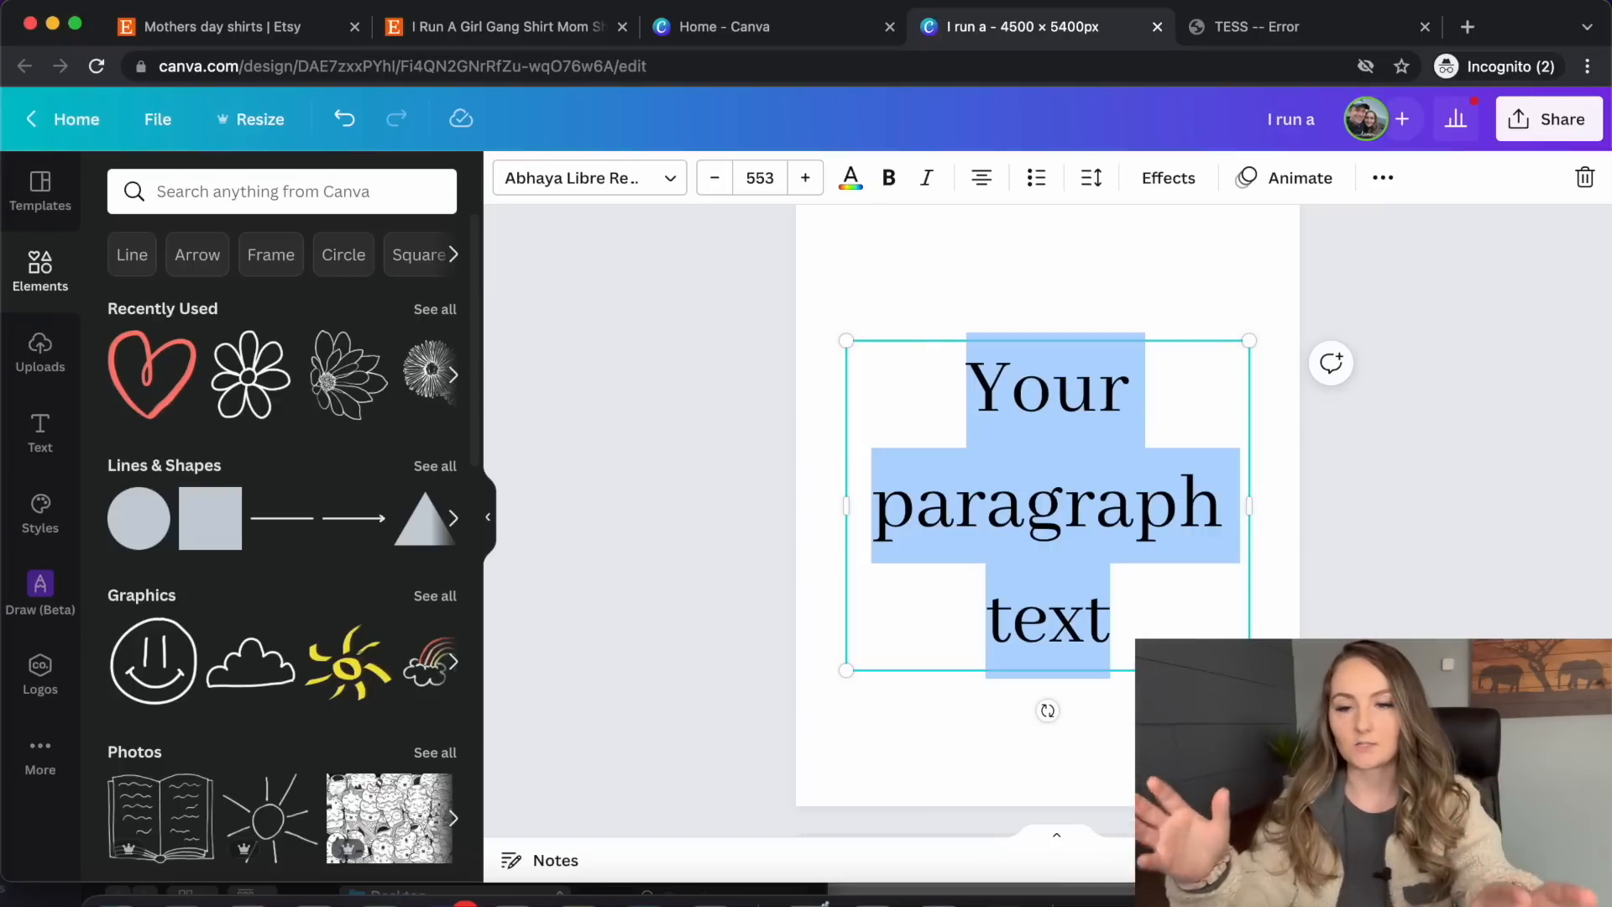
{"action": "type", "text": "i run a"}
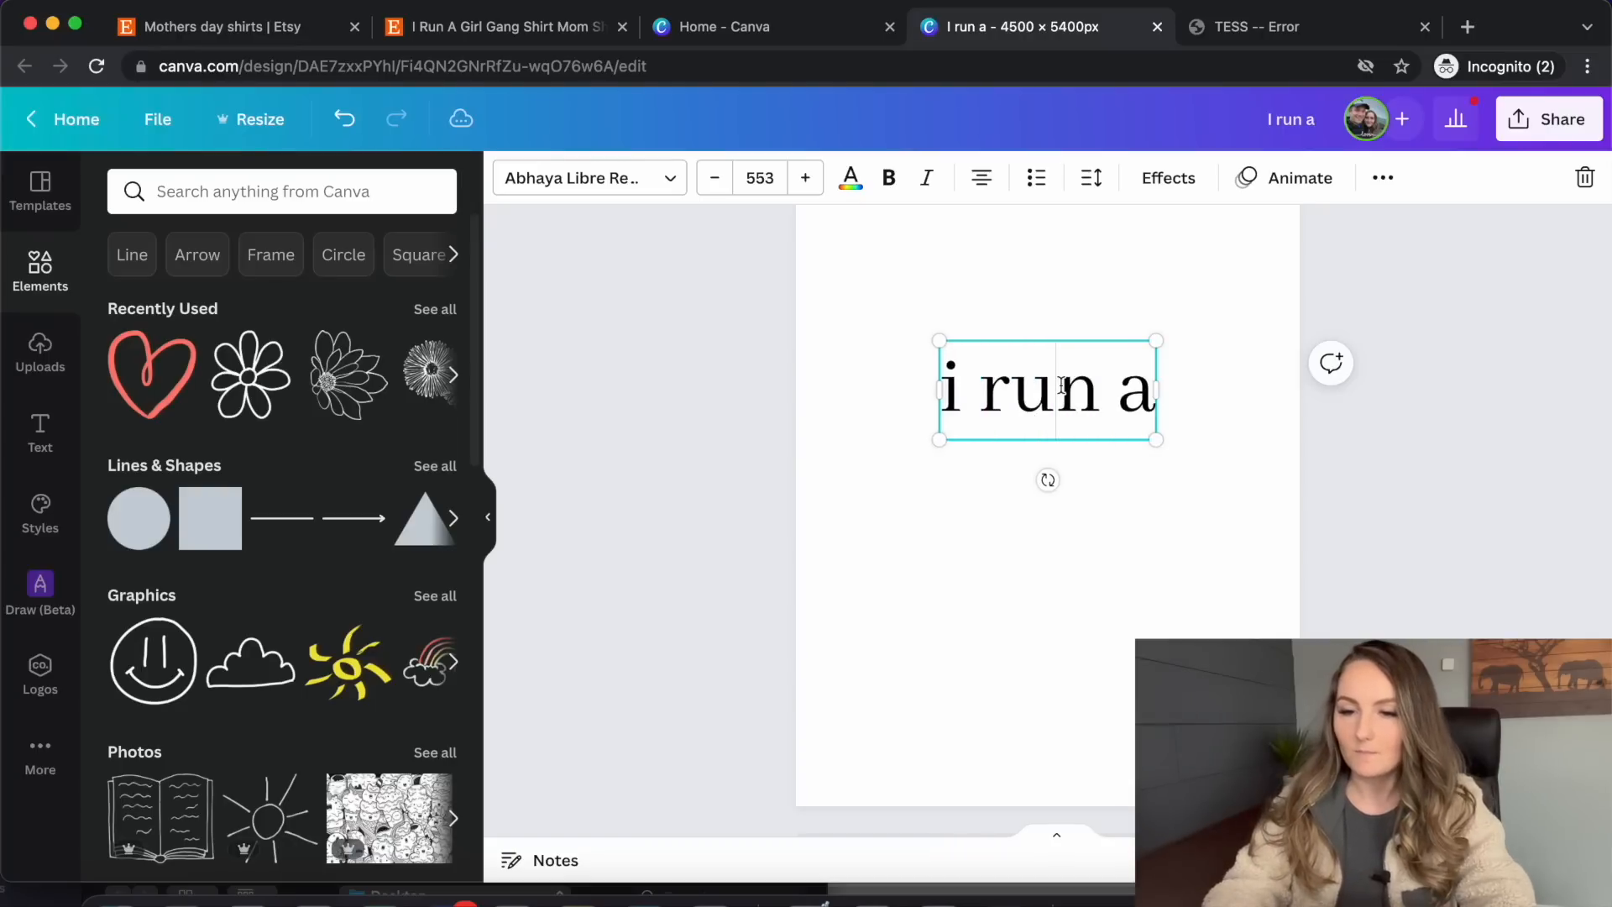
Move the "i run a" text to the top of page 3 and change its font to Farmhouse Greatness
{"action": "left_click", "coordinate": [1242, 334]}
{"action": "scroll", "coordinate": [1241, 334], "scroll_direction": "up", "scroll_amount": 2}
{"action": "left_click", "coordinate": [1096, 524]}
{"action": "left_click_drag", "start_coordinate": [1088, 516], "coordinate": [1088, 401]}
{"action": "left_click", "coordinate": [615, 187]}
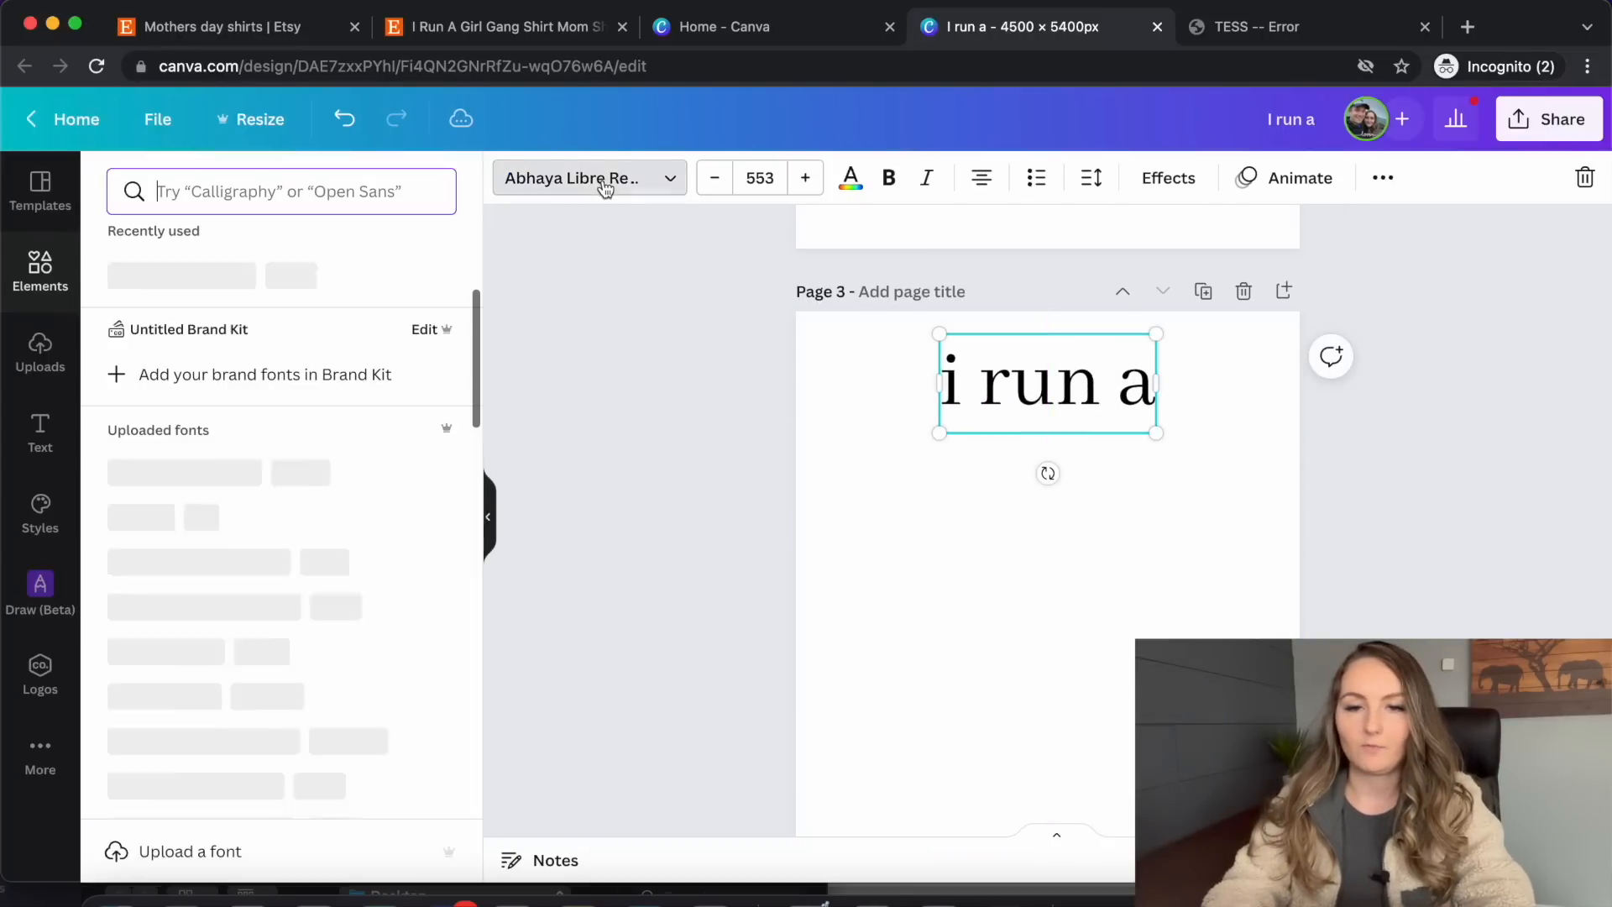
{"action": "left_click", "coordinate": [208, 494]}
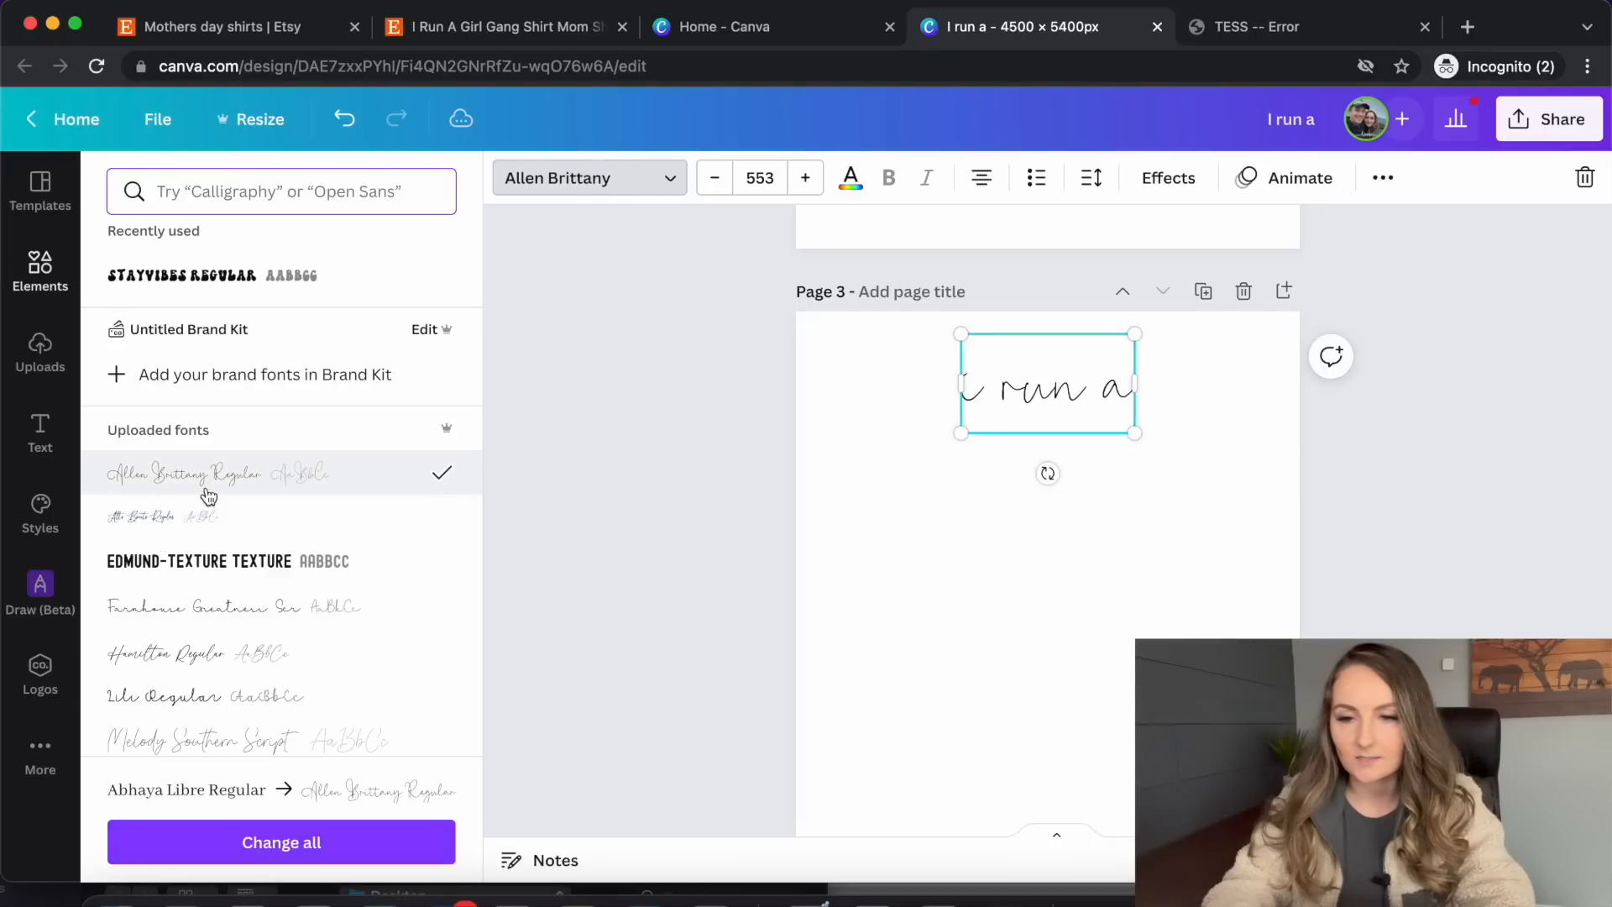
{"action": "left_click", "coordinate": [208, 608]}
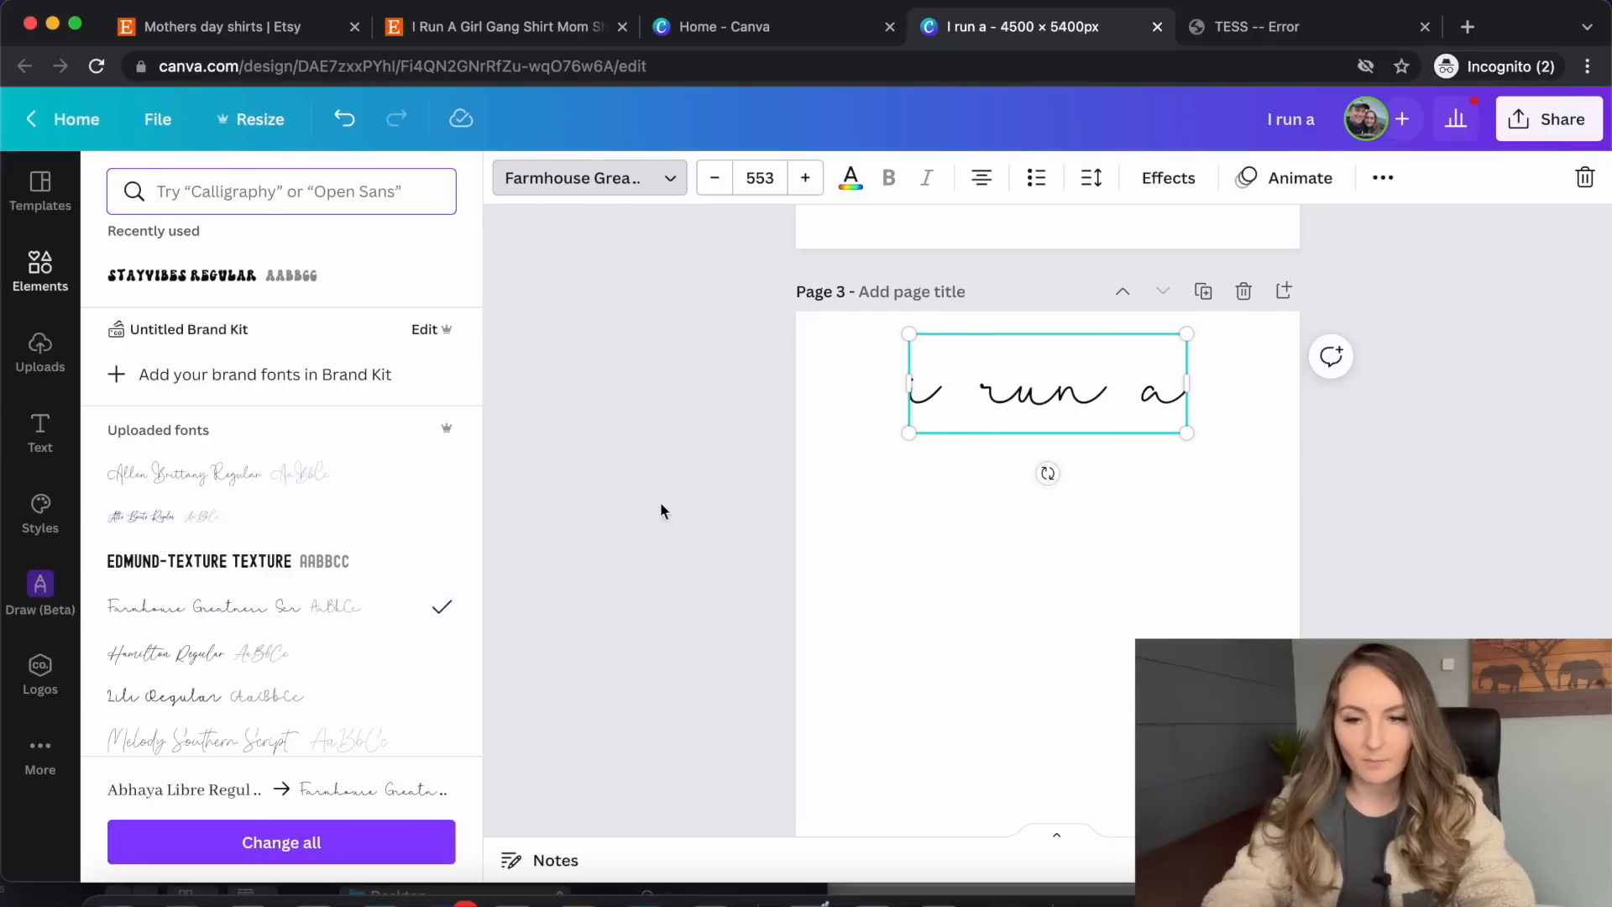
{"action": "left_click", "coordinate": [904, 536]}
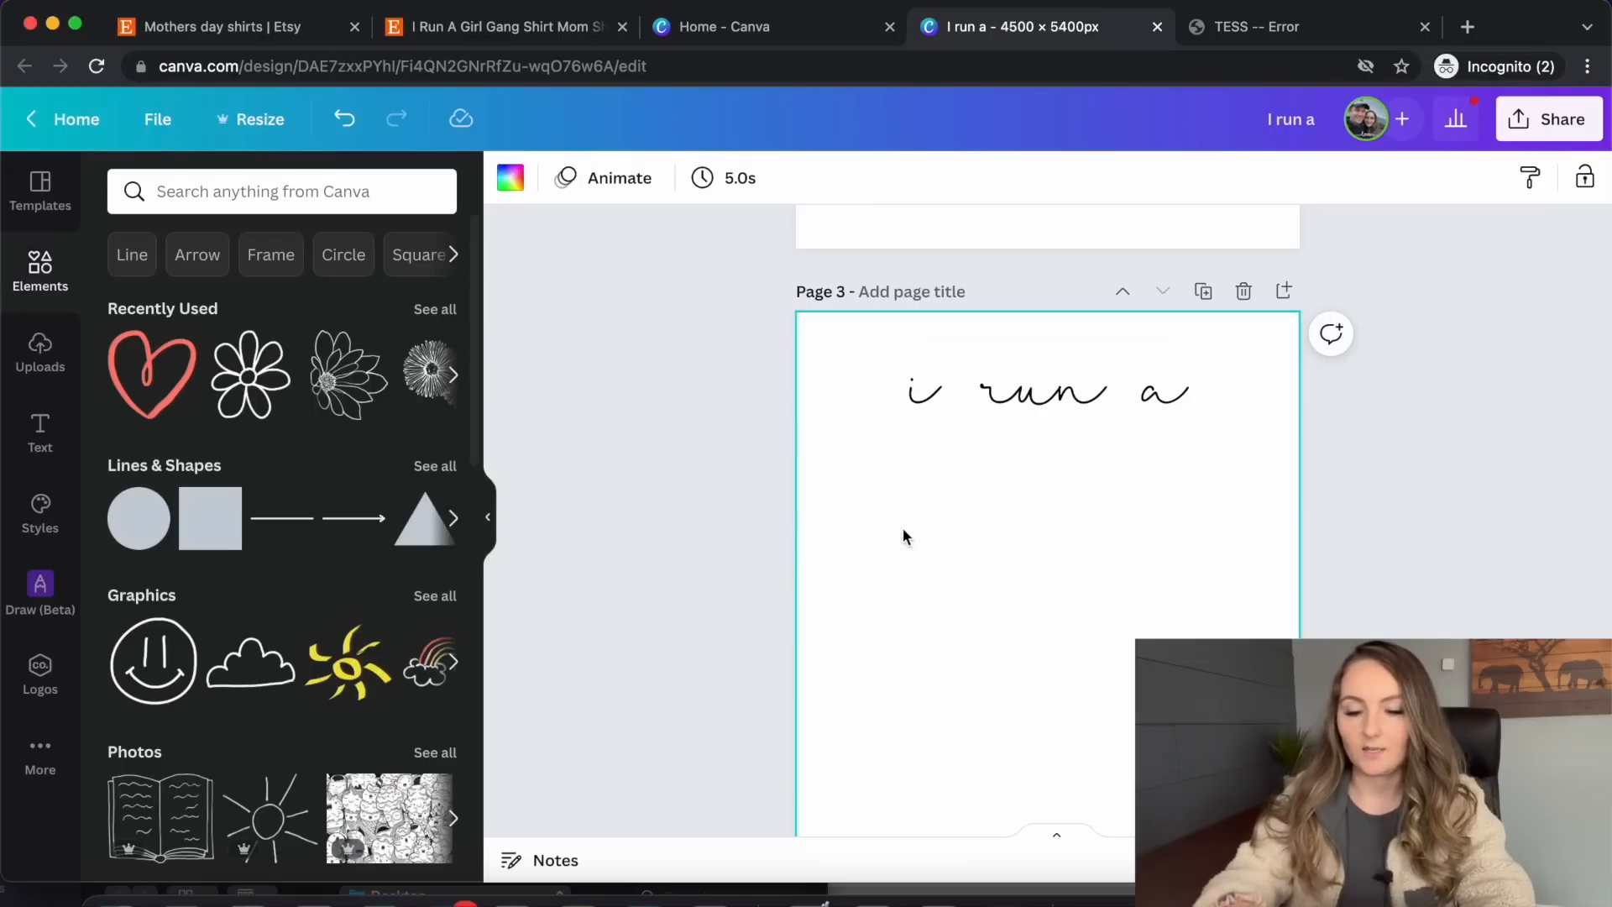
Add a second text on page 3 that repeats "girl gang" on three lines
{"action": "key", "text": "r"}
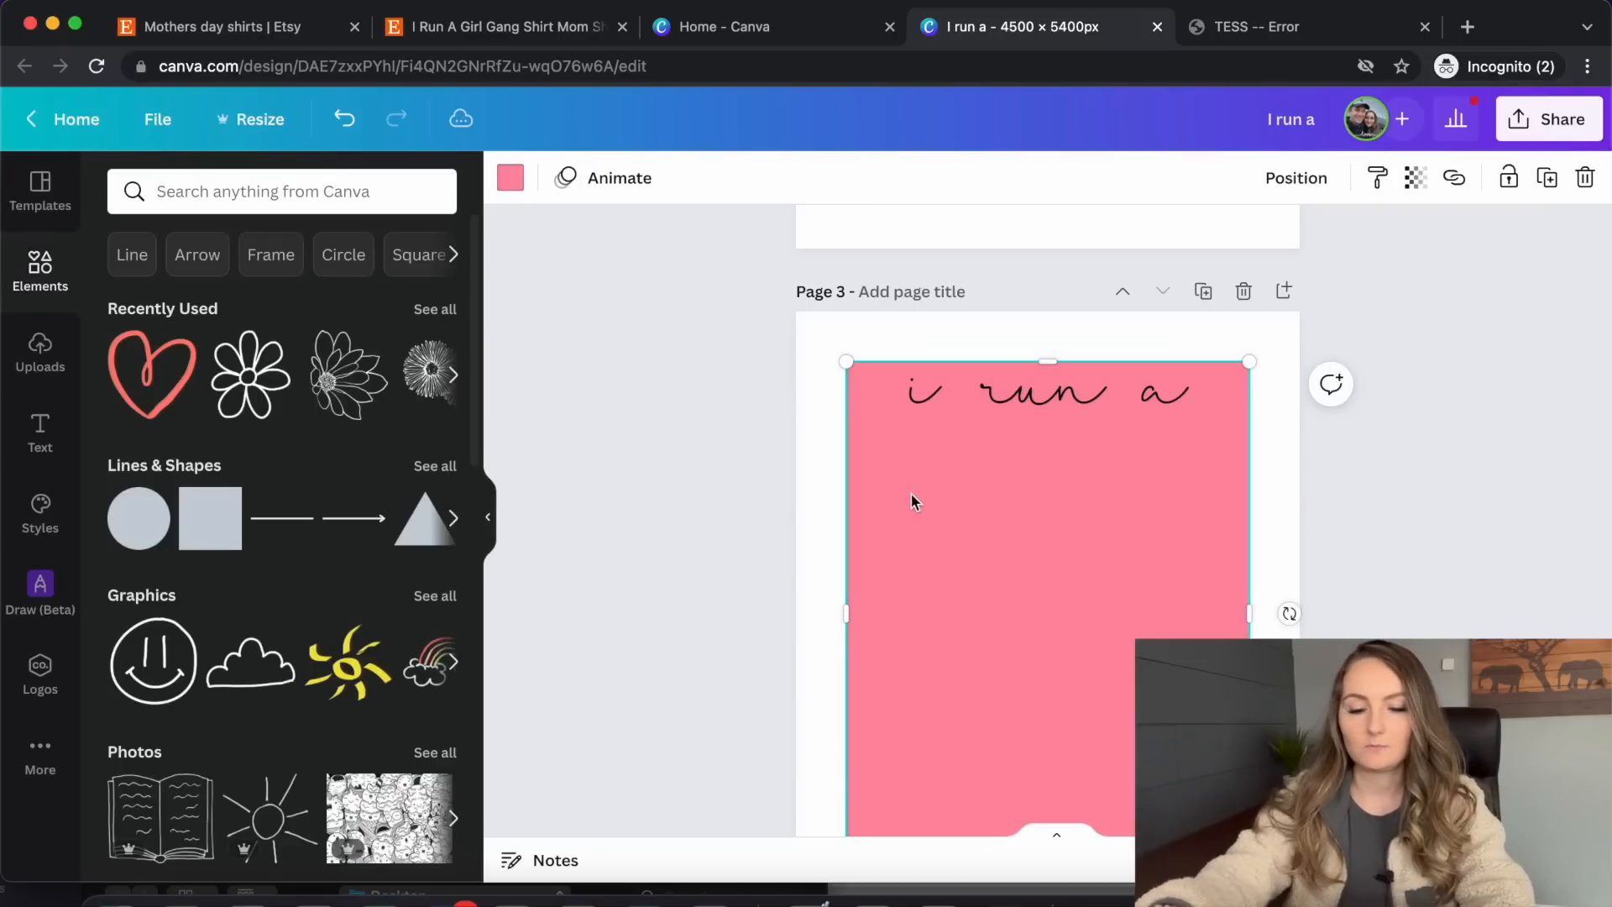
{"action": "left_click", "coordinate": [344, 118]}
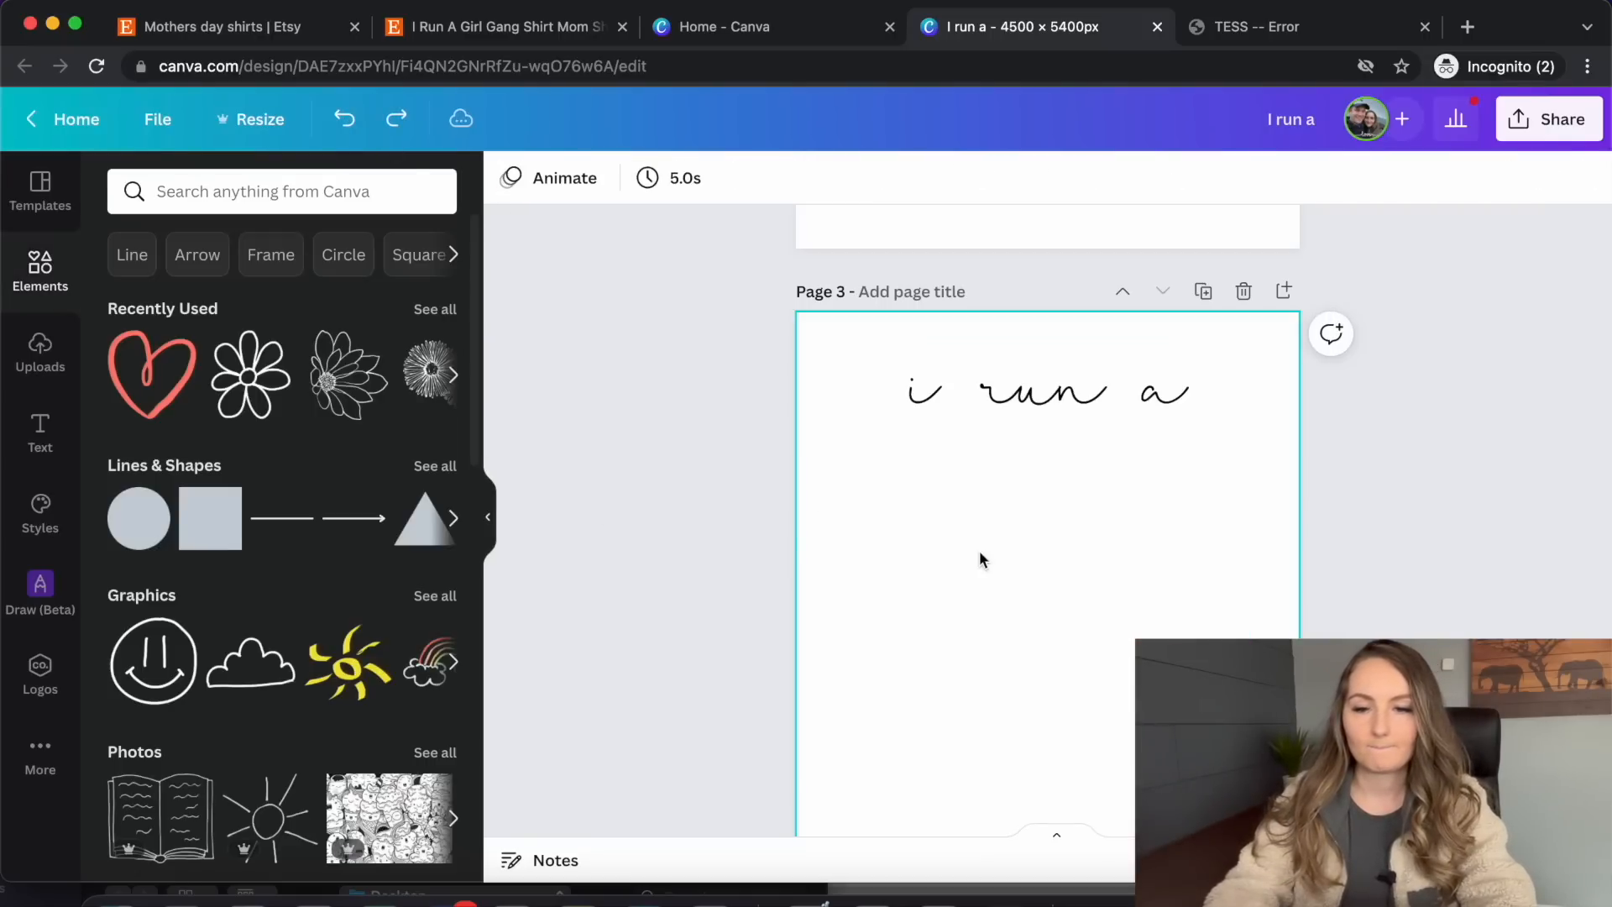
{"action": "key", "text": "t"}
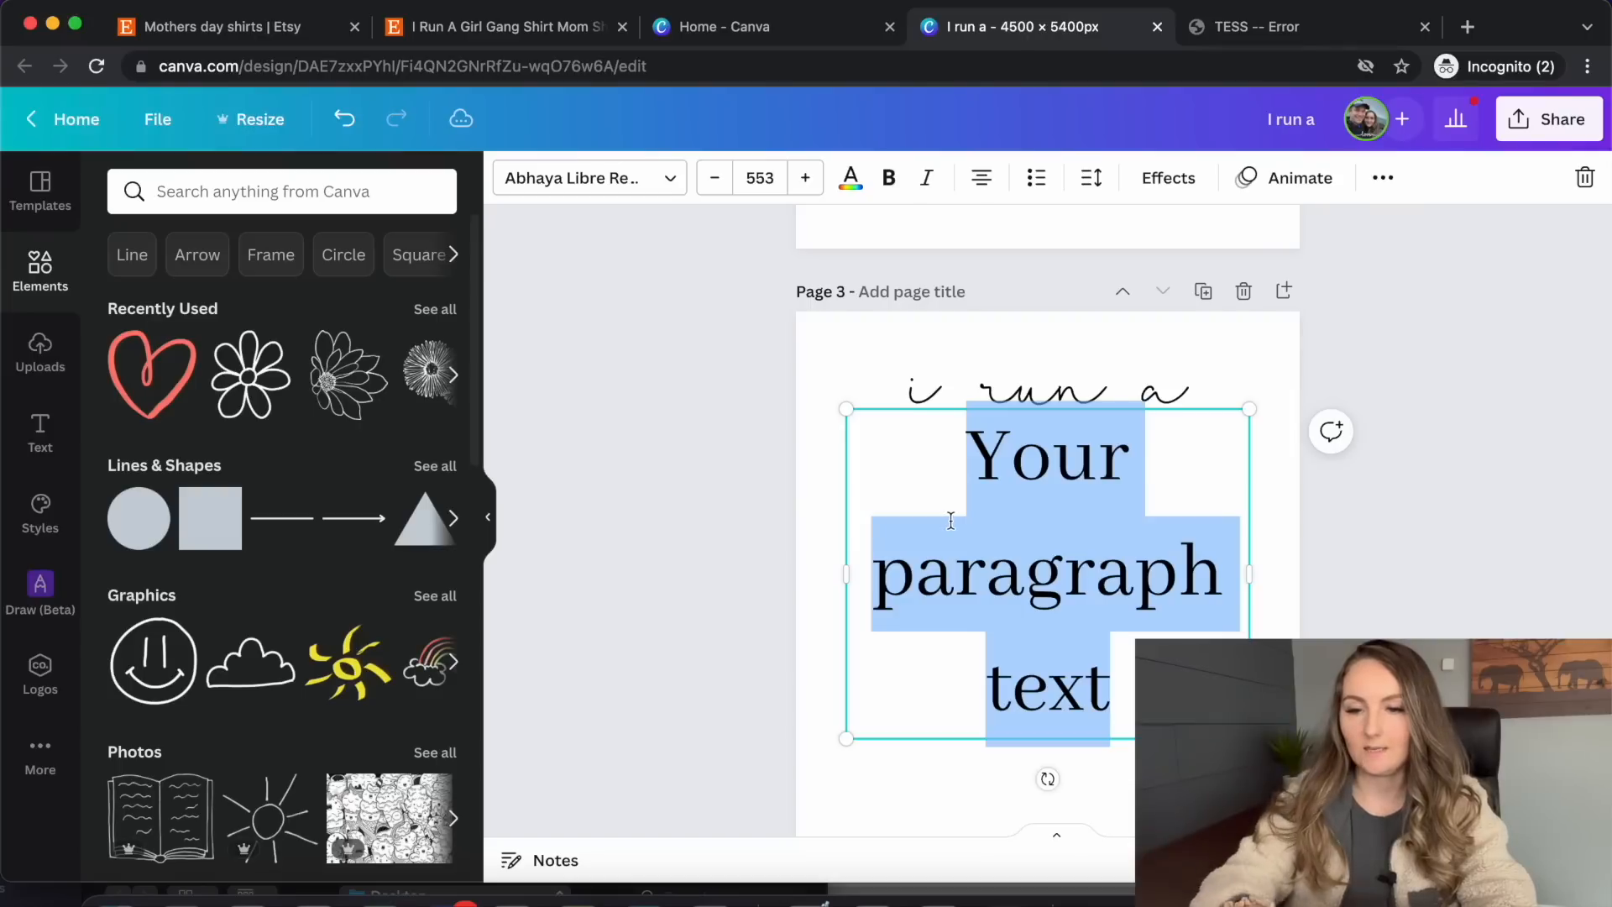
{"action": "type", "text": "girl gan"}
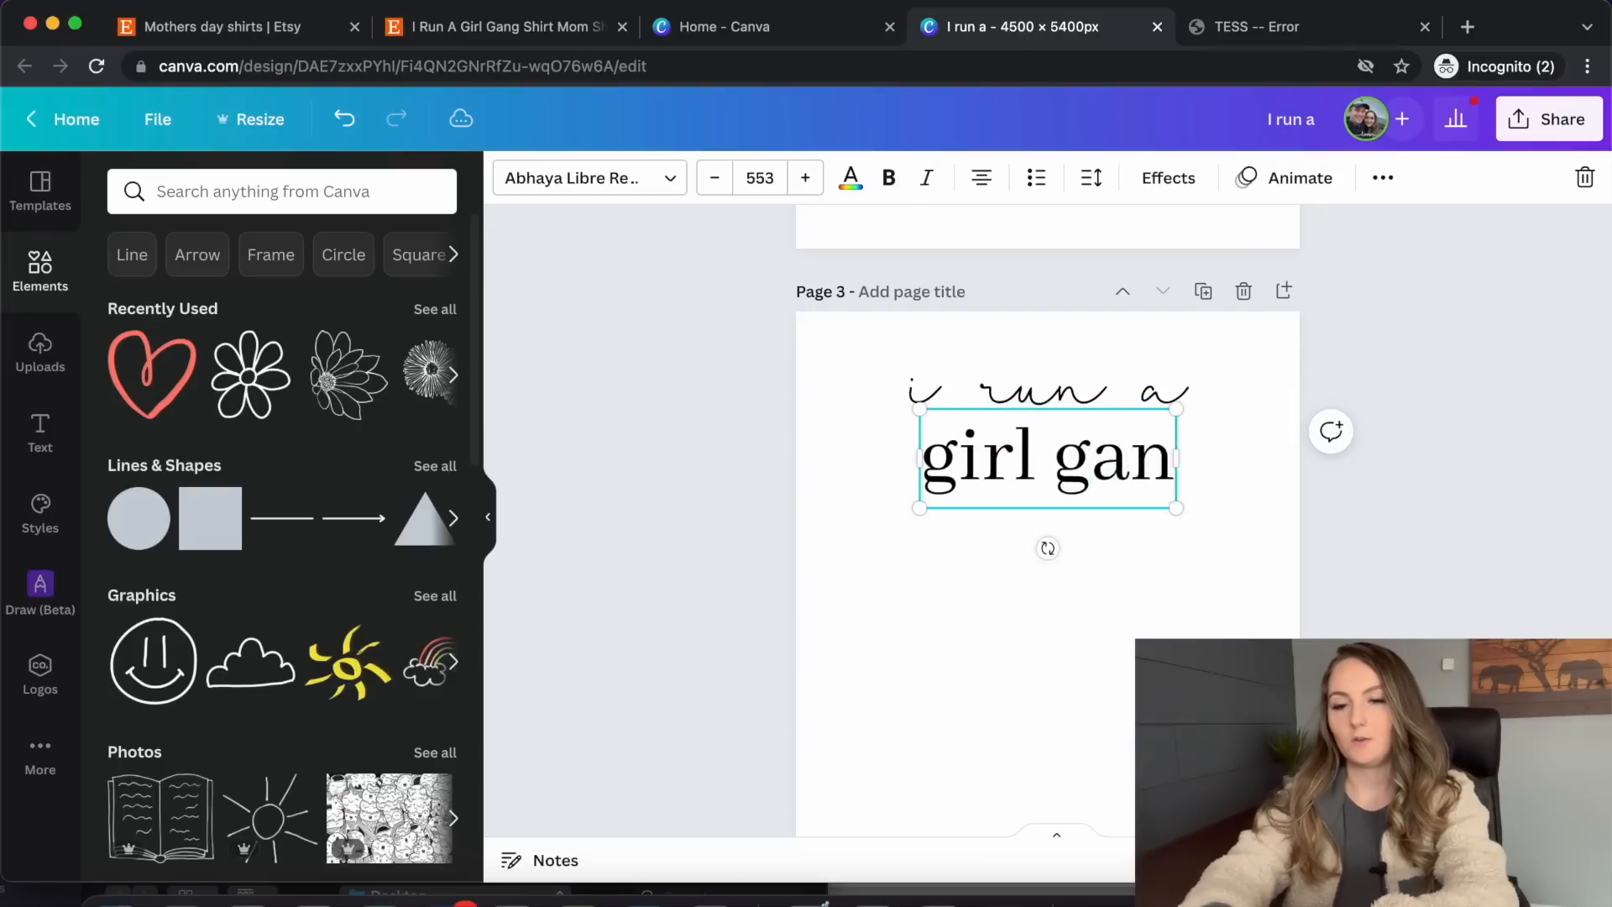
{"action": "type", "text": "g"}
{"action": "key", "text": "Return"}
{"action": "type", "text": "girl g"}
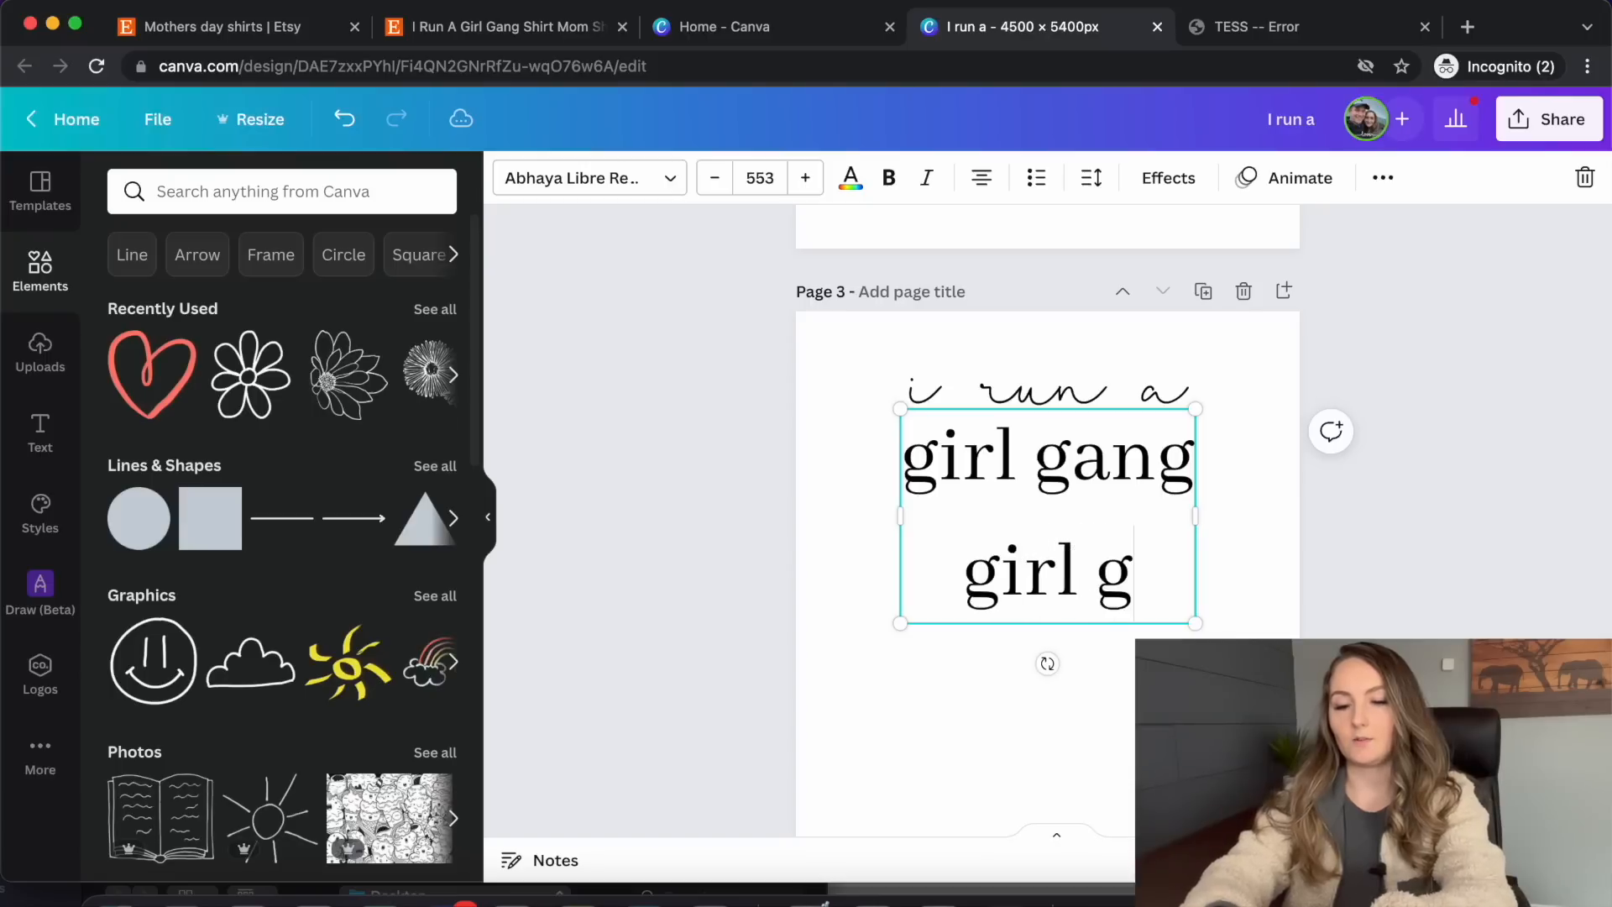
{"action": "type", "text": "ang"}
{"action": "key", "text": "Return"}
{"action": "type", "text": "girl gang"}
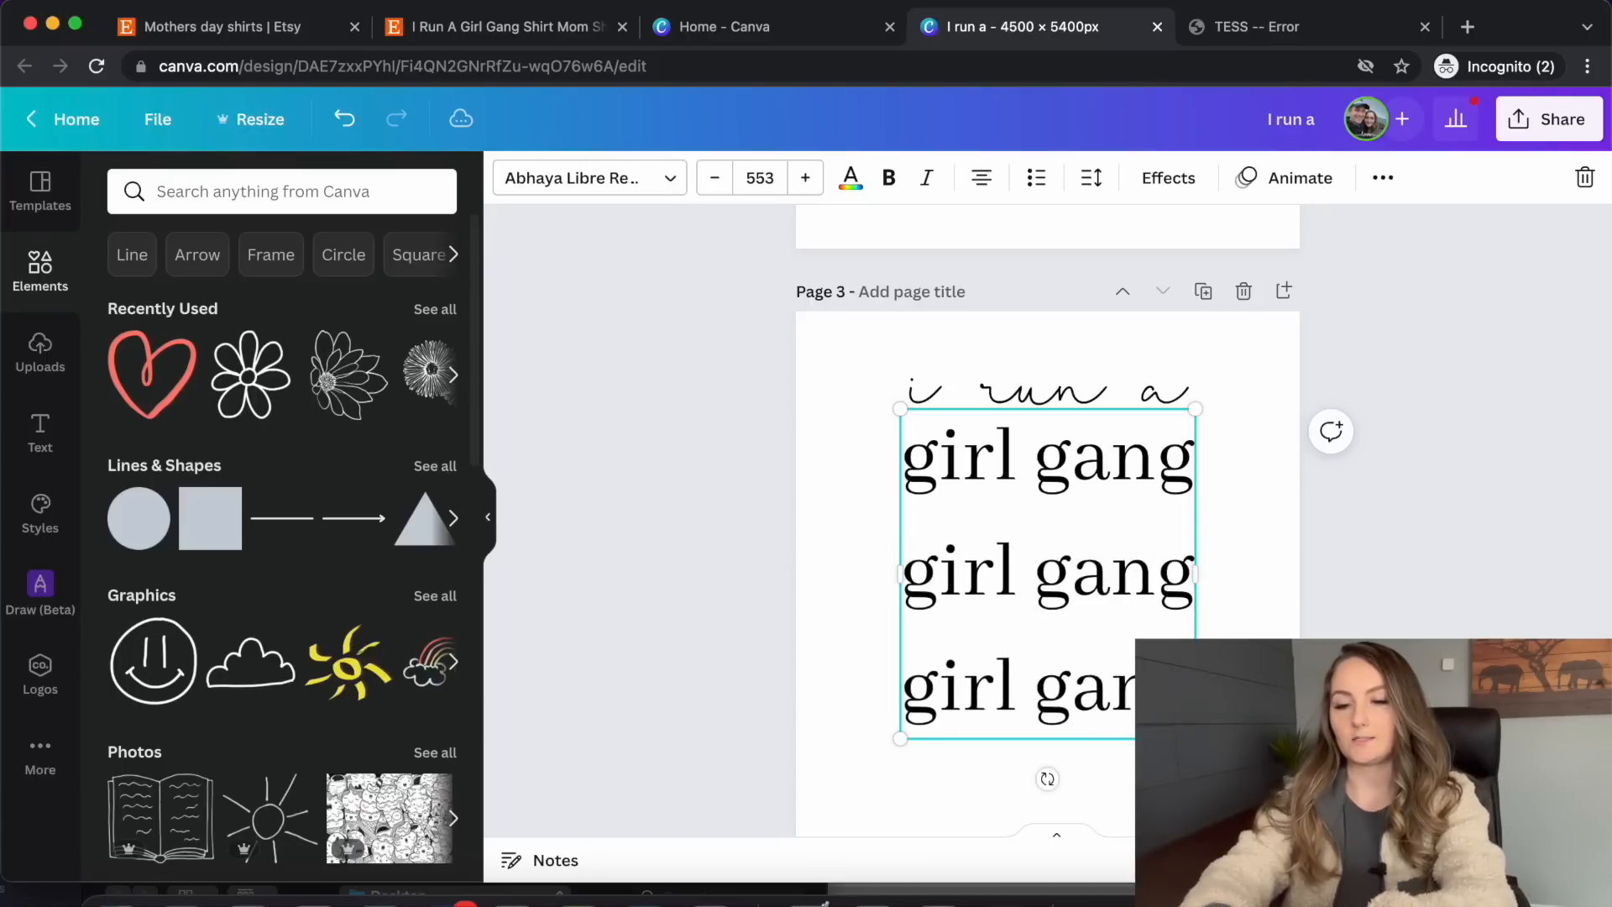
Change all three "girl gang" lines on page 3 to the StayVibes font
{"action": "left_click", "coordinate": [682, 190]}
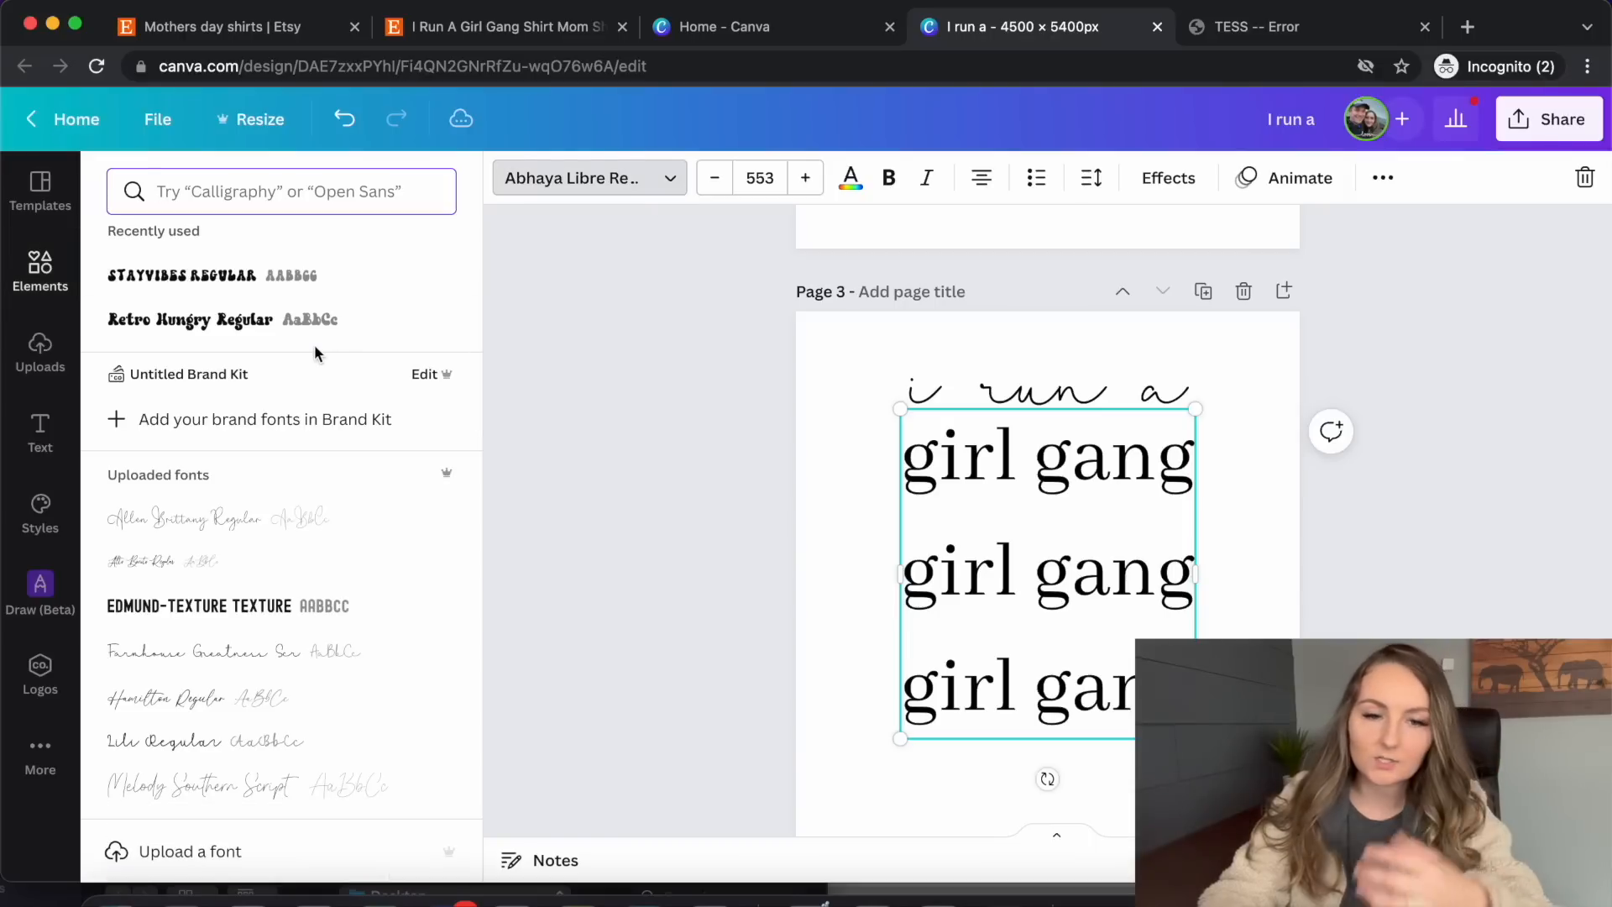
{"action": "left_click", "coordinate": [199, 277]}
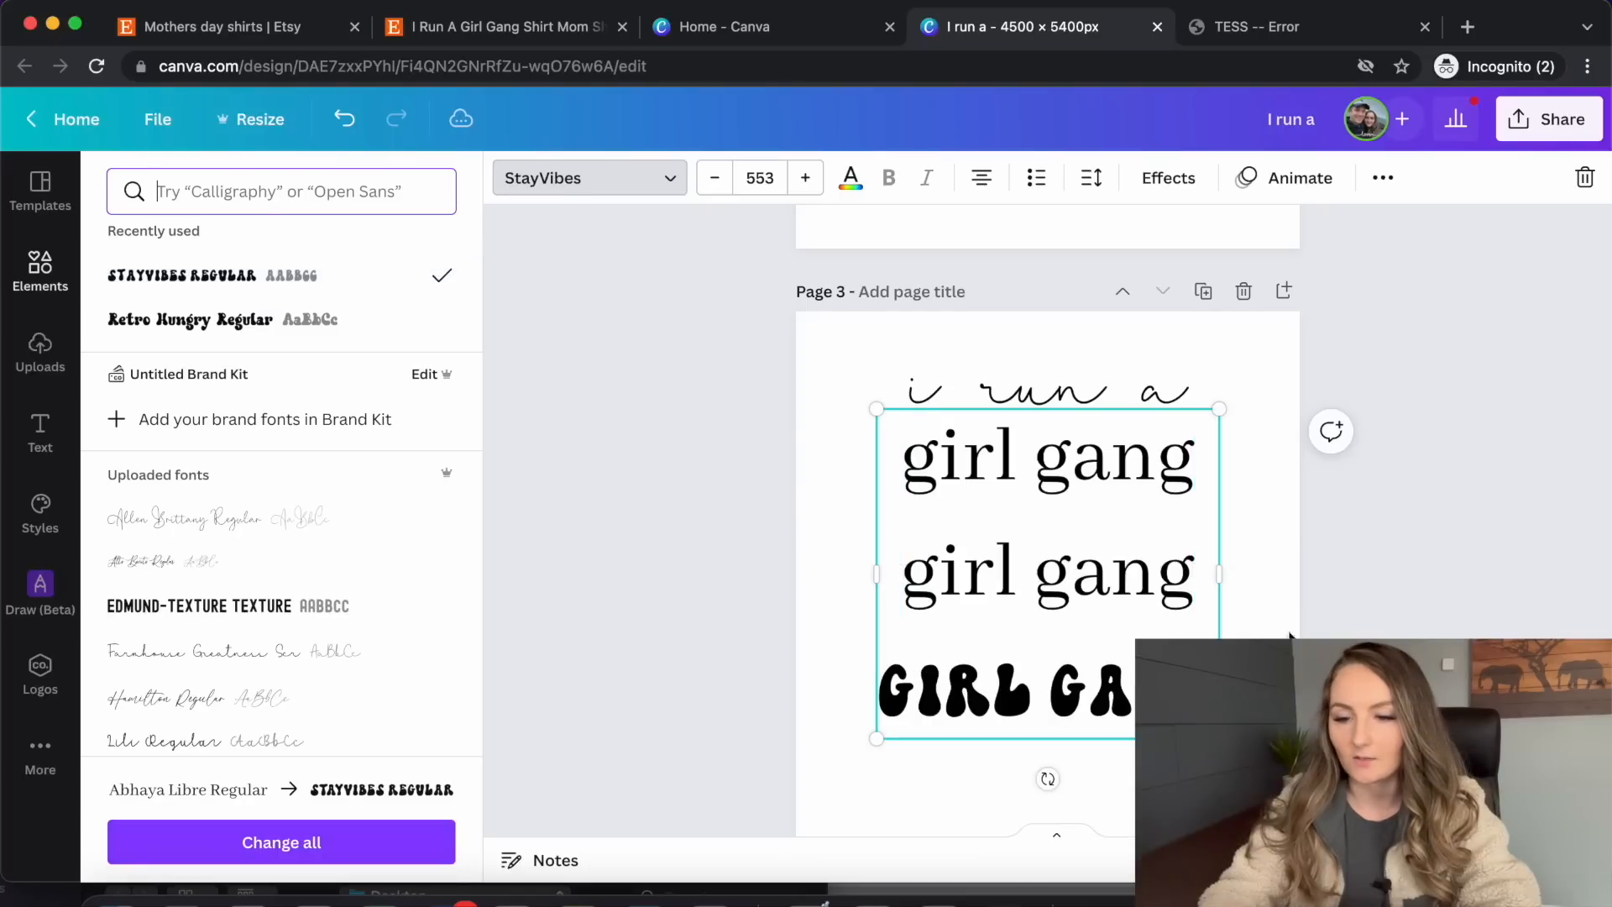
{"action": "left_click_drag", "start_coordinate": [1211, 576], "coordinate": [903, 432]}
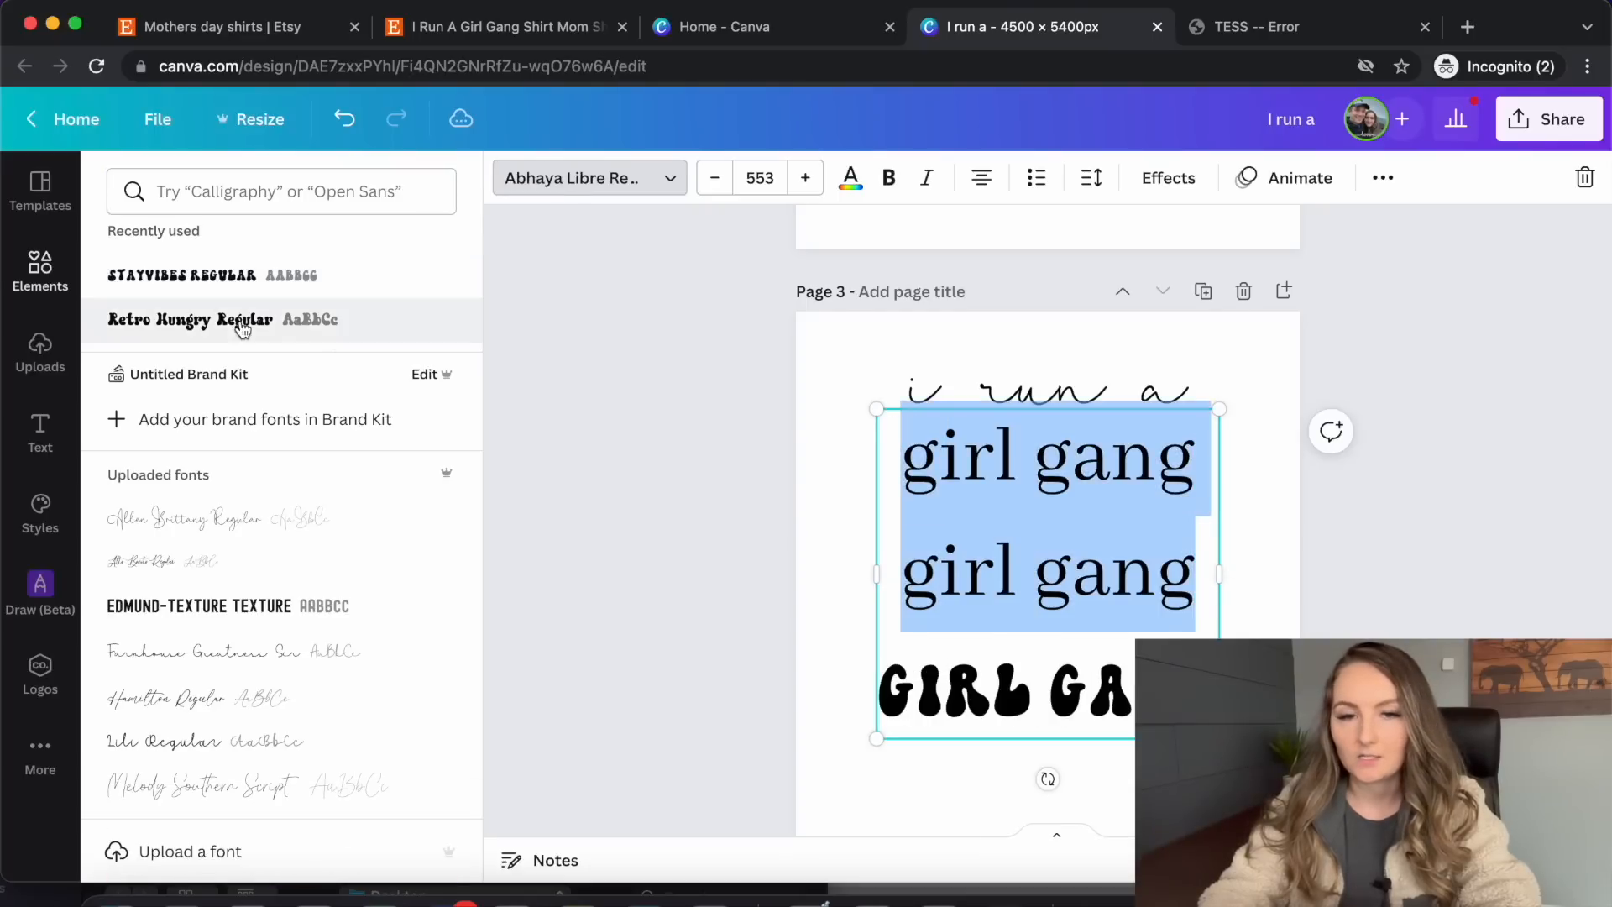
{"action": "left_click", "coordinate": [214, 278]}
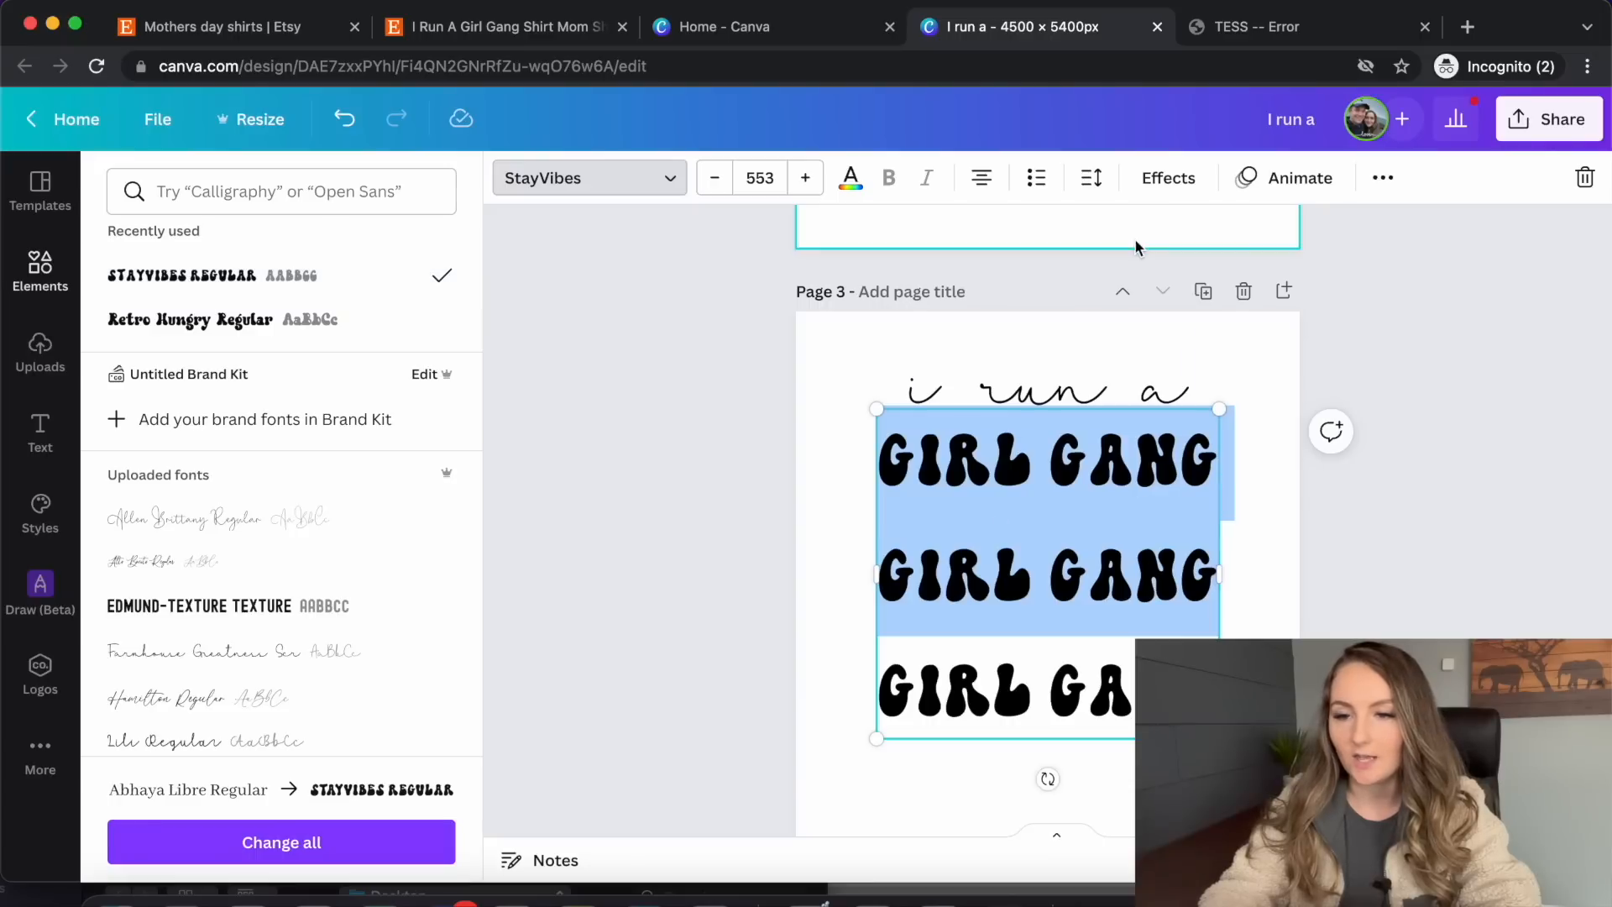
Tighten the spacing of the first two "girl gang" lines to 0.82 and enlarge the text block to font size 645
{"action": "left_click", "coordinate": [1093, 180]}
{"action": "left_click_drag", "start_coordinate": [1225, 343], "coordinate": [1152, 340]}
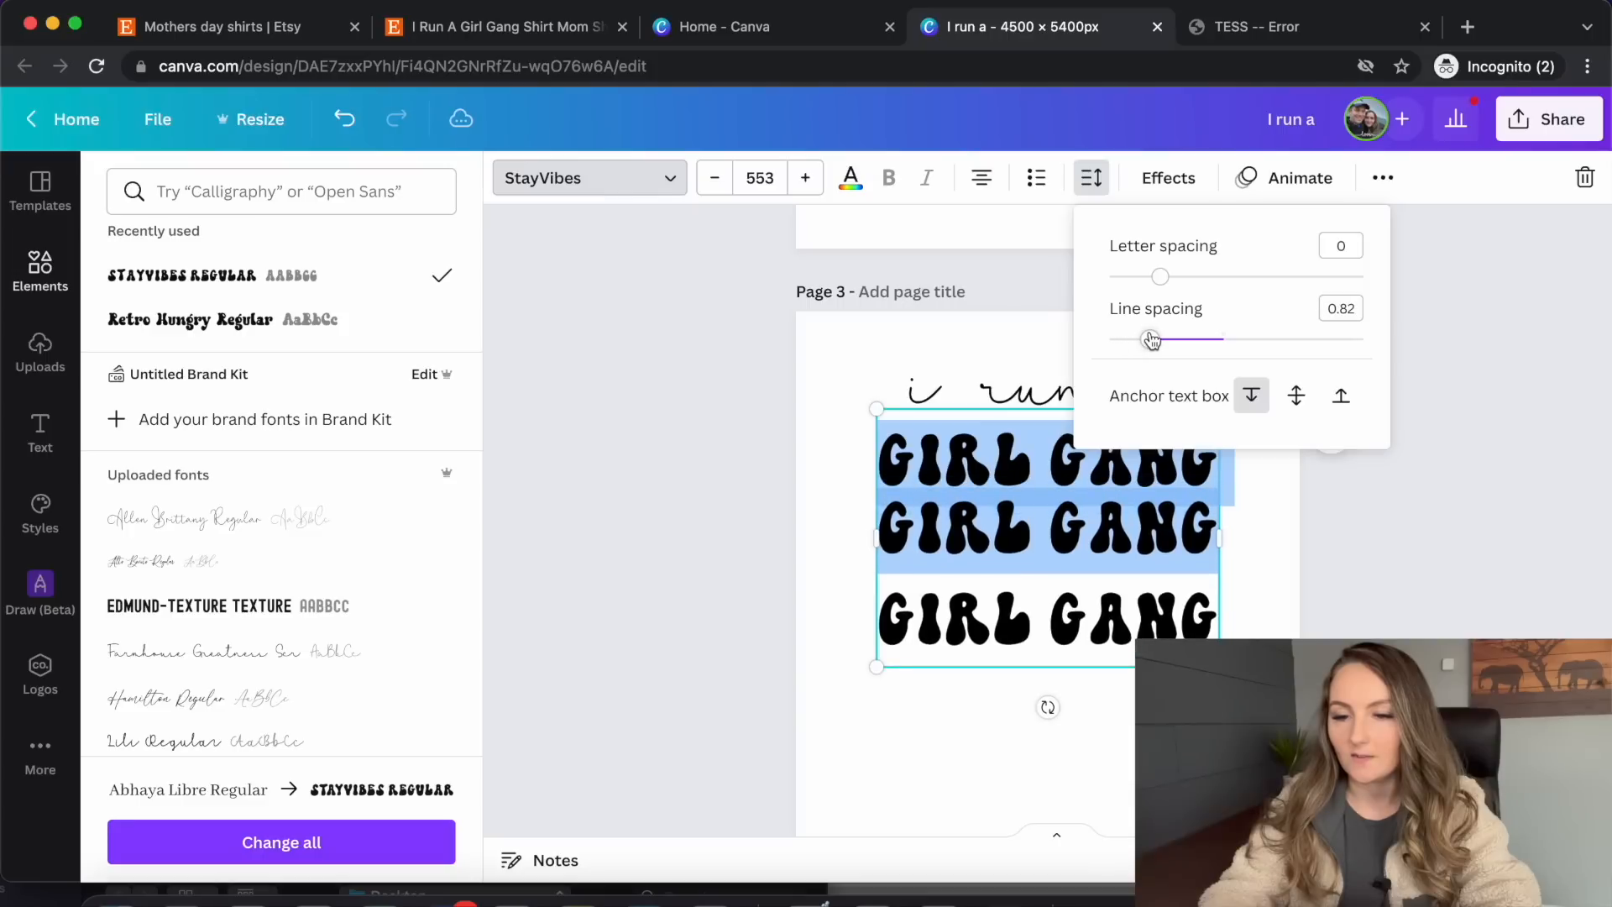
{"action": "left_click", "coordinate": [1360, 571]}
{"action": "left_click_drag", "start_coordinate": [1219, 667], "coordinate": [1277, 711]}
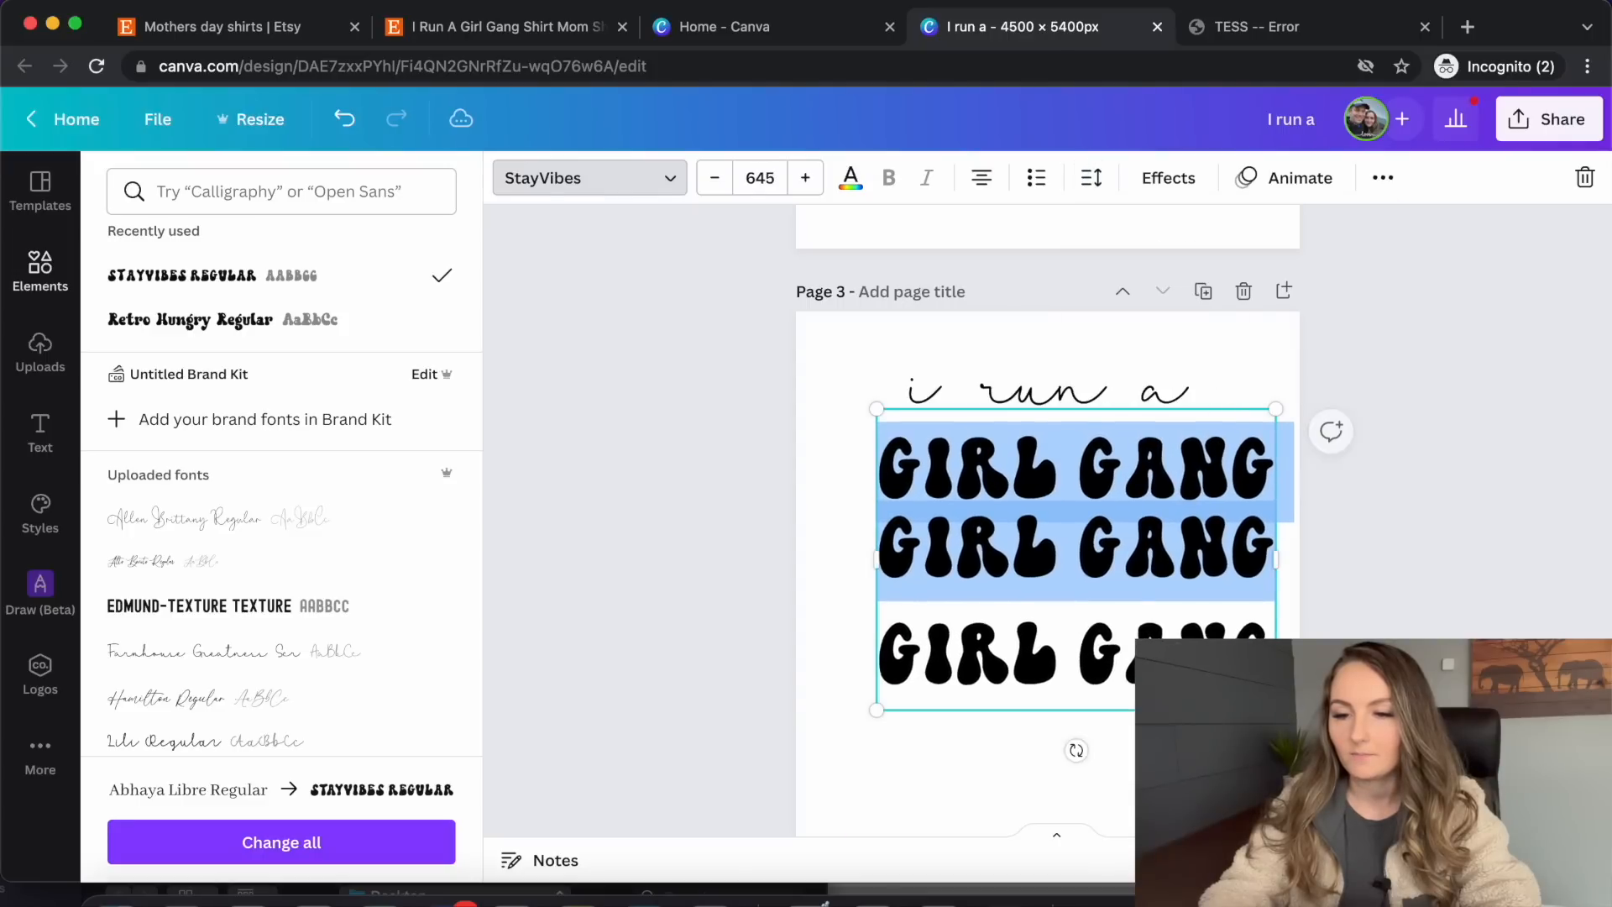
Join the third "girl gang" line to the second and break it again so all three lines are evenly spaced
{"action": "left_click", "coordinate": [1139, 586]}
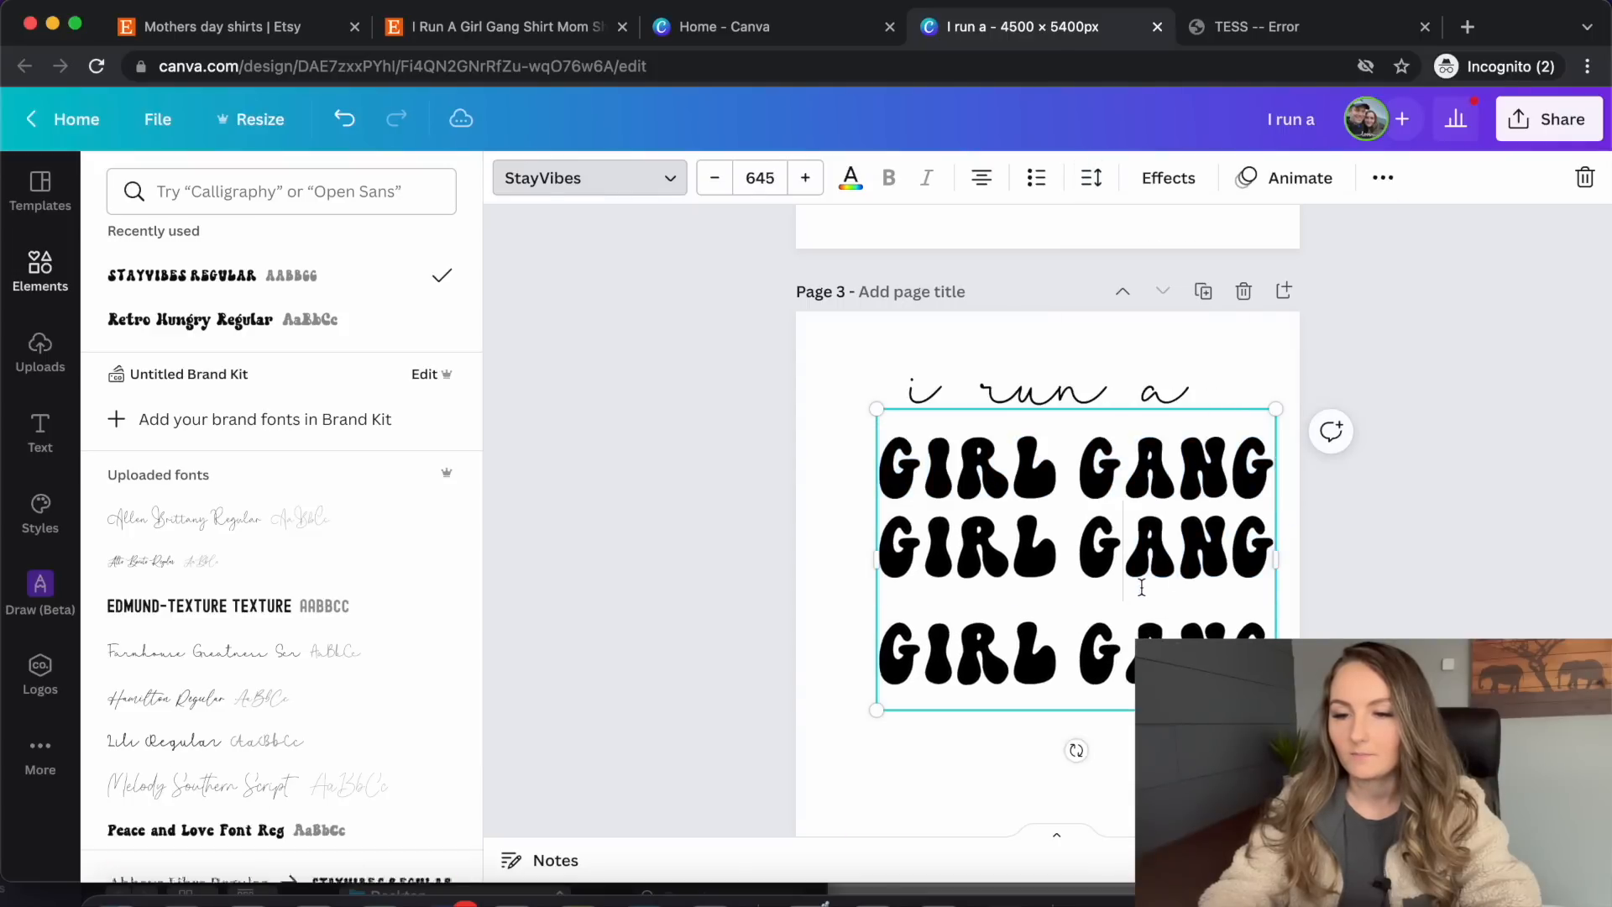
{"action": "left_click", "coordinate": [883, 657]}
{"action": "key", "text": "BackSpace"}
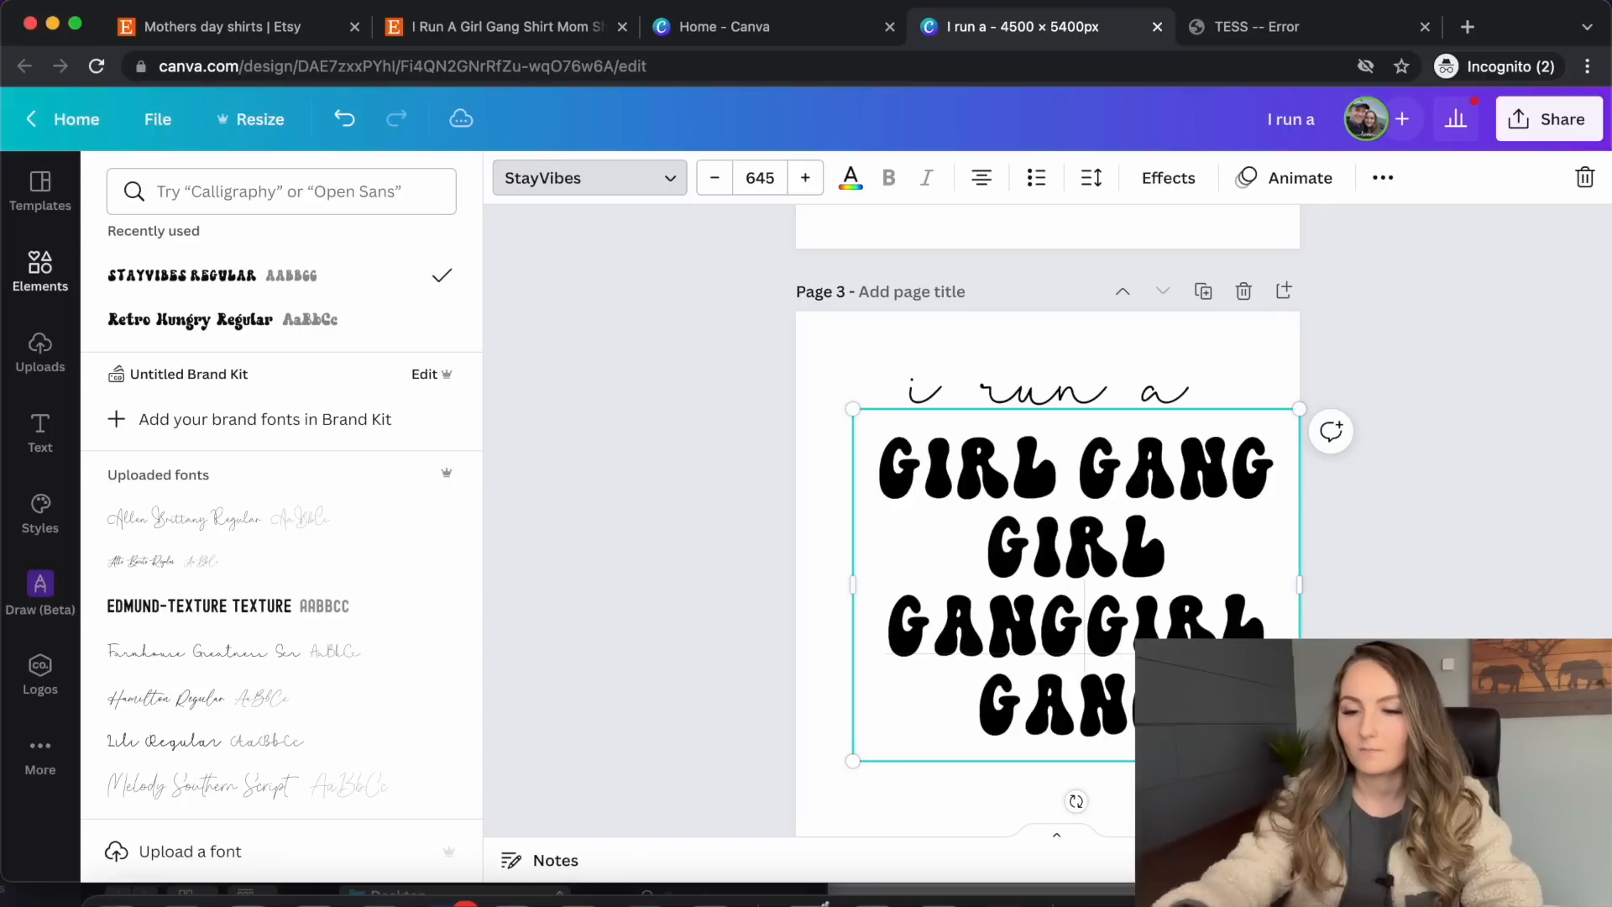
{"action": "key", "text": "Return"}
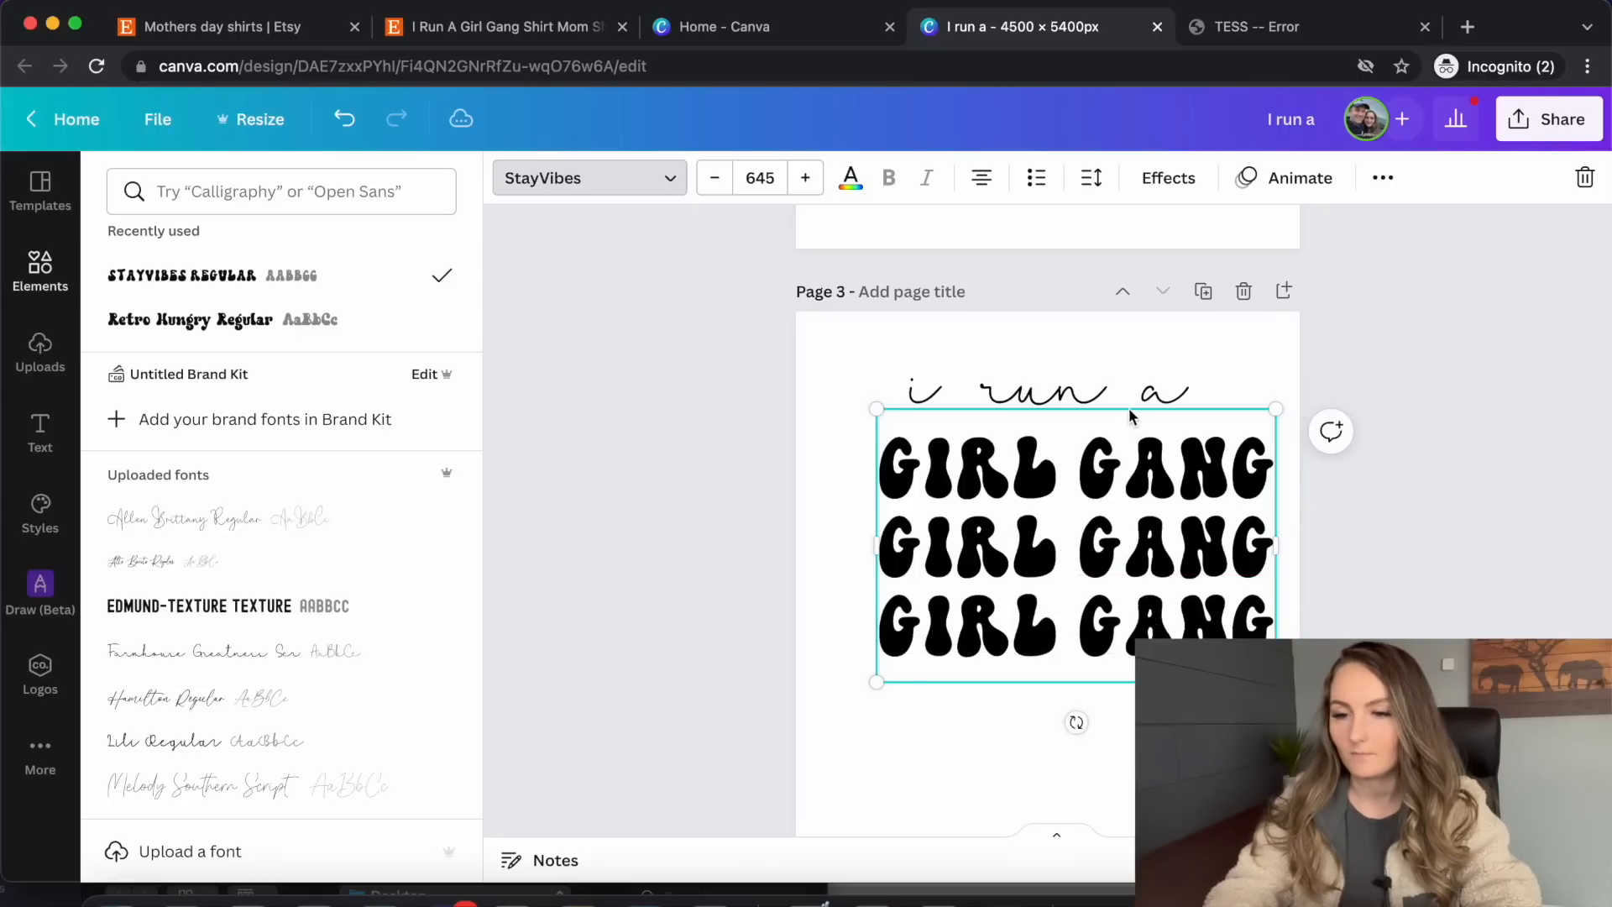
Centre the "girl gang" block horizontally on page 3 and move "i run a" down closer to it
{"action": "left_click_drag", "start_coordinate": [1131, 409], "coordinate": [1100, 407]}
{"action": "left_click", "coordinate": [1139, 465]}
{"action": "left_click_drag", "start_coordinate": [1113, 403], "coordinate": [1113, 403]}
{"action": "left_click", "coordinate": [1097, 369]}
{"action": "left_click_drag", "start_coordinate": [1096, 369], "coordinate": [1096, 385]}
{"action": "left_click", "coordinate": [1159, 484]}
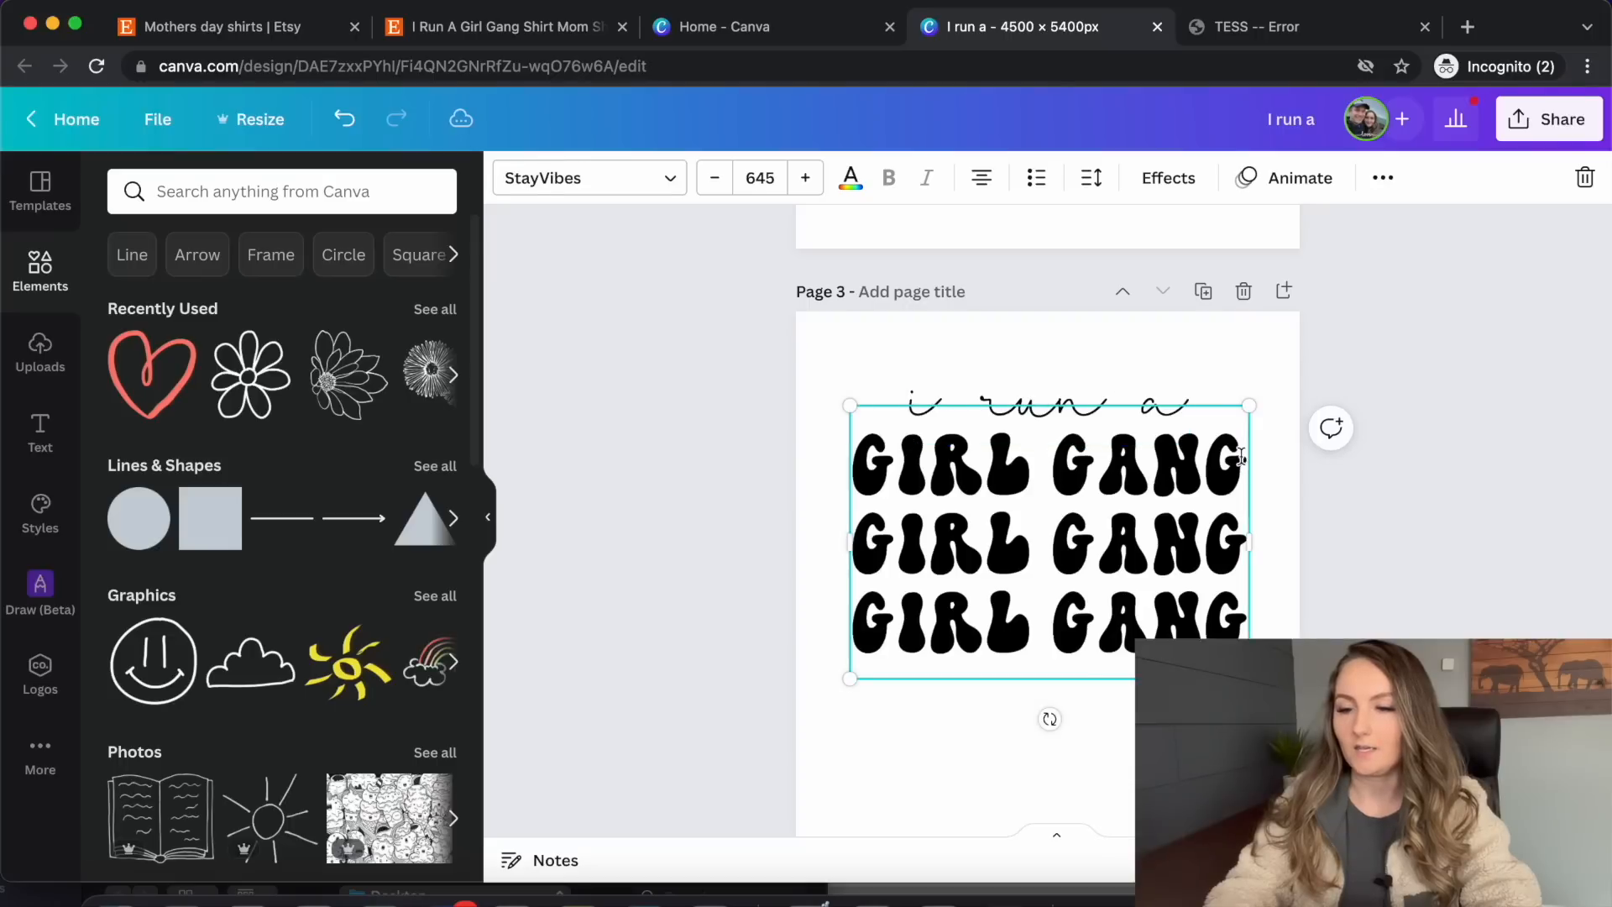
Recolour the first "girl gang" line on page 3 with the darkest pink from the brand colour palette
{"action": "left_click_drag", "start_coordinate": [1241, 462], "coordinate": [834, 470]}
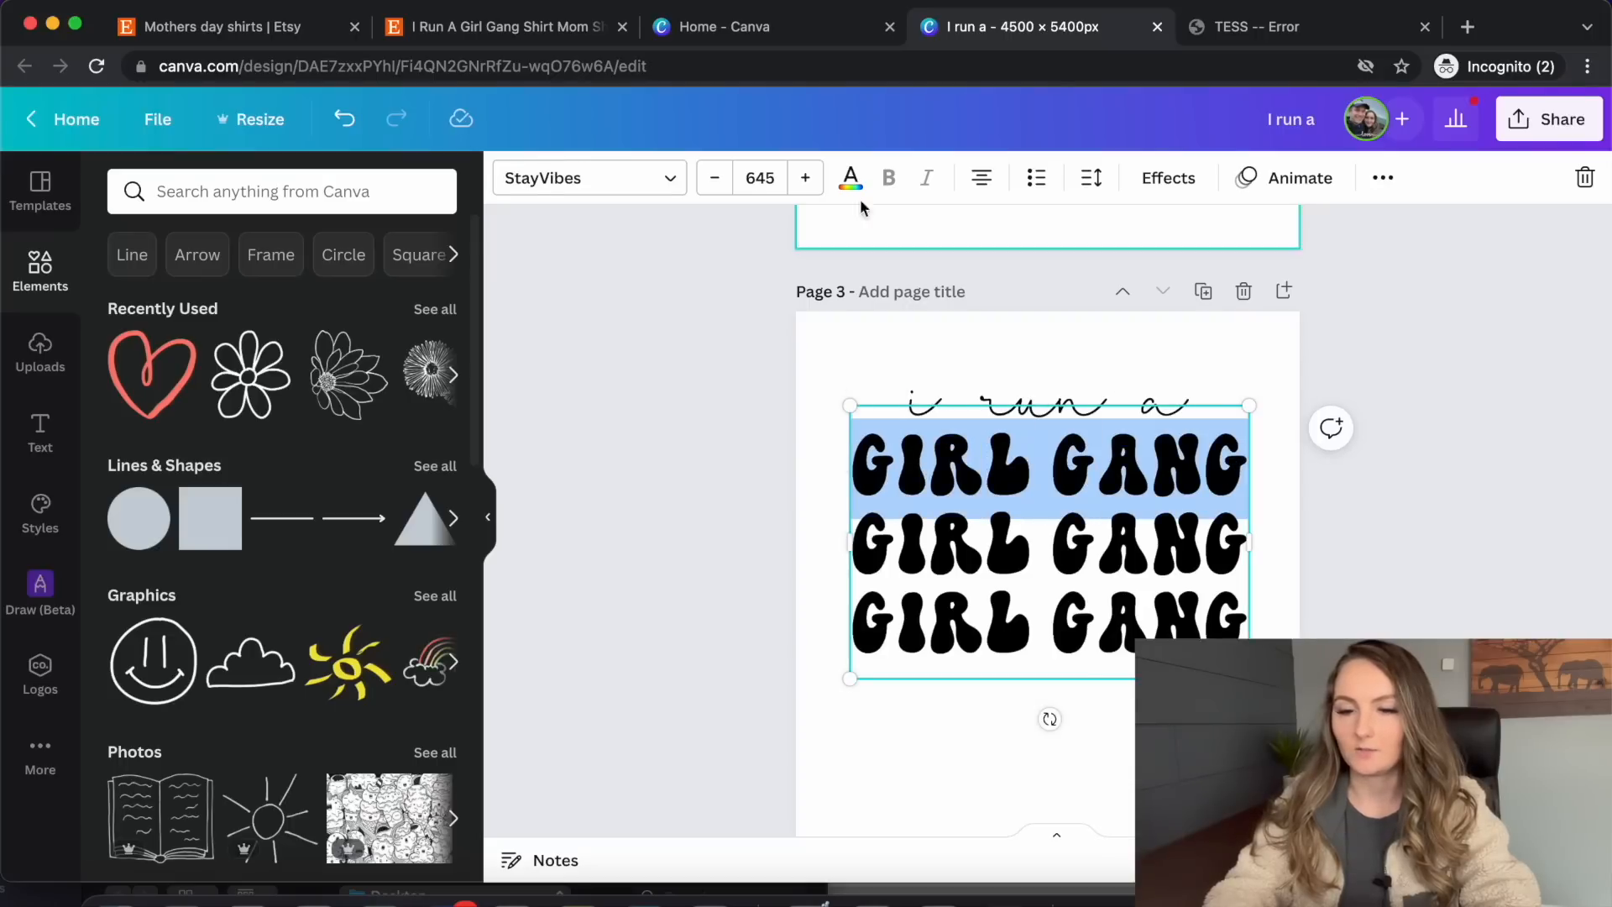
{"action": "left_click", "coordinate": [850, 178]}
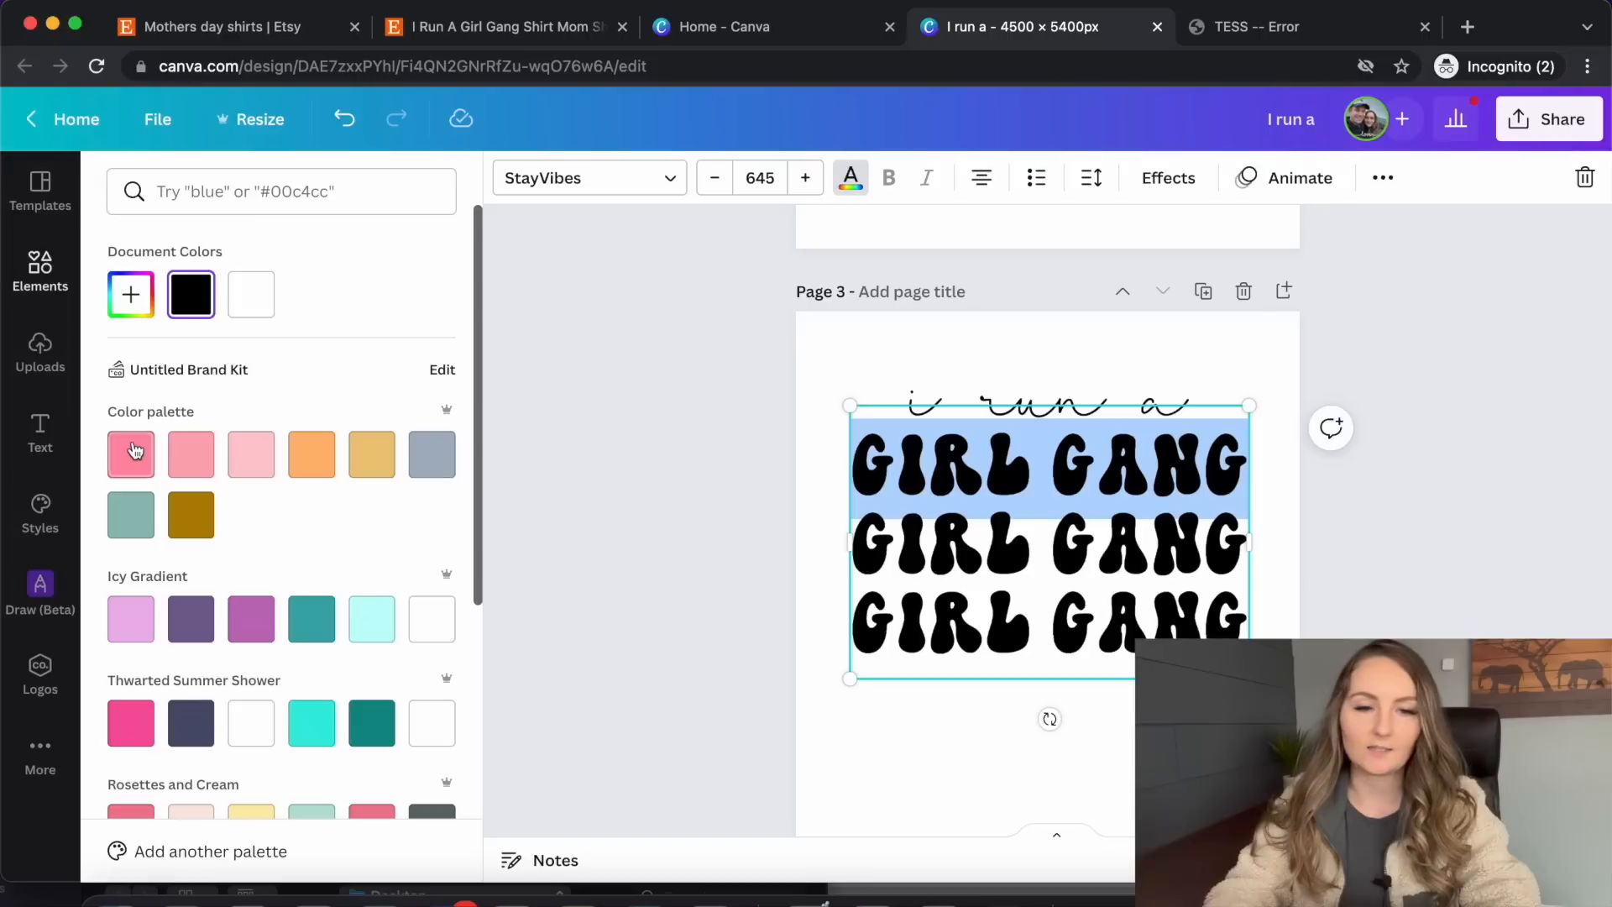
{"action": "scroll", "coordinate": [176, 609], "scroll_direction": "down", "scroll_amount": 4}
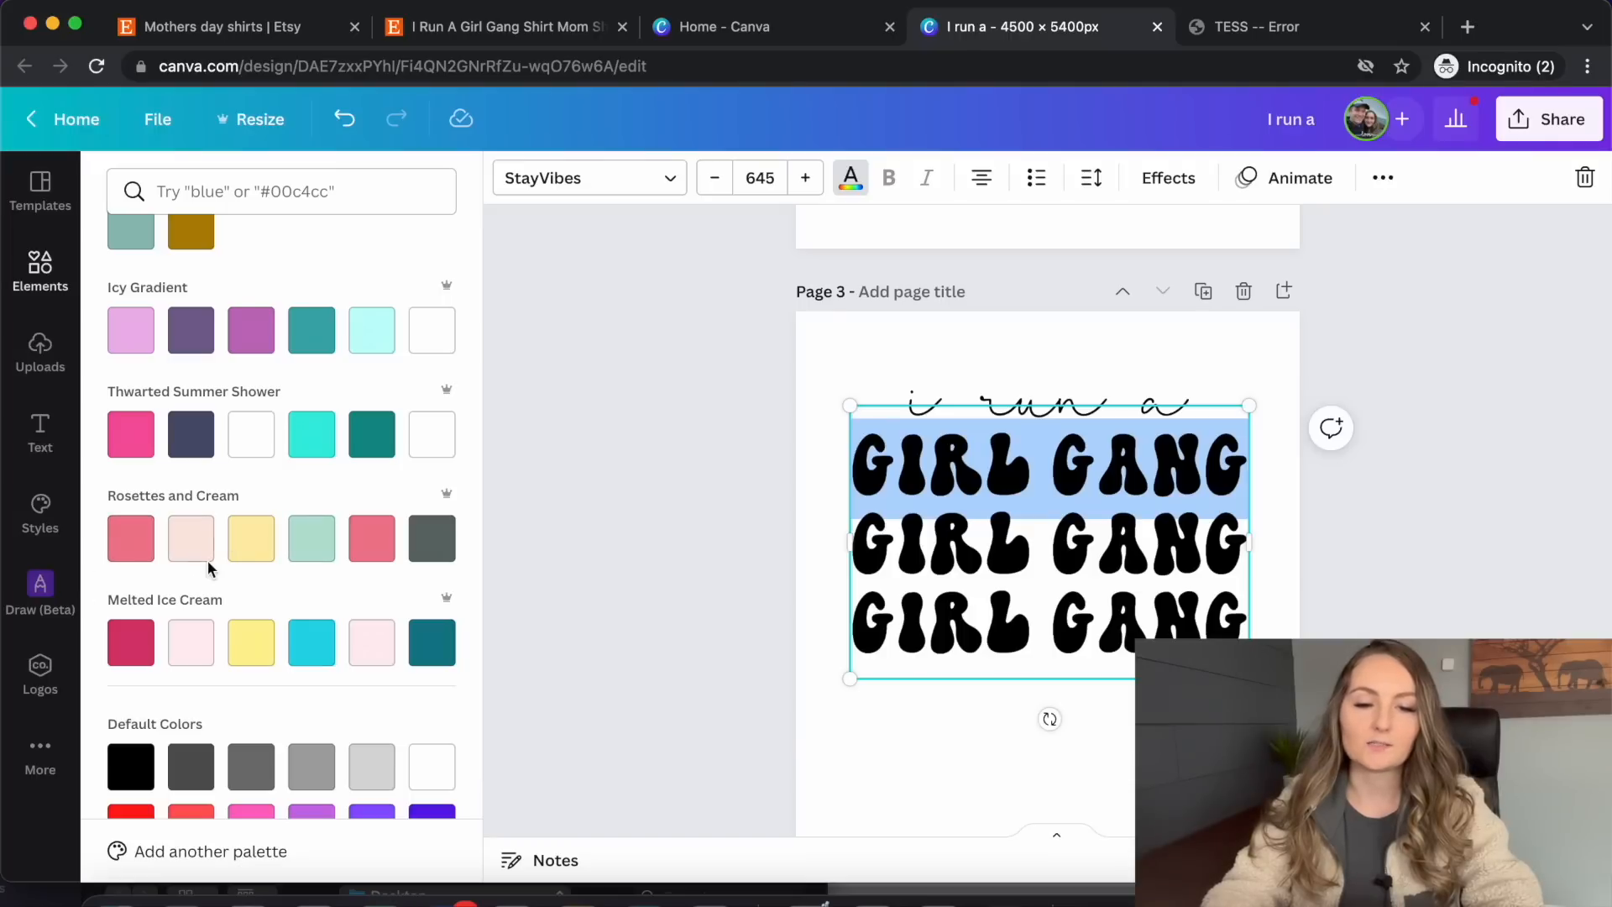
{"action": "scroll", "coordinate": [192, 546], "scroll_direction": "down", "scroll_amount": 1}
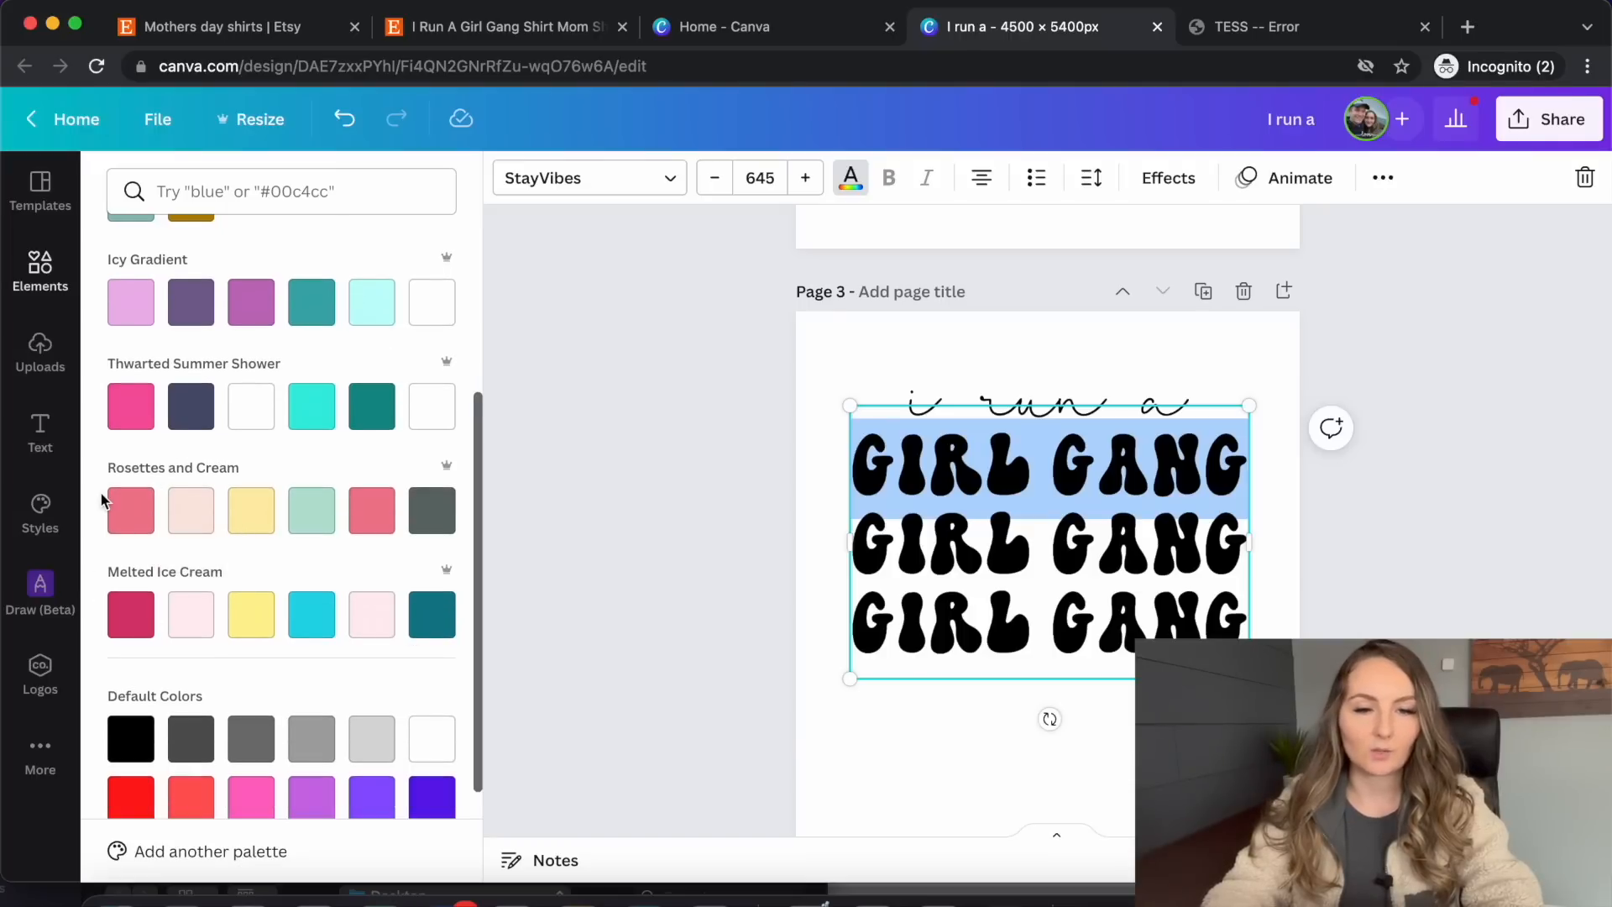
{"action": "scroll", "coordinate": [105, 496], "scroll_direction": "up", "scroll_amount": 5}
{"action": "left_click", "coordinate": [131, 472]}
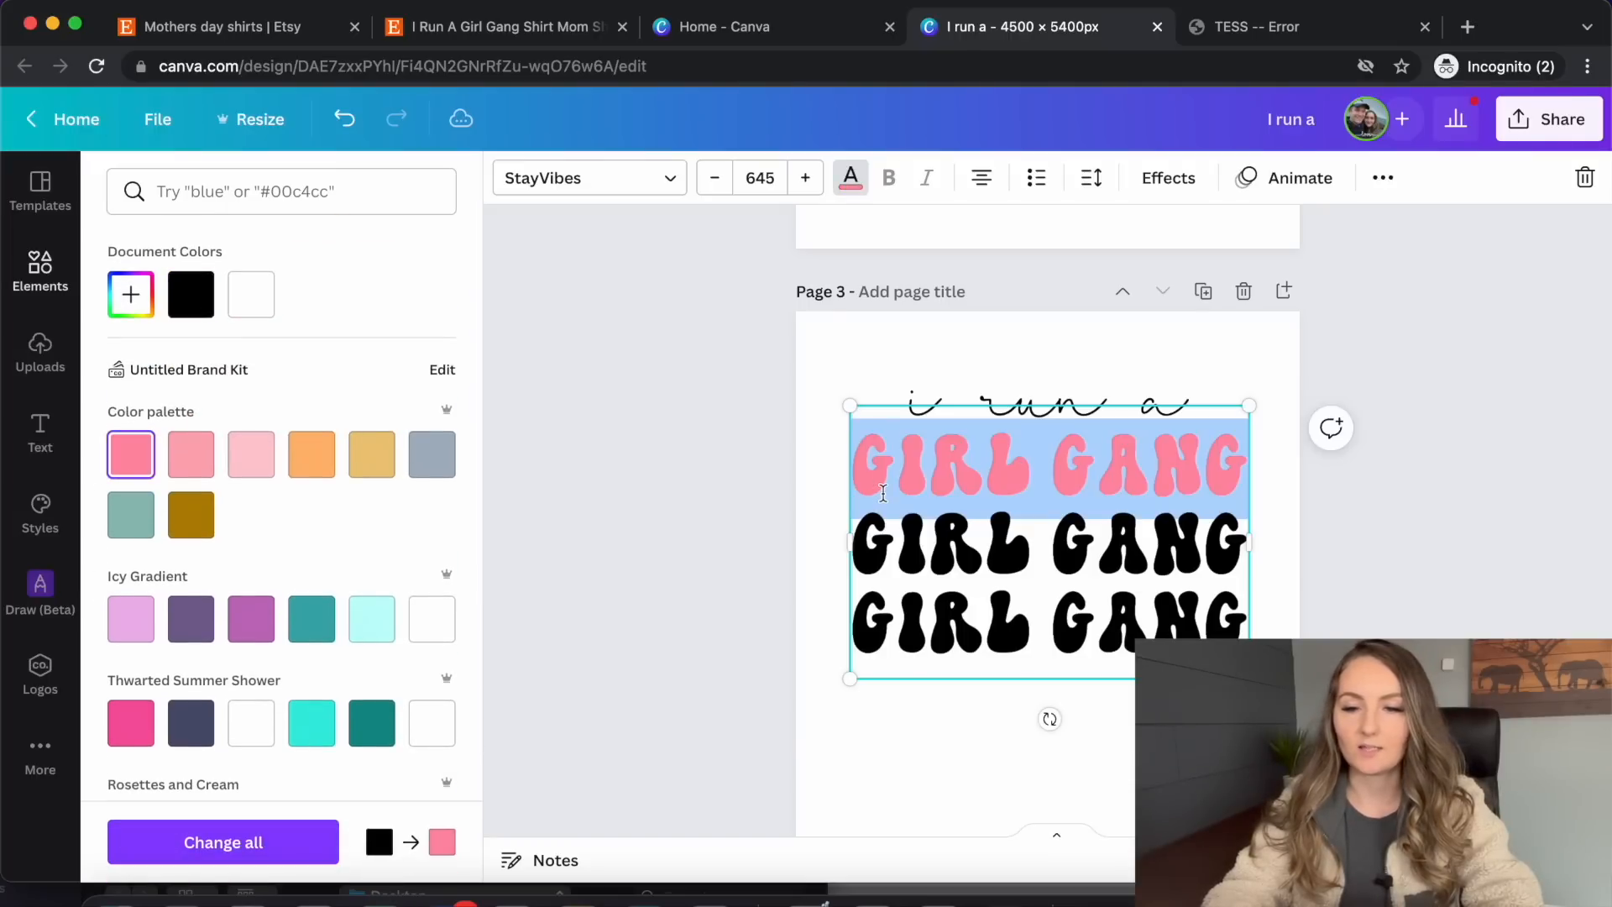
Recolour the second "girl gang" line with the palette's medium pink and the third line with its lightest pink
{"action": "left_click", "coordinate": [1164, 548]}
{"action": "triple_click", "coordinate": [1165, 548]}
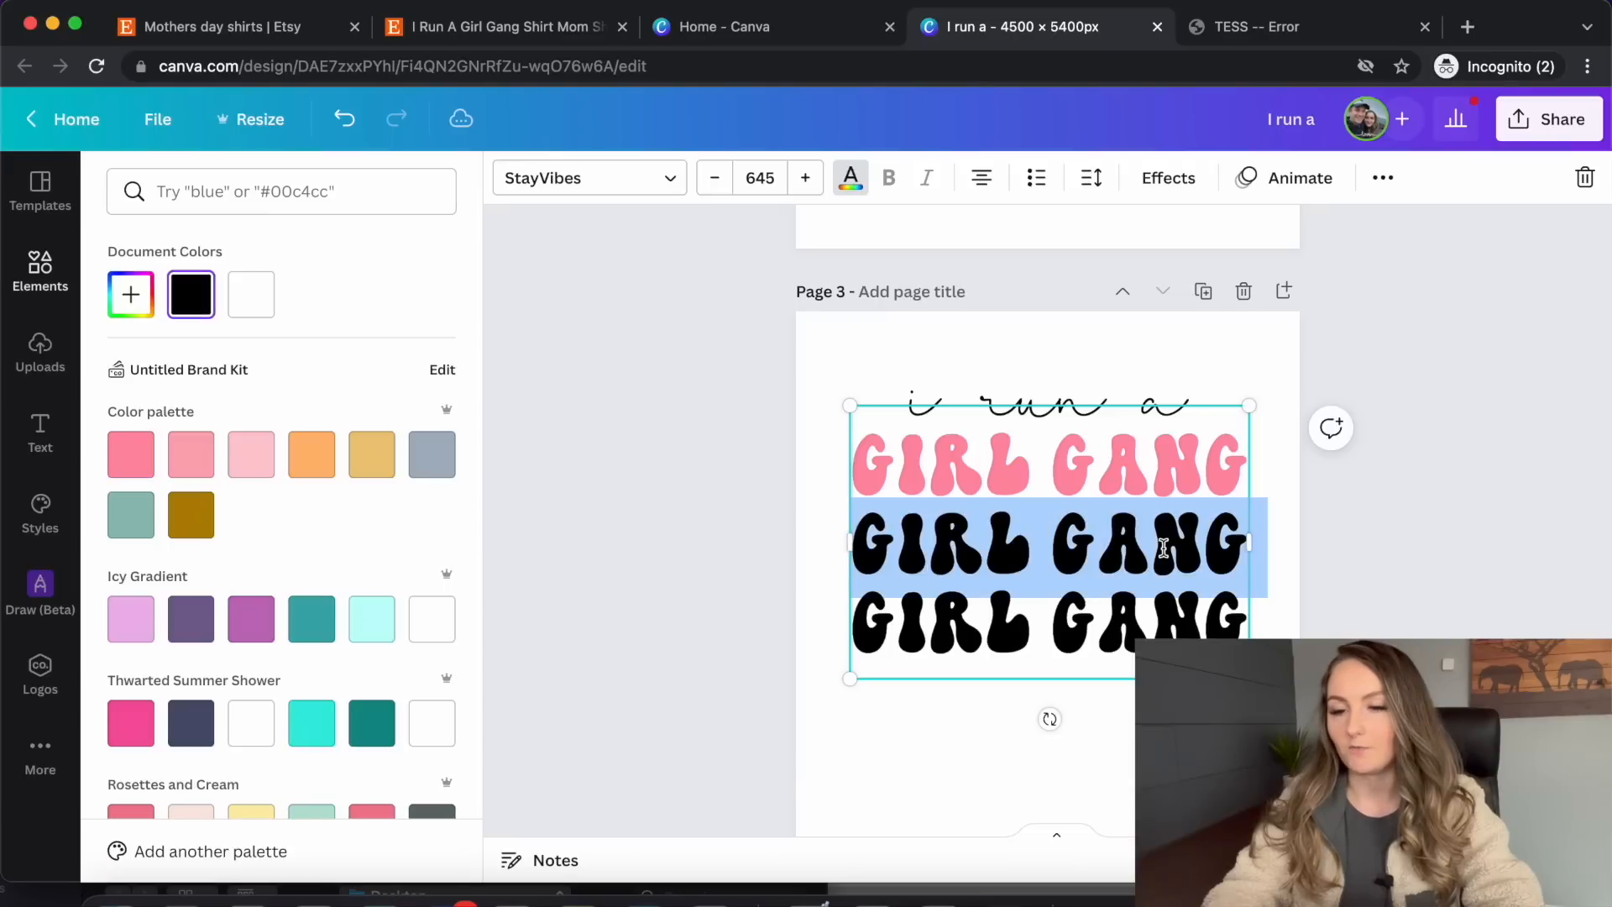
{"action": "left_click", "coordinate": [191, 454]}
{"action": "left_click", "coordinate": [1064, 646]}
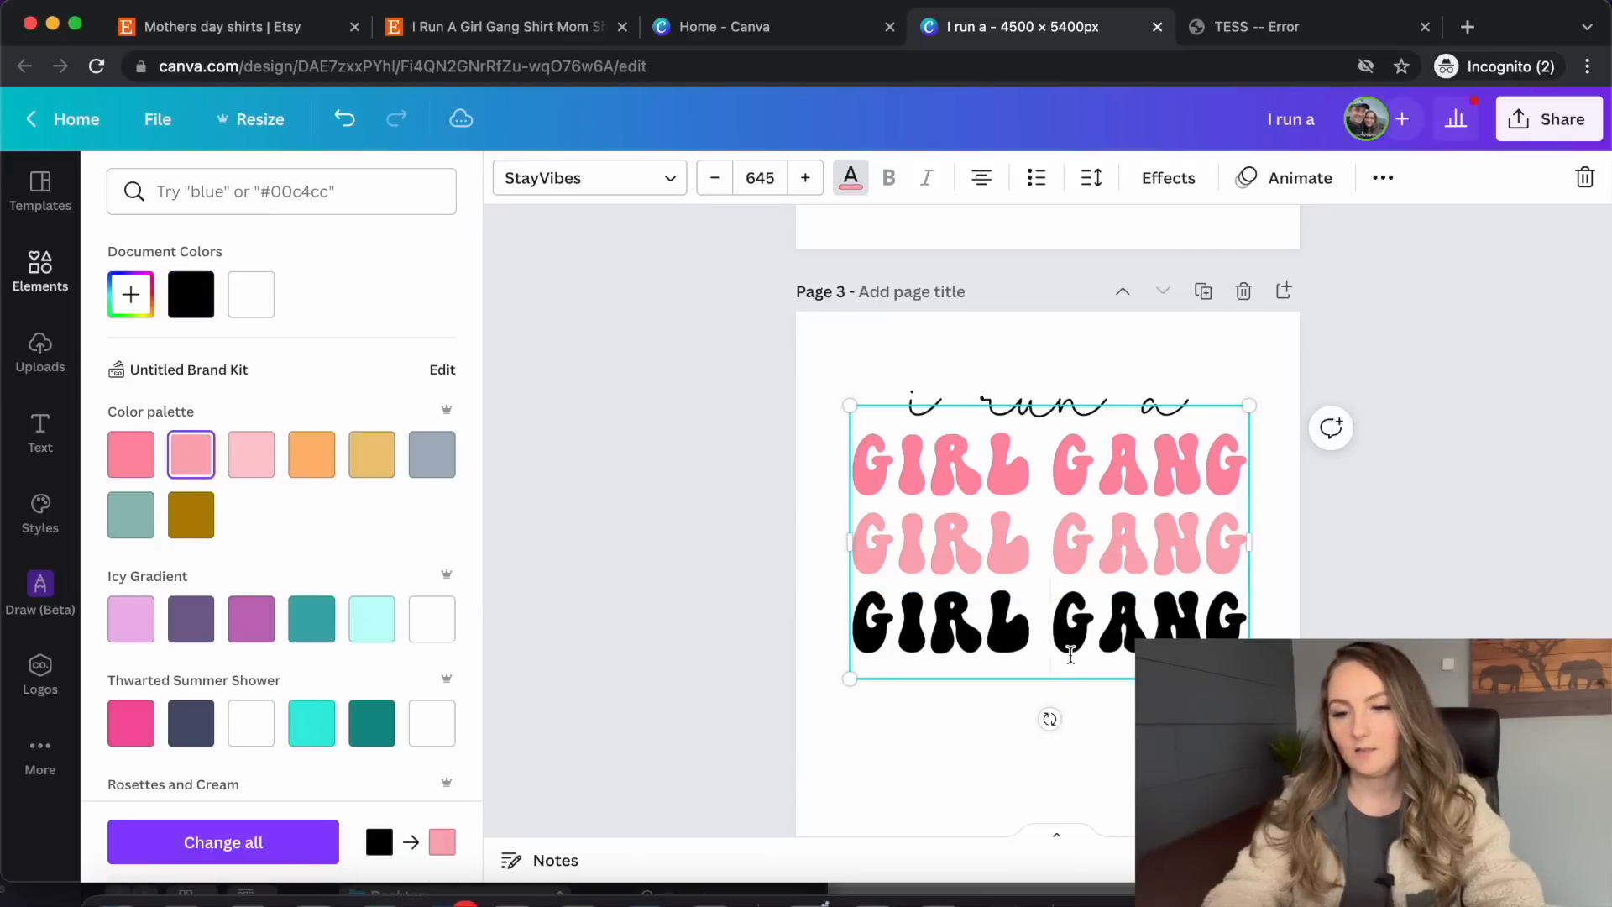
{"action": "triple_click", "coordinate": [1065, 647]}
{"action": "left_click", "coordinate": [251, 455]}
{"action": "left_click", "coordinate": [684, 471]}
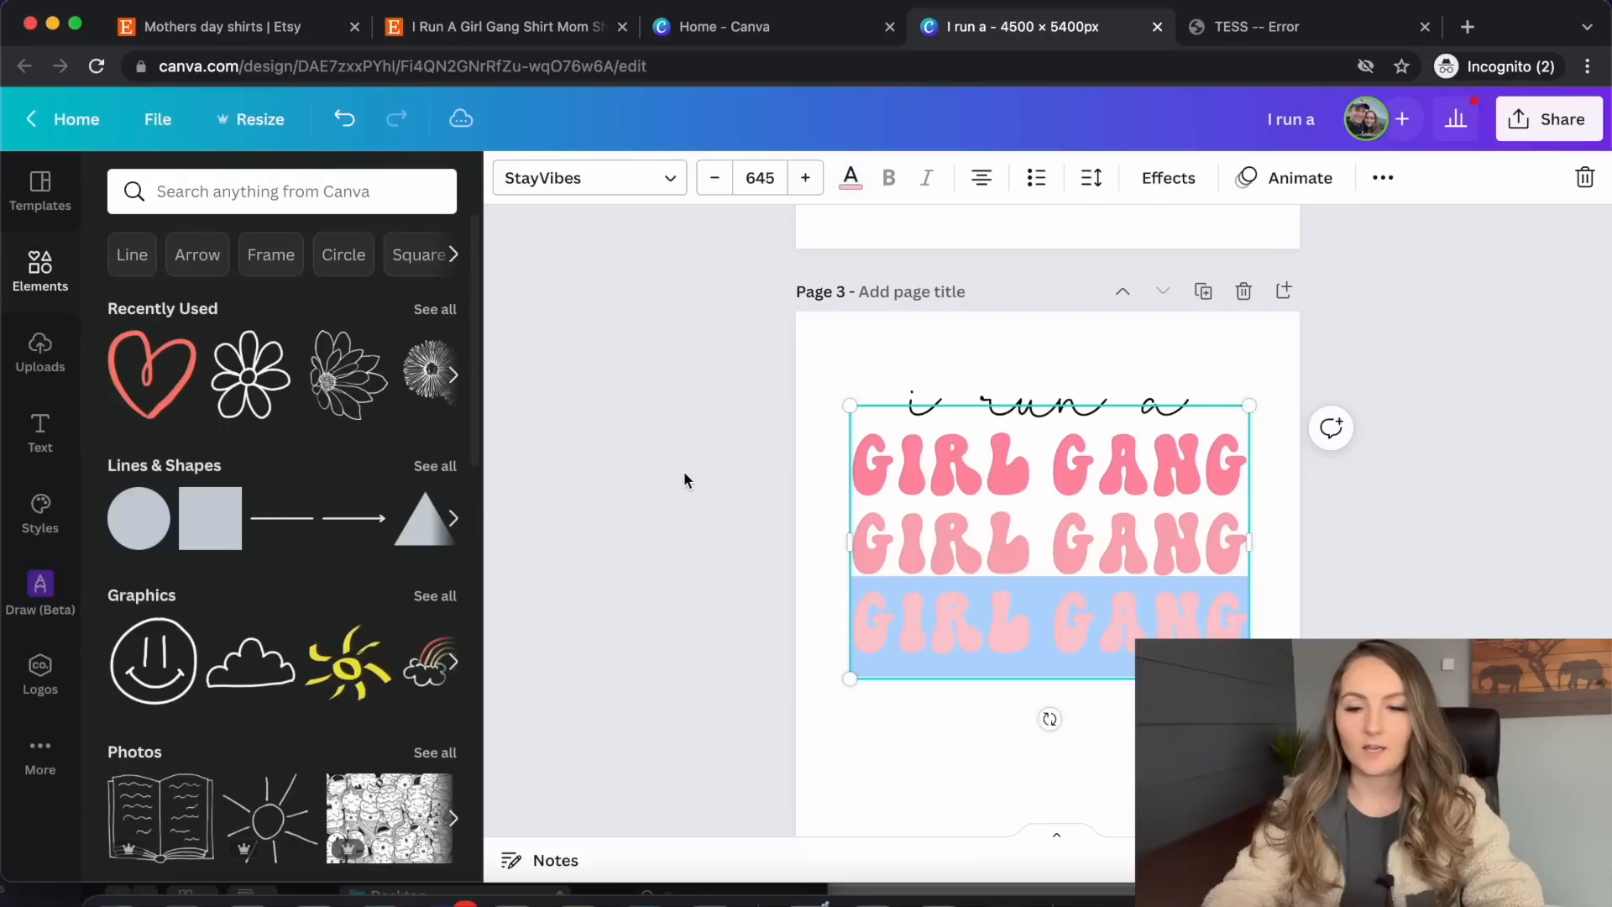
{"action": "left_click", "coordinate": [1354, 586]}
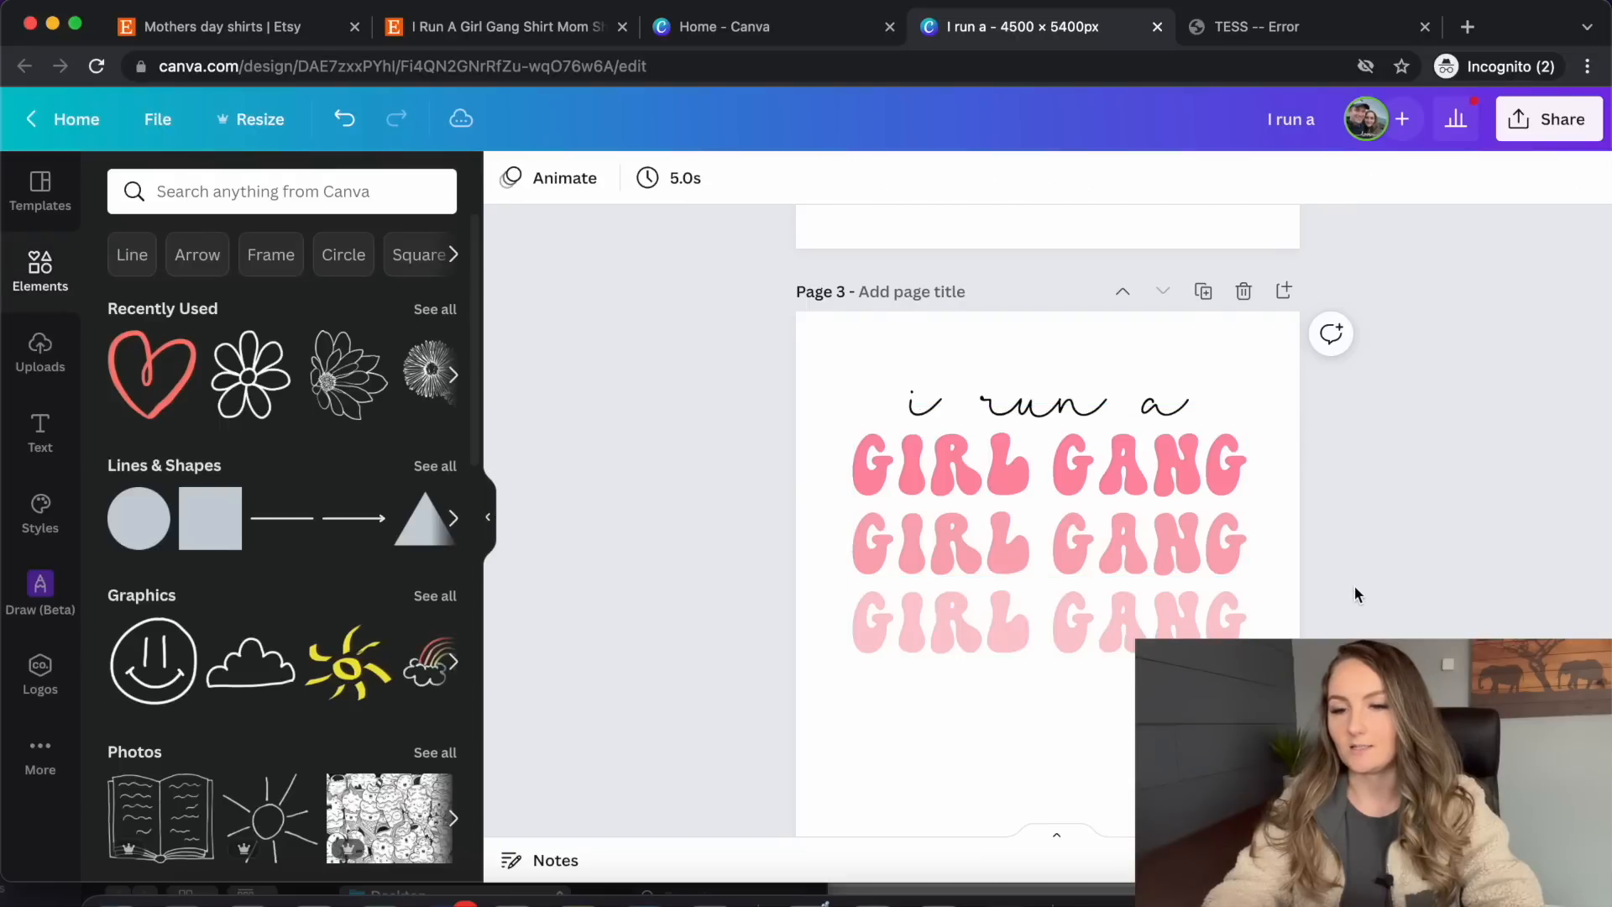
Download all three pages of the shirt design as PNG files at 4500 × 5400 px with a transparent background
{"action": "scroll", "coordinate": [1354, 587], "scroll_direction": "up", "scroll_amount": 3}
{"action": "scroll", "coordinate": [1354, 586], "scroll_direction": "up", "scroll_amount": 4}
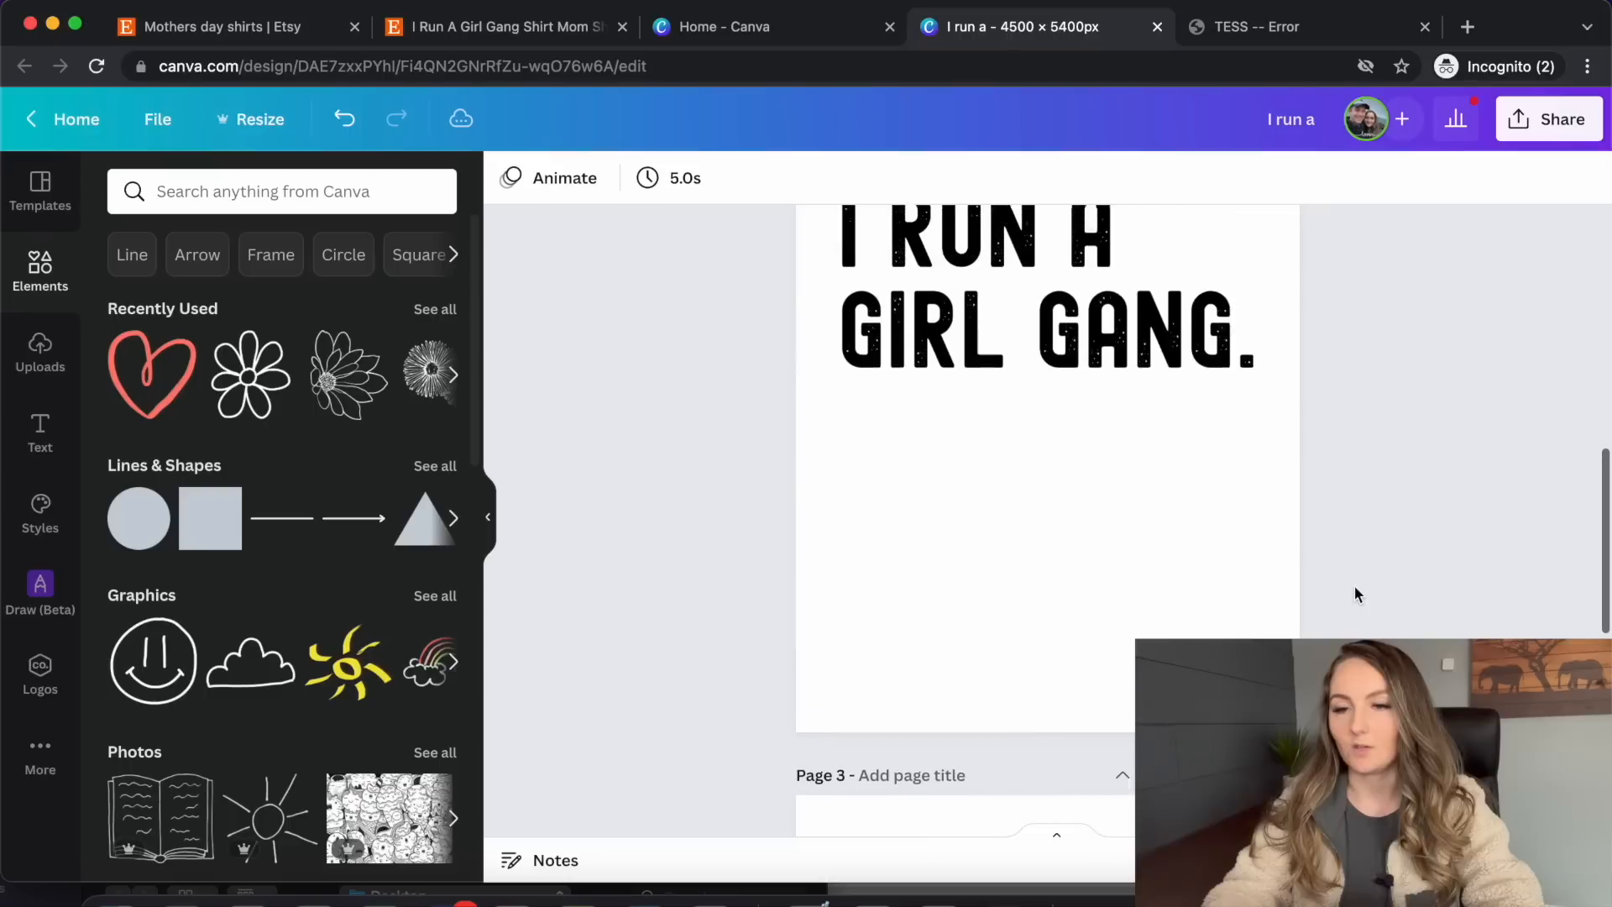
{"action": "scroll", "coordinate": [1354, 586], "scroll_direction": "up", "scroll_amount": 4}
{"action": "scroll", "coordinate": [1354, 587], "scroll_direction": "up", "scroll_amount": 5}
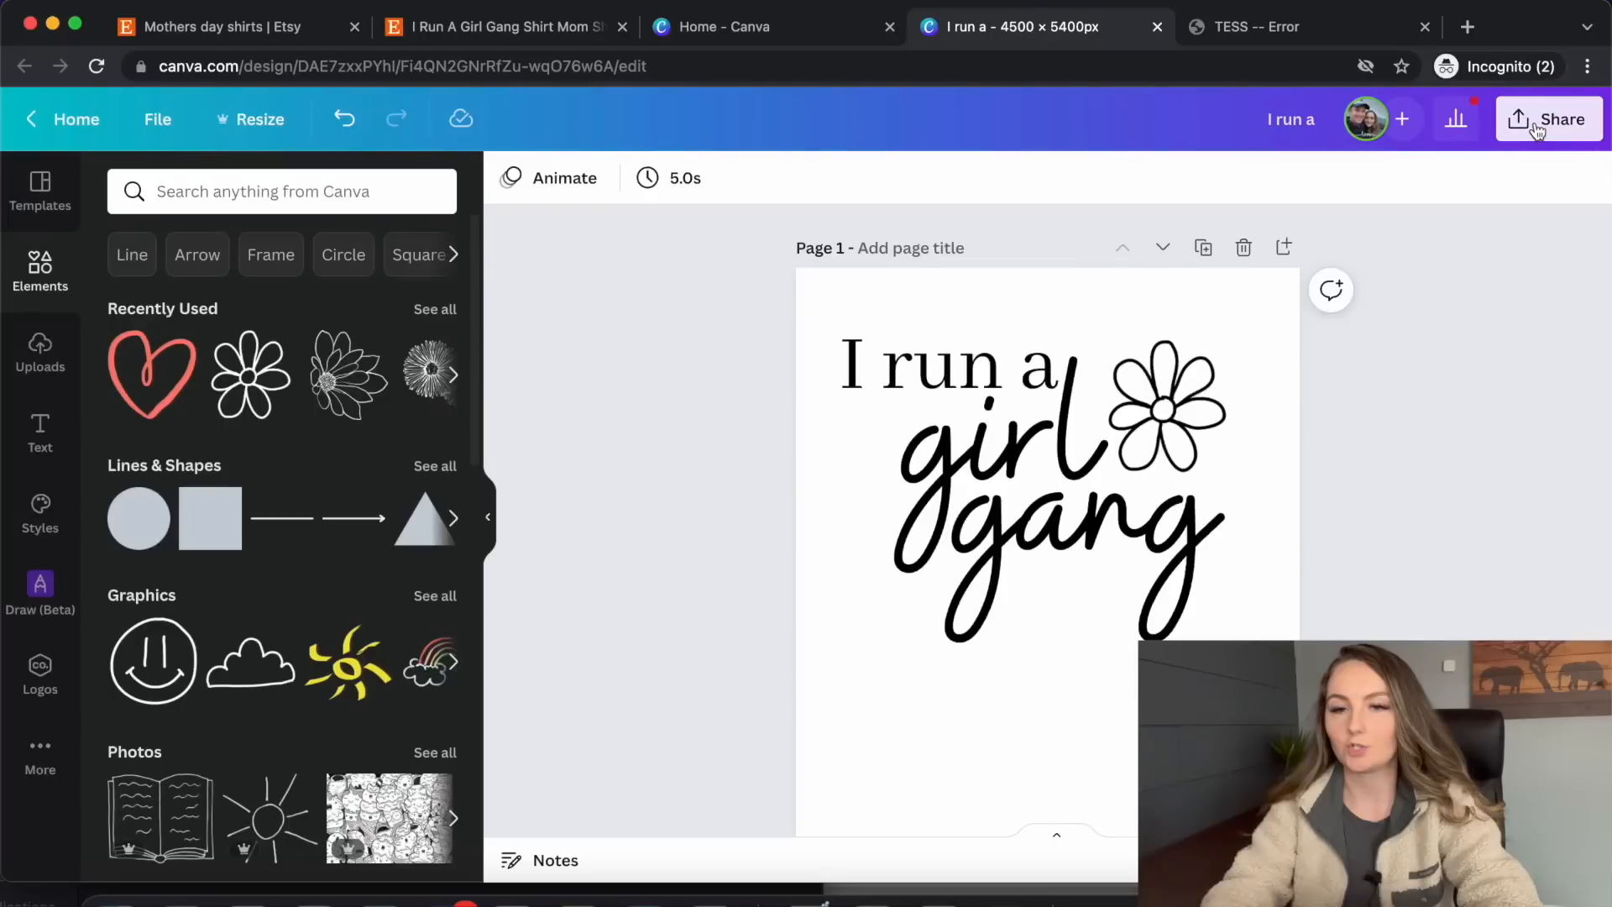
{"action": "left_click", "coordinate": [1549, 135]}
{"action": "left_click", "coordinate": [1226, 653]}
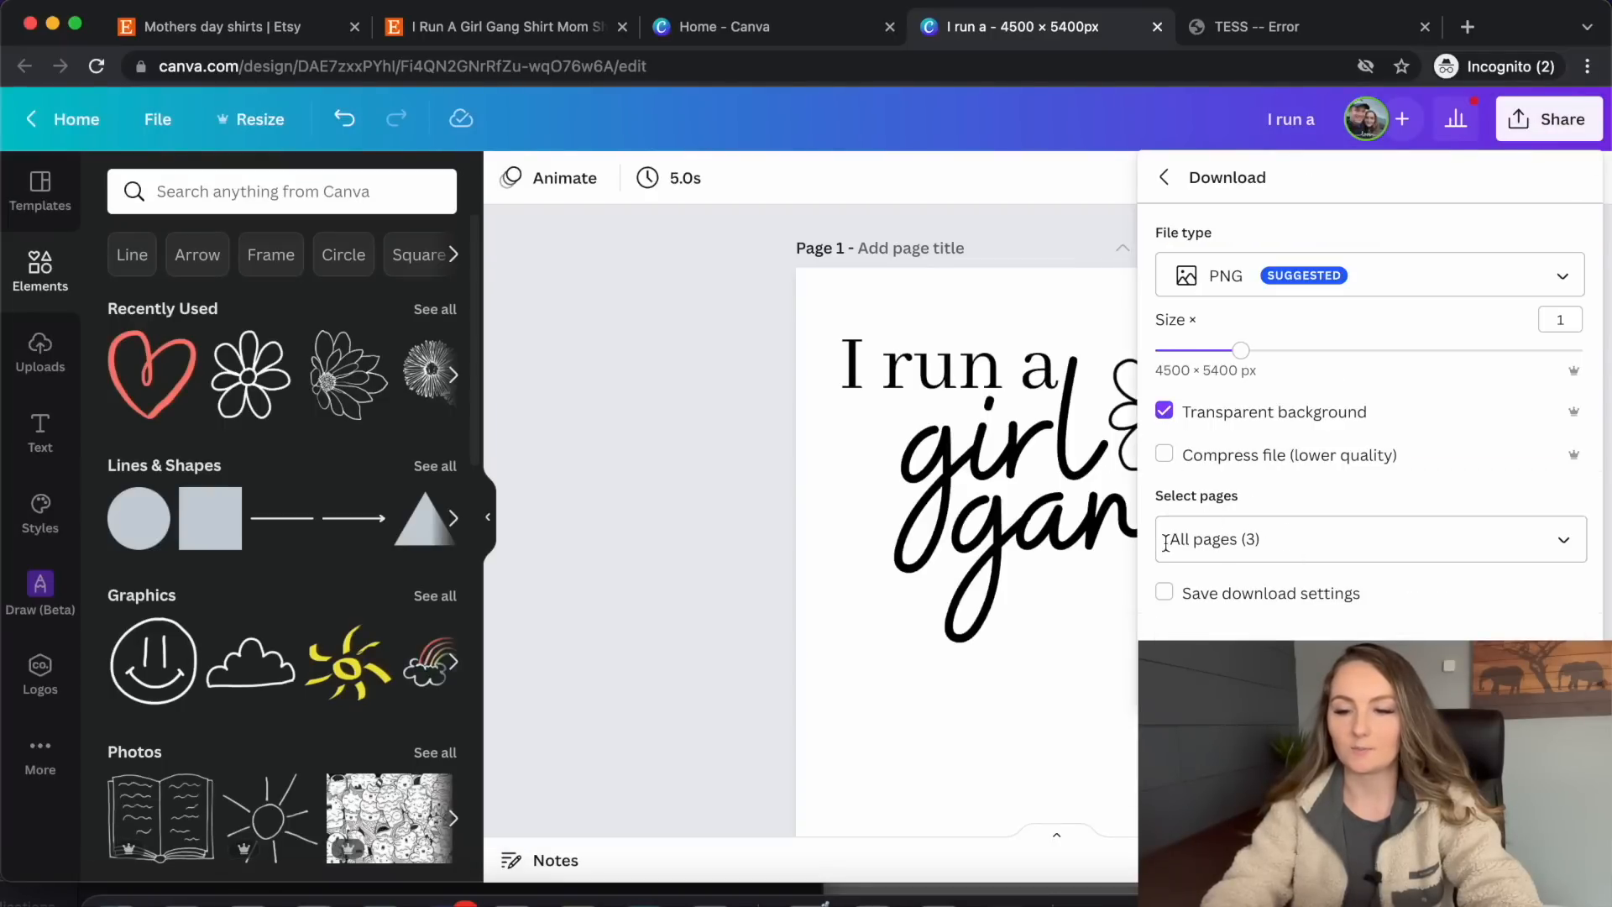
{"action": "left_click", "coordinate": [1227, 668]}
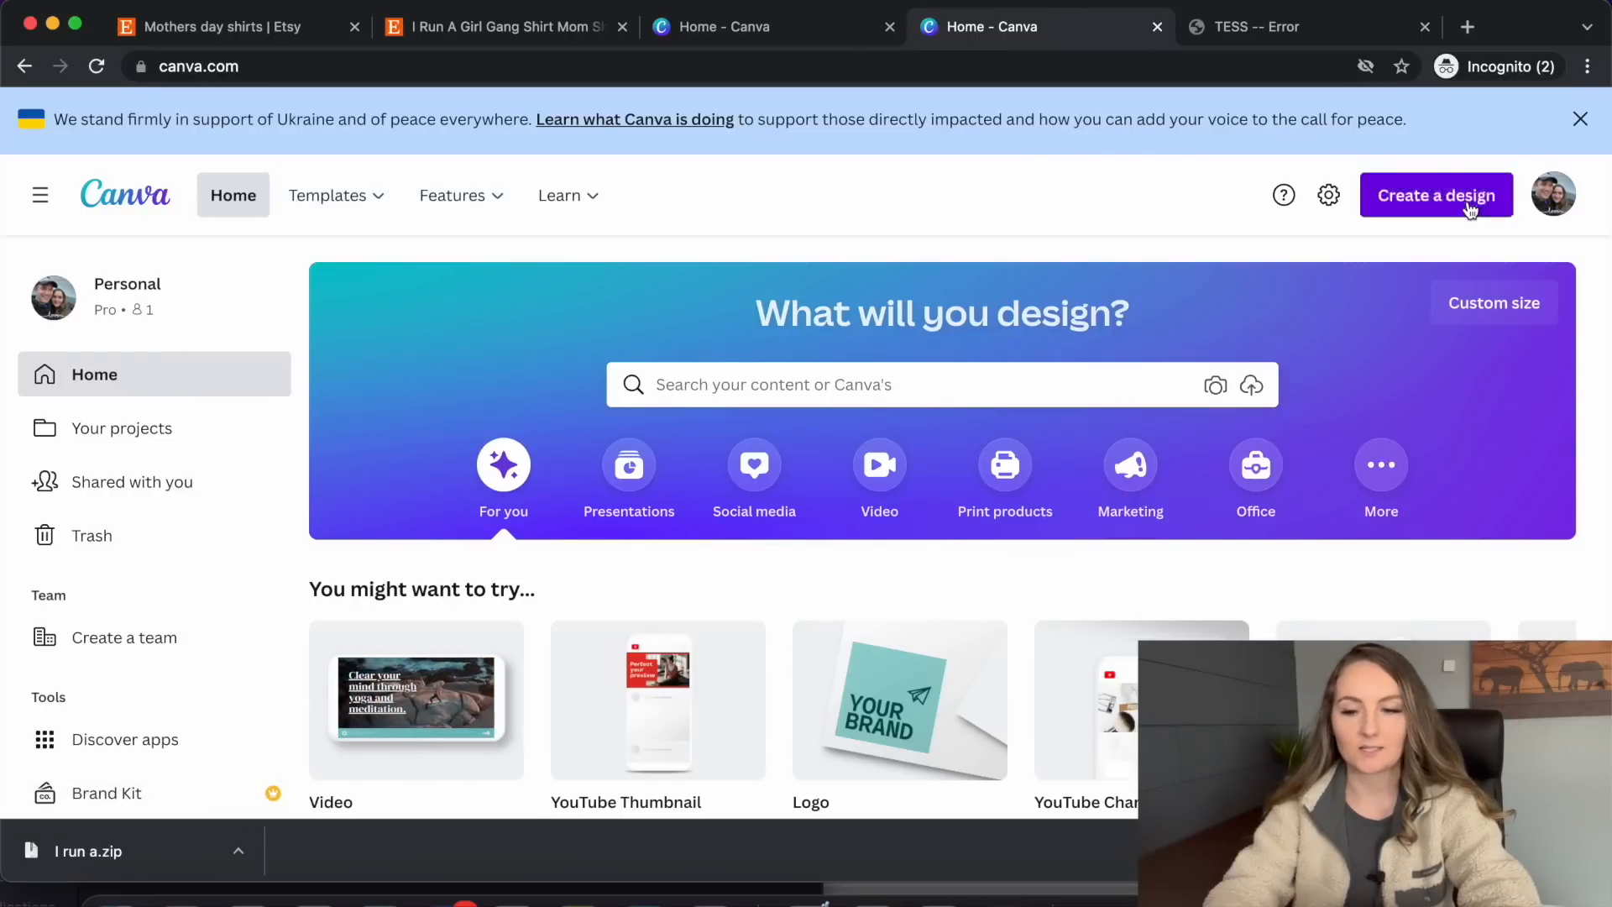
Create a new 2048 × 1864 px design from the white T-shirt mockup photo and add the downloaded 1.png to it
{"action": "left_click", "coordinate": [1470, 209]}
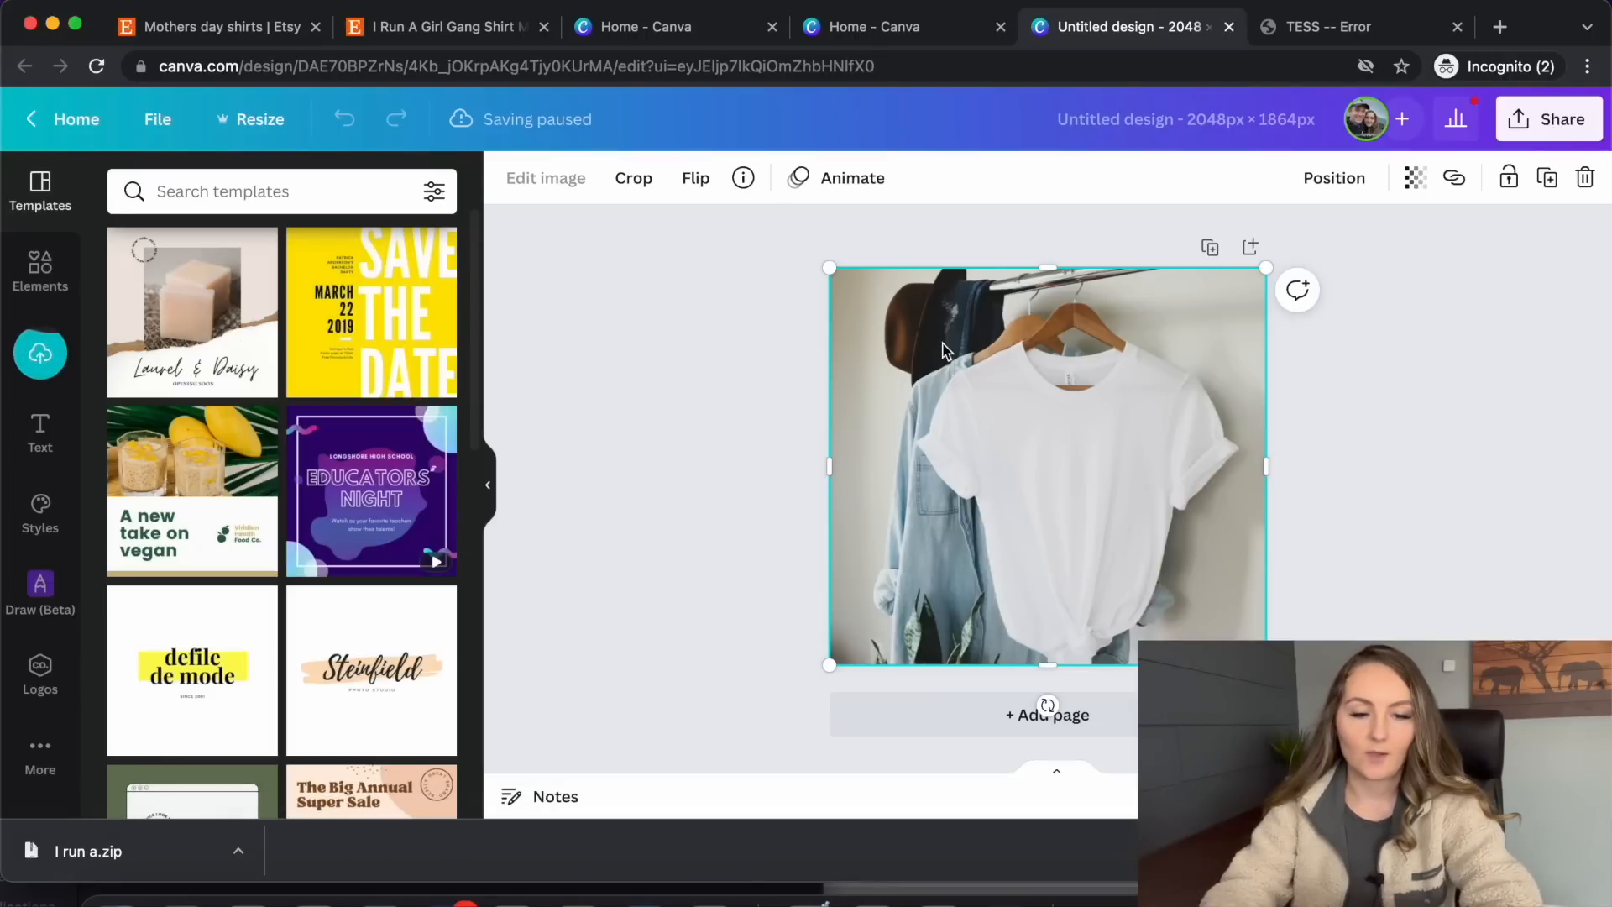
{"action": "left_click", "coordinate": [88, 850]}
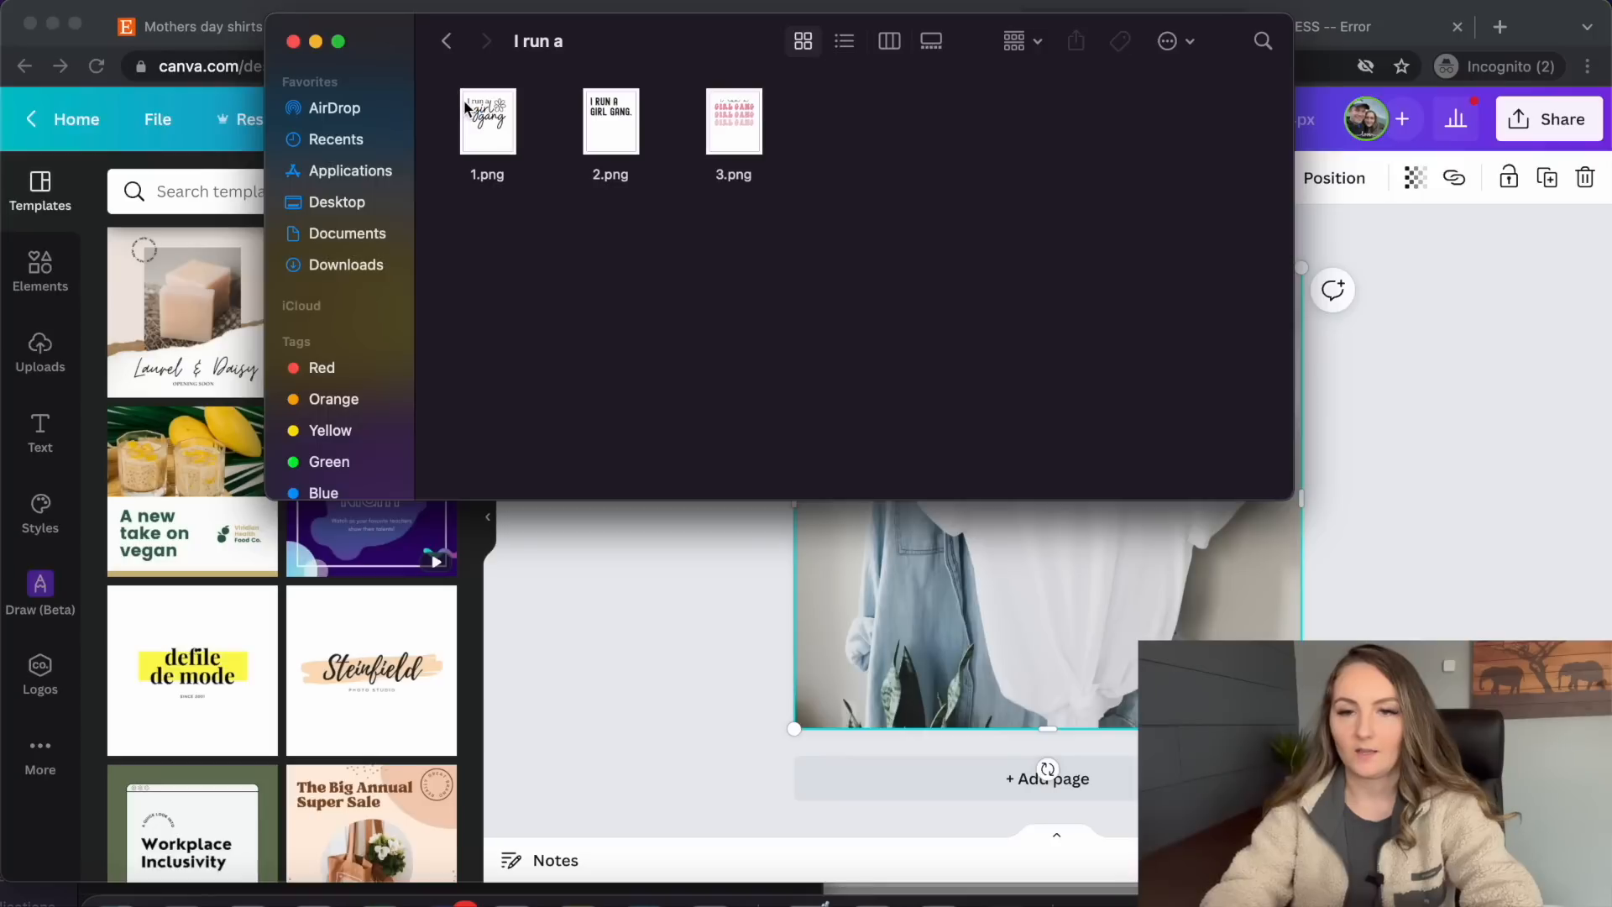
{"action": "left_click_drag", "start_coordinate": [988, 45], "coordinate": [778, 41]}
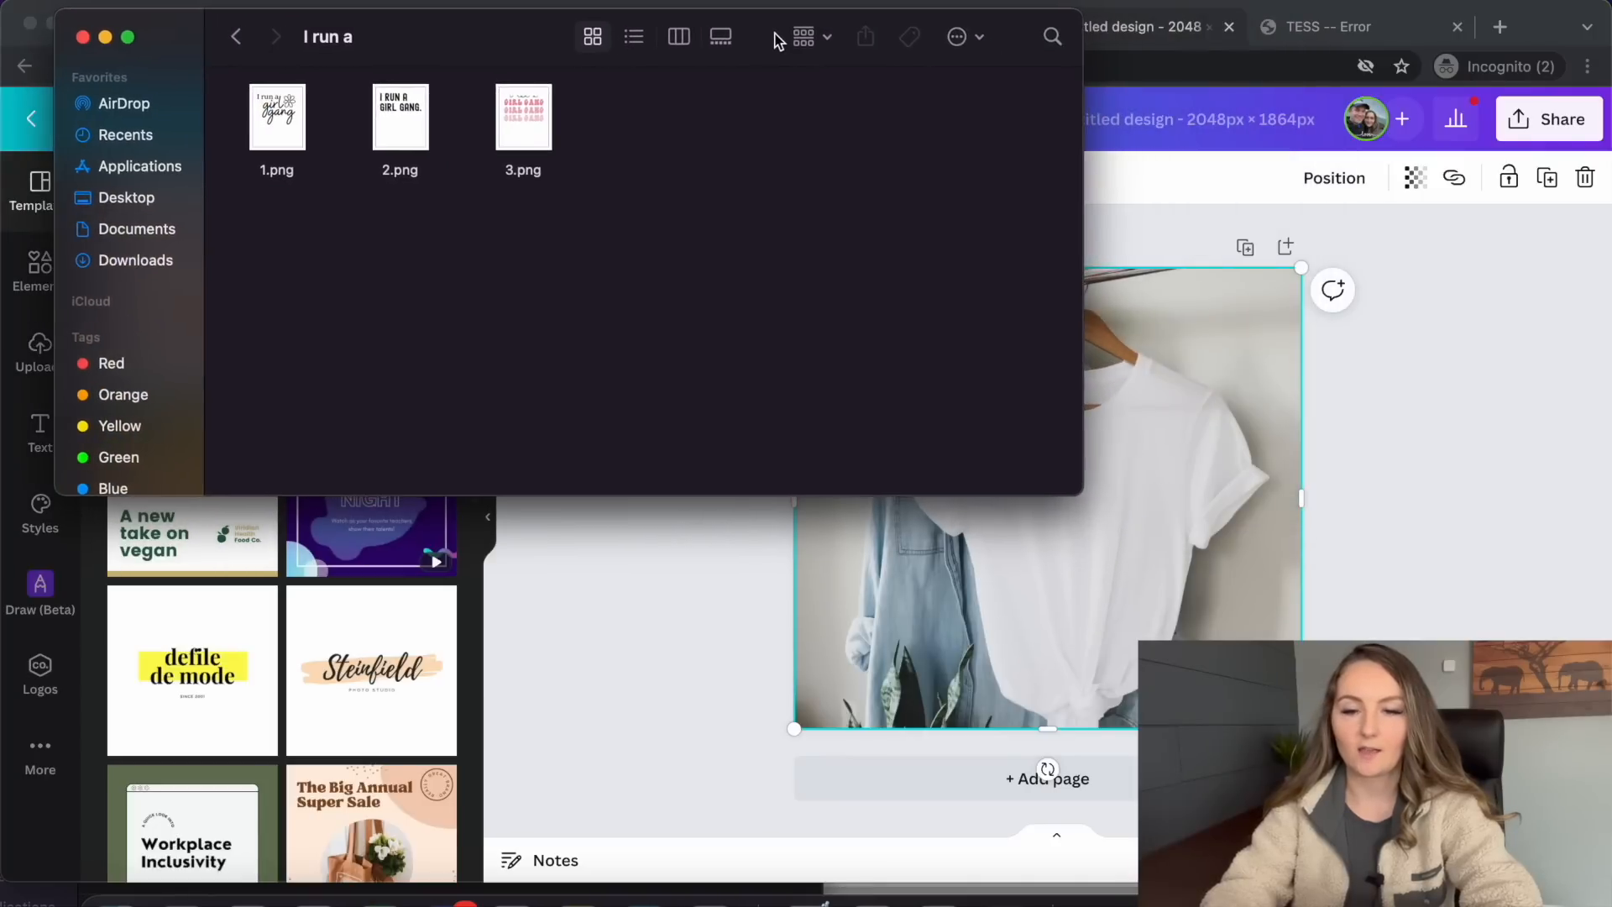
{"action": "left_click_drag", "start_coordinate": [275, 114], "coordinate": [1103, 559]}
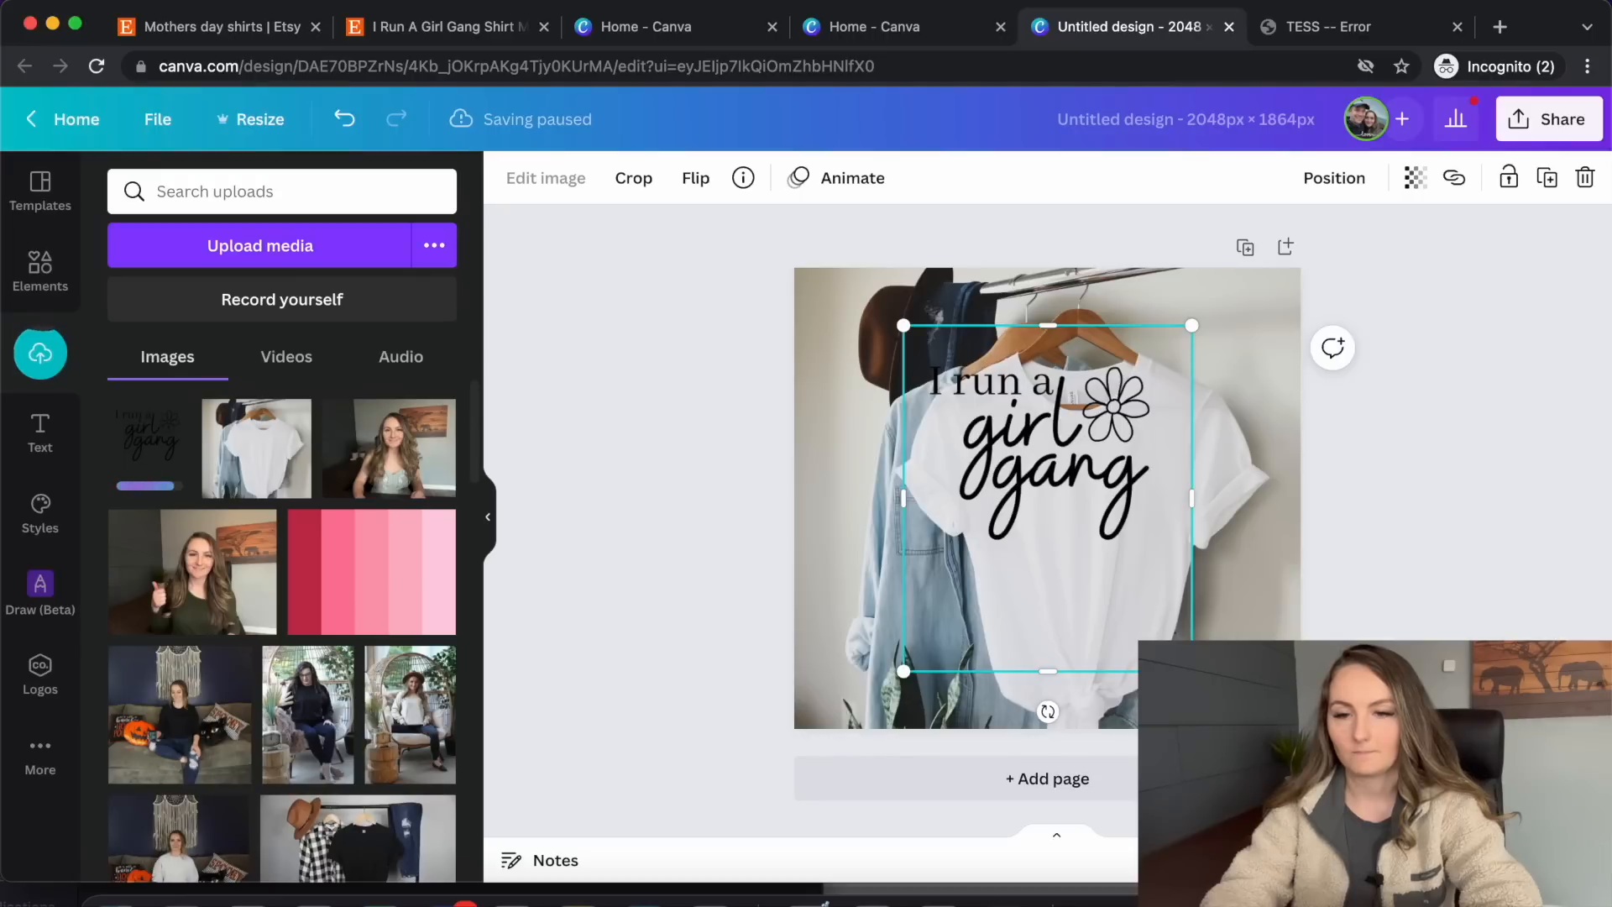
Shrink the "I run a girl gang" artwork and position it on the chest of the white T-shirt
{"action": "left_click_drag", "start_coordinate": [1191, 671], "coordinate": [1085, 550]}
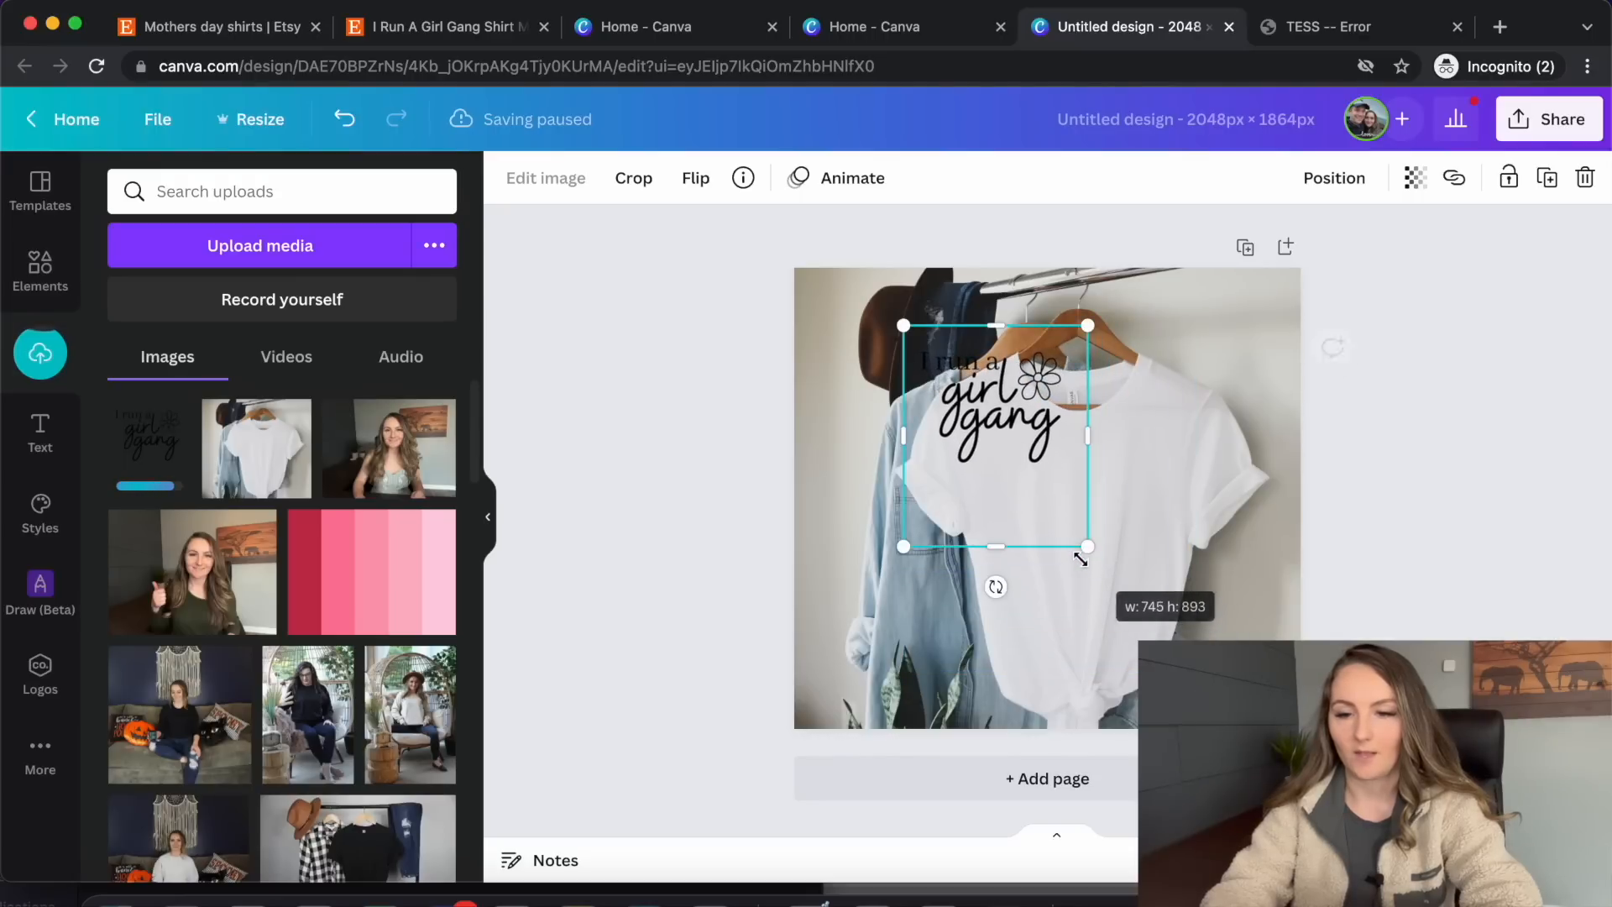
{"action": "left_click_drag", "start_coordinate": [1011, 451], "coordinate": [1101, 576]}
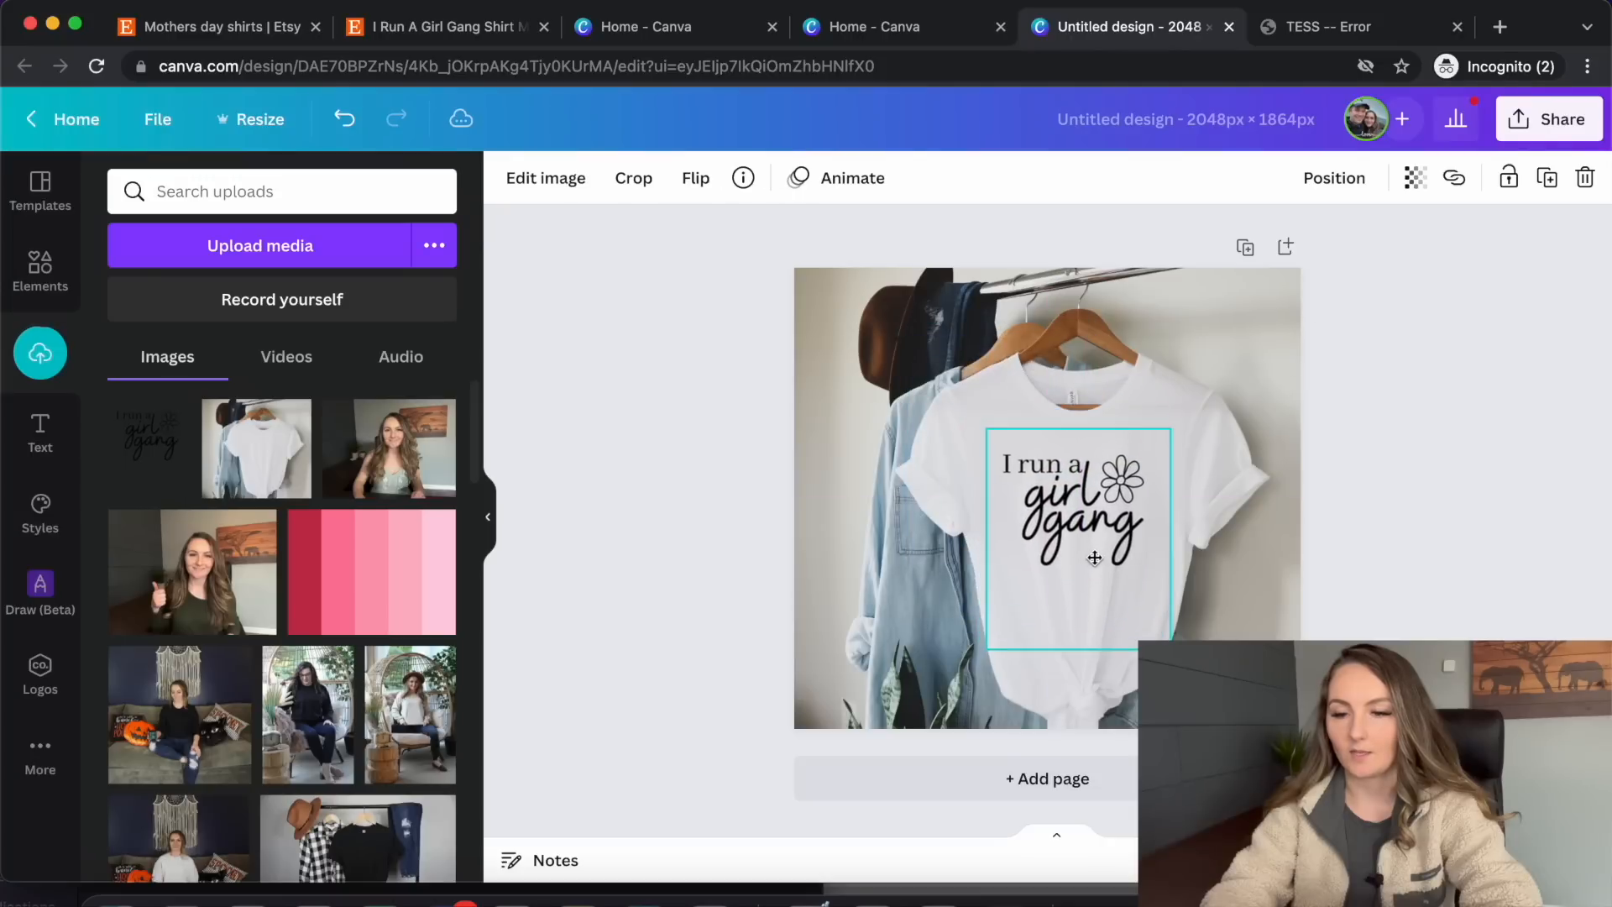
{"action": "left_click", "coordinate": [1360, 536]}
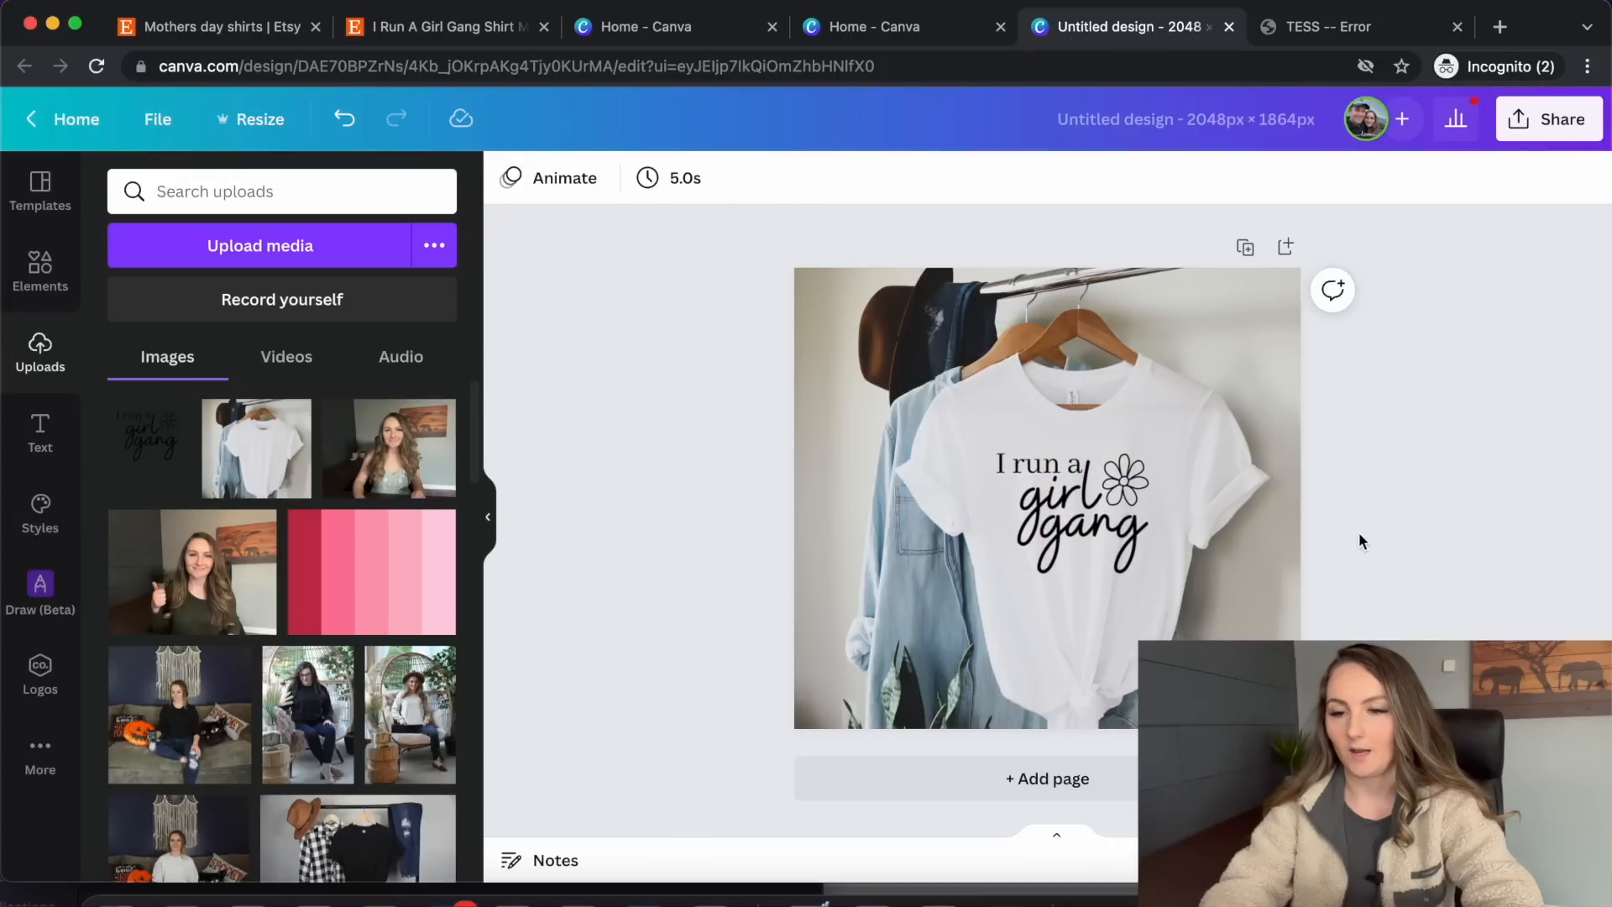
Set the transparency of the artwork on the white T-shirt to 90
{"action": "left_click", "coordinate": [1172, 524]}
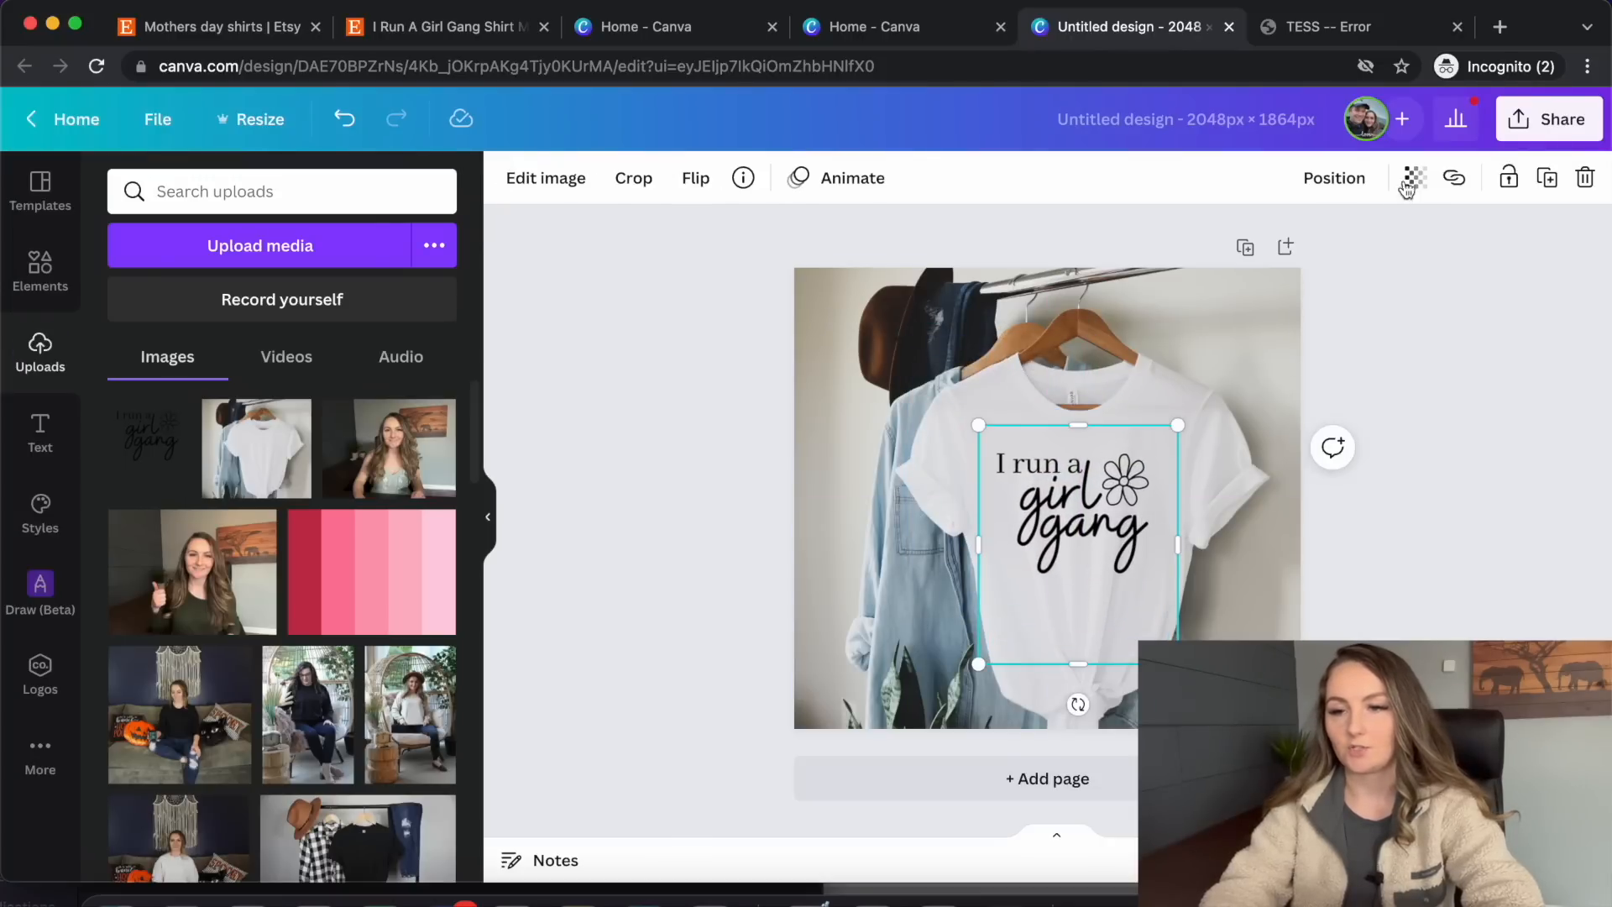
{"action": "left_click", "coordinate": [1416, 177]}
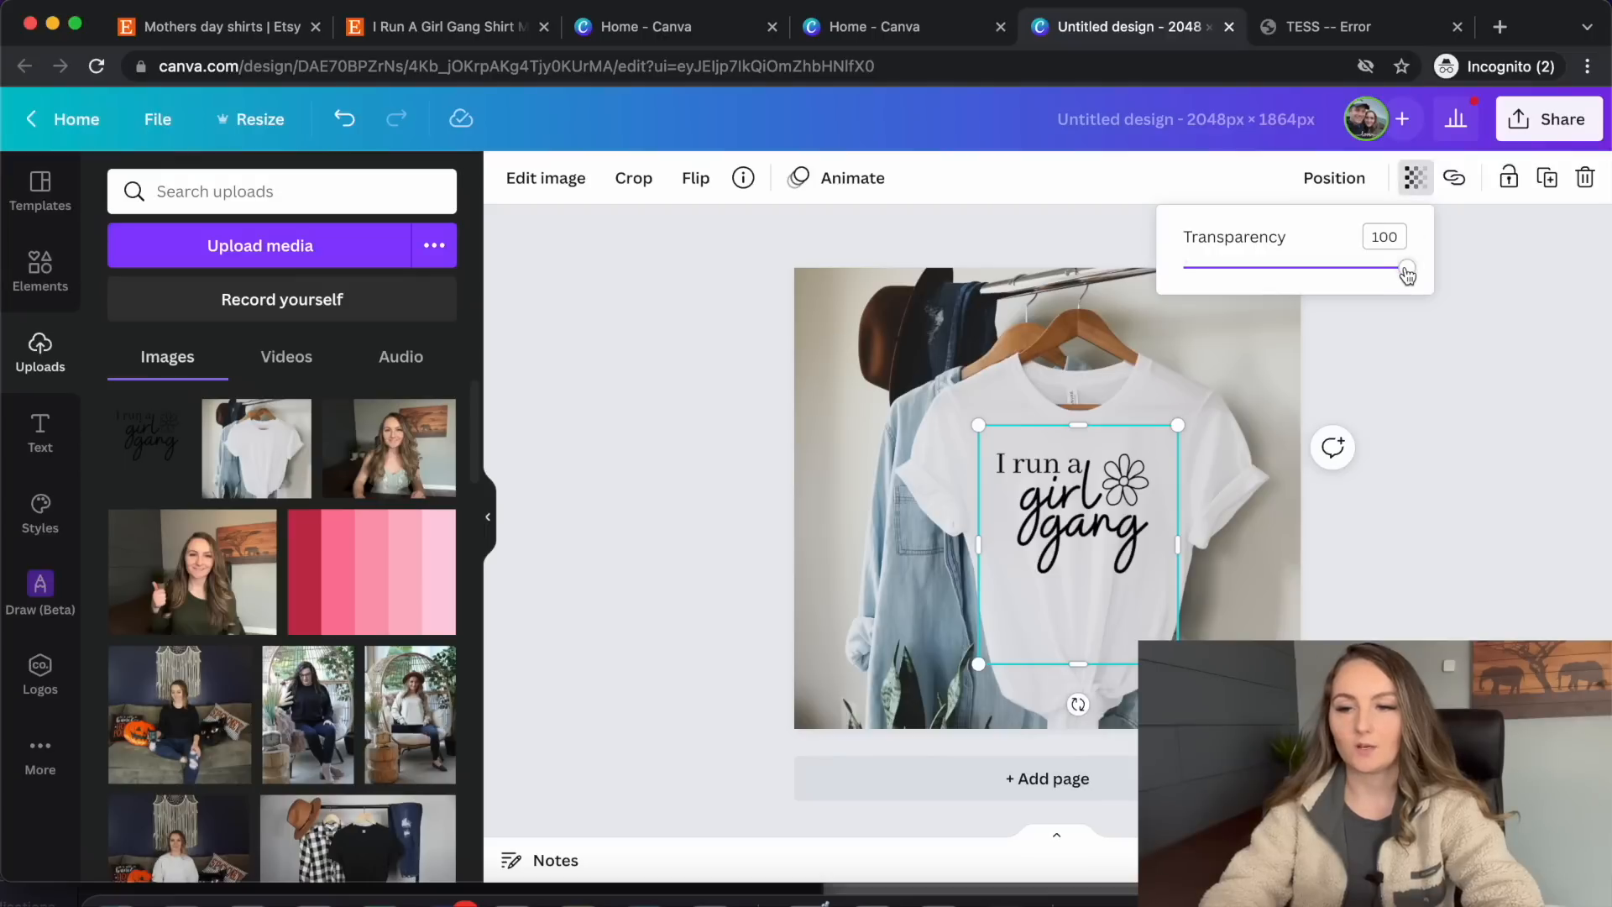
{"action": "left_click_drag", "start_coordinate": [1407, 271], "coordinate": [1392, 278]}
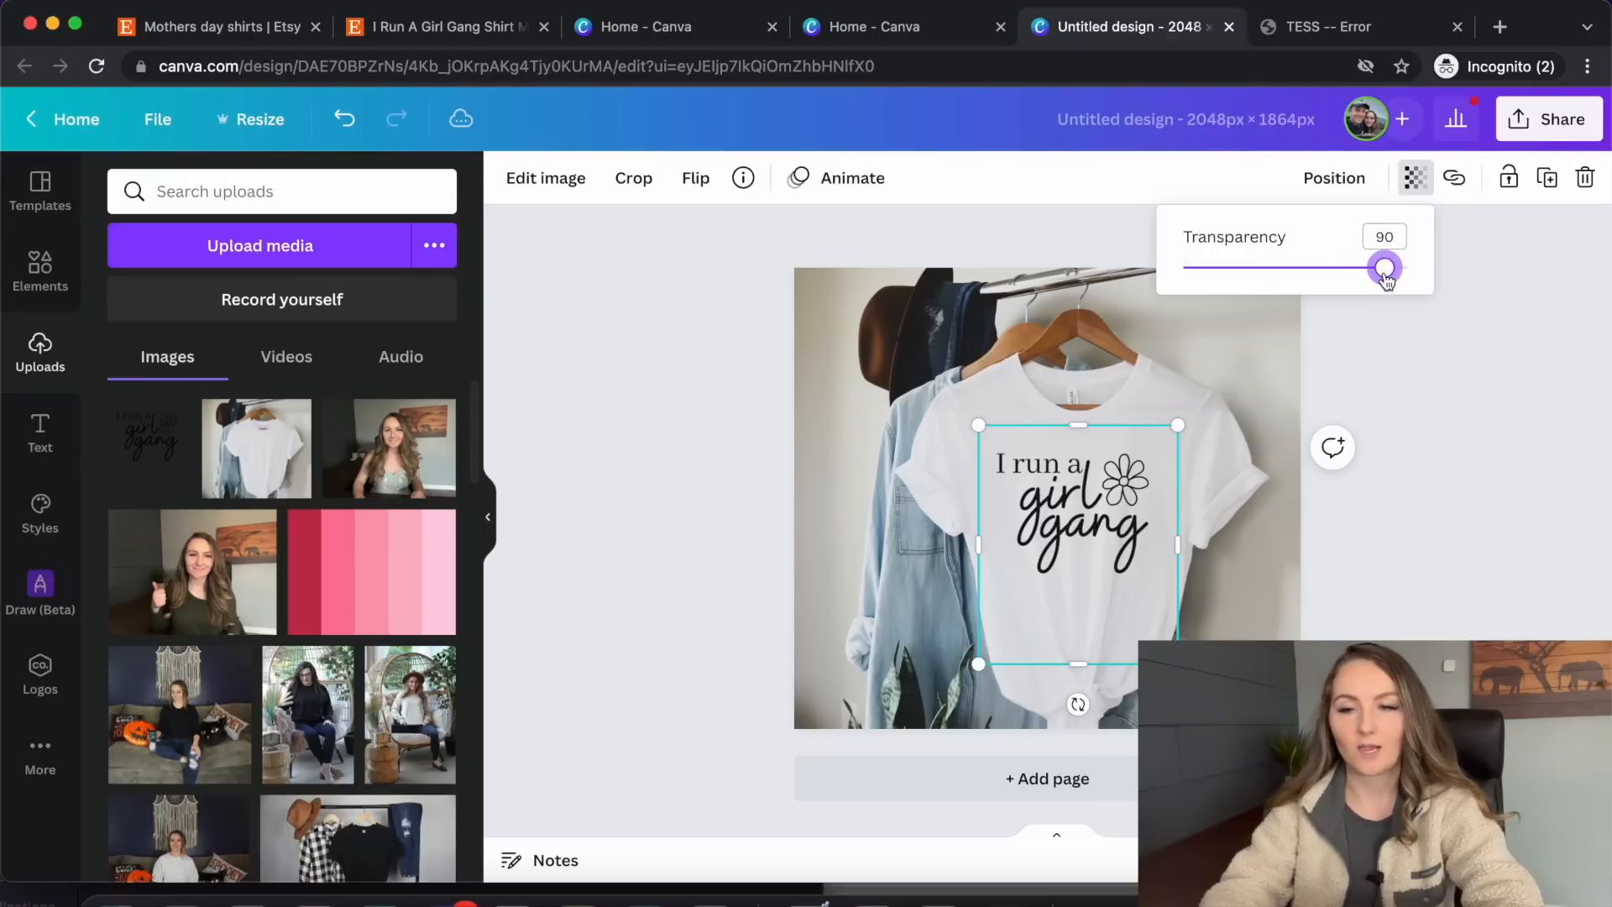
{"action": "left_click", "coordinate": [1348, 339]}
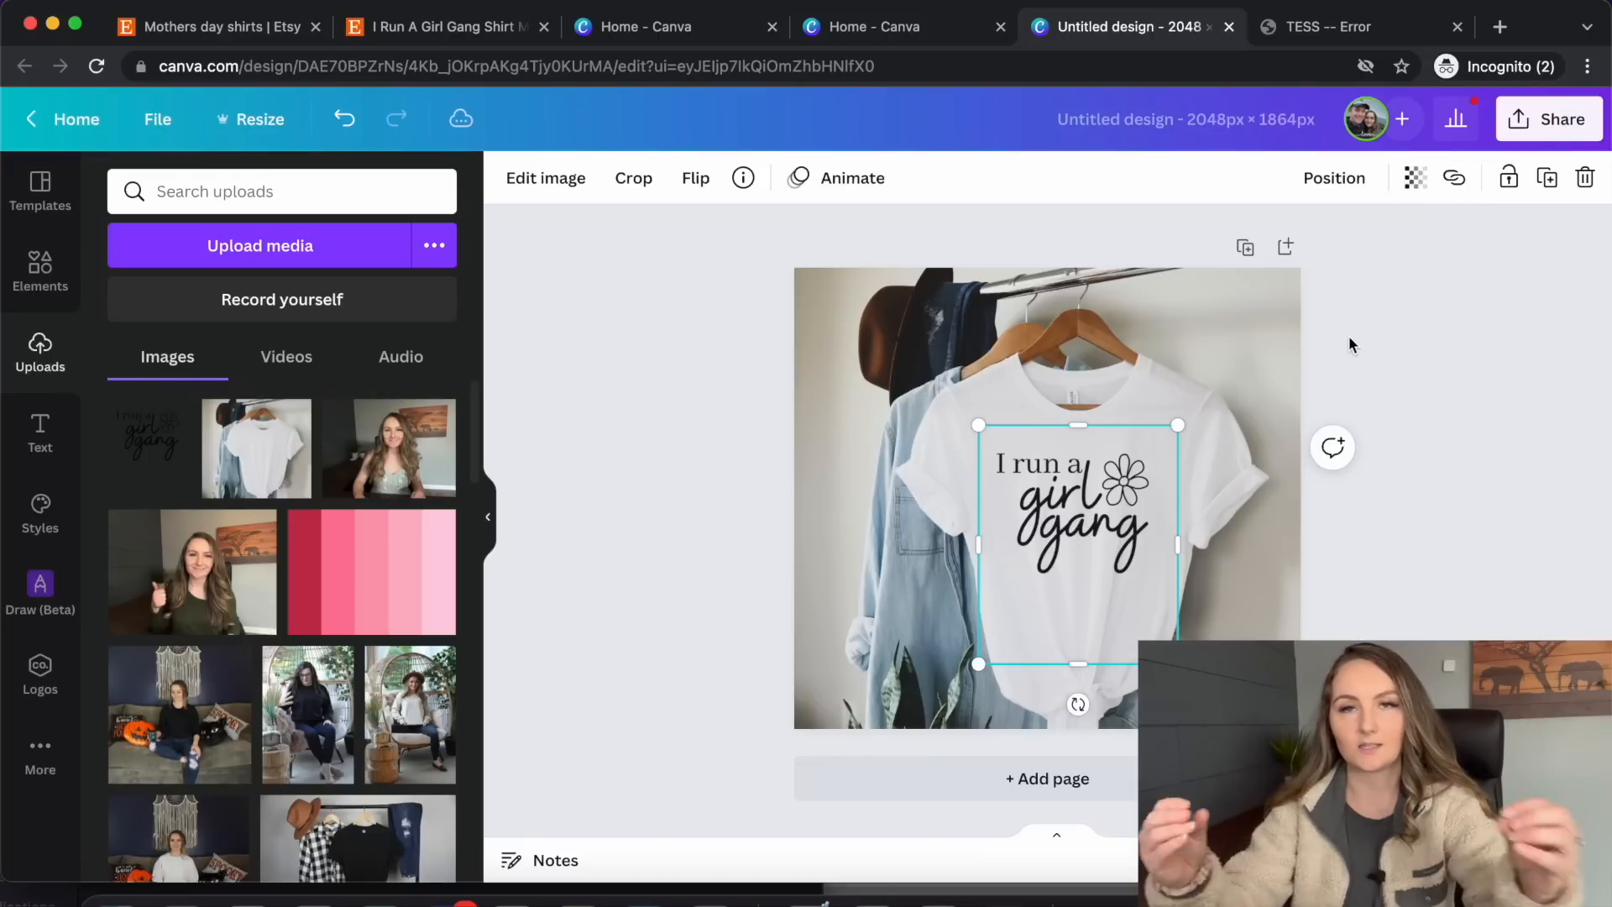
{"action": "left_click", "coordinate": [1348, 338]}
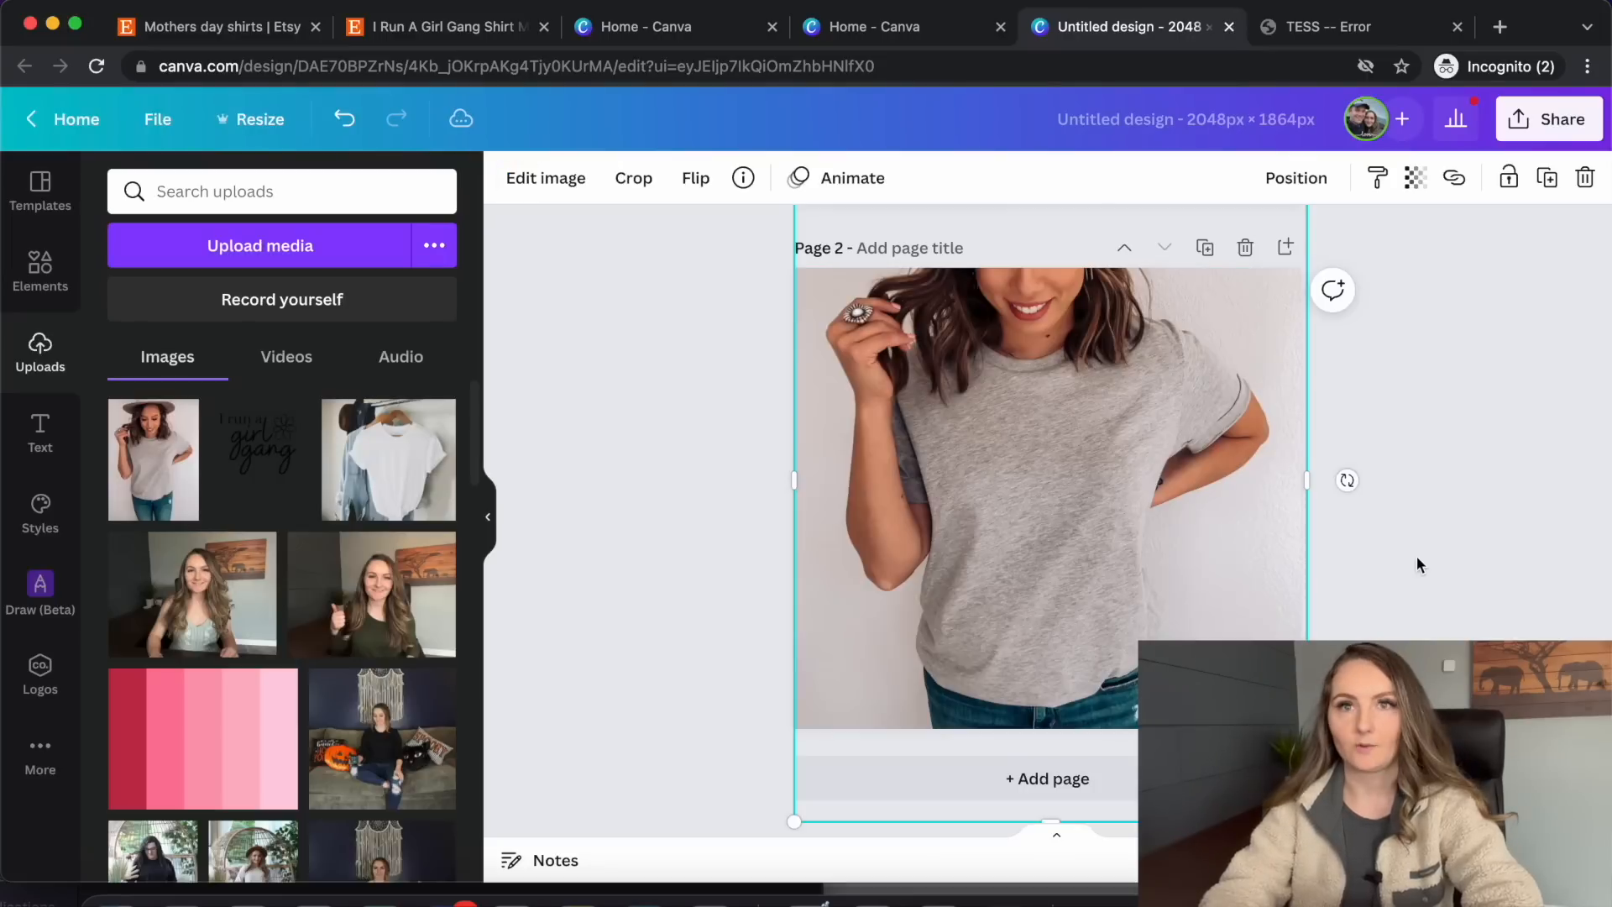
Copy the "I run a girl gang" artwork from page 1 and paste it onto the grey T-shirt mockup on page 2
{"action": "left_click", "coordinate": [1417, 556]}
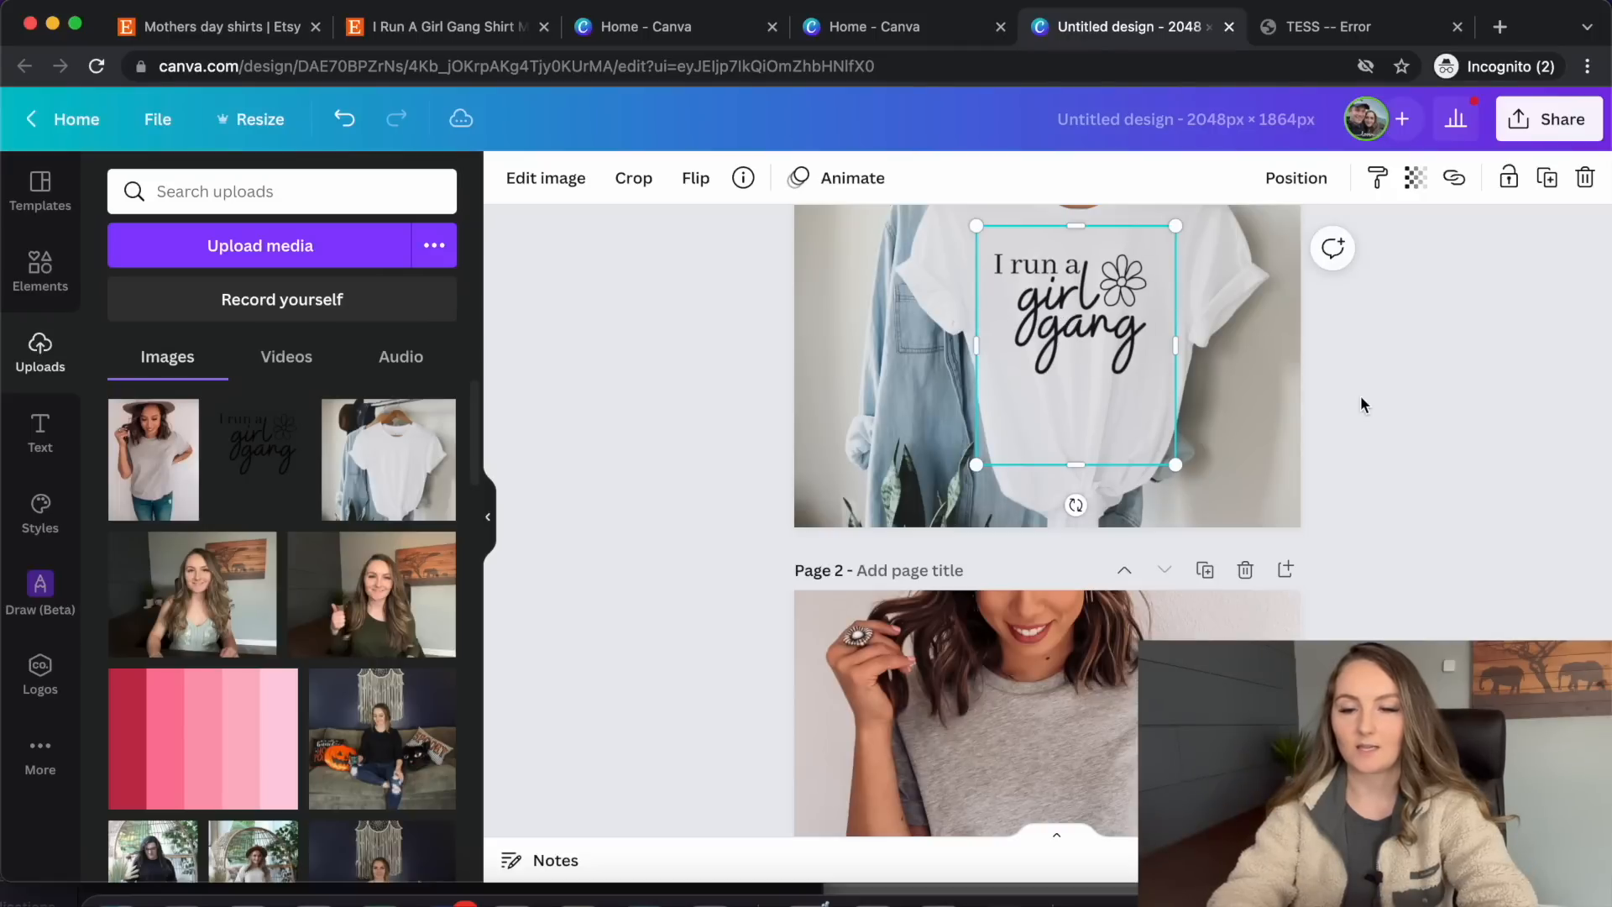
{"action": "left_click", "coordinate": [1361, 404]}
{"action": "scroll", "coordinate": [1289, 406], "scroll_direction": "down", "scroll_amount": 3}
{"action": "scroll", "coordinate": [1387, 335], "scroll_direction": "up", "scroll_amount": 5}
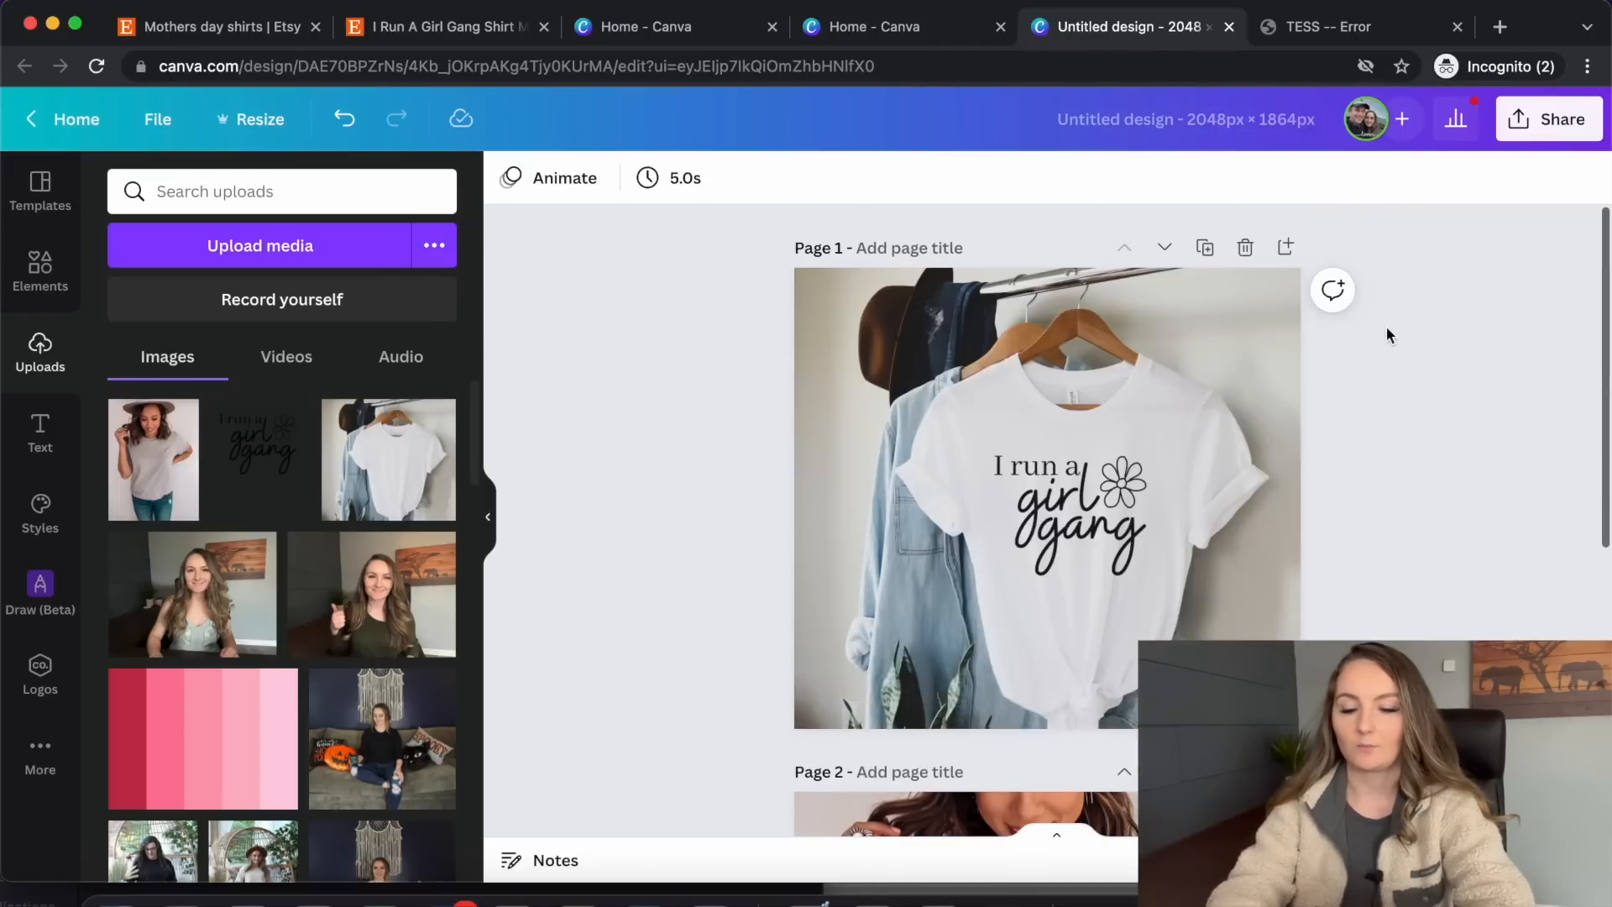
{"action": "left_click", "coordinate": [1056, 525]}
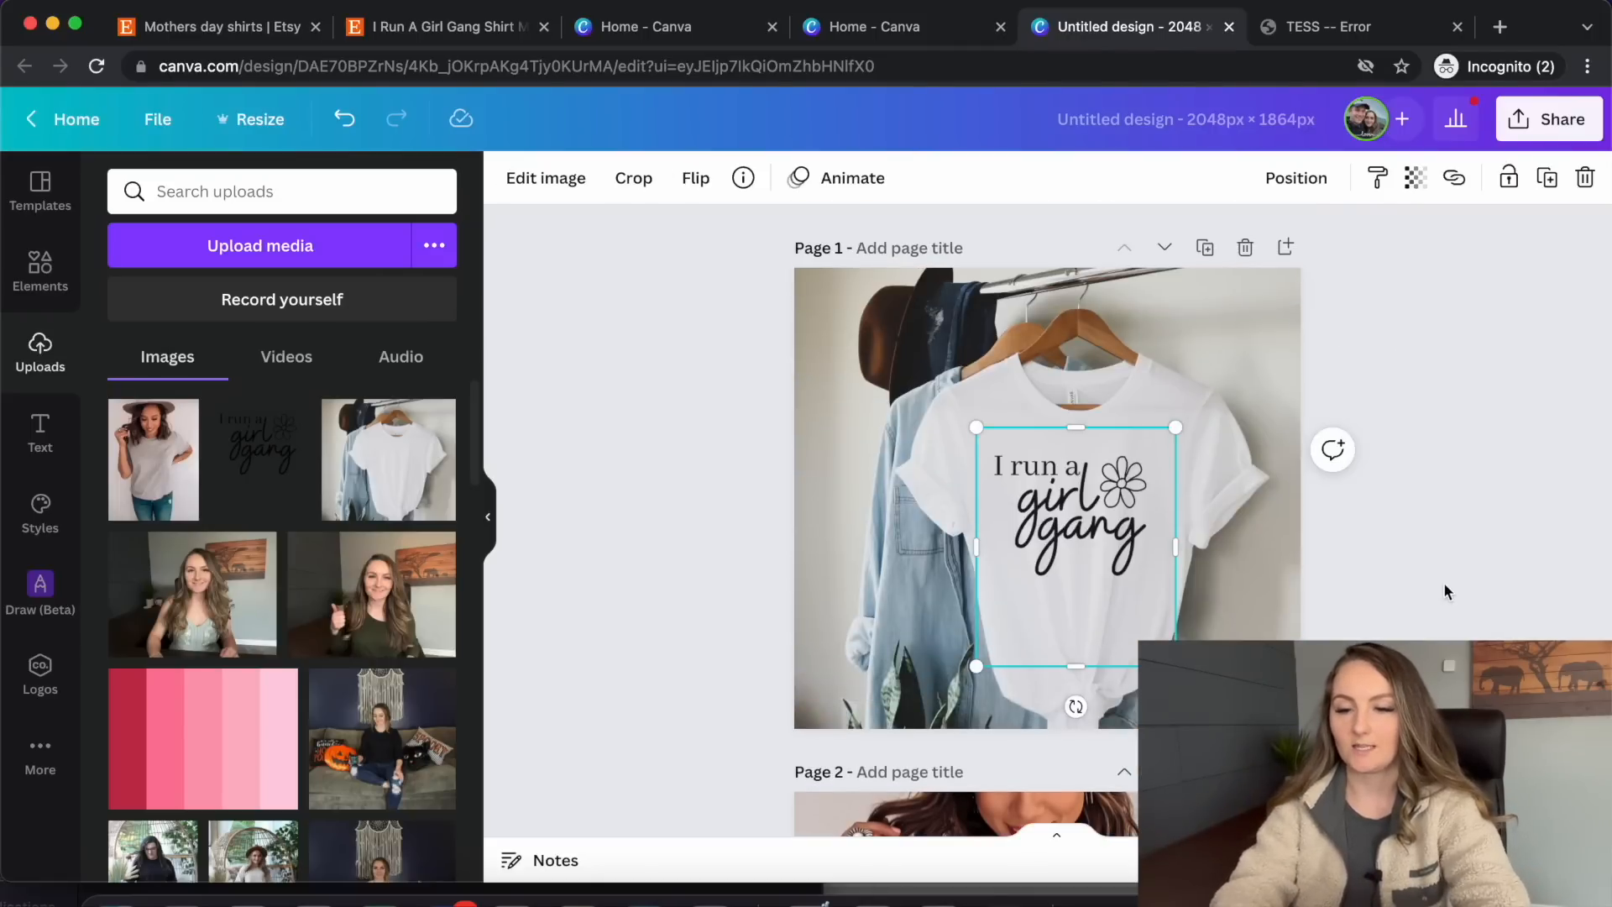
{"action": "left_click", "coordinate": [1457, 588]}
{"action": "scroll", "coordinate": [1432, 591], "scroll_direction": "down", "scroll_amount": 3}
{"action": "left_click", "coordinate": [1080, 547]}
{"action": "key", "text": "ctrl+v"}
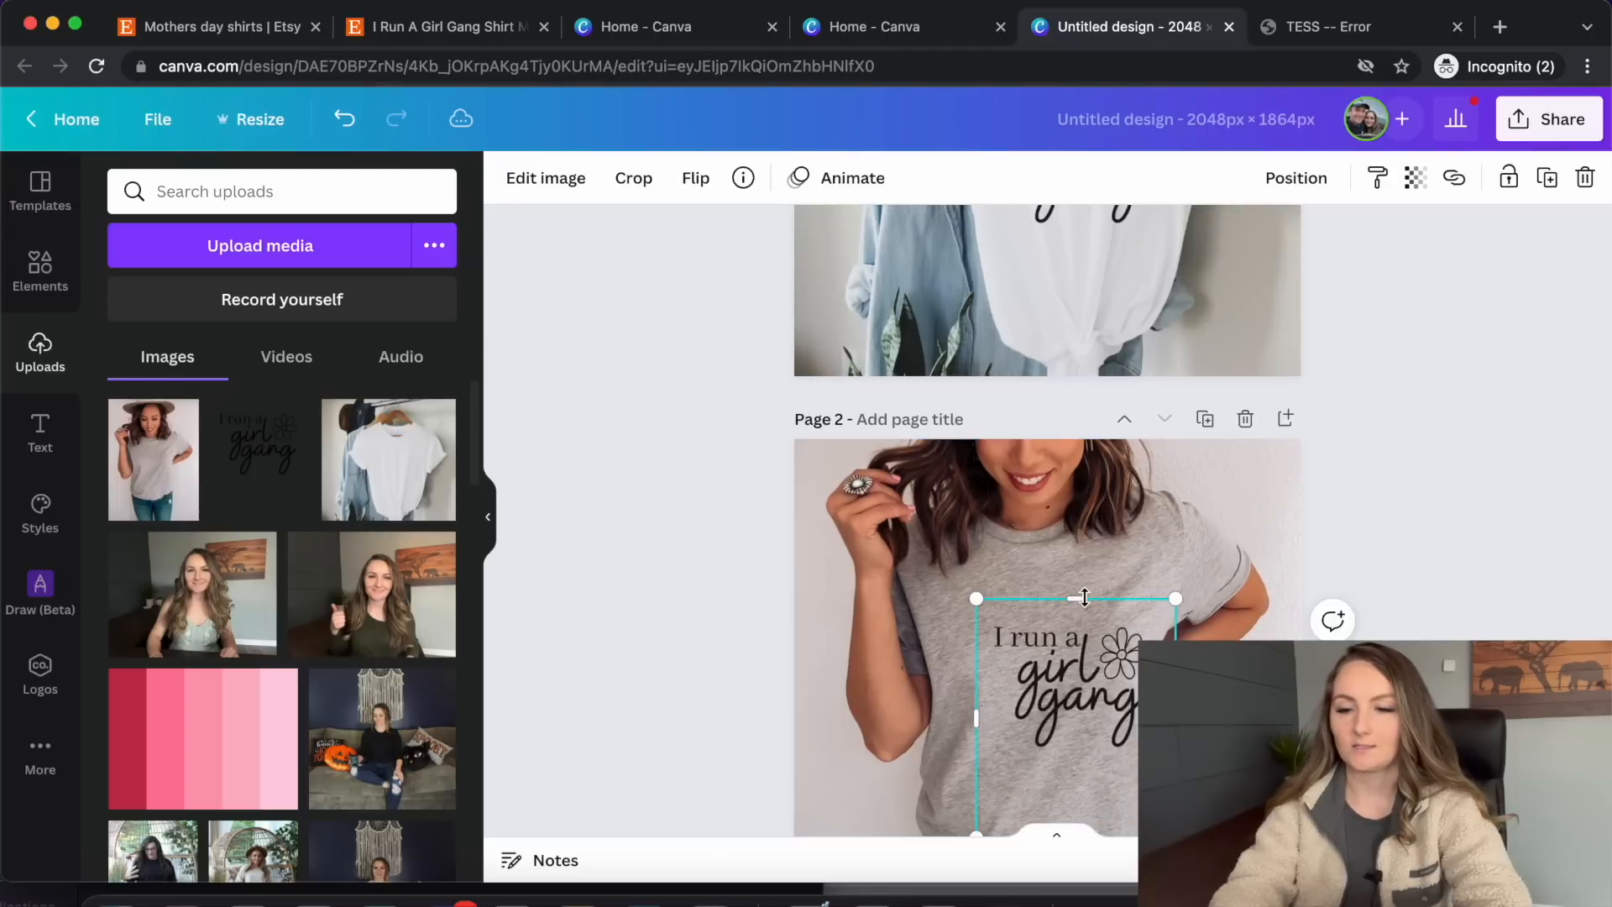
Move the pasted artwork up onto the chest of the grey T-shirt and compare it with the page 1 mockup
{"action": "left_click_drag", "start_coordinate": [1105, 677], "coordinate": [1065, 637]}
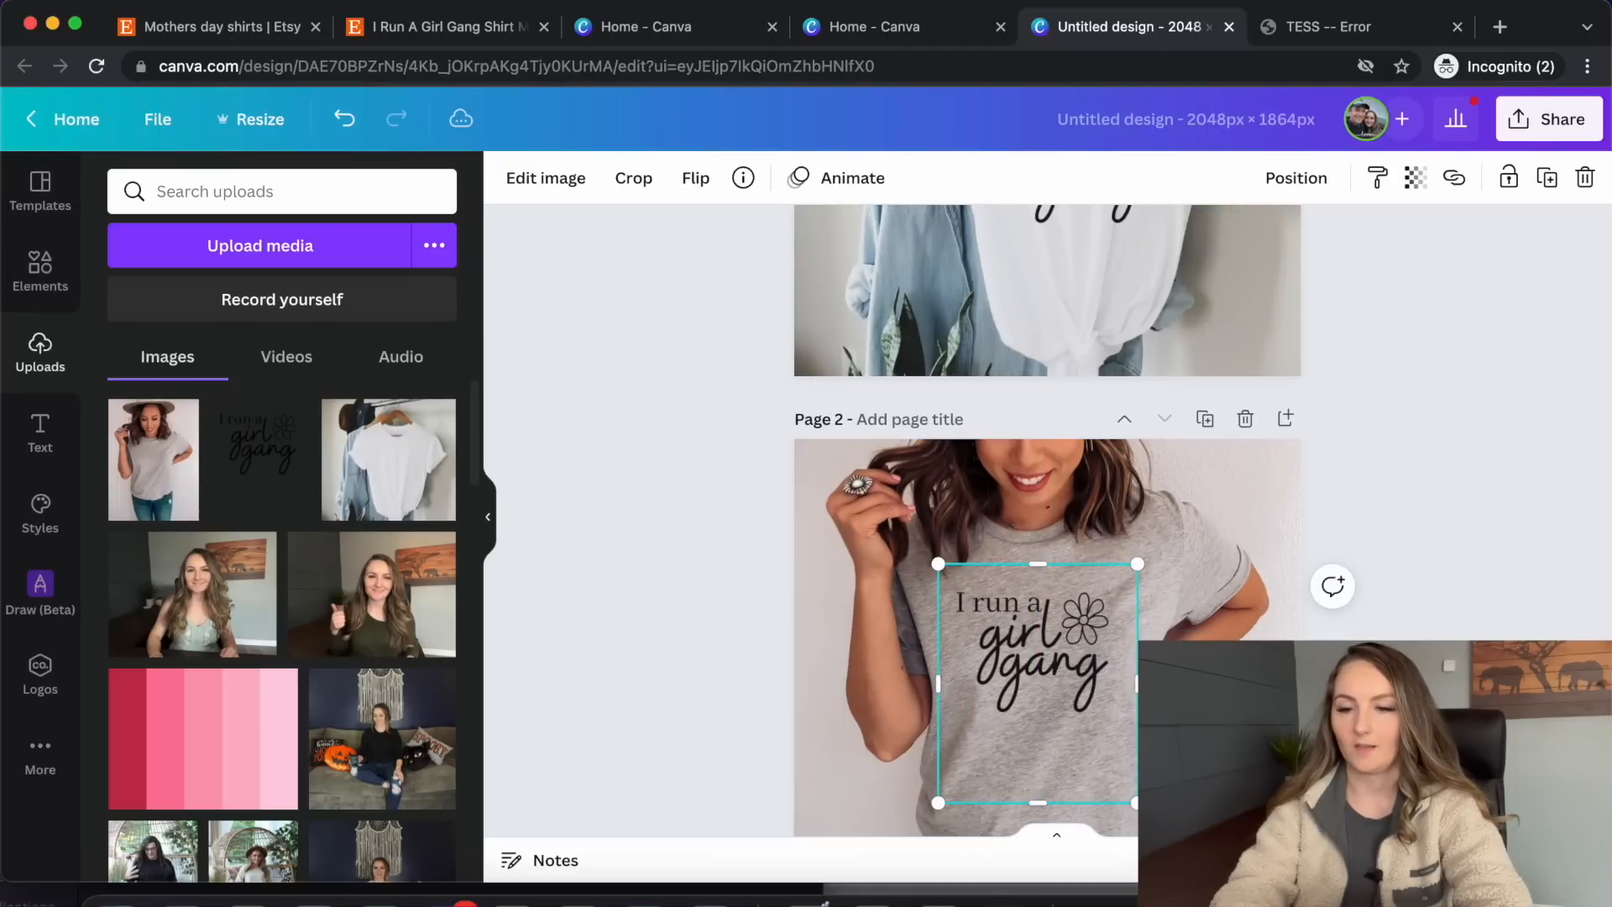
{"action": "left_click", "coordinate": [1386, 651]}
{"action": "scroll", "coordinate": [1385, 651], "scroll_direction": "down", "scroll_amount": 2}
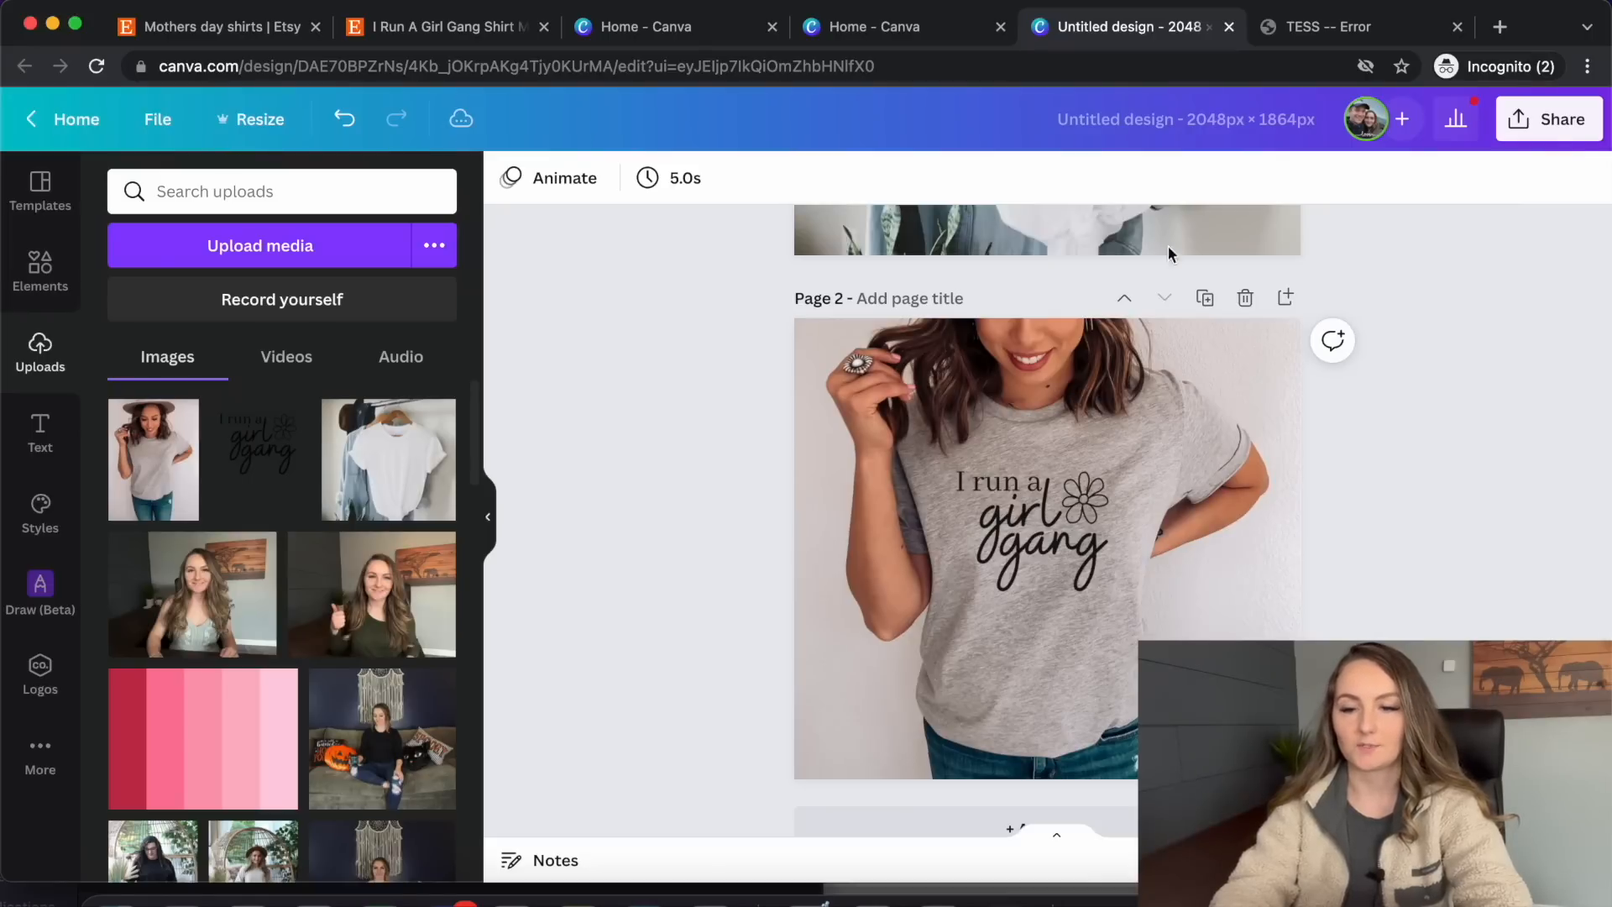
{"action": "scroll", "coordinate": [1415, 487], "scroll_direction": "up", "scroll_amount": 5}
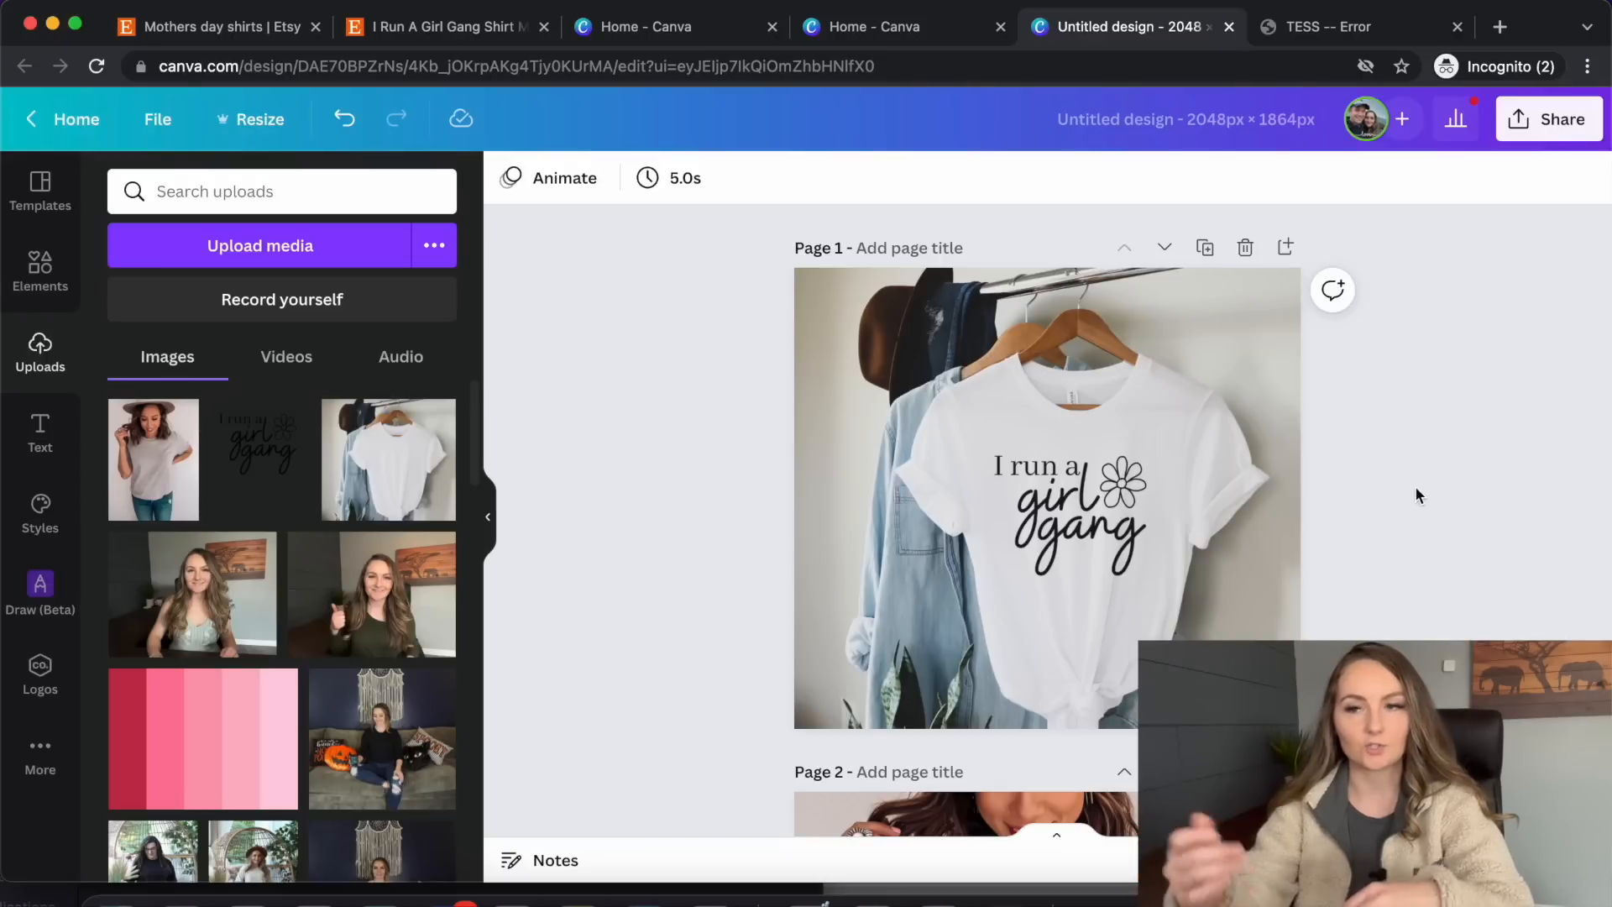
Paste the artwork onto the white sweatshirt mockup on page 3, enlarge it slightly and centre it on the chest
{"action": "scroll", "coordinate": [1468, 424], "scroll_direction": "down", "scroll_amount": 5}
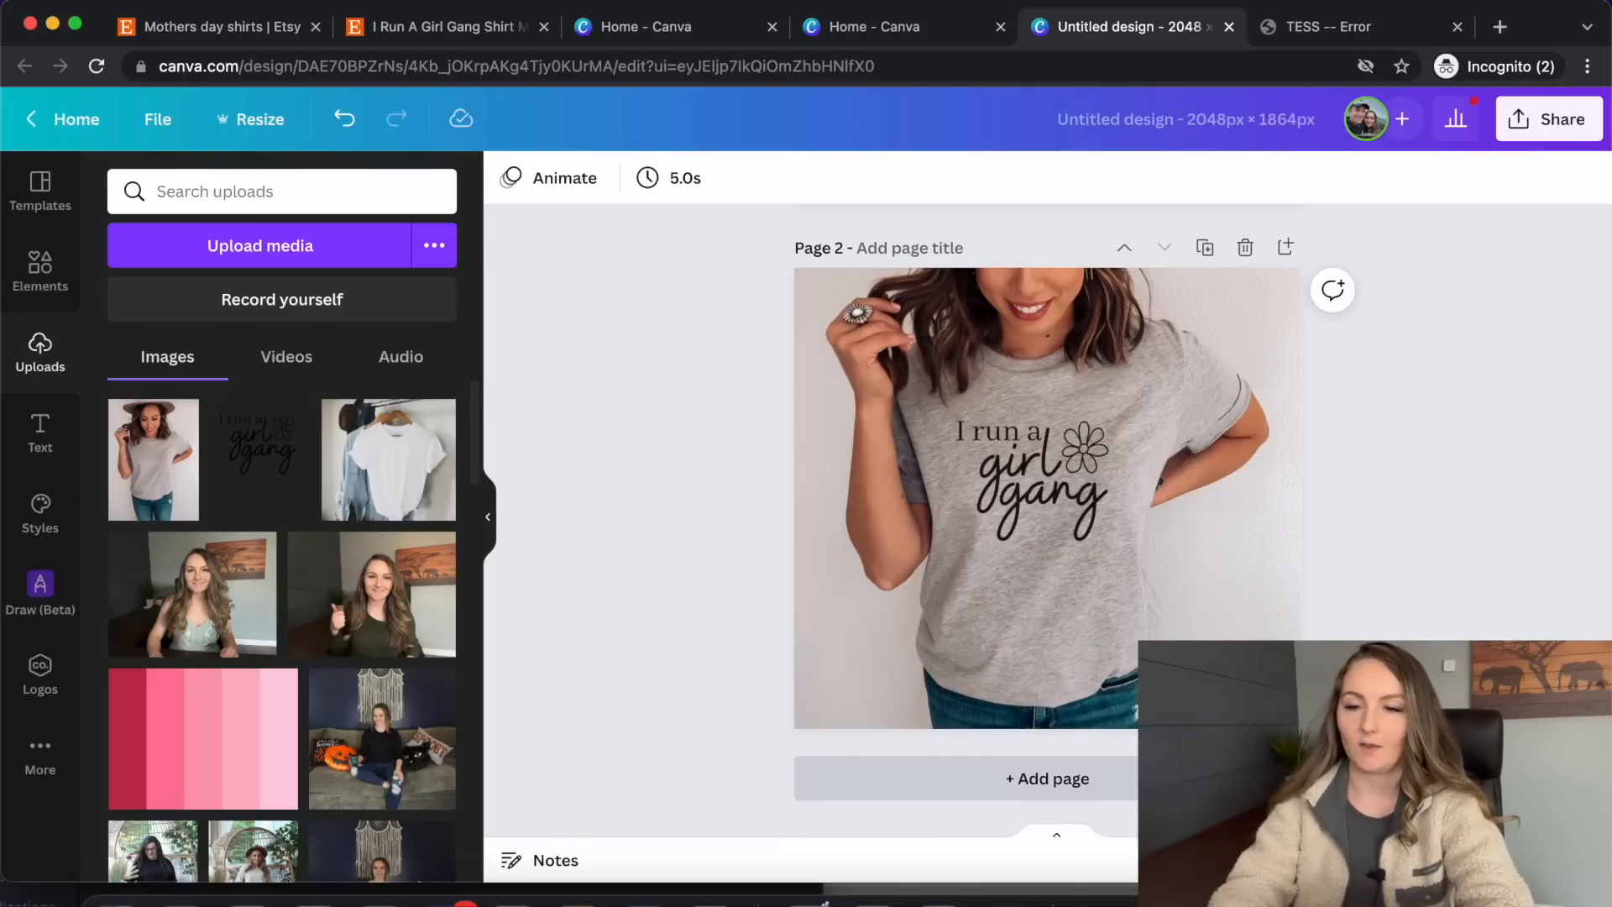
{"action": "scroll", "coordinate": [1282, 583], "scroll_direction": "down", "scroll_amount": 5}
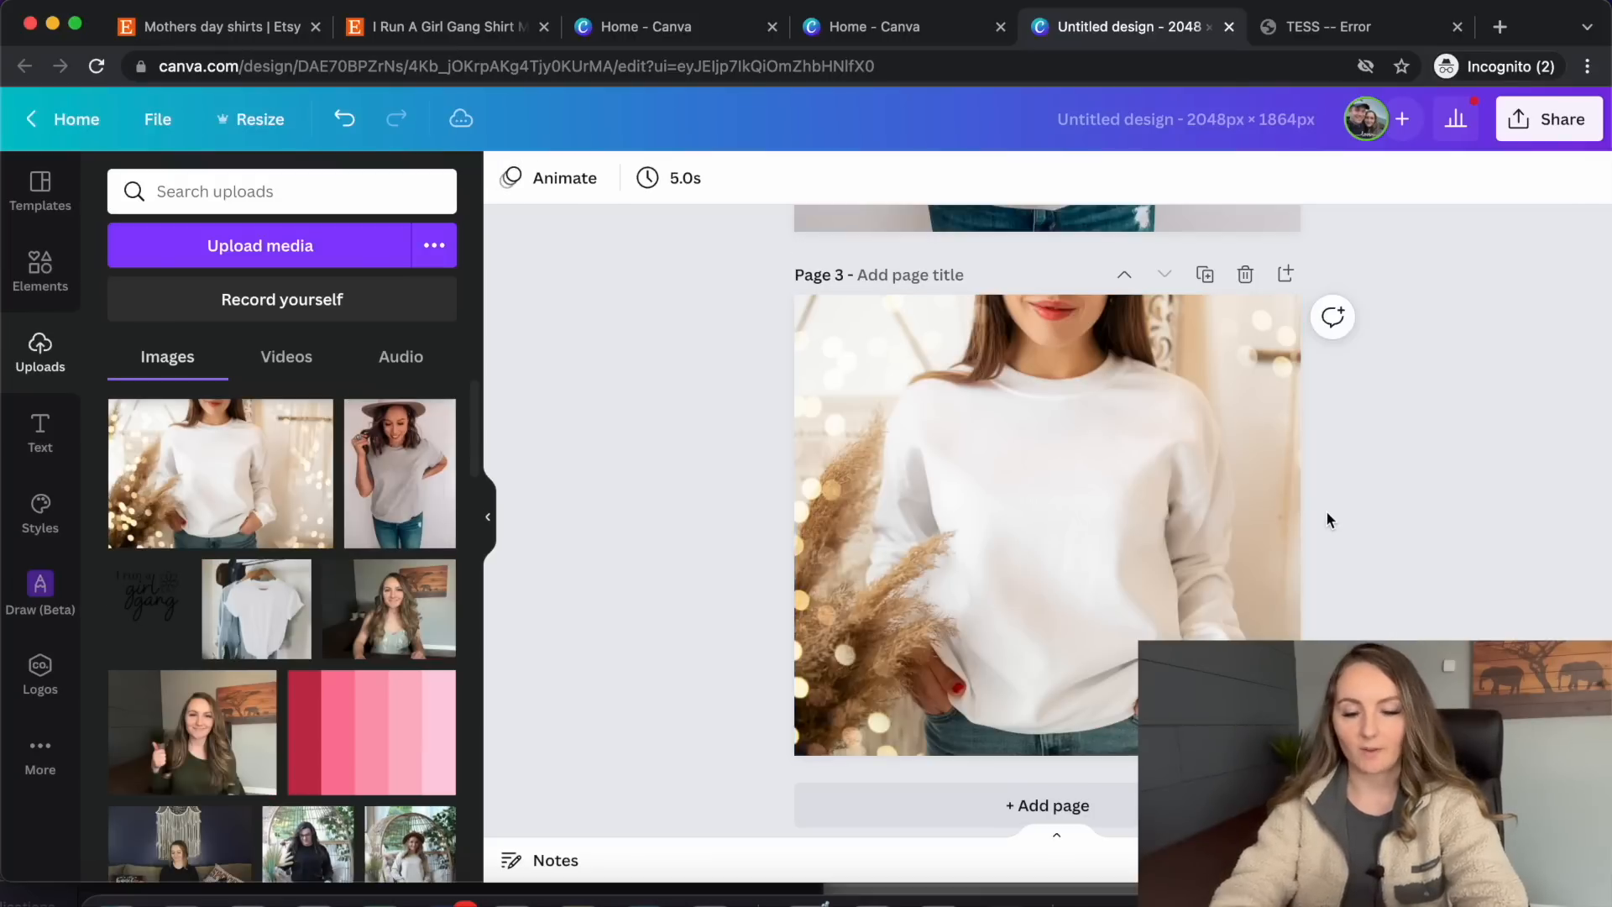
{"action": "key", "text": "super+v"}
{"action": "left_click_drag", "start_coordinate": [1096, 558], "coordinate": [1064, 519]}
{"action": "left_click_drag", "start_coordinate": [1147, 652], "coordinate": [1171, 681]}
{"action": "left_click_drag", "start_coordinate": [1047, 537], "coordinate": [1036, 537]}
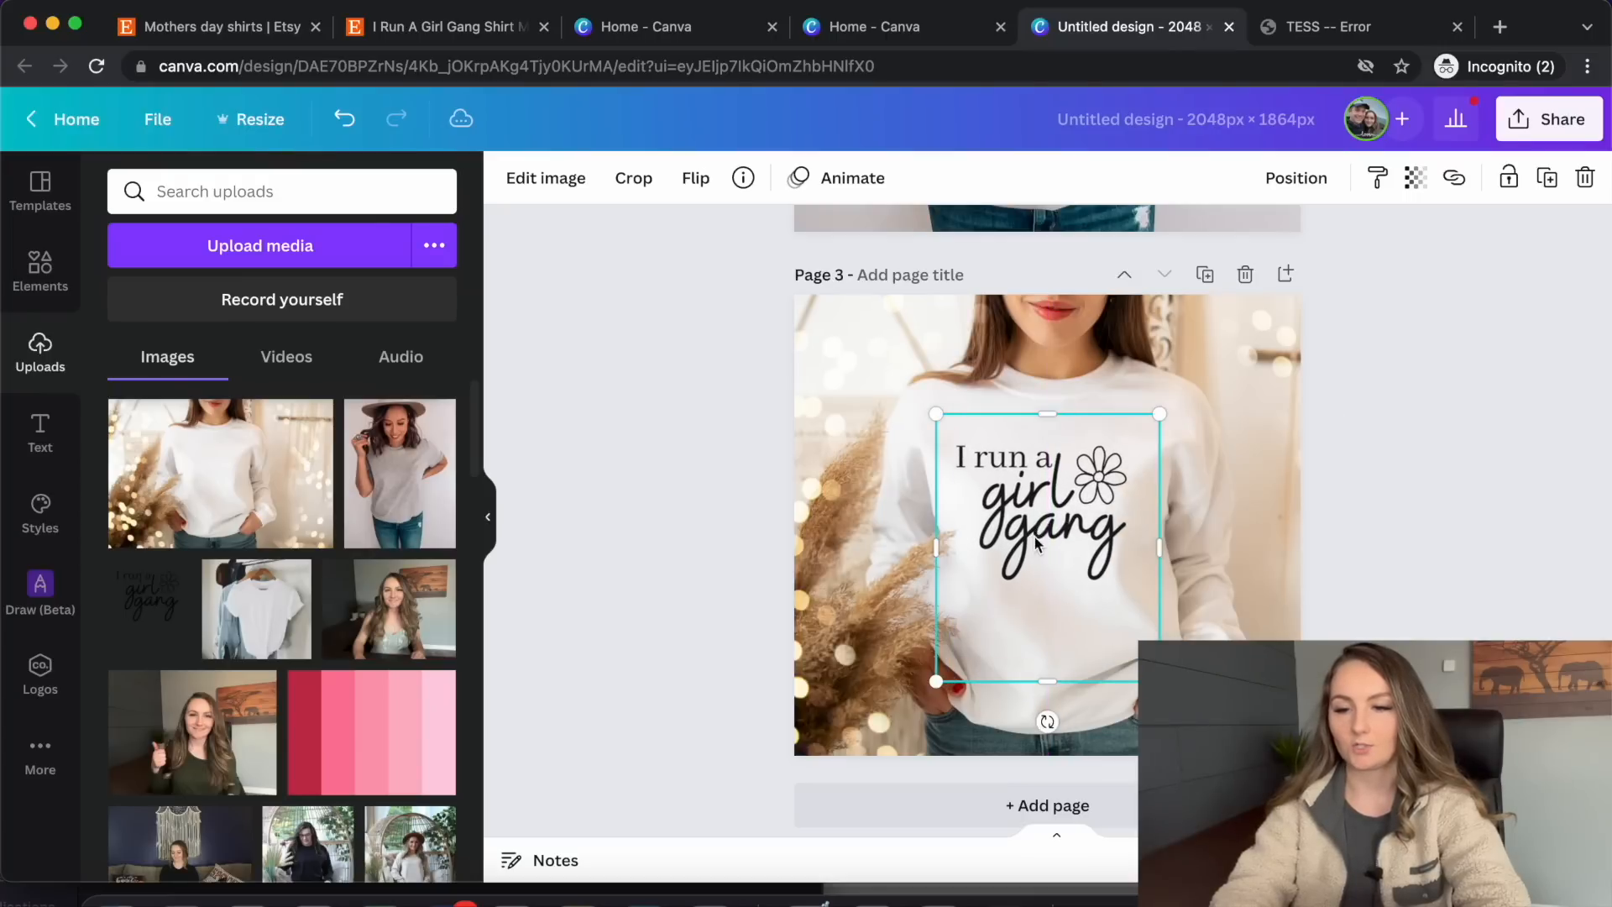
Deselect the artwork and add a new page after the white sweatshirt mockup on page 3
{"action": "left_click", "coordinate": [1388, 500]}
{"action": "scroll", "coordinate": [1387, 501], "scroll_direction": "down", "scroll_amount": 1}
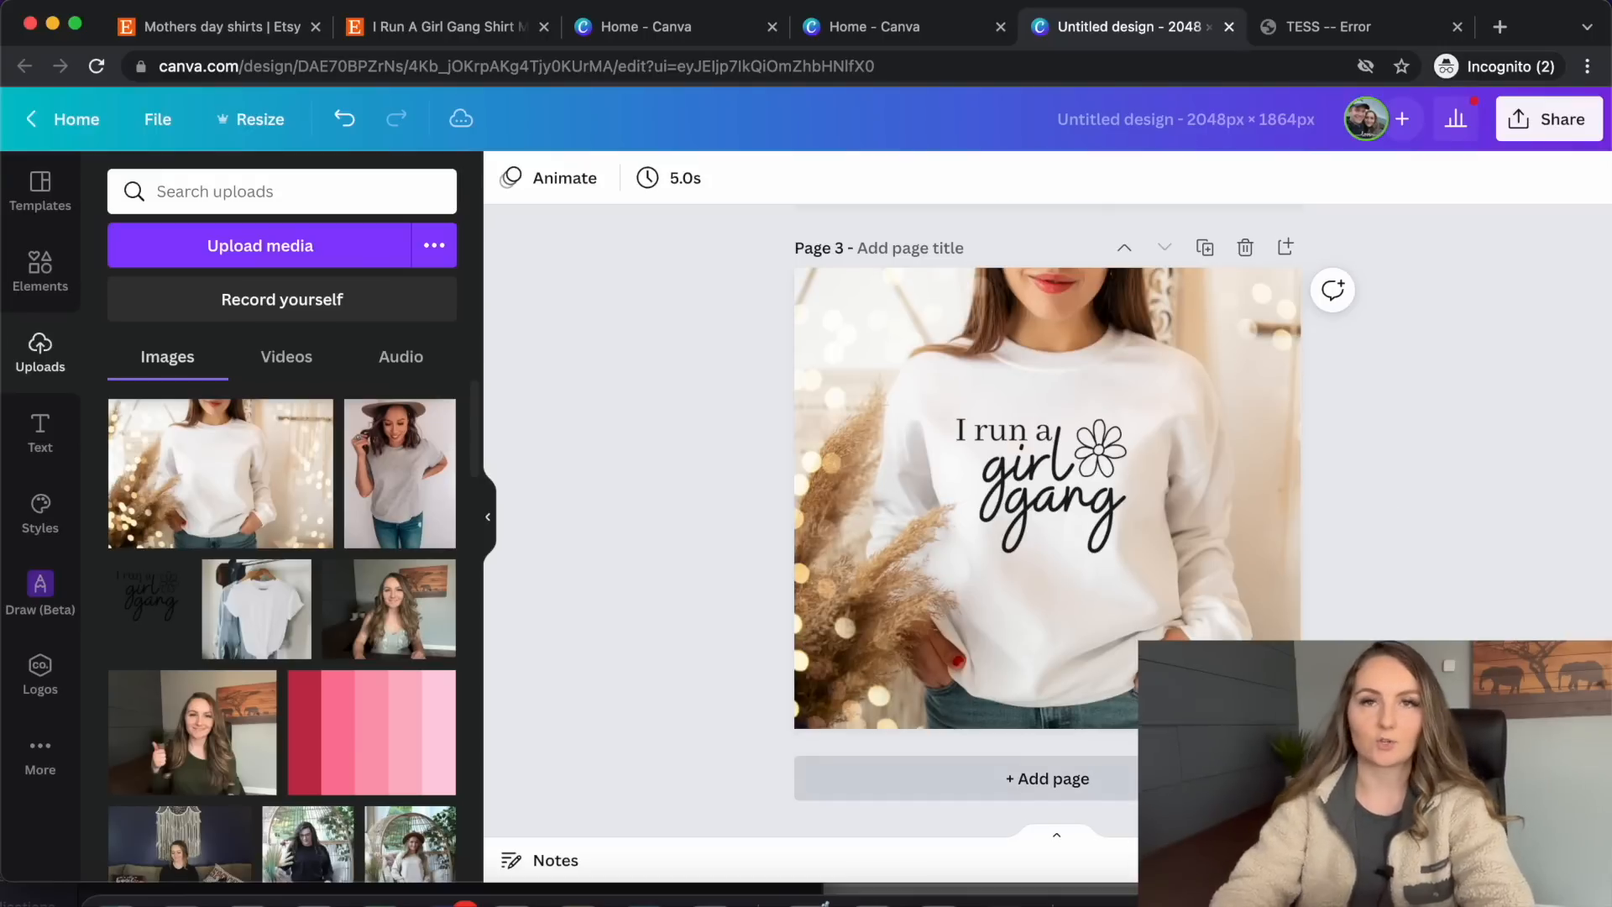
{"action": "left_click", "coordinate": [1218, 779]}
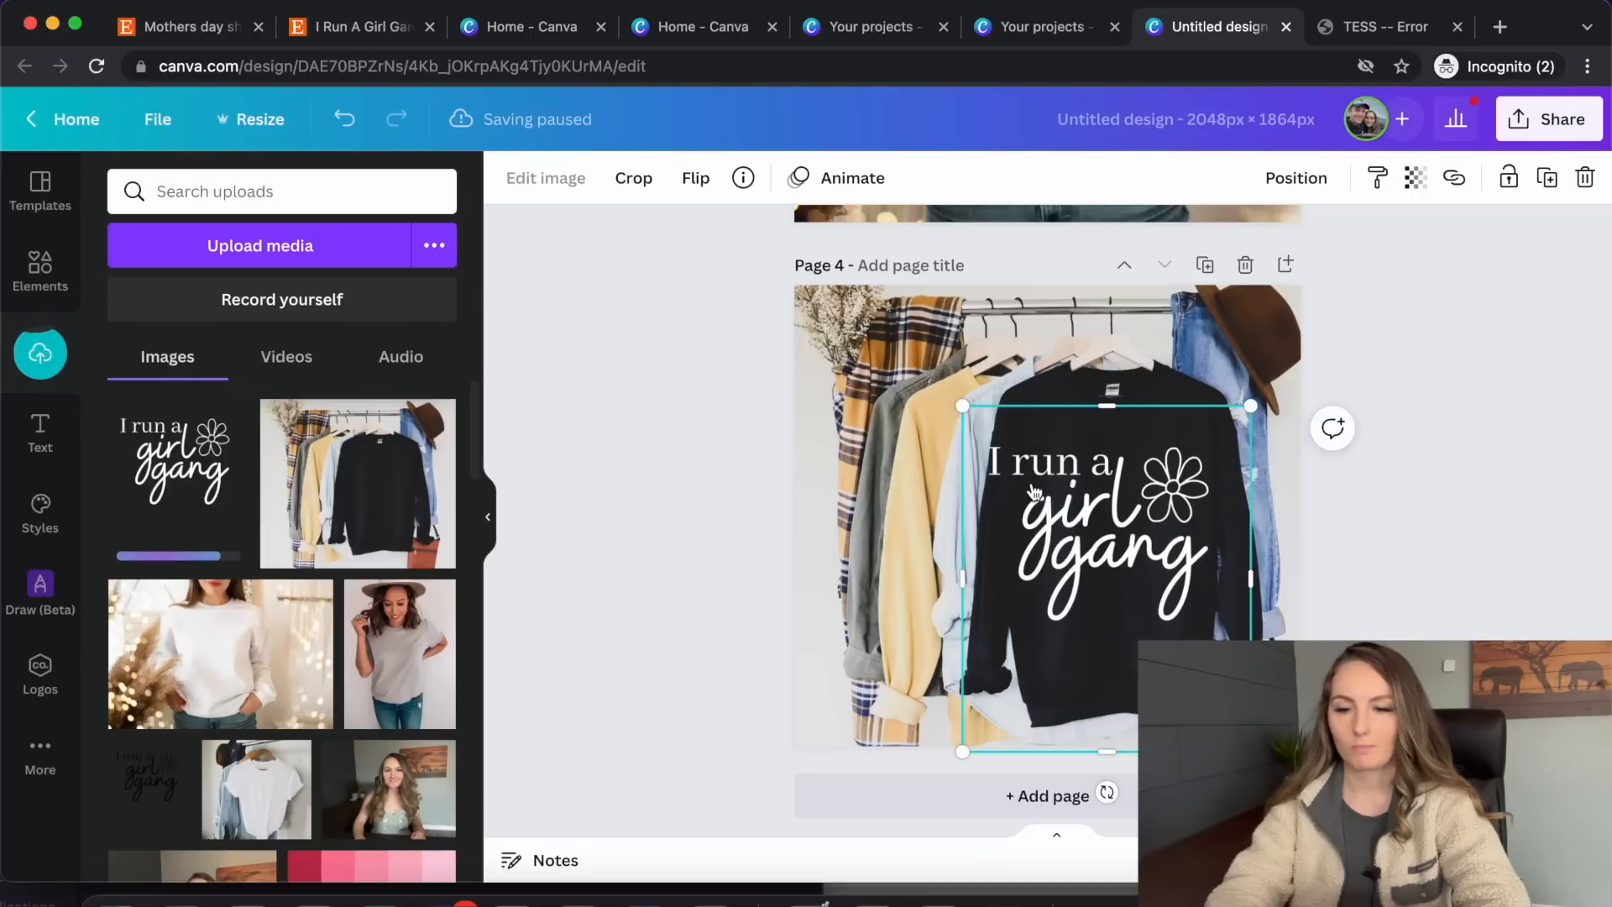
Shrink the white artwork onto the chest of the black sweatshirt on page 4 and set its transparency to 91
{"action": "left_click_drag", "start_coordinate": [1251, 751], "coordinate": [1136, 613]}
{"action": "left_click_drag", "start_coordinate": [1088, 524], "coordinate": [1148, 522]}
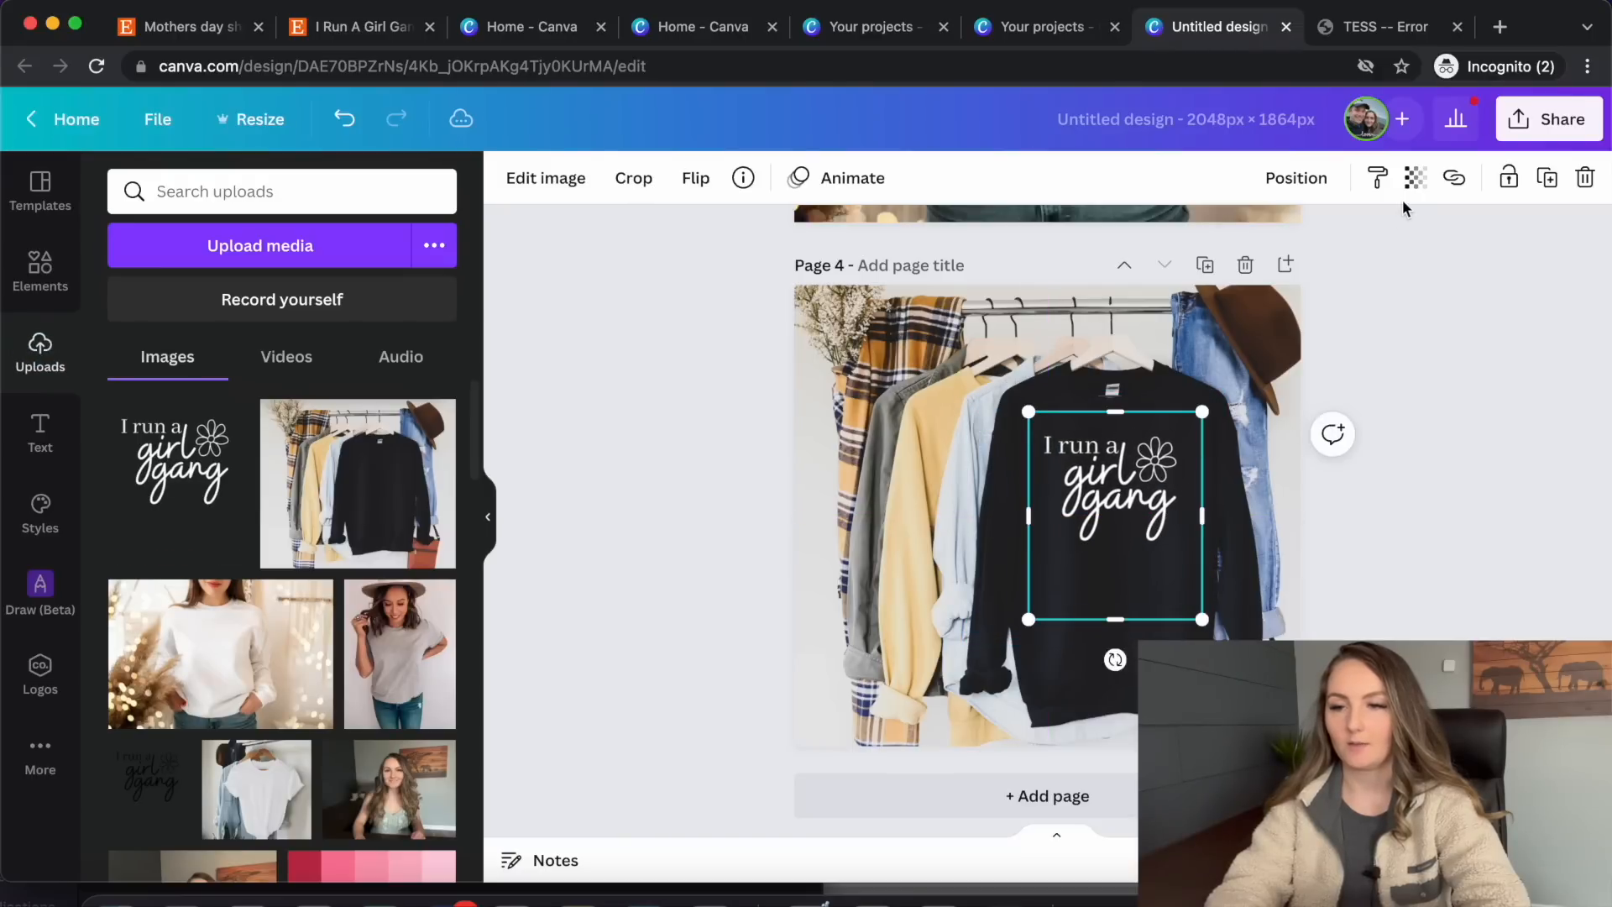
{"action": "left_click", "coordinate": [1416, 177]}
{"action": "left_click_drag", "start_coordinate": [1409, 280], "coordinate": [1390, 283]}
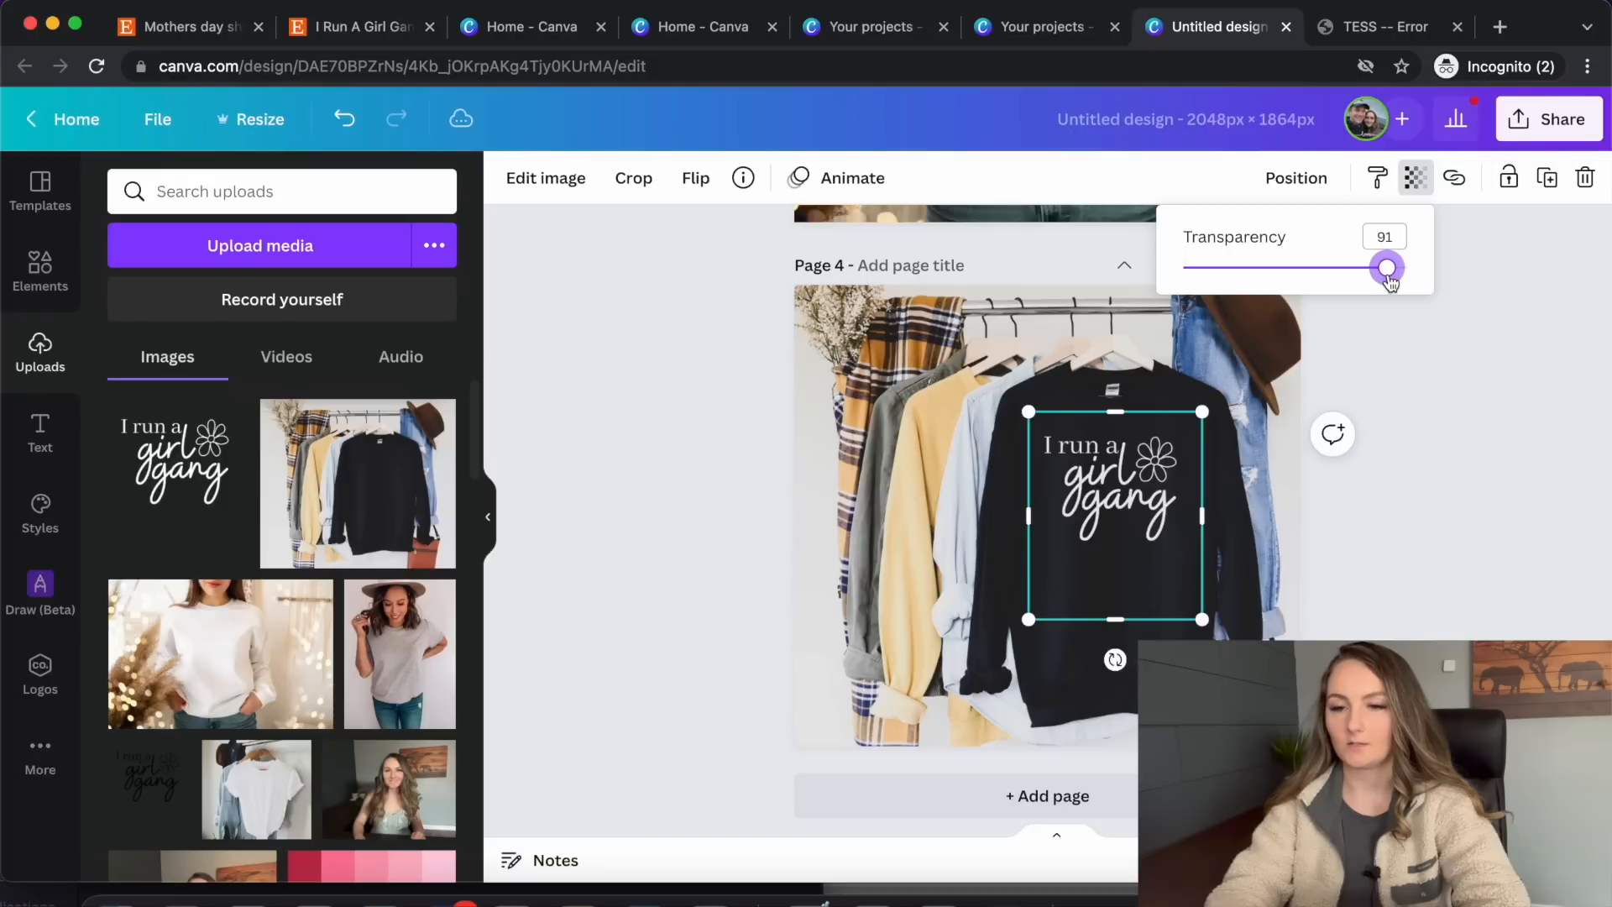
{"action": "left_click", "coordinate": [1437, 398]}
{"action": "left_click", "coordinate": [1437, 398]}
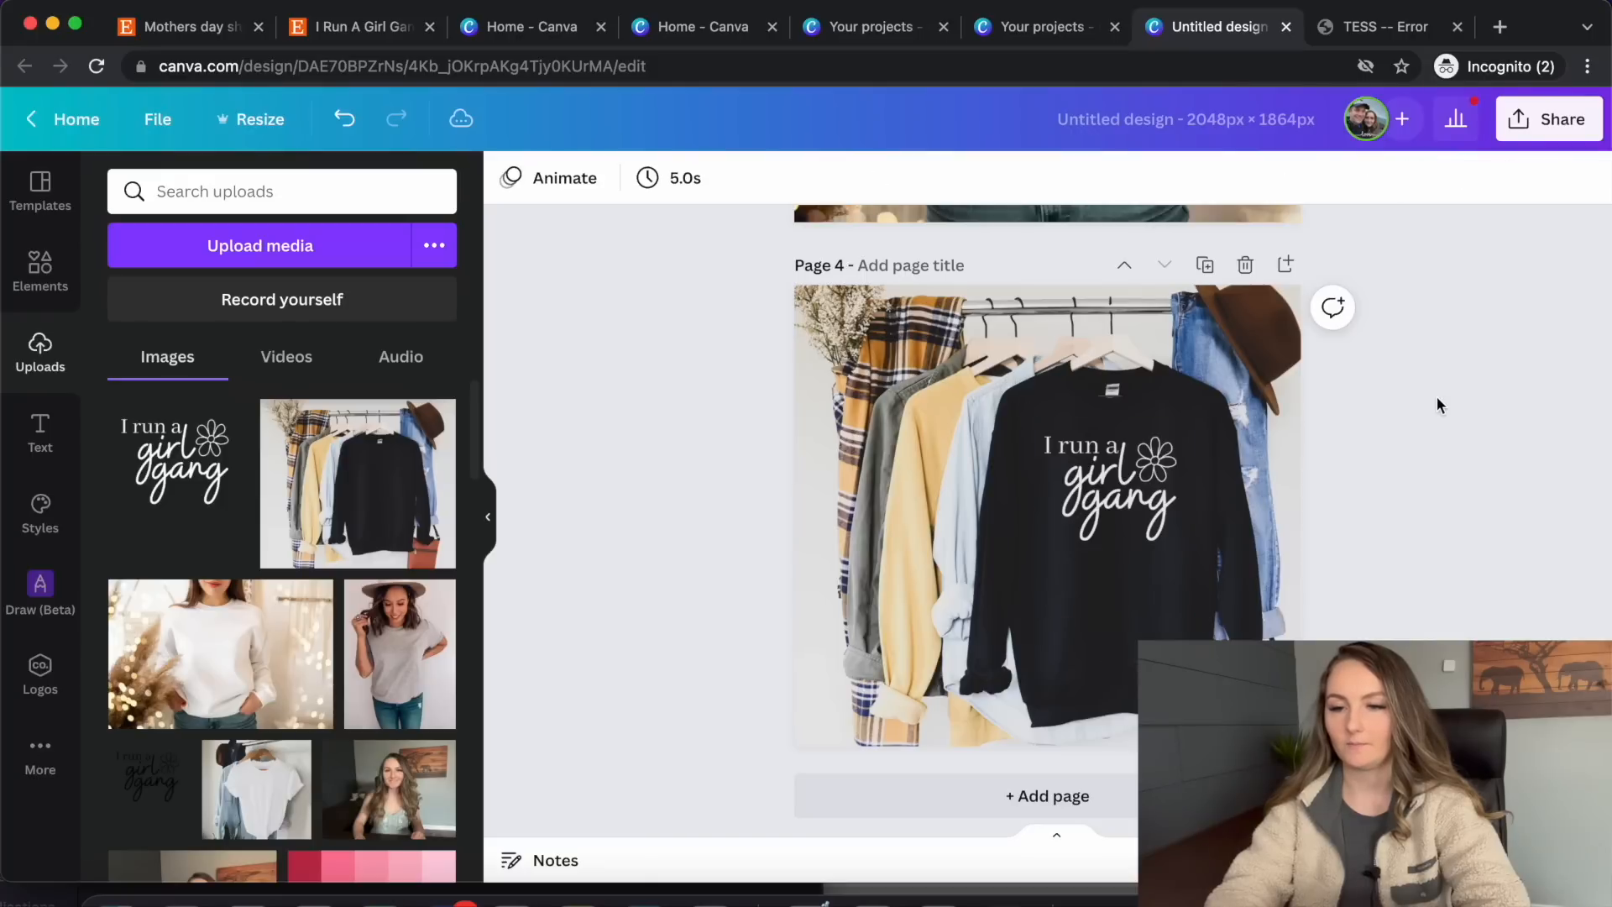
{"action": "left_click", "coordinate": [1168, 474]}
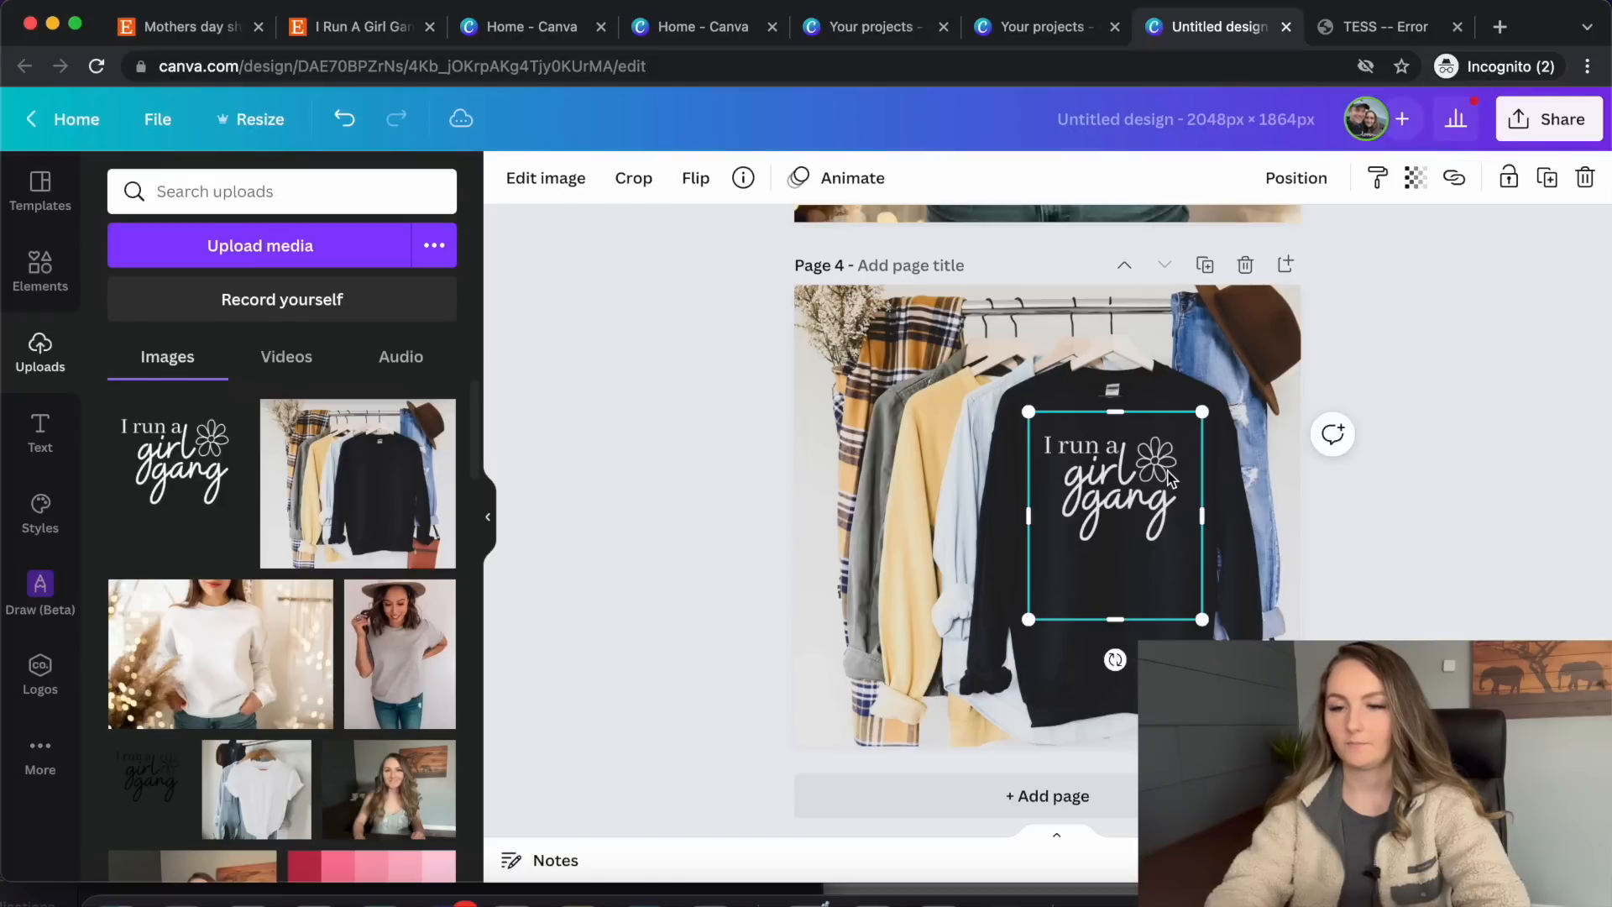
{"action": "left_click", "coordinate": [1389, 315]}
Download the mockup design with JPG as the file type
{"action": "left_click", "coordinate": [1558, 124]}
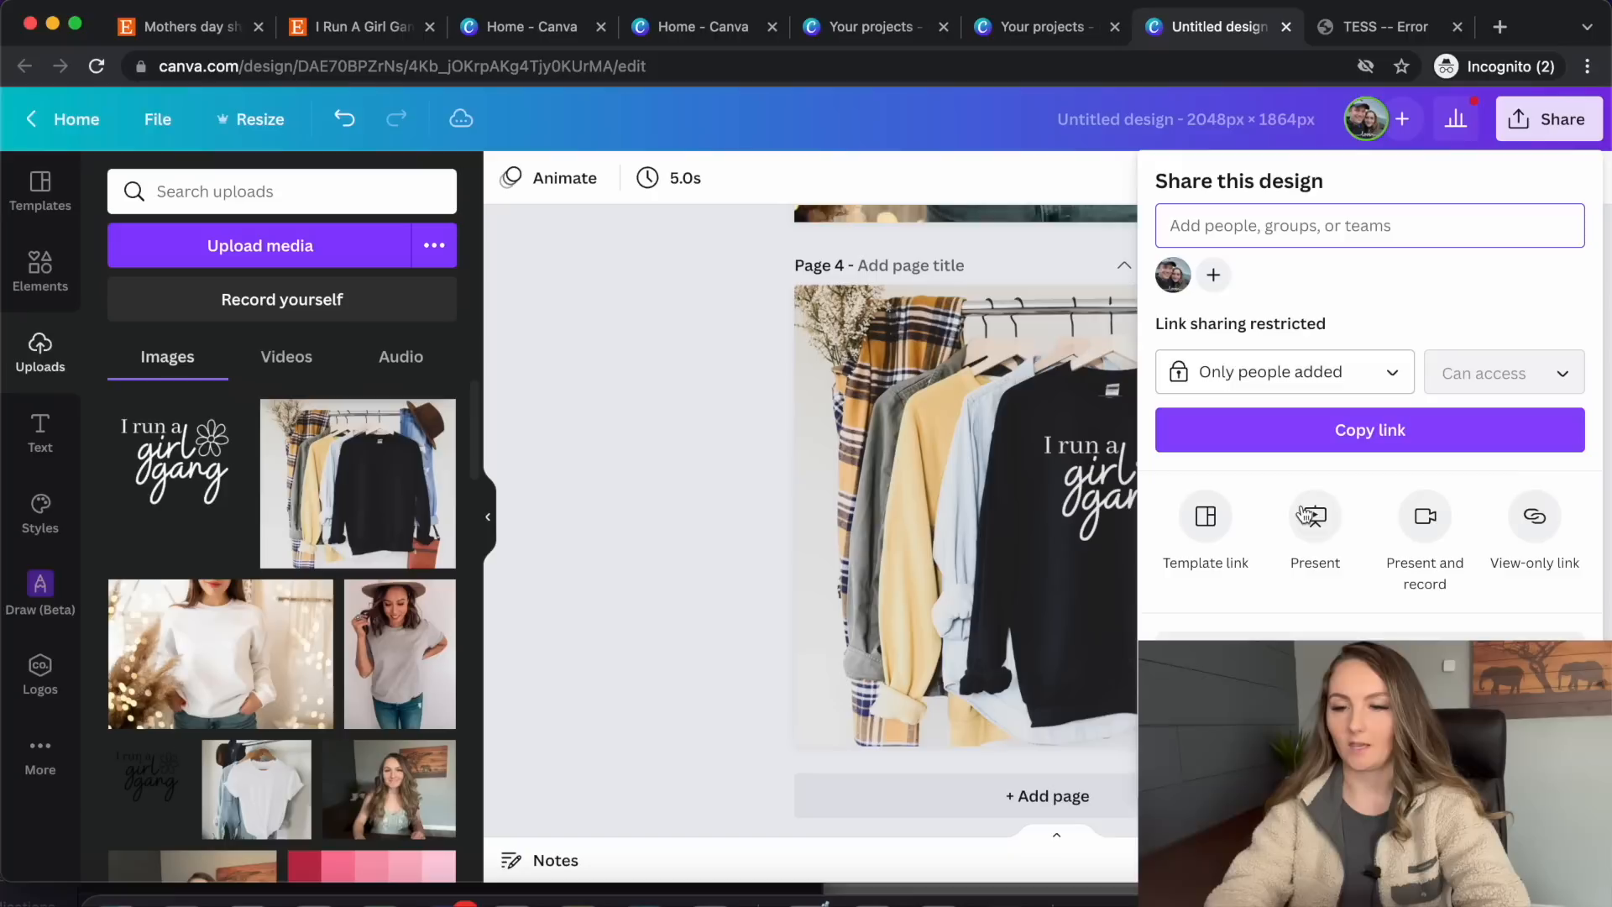
{"action": "left_click", "coordinate": [1279, 632]}
{"action": "left_click", "coordinate": [1369, 272]}
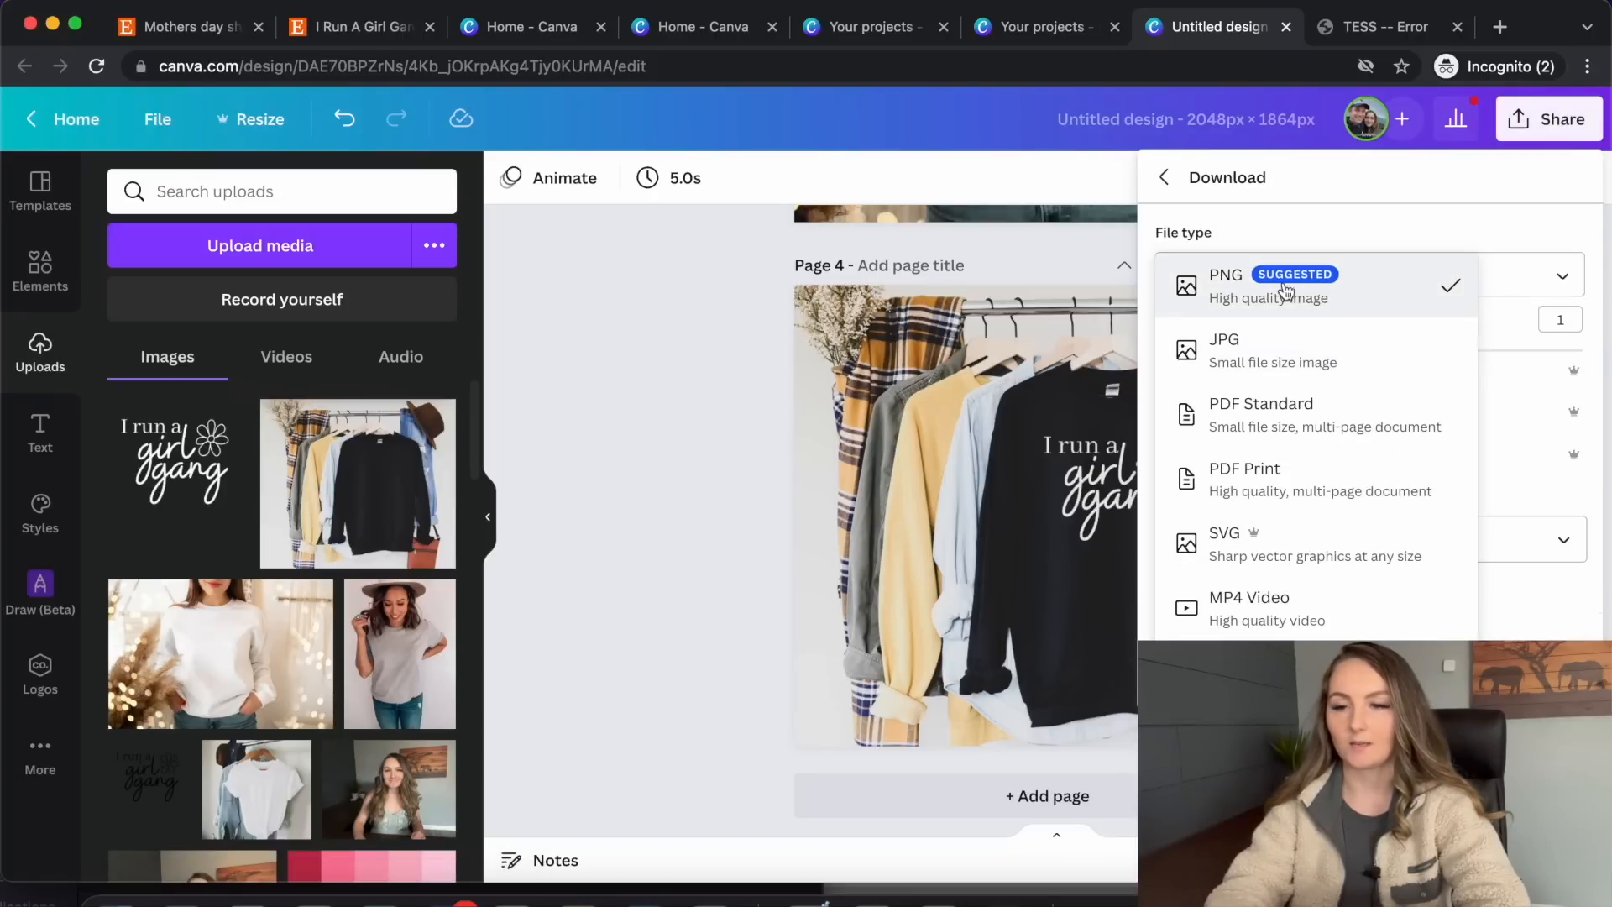
{"action": "left_click", "coordinate": [1277, 351]}
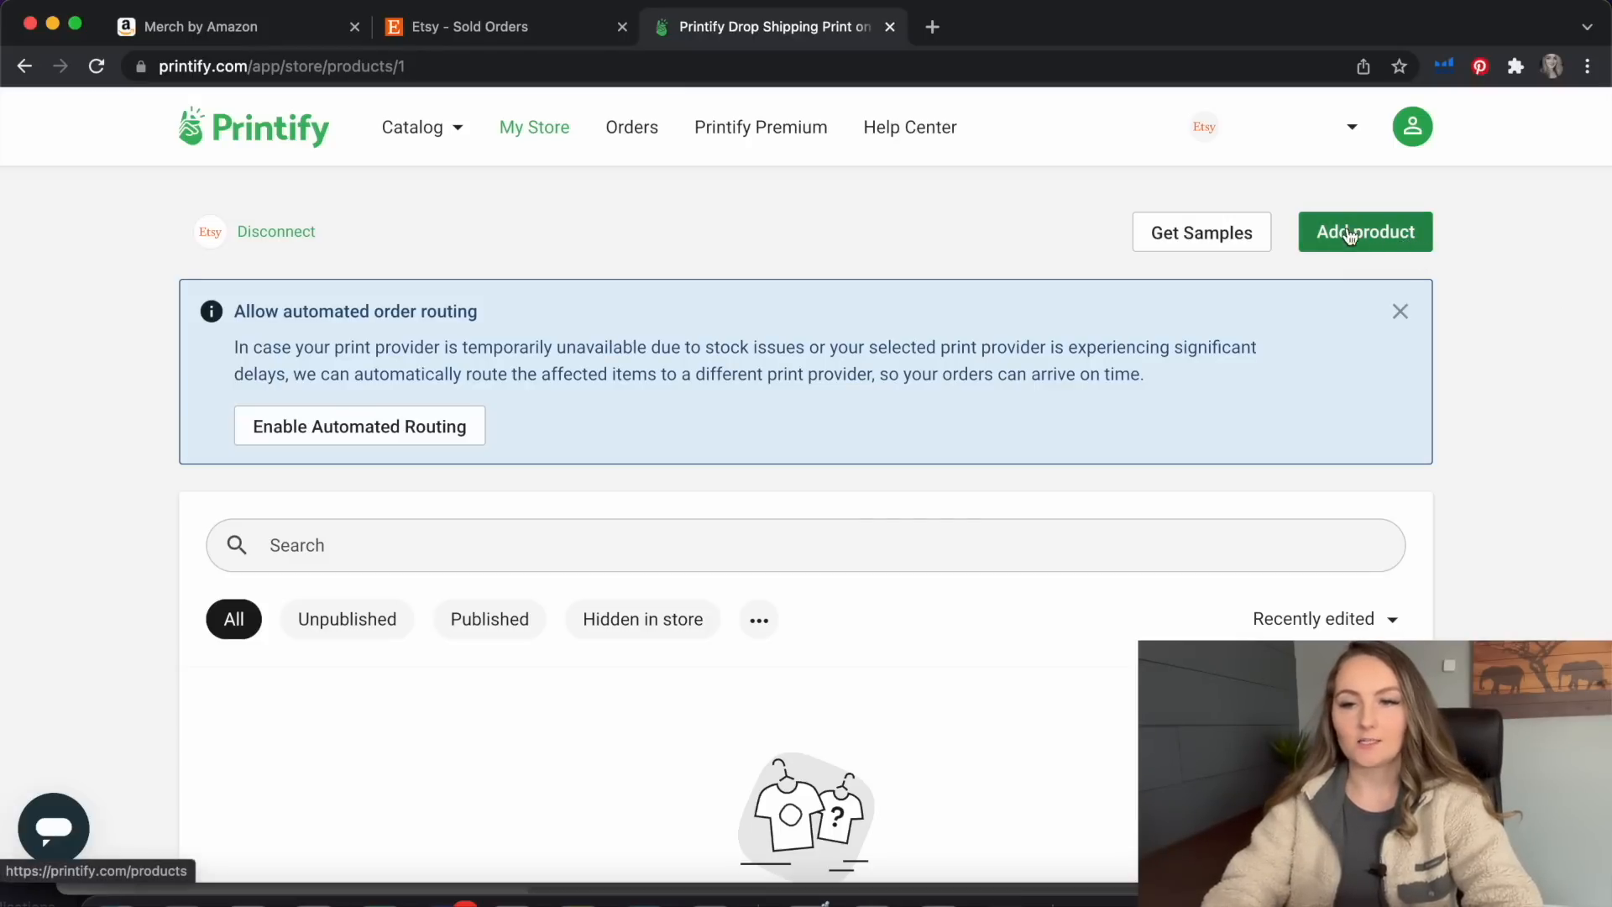
Switch to Printify, view the connected Etsy store in the store management page and return to the store's product list
{"action": "left_click", "coordinate": [1354, 132]}
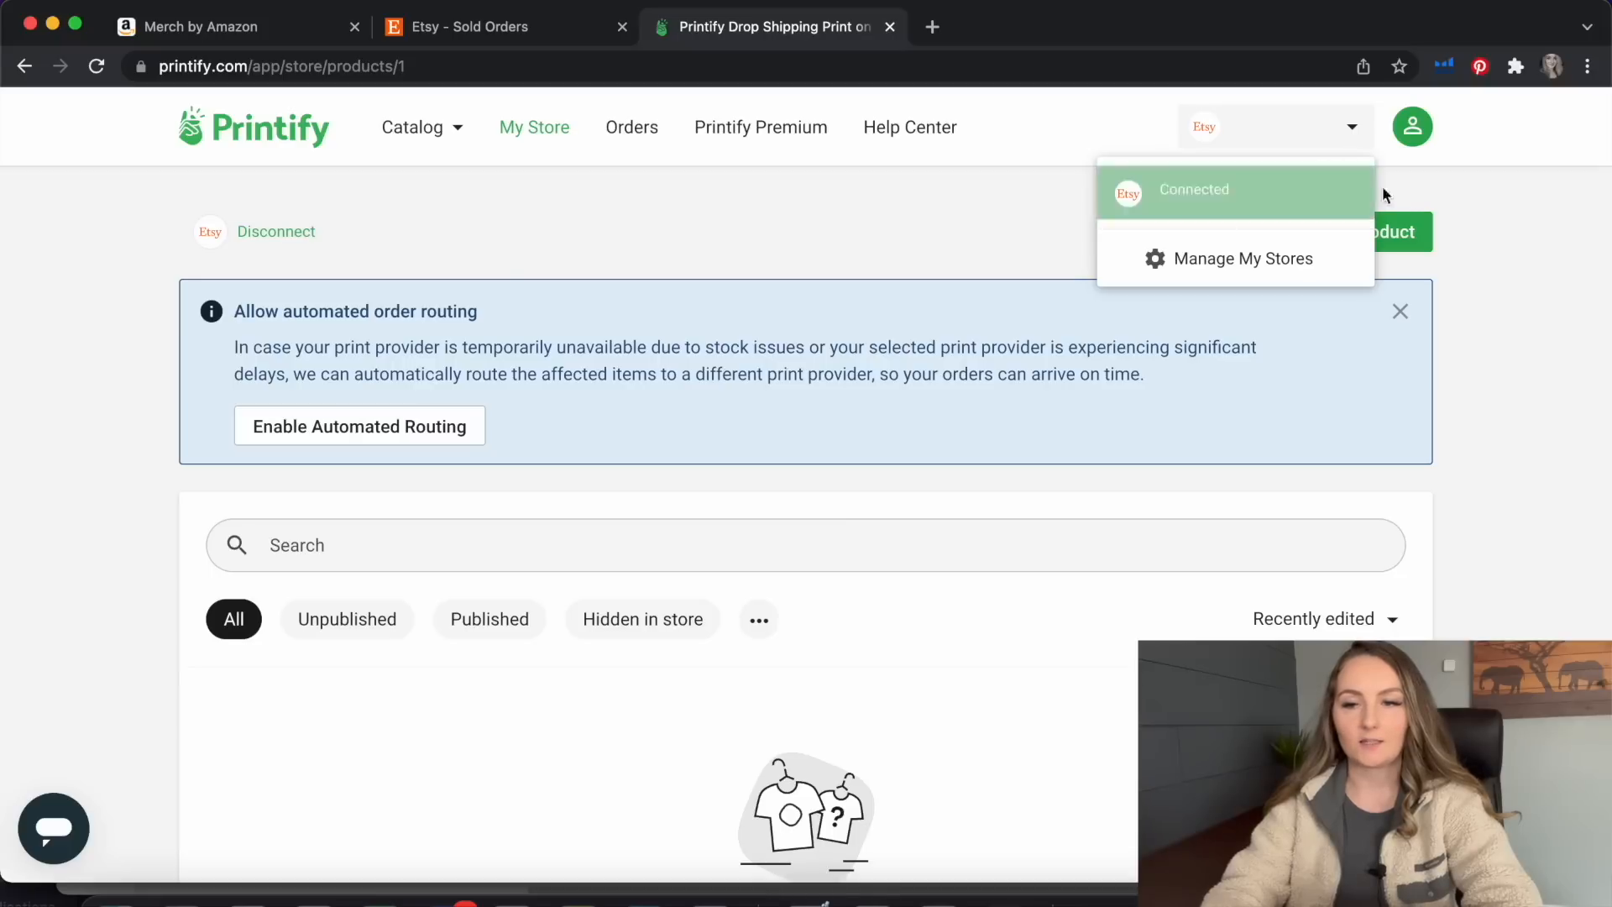
{"action": "left_click", "coordinate": [1289, 269]}
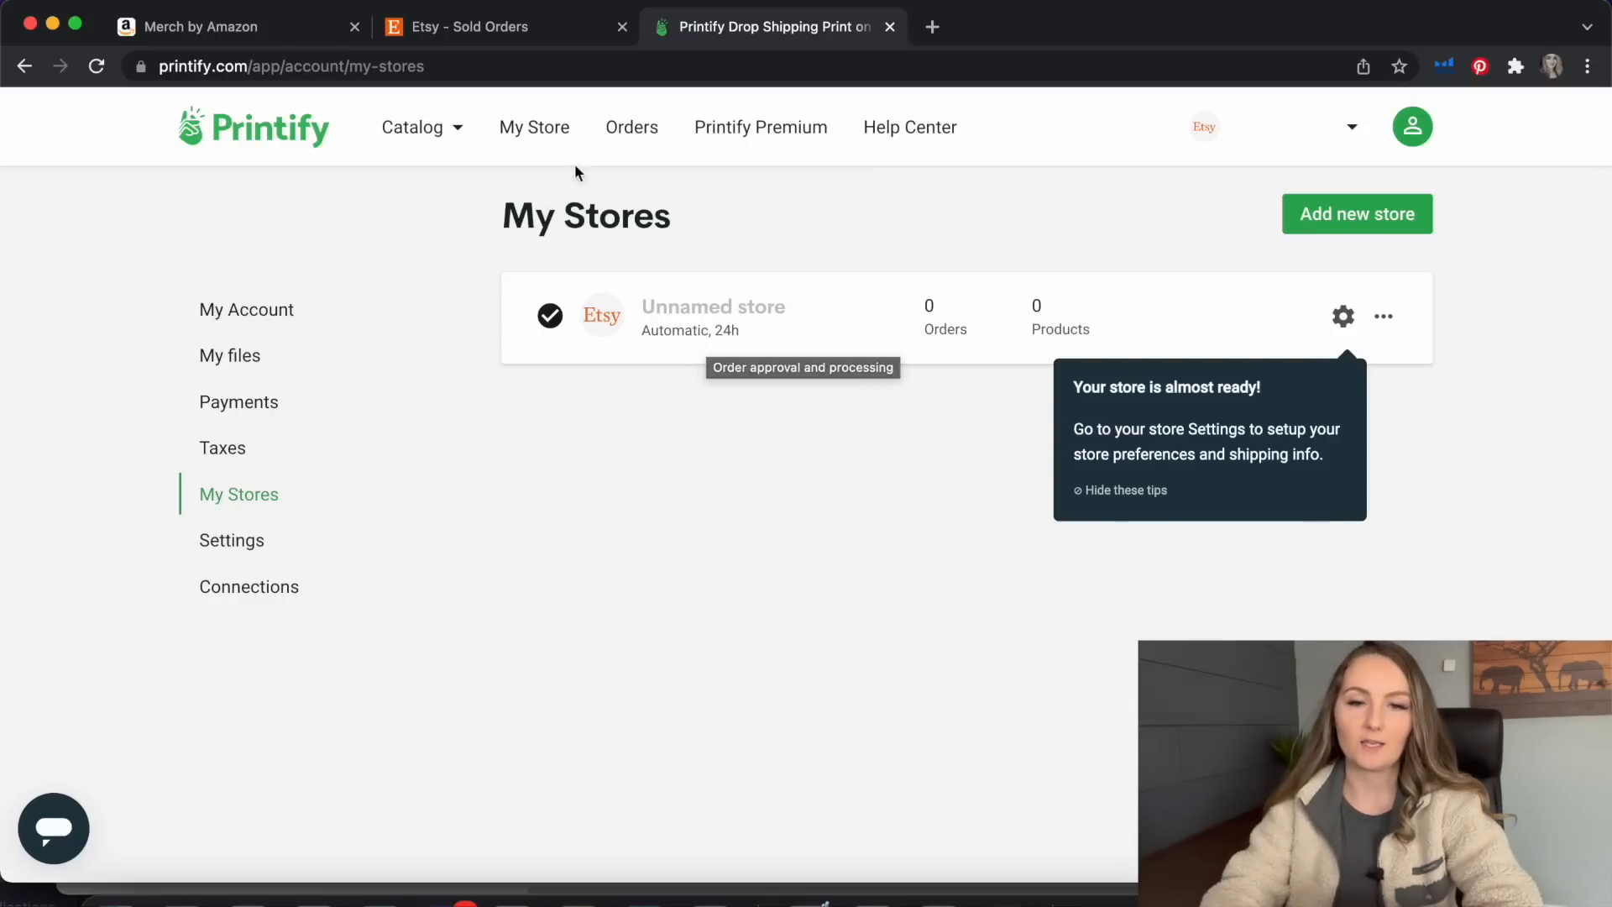
{"action": "left_click", "coordinate": [542, 132]}
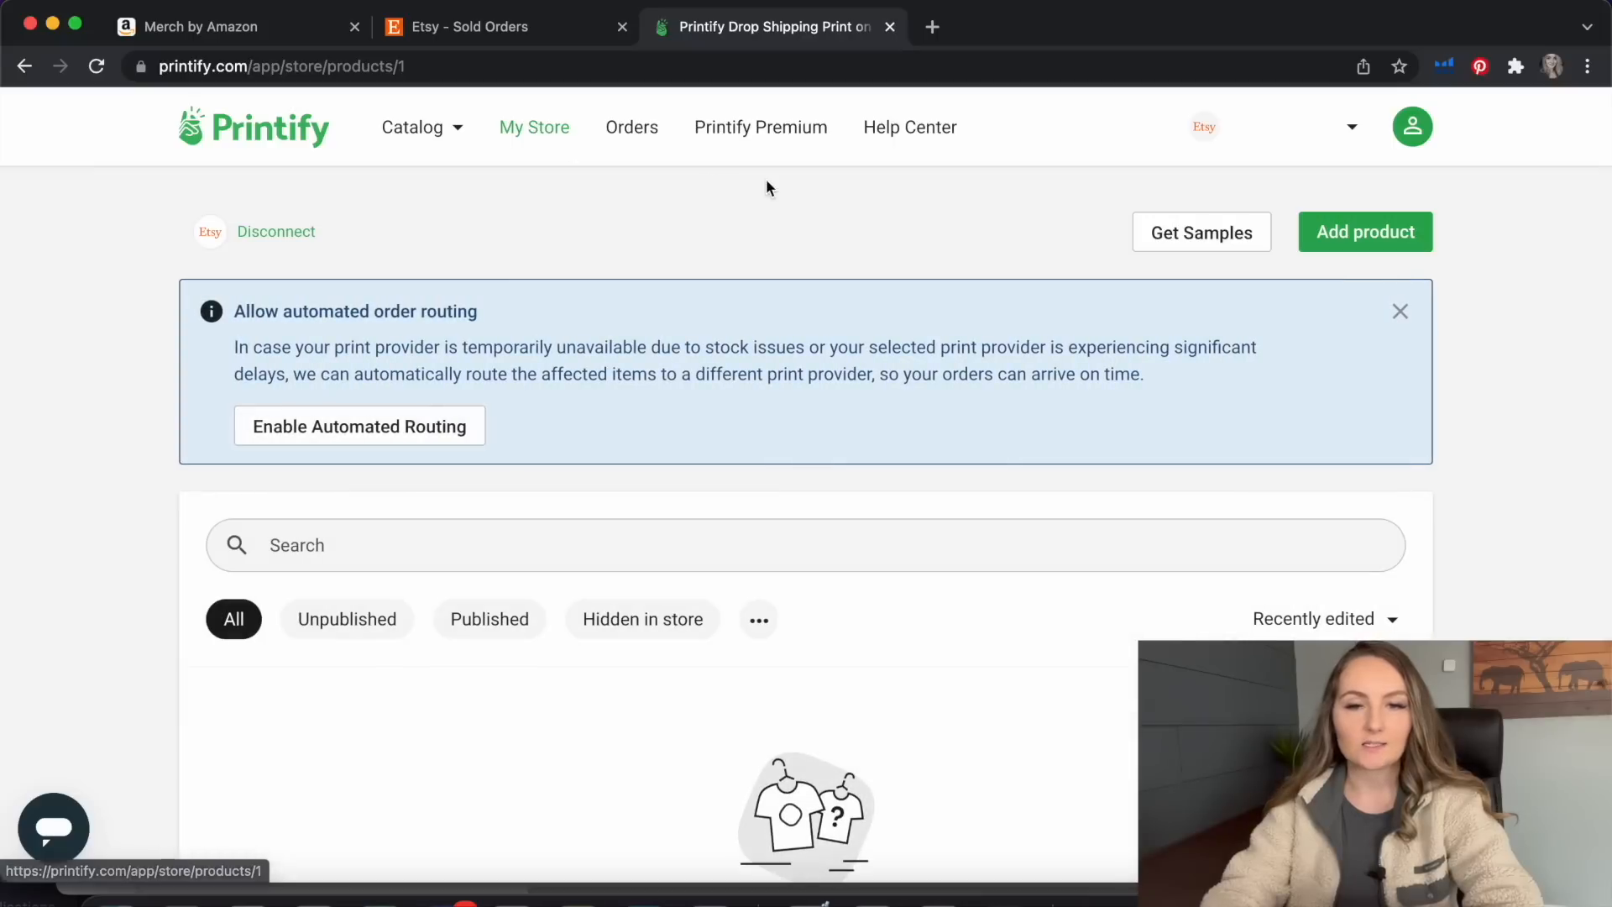
Start adding a product, search the catalog for 3001 and open the Bella+Canvas Unisex Jersey Short Sleeve Tee
{"action": "left_click", "coordinate": [1397, 249]}
{"action": "left_click", "coordinate": [1359, 227]}
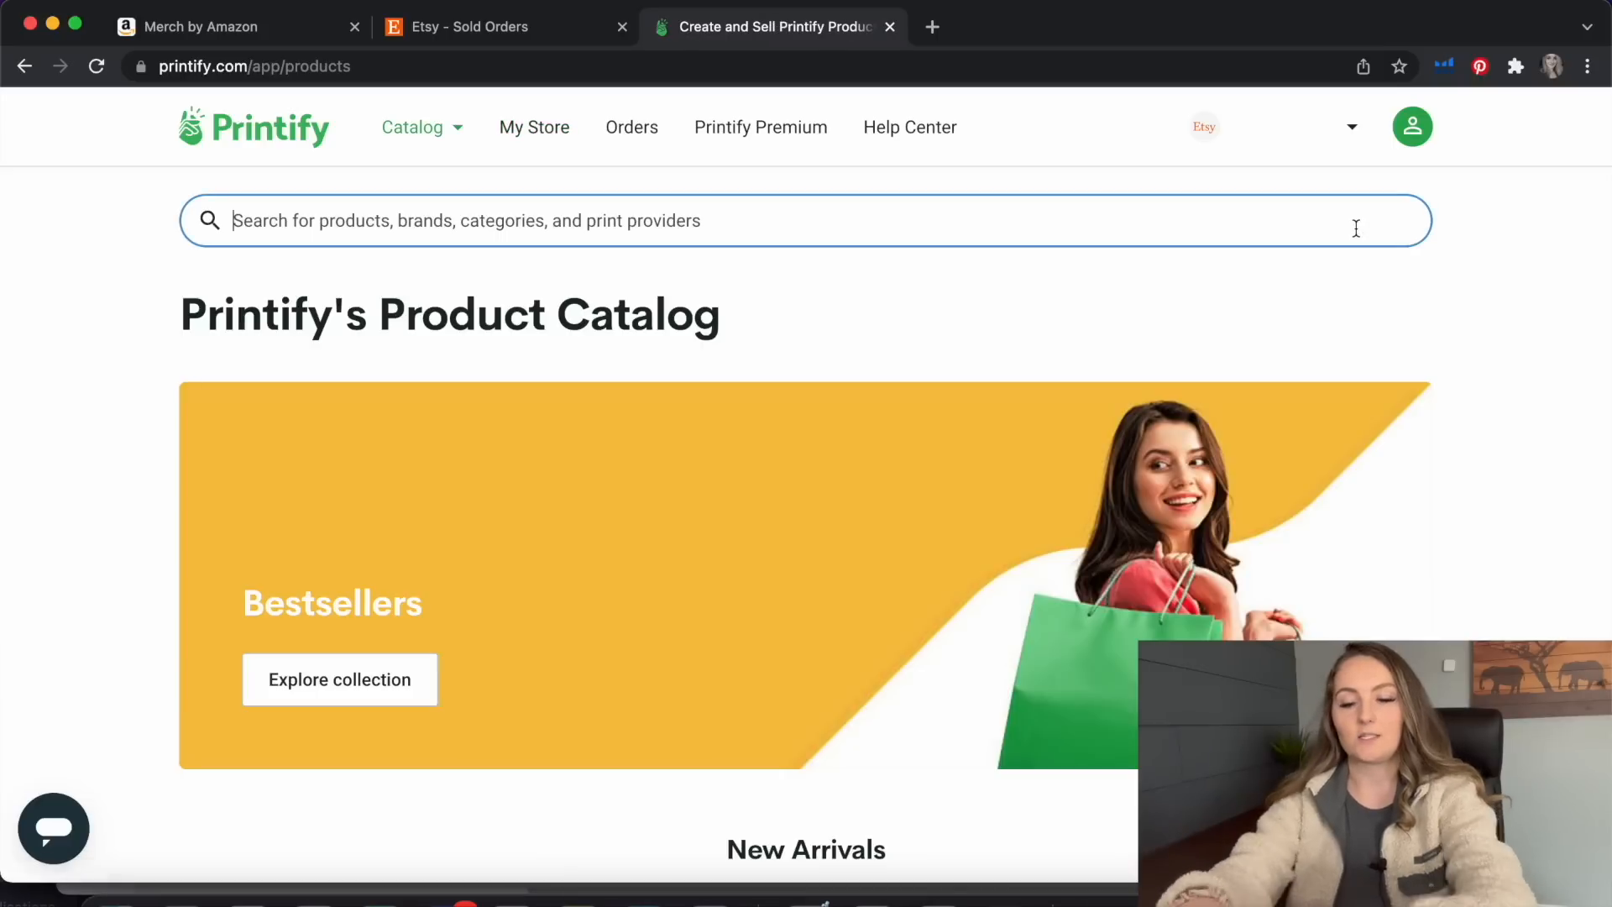
{"action": "type", "text": "3001"}
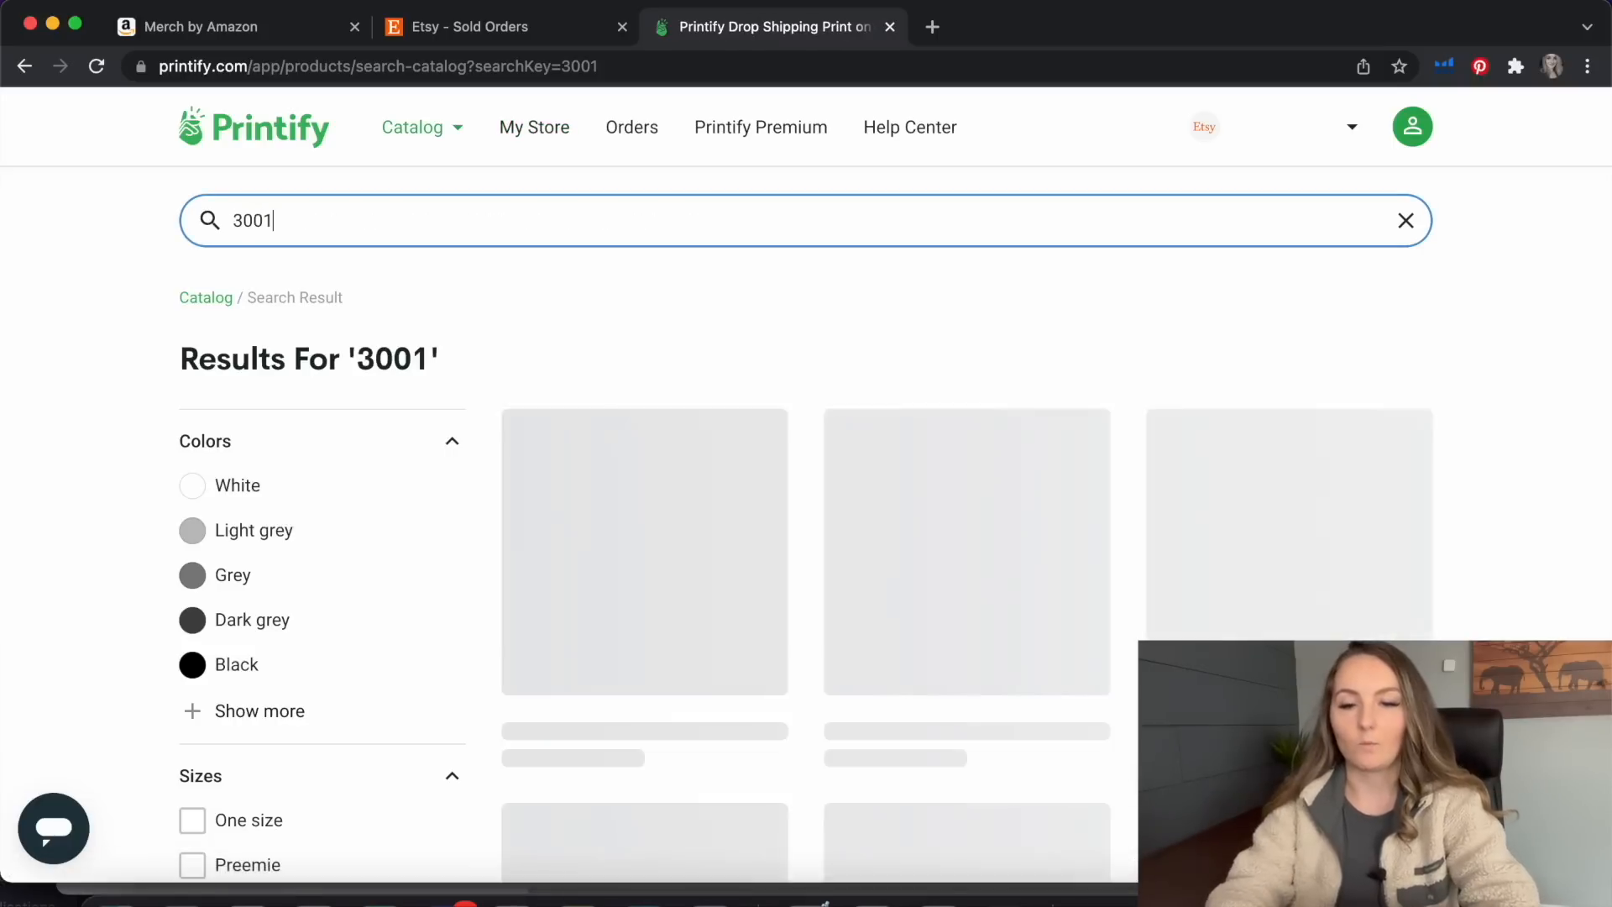
{"action": "scroll", "coordinate": [1369, 269], "scroll_direction": "down", "scroll_amount": 7}
{"action": "scroll", "coordinate": [1374, 274], "scroll_direction": "up", "scroll_amount": 6}
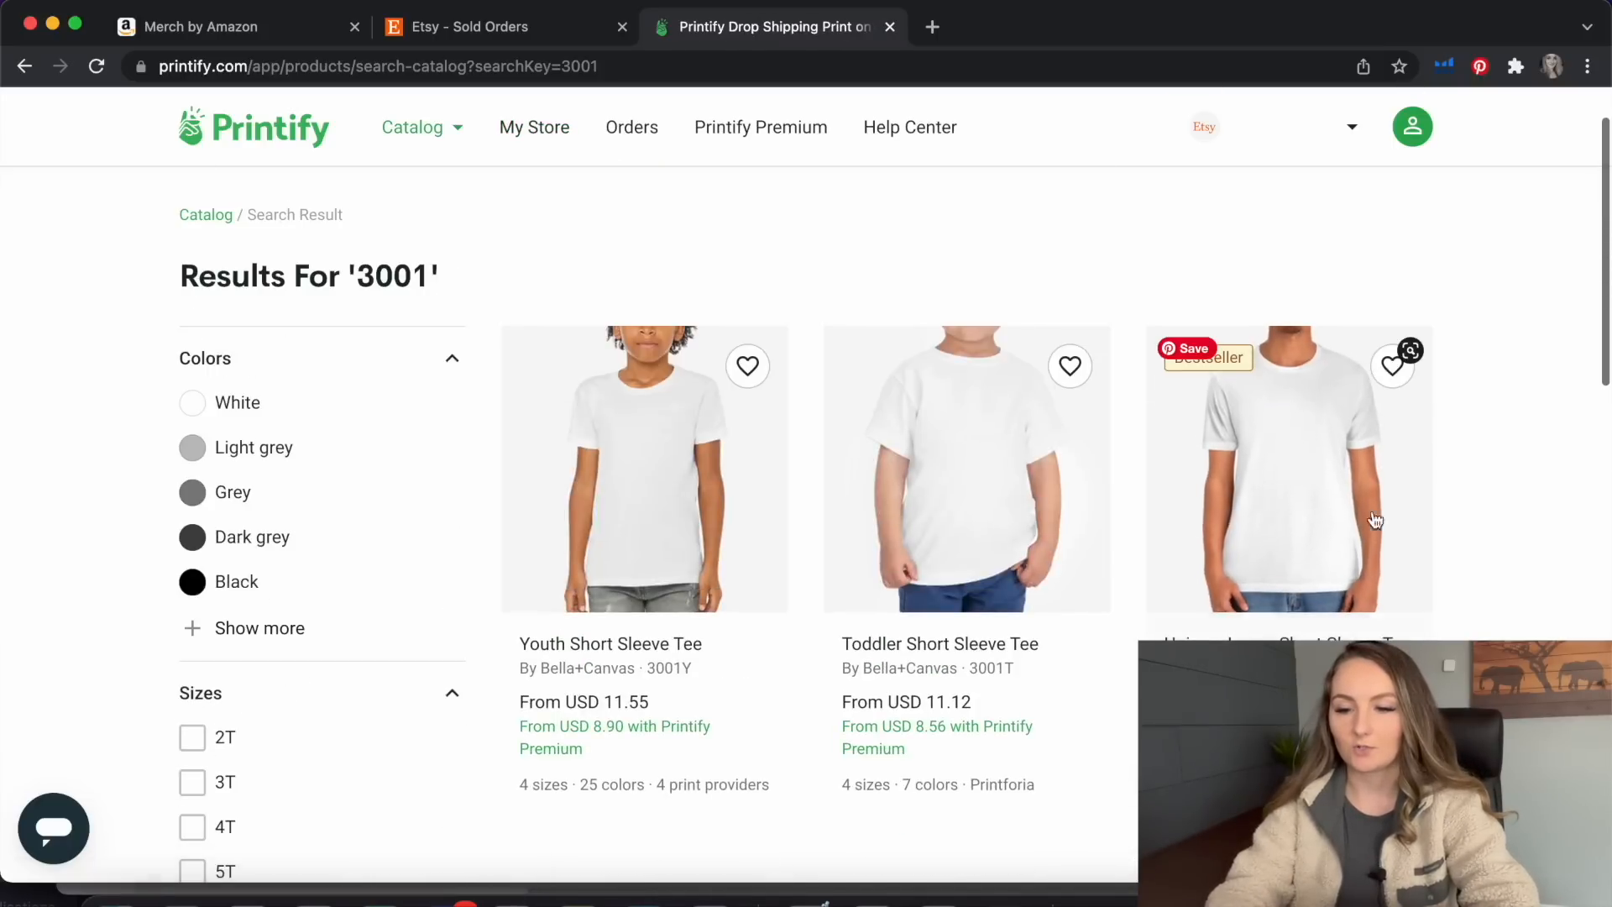
{"action": "left_click", "coordinate": [1285, 504]}
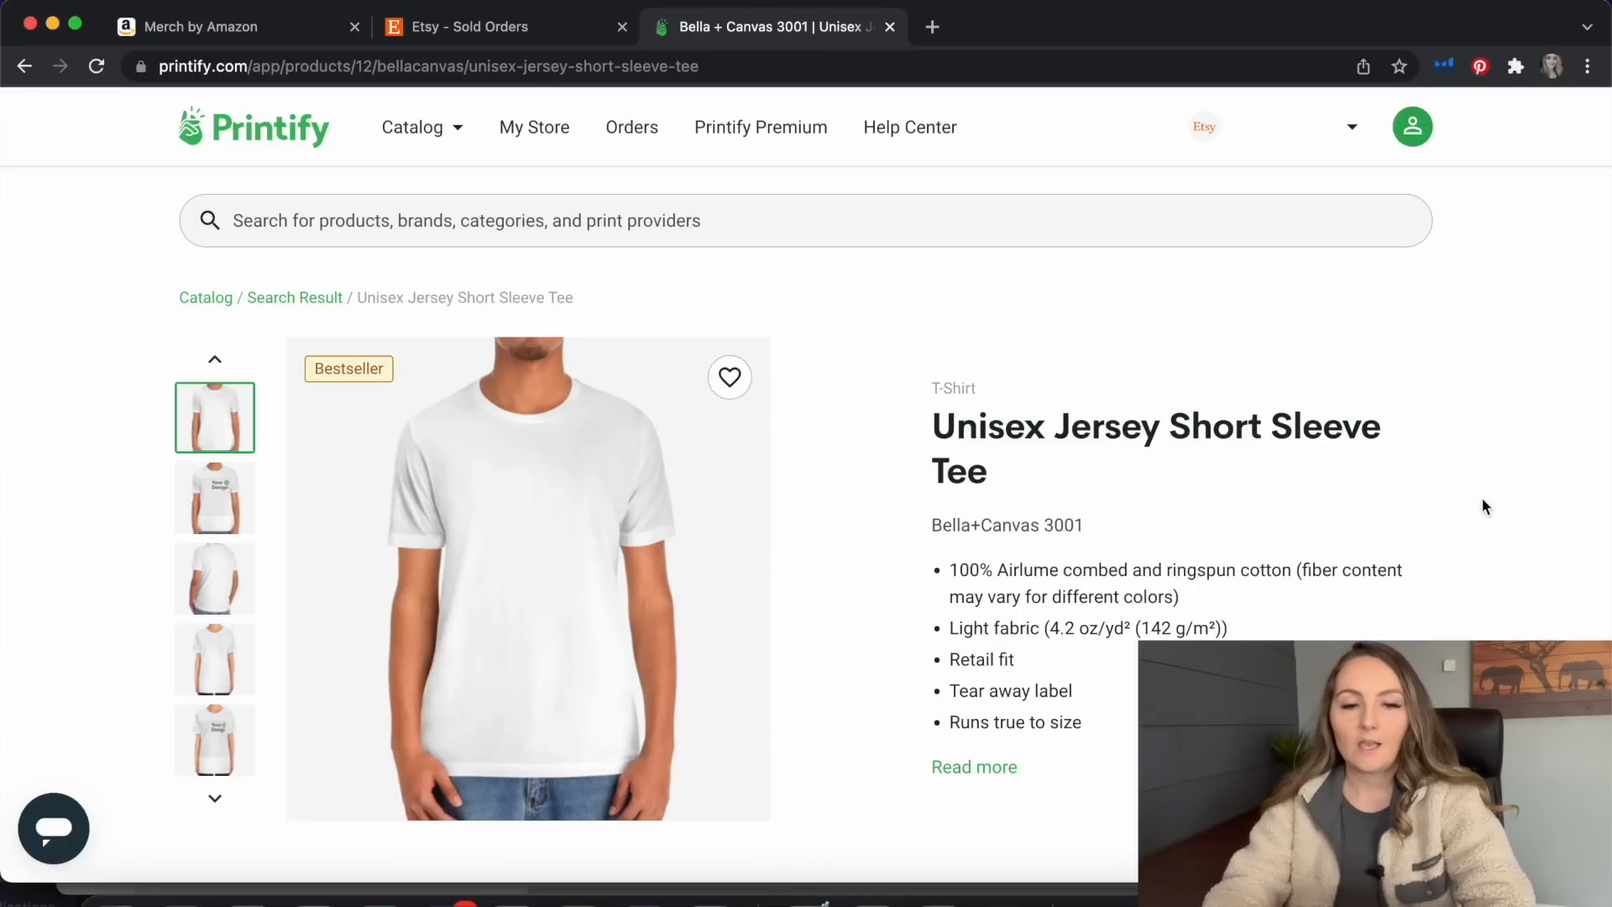
Compare the print providers for the tee and start designing with Monster Digital
{"action": "scroll", "coordinate": [1483, 499], "scroll_direction": "down", "scroll_amount": 8}
{"action": "scroll", "coordinate": [1483, 503], "scroll_direction": "down", "scroll_amount": 10}
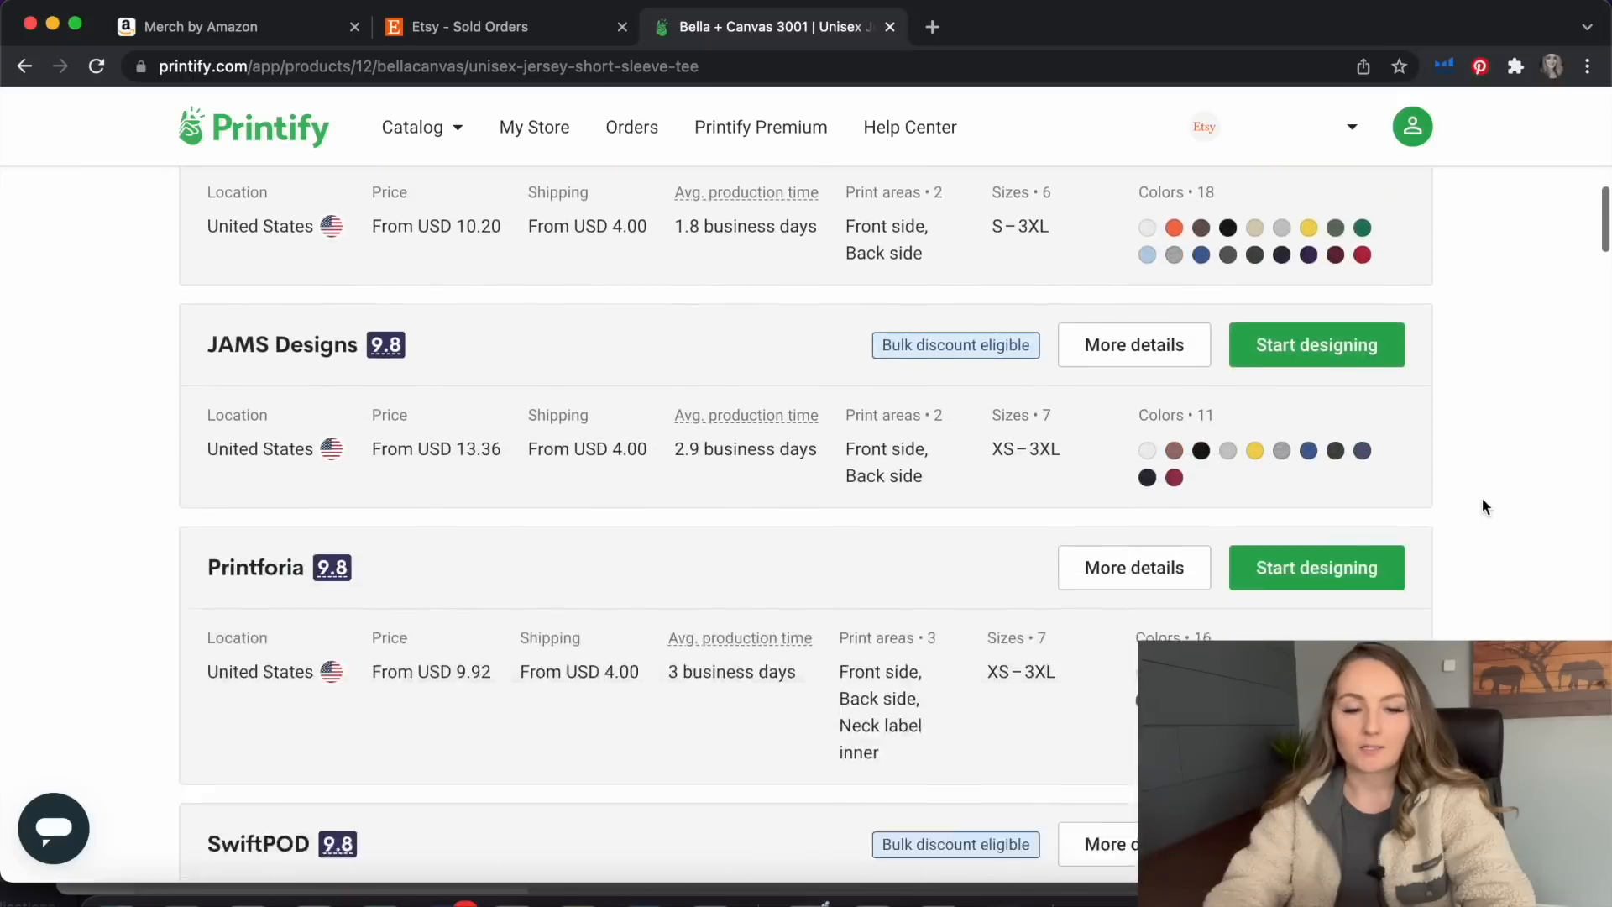
{"action": "scroll", "coordinate": [1483, 507], "scroll_direction": "down", "scroll_amount": 8}
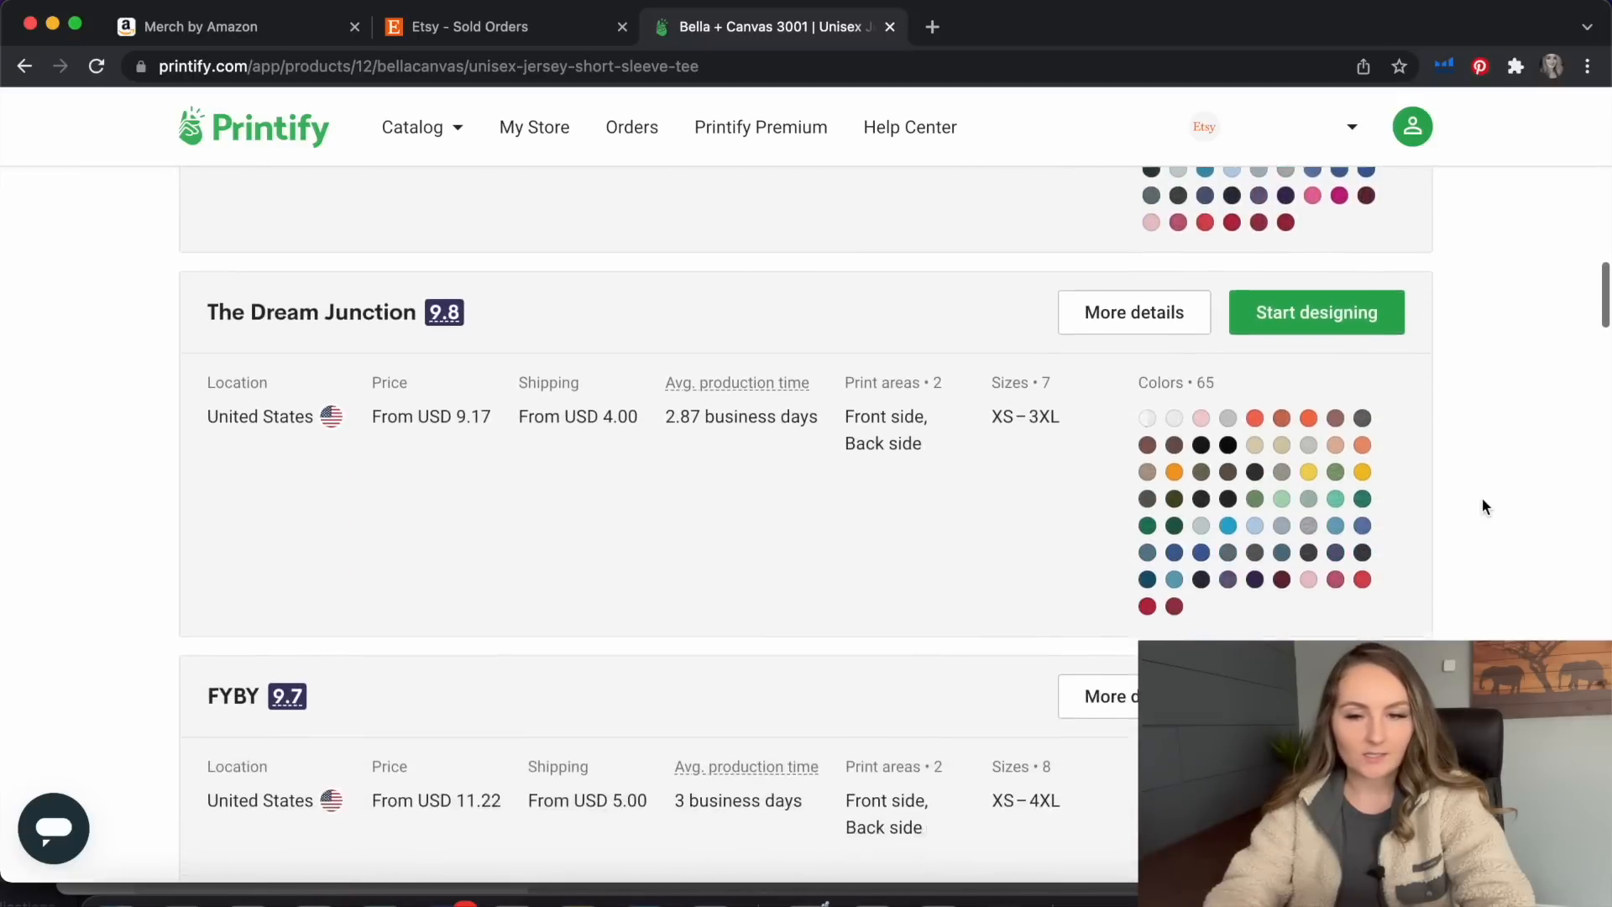
{"action": "scroll", "coordinate": [1483, 507], "scroll_direction": "down", "scroll_amount": 2}
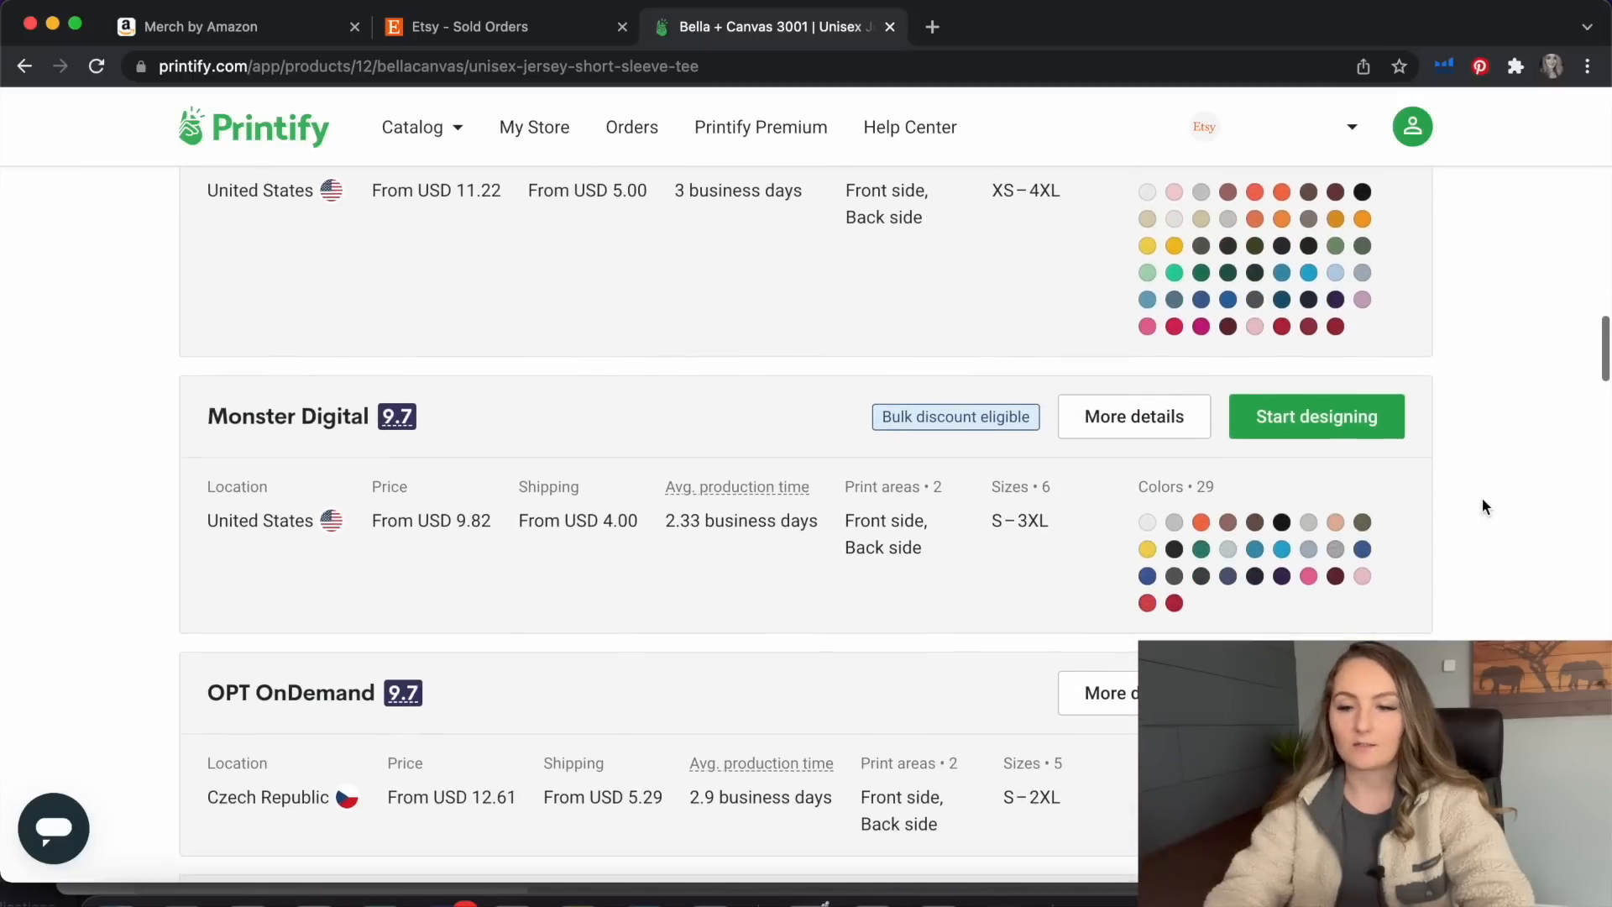
{"action": "left_click", "coordinate": [1362, 428]}
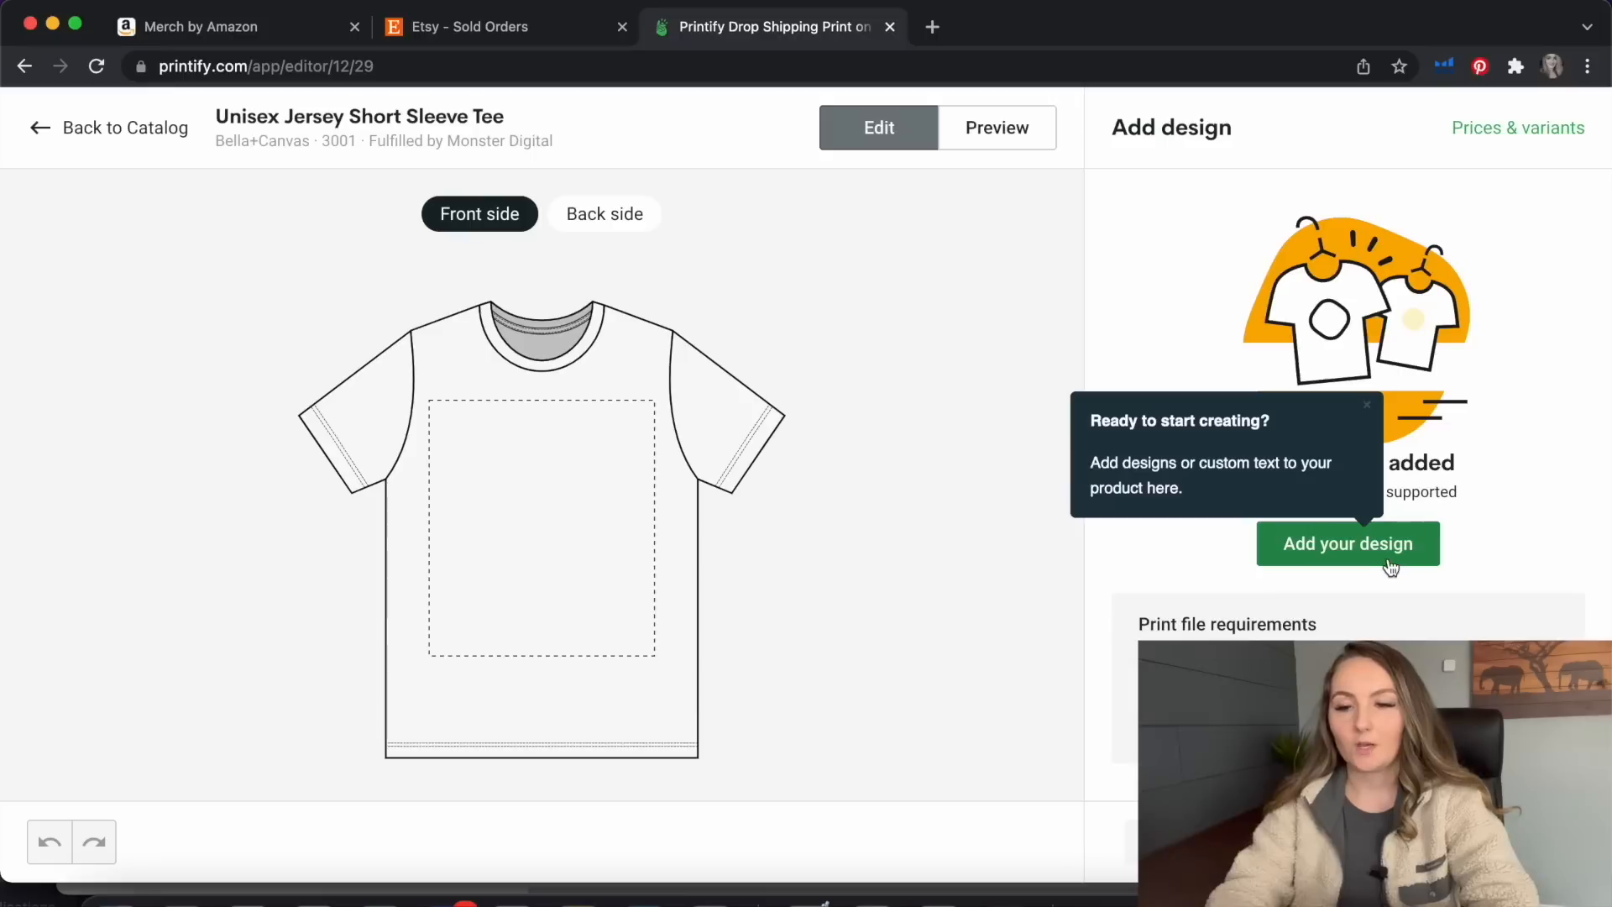
Add the design 1.png from the device to the shirt front, move it up towards the collar and centre it horizontally
{"action": "left_click", "coordinate": [1388, 556]}
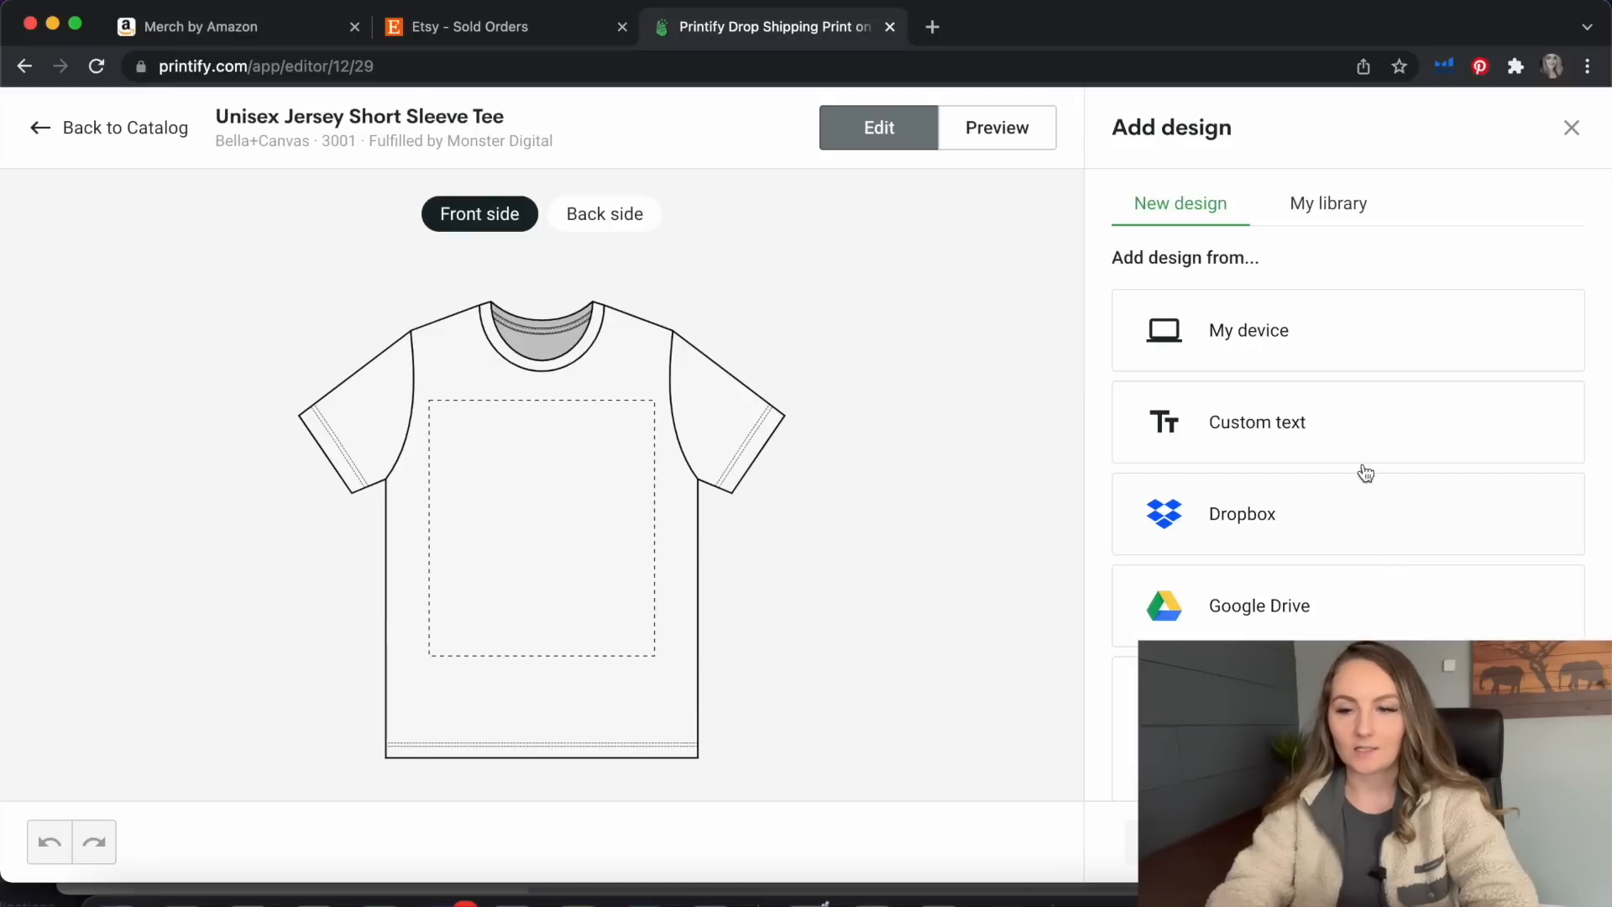
{"action": "left_click", "coordinate": [1378, 353]}
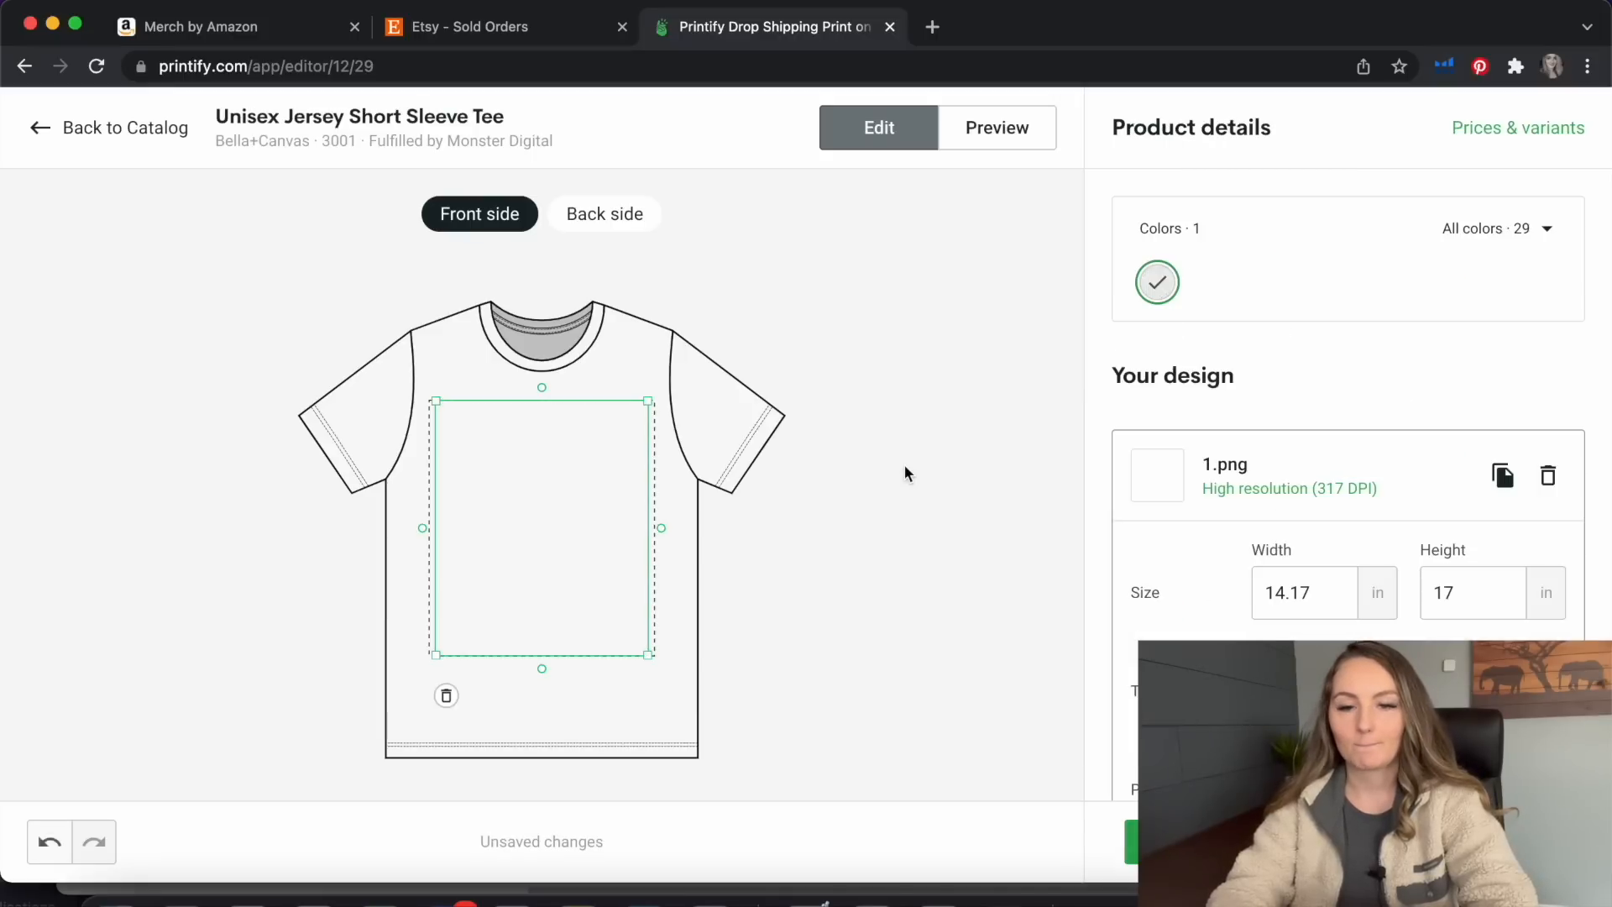
{"action": "left_click_drag", "start_coordinate": [591, 522], "coordinate": [591, 499]}
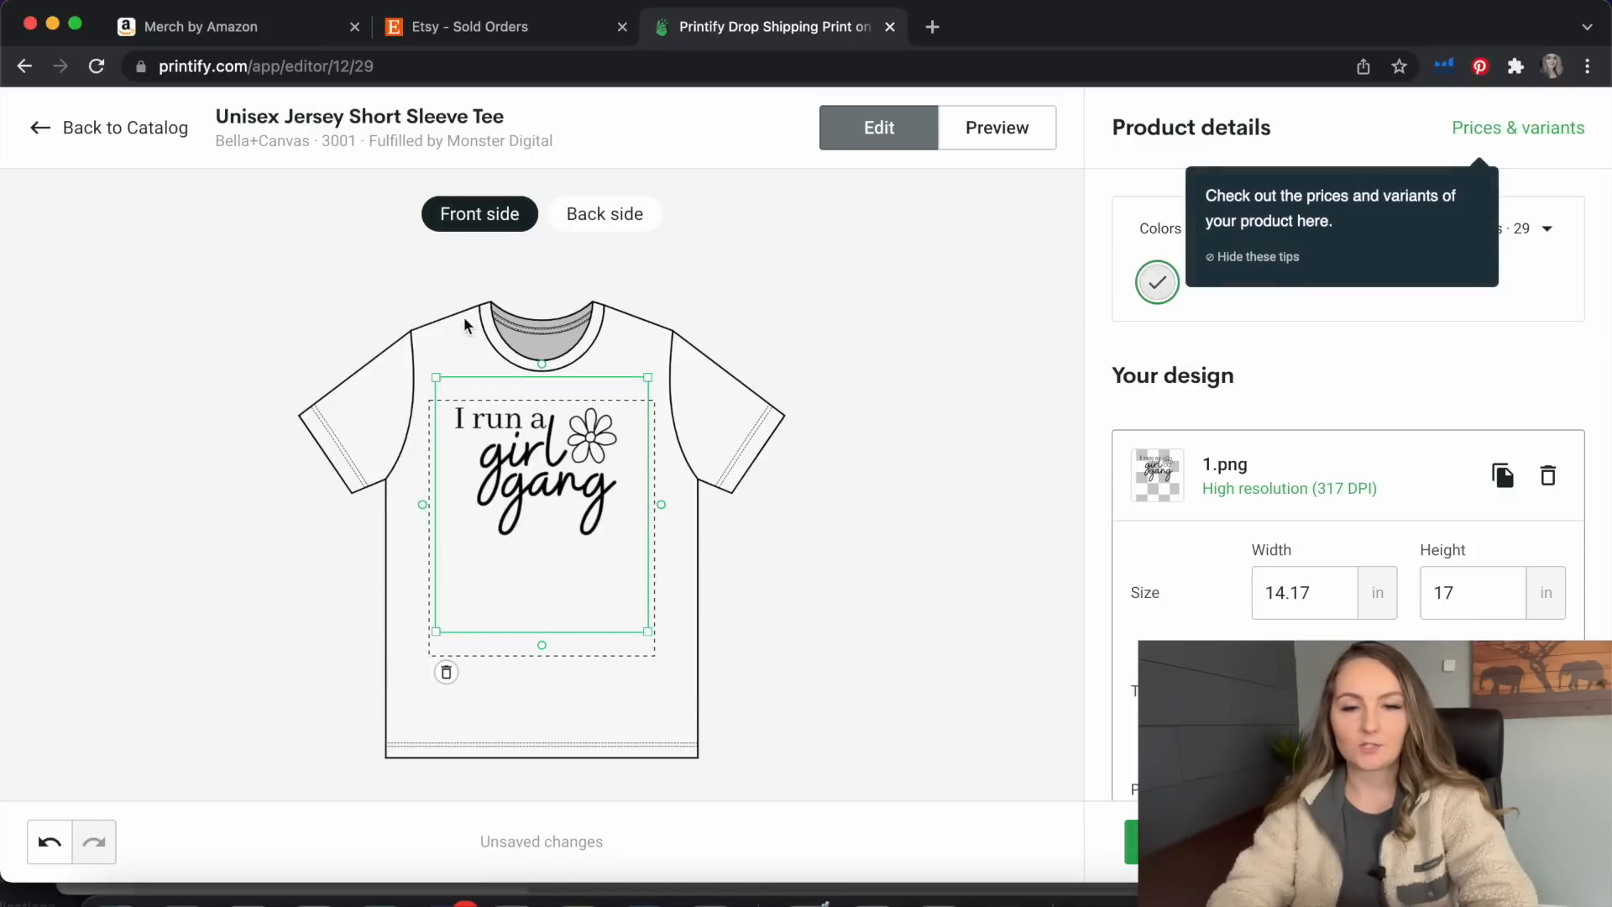
{"action": "left_click", "coordinate": [777, 603]}
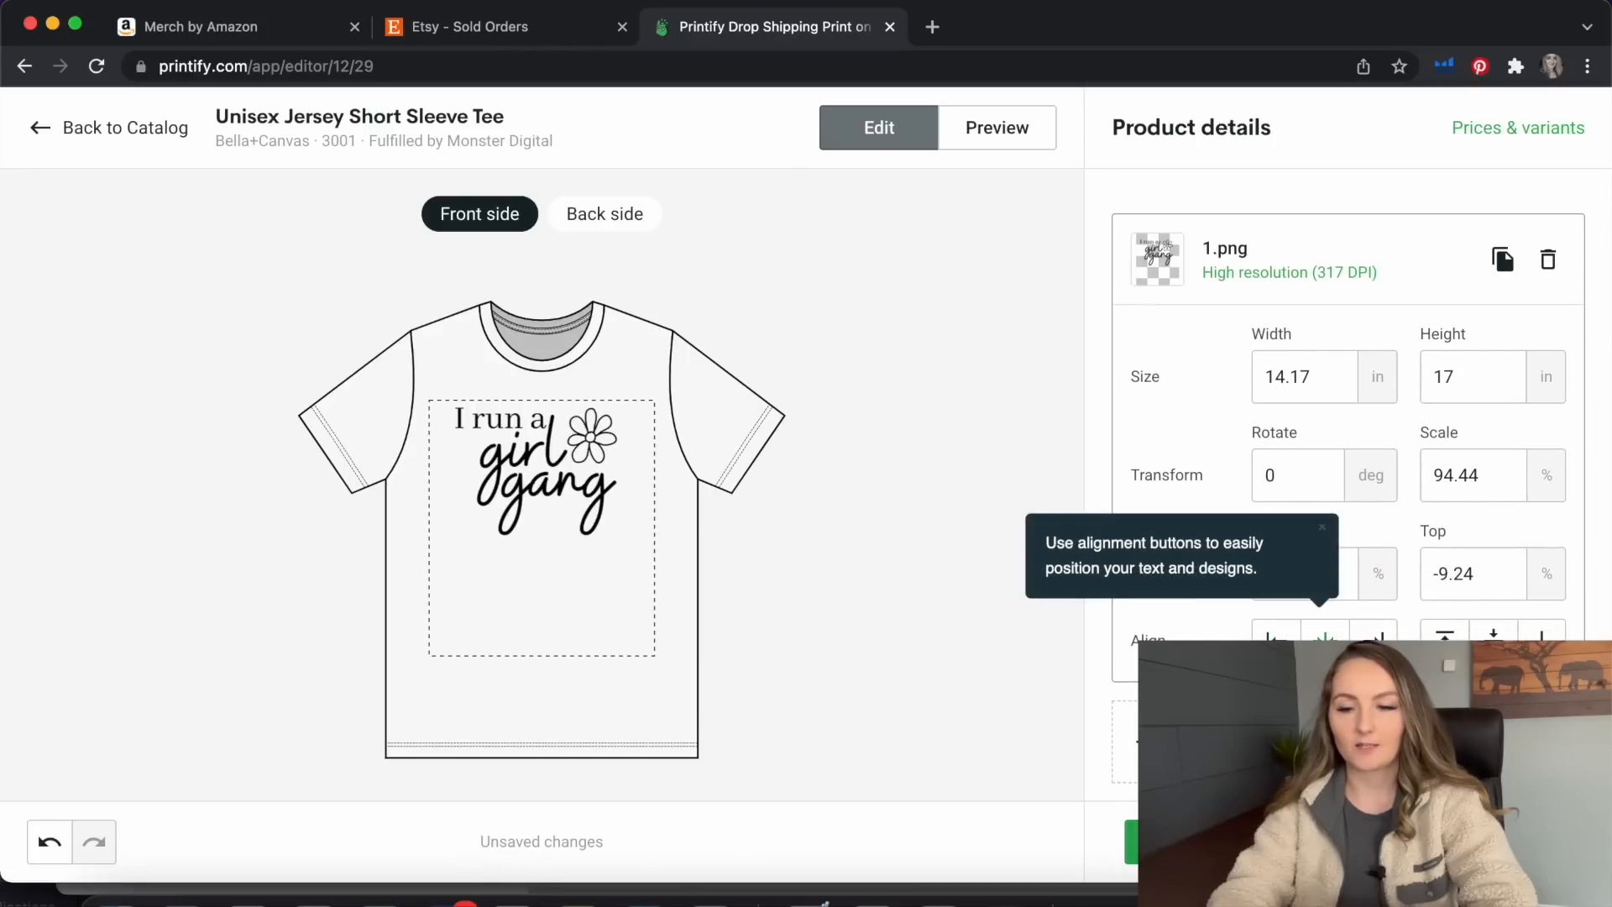
{"action": "left_click", "coordinate": [1325, 638]}
{"action": "scroll", "coordinate": [1436, 334], "scroll_direction": "up", "scroll_amount": 3}
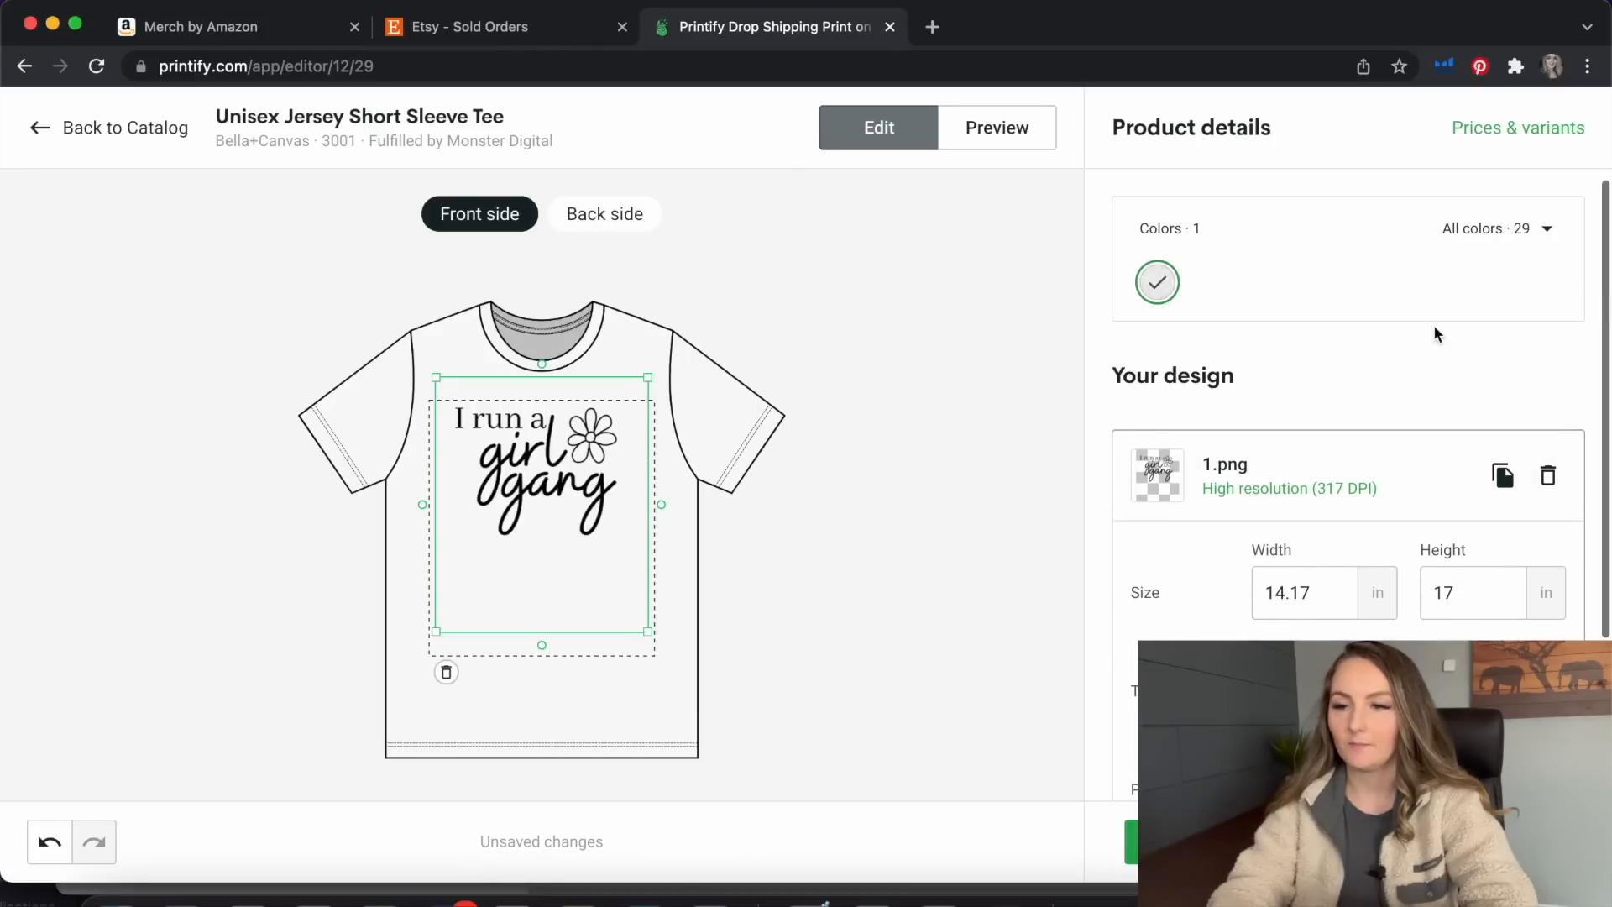
Add Athletic Heather as a second shirt color
{"action": "left_click", "coordinate": [1495, 229]}
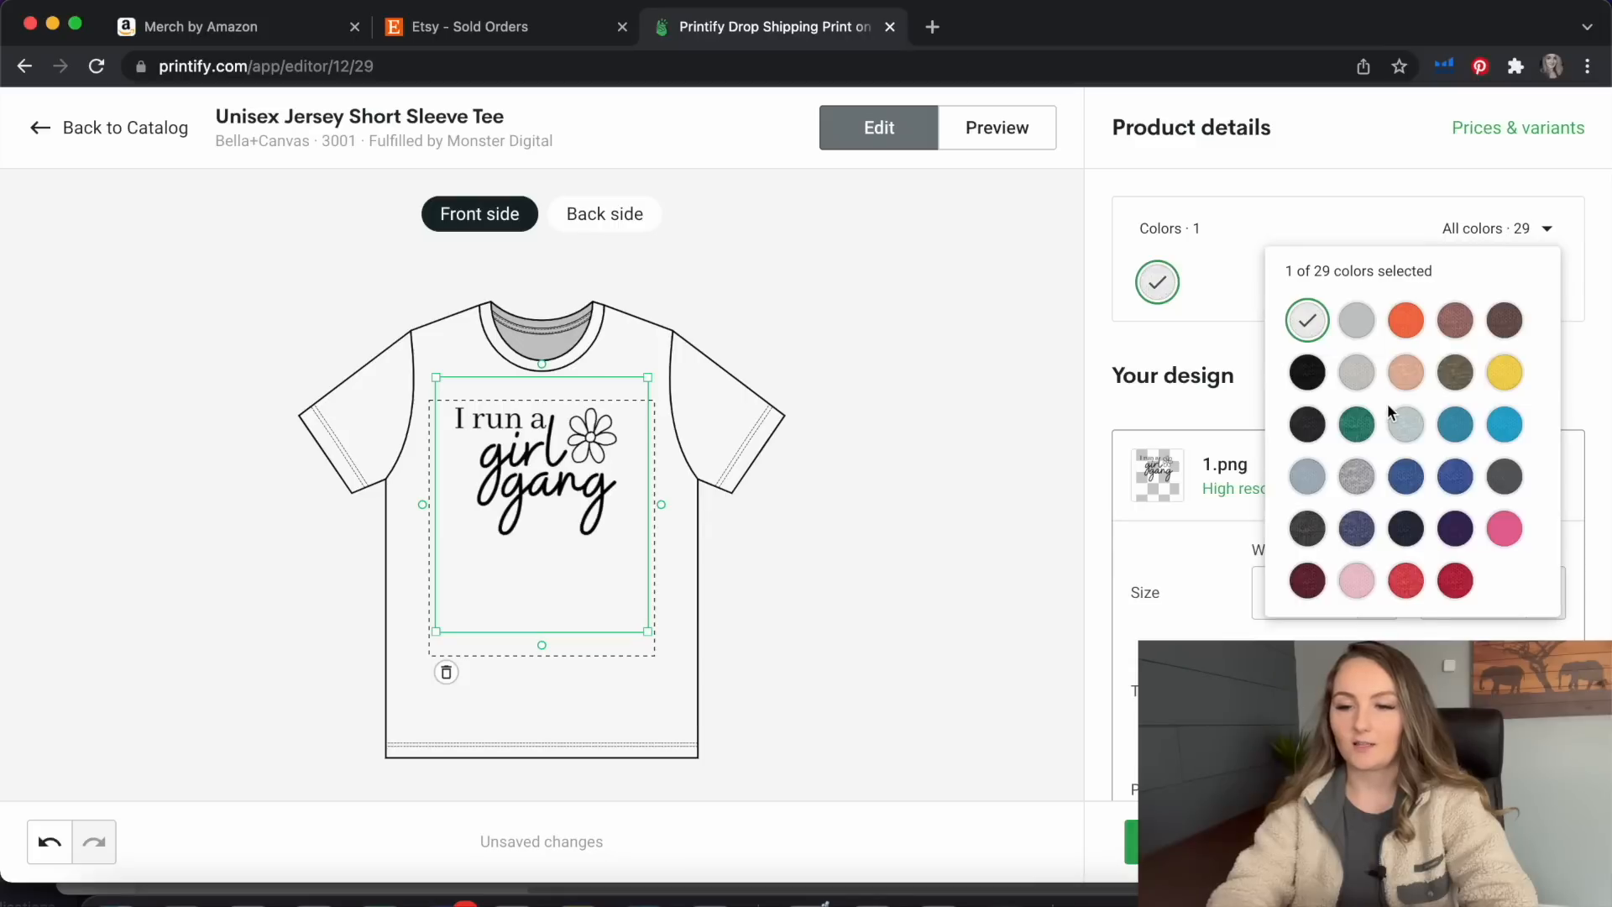
{"action": "left_click", "coordinate": [1357, 477]}
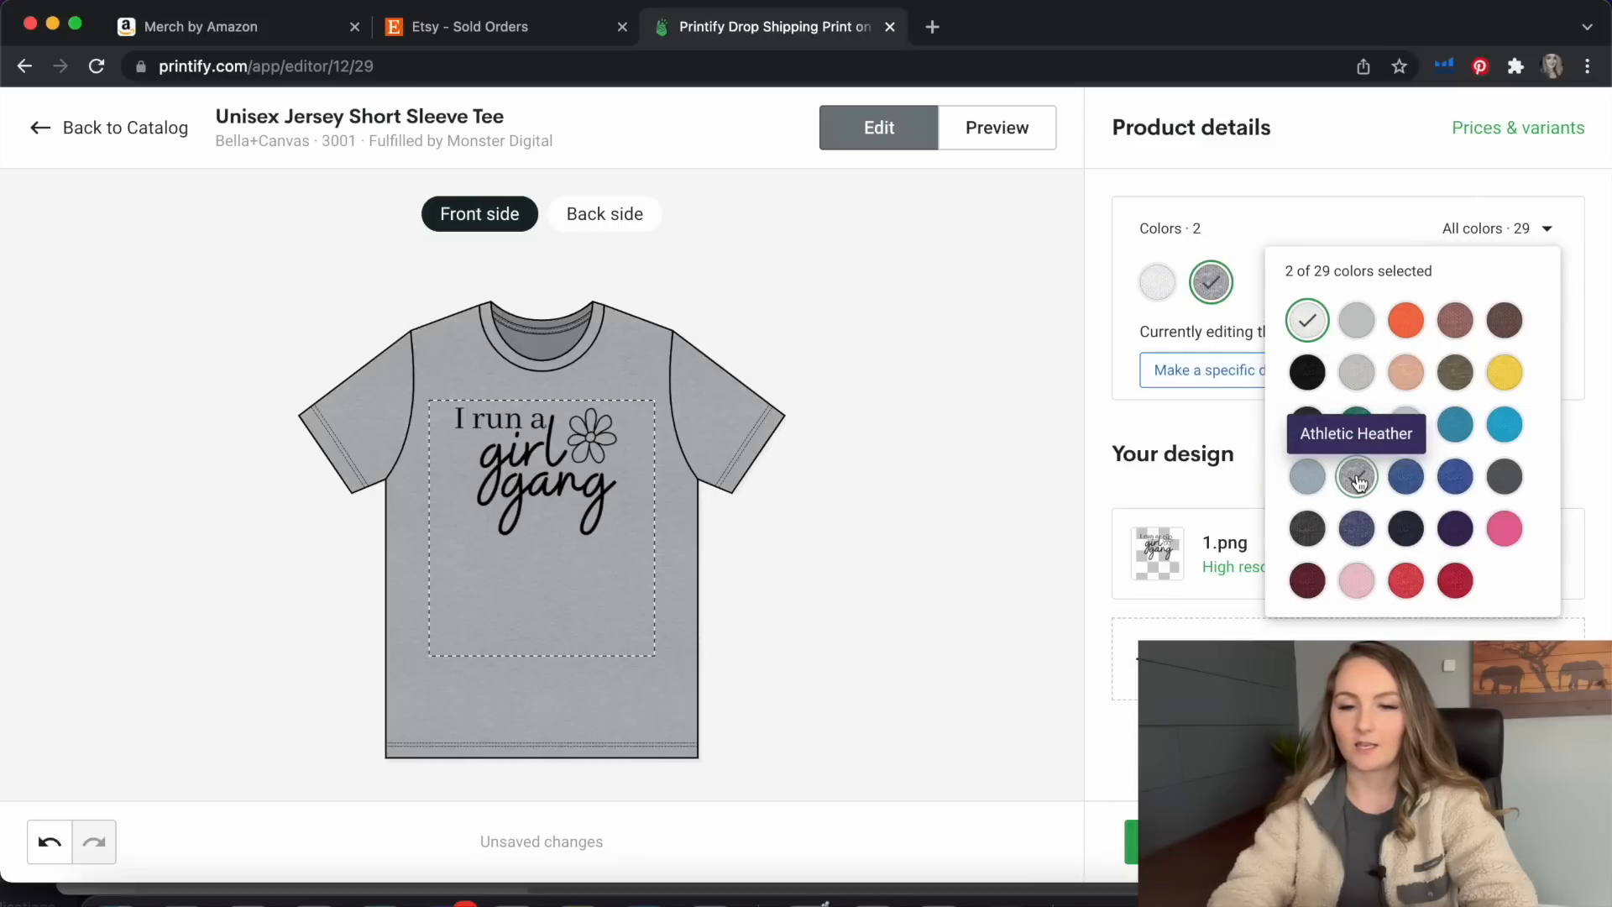
{"action": "left_click", "coordinate": [994, 331]}
Preview the grey shirt design in the On Person 2 view
{"action": "left_click", "coordinate": [1000, 117]}
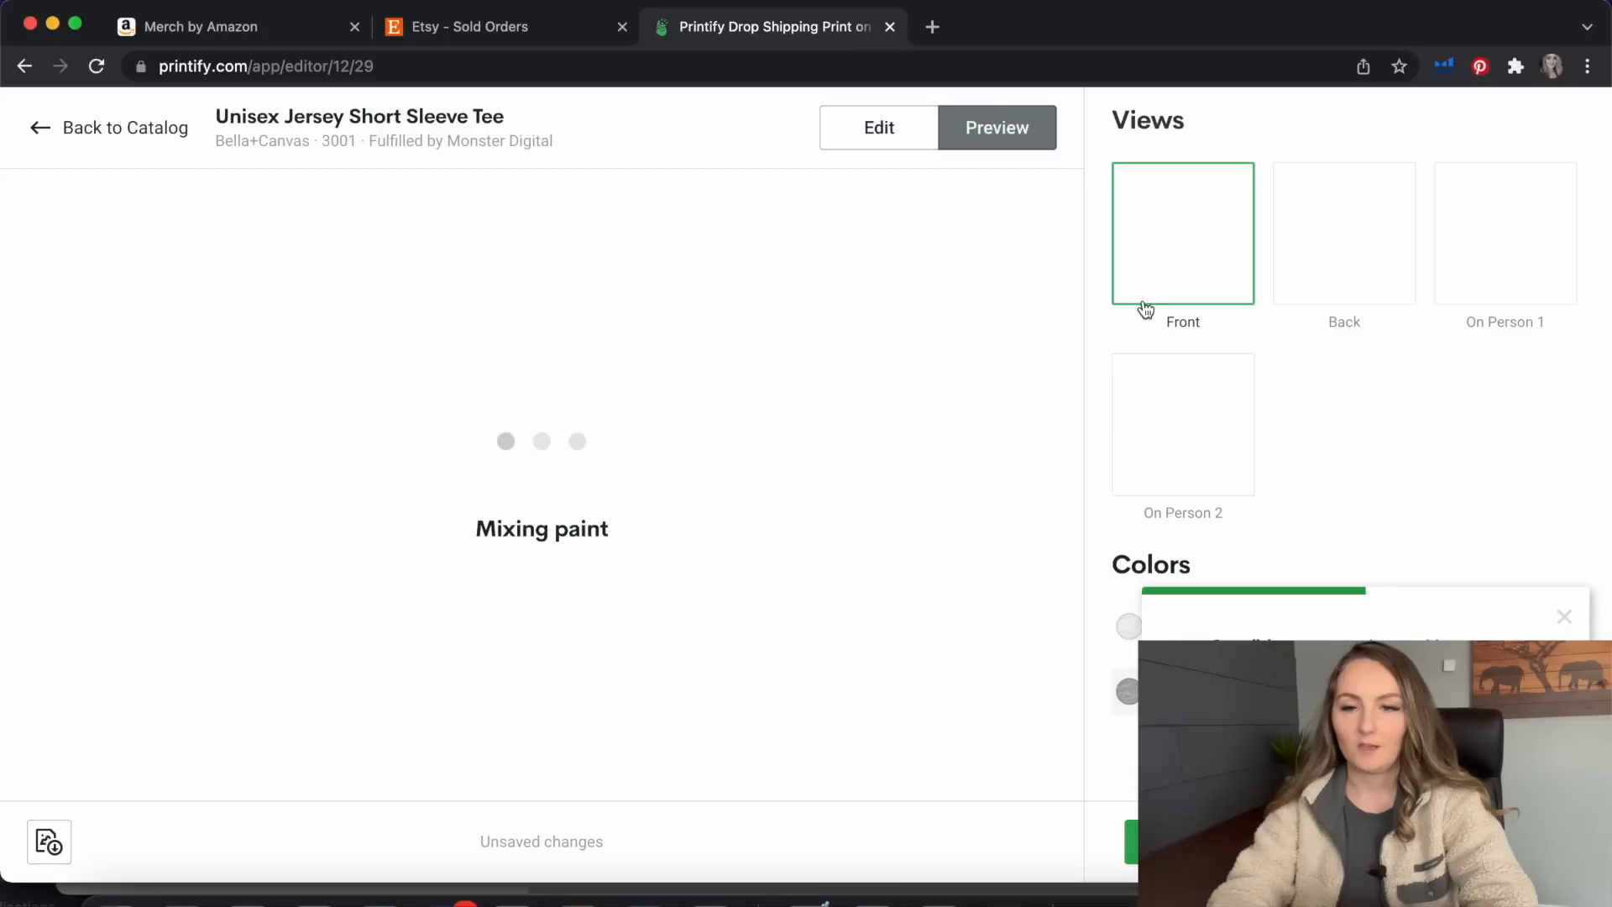
{"action": "left_click", "coordinate": [1564, 617]}
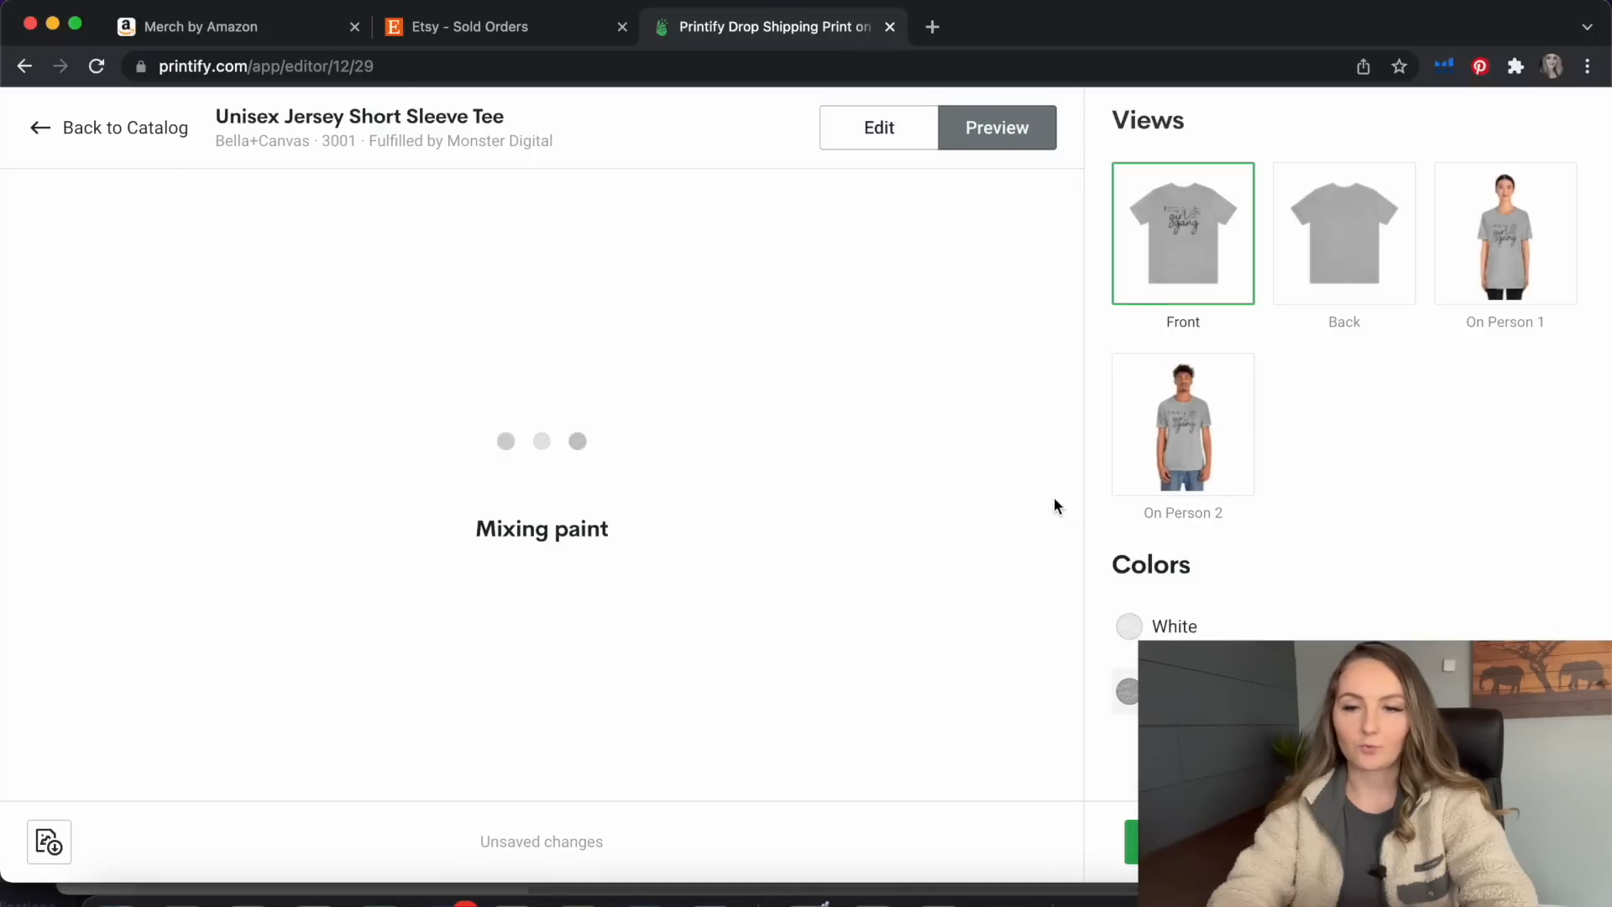
{"action": "left_click", "coordinate": [1183, 425]}
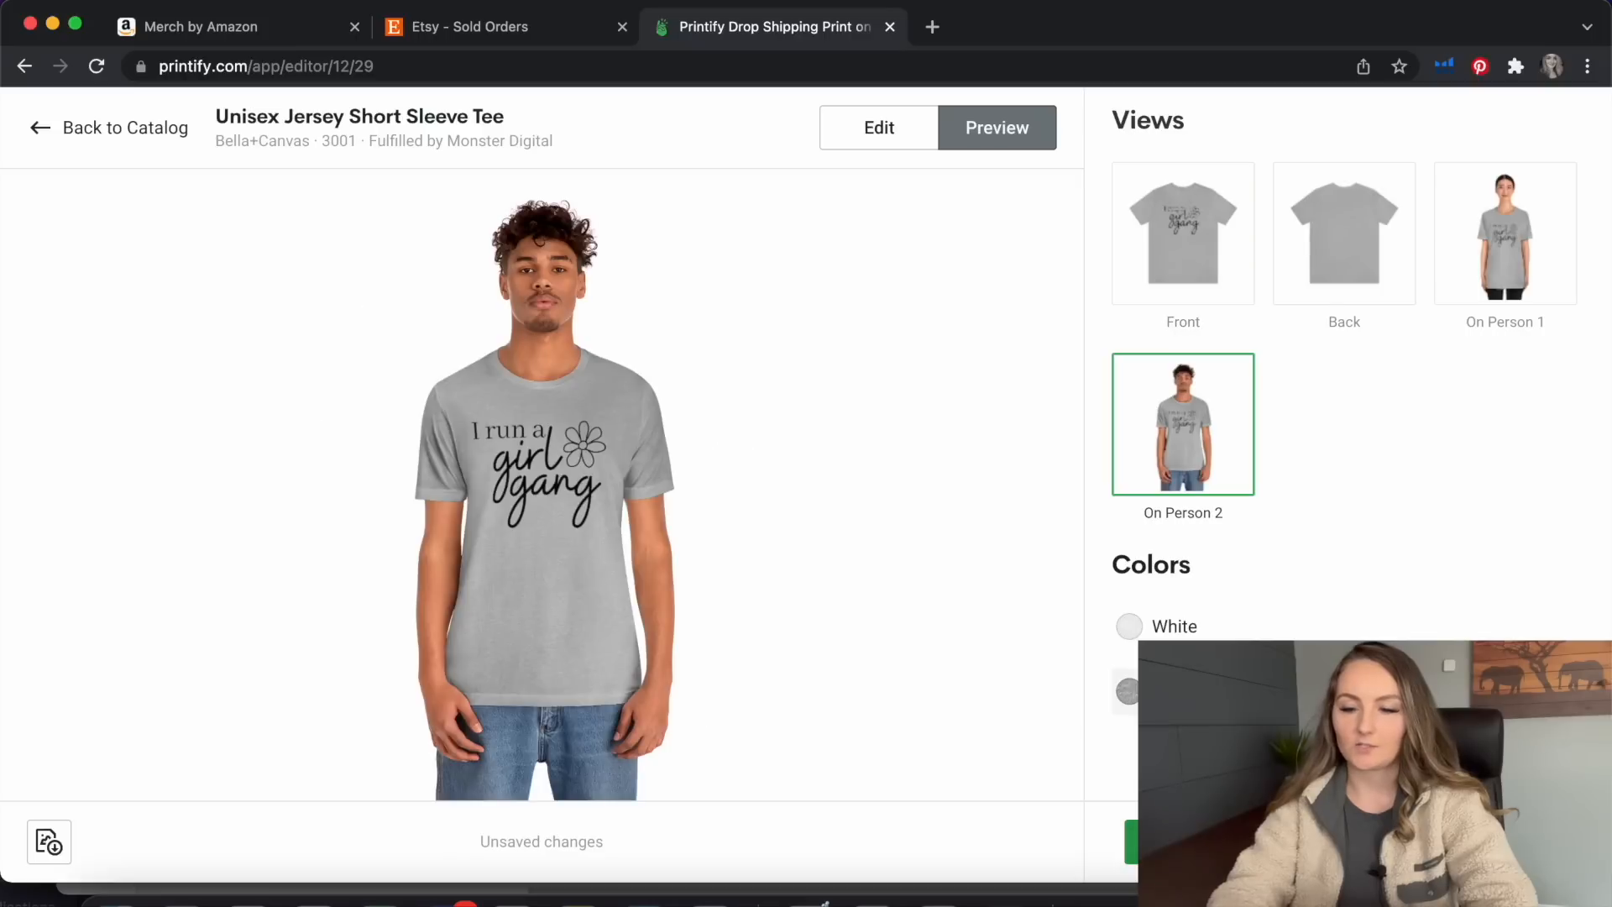
Save the tee to the store's products and open its listing for editing
{"action": "left_click", "coordinate": [1341, 841]}
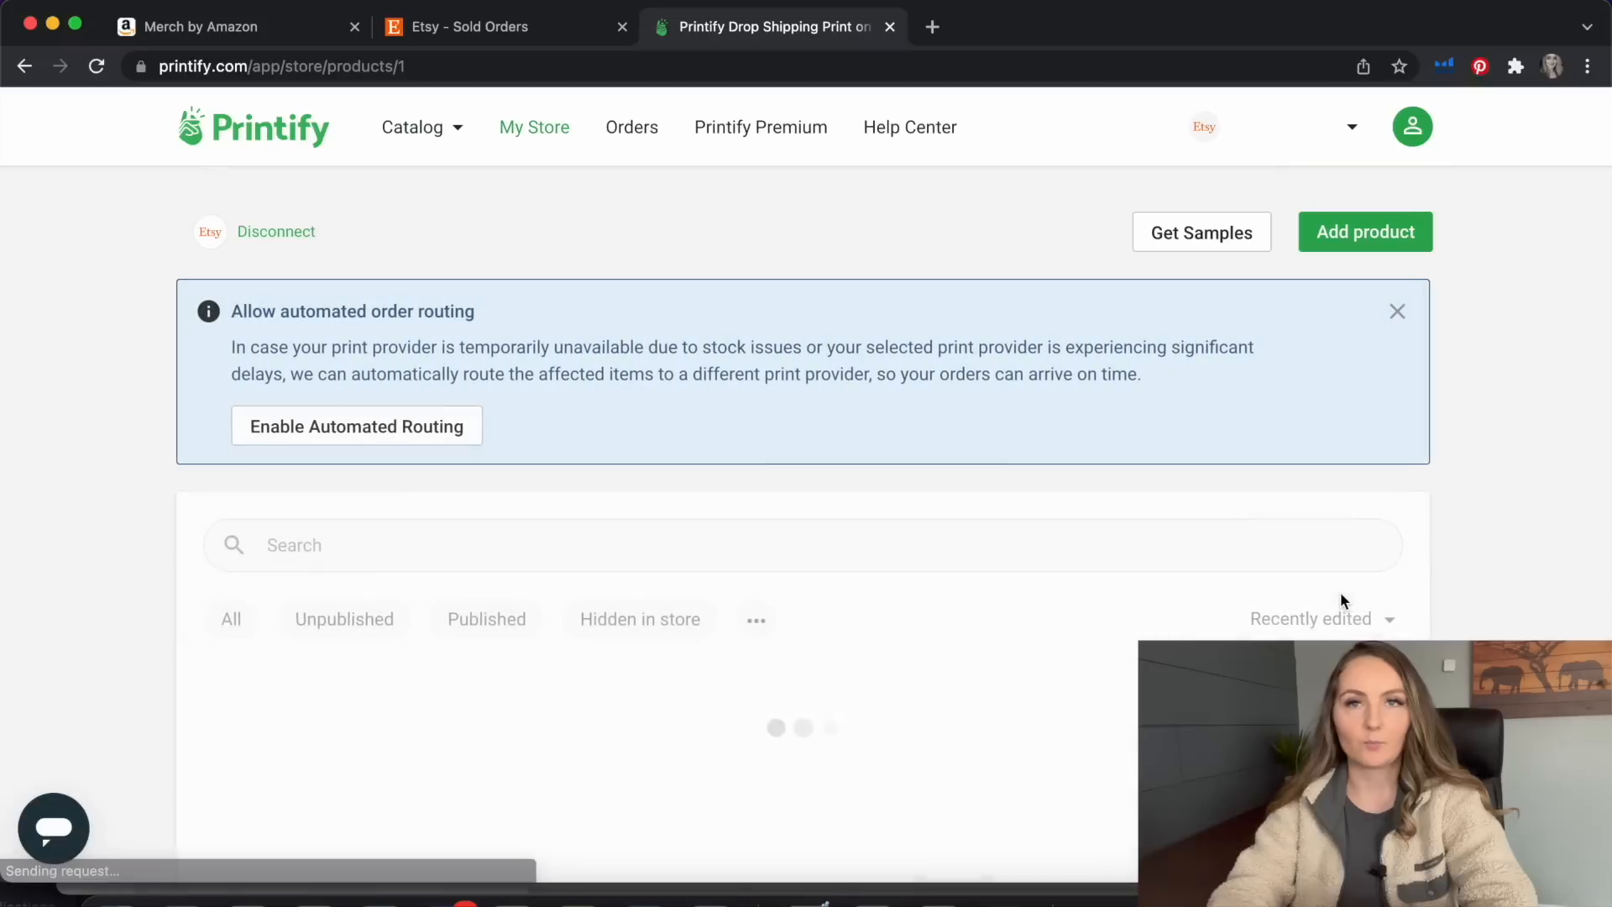
{"action": "scroll", "coordinate": [1340, 592], "scroll_direction": "down", "scroll_amount": 2}
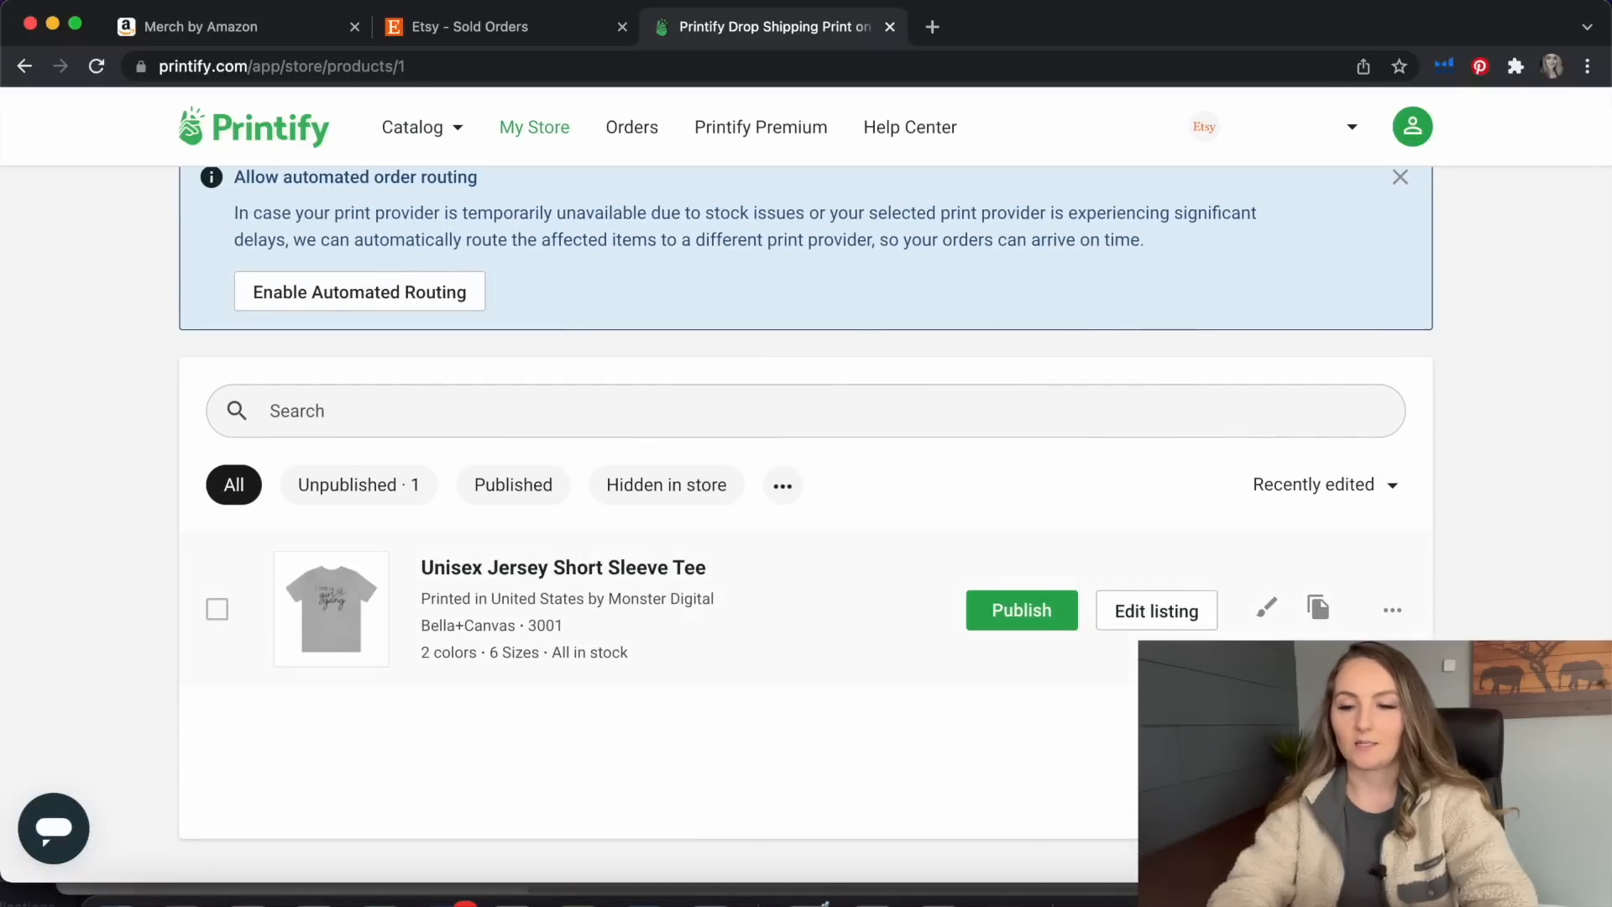
{"action": "left_click", "coordinate": [1158, 615]}
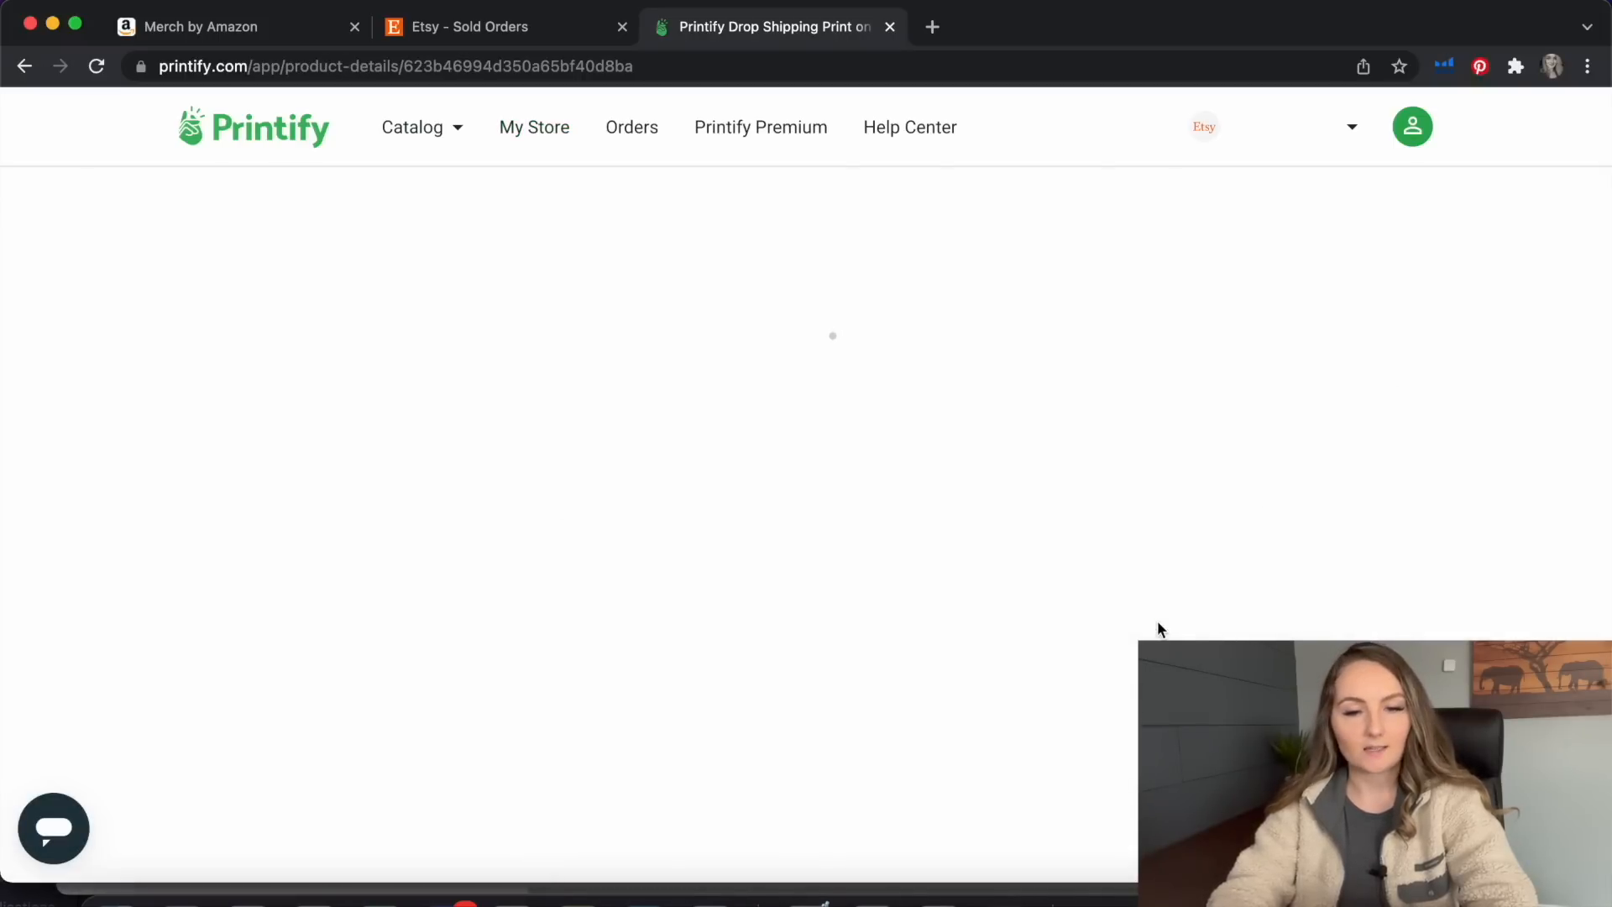
{"action": "scroll", "coordinate": [1157, 629], "scroll_direction": "down", "scroll_amount": 5}
{"action": "scroll", "coordinate": [1158, 629], "scroll_direction": "down", "scroll_amount": 5}
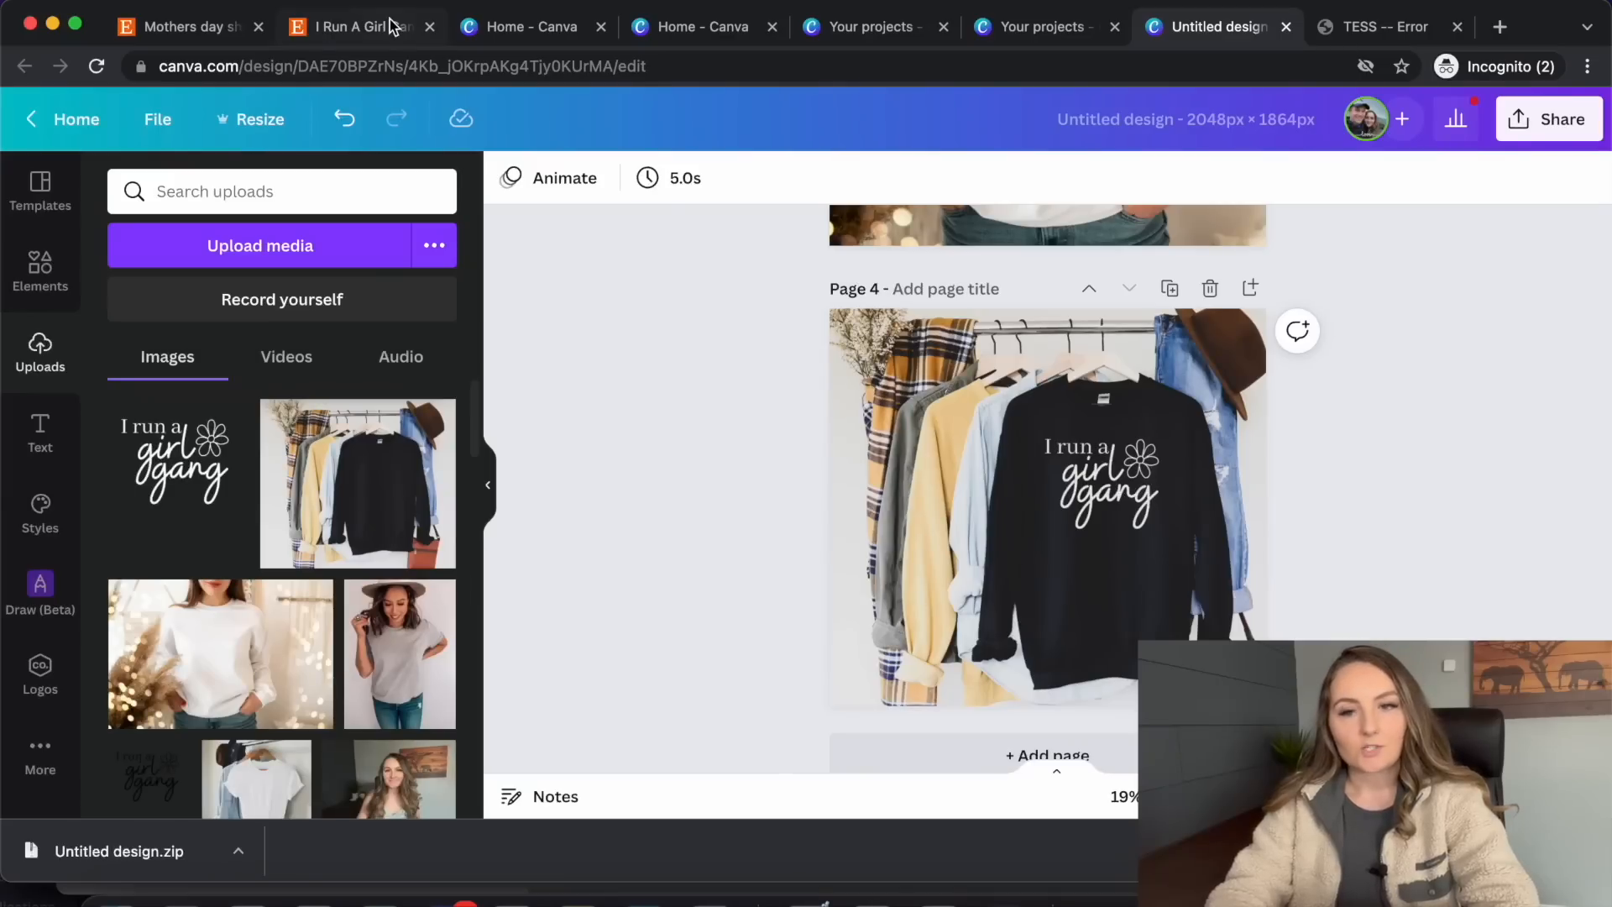
Close the Canva home, projects and design tabs and bring up the Etsy listing for the I Run A Girl Gang shirt
{"action": "left_click", "coordinate": [601, 28]}
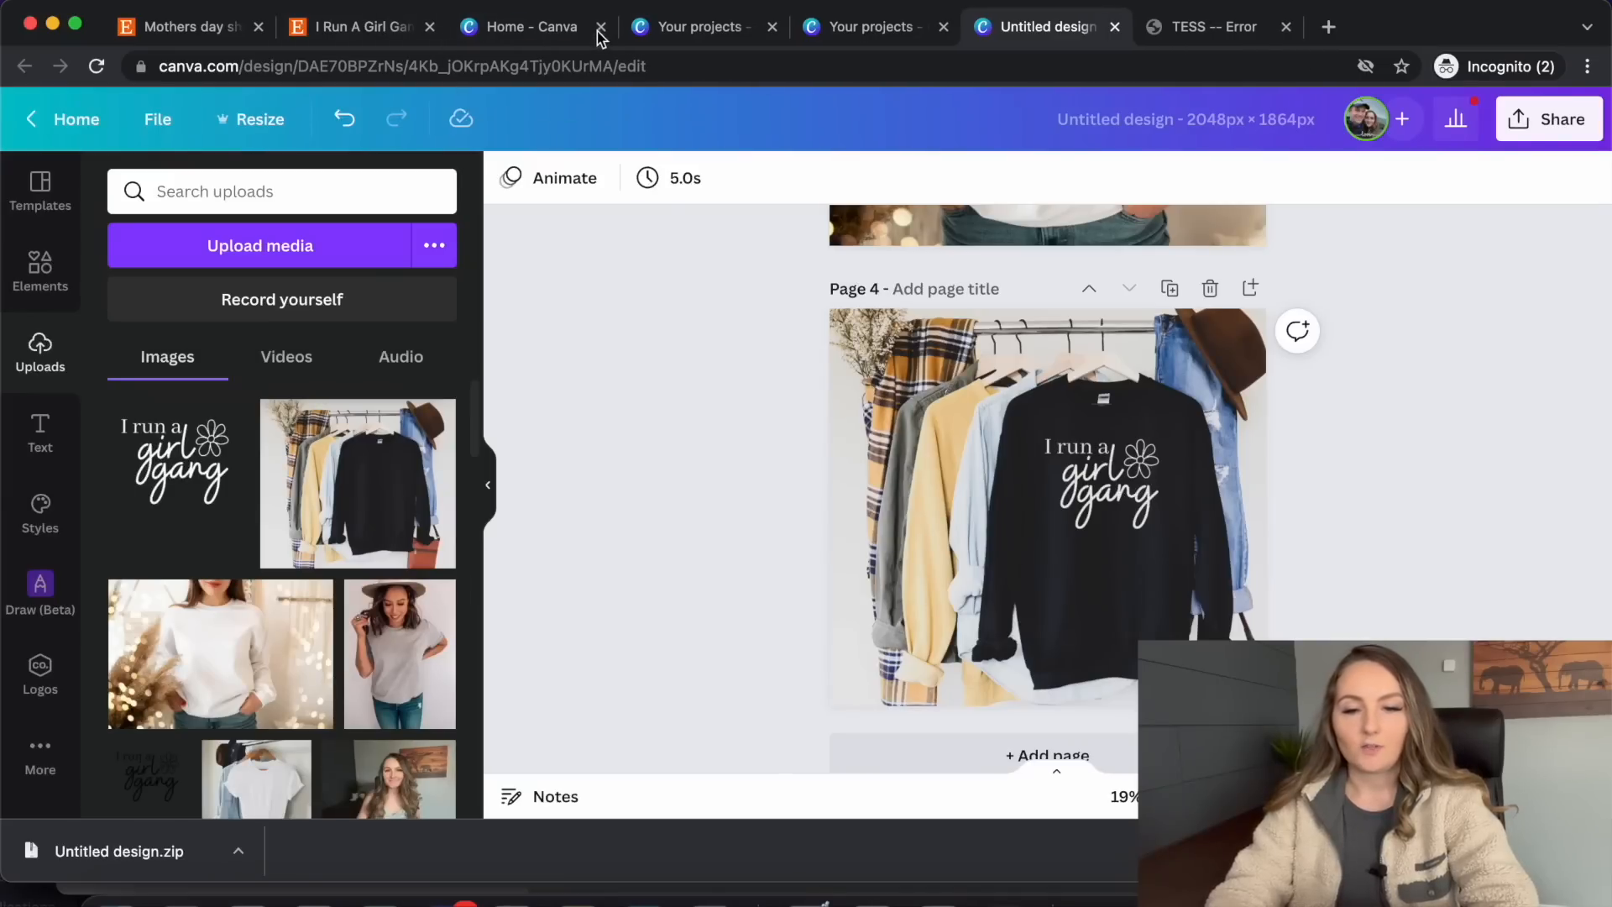
{"action": "left_click", "coordinate": [601, 28]}
{"action": "left_click", "coordinate": [602, 28]}
{"action": "left_click", "coordinate": [601, 28]}
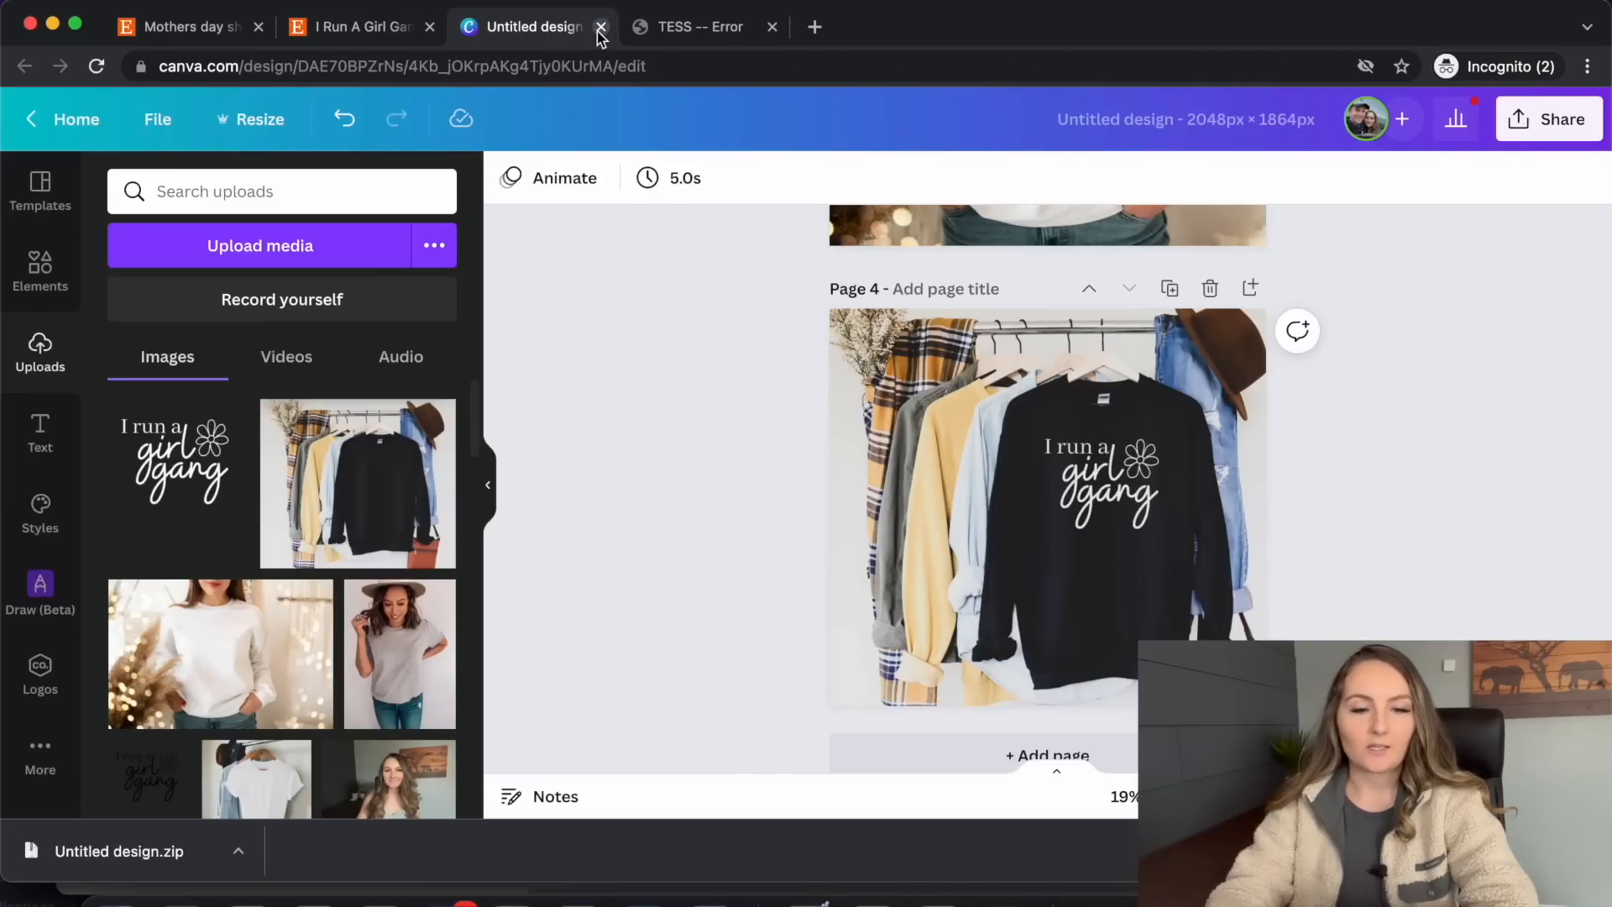
{"action": "left_click", "coordinate": [601, 28]}
{"action": "left_click", "coordinate": [349, 34]}
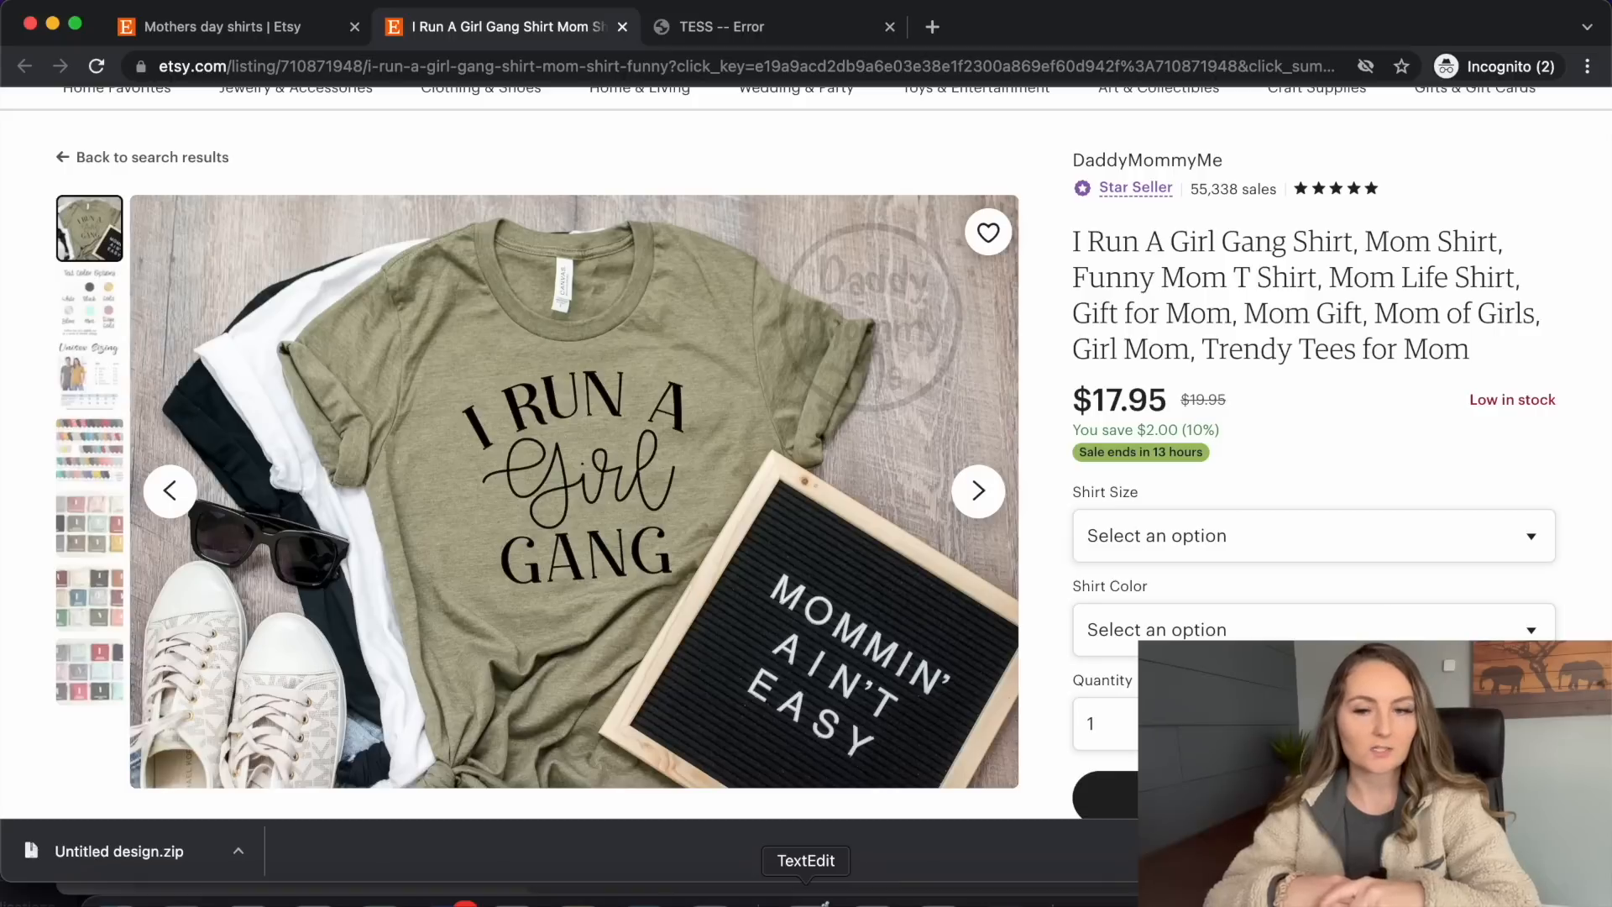
Switch to the SEO notes in TextEdit and start the keyword list with "Mom Shirt, Funny Mom TShirt, MOm Life Shirt, Gift For Mom, Mothers Day"
{"action": "left_click", "coordinate": [808, 901]}
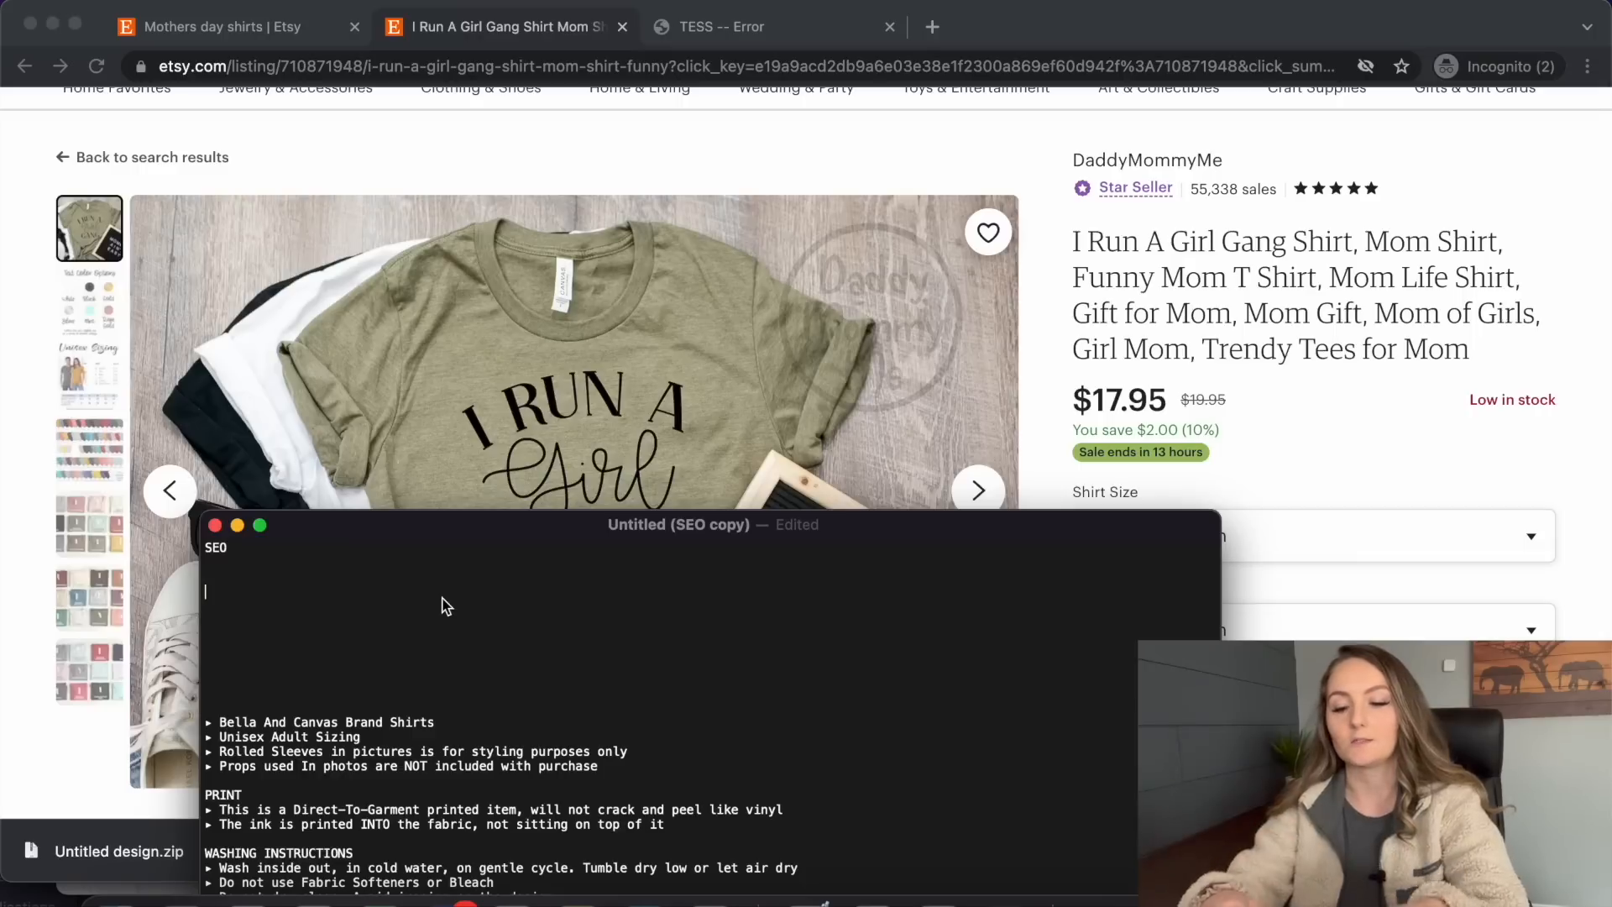
{"action": "type", "text": "Mom"}
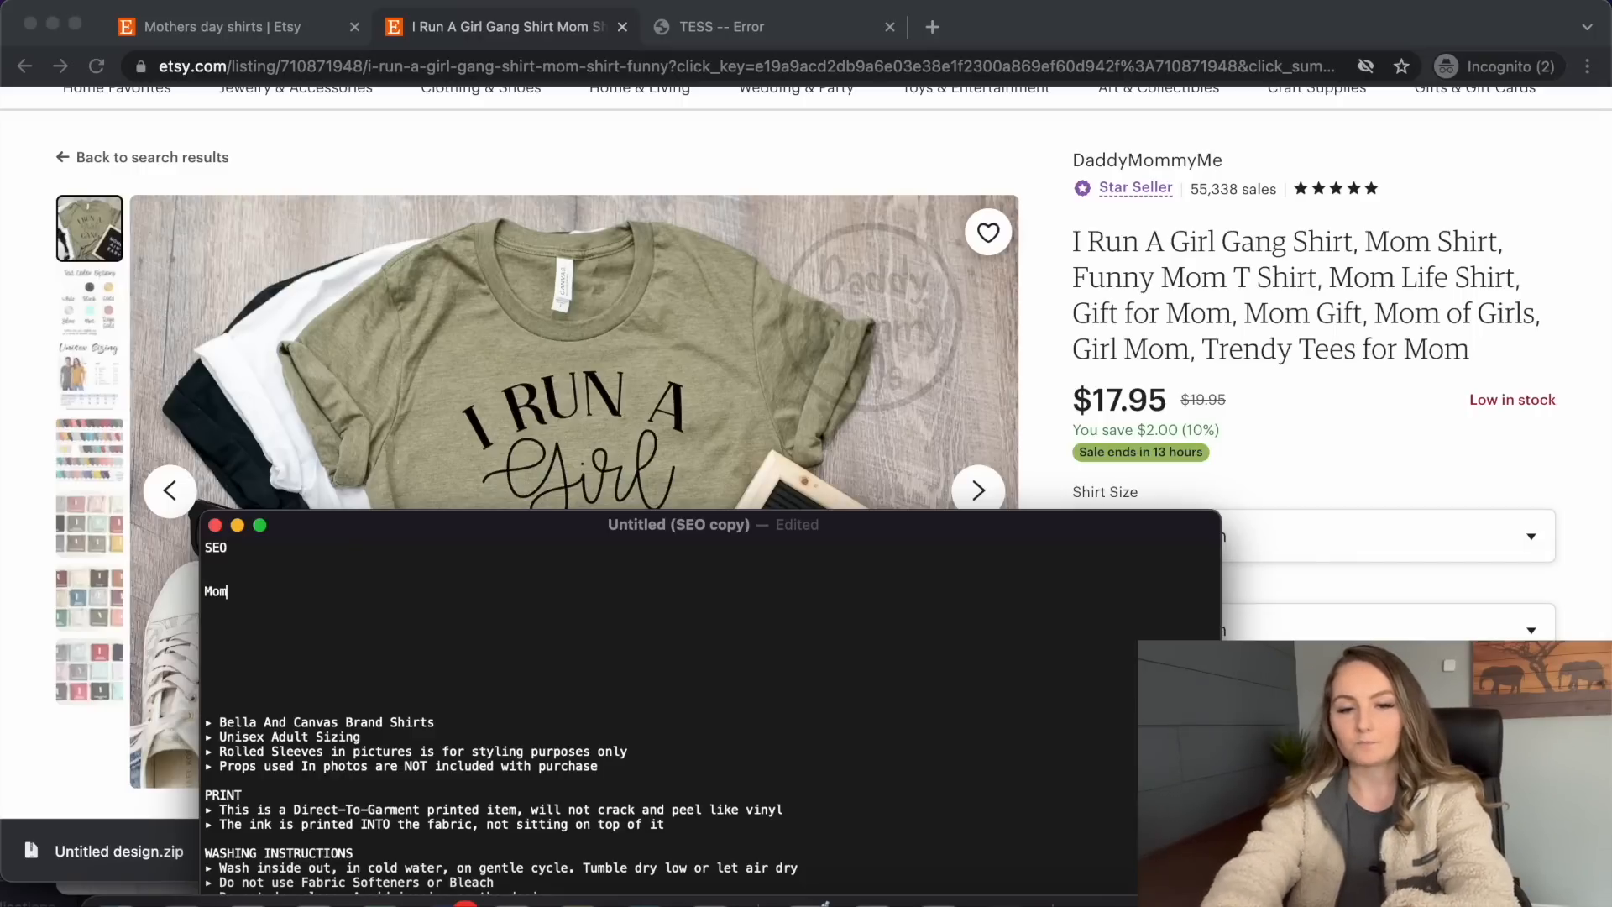
{"action": "type", "text": " Shirt, Fu"}
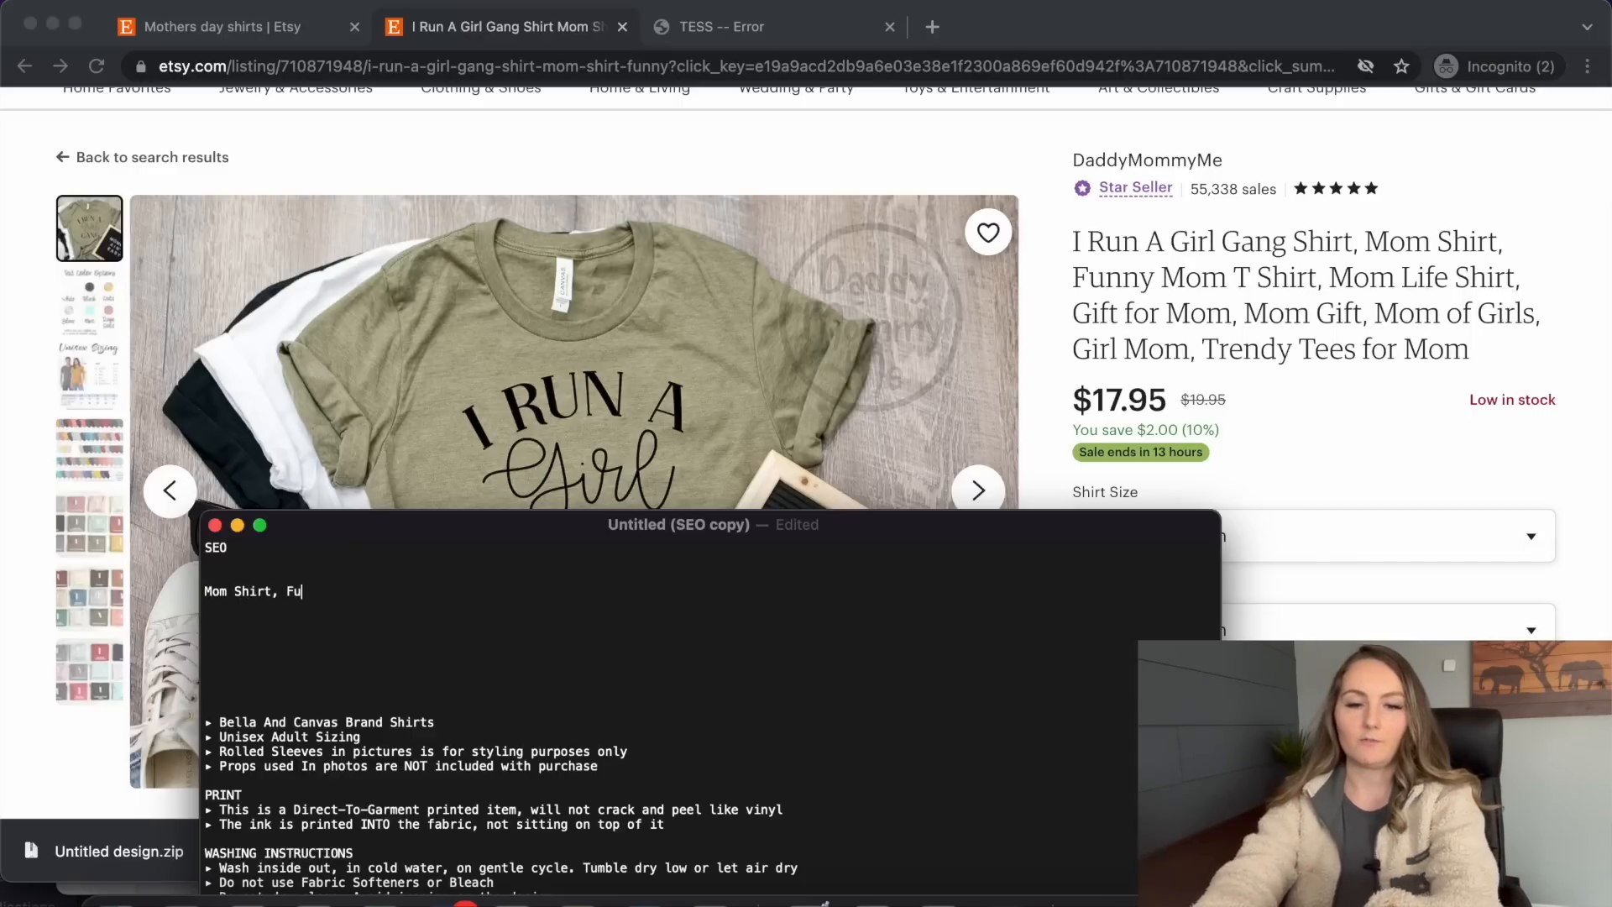
{"action": "type", "text": "nny Mom T"}
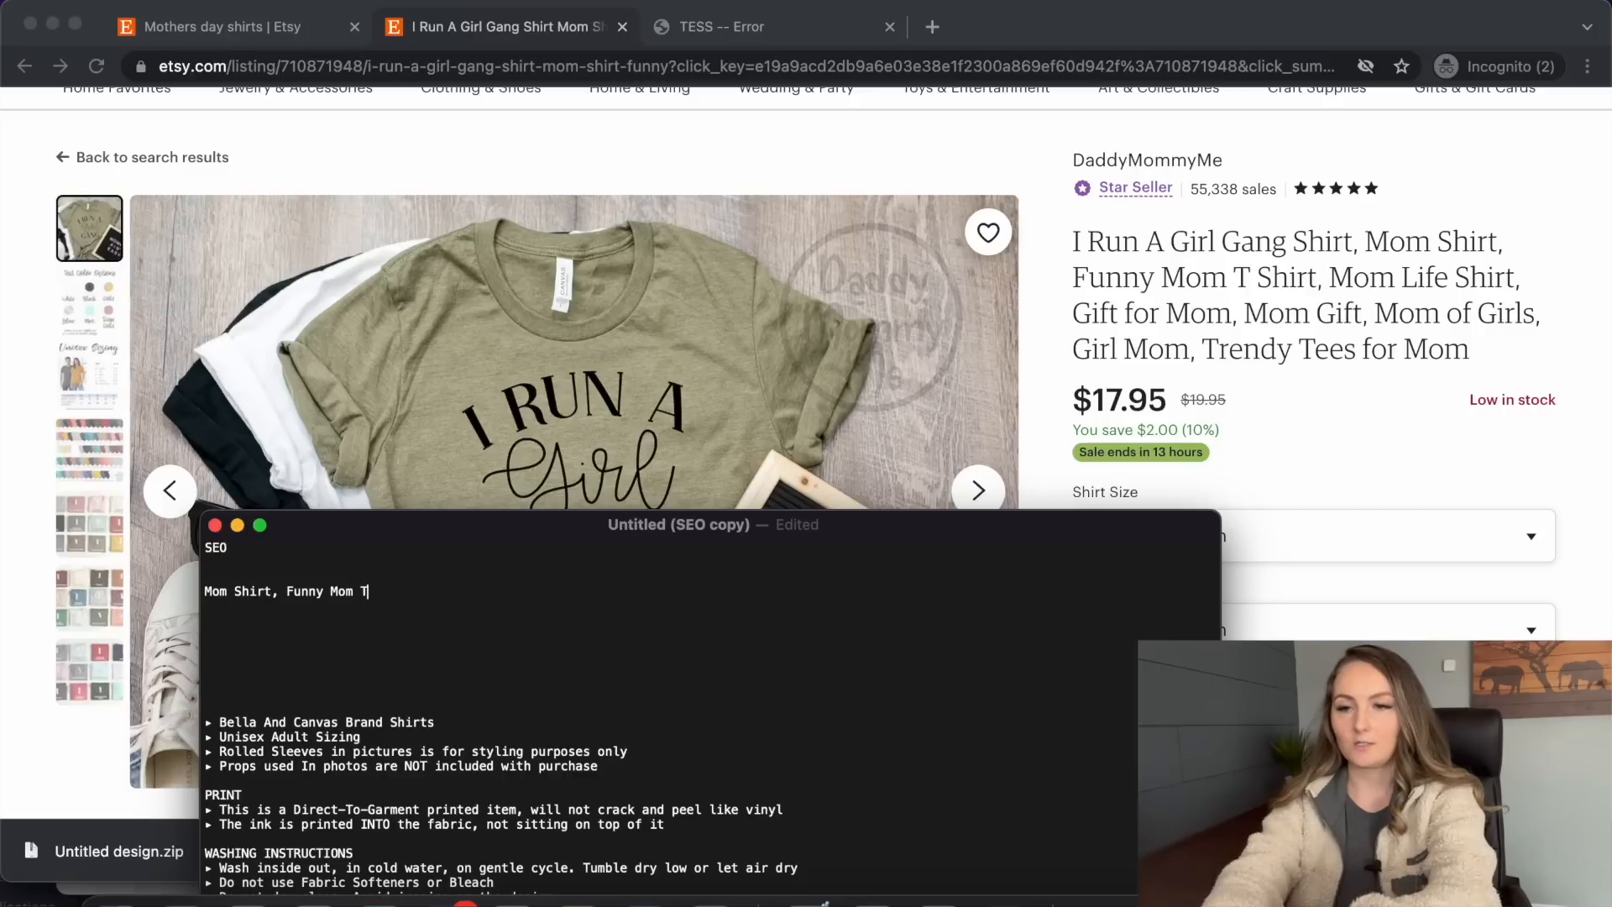
{"action": "type", "text": "Shirt, MOm L"}
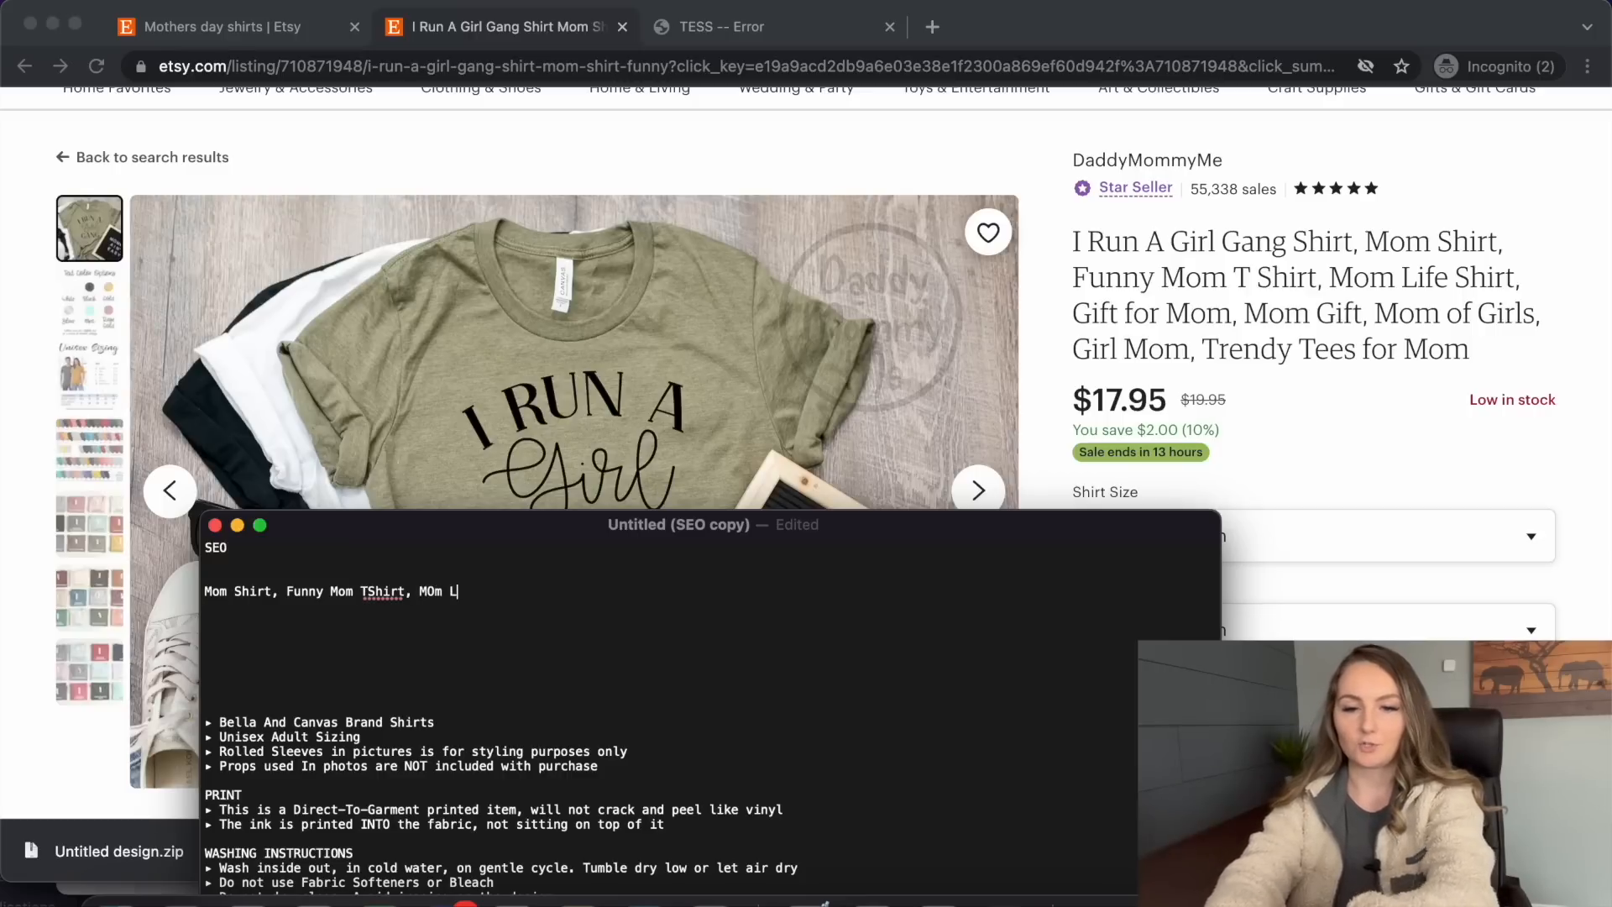
{"action": "type", "text": "ife Shirt, Gift For "}
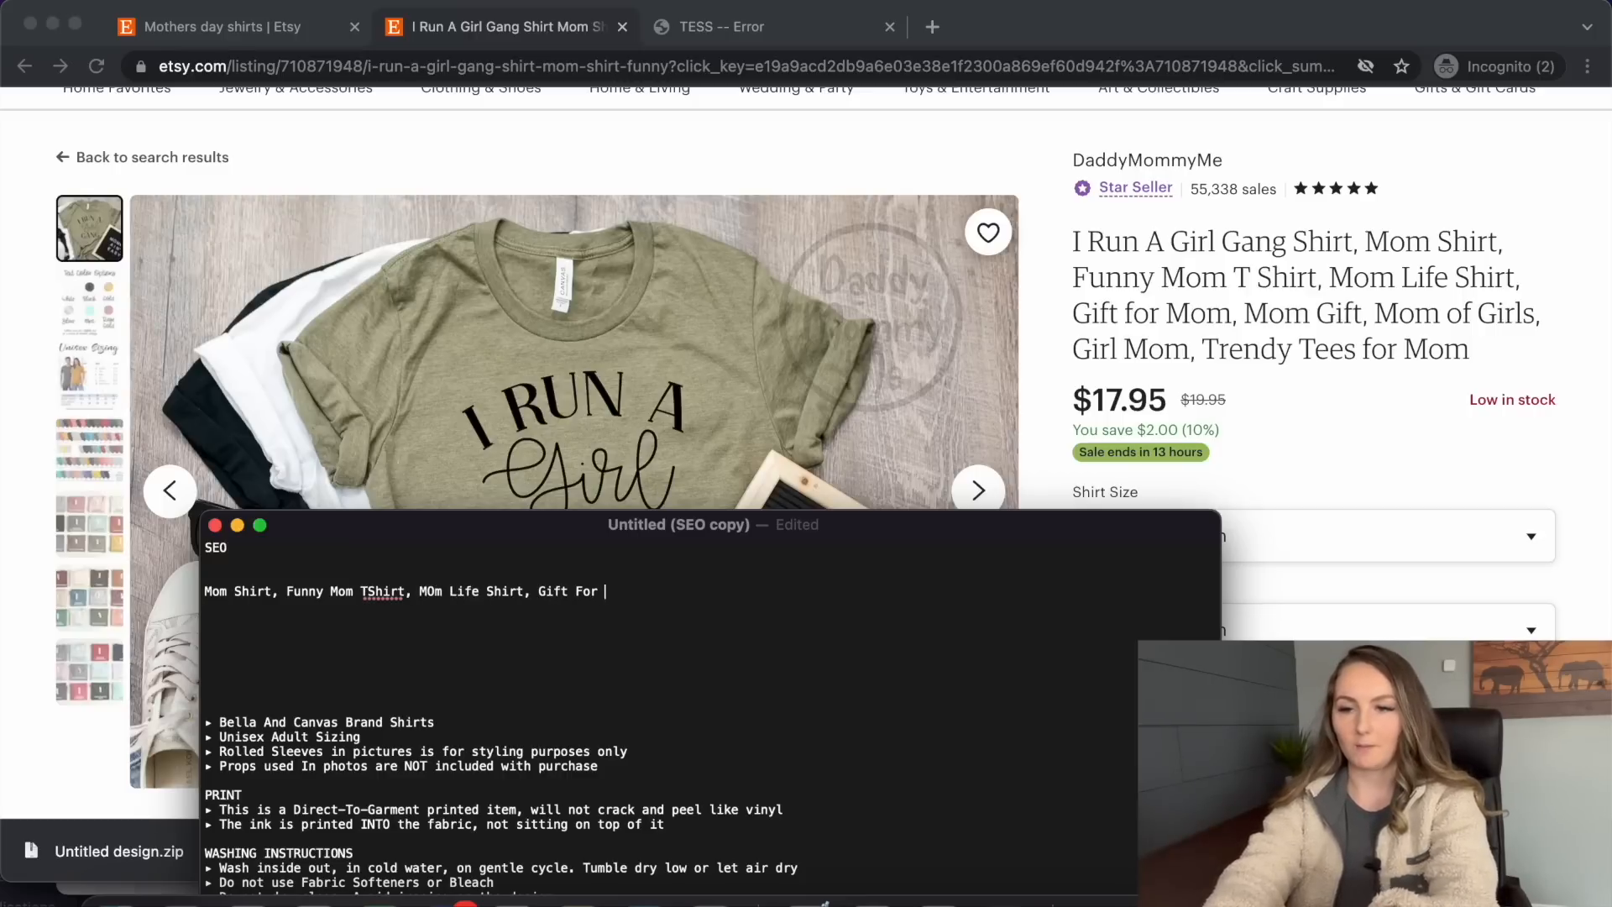
{"action": "type", "text": "Mom, Mothers Day"}
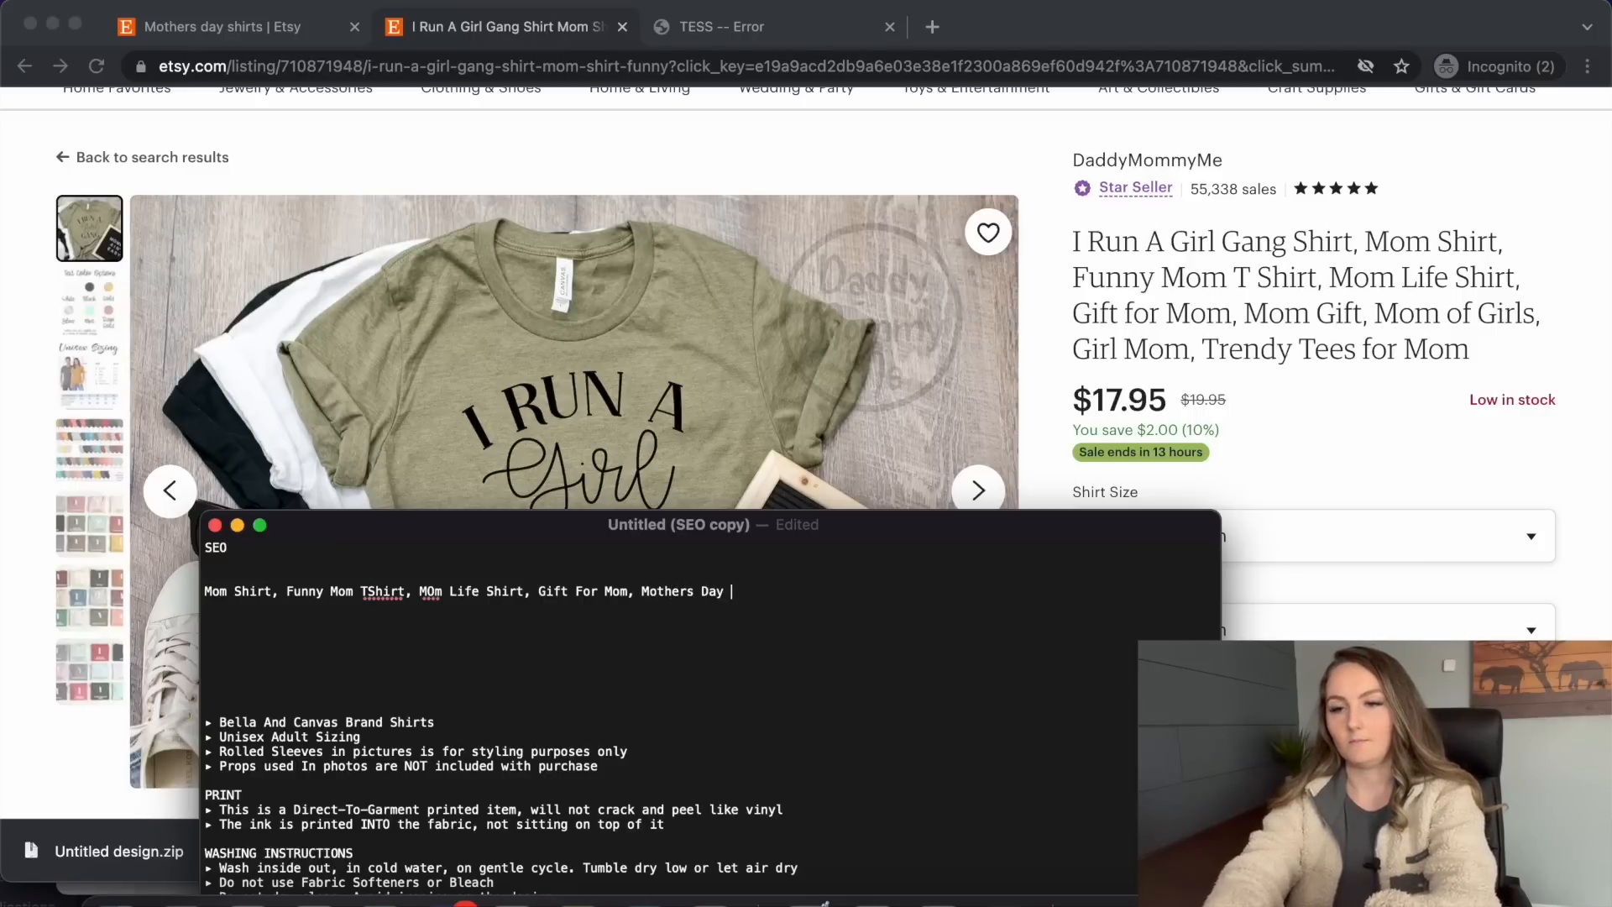
Complete the Mothers Day keyword with "Shirt," and add "Mom Gifts Mom of Girls," to the keyword list
{"action": "type", "text": " Shirt, "}
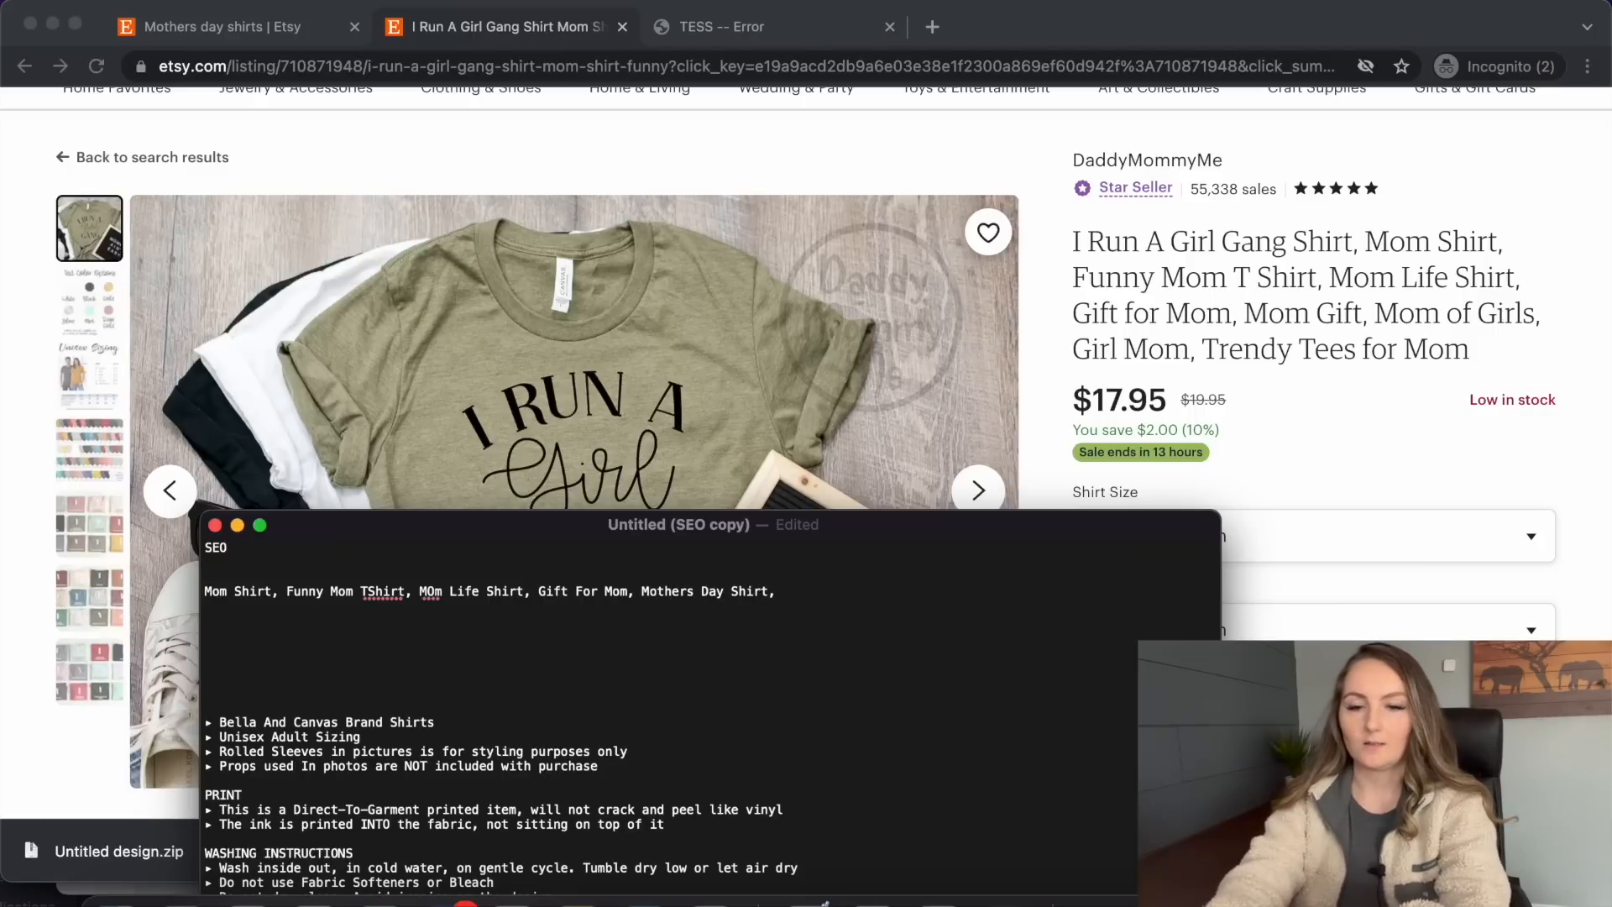
{"action": "type", "text": "Mom "}
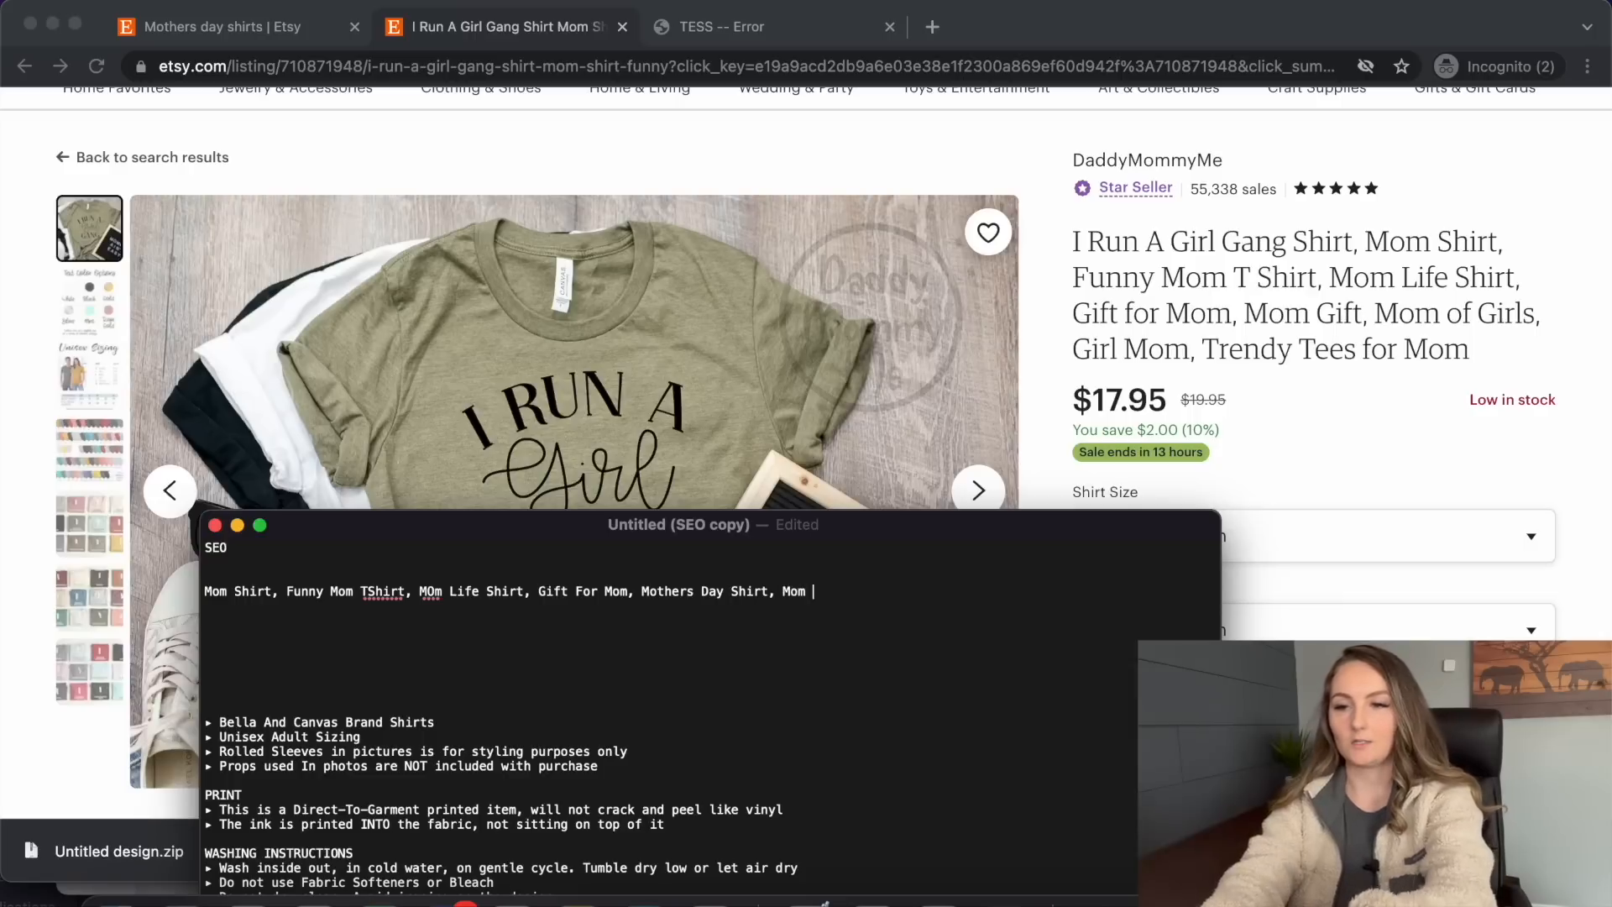
{"action": "type", "text": "Gifts Mom o Gi"}
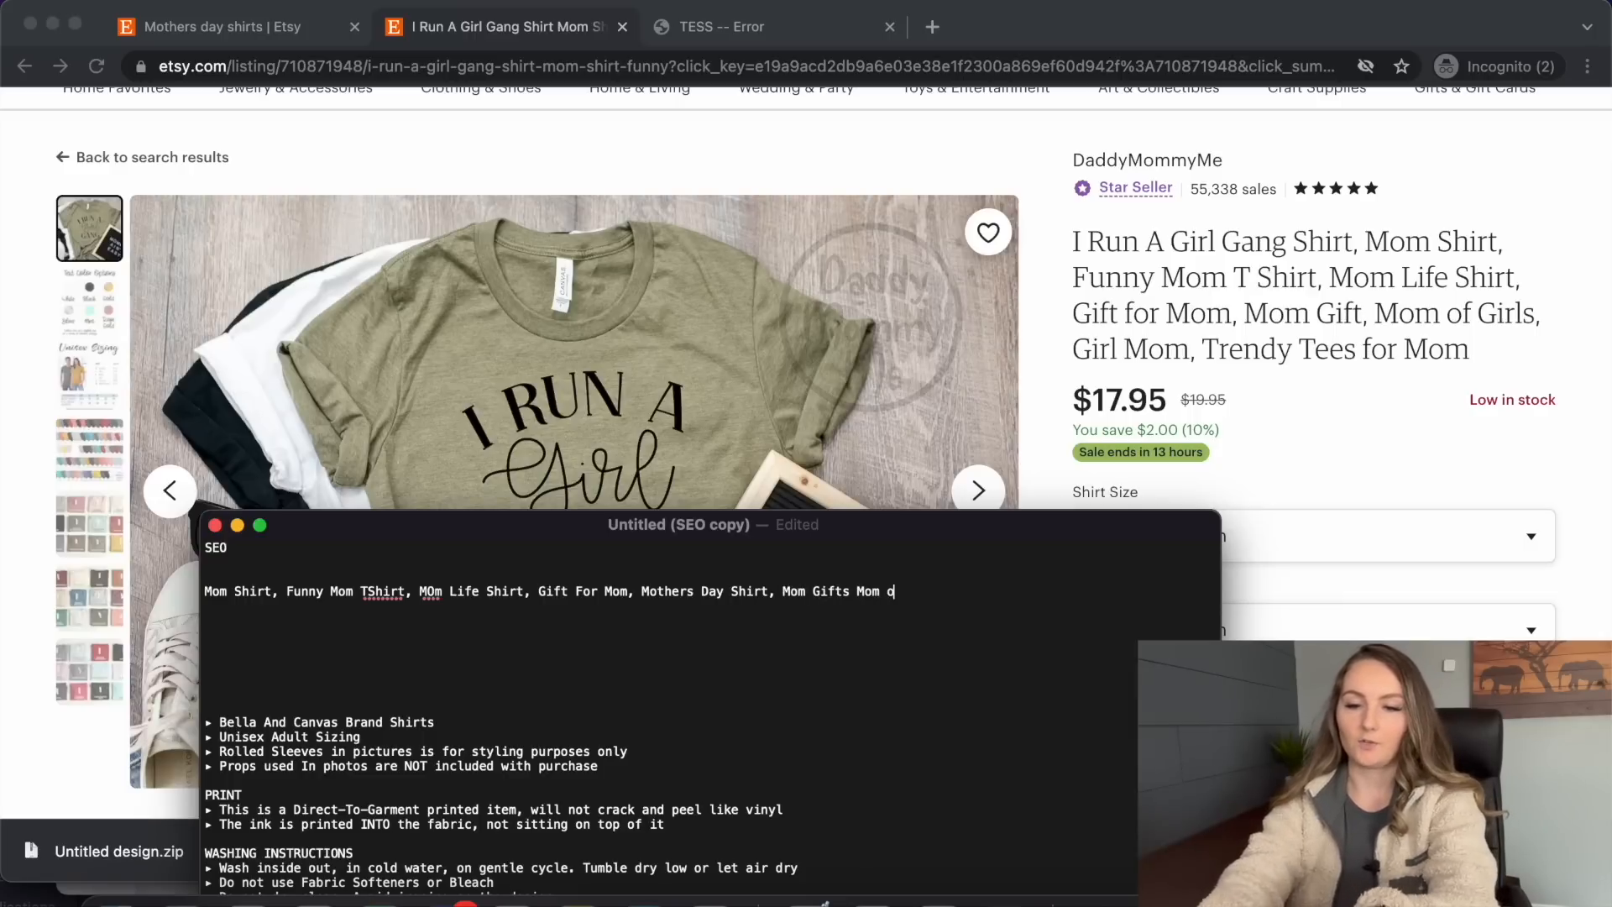
{"action": "key", "text": "BackSpace"}
{"action": "key", "text": "BackSpace"}
{"action": "key", "text": "BackSpace"}
{"action": "type", "text": "f Girls,"}
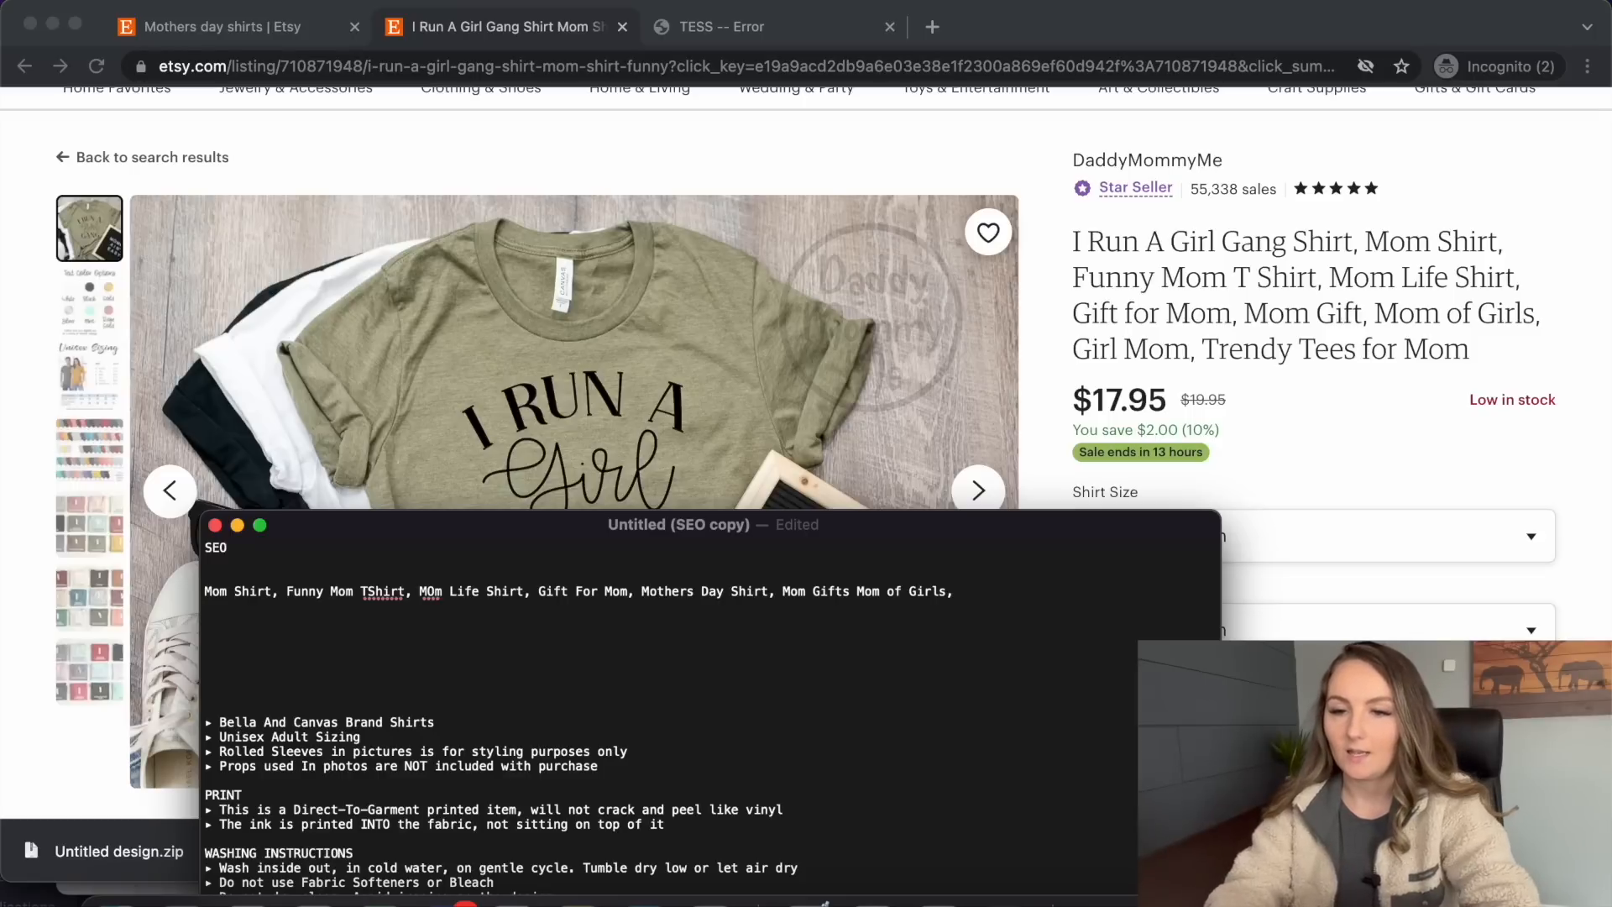
Check the related searches of the girl gang listing and add "mama shirt," to the SEO keyword list
{"action": "scroll", "coordinate": [1045, 280], "scroll_direction": "down", "scroll_amount": 20}
{"action": "scroll", "coordinate": [1066, 244], "scroll_direction": "down", "scroll_amount": 15}
{"action": "scroll", "coordinate": [1065, 243], "scroll_direction": "down", "scroll_amount": 5}
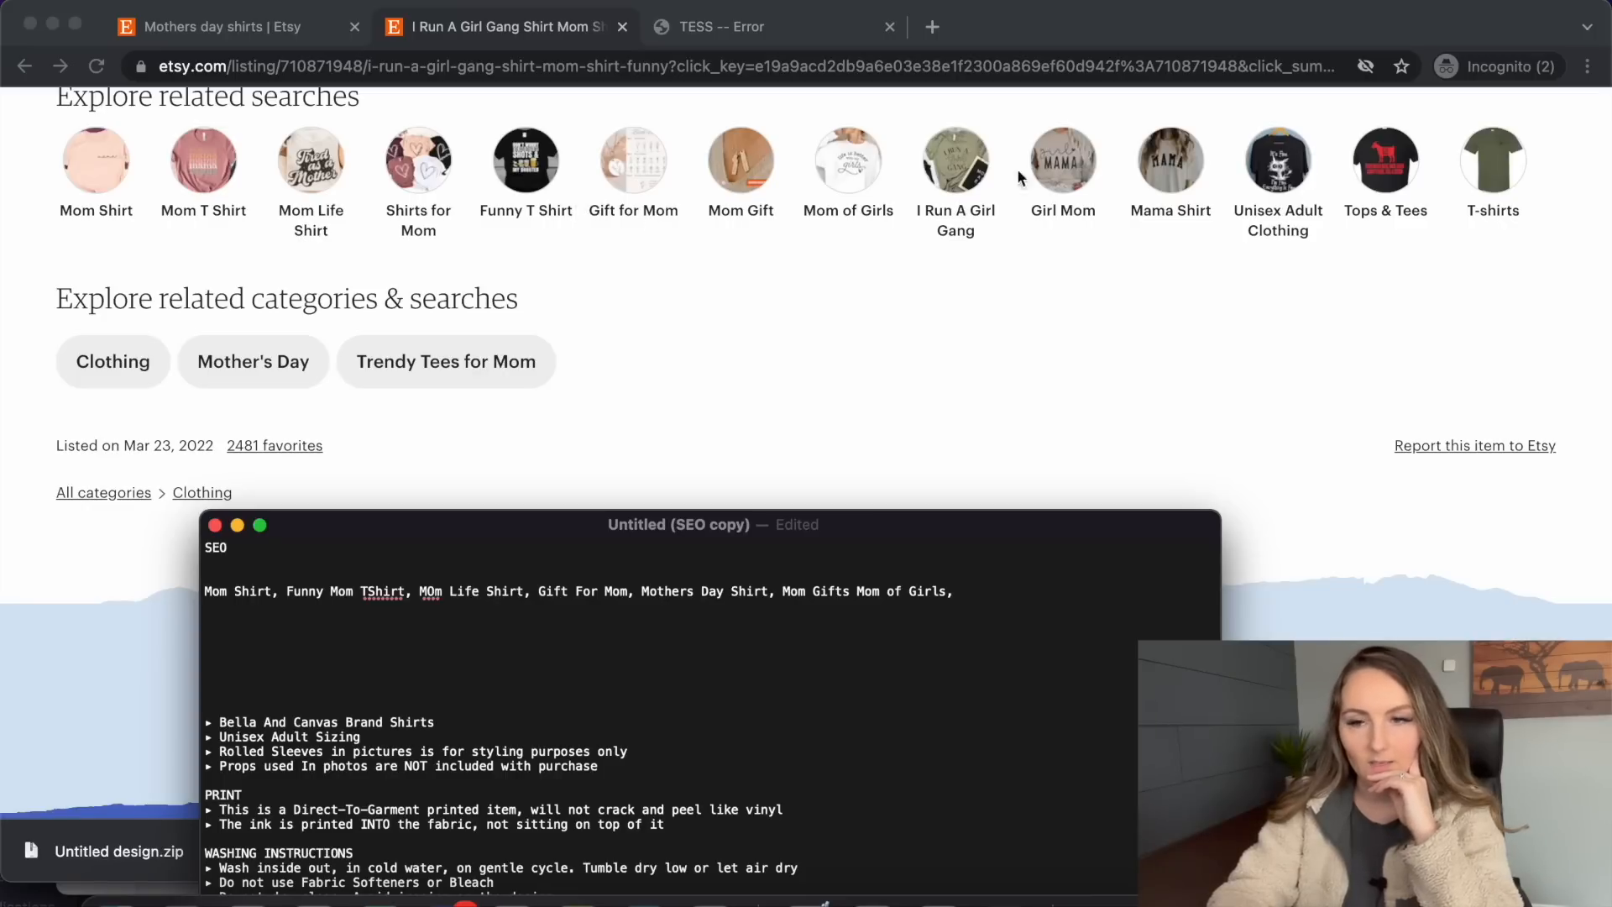
{"action": "type", "text": "mm "}
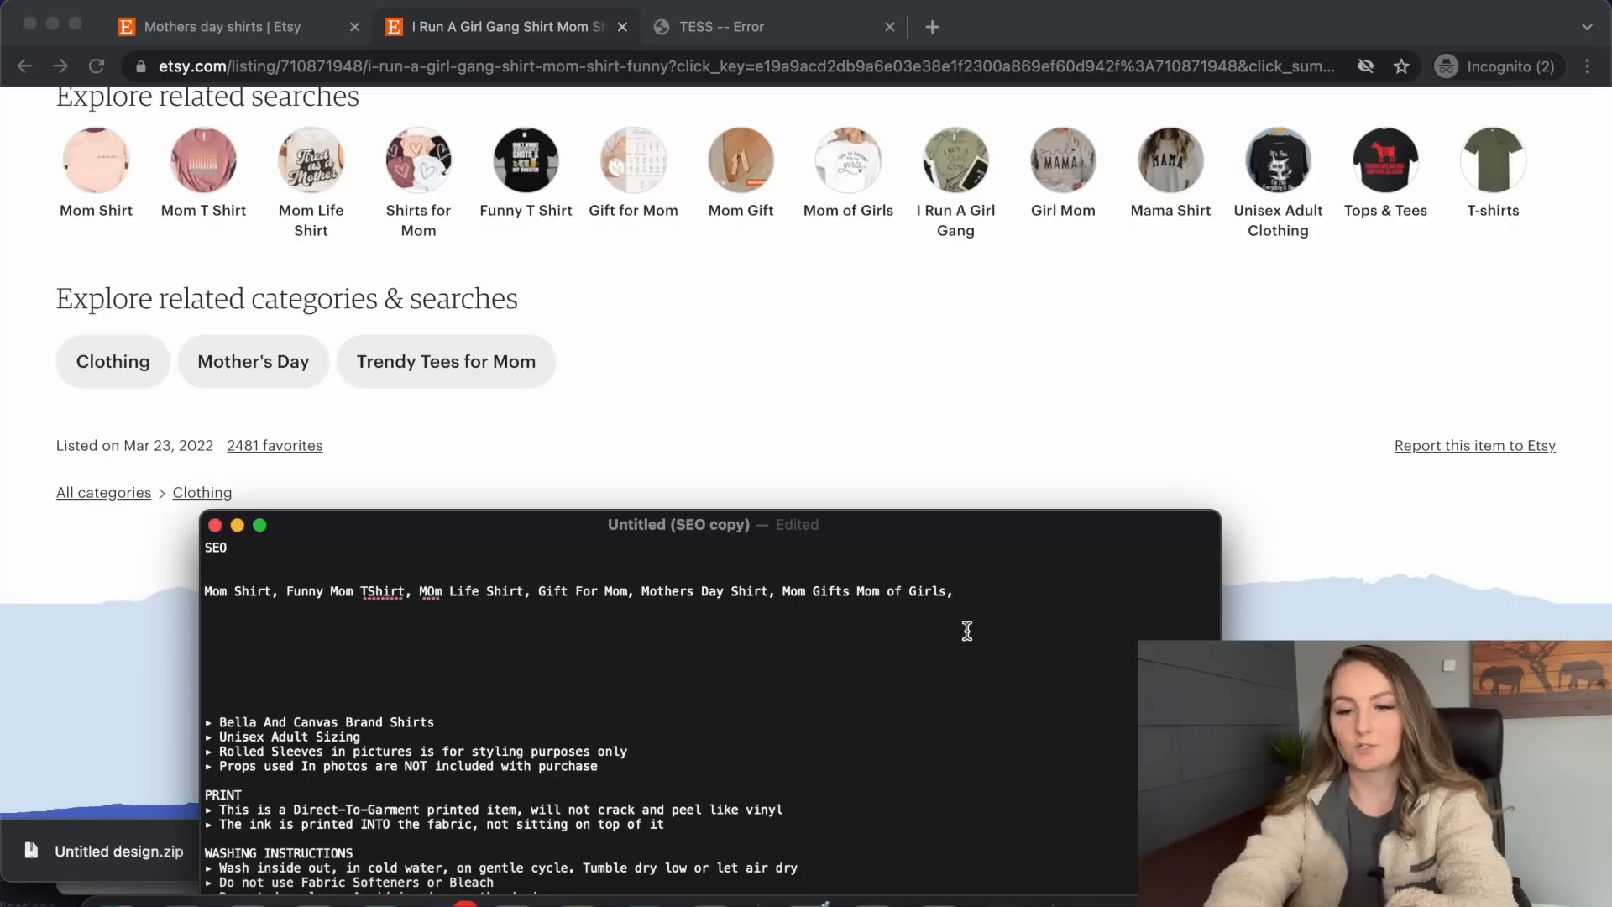
{"action": "type", "text": "shirt"}
{"action": "key", "text": "BackSpace"}
{"action": "key", "text": "BackSpace"}
{"action": "key", "text": "BackSpace"}
{"action": "key", "text": "BackSpace"}
{"action": "key", "text": "BackSpace"}
{"action": "key", "text": "BackSpace"}
{"action": "key", "text": "BackSpace"}
{"action": "type", "text": "ama shirt"}
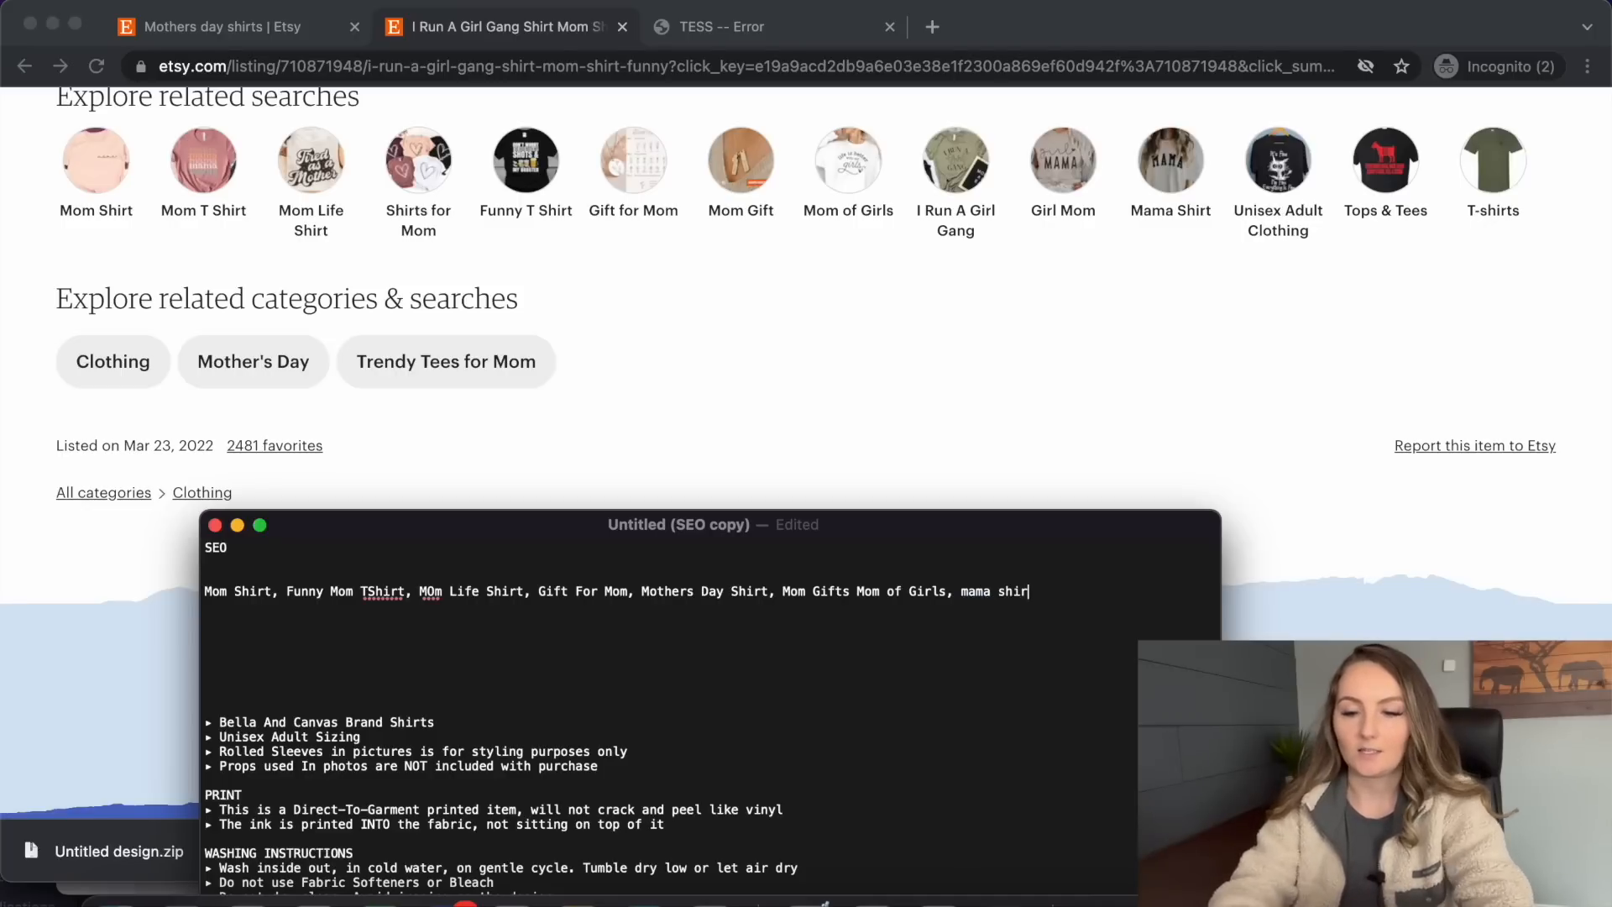
{"action": "key", "text": "BackSpace"}
{"action": "type", "text": ","}
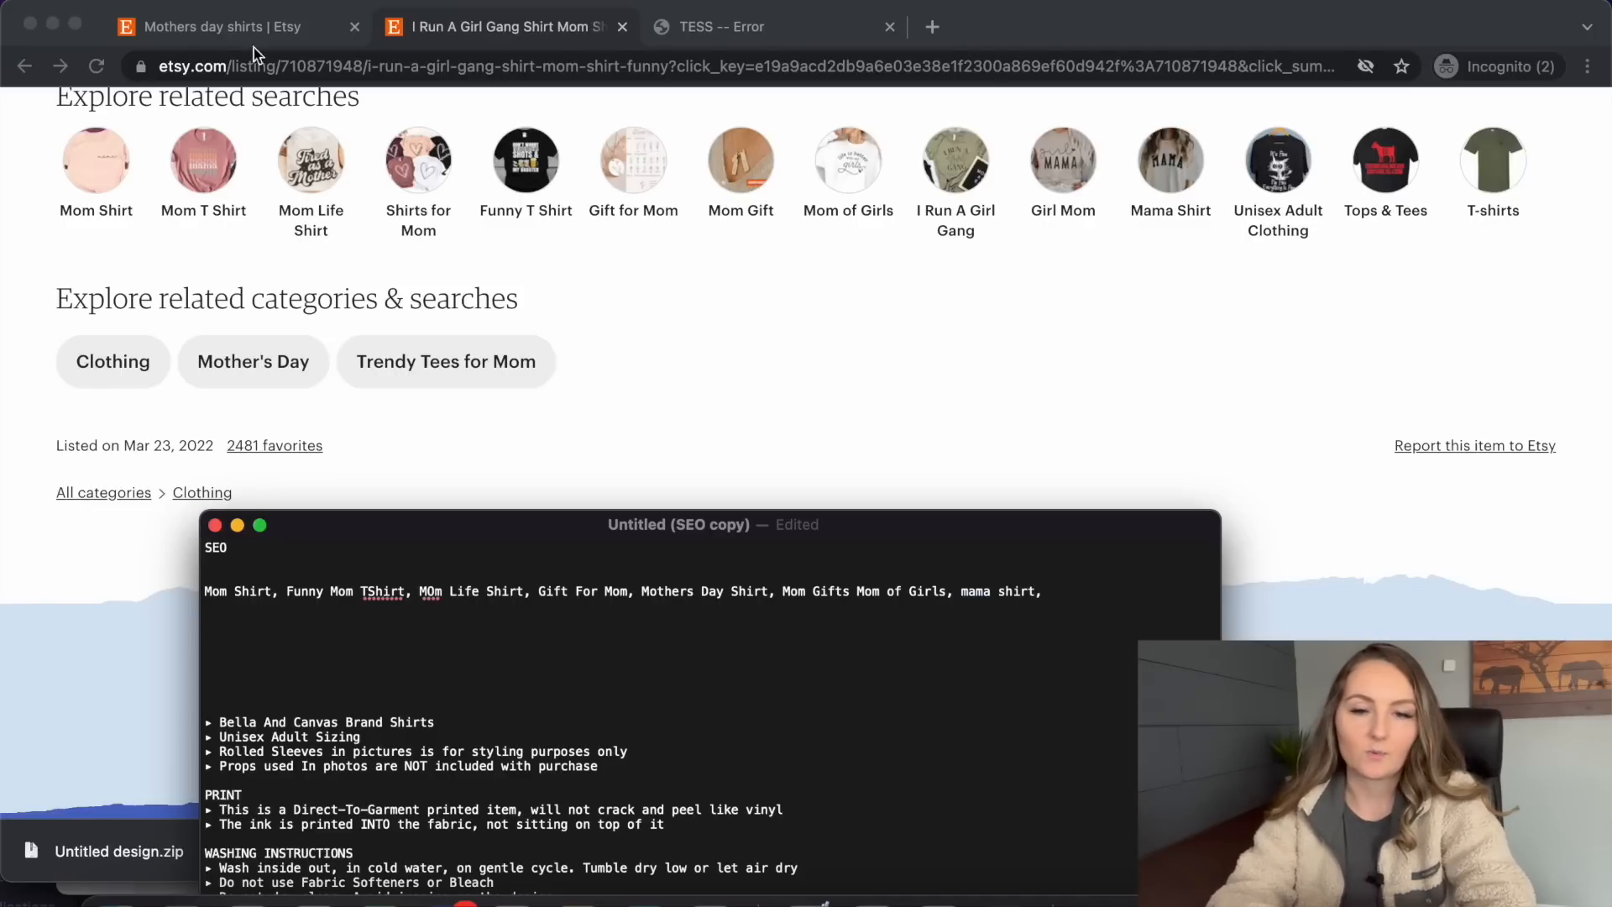
Open the Comfort Color Mama Shirt listing from the Etsy Mothers day shirts search and examine its title for keywords
{"action": "left_click", "coordinate": [219, 23]}
{"action": "scroll", "coordinate": [528, 398], "scroll_direction": "down", "scroll_amount": 5}
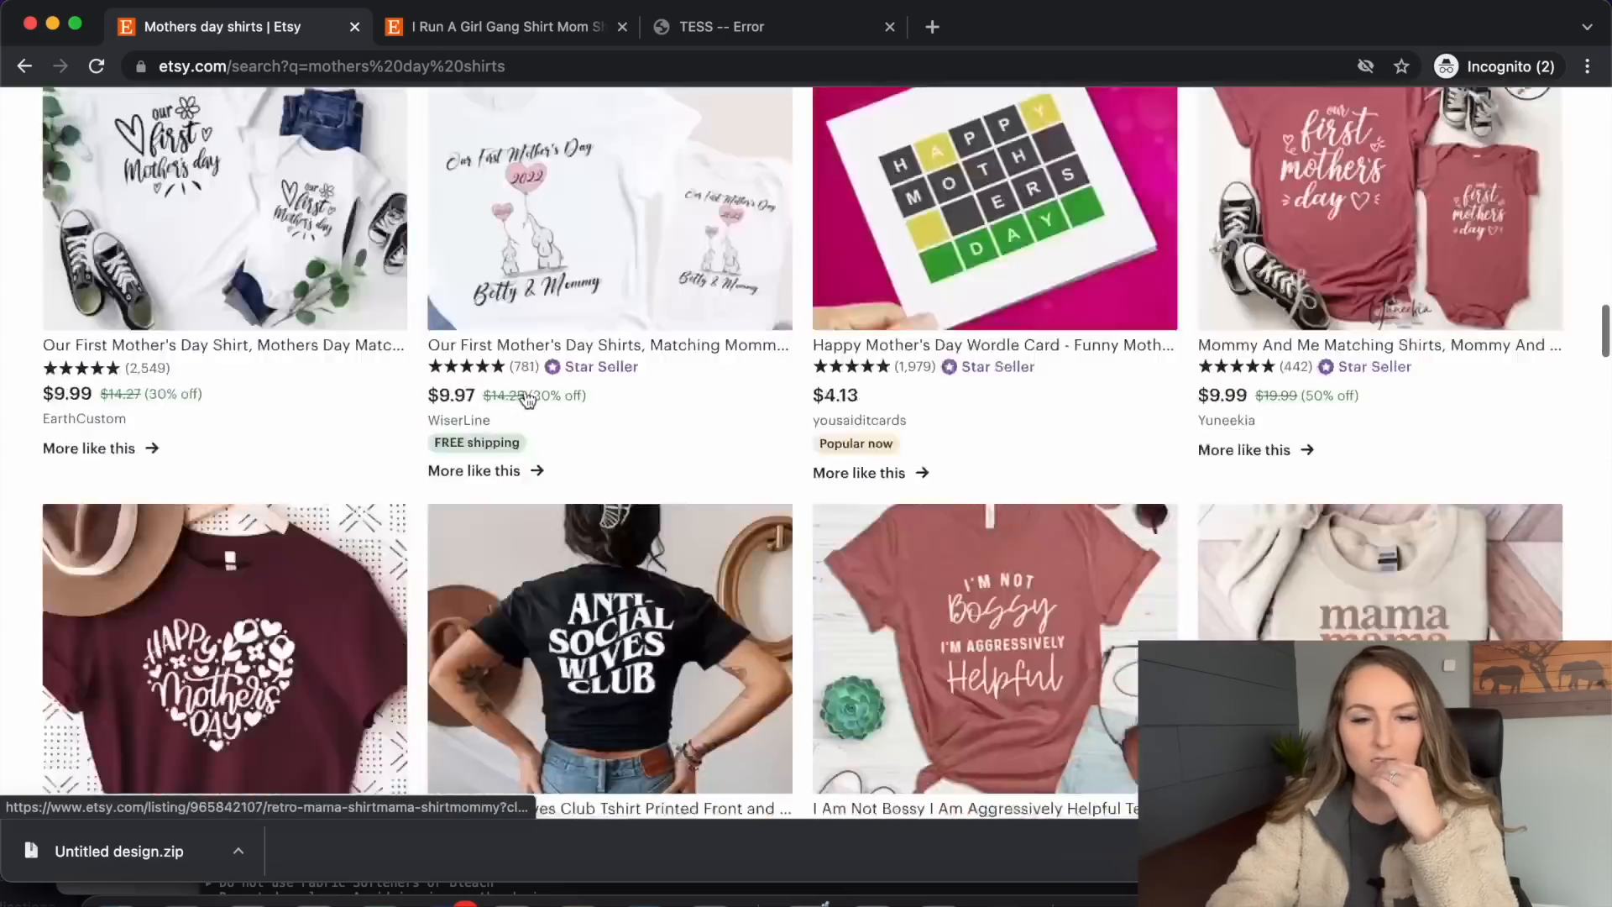
{"action": "scroll", "coordinate": [527, 398], "scroll_direction": "up", "scroll_amount": 10}
{"action": "scroll", "coordinate": [528, 398], "scroll_direction": "down", "scroll_amount": 2}
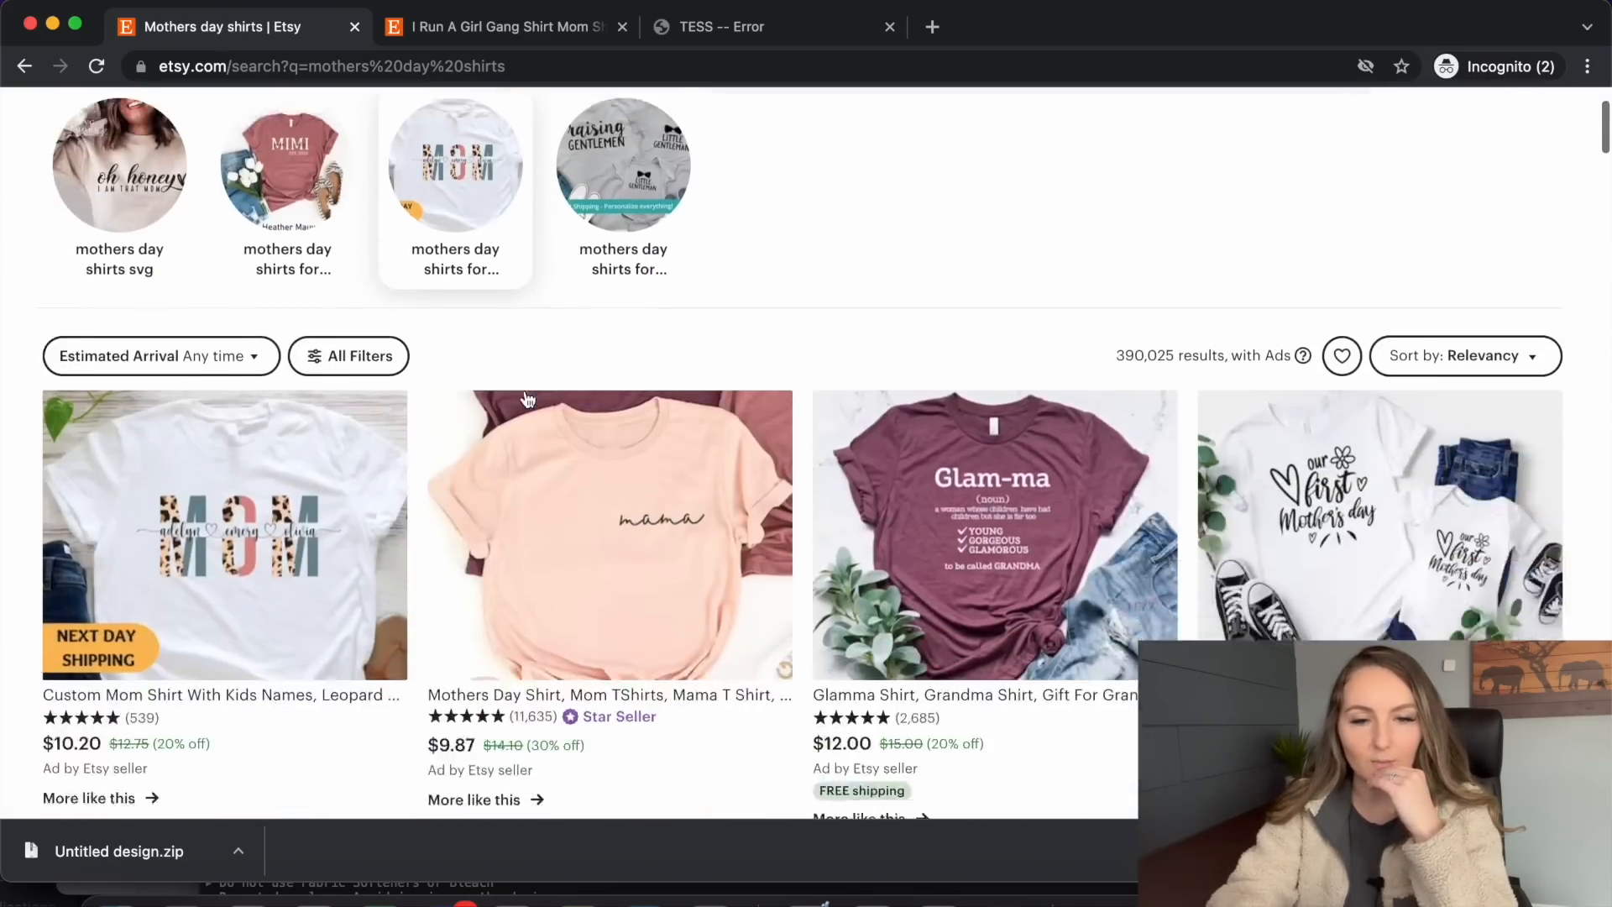
{"action": "scroll", "coordinate": [528, 399], "scroll_direction": "down", "scroll_amount": 7}
{"action": "left_click", "coordinate": [277, 435]}
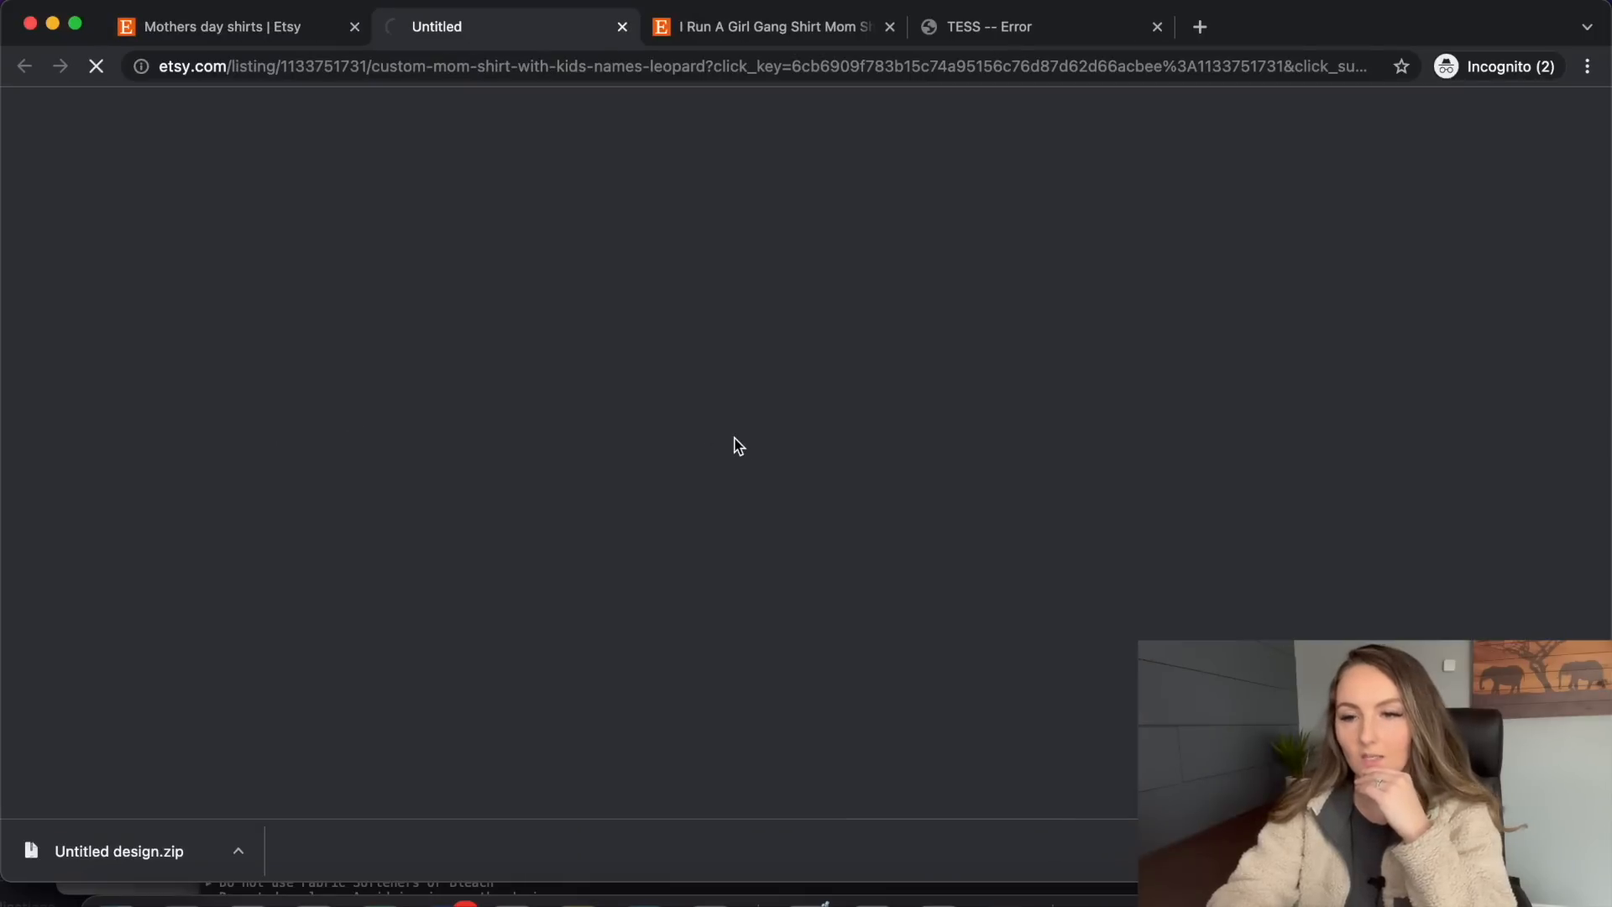
{"action": "key", "text": "super+w"}
{"action": "left_click", "coordinate": [294, 466]}
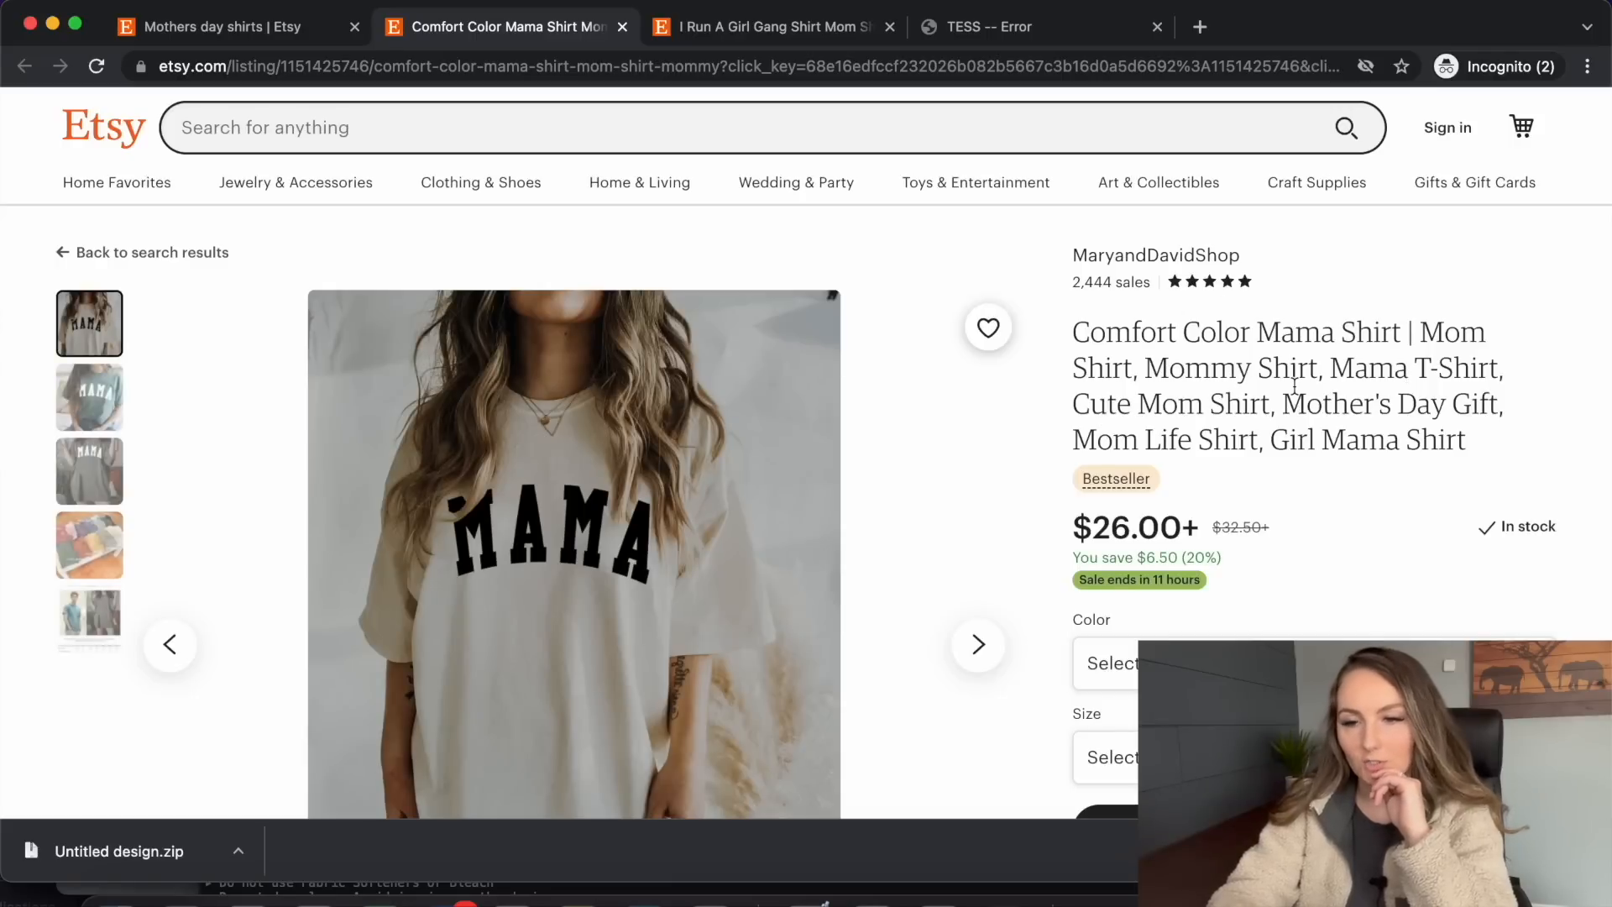
{"action": "scroll", "coordinate": [1296, 388], "scroll_direction": "down", "scroll_amount": 2}
{"action": "scroll", "coordinate": [1296, 390], "scroll_direction": "down", "scroll_amount": 1}
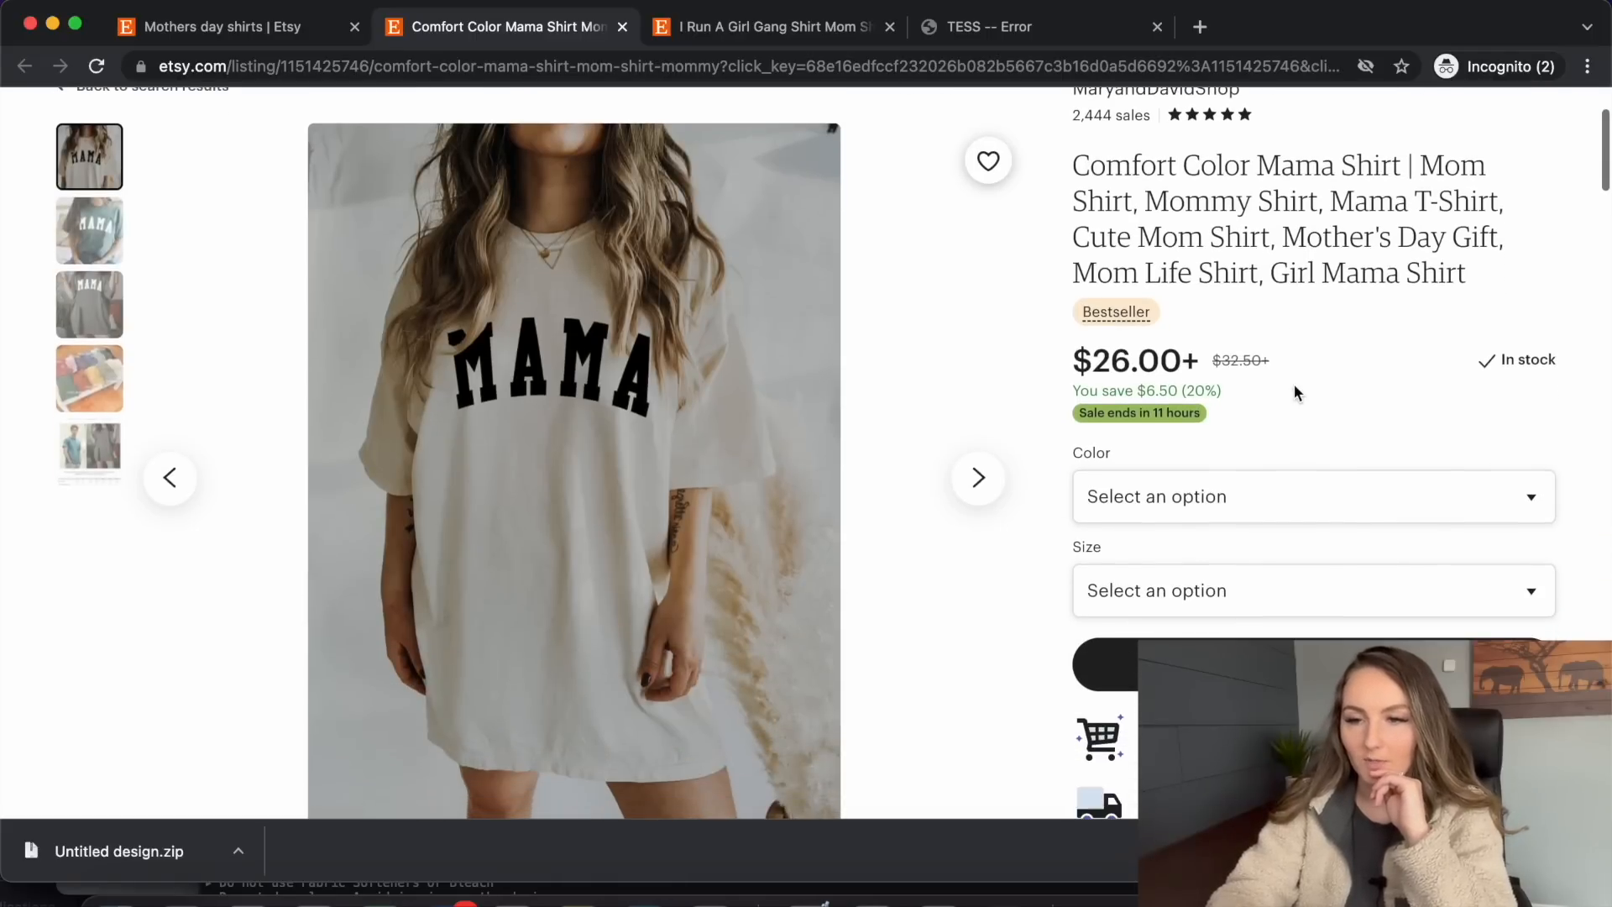
{"action": "scroll", "coordinate": [1296, 391], "scroll_direction": "down", "scroll_amount": 2}
{"action": "scroll", "coordinate": [1296, 391], "scroll_direction": "down", "scroll_amount": 3}
{"action": "scroll", "coordinate": [1296, 391], "scroll_direction": "up", "scroll_amount": 5}
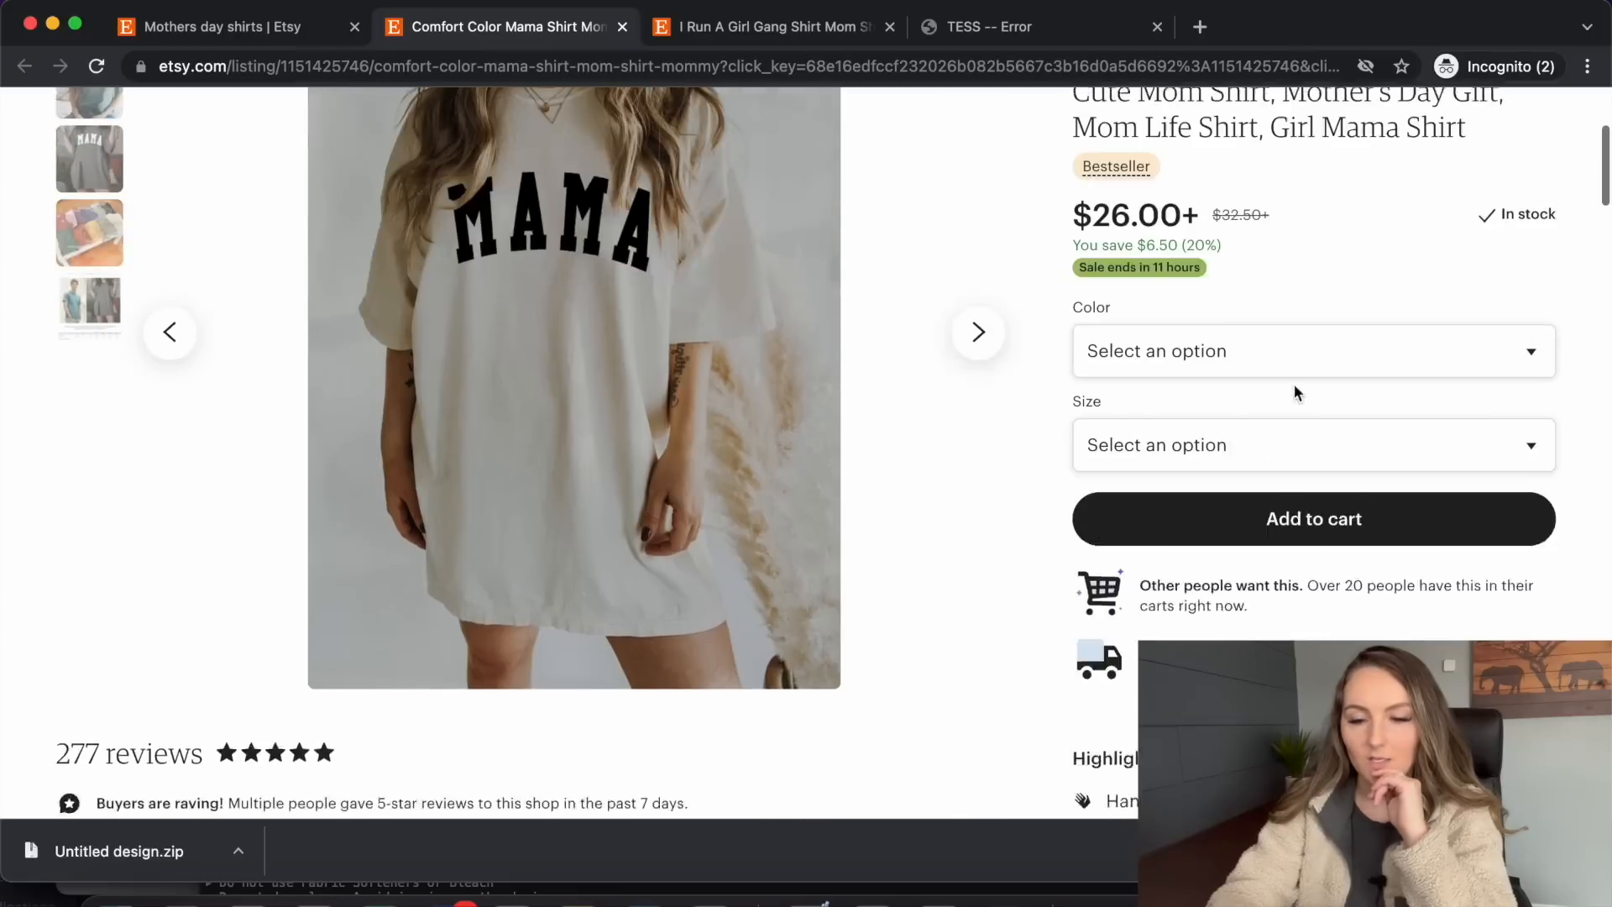
Return to the TextEdit notes and add "girl mama shirt, Cute Mom shirt, New mom shirt," to the keyword list
{"action": "left_click", "coordinate": [806, 900]}
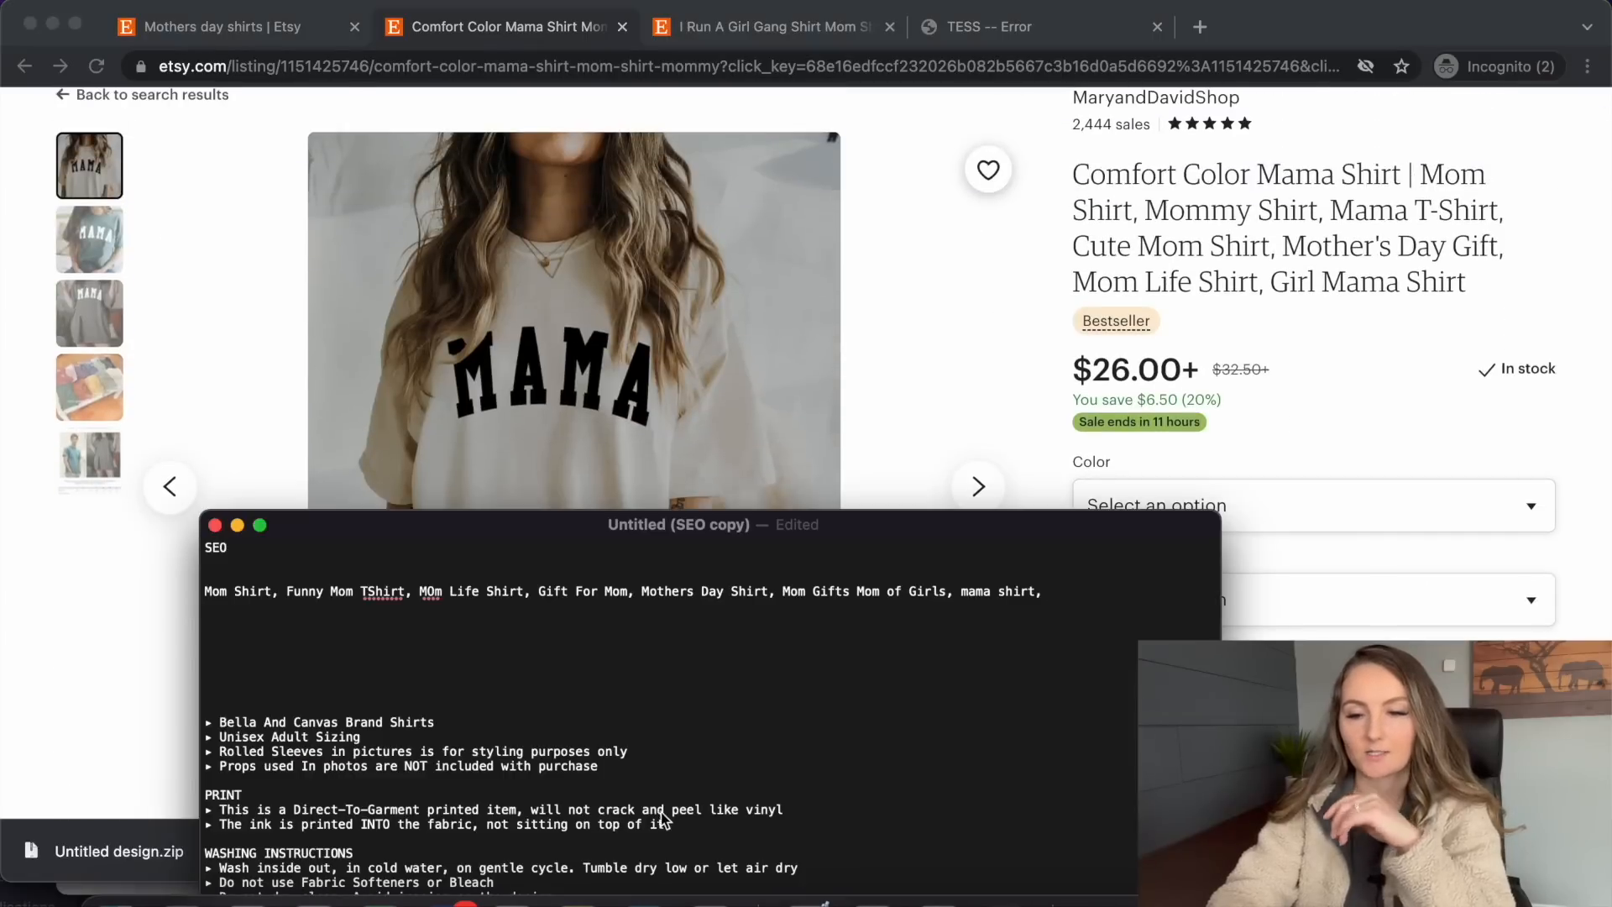
{"action": "type", "text": "girl mama"}
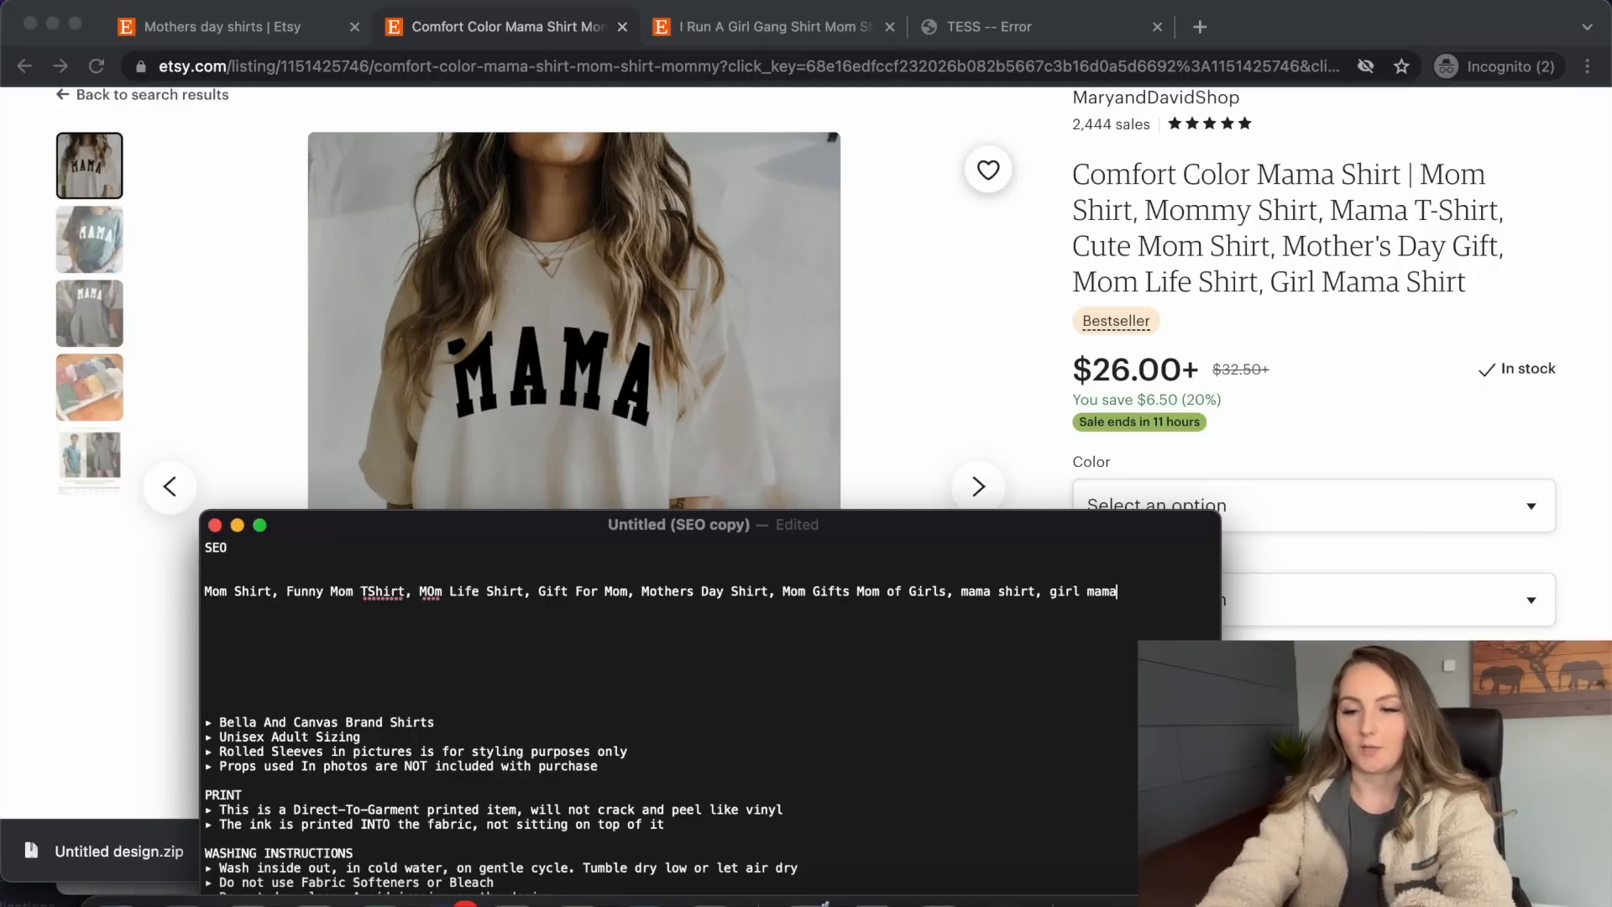
{"action": "type", "text": " shirt,"}
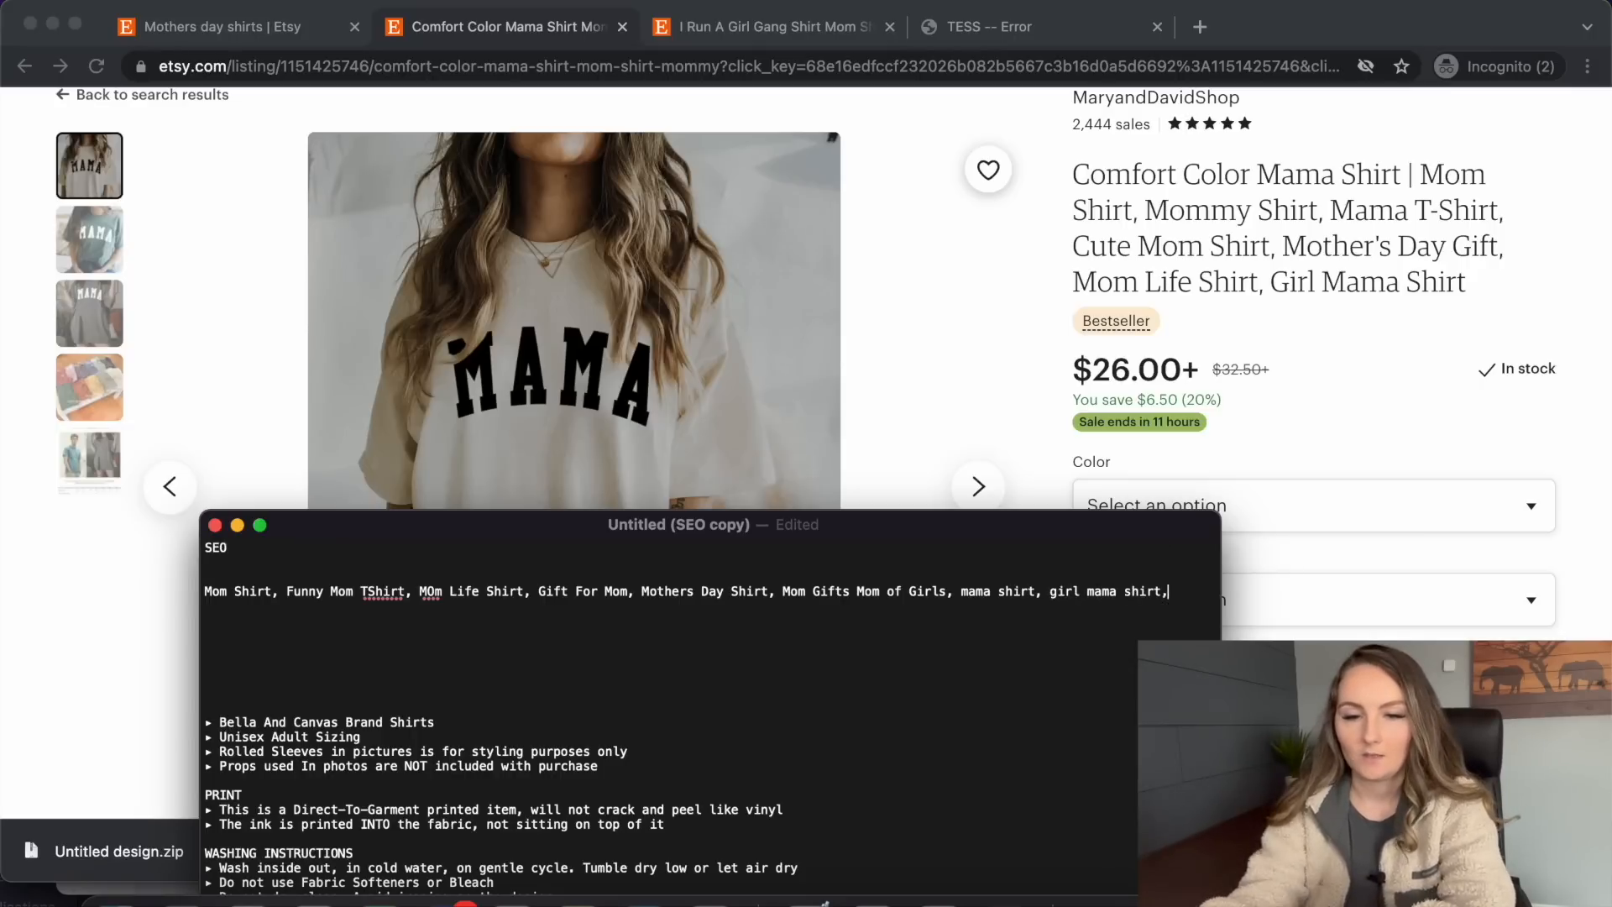
{"action": "type", "text": " Cute Mom shrt"}
{"action": "key", "text": "BackSpace"}
{"action": "key", "text": "BackSpace"}
{"action": "type", "text": "irt, New o"}
{"action": "key", "text": "BackSpace"}
{"action": "type", "text": "mom shirt ,"}
Check the related searches of the Comfort Color Mama Shirt listing and add "mama to be shirt," to the keyword list
{"action": "scroll", "coordinate": [1286, 351], "scroll_direction": "down", "scroll_amount": 15}
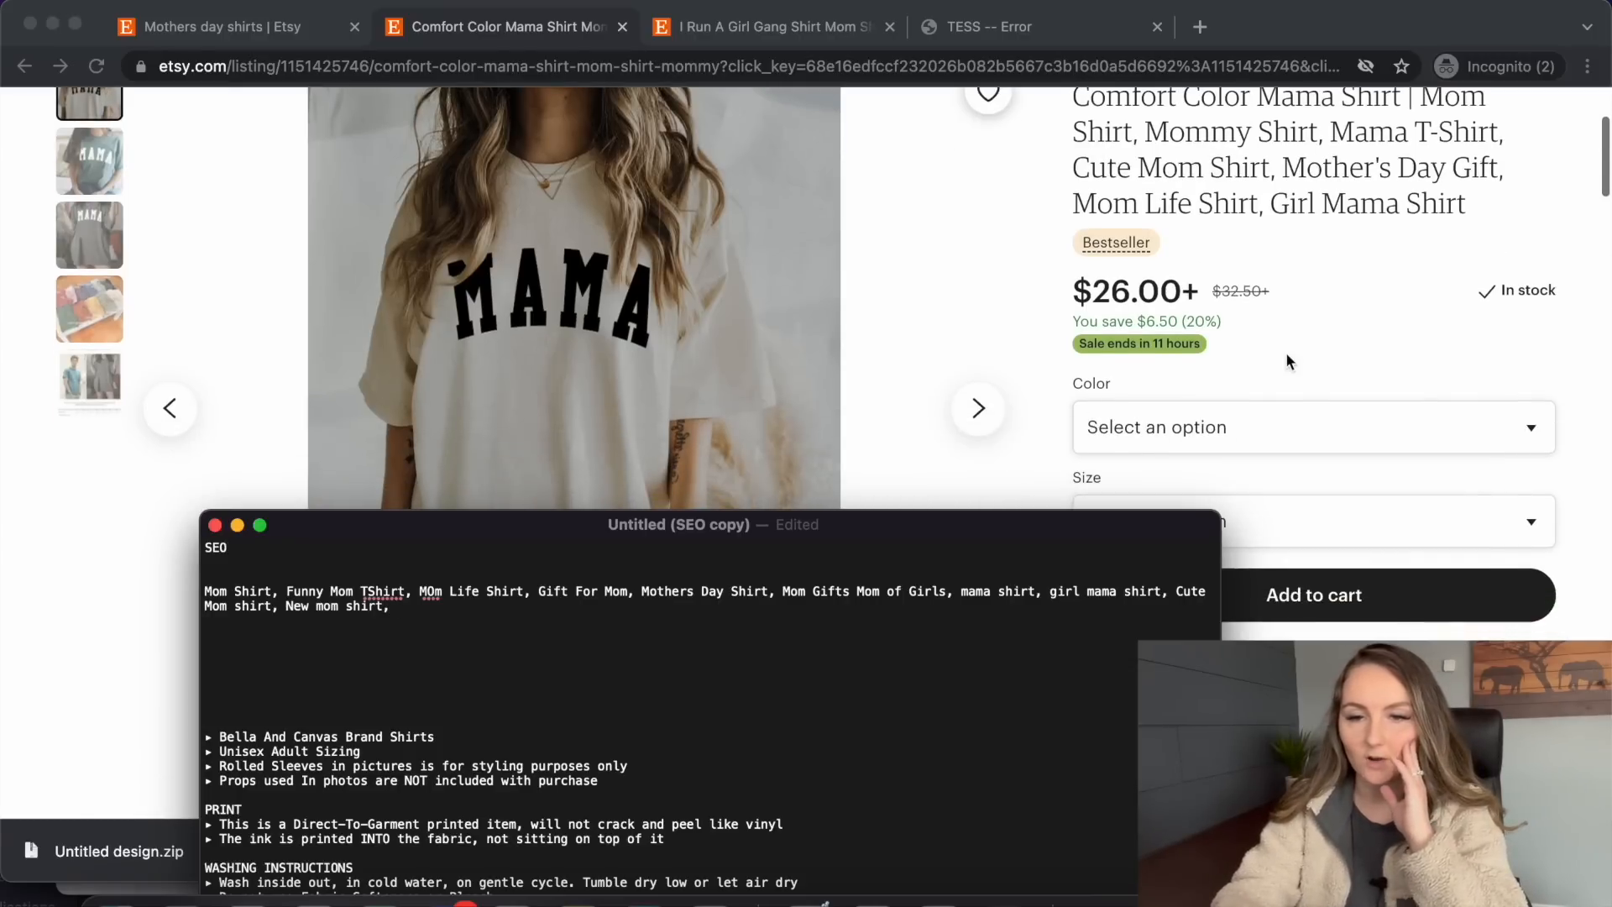
{"action": "scroll", "coordinate": [1287, 361], "scroll_direction": "down", "scroll_amount": 20}
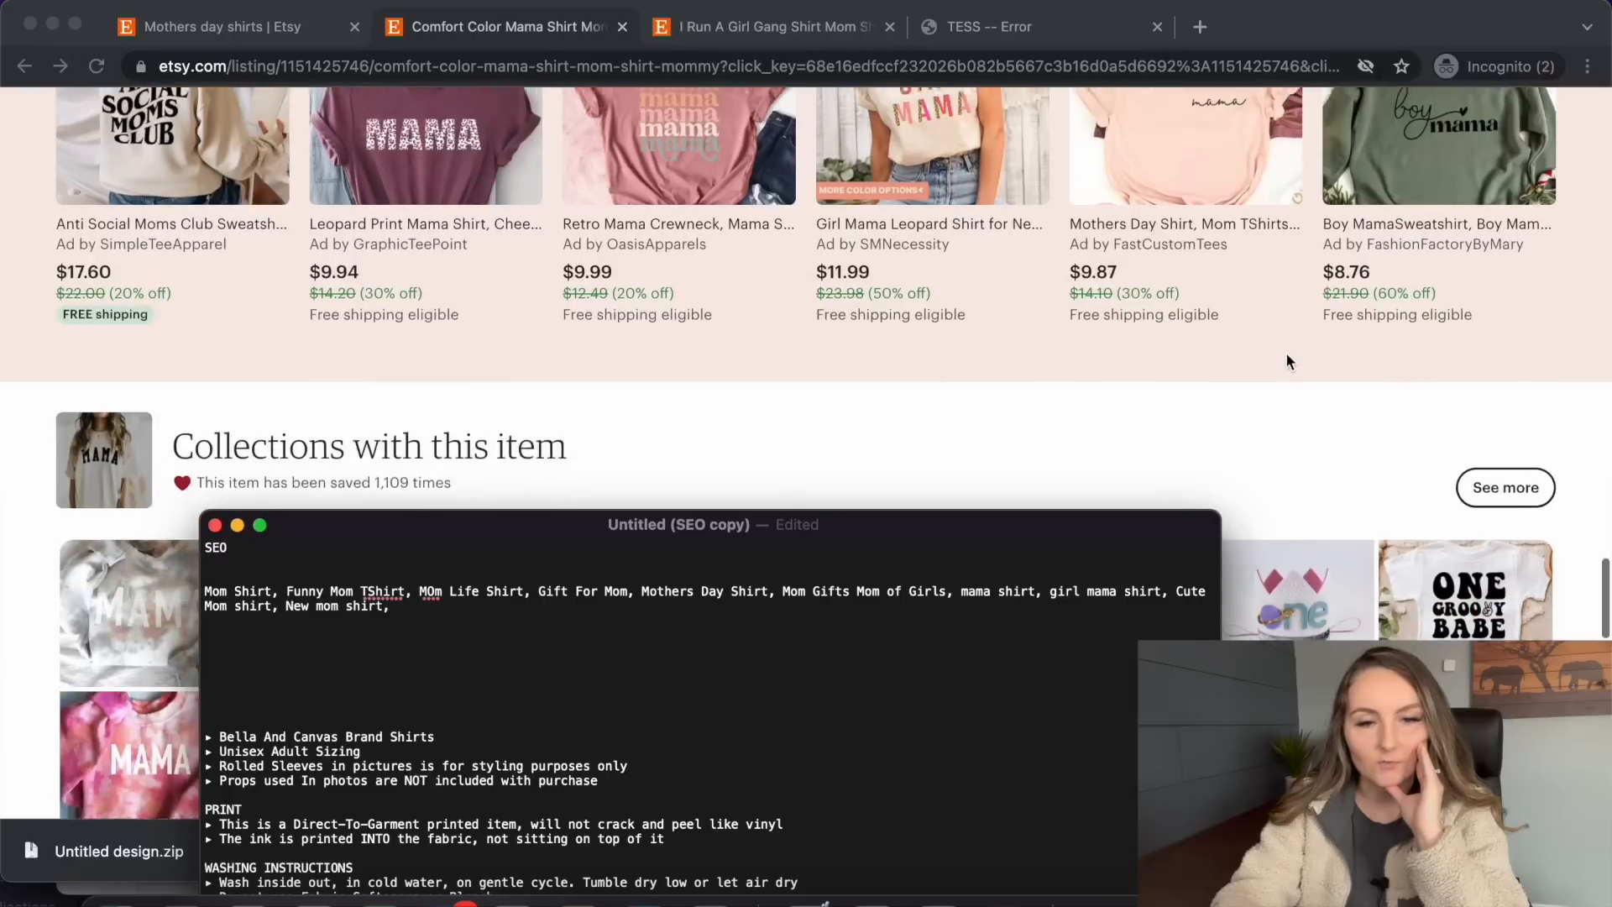
{"action": "scroll", "coordinate": [1286, 362], "scroll_direction": "up", "scroll_amount": 2}
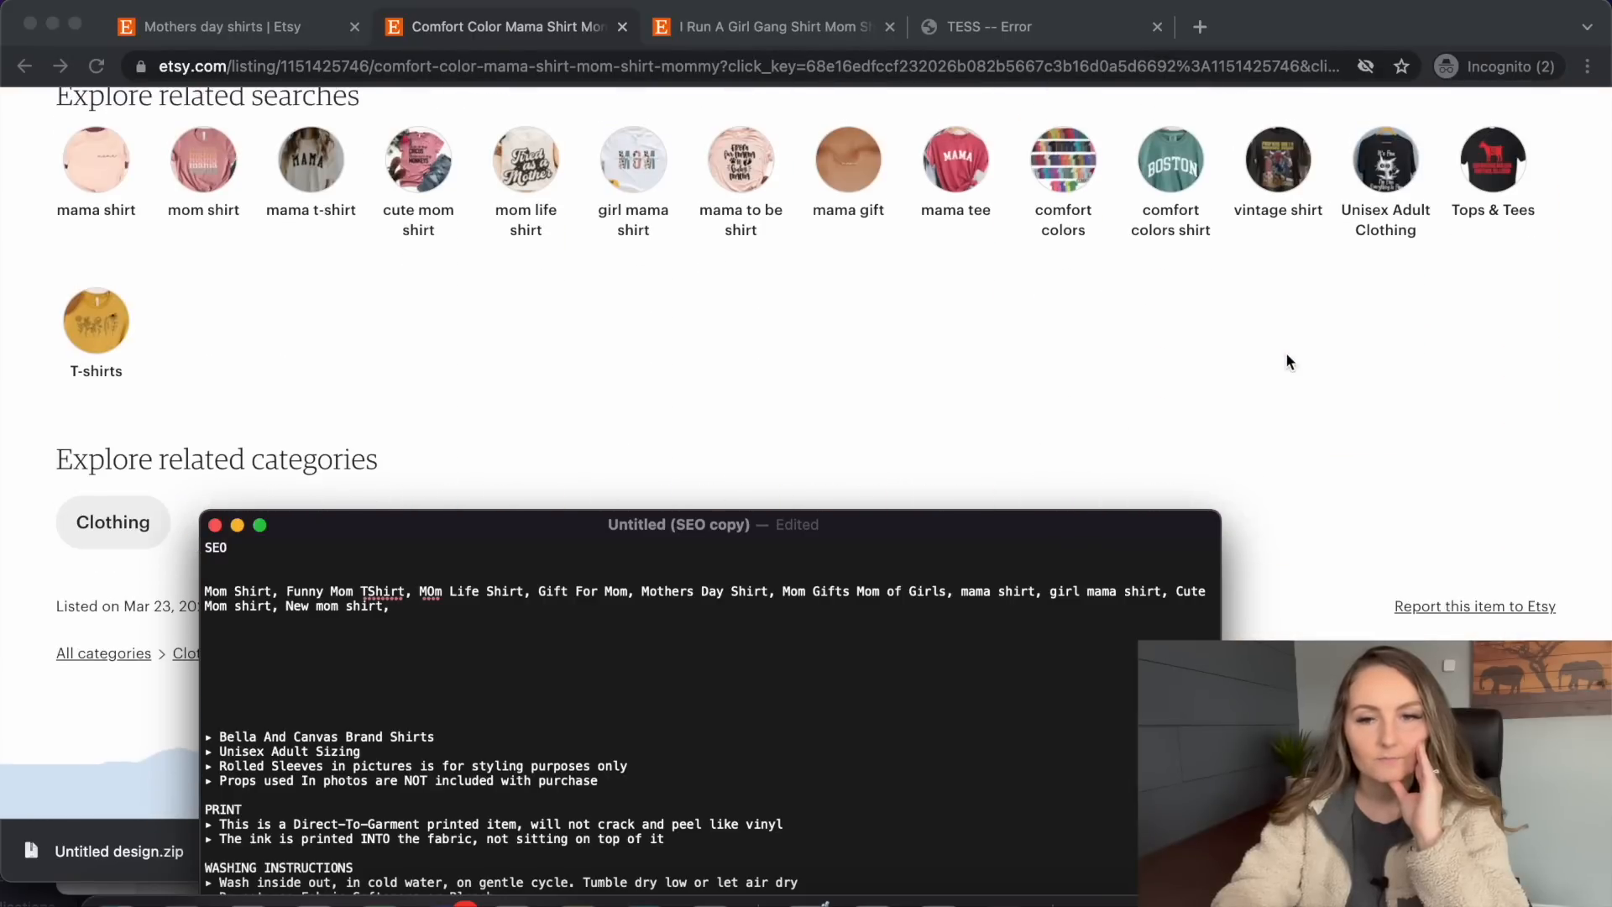
{"action": "type", "text": "mama to be shirt"}
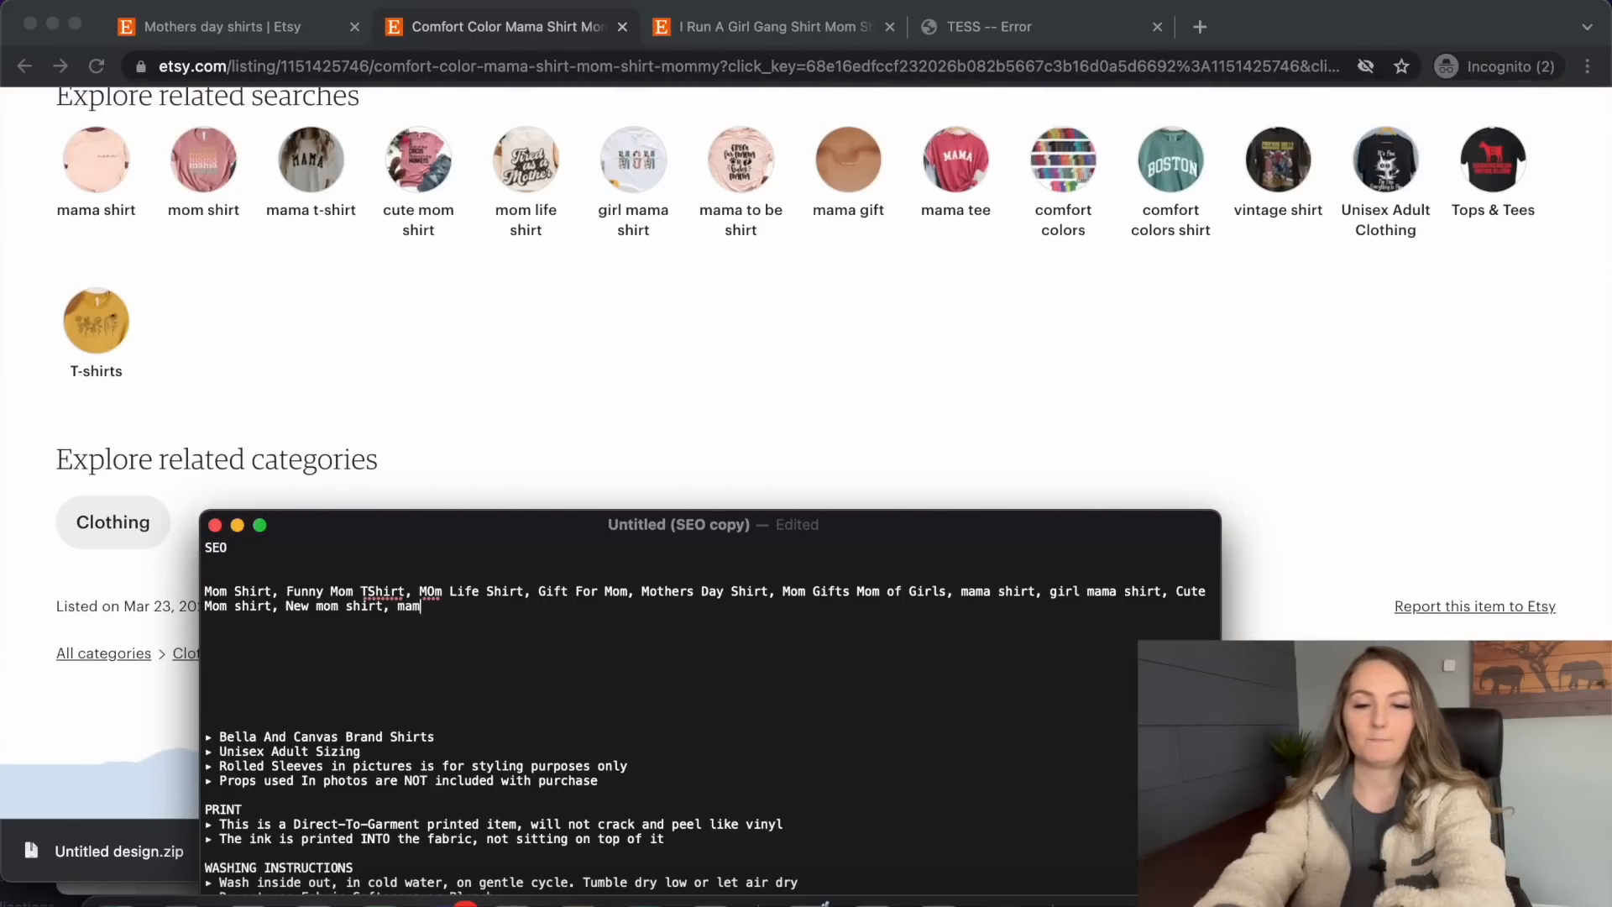
{"action": "type", "text": ","}
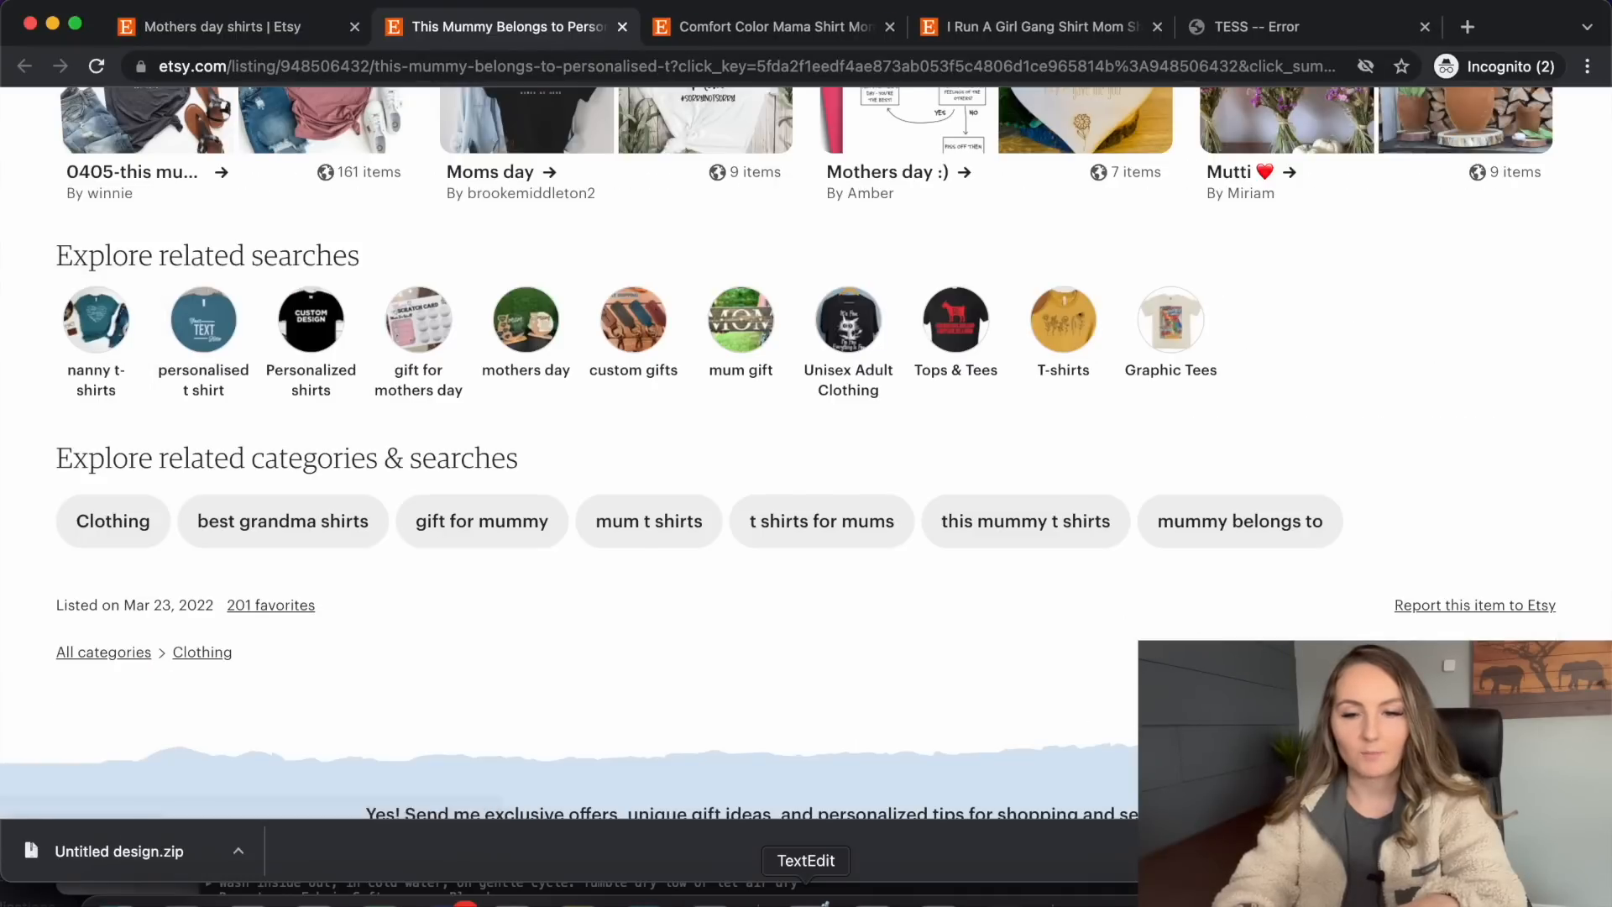
Switch back to the TextEdit notes and add "Grandma gifts, gift for grandma" to the keyword list
{"action": "left_click", "coordinate": [825, 903]}
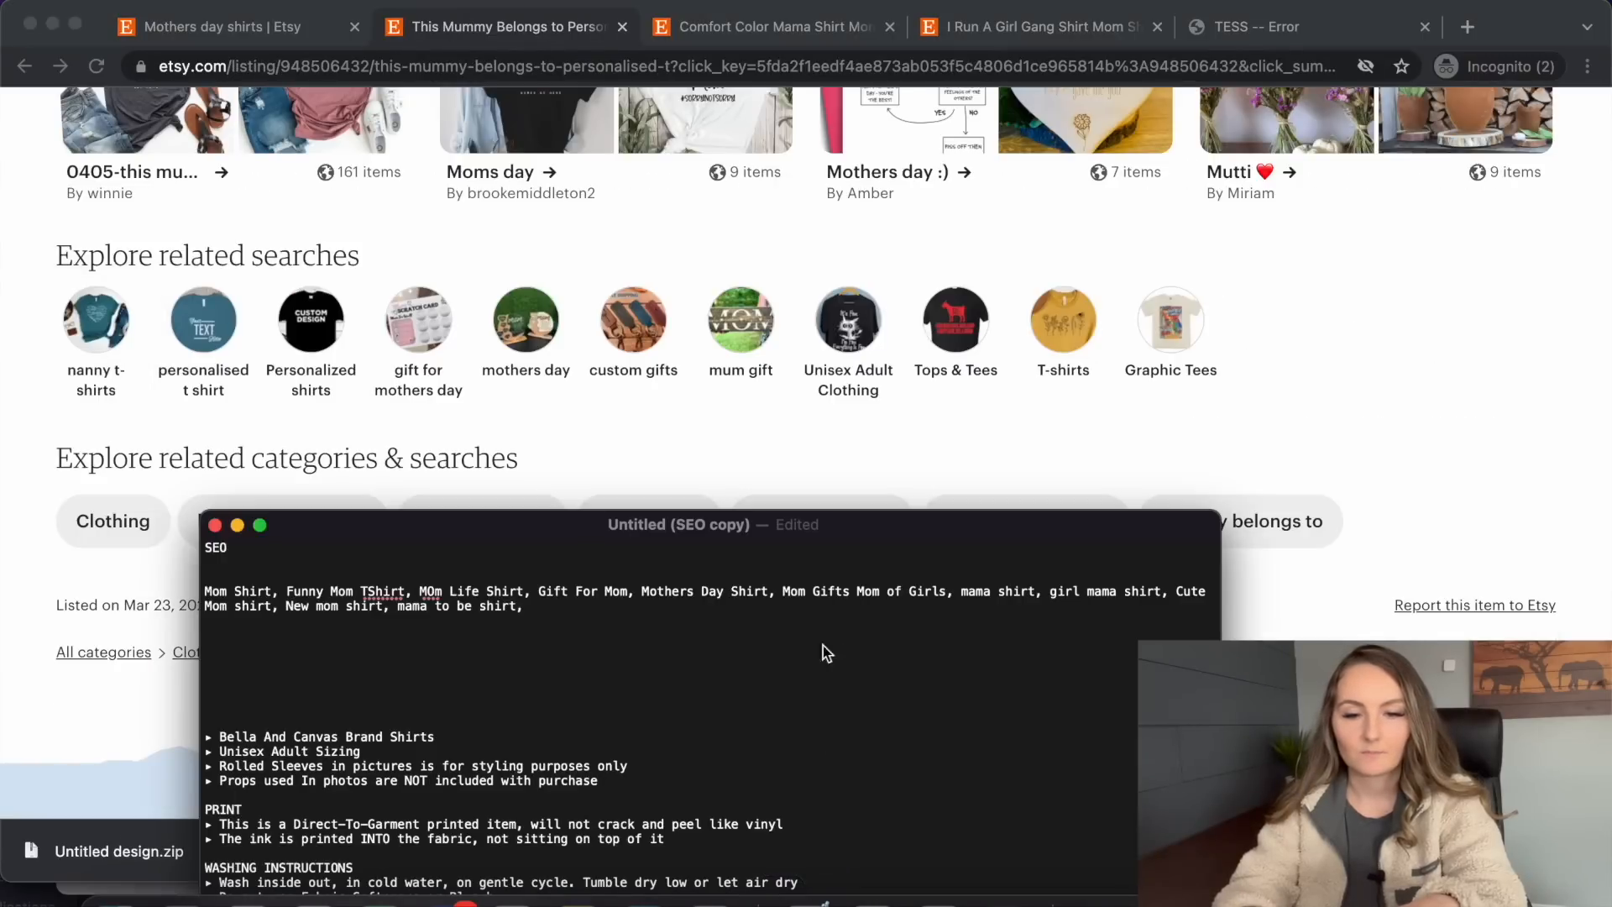
{"action": "type", "text": "Granda"}
{"action": "key", "text": "BackSpace"}
{"action": "key", "text": "BackSpace"}
{"action": "type", "text": "ma gifts, "}
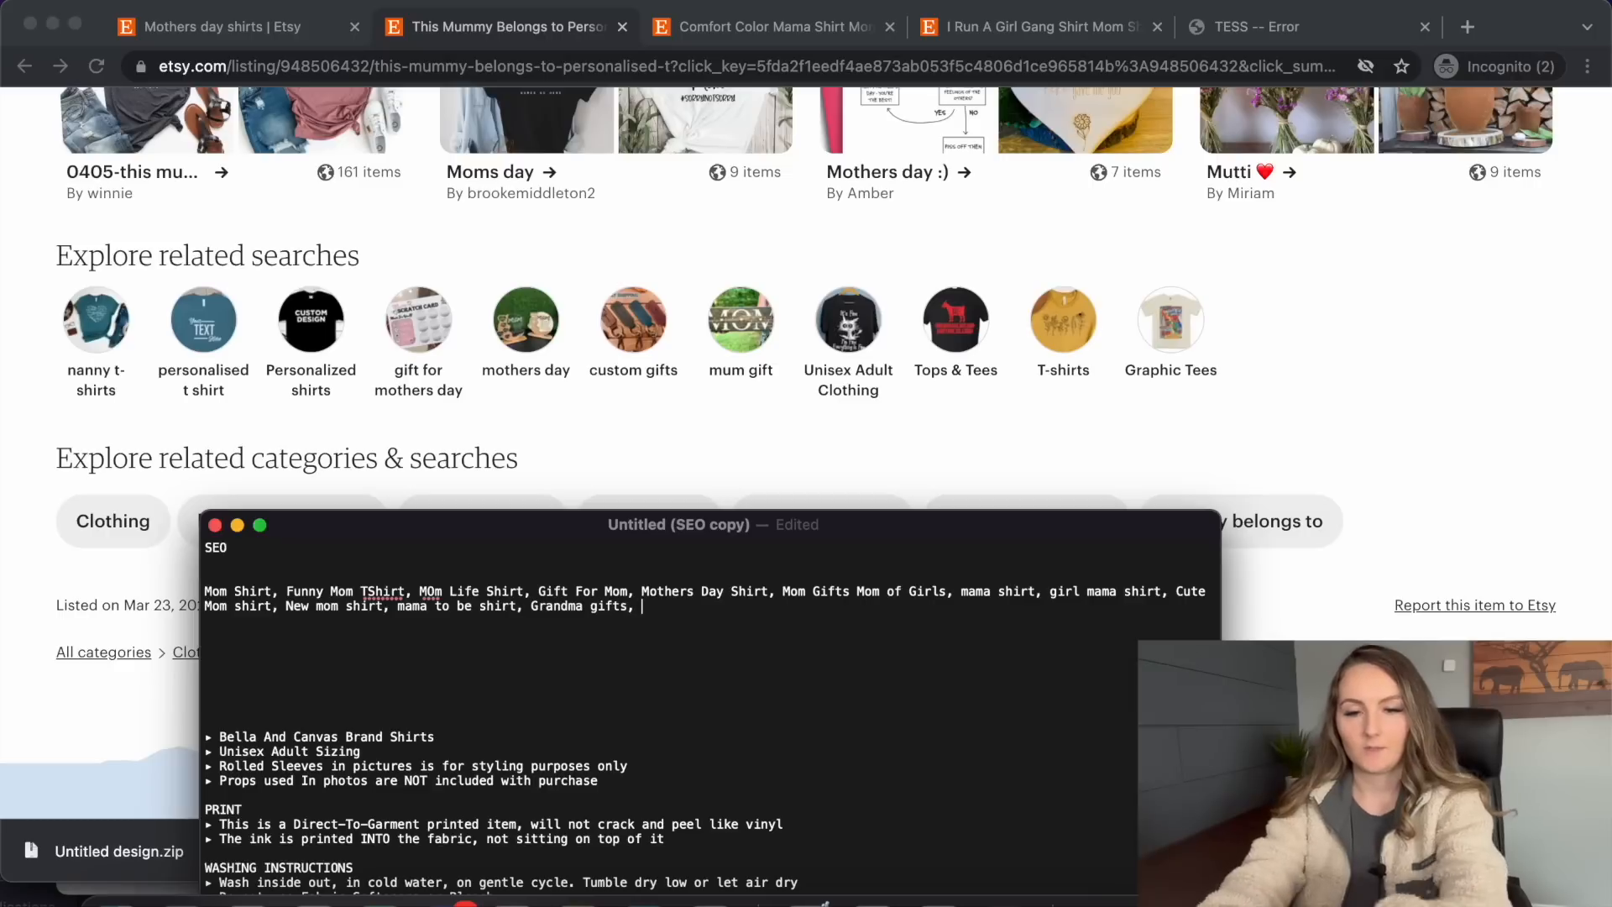
{"action": "type", "text": "gift for grandma"}
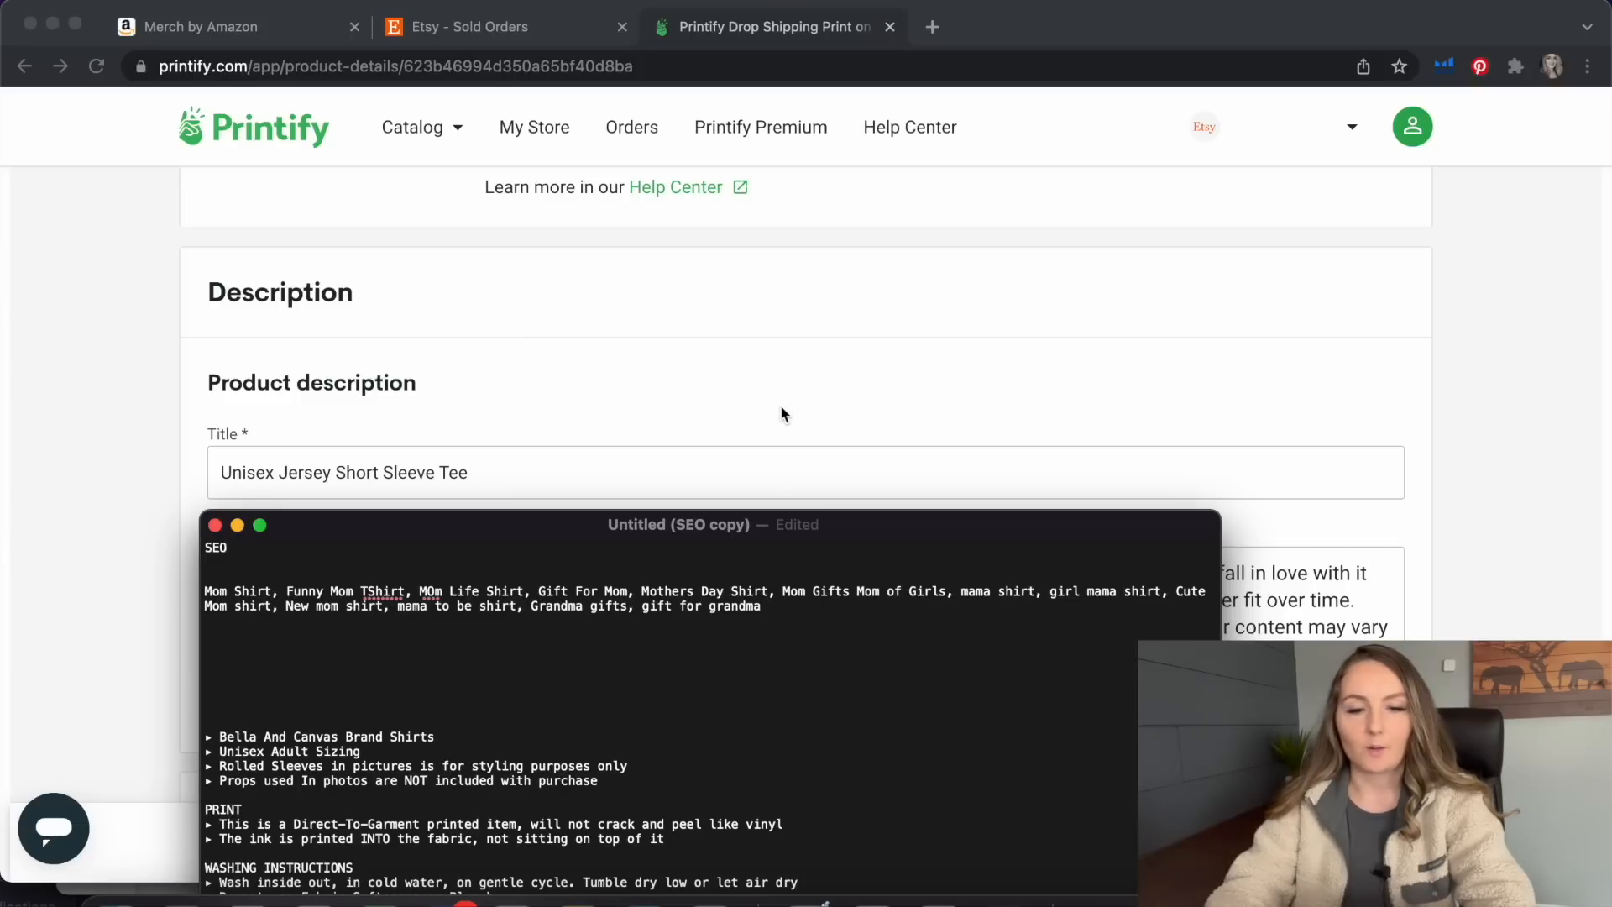
Replace the default product title with "Mom Shirt, Funny Mom Shirts,"
{"action": "left_click", "coordinate": [496, 475]}
{"action": "double_click", "coordinate": [495, 475]}
{"action": "left_click_drag", "start_coordinate": [495, 475], "coordinate": [221, 467]}
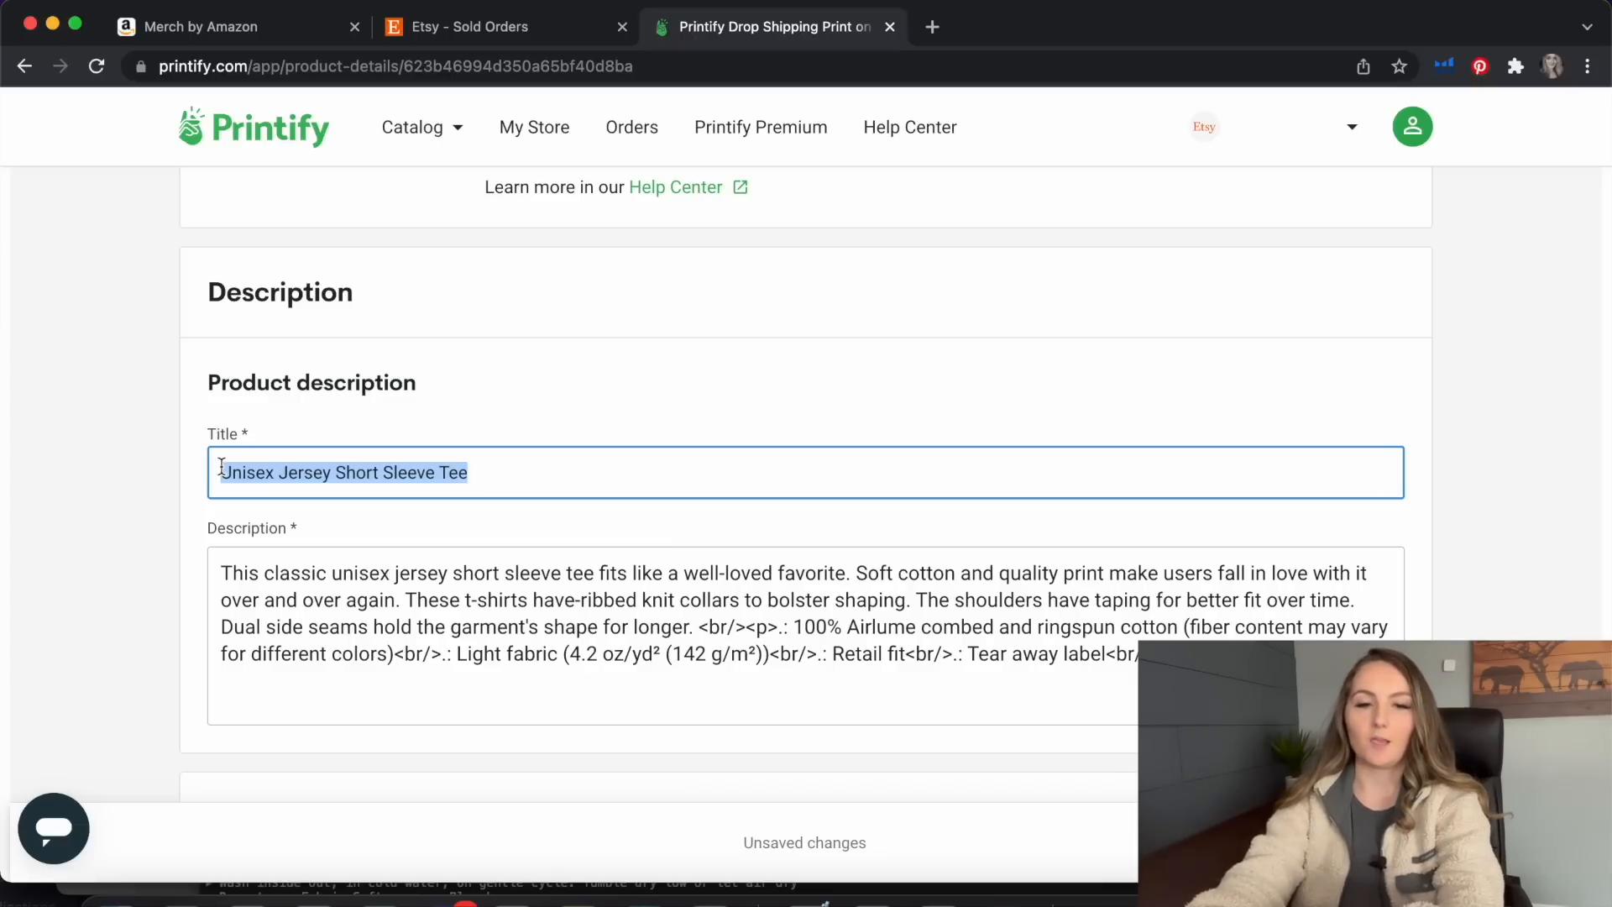
{"action": "type", "text": "Mom Shi"}
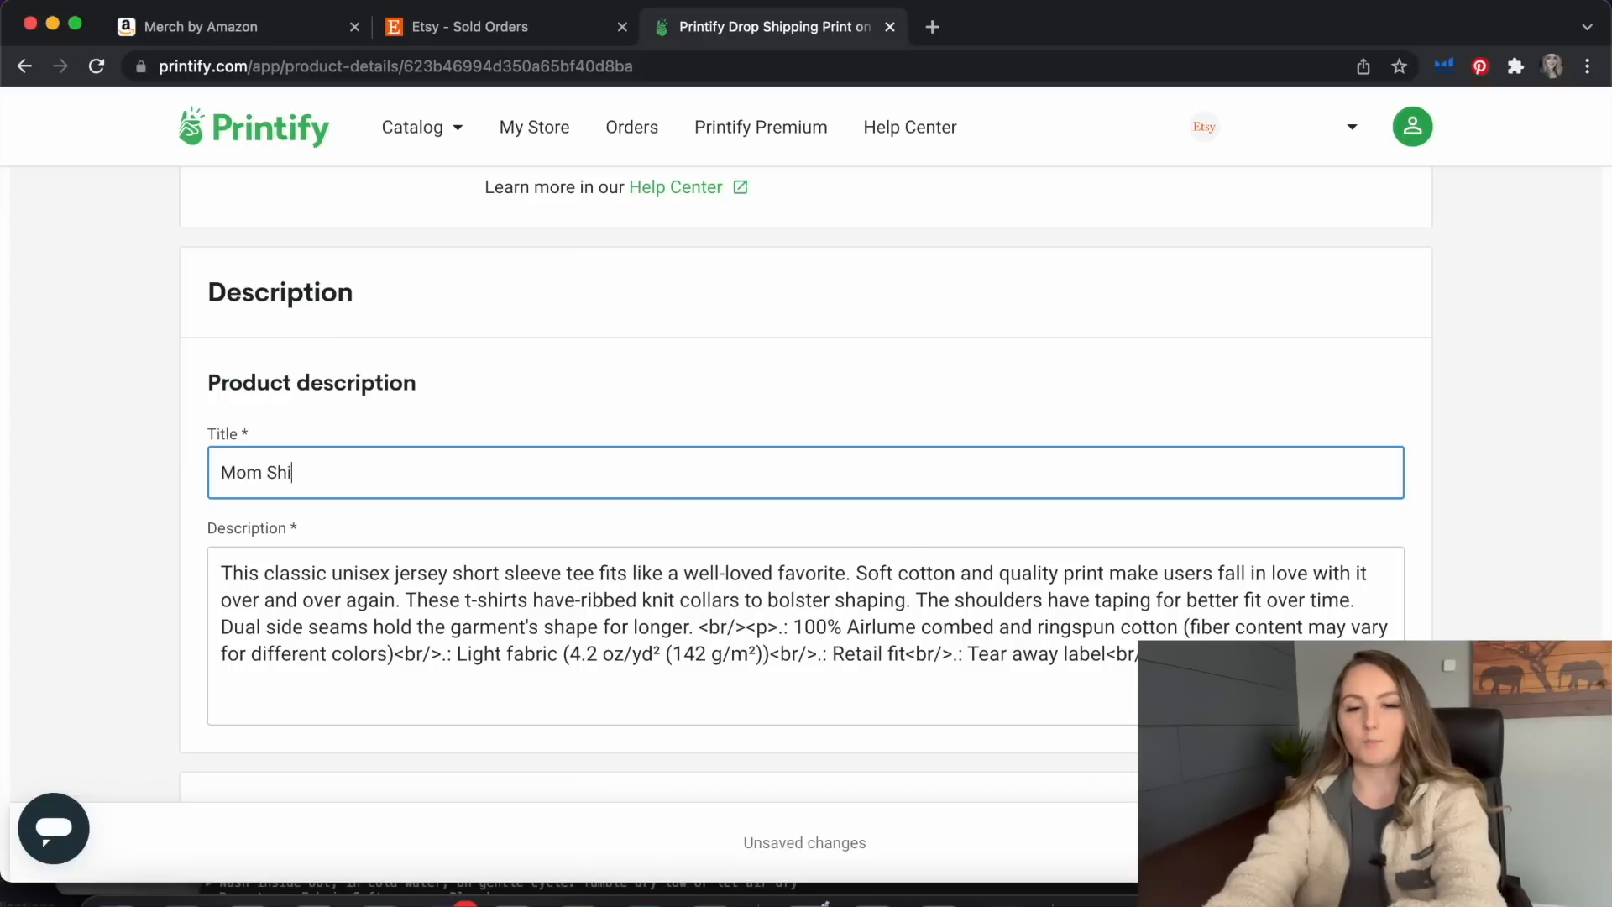
{"action": "type", "text": "rt, Funny"}
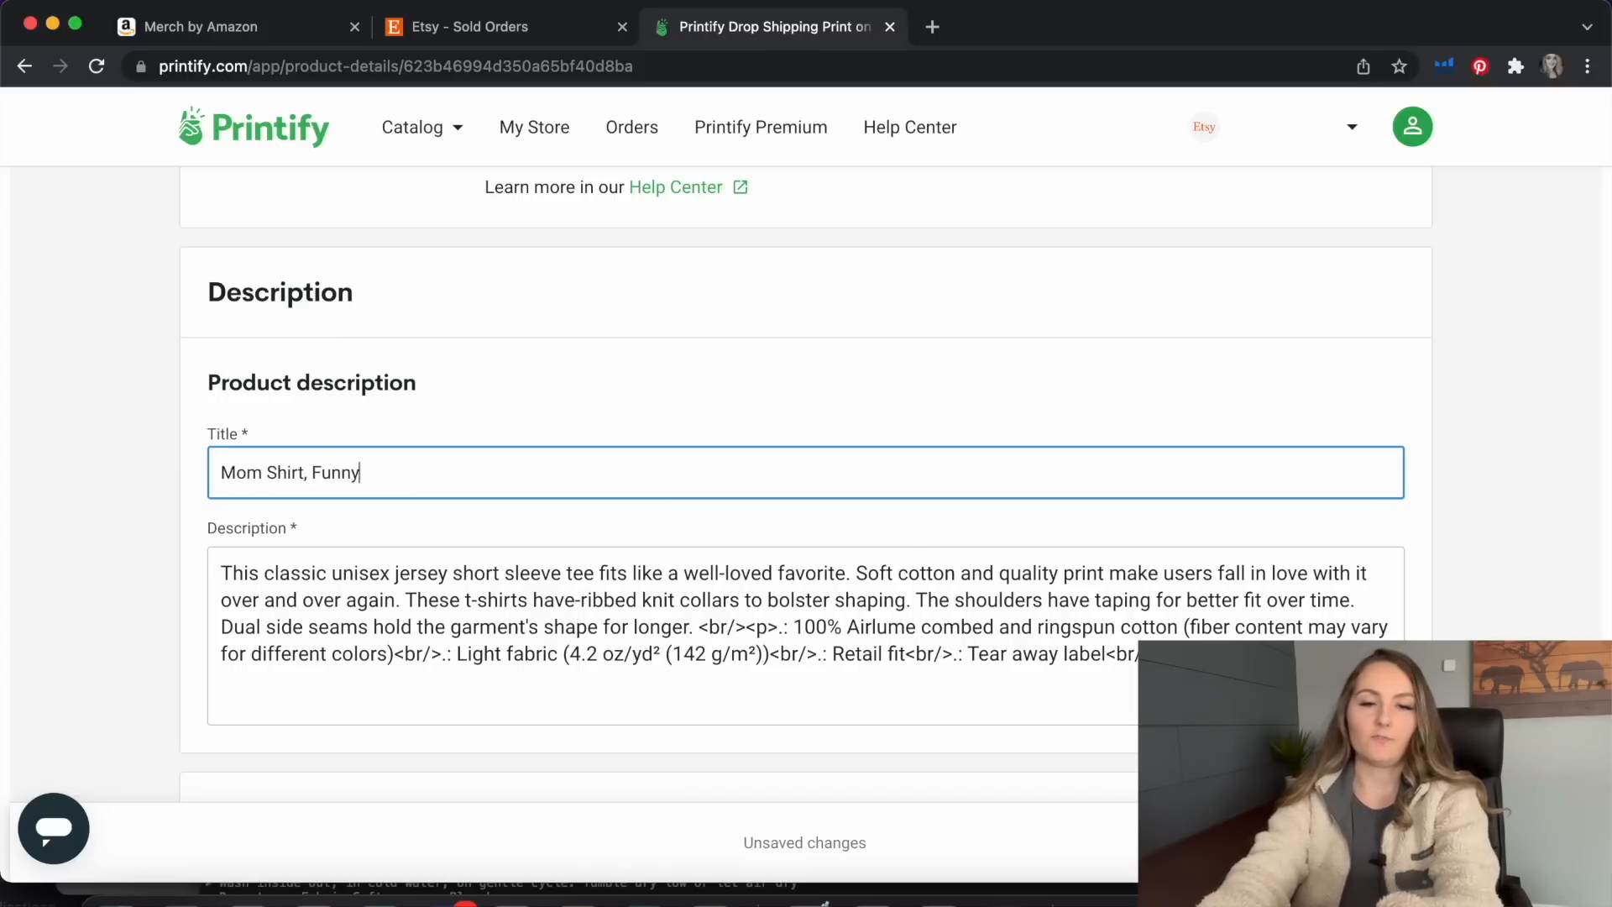
{"action": "type", "text": " Mom Shirts, "}
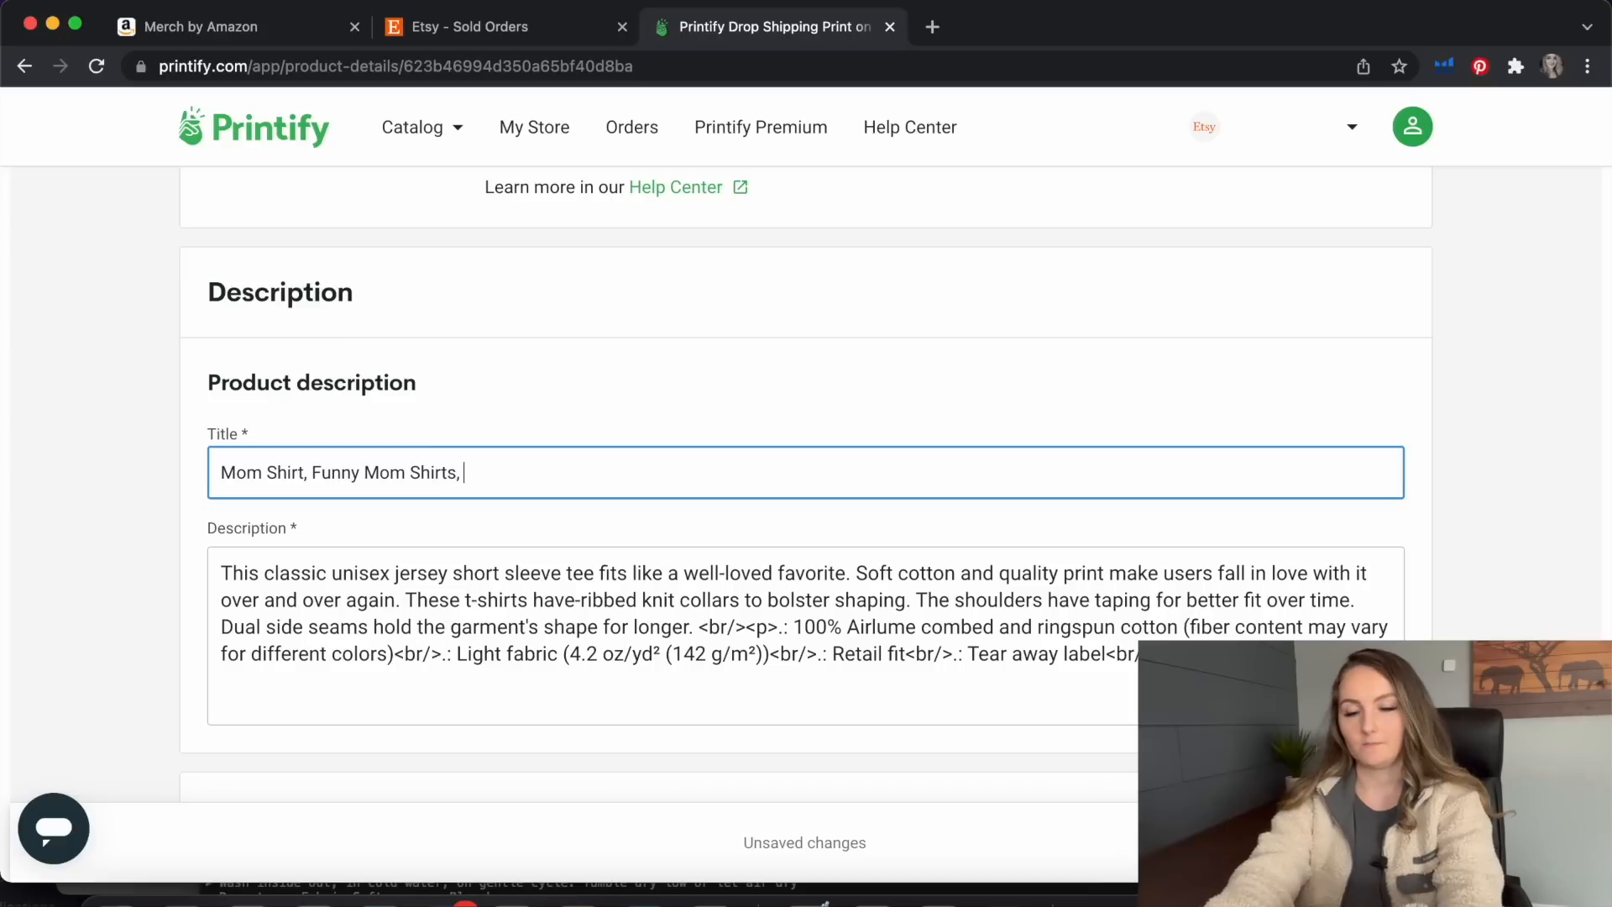
Extend the product title with "Gift For Mom, Mother's Day Gifts,"
{"action": "type", "text": "Gift Fo"}
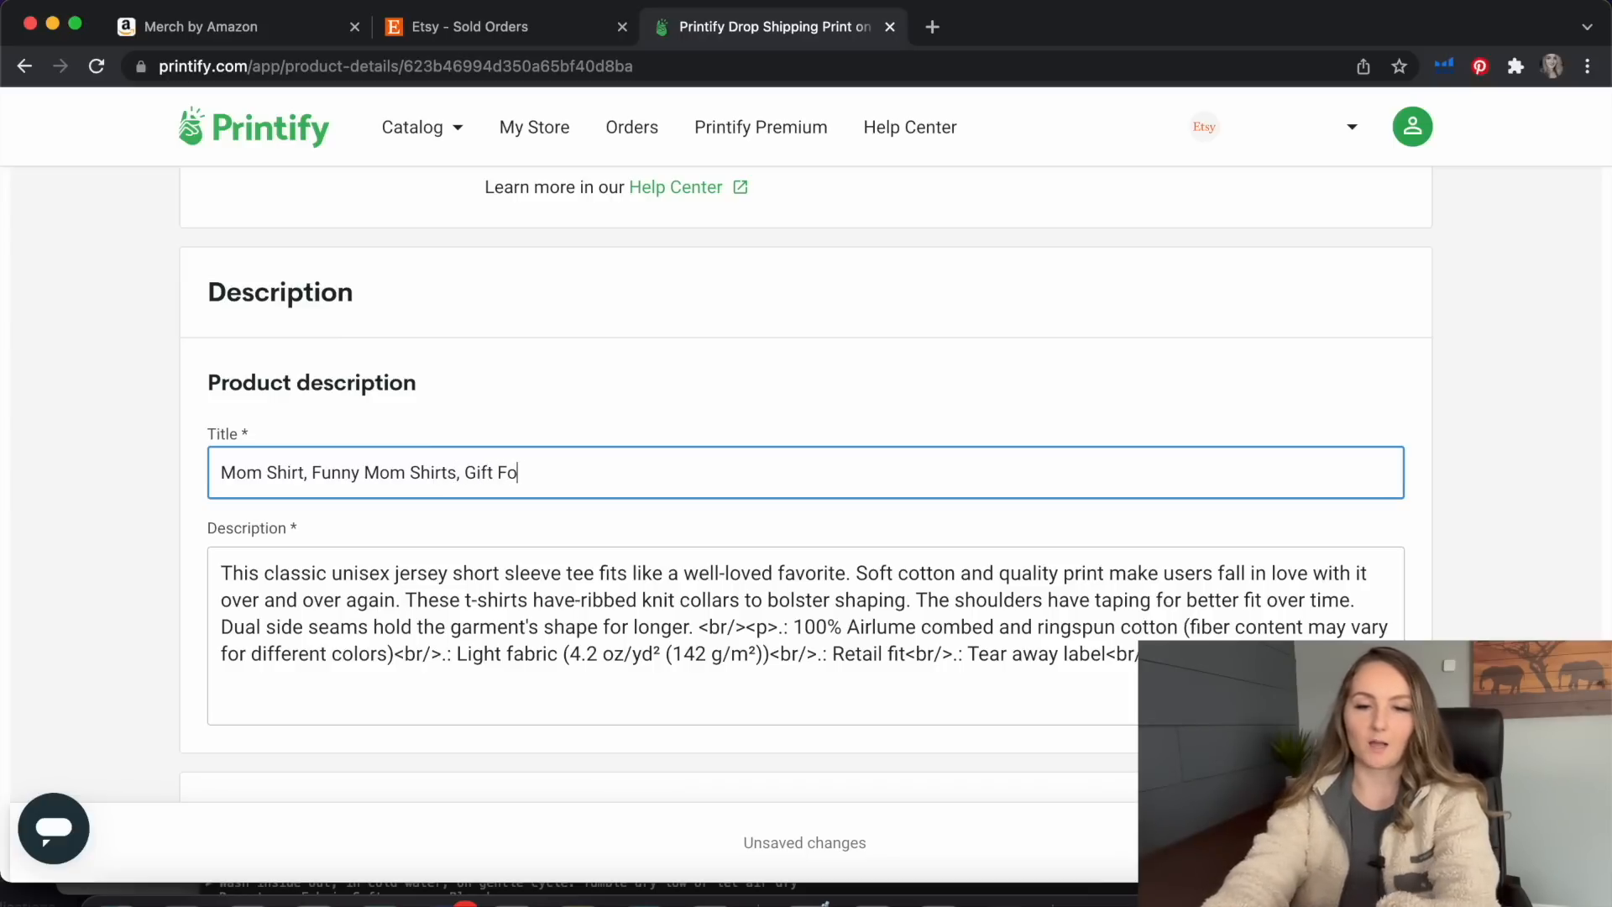
{"action": "type", "text": "r Mom, MOther"}
{"action": "key", "text": "BackSpace"}
{"action": "key", "text": "BackSpace"}
{"action": "key", "text": "BackSpace"}
{"action": "key", "text": "BackSpace"}
{"action": "key", "text": "BackSpace"}
{"action": "type", "text": "i"}
{"action": "key", "text": "BackSpace"}
{"action": "type", "text": "ot"}
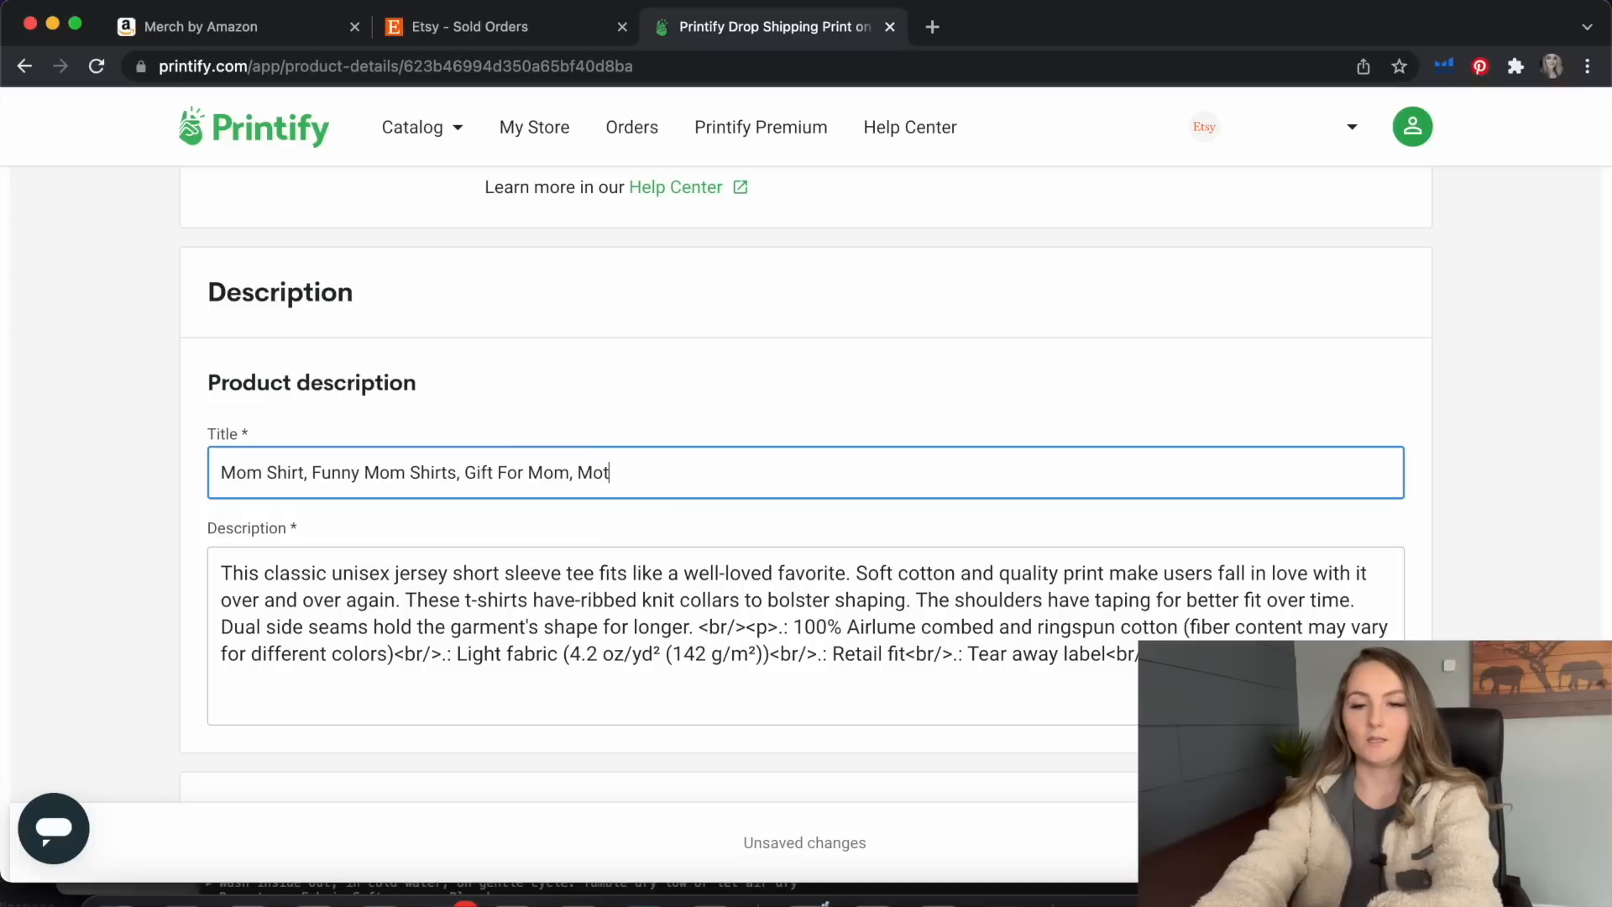
{"action": "type", "text": "her's Day Gifts, "}
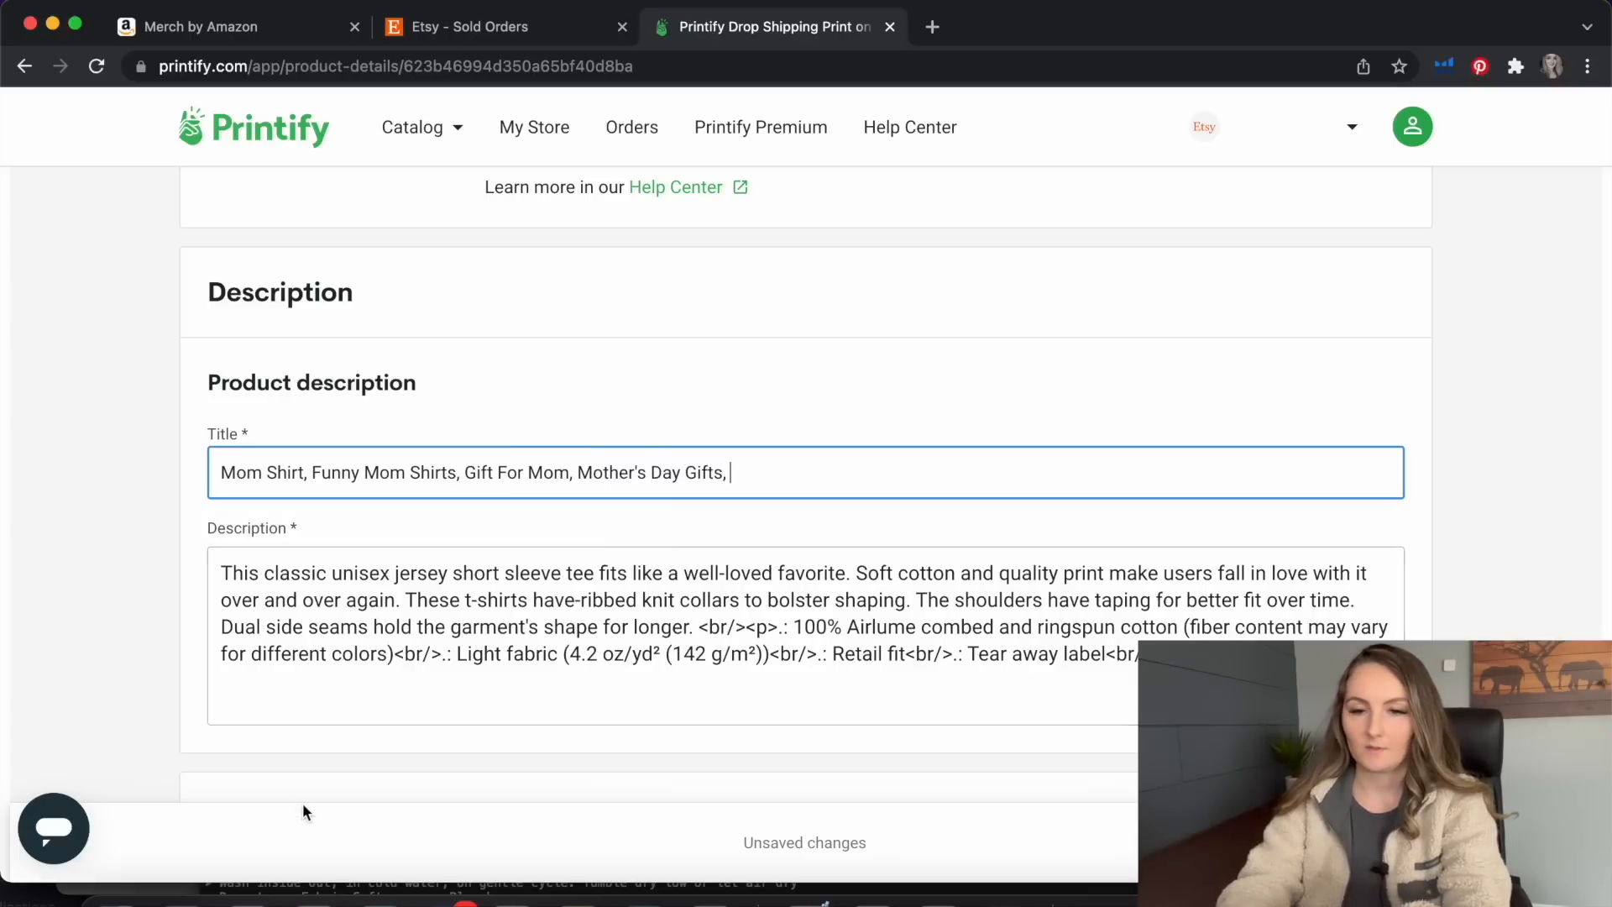
Continue the product title with "Mom Of Girls, Girl Gang,"
{"action": "type", "text": "Mom Of G"}
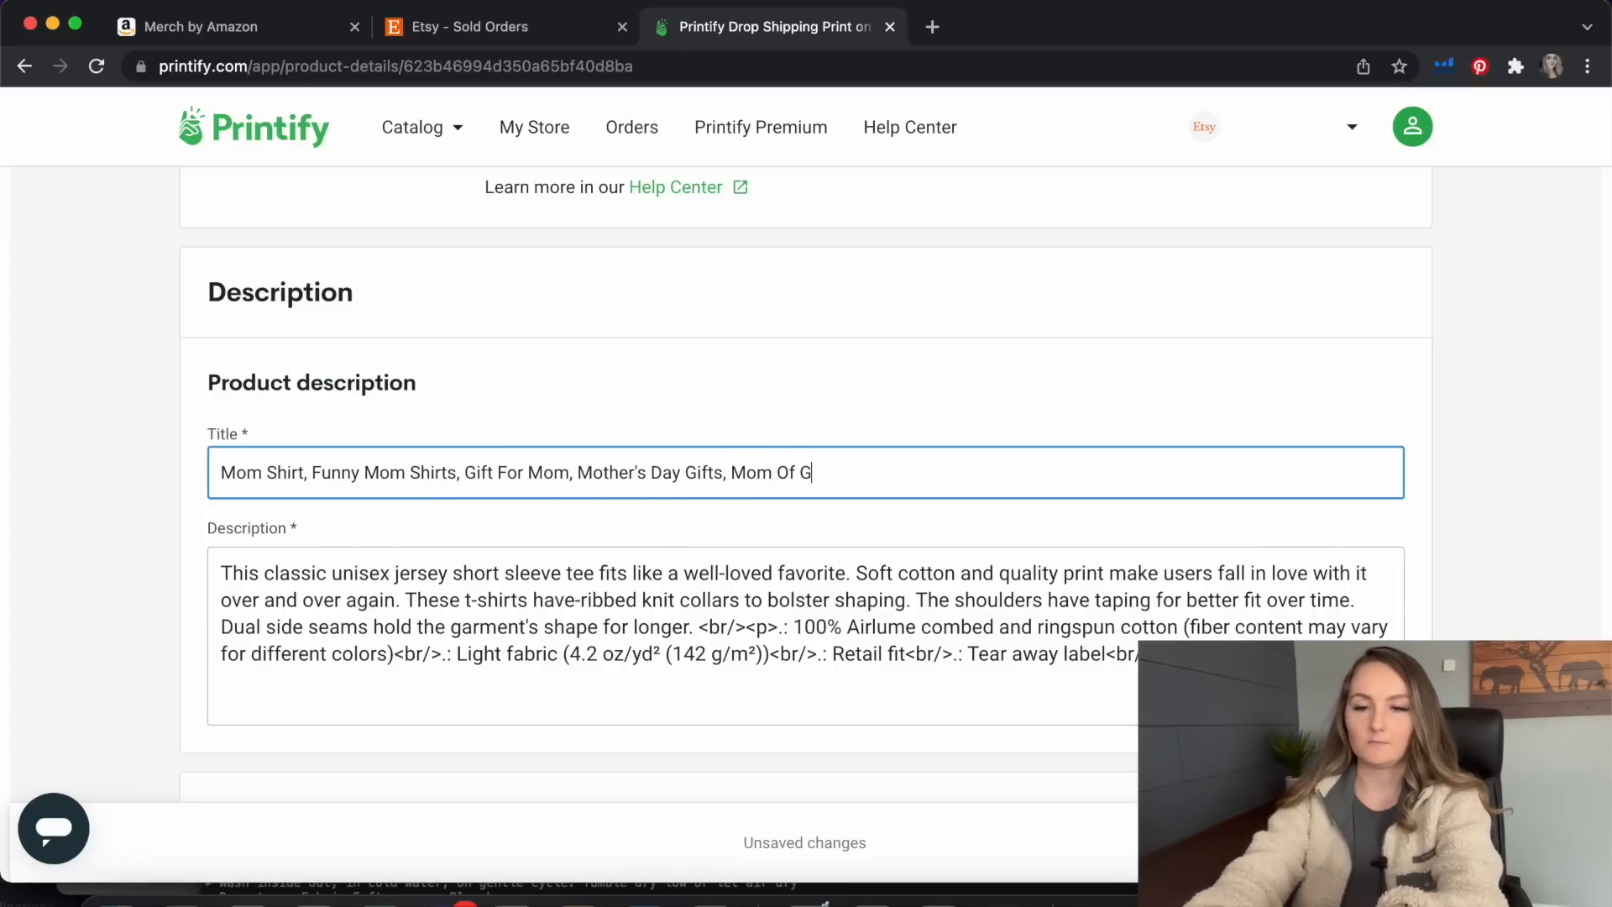
{"action": "type", "text": "irls, "}
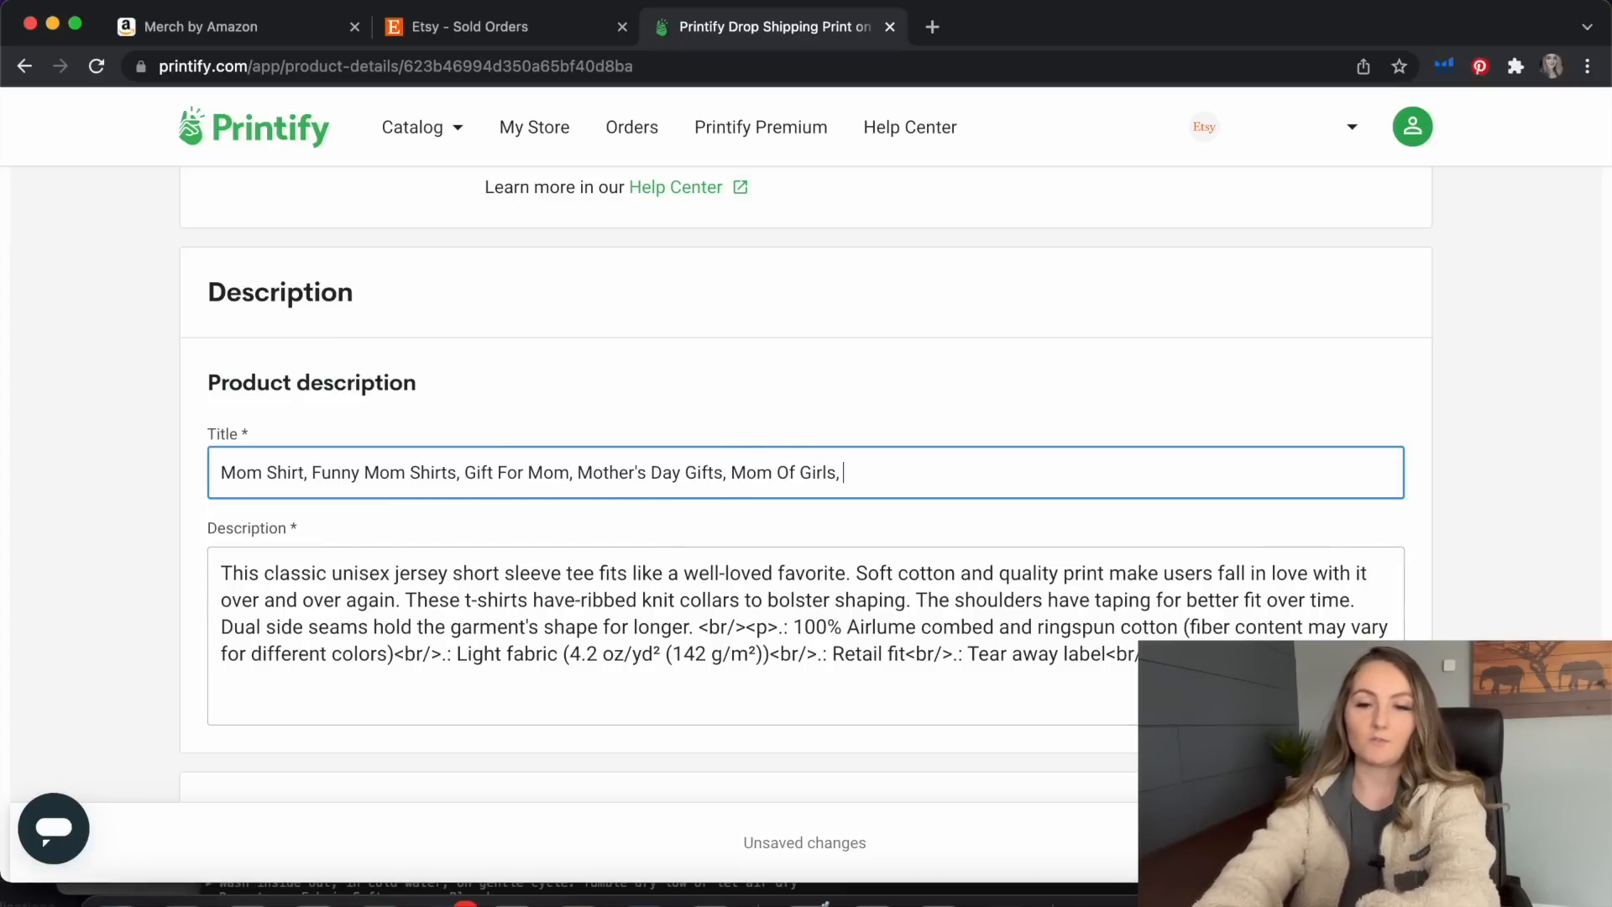
{"action": "type", "text": "Girl Gang,"}
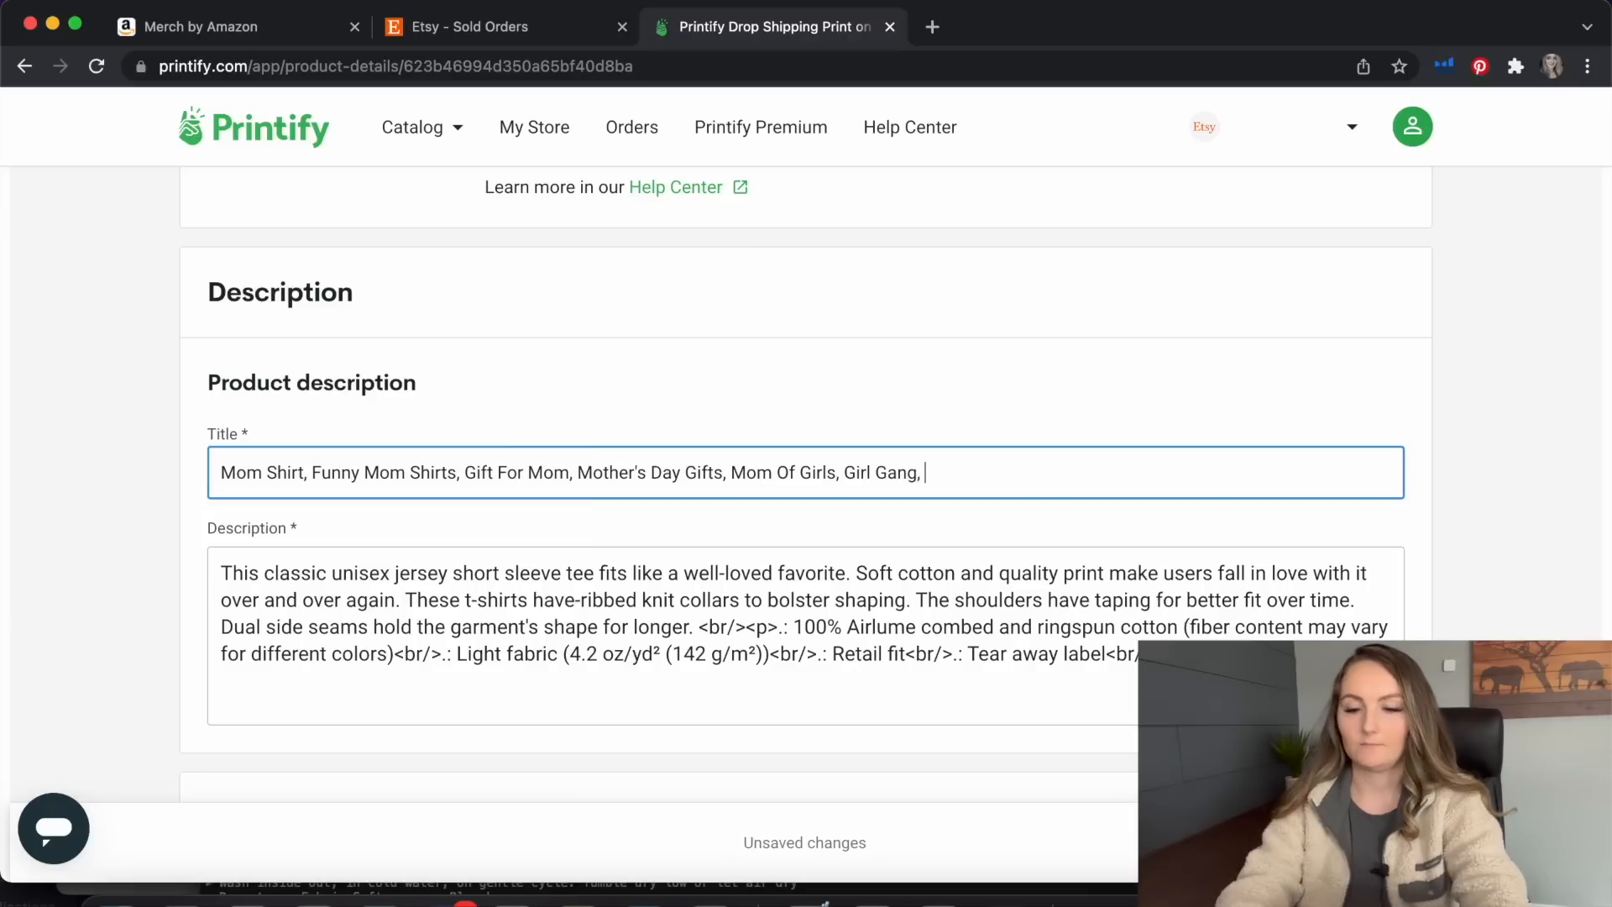
Consult the keyword list in the TextEdit notes and add "Mama Shirt, Mommy Shirt, Girl Mama," to the Printify product title
{"action": "left_click", "coordinate": [821, 900]}
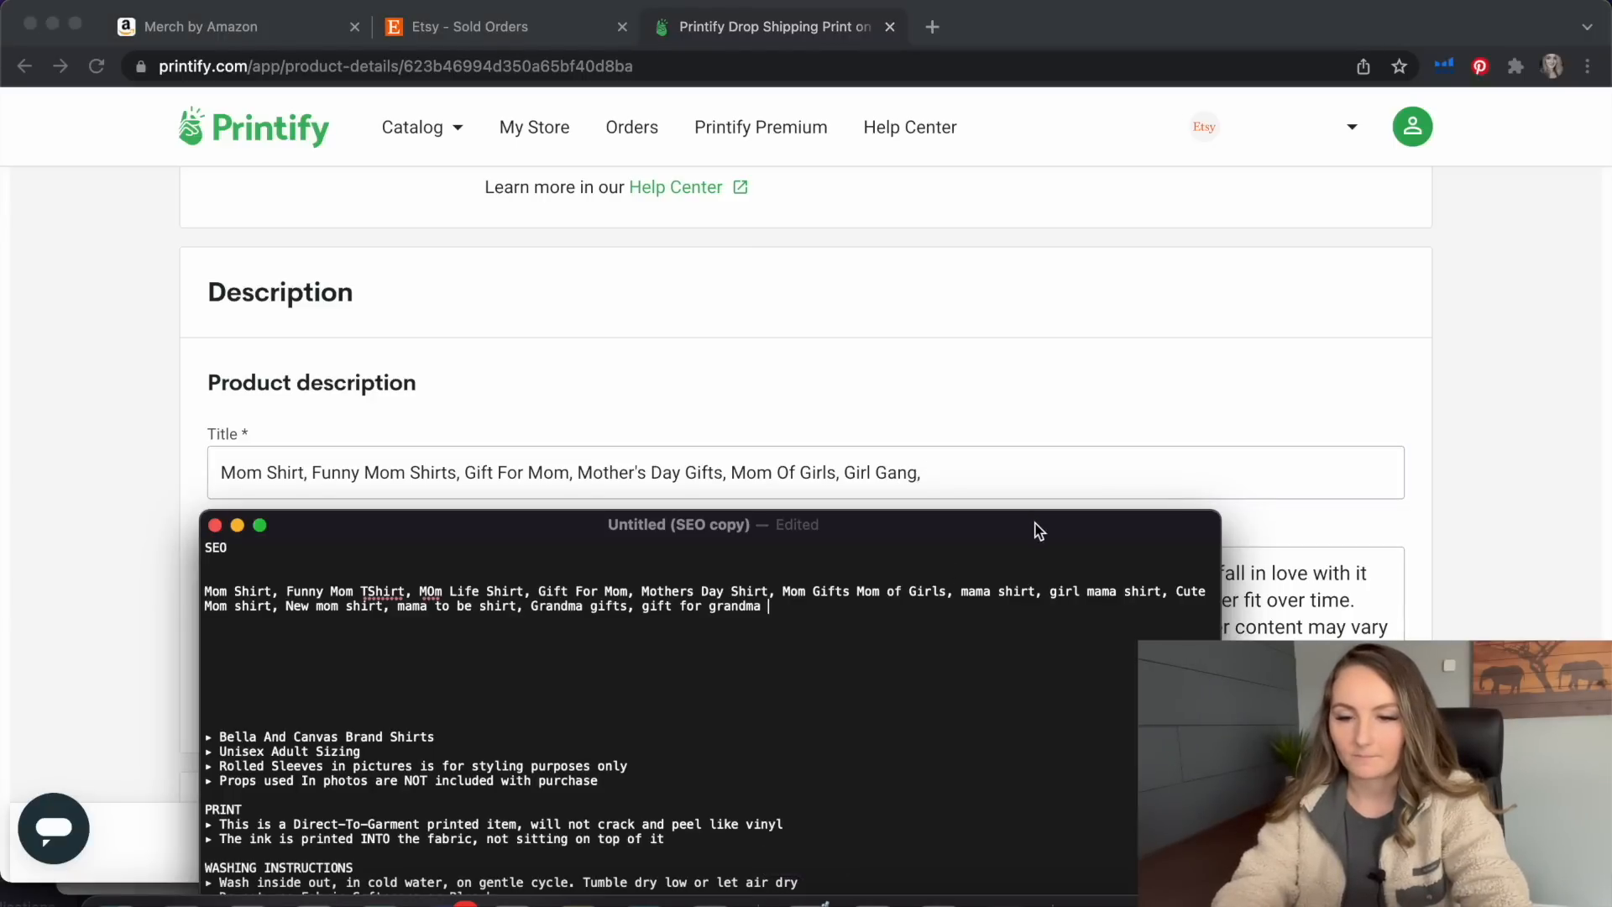
{"action": "left_click", "coordinate": [1015, 486]}
{"action": "type", "text": "Mama Shirt, Mommy Shirt,"}
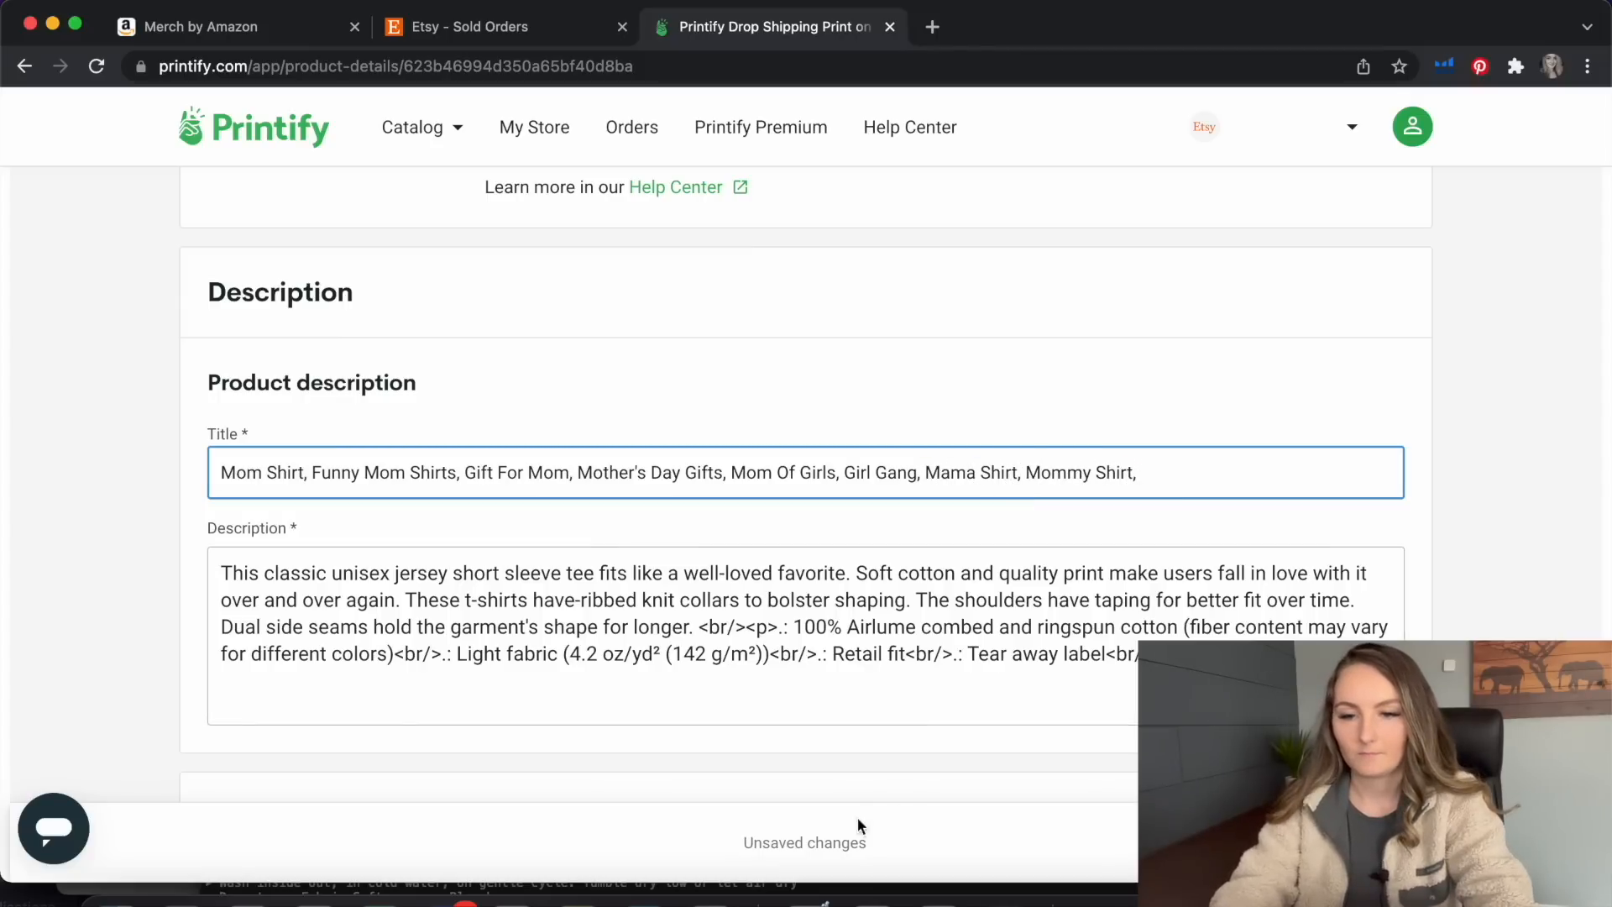
{"action": "type", "text": "Mama,"}
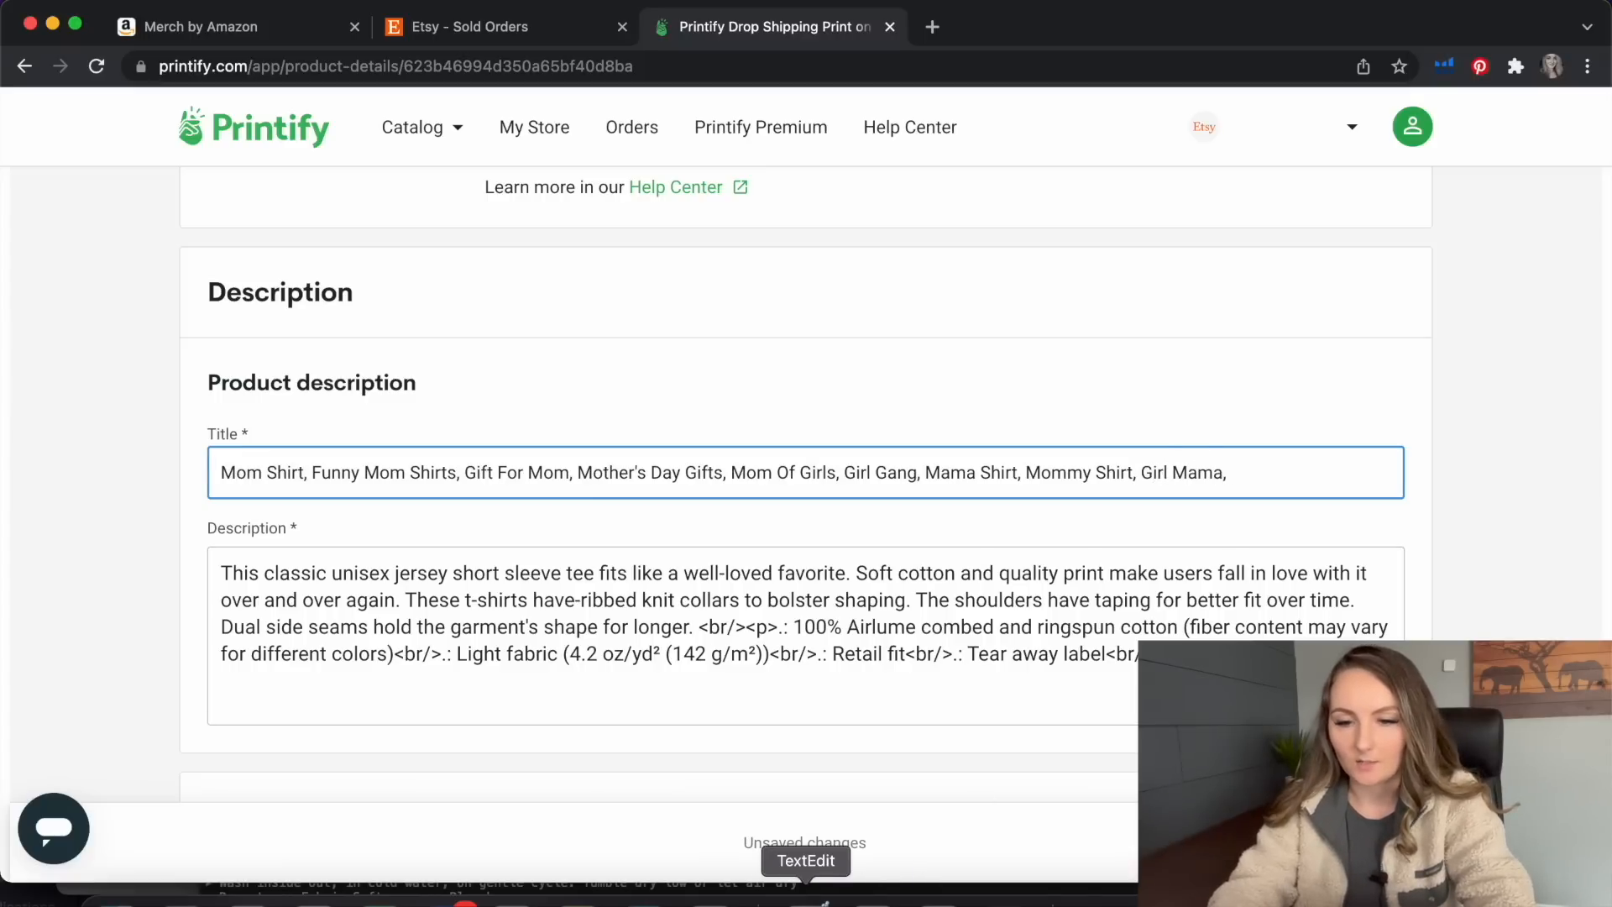
Check the TextEdit keyword list again and finish the Printify product title with "Grandma Gifts"
{"action": "left_click", "coordinate": [807, 899]}
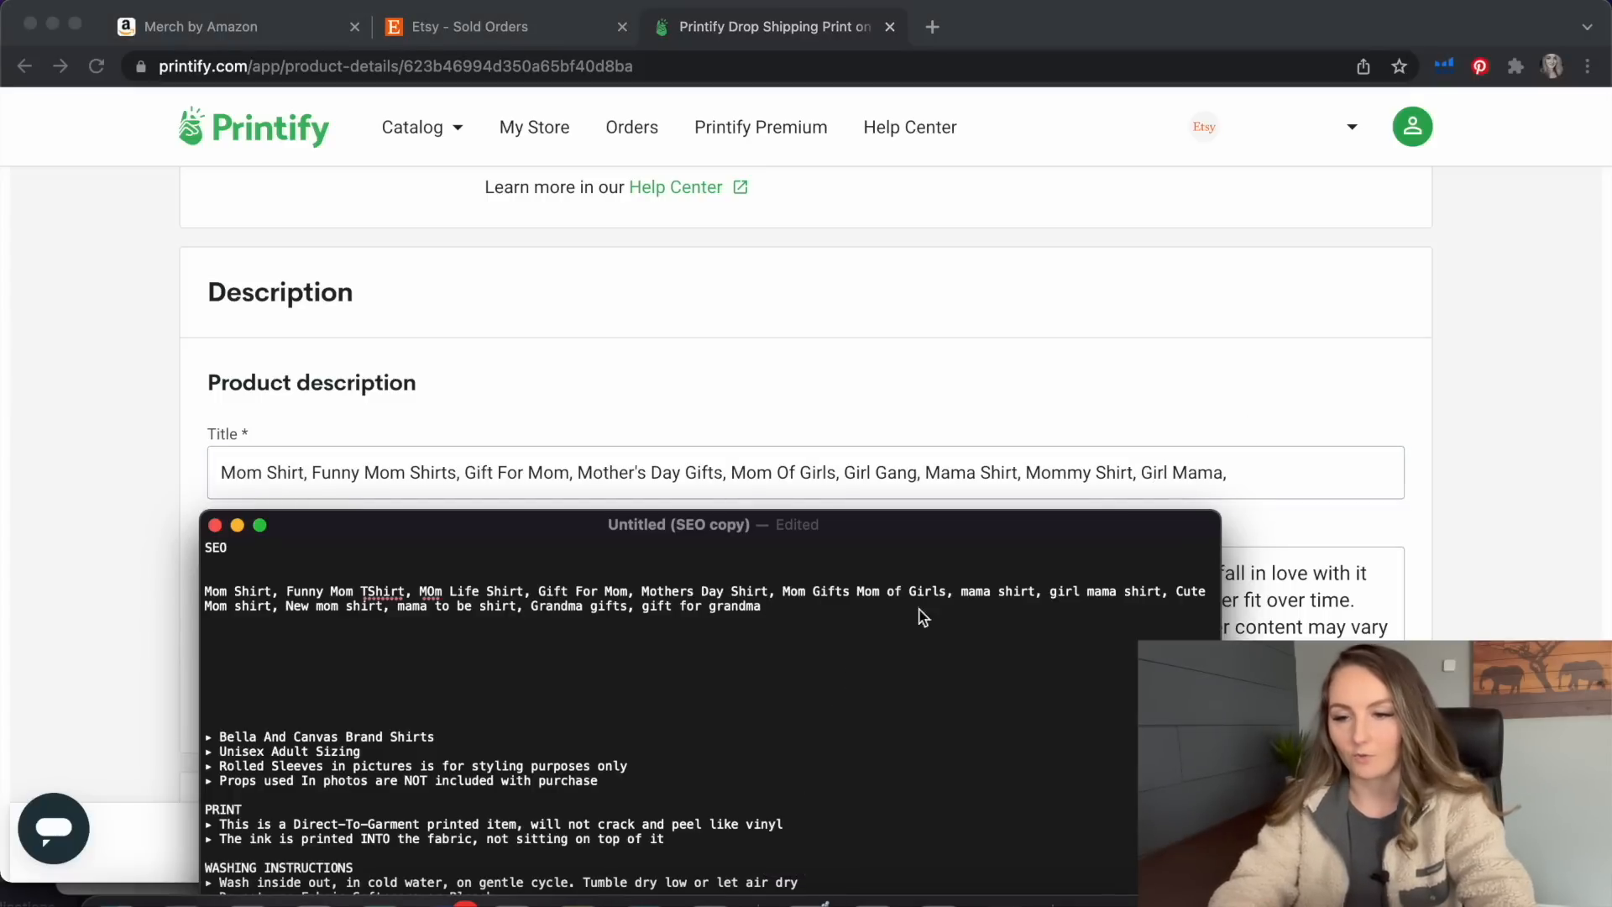
{"action": "left_click", "coordinate": [1292, 462]}
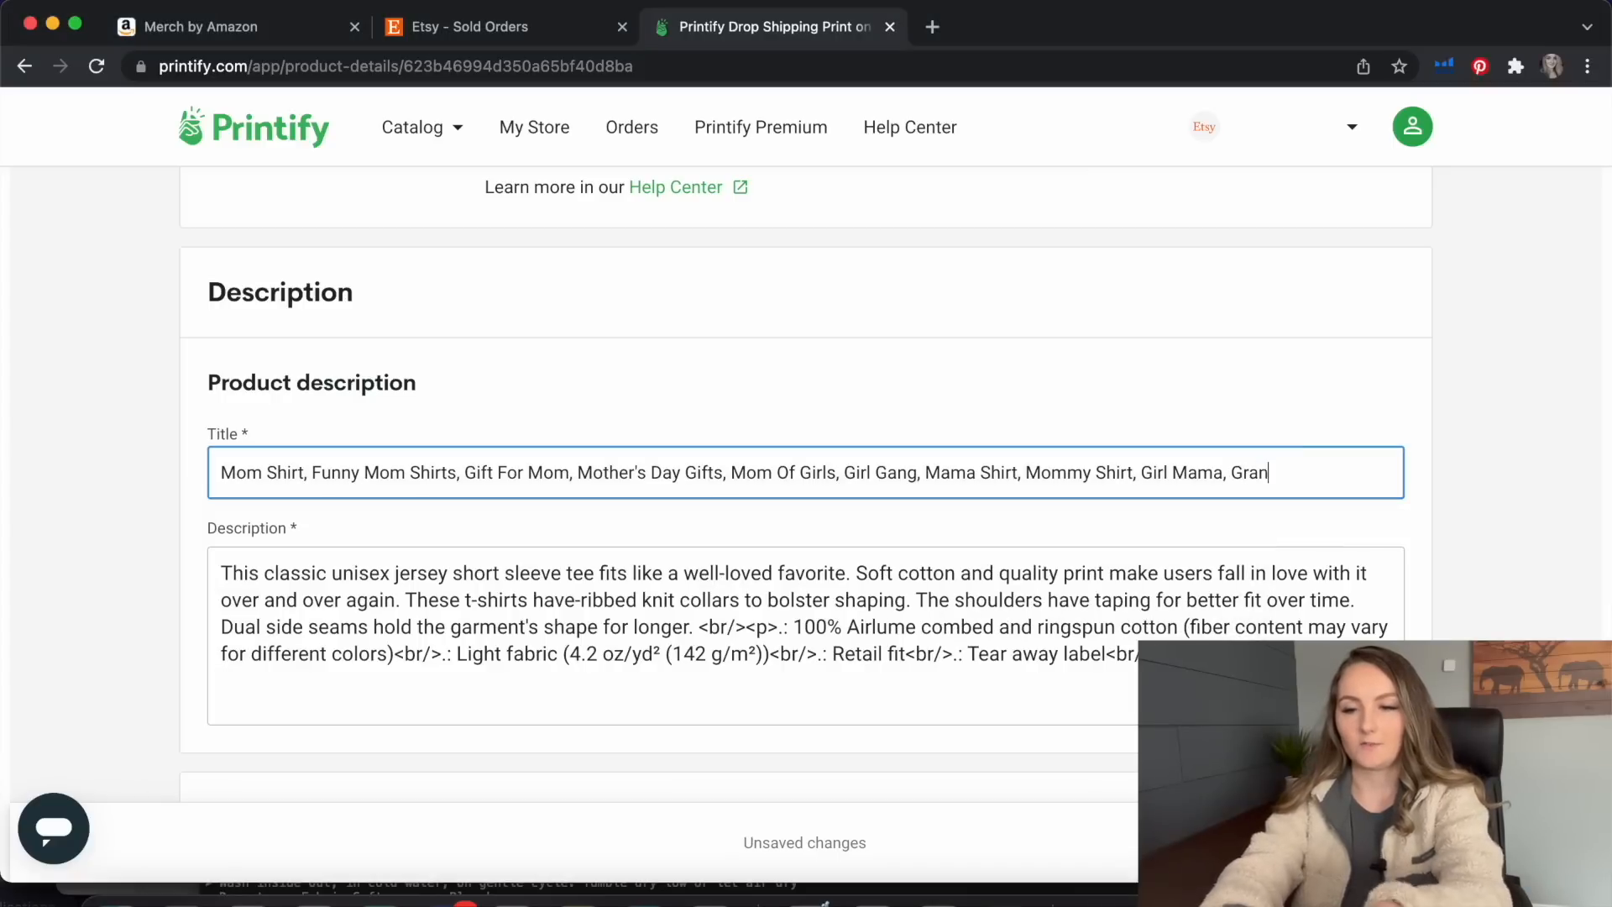
{"action": "type", "text": "nnnn"}
{"action": "key", "text": "BackSpace"}
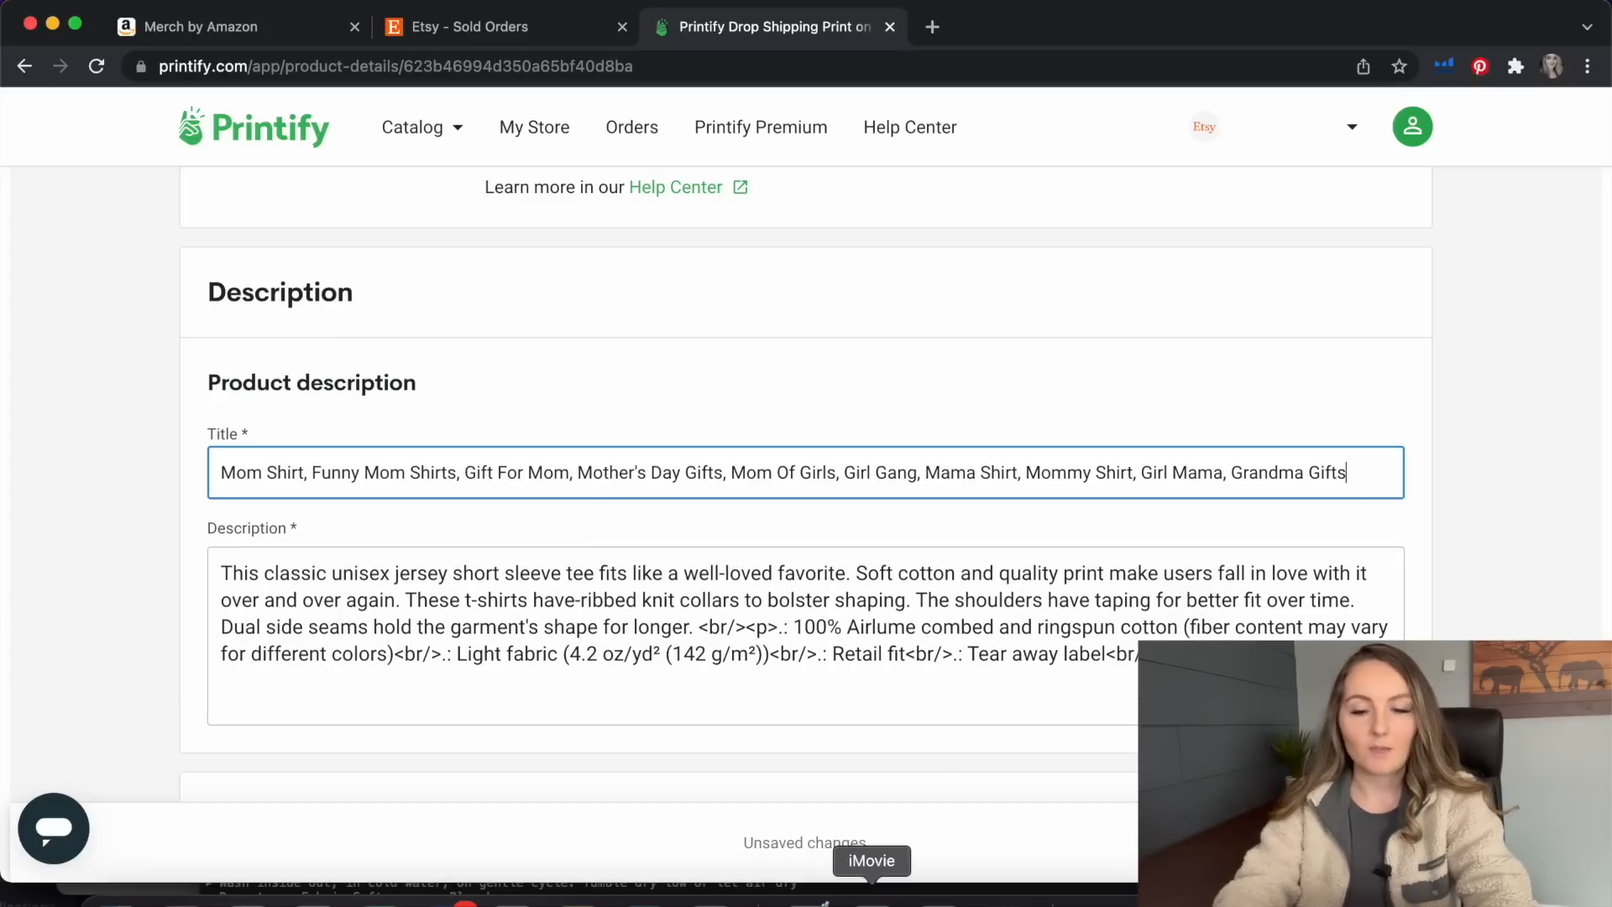
Copy the prewritten description from the TextEdit notes, from "Bella And Canvas Brand Shirts" to "Thank you for supporting our small business!", and return to Printify
{"action": "left_click", "coordinate": [805, 896]}
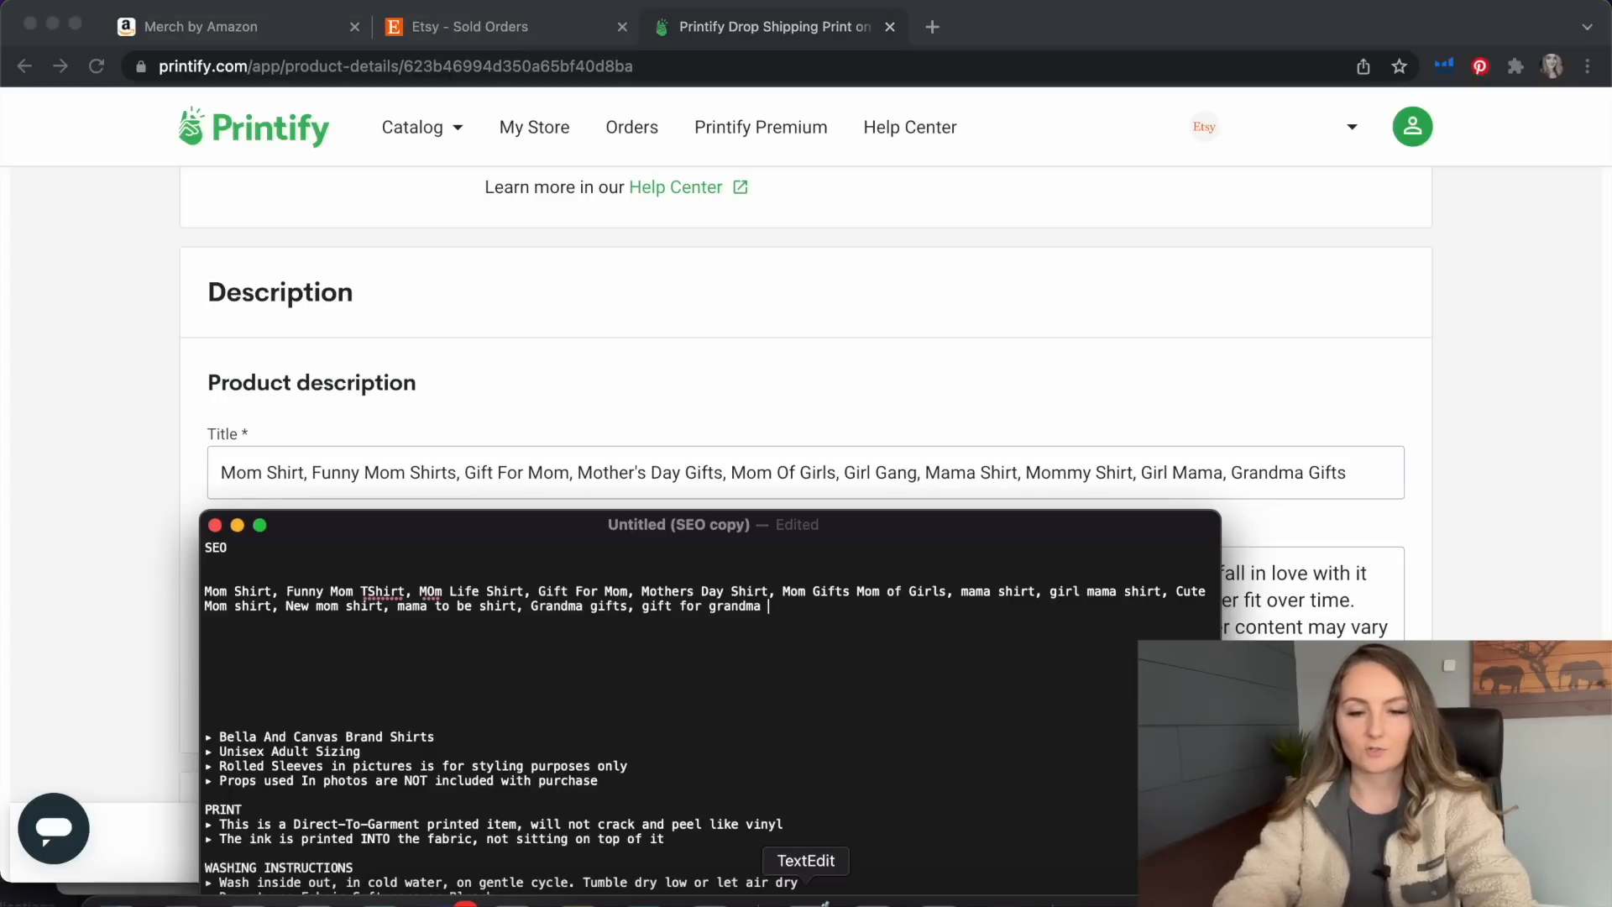
{"action": "scroll", "coordinate": [744, 684], "scroll_direction": "down", "scroll_amount": 10}
{"action": "scroll", "coordinate": [747, 691], "scroll_direction": "down", "scroll_amount": 1}
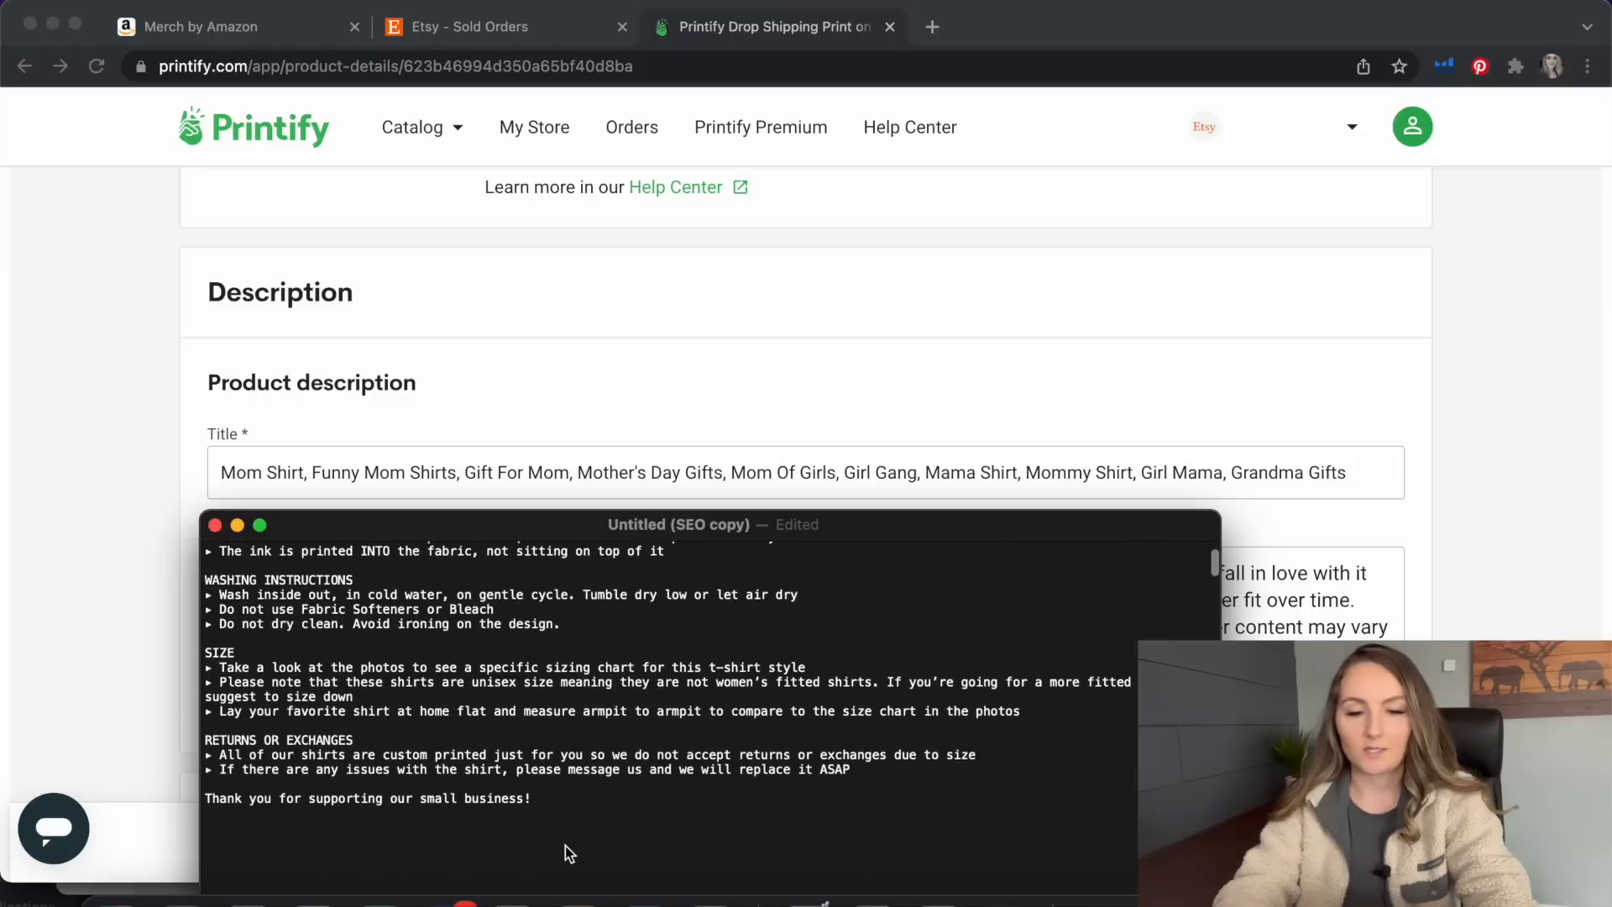
{"action": "left_click_drag", "start_coordinate": [561, 799], "coordinate": [185, 635]}
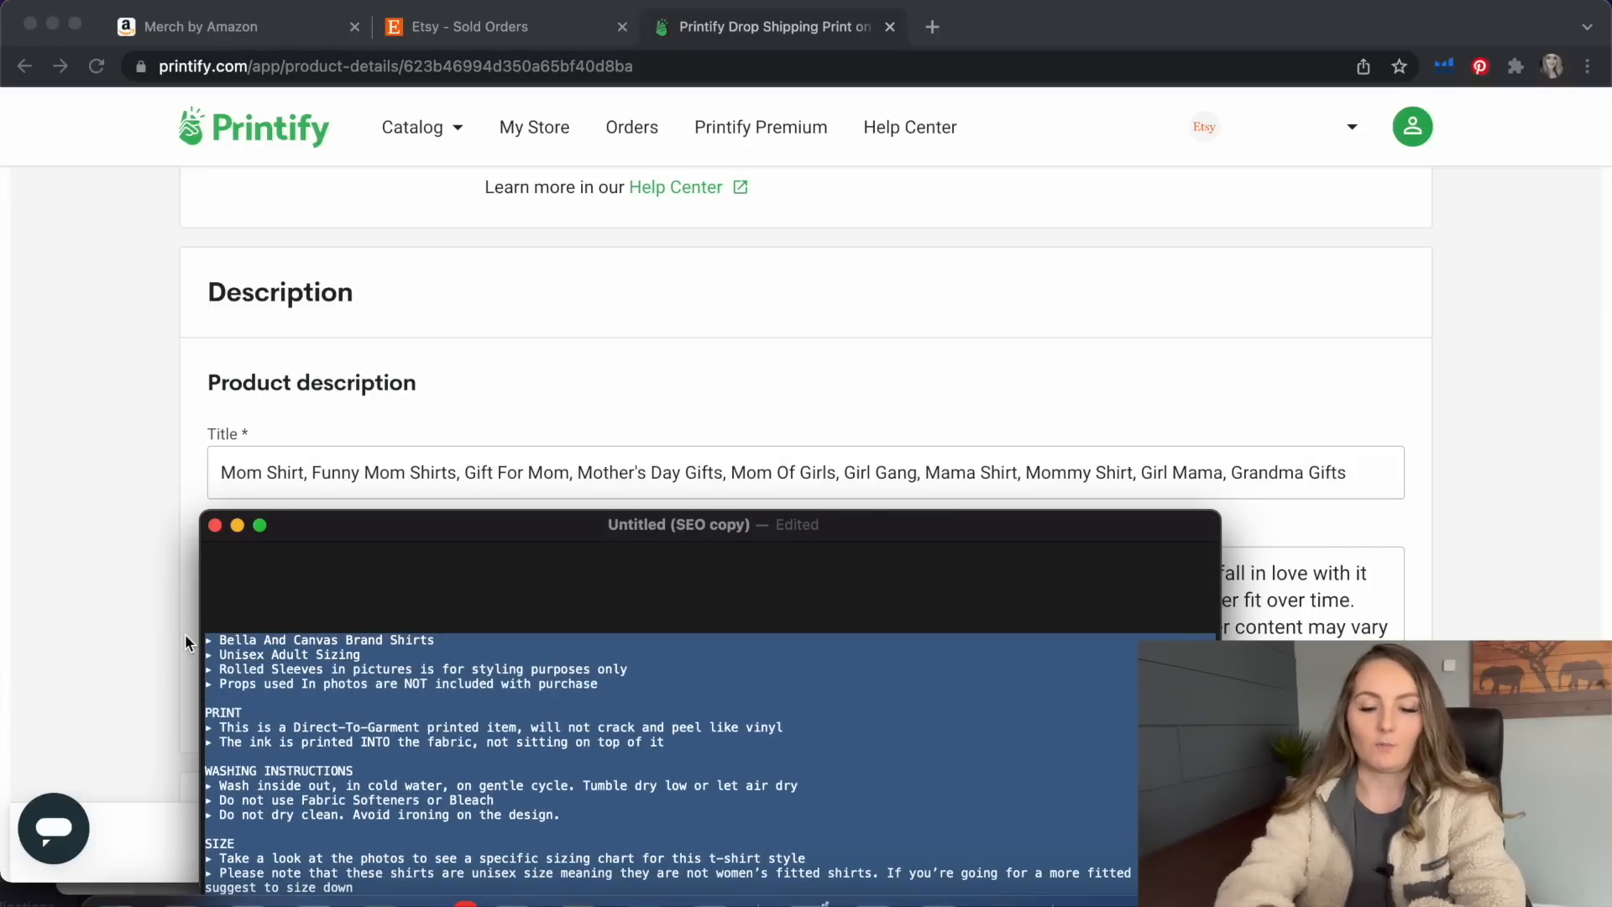
{"action": "left_click", "coordinate": [184, 627]}
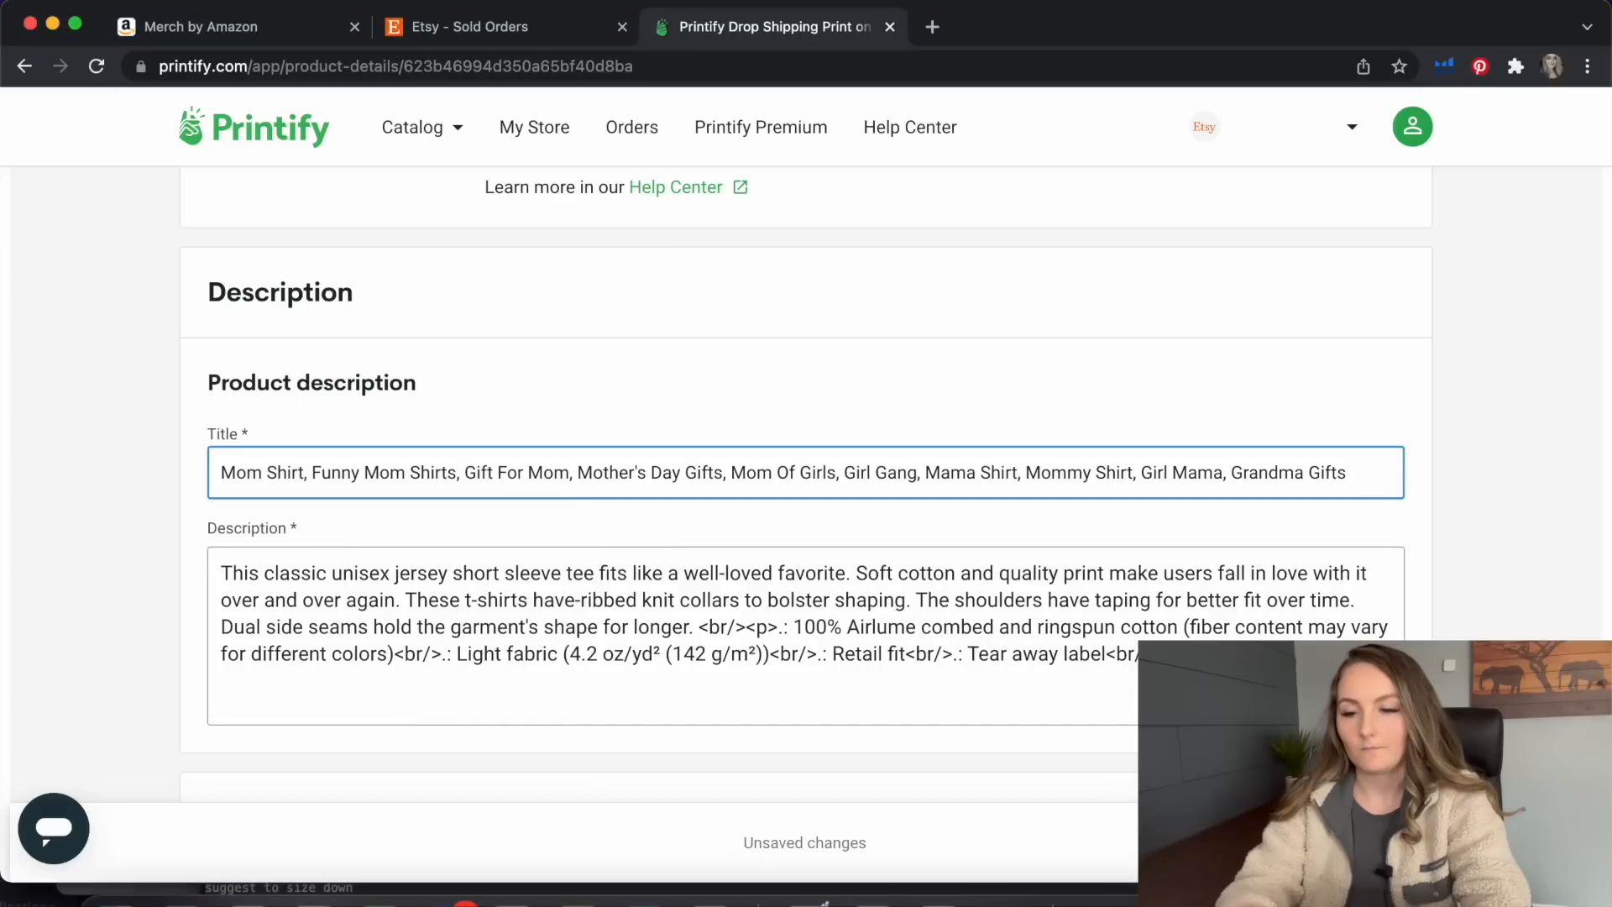
Replace the default product description with the copied text and review its print, washing, size and returns sections
{"action": "key", "text": "Tab"}
{"action": "key", "text": "super+a"}
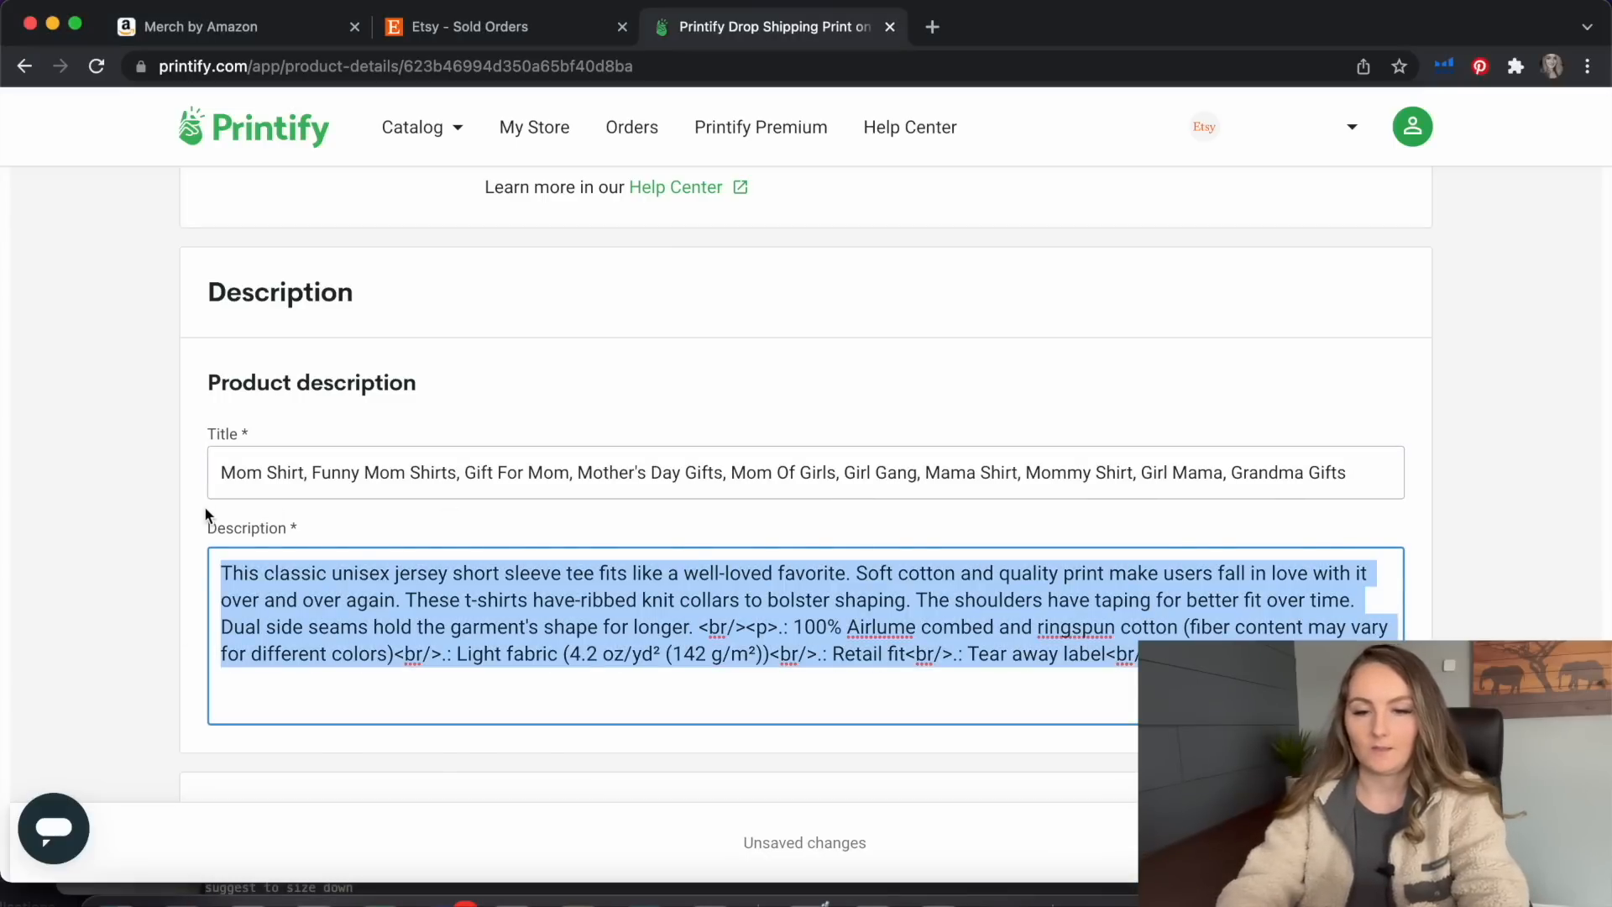
{"action": "key", "text": "super+v"}
{"action": "scroll", "coordinate": [832, 628], "scroll_direction": "up", "scroll_amount": 10}
{"action": "scroll", "coordinate": [1216, 331], "scroll_direction": "down", "scroll_amount": 3}
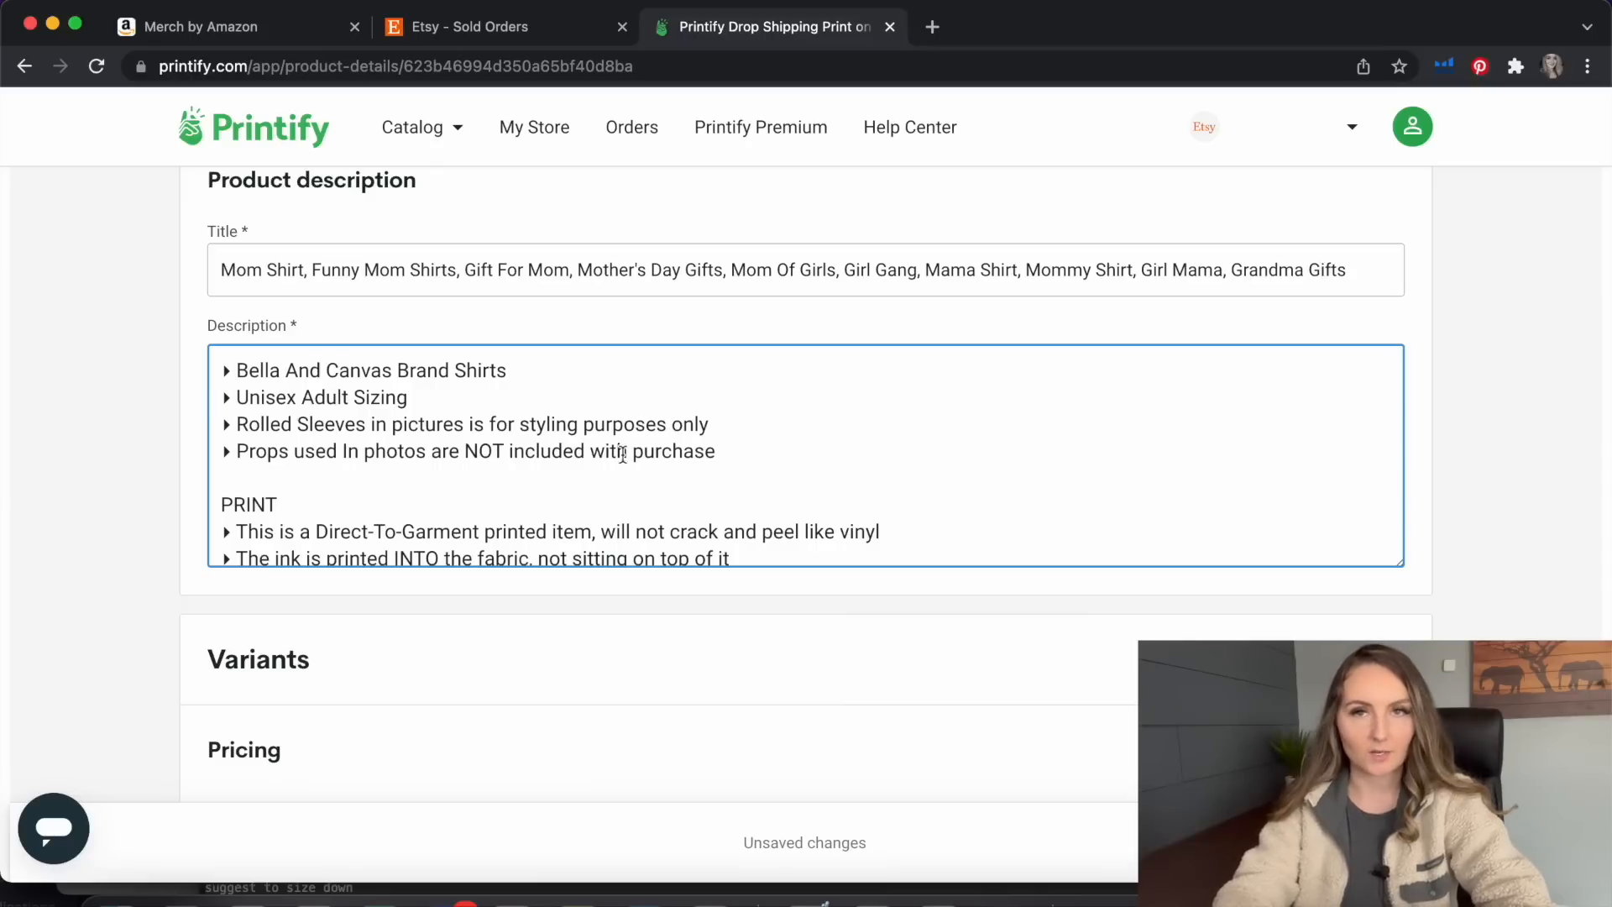
{"action": "scroll", "coordinate": [632, 456], "scroll_direction": "down", "scroll_amount": 2}
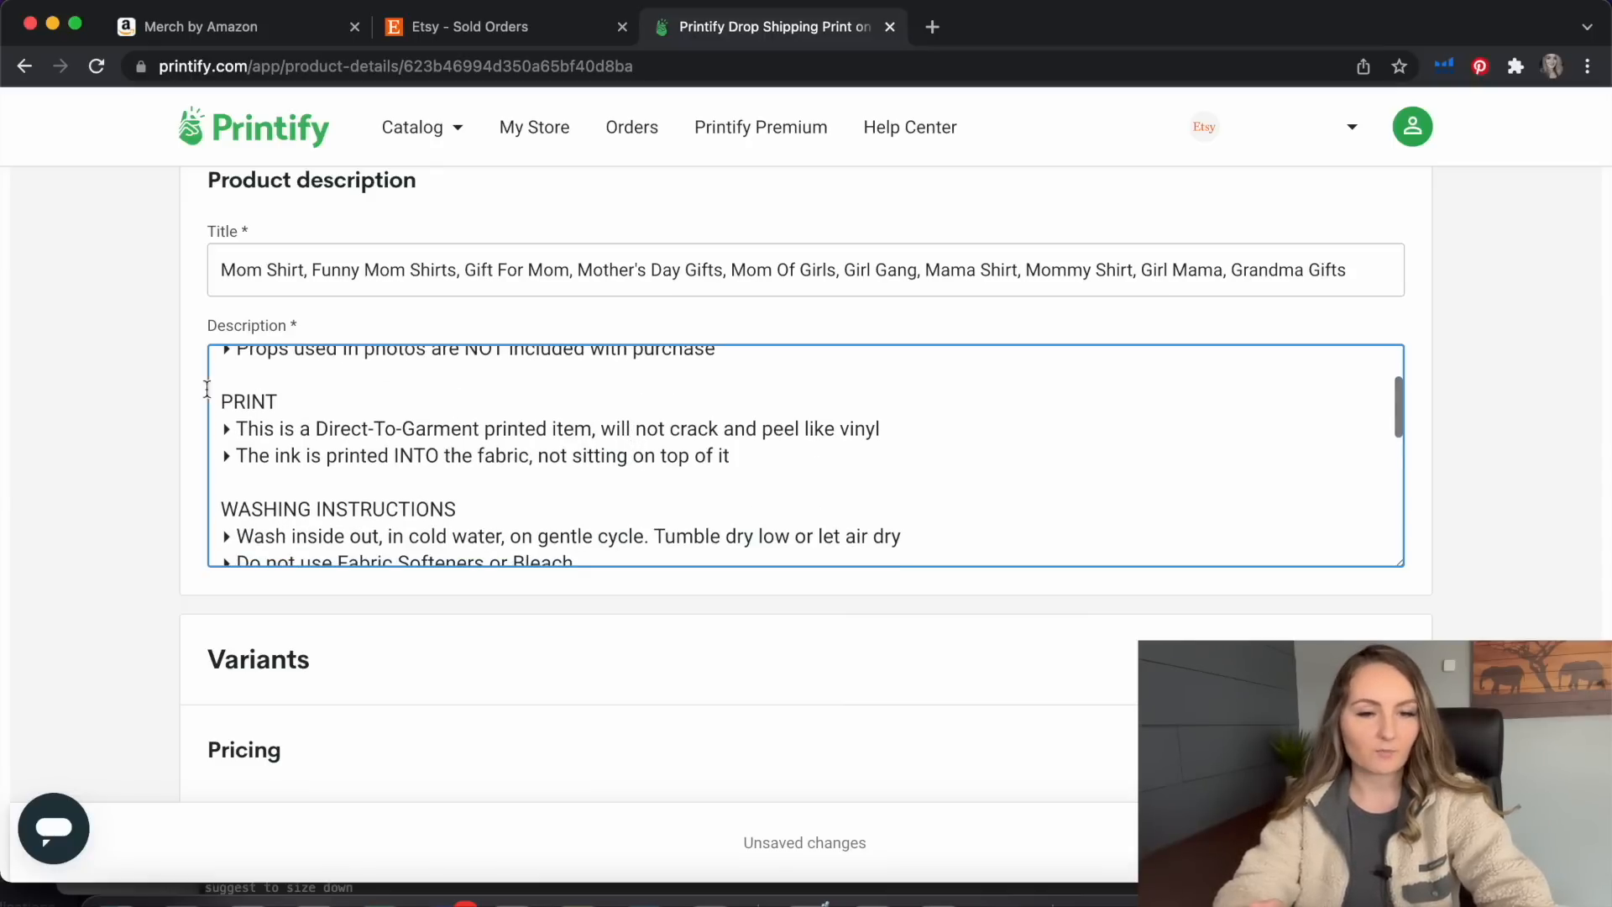
{"action": "scroll", "coordinate": [625, 449], "scroll_direction": "down", "scroll_amount": 2}
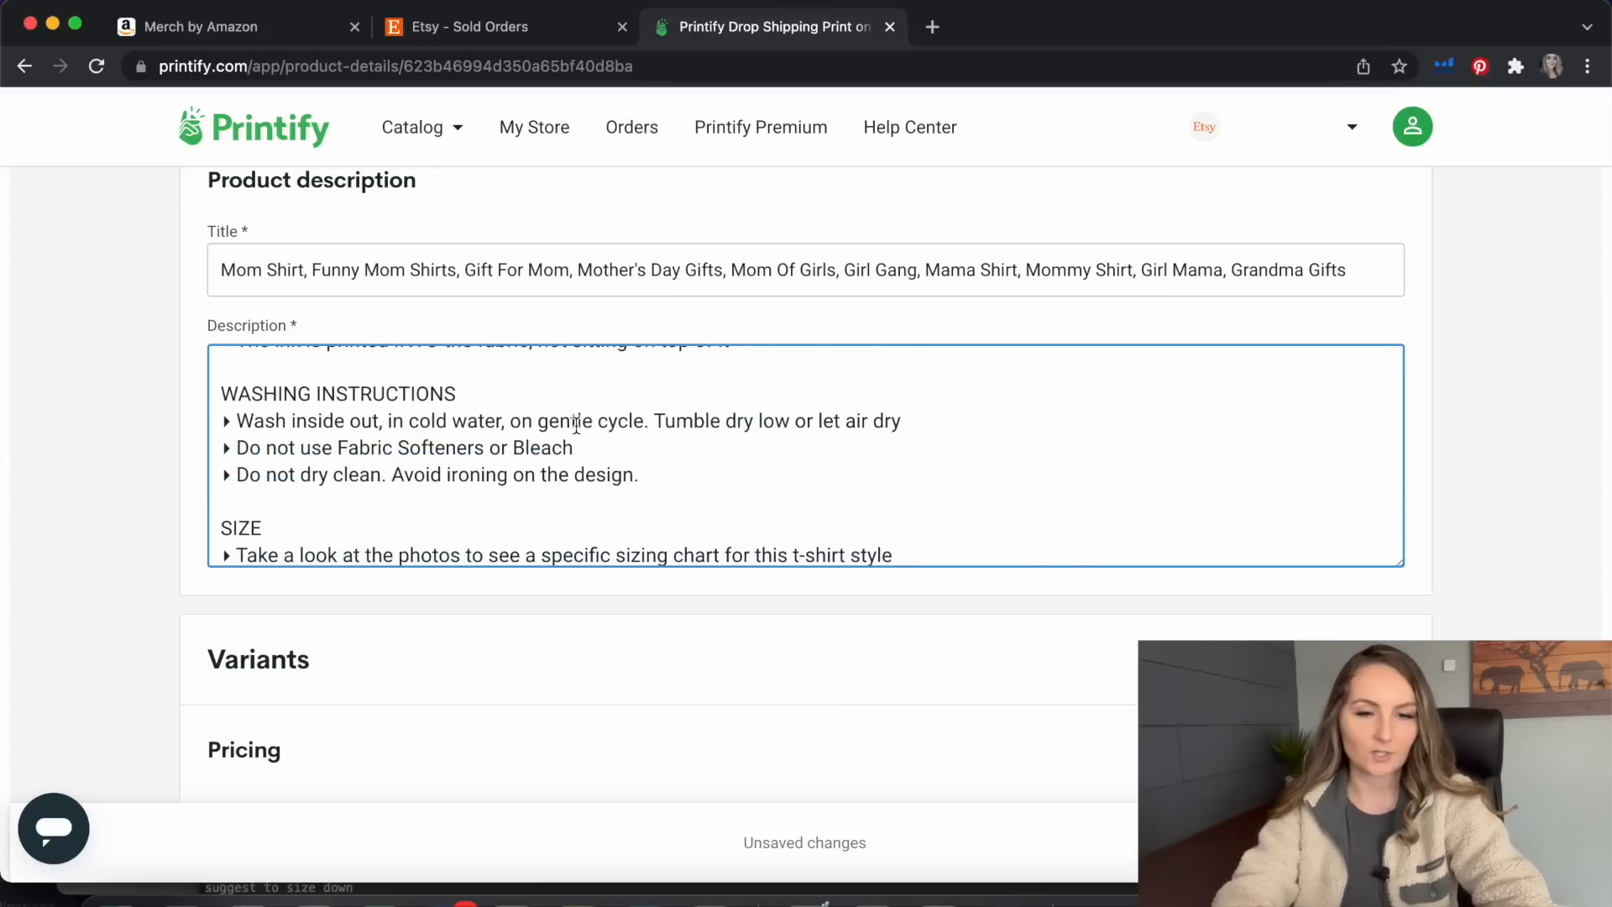
{"action": "scroll", "coordinate": [577, 424], "scroll_direction": "down", "scroll_amount": 3}
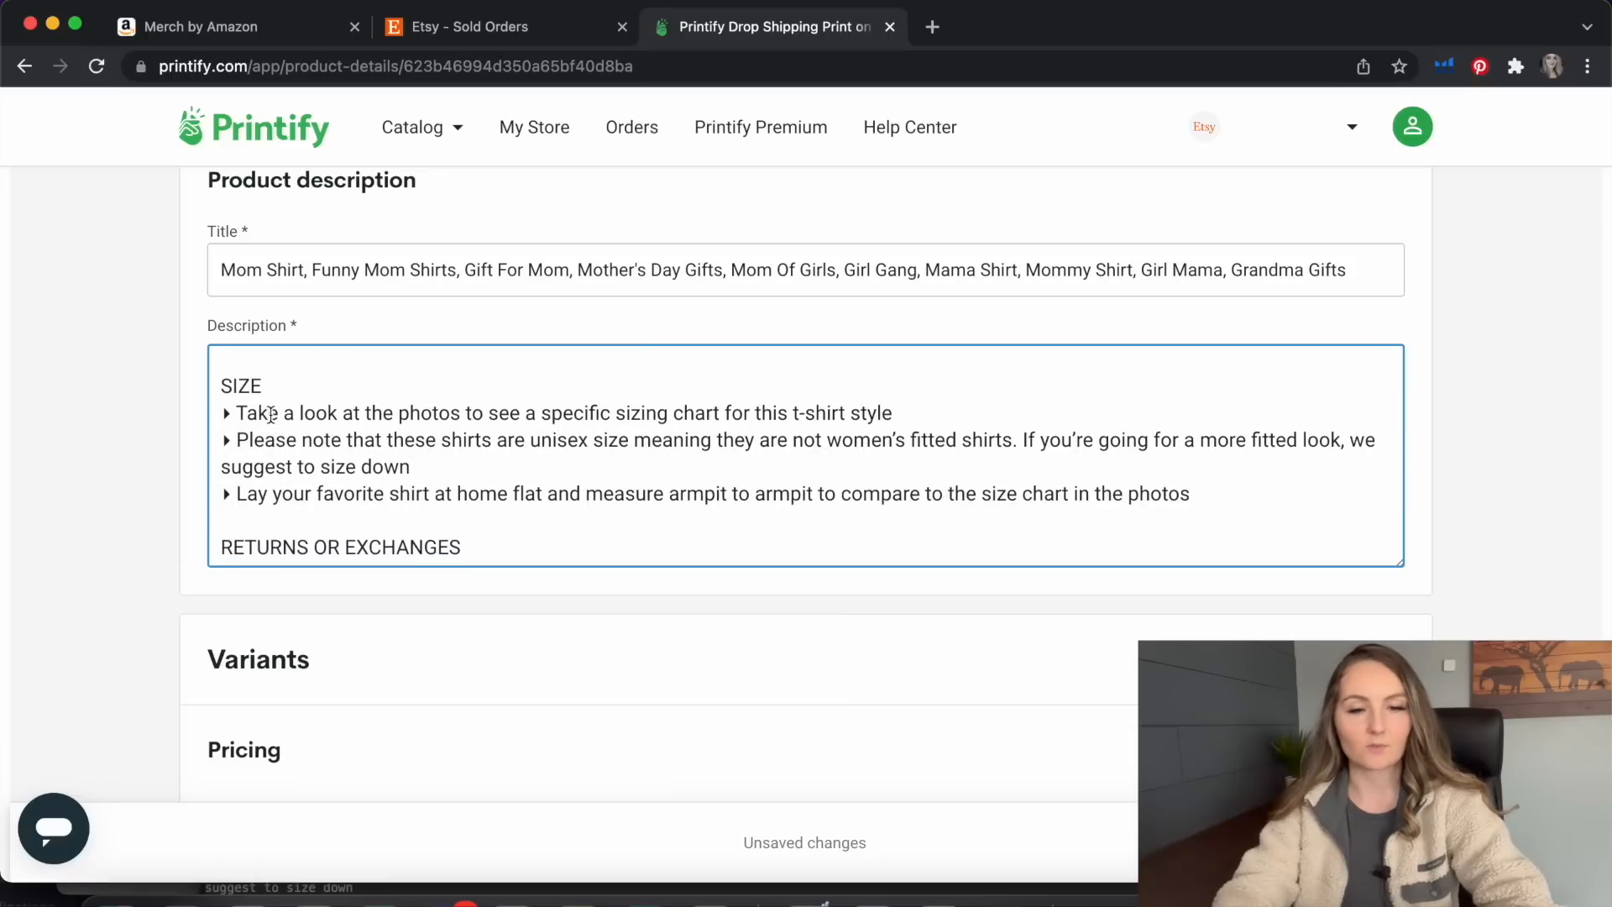
{"action": "scroll", "coordinate": [493, 458], "scroll_direction": "down", "scroll_amount": 2}
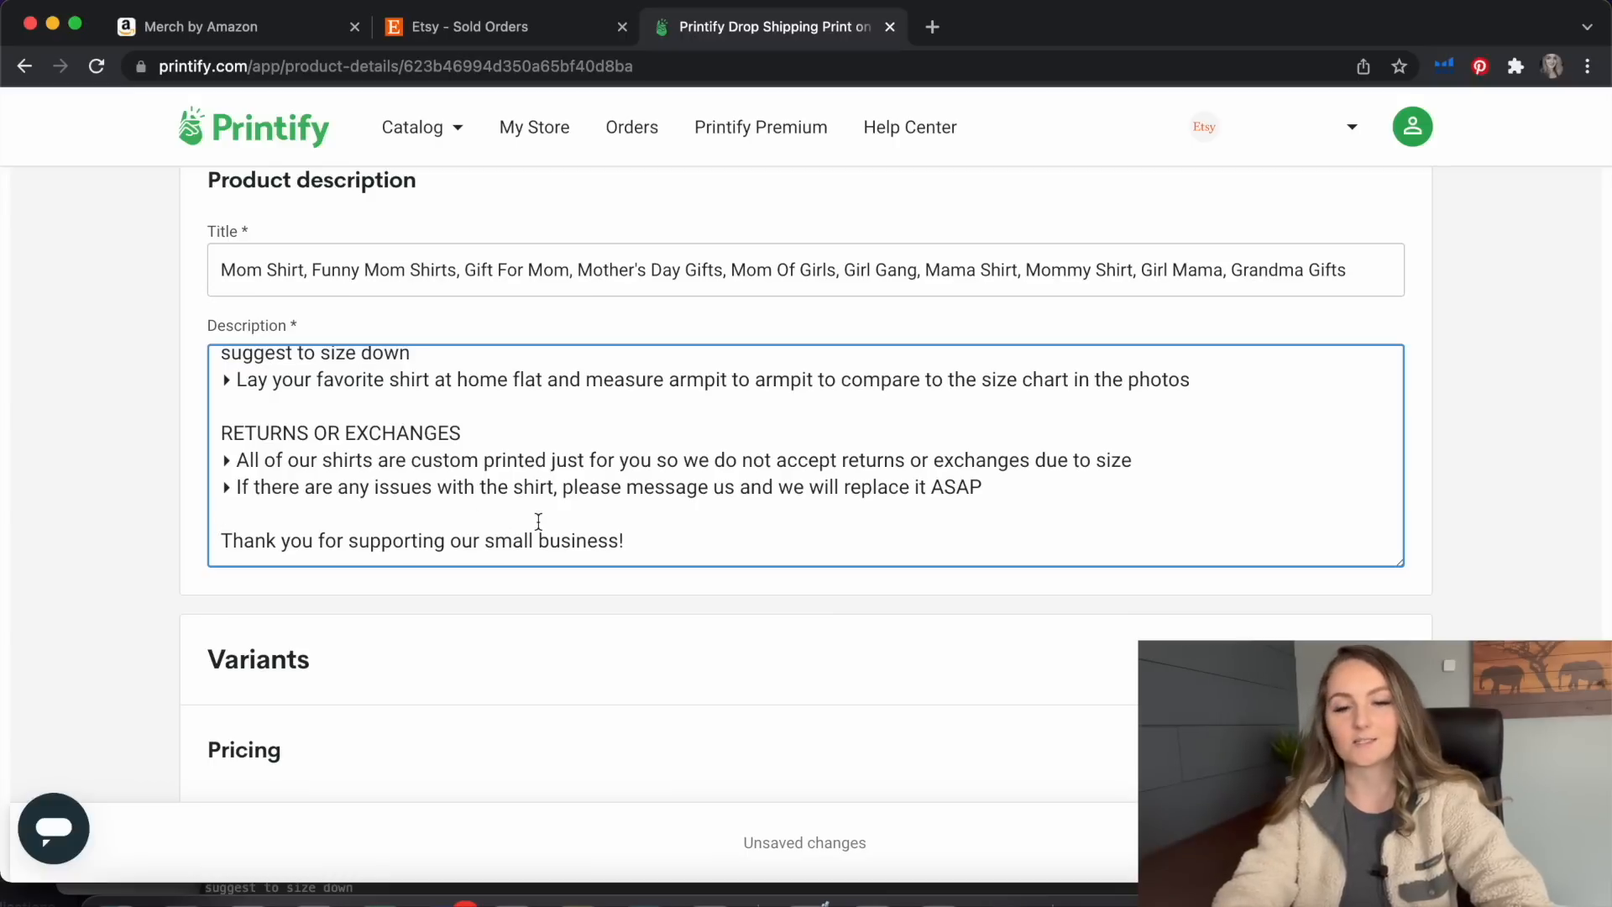
Set the retail price of all 12 variants to USD 24.99, then clear the variant selection
{"action": "scroll", "coordinate": [539, 521], "scroll_direction": "down", "scroll_amount": 5}
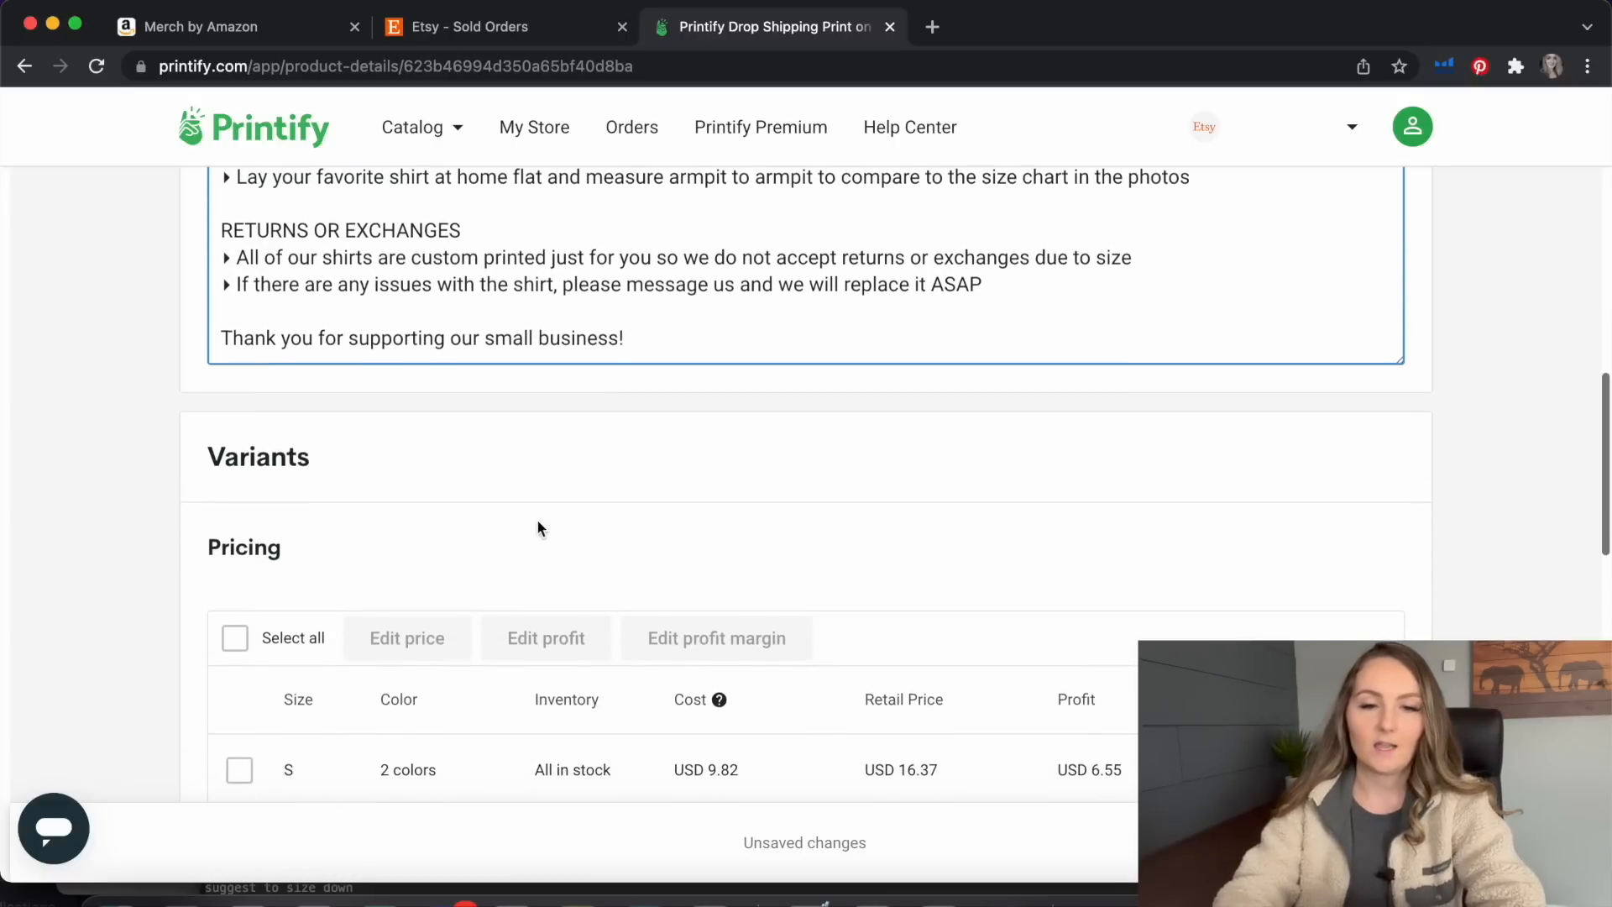
{"action": "scroll", "coordinate": [537, 519], "scroll_direction": "down", "scroll_amount": 6}
{"action": "left_click", "coordinate": [235, 363]}
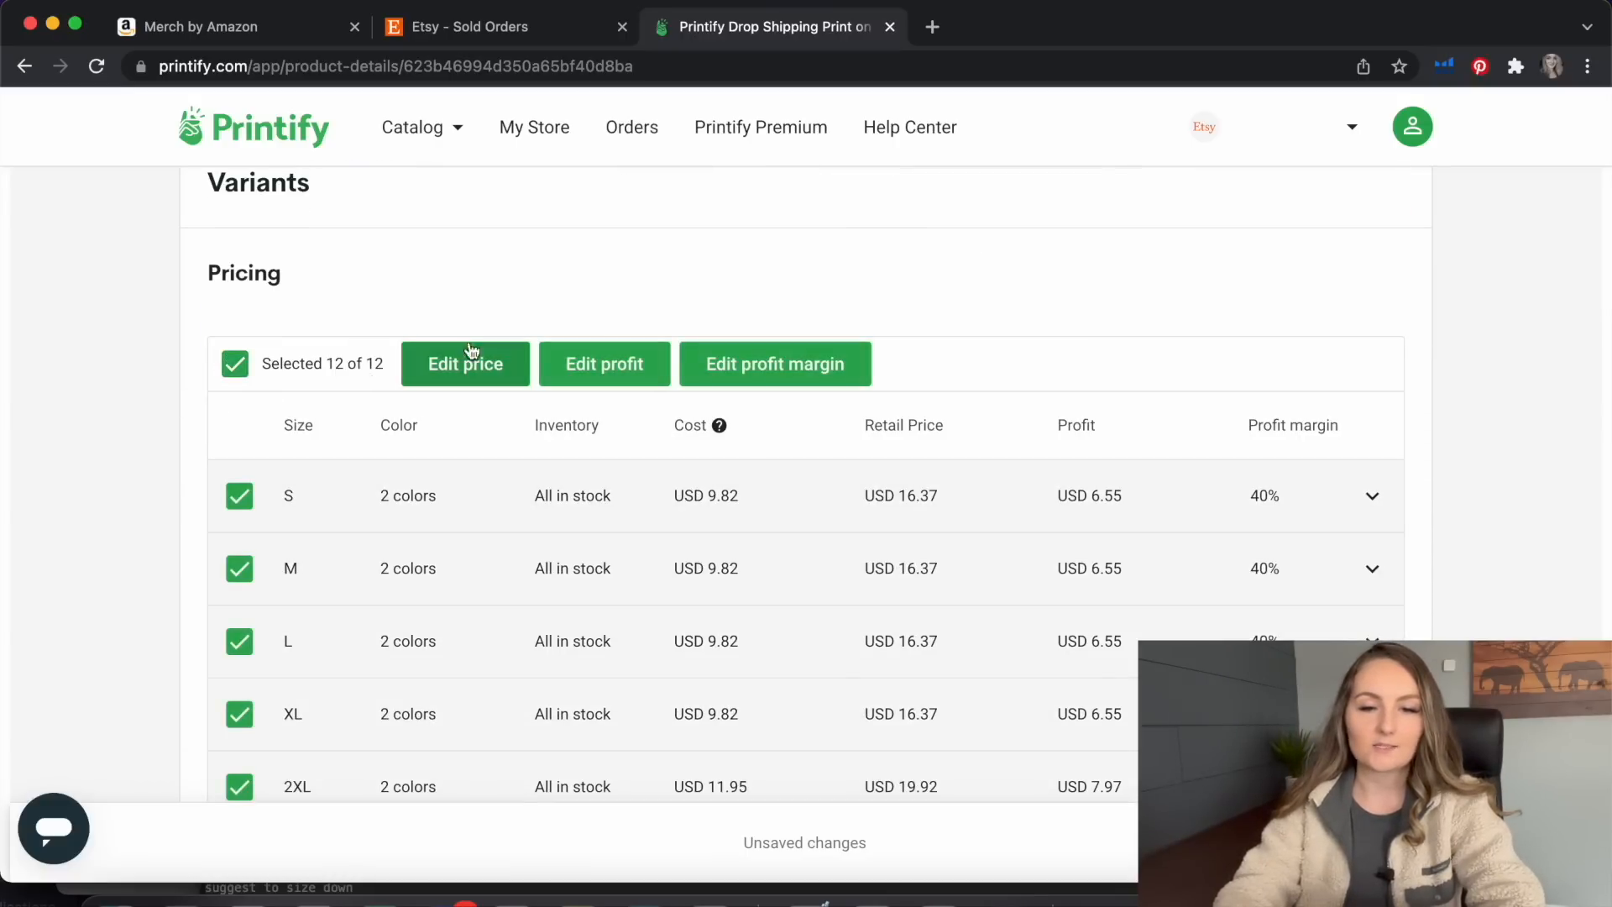
{"action": "left_click", "coordinate": [470, 351]}
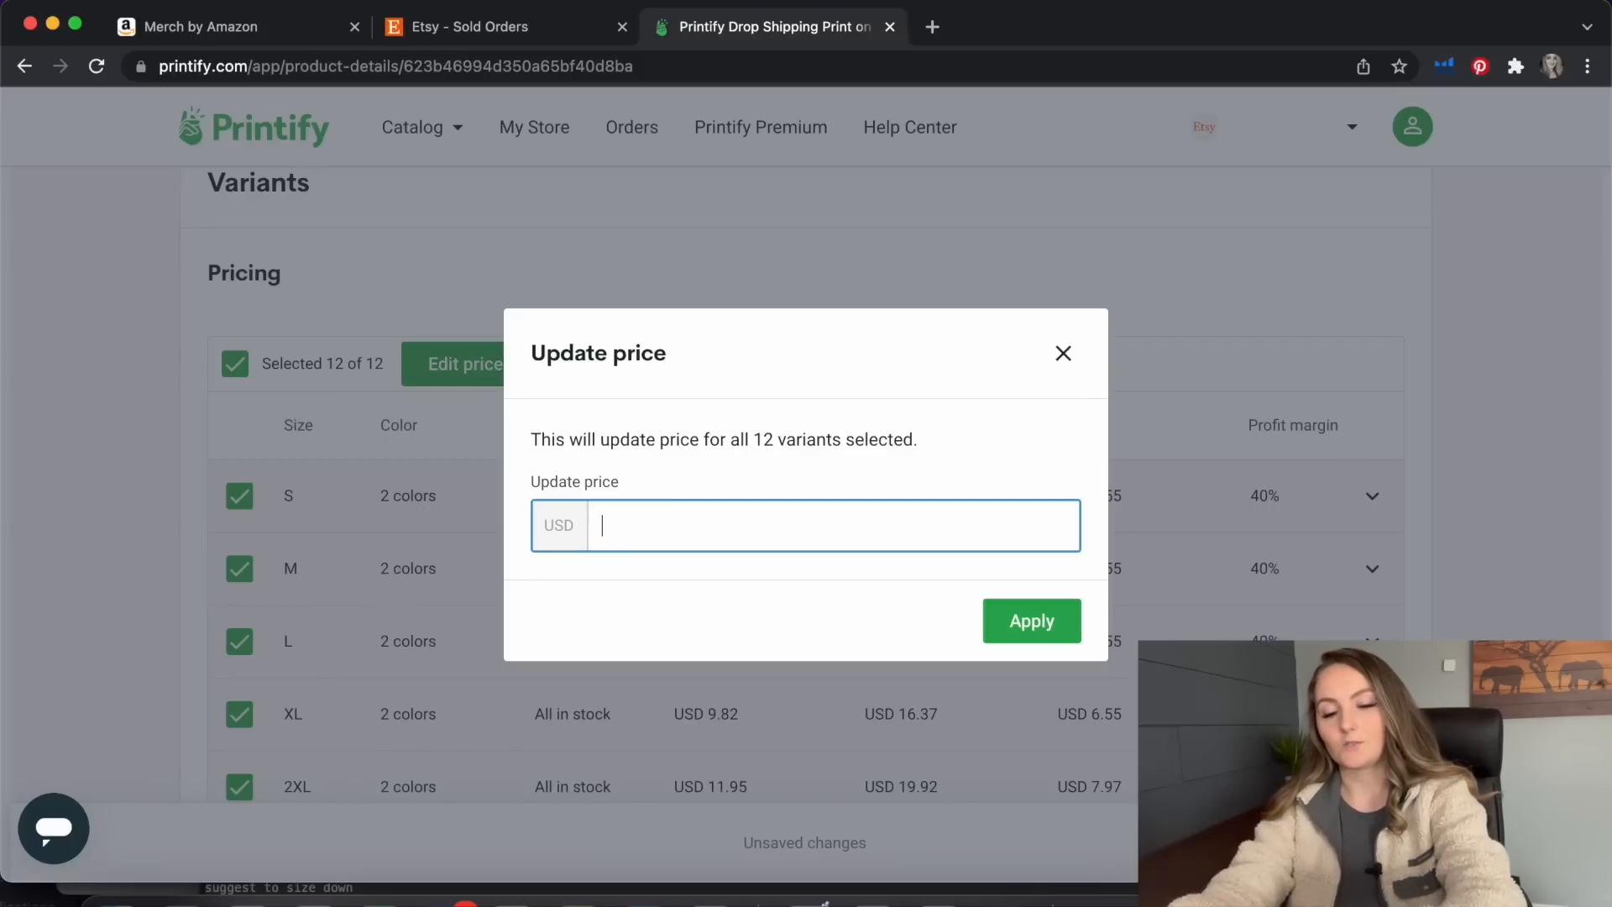
{"action": "type", "text": "24.99"}
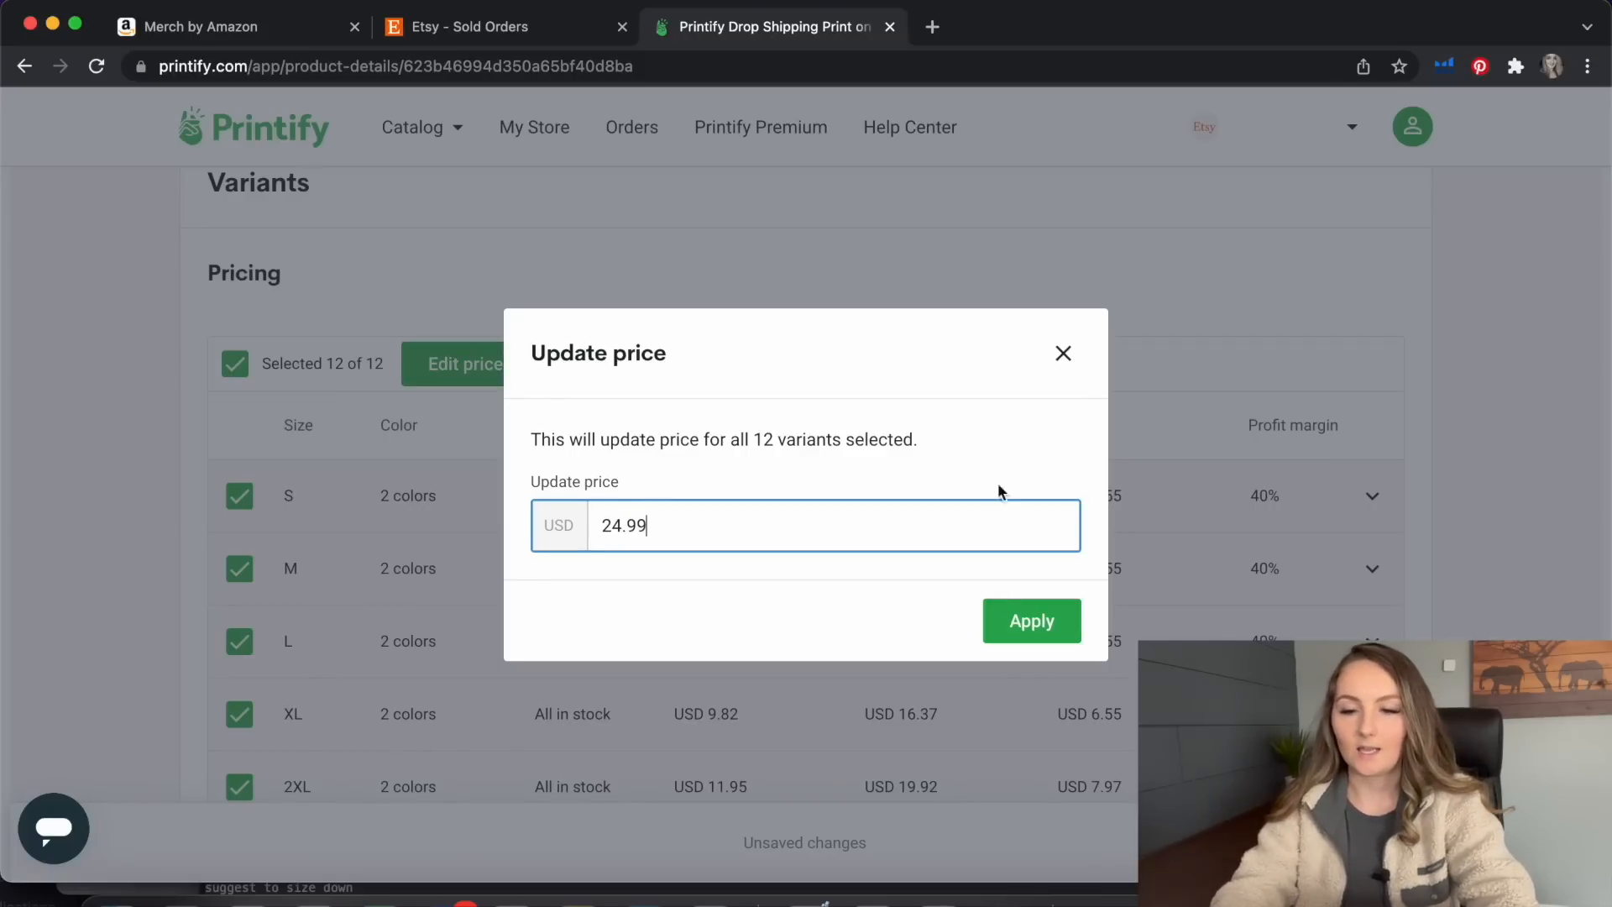
{"action": "left_click", "coordinate": [1033, 626]}
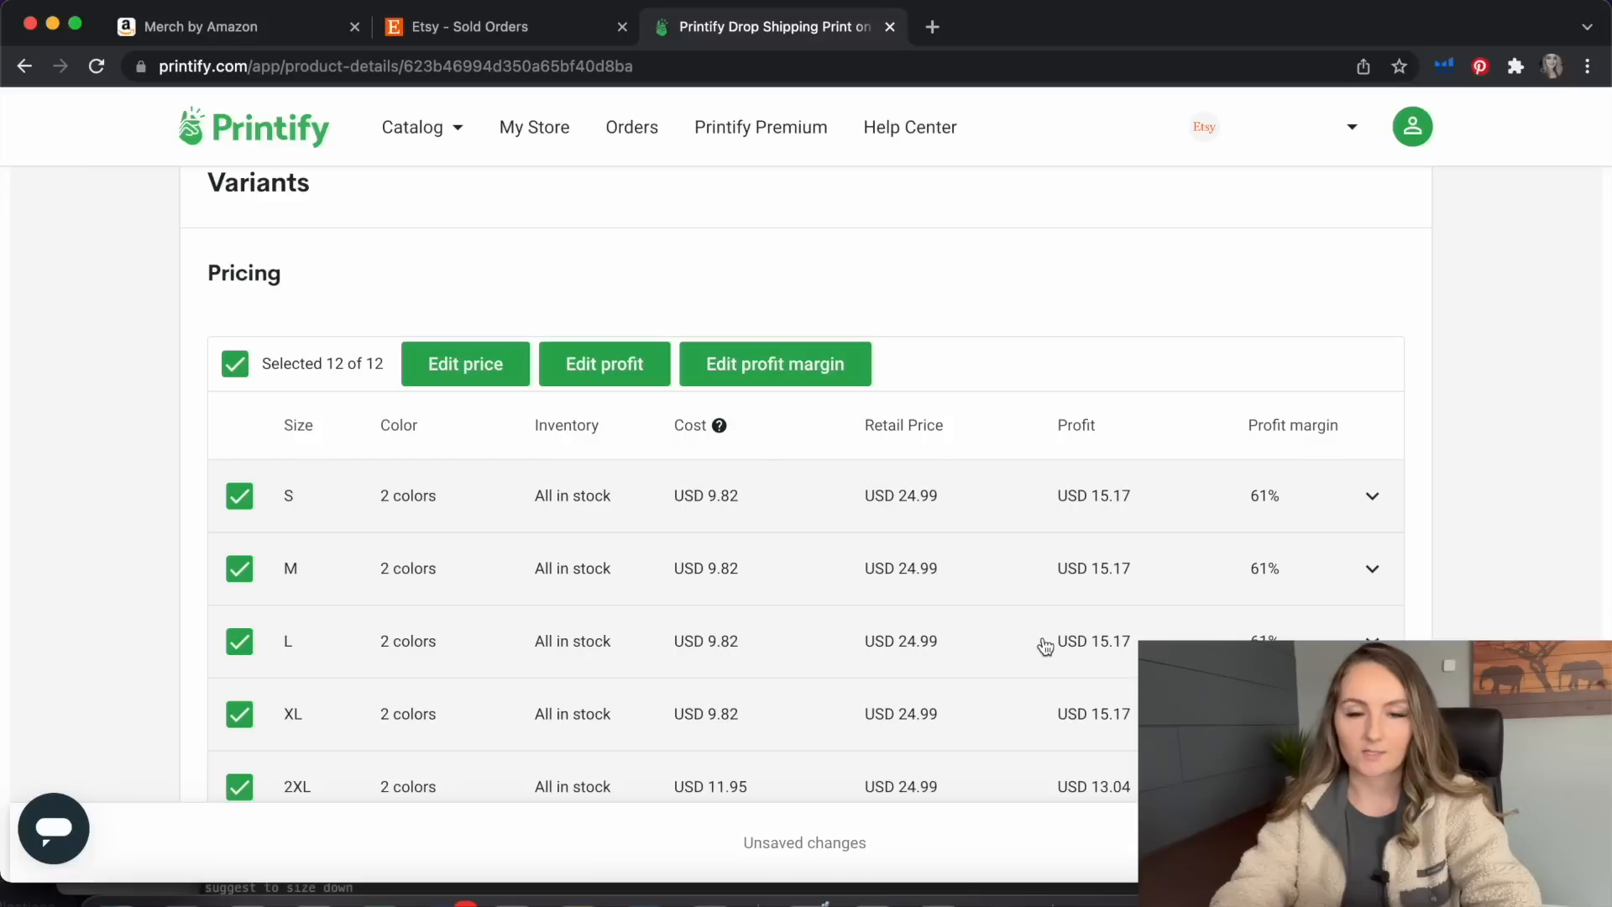
{"action": "left_click", "coordinate": [238, 375]}
Expand the 2XL size and set the retail price of both its color variants to USD 25.99
{"action": "scroll", "coordinate": [188, 491], "scroll_direction": "down", "scroll_amount": 2}
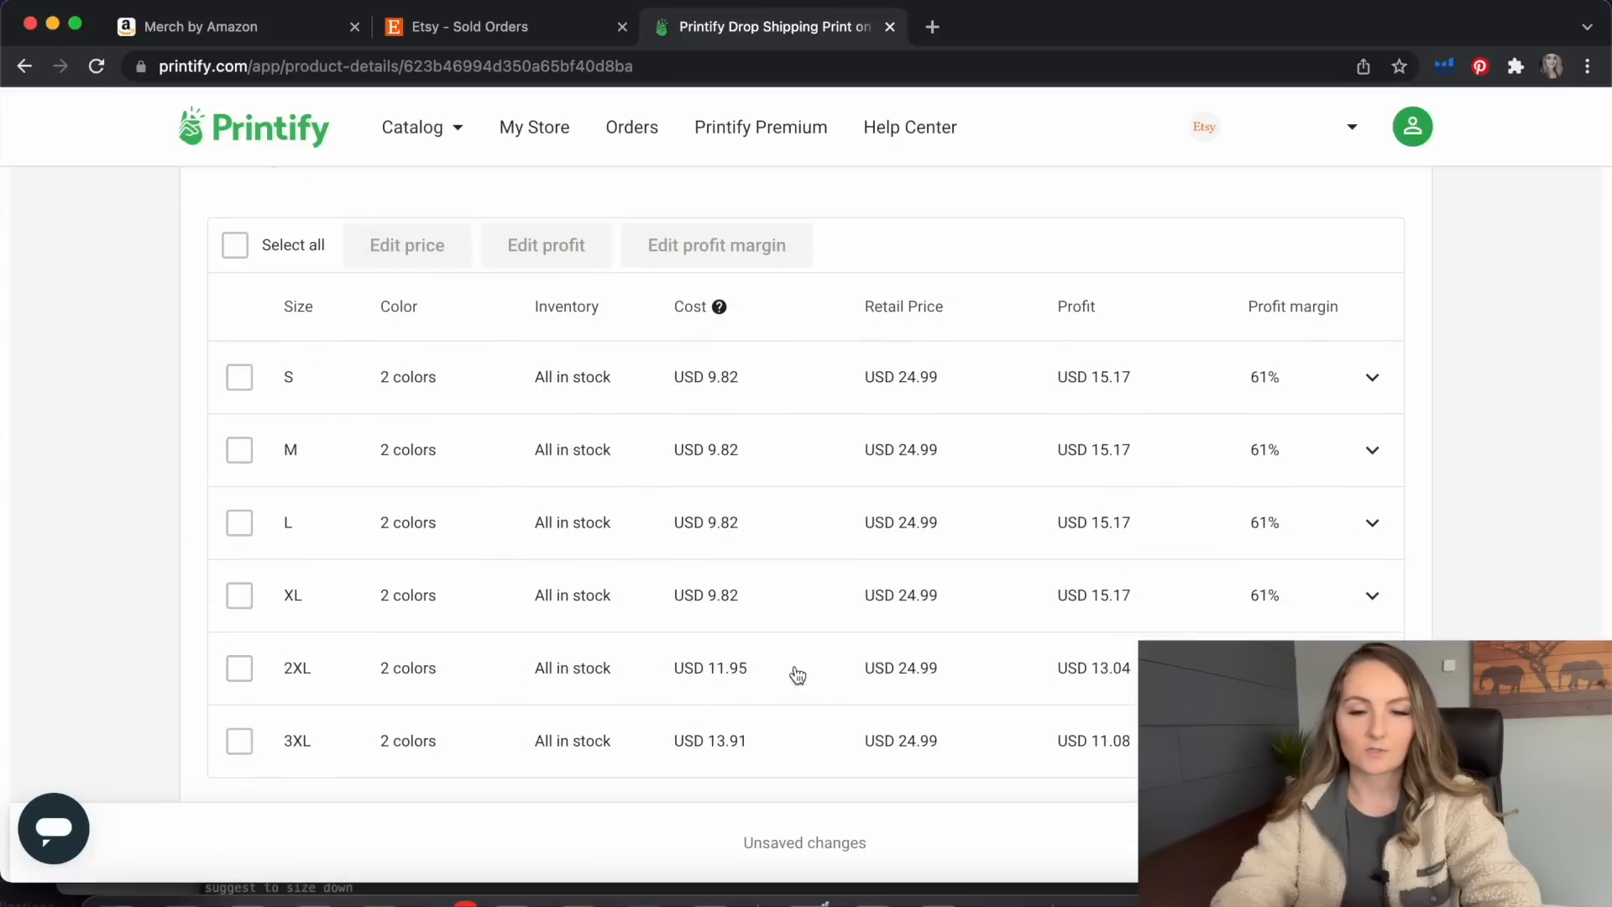
{"action": "left_click", "coordinate": [236, 669]}
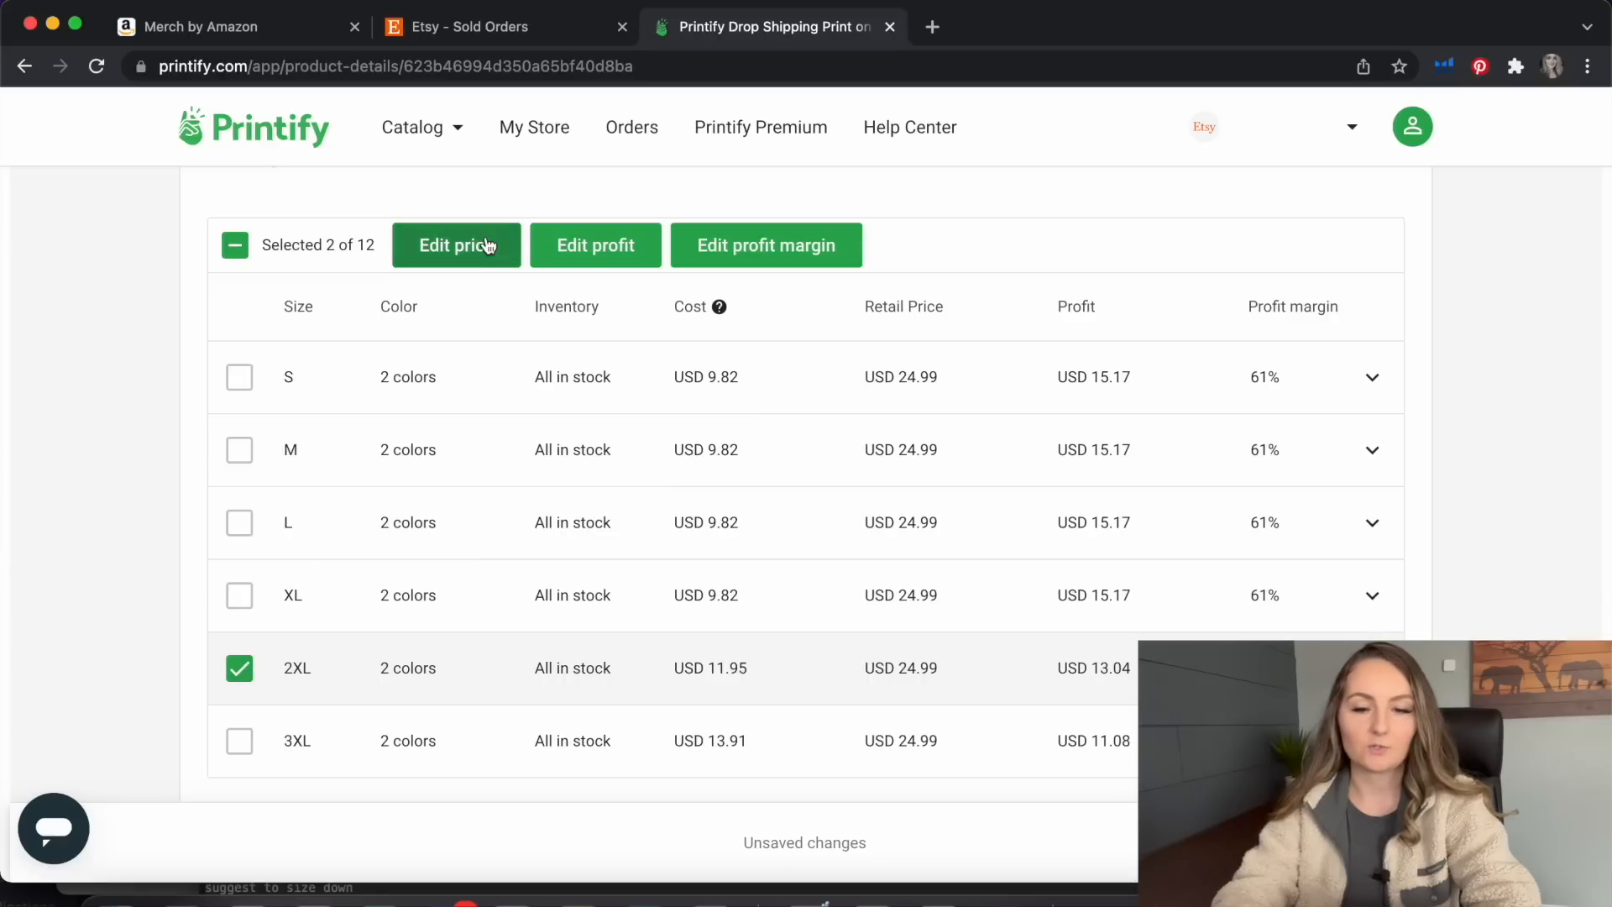
{"action": "left_click", "coordinate": [919, 662]}
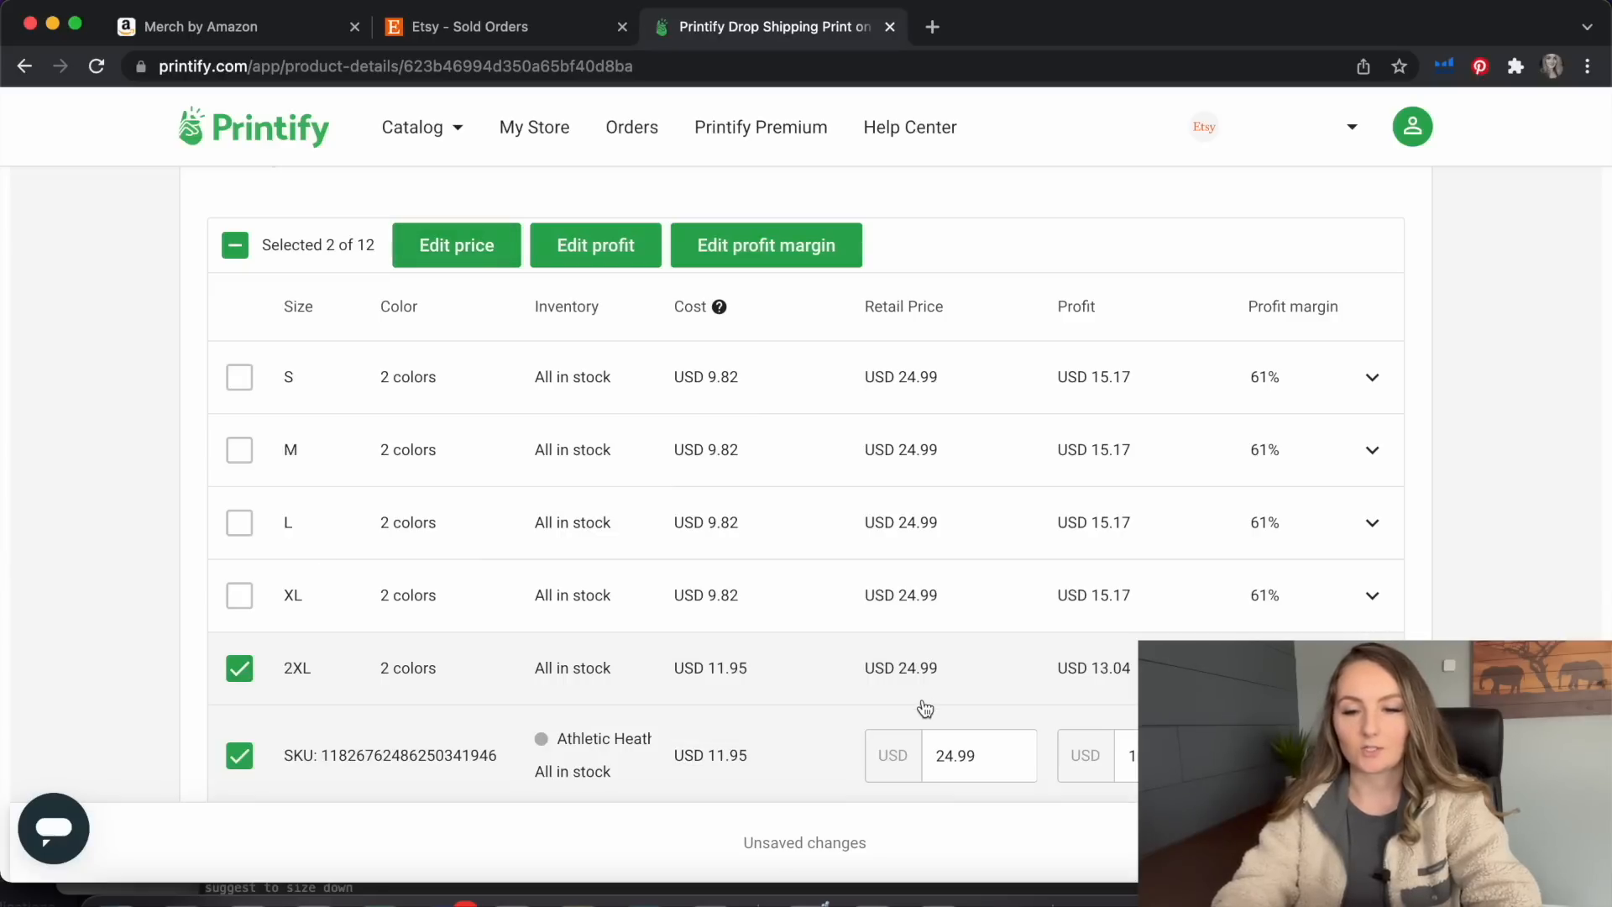
{"action": "scroll", "coordinate": [925, 710], "scroll_direction": "down", "scroll_amount": 2}
{"action": "left_click", "coordinate": [959, 596]}
{"action": "key", "text": "BackSpace"}
{"action": "type", "text": "5"}
{"action": "left_click", "coordinate": [954, 678]}
{"action": "key", "text": "BackSpace"}
{"action": "type", "text": "5"}
Expand the 3XL size and set the retail price of both its color variants to USD 26.99
{"action": "left_click", "coordinate": [908, 483]}
{"action": "left_click", "coordinate": [240, 508]}
{"action": "left_click", "coordinate": [970, 587]}
{"action": "left_click", "coordinate": [954, 669]}
{"action": "key", "text": "BackSpace"}
{"action": "type", "text": "6"}
{"action": "left_click", "coordinate": [954, 748]}
{"action": "key", "text": "BackSpace"}
{"action": "type", "text": "6"}
{"action": "scroll", "coordinate": [1519, 588], "scroll_direction": "down", "scroll_amount": 10}
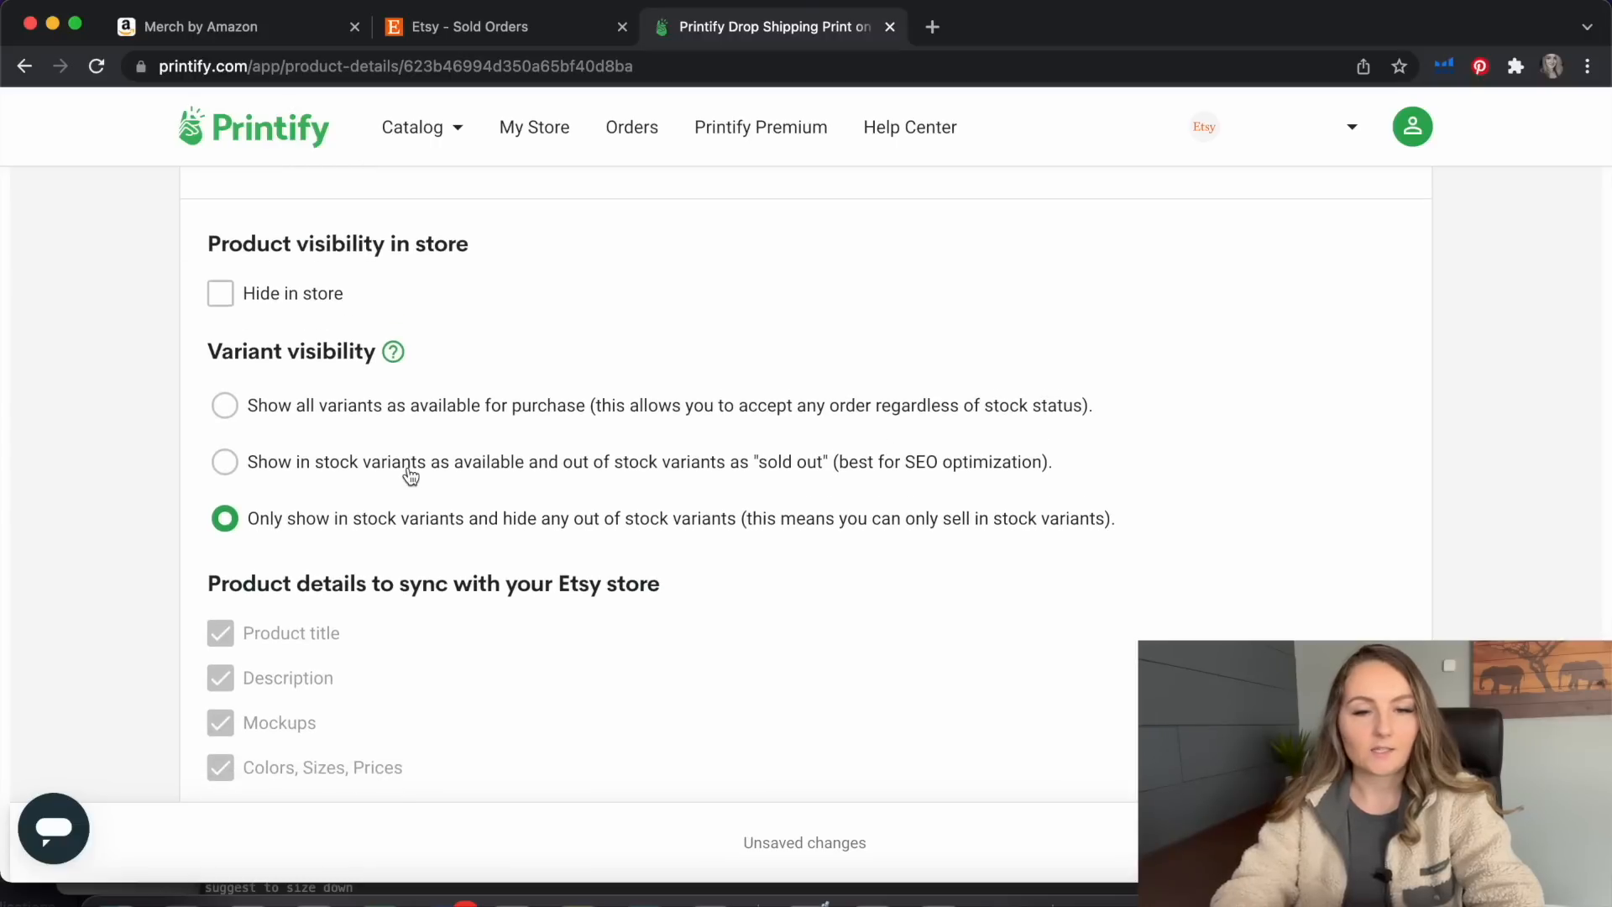
Show all variants as available for purchase and choose to create a new shipping profile for the listing
{"action": "left_click", "coordinate": [225, 406]}
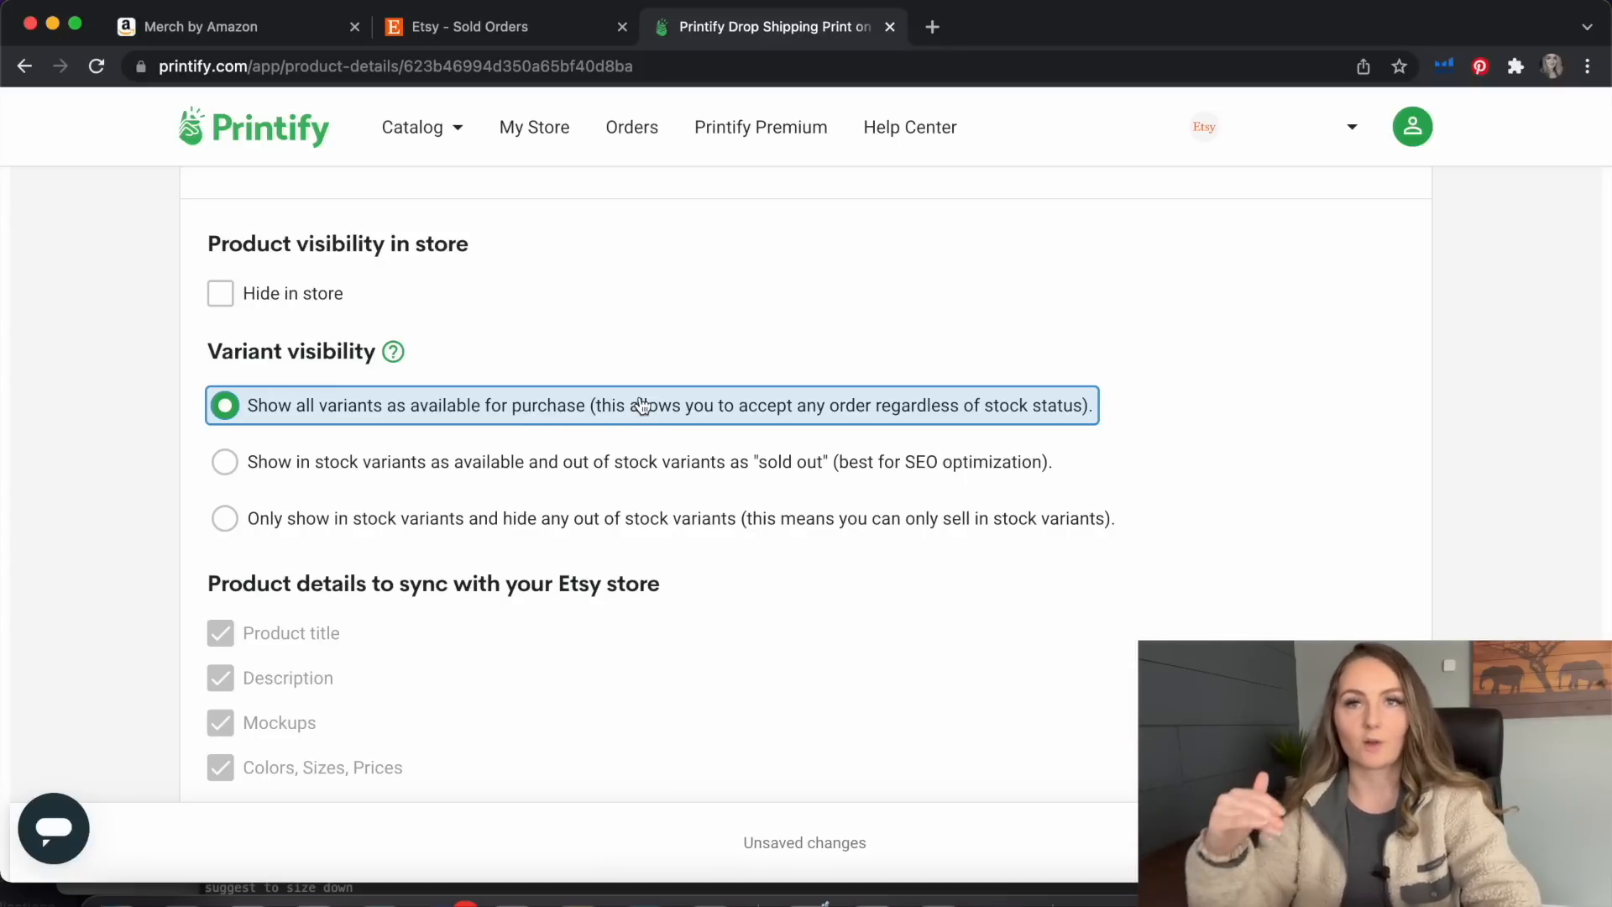
{"action": "scroll", "coordinate": [640, 401], "scroll_direction": "down", "scroll_amount": 3}
{"action": "scroll", "coordinate": [311, 537], "scroll_direction": "down", "scroll_amount": 1}
{"action": "left_click", "coordinate": [220, 645]}
{"action": "left_click", "coordinate": [296, 683]}
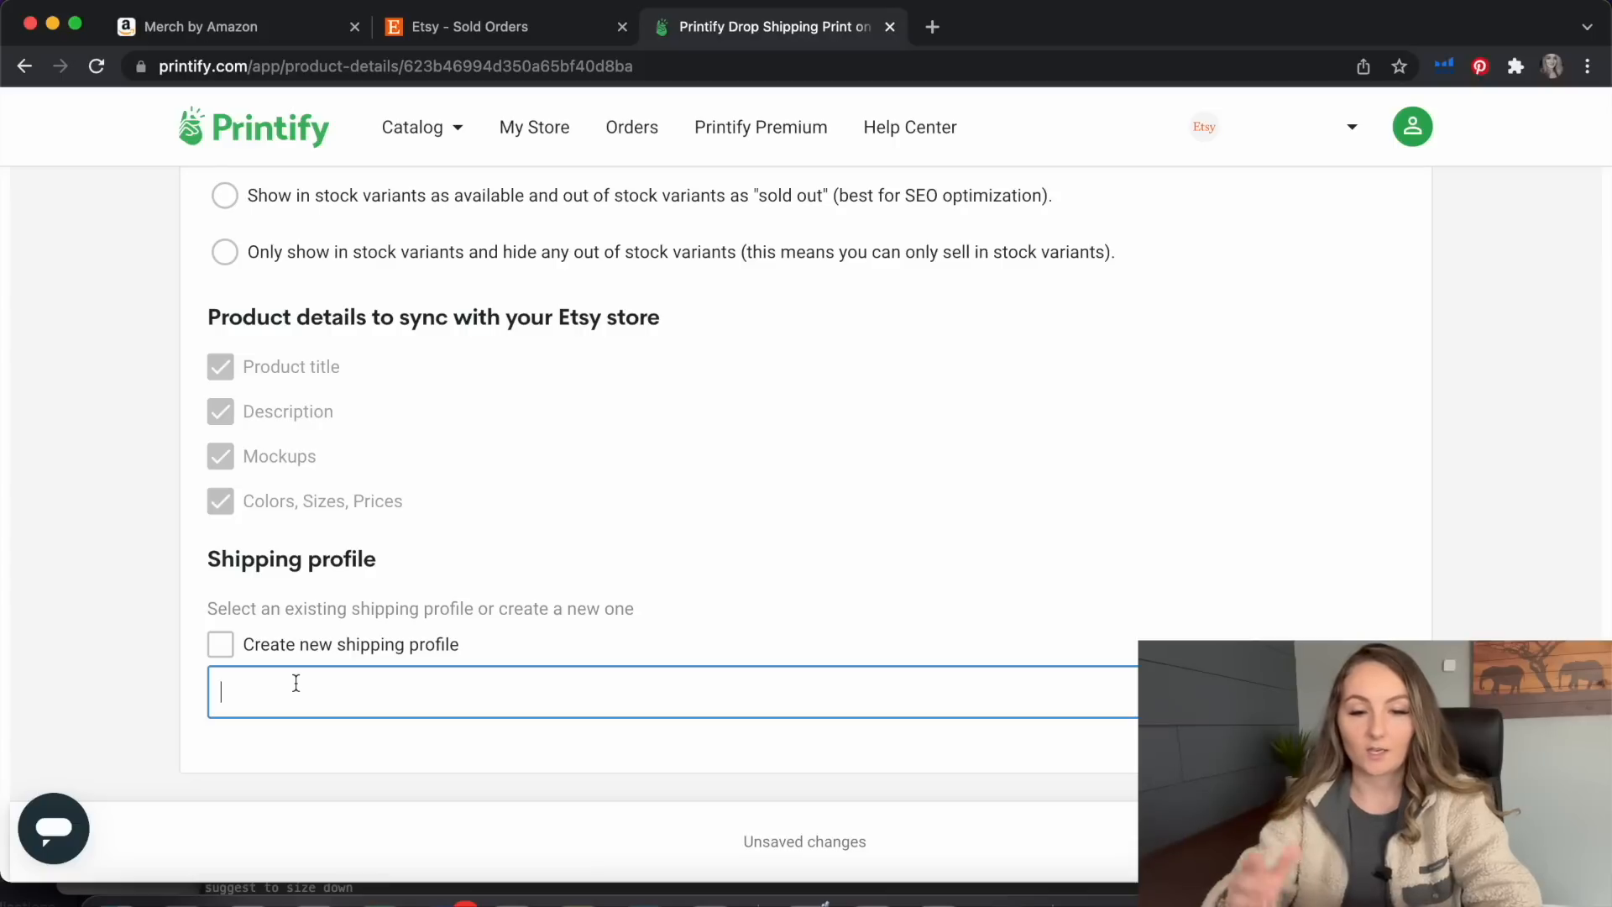
{"action": "left_click", "coordinate": [220, 644]}
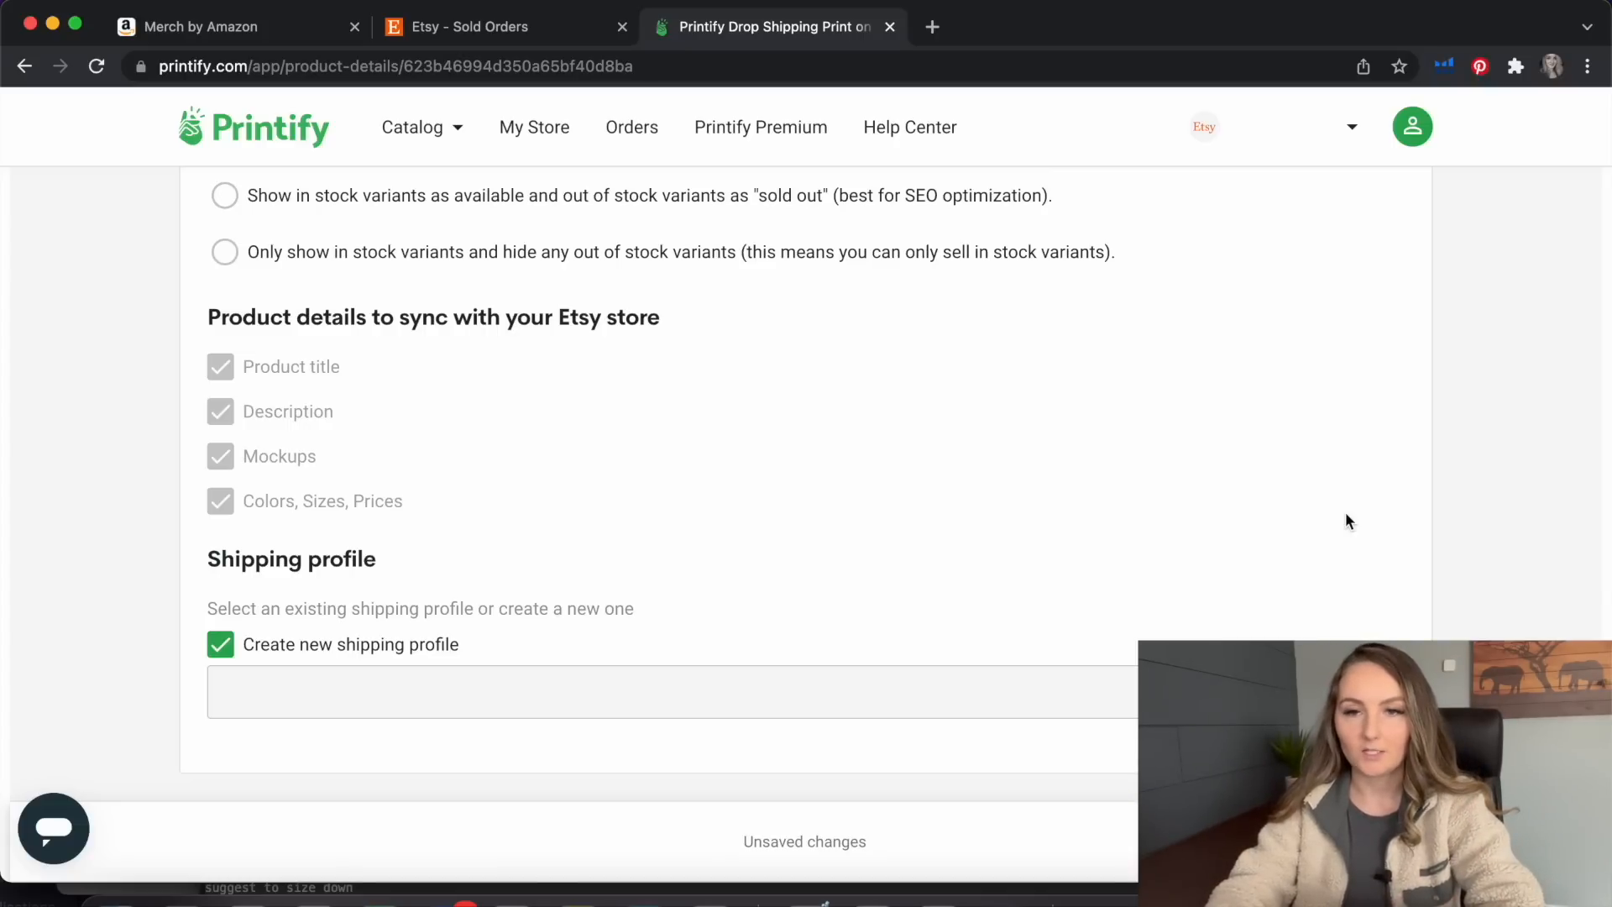
{"action": "scroll", "coordinate": [1449, 351], "scroll_direction": "down", "scroll_amount": 2}
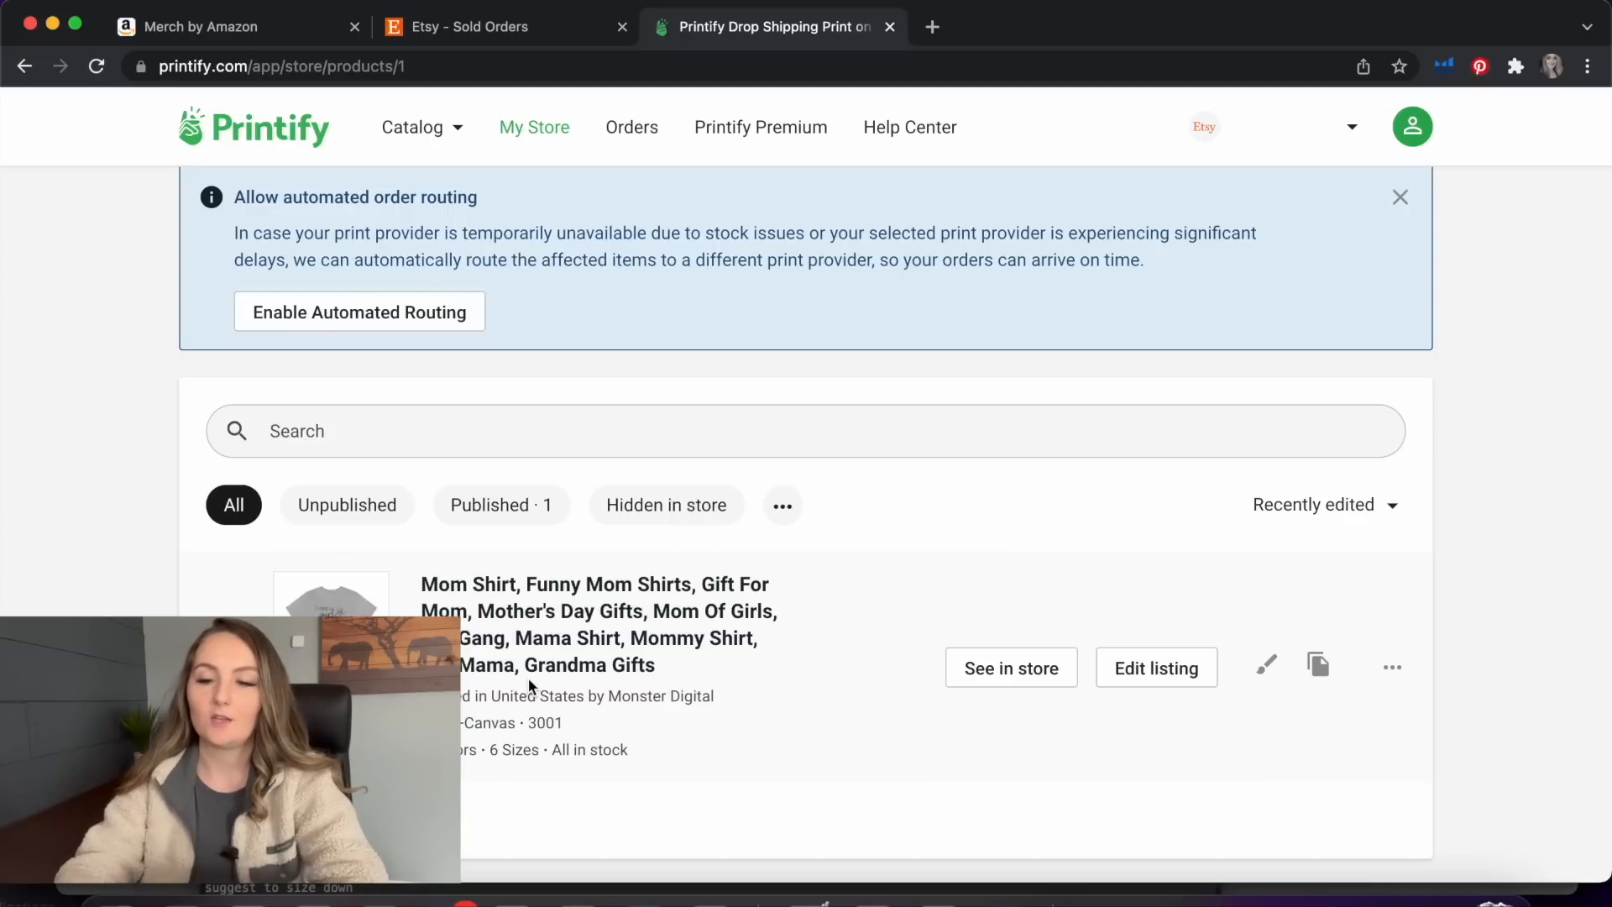
Duplicate the published mom shirt product and open the copy's design for editing
{"action": "left_click", "coordinate": [1320, 664]}
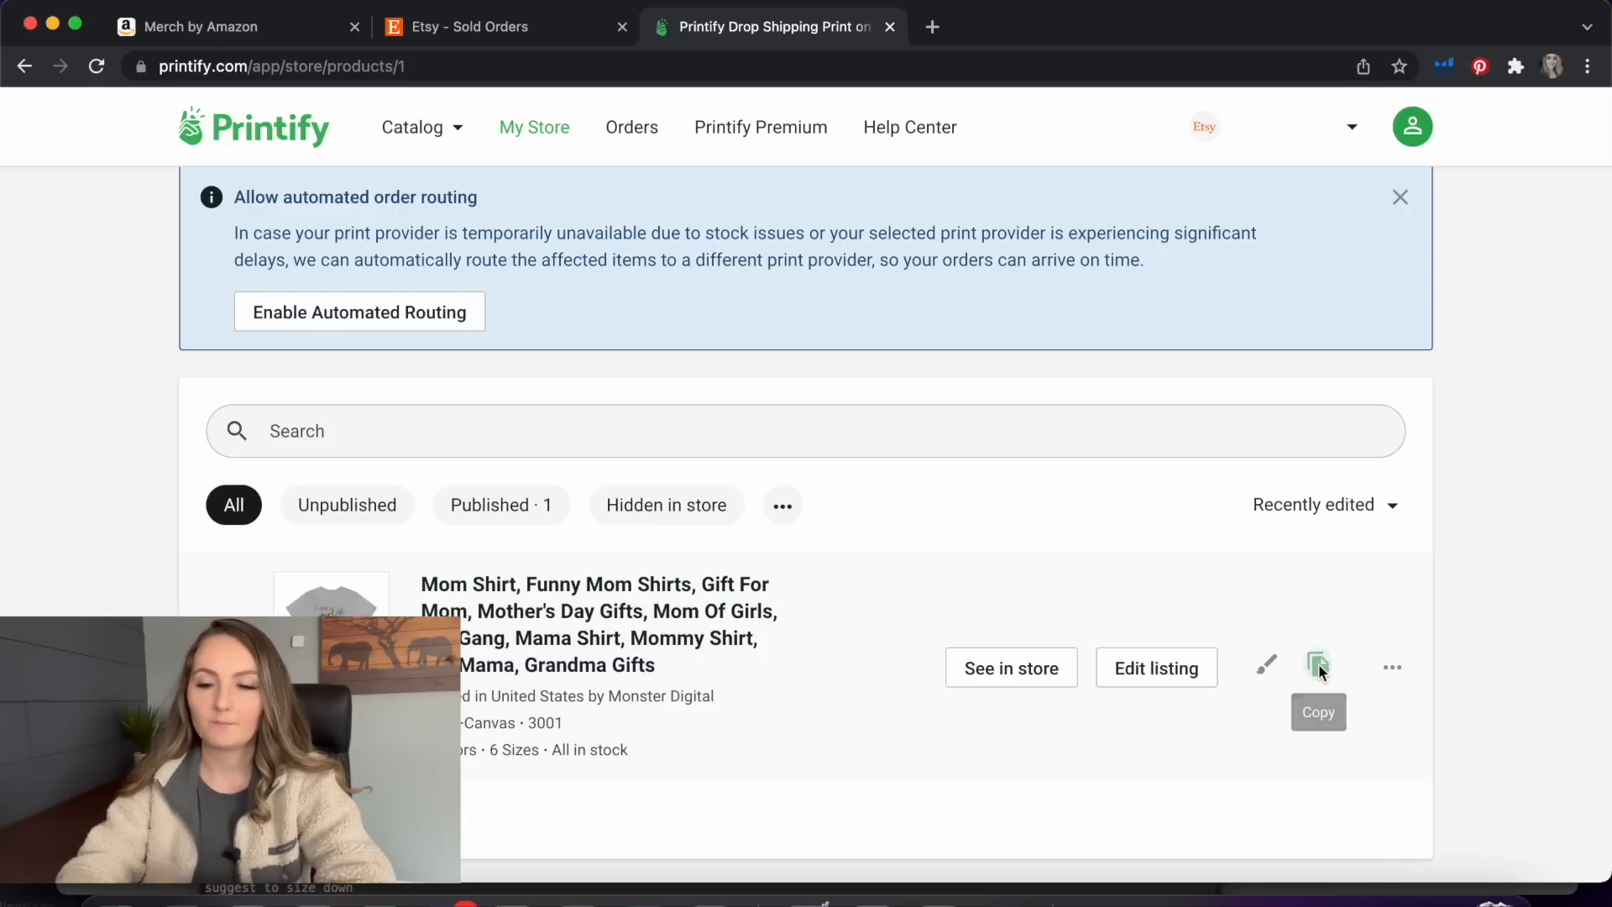
{"action": "left_click", "coordinate": [1149, 677]}
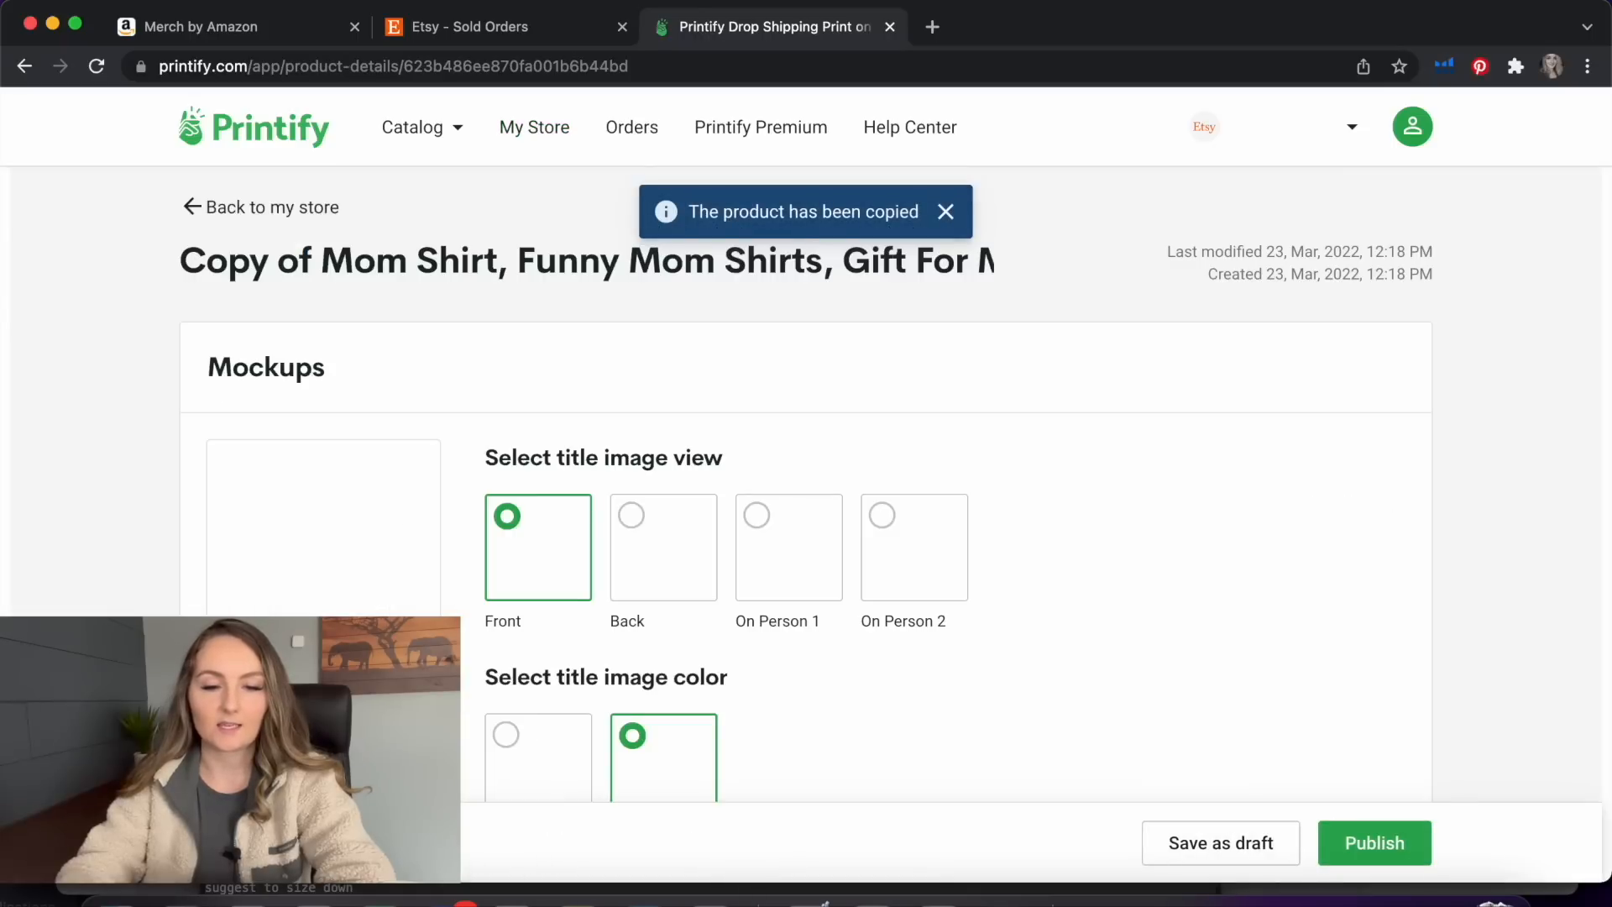
{"action": "left_click", "coordinate": [323, 706]}
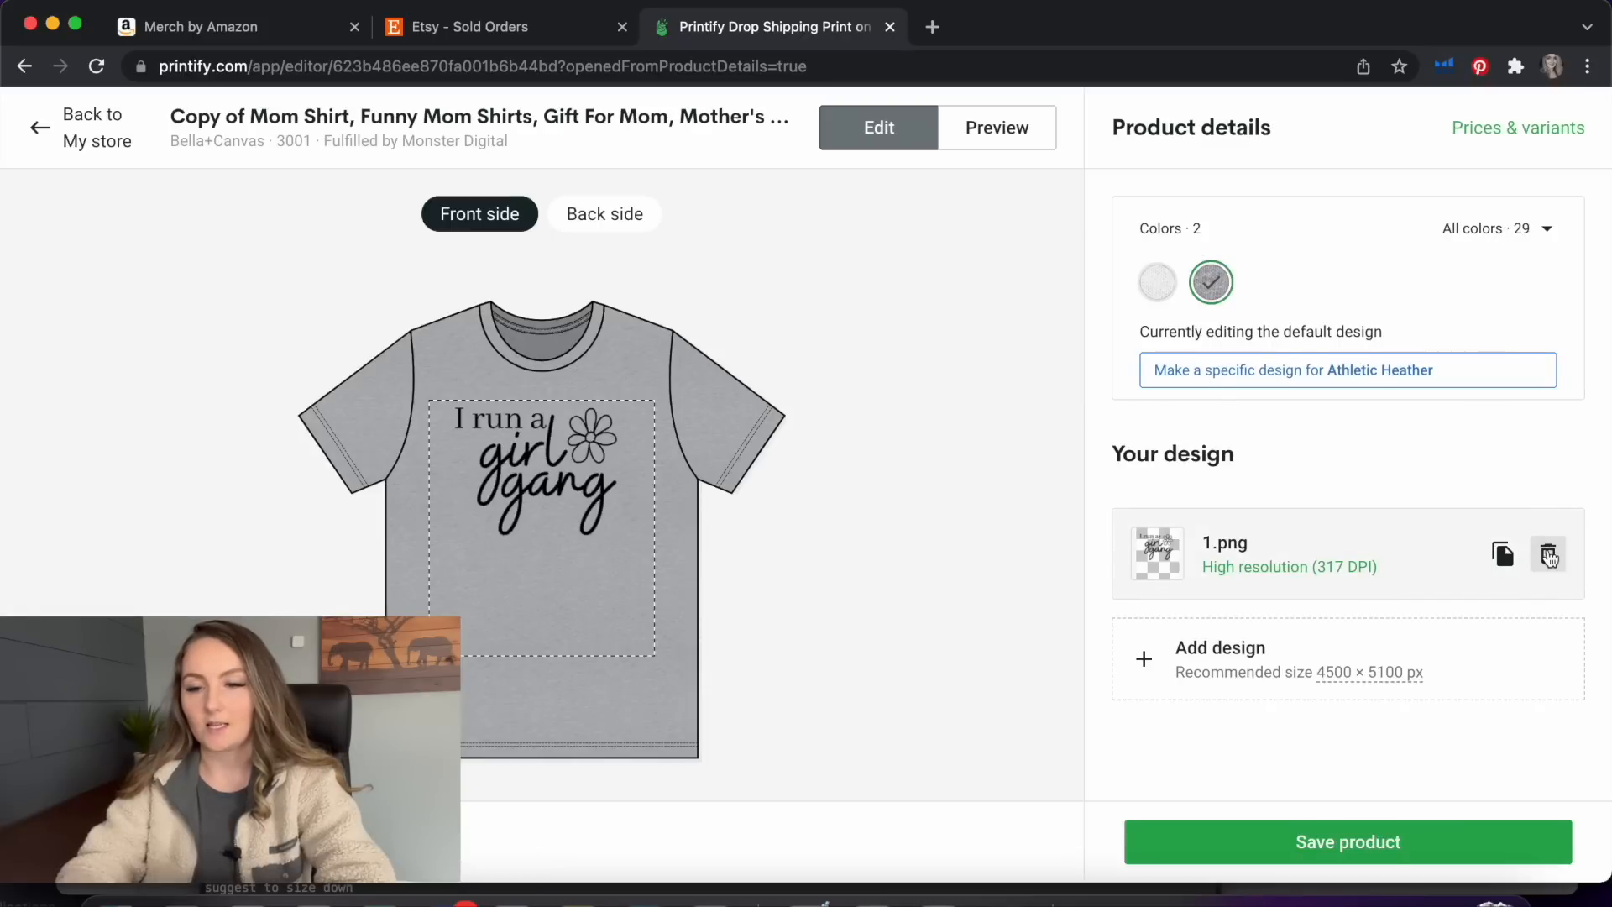
Remove 1.png from the copied shirt and upload 3.png from the device as its front design
{"action": "left_click", "coordinate": [1550, 557]}
{"action": "left_click", "coordinate": [1365, 555]}
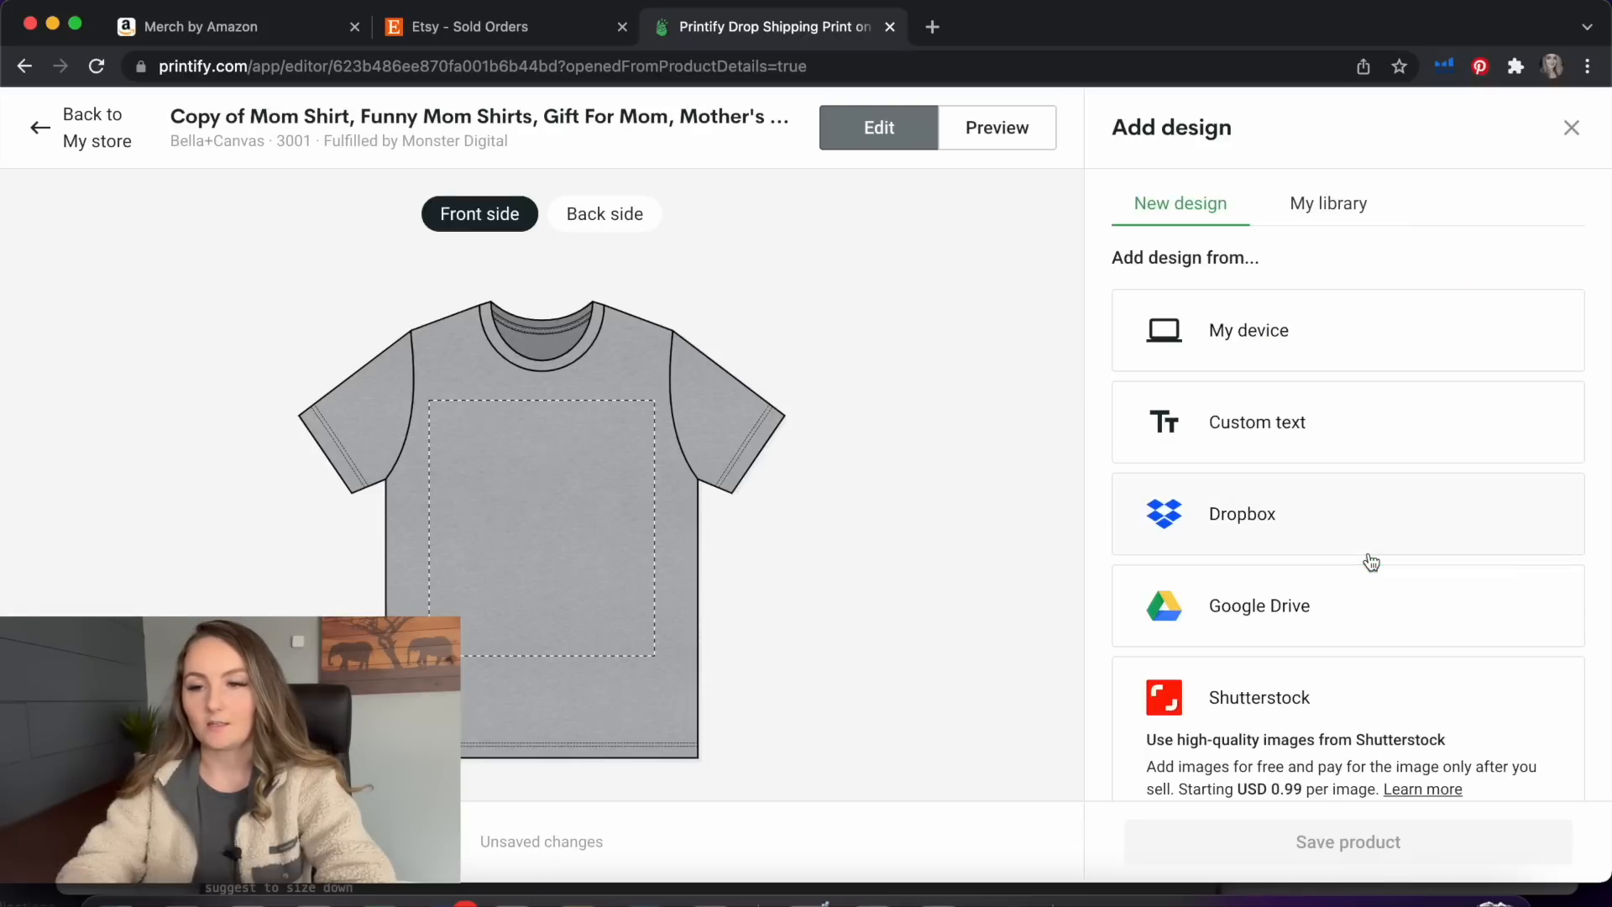
{"action": "left_click", "coordinate": [1292, 321]}
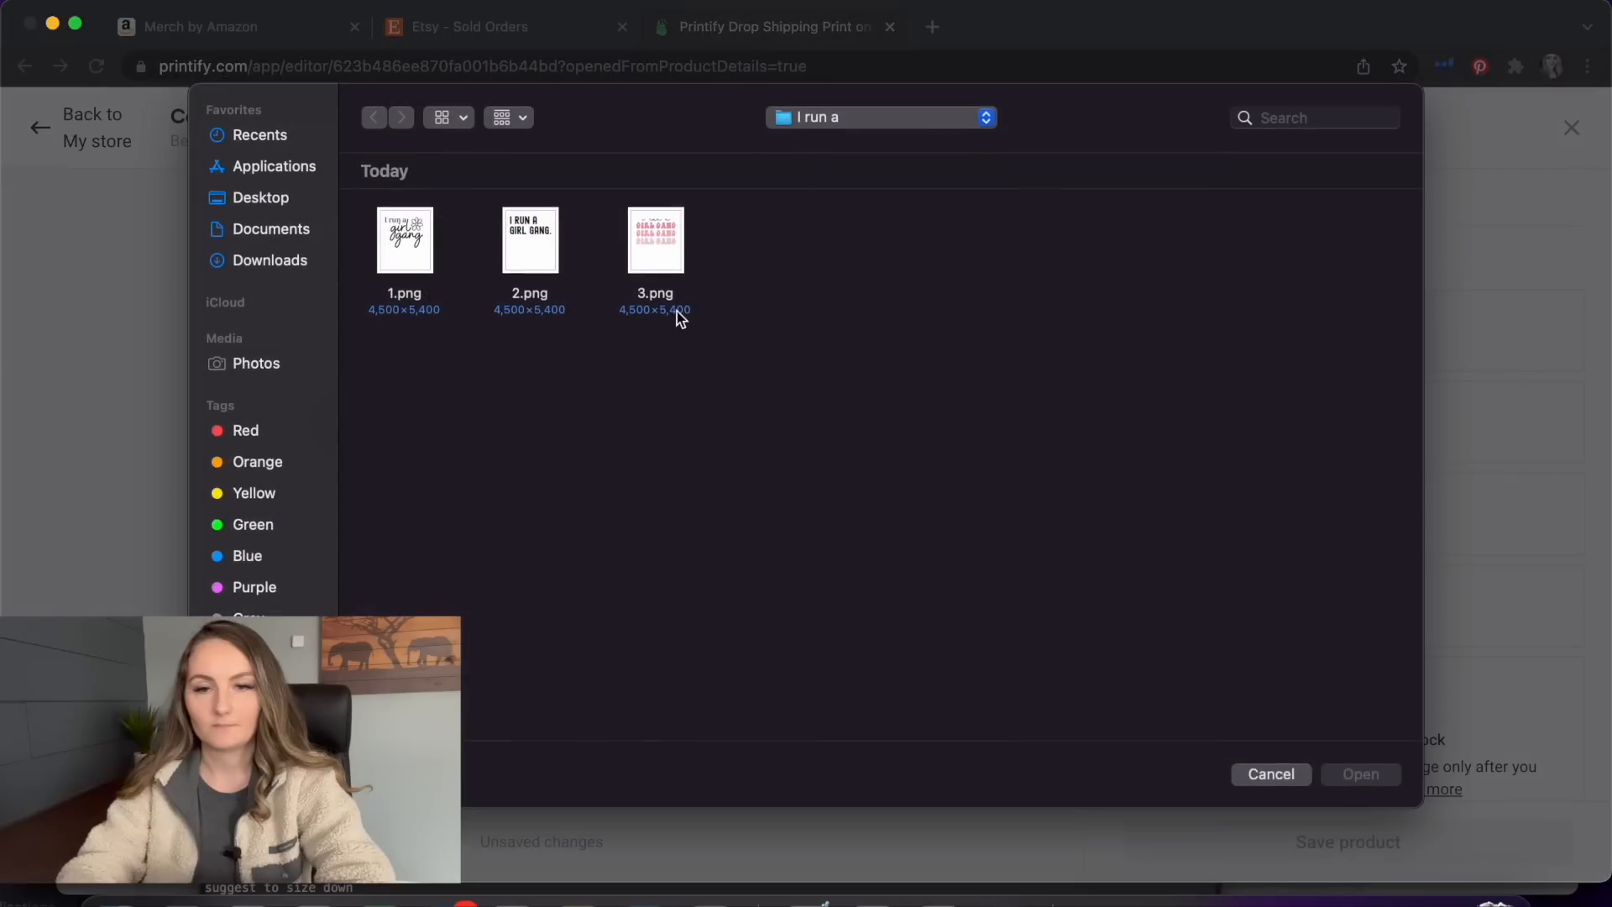
{"action": "left_click", "coordinate": [650, 237]}
{"action": "left_click", "coordinate": [1388, 773]}
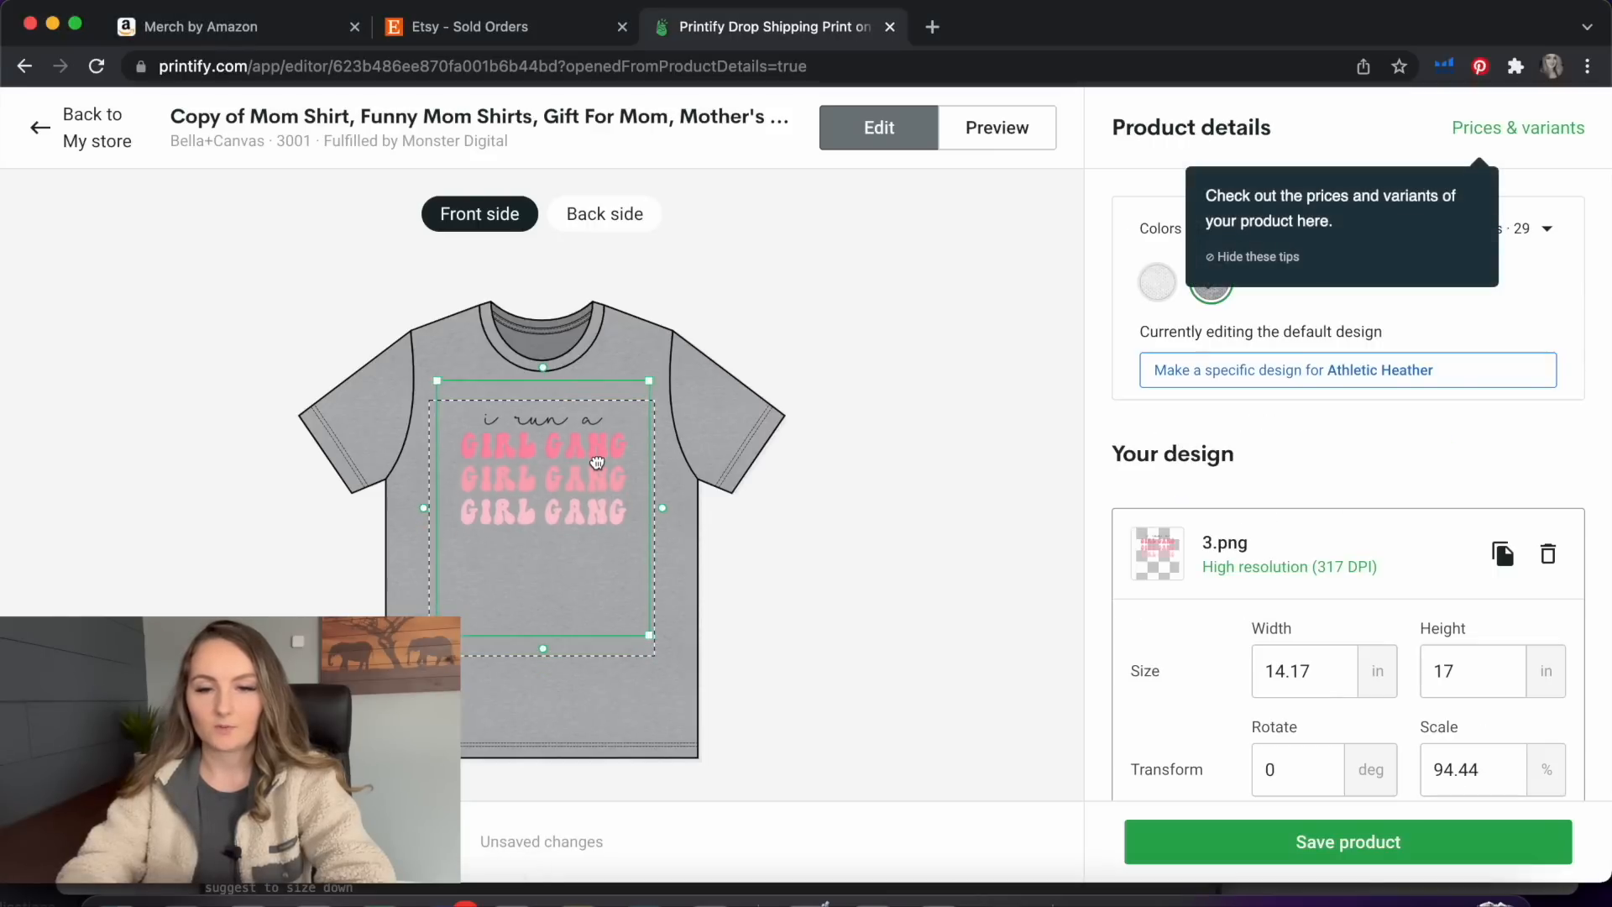
Finish placing the 3.png design on the shirt front and save the product
{"action": "scroll", "coordinate": [1224, 588], "scroll_direction": "down", "scroll_amount": 3}
{"action": "left_click", "coordinate": [1327, 723]}
{"action": "left_click", "coordinate": [897, 522]}
{"action": "left_click", "coordinate": [1288, 848]}
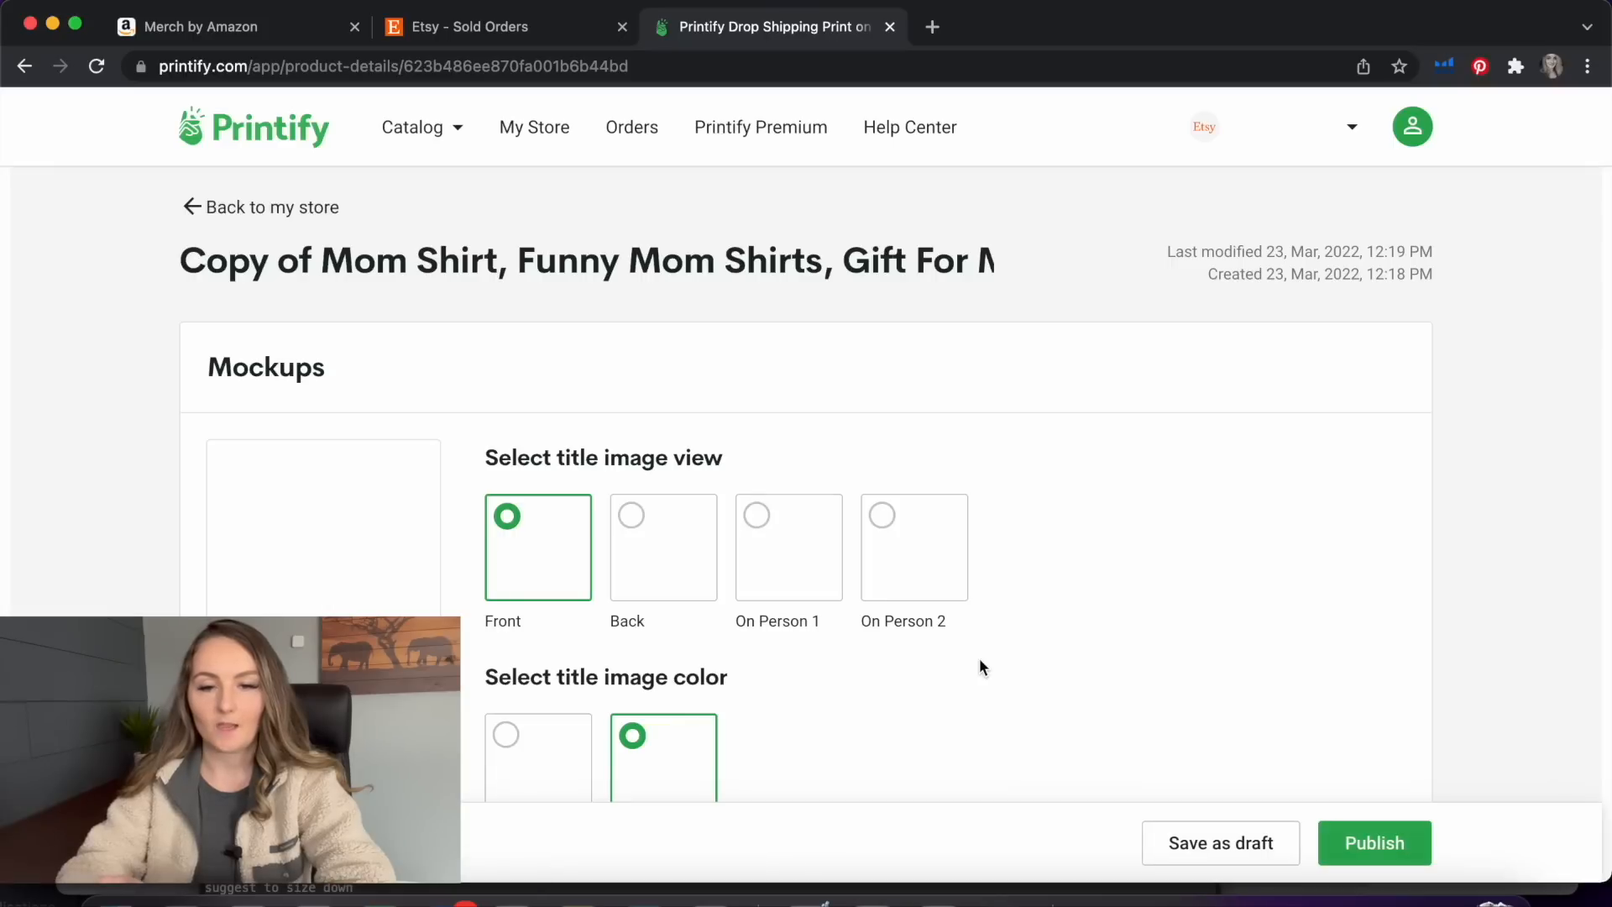
Remove the "Copy of" prefix from the duplicated listing's title so it starts with "Mom Shirt"
{"action": "scroll", "coordinate": [980, 660], "scroll_direction": "down", "scroll_amount": 2}
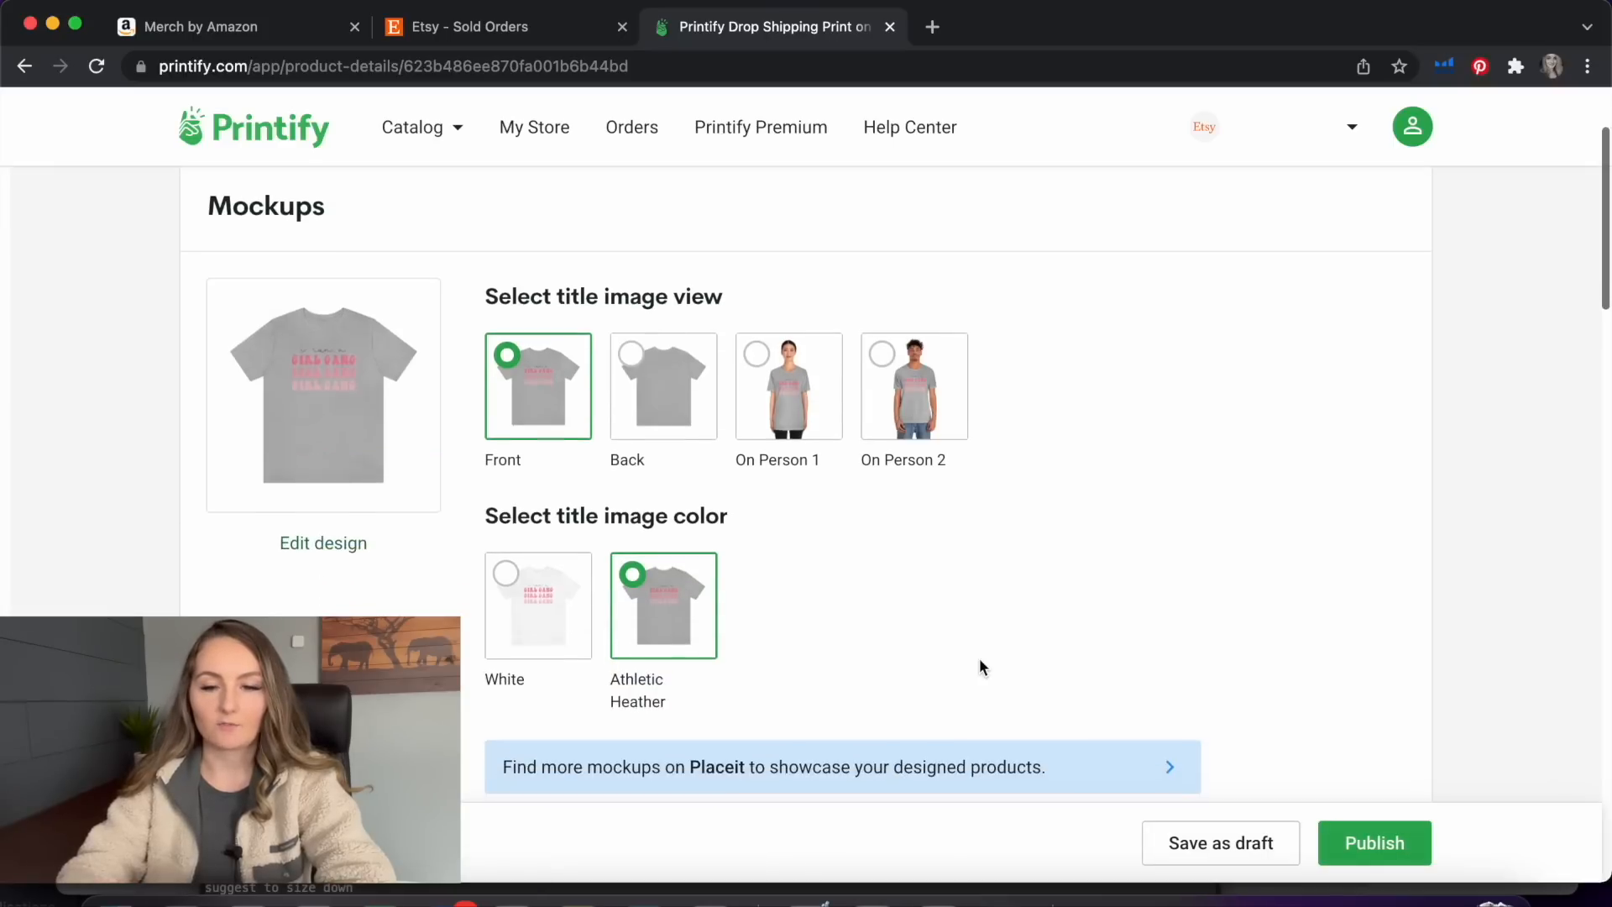
{"action": "scroll", "coordinate": [979, 658], "scroll_direction": "down", "scroll_amount": 5}
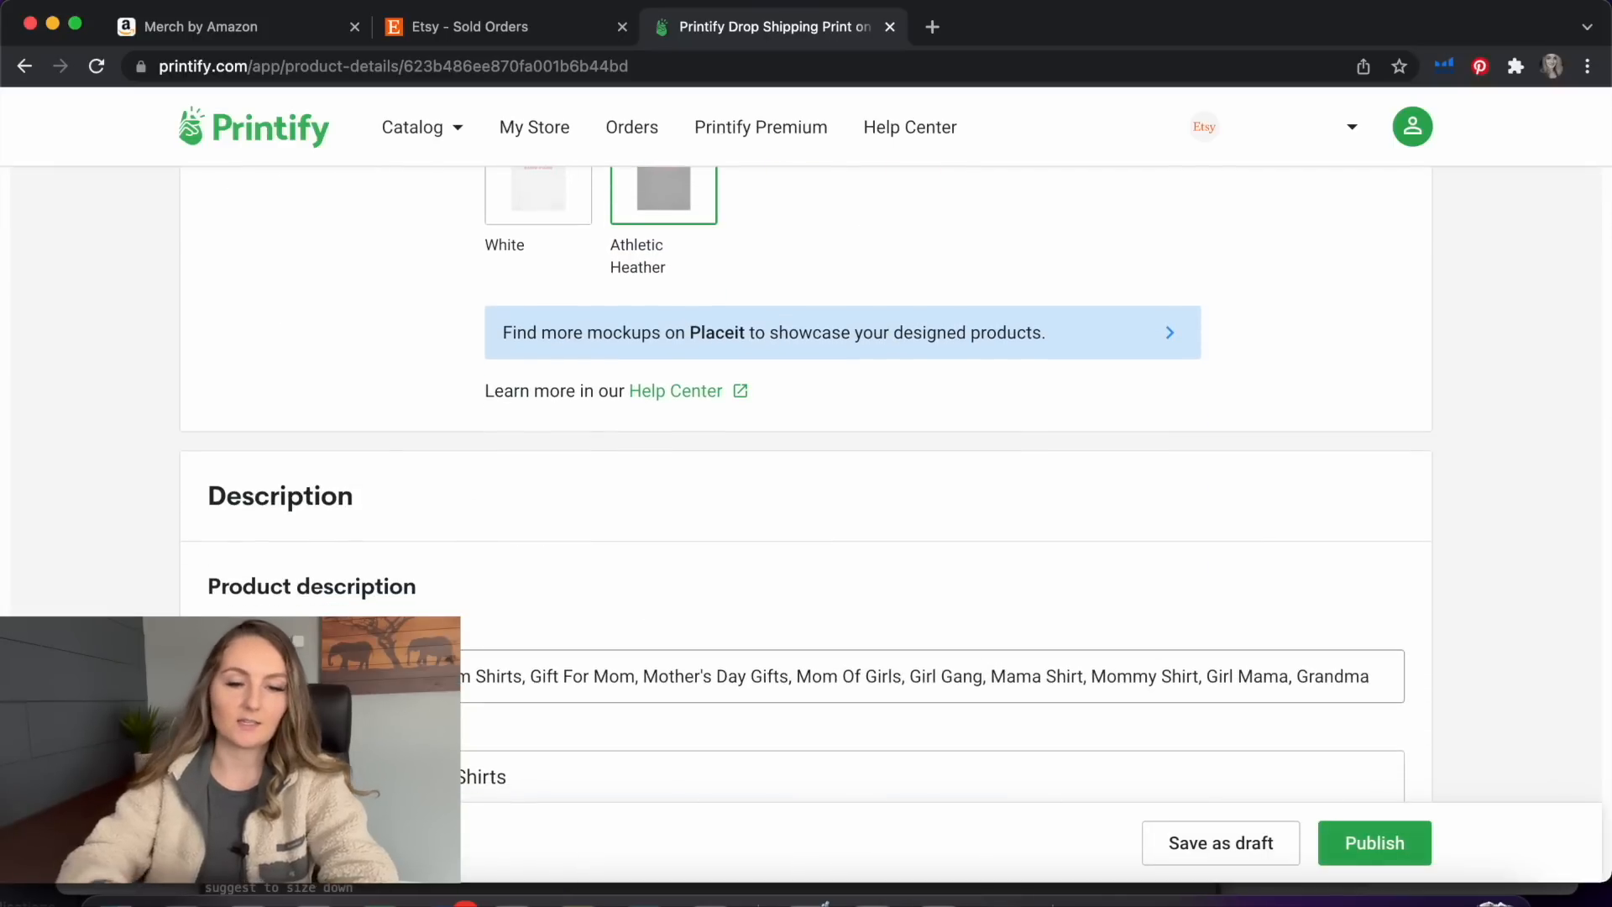
{"action": "left_click", "coordinate": [979, 672]}
{"action": "key", "text": "BackSpace"}
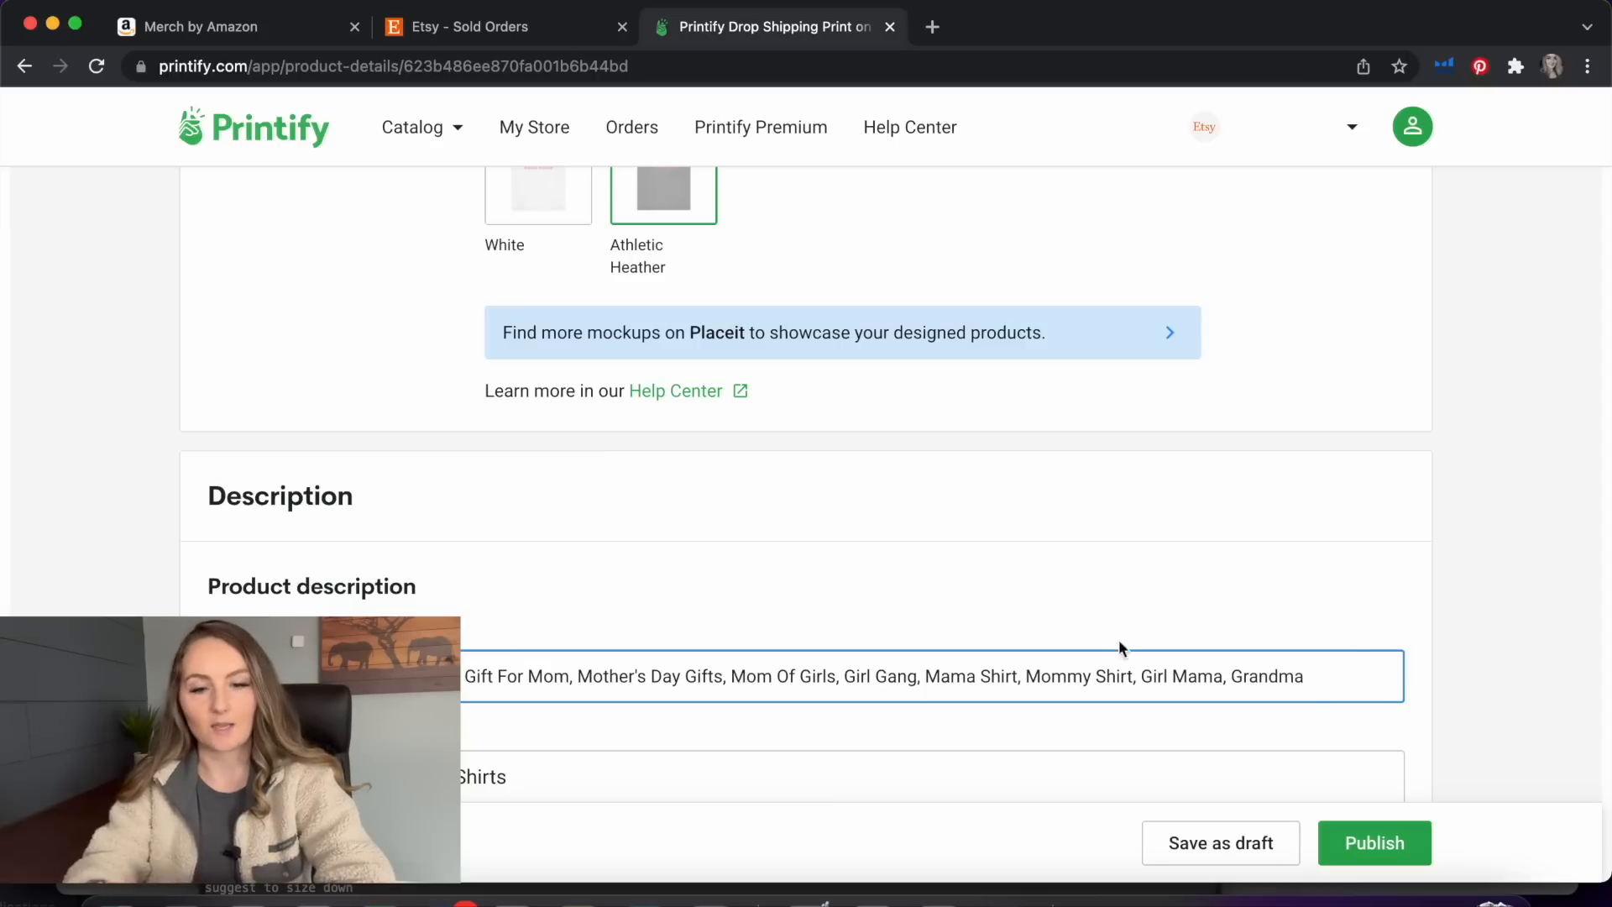
Check the duplicated listing's description, pricing and store settings, and publish it
{"action": "scroll", "coordinate": [1344, 642], "scroll_direction": "down", "scroll_amount": 4}
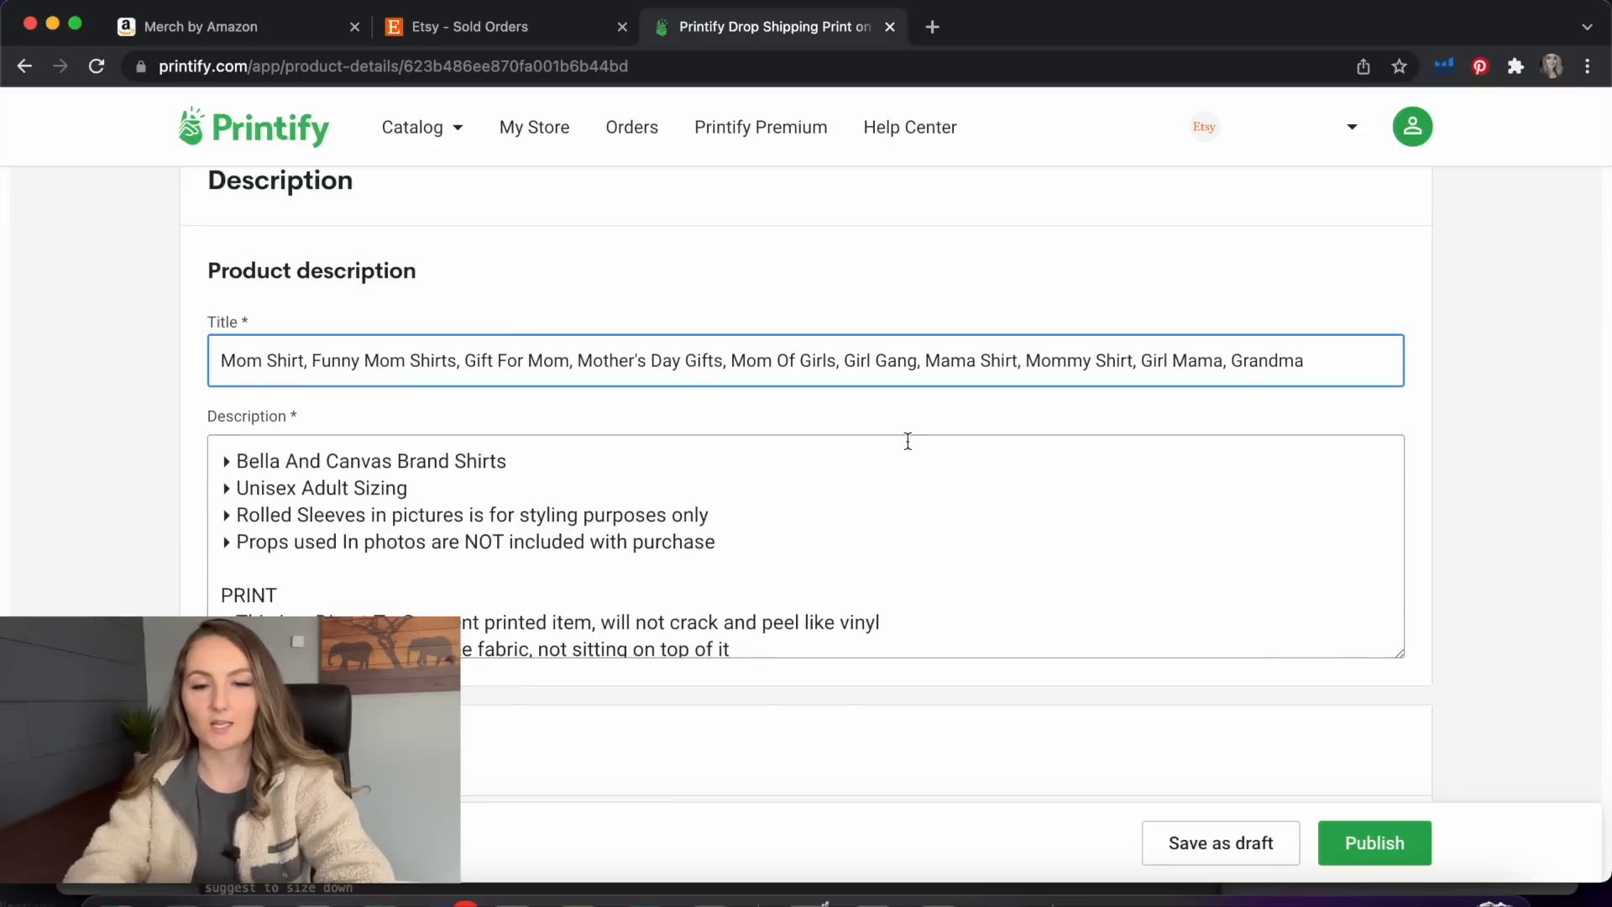
{"action": "scroll", "coordinate": [908, 440], "scroll_direction": "down", "scroll_amount": 5}
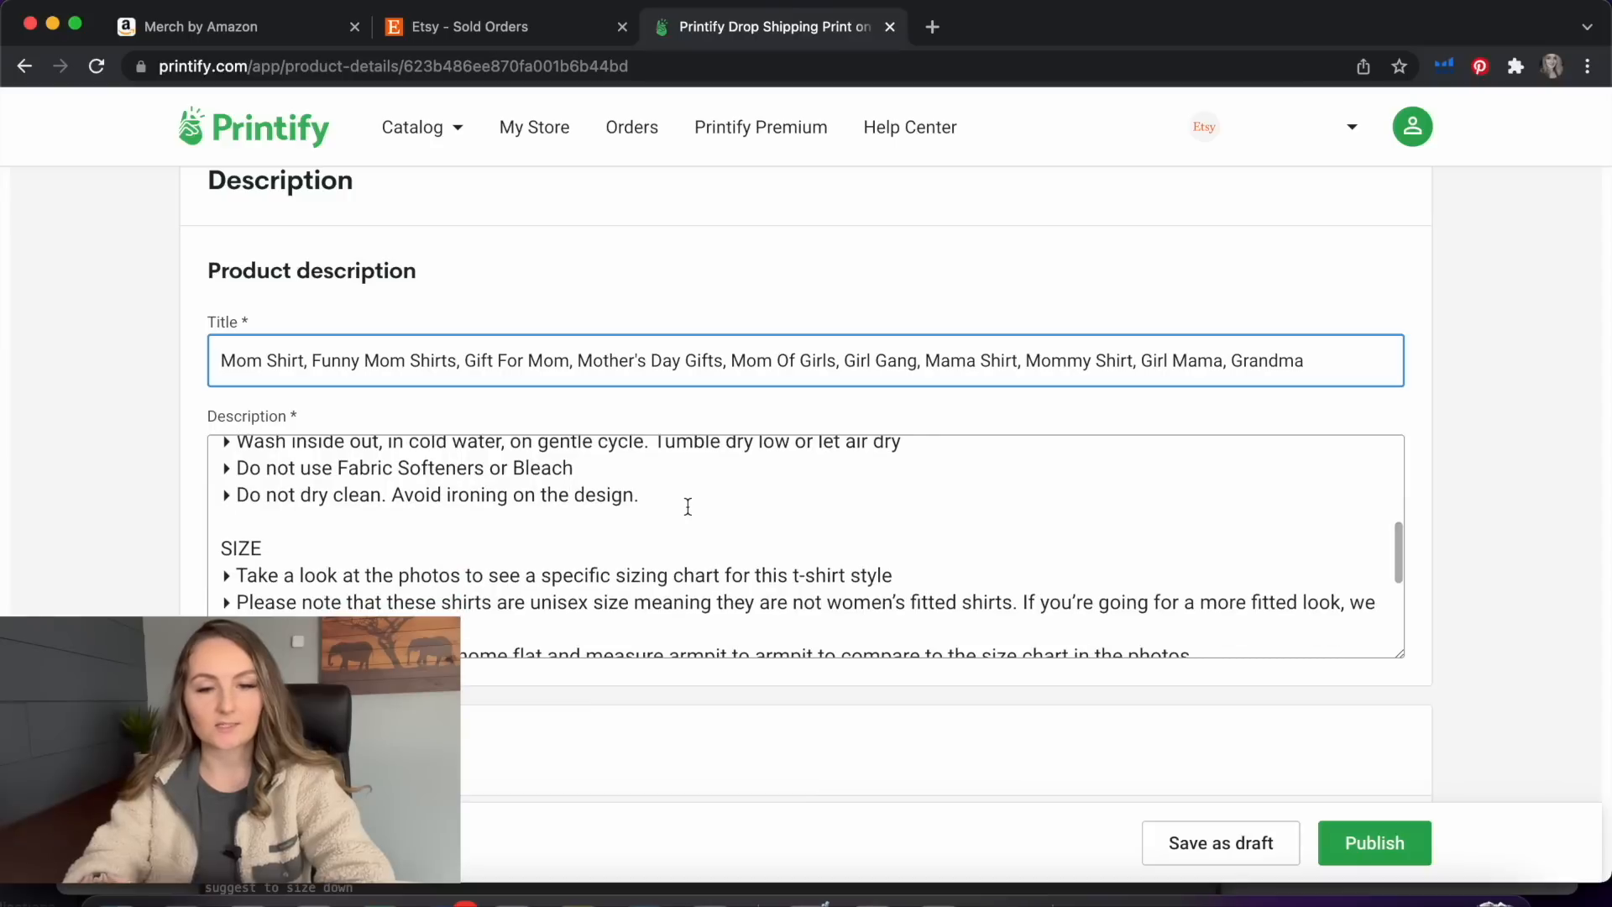
{"action": "scroll", "coordinate": [688, 507], "scroll_direction": "down", "scroll_amount": 8}
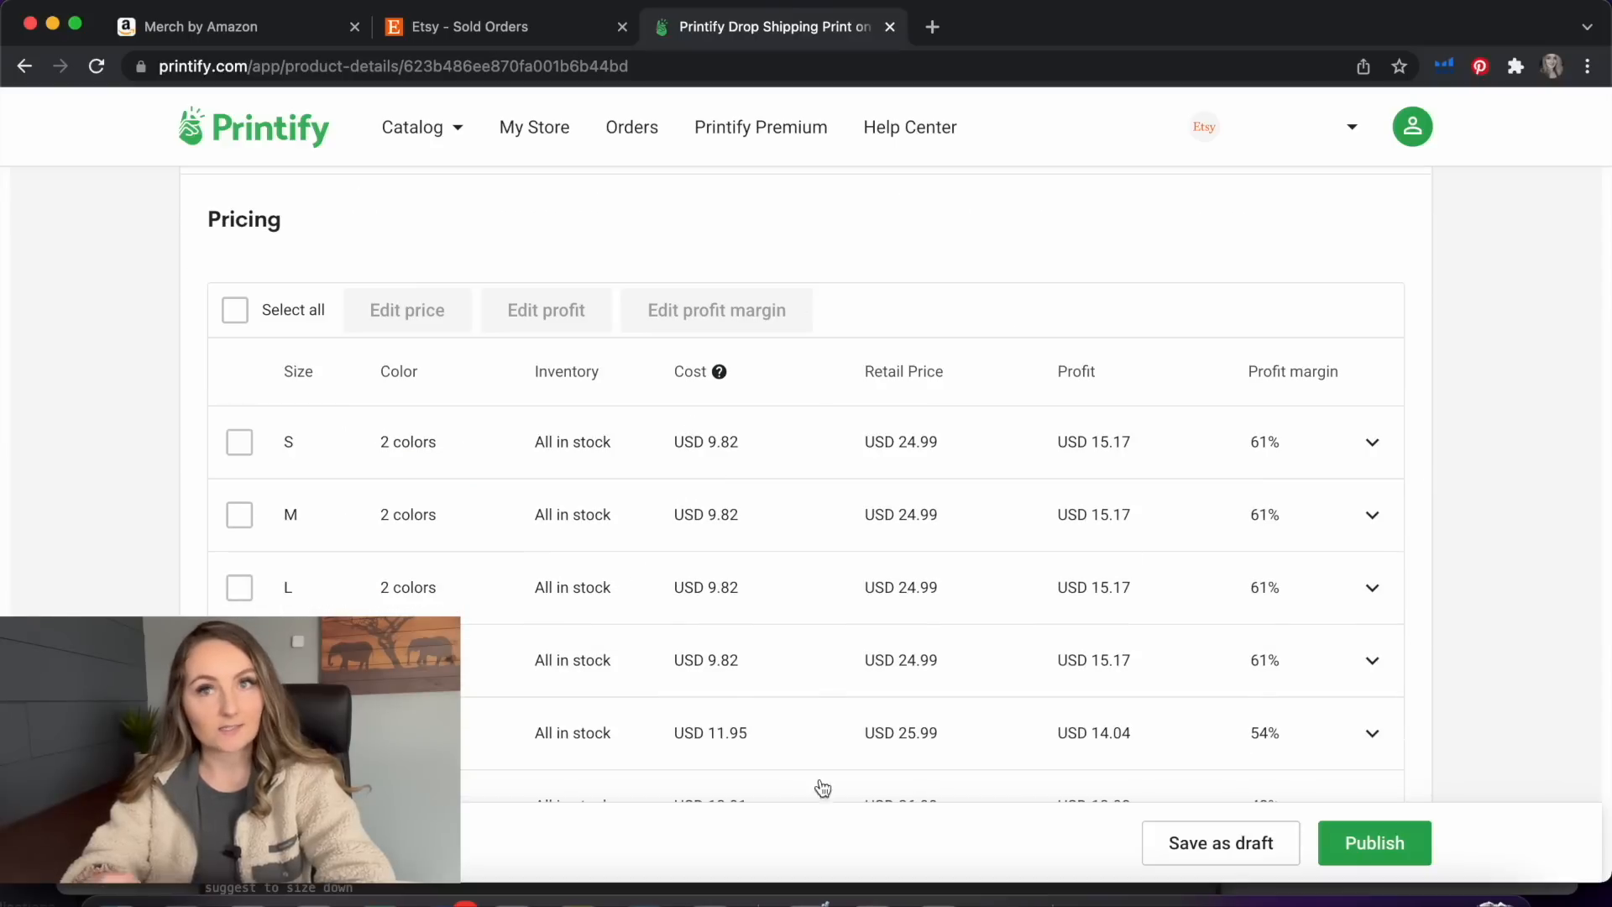
{"action": "scroll", "coordinate": [889, 648], "scroll_direction": "down", "scroll_amount": 10}
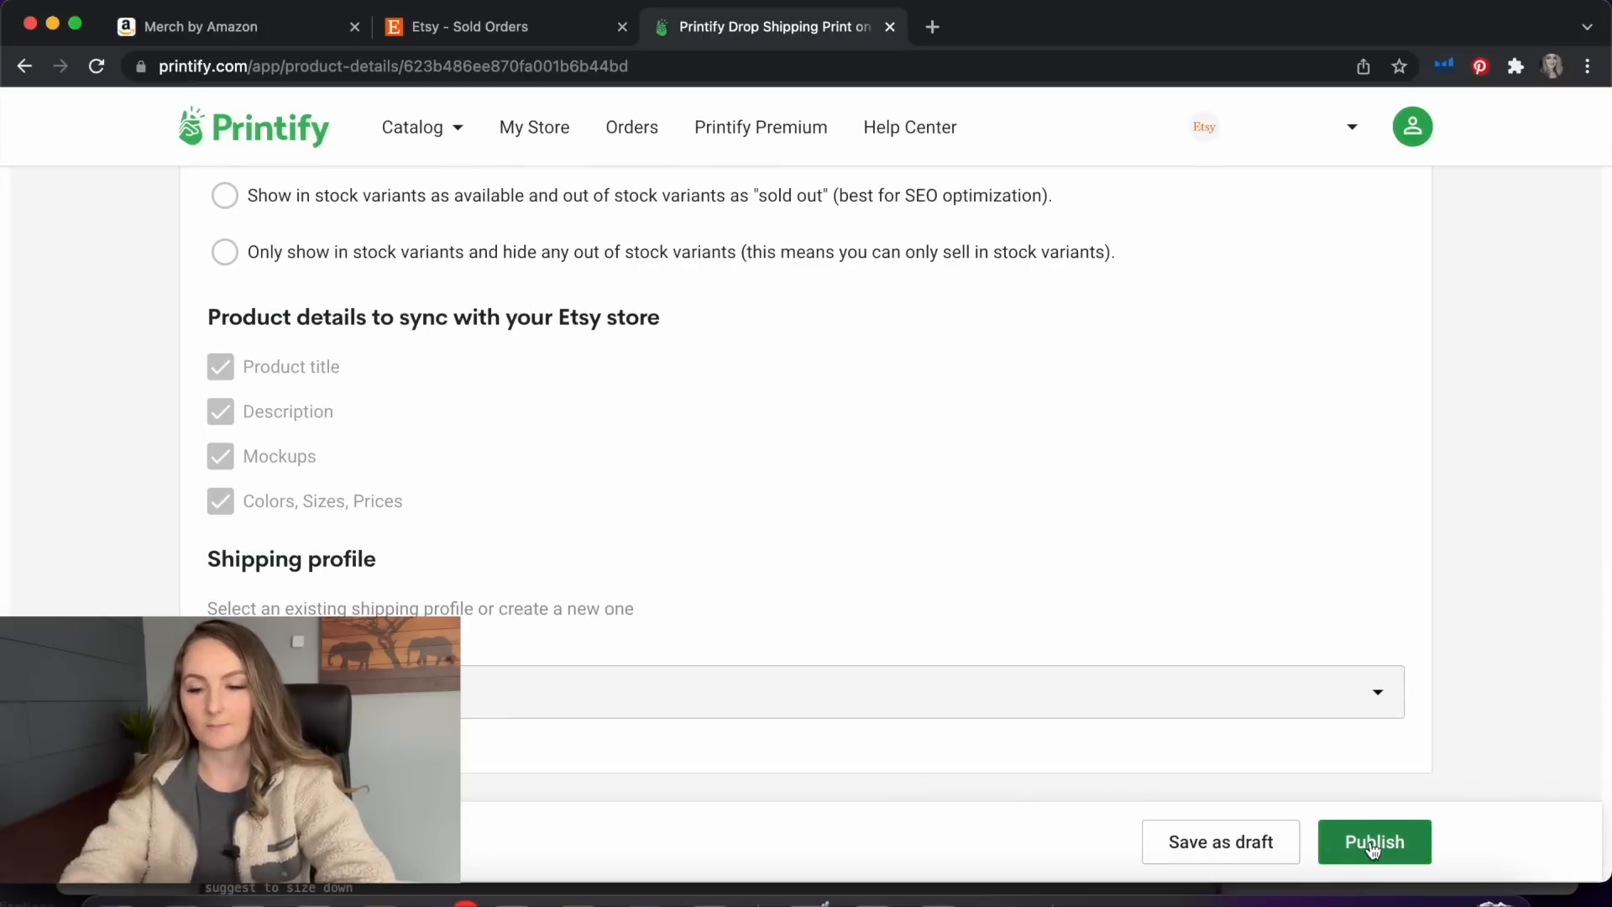
{"action": "left_click", "coordinate": [1374, 844]}
Search the product catalog for 18000 and open the Gildan Unisex Heavy Blend Crewneck Sweatshirt
{"action": "left_click", "coordinate": [1414, 243]}
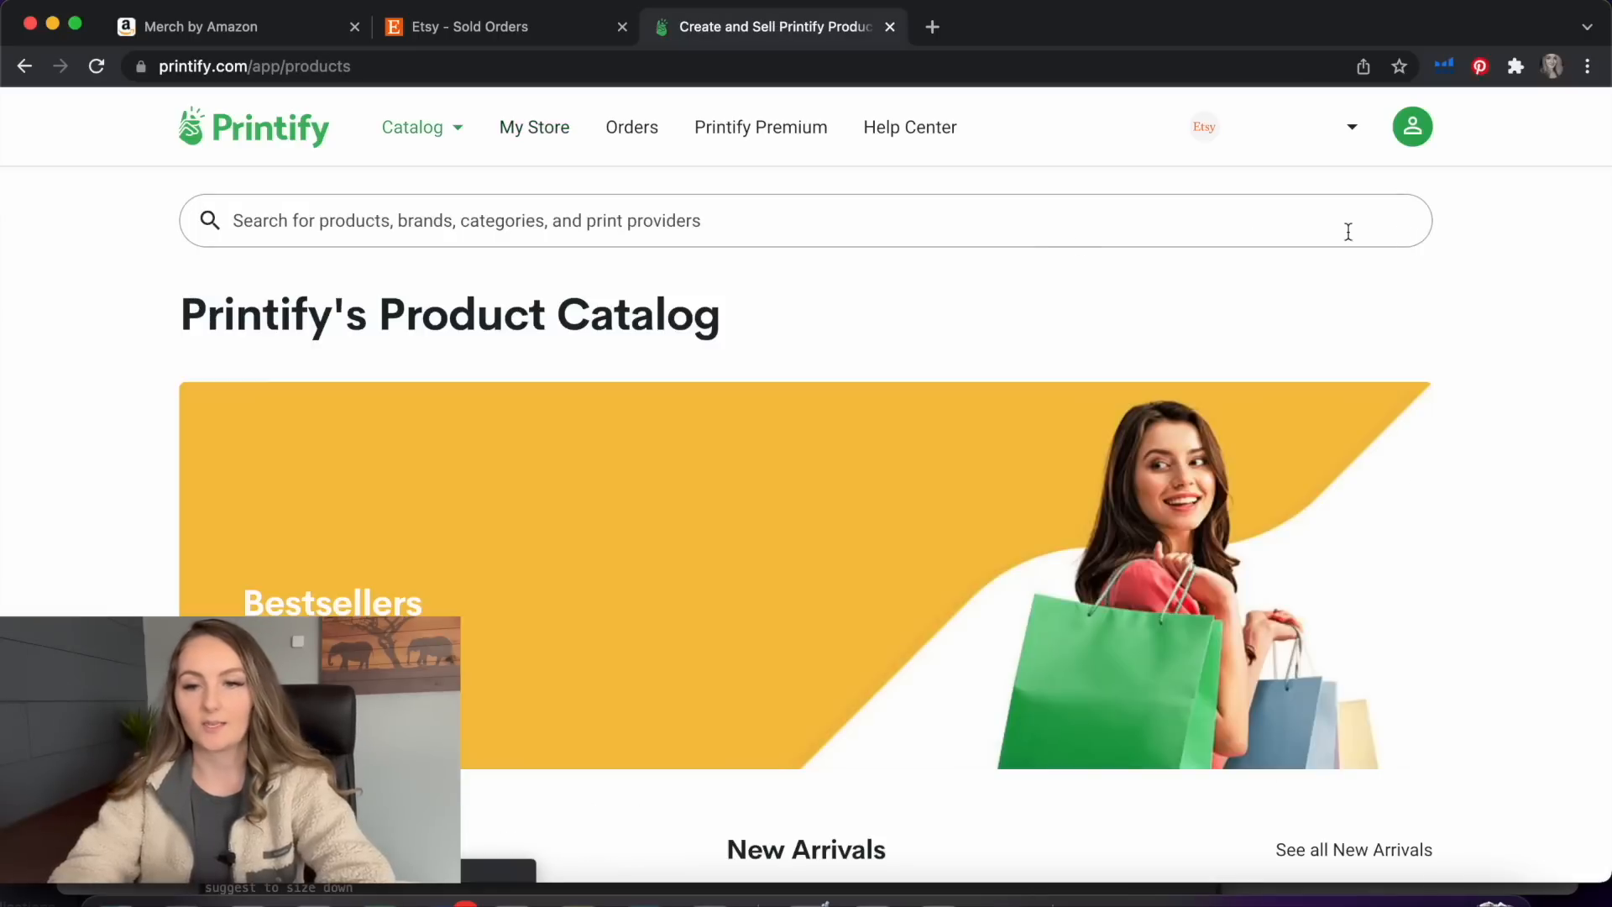
{"action": "left_click", "coordinate": [1055, 222]}
{"action": "type", "text": "18000"}
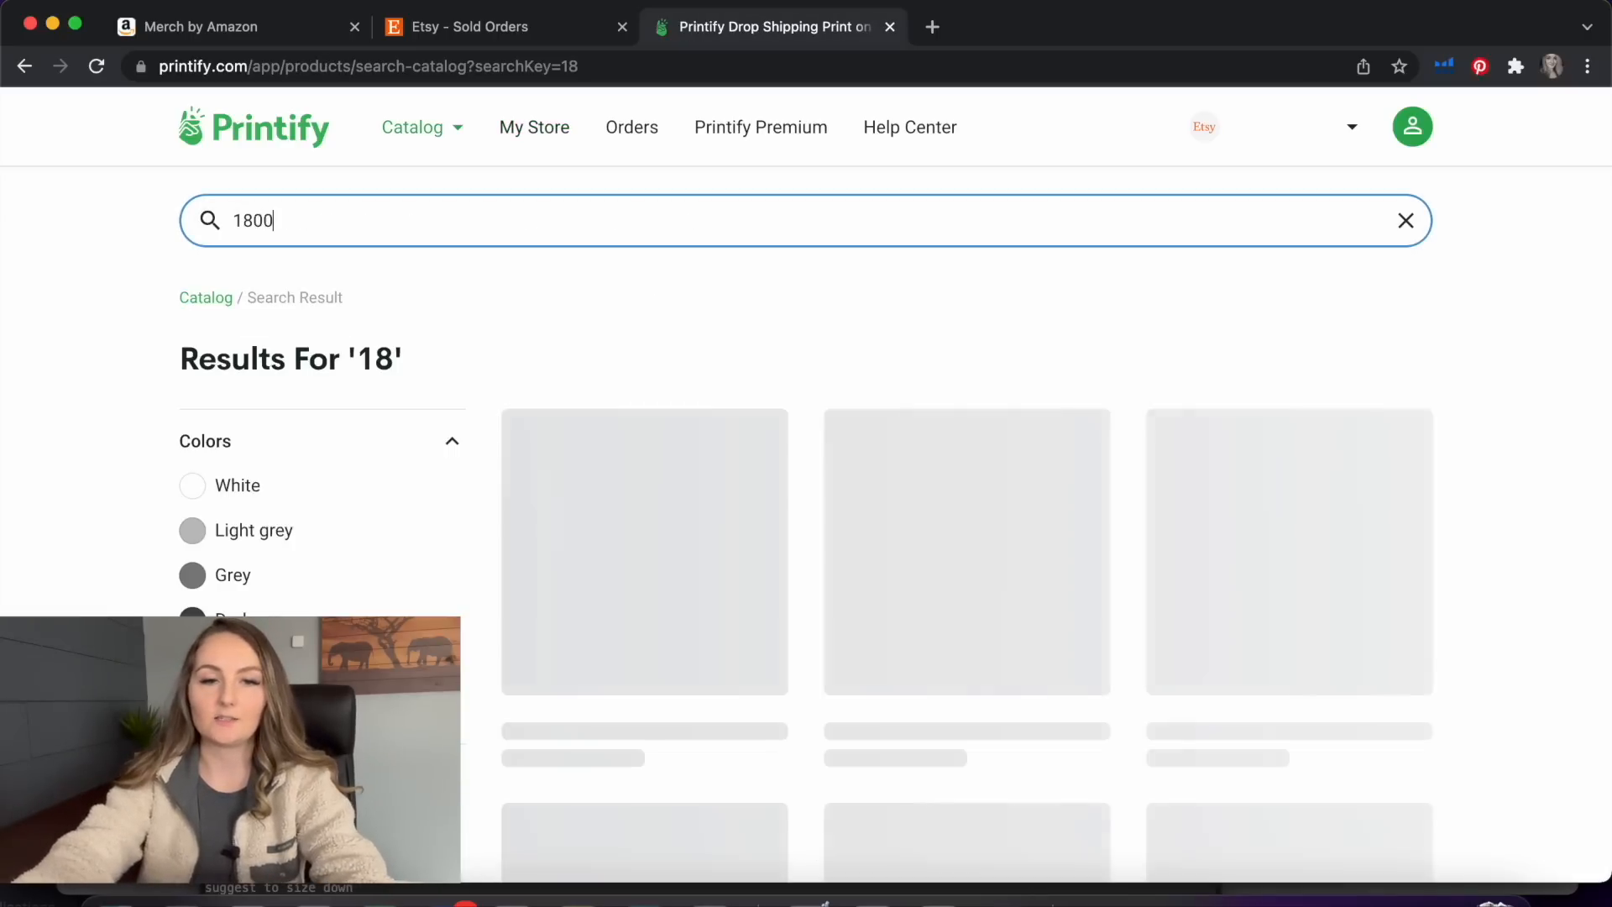
{"action": "scroll", "coordinate": [795, 382], "scroll_direction": "down", "scroll_amount": 7}
{"action": "scroll", "coordinate": [795, 382], "scroll_direction": "up", "scroll_amount": 5}
{"action": "scroll", "coordinate": [795, 386], "scroll_direction": "down", "scroll_amount": 5}
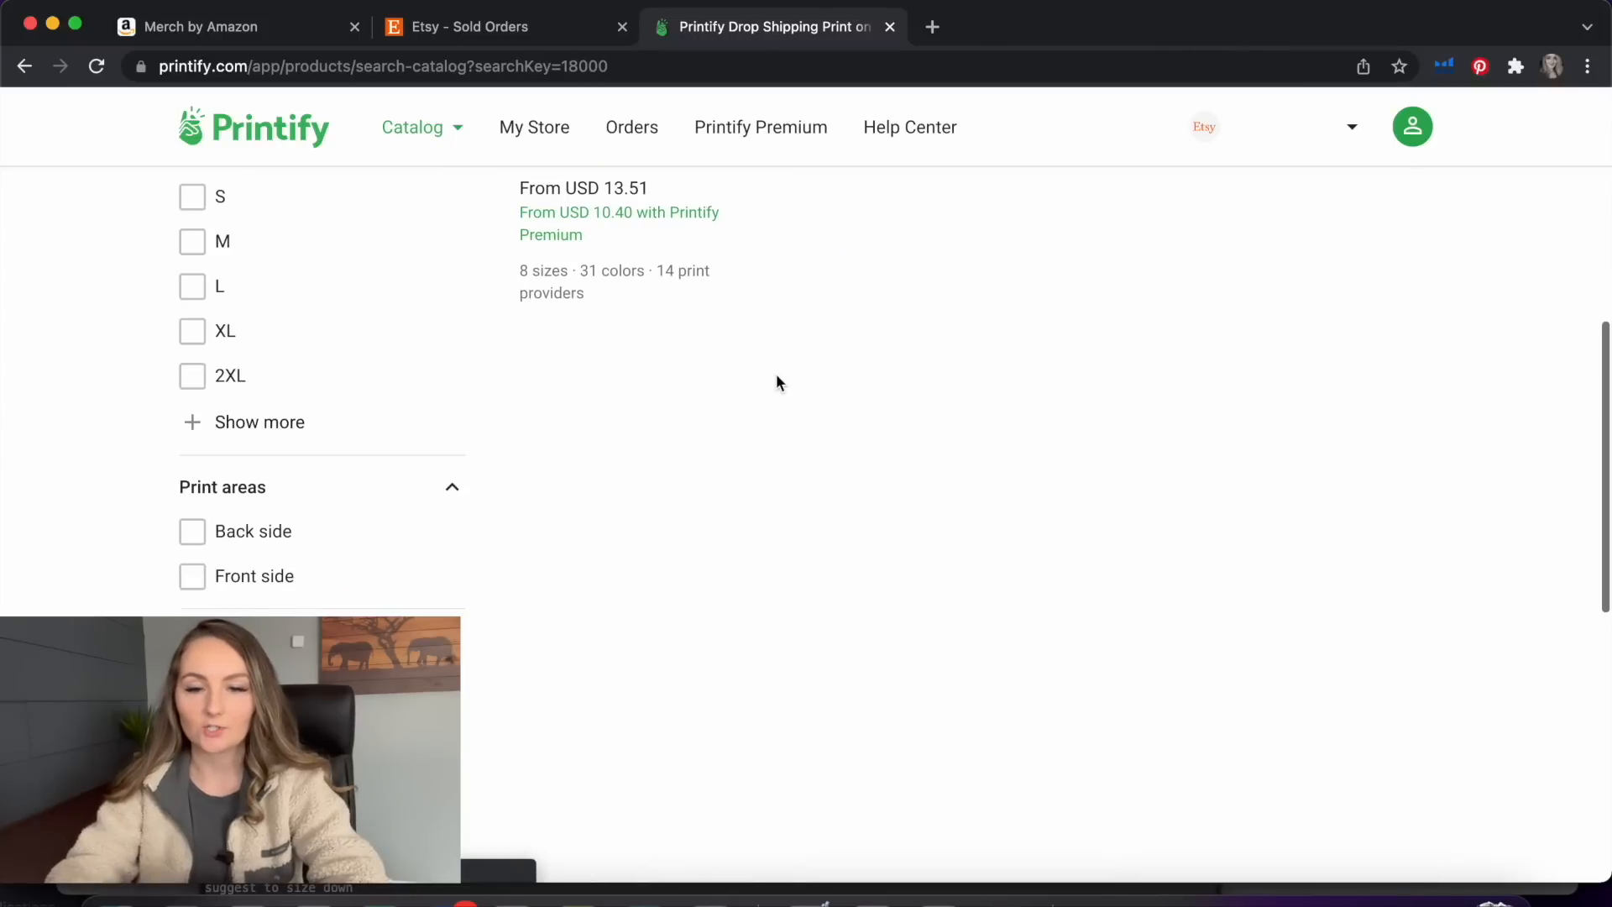
{"action": "scroll", "coordinate": [774, 377], "scroll_direction": "up", "scroll_amount": 6}
{"action": "left_click", "coordinate": [695, 554]}
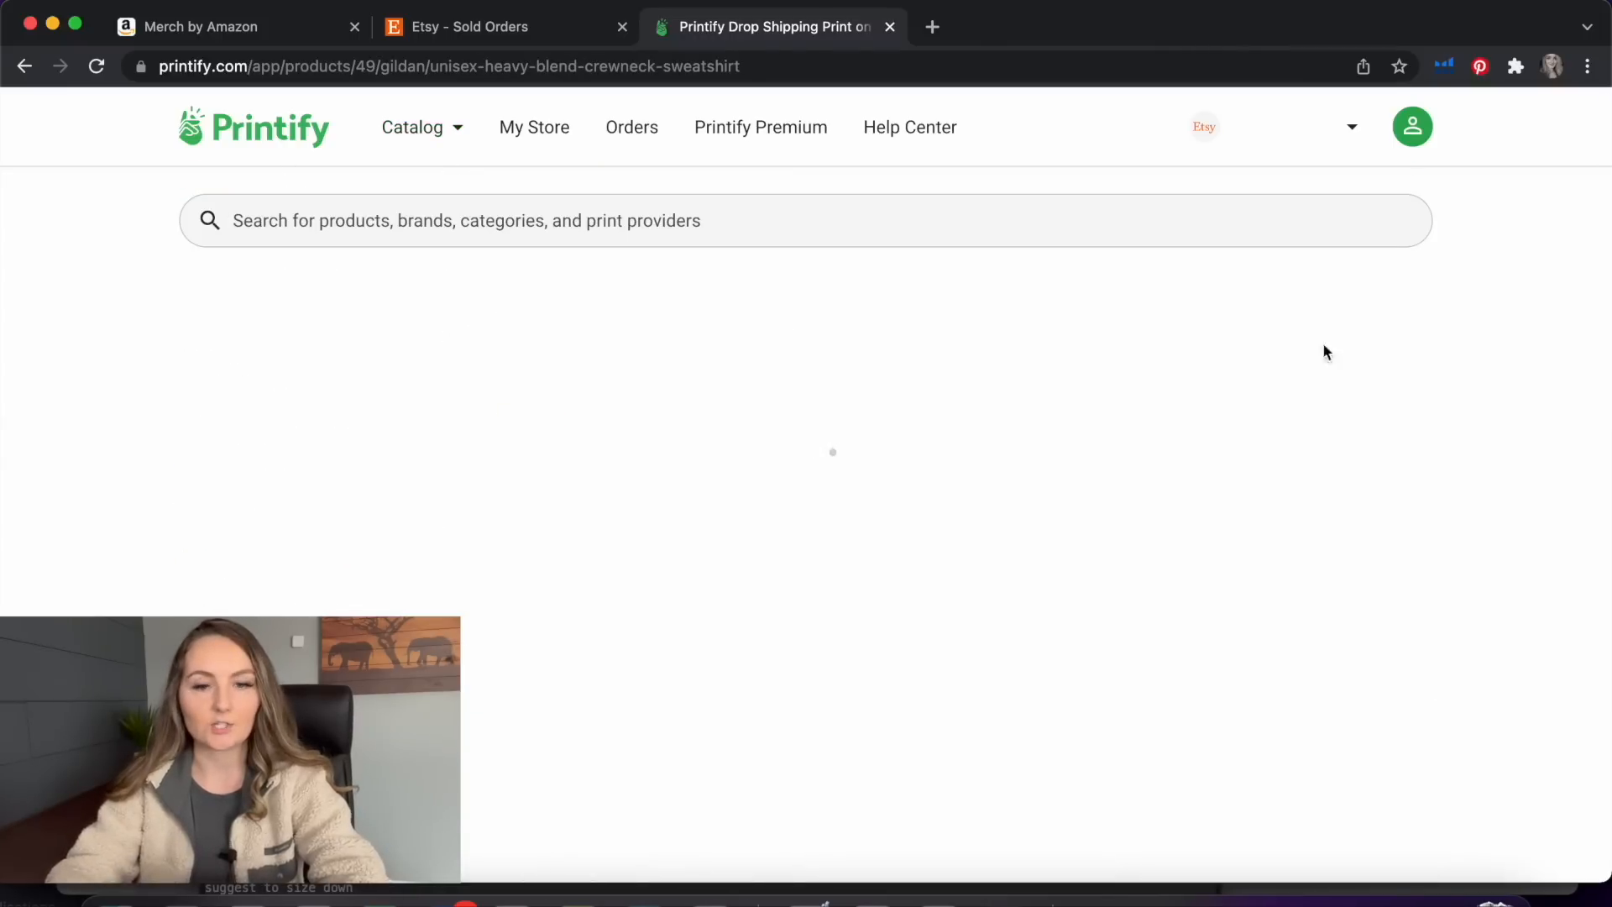
Compare the sweatshirt's print providers and start designing with Monster Digital
{"action": "scroll", "coordinate": [1355, 391], "scroll_direction": "down", "scroll_amount": 6}
{"action": "scroll", "coordinate": [1356, 388], "scroll_direction": "down", "scroll_amount": 5}
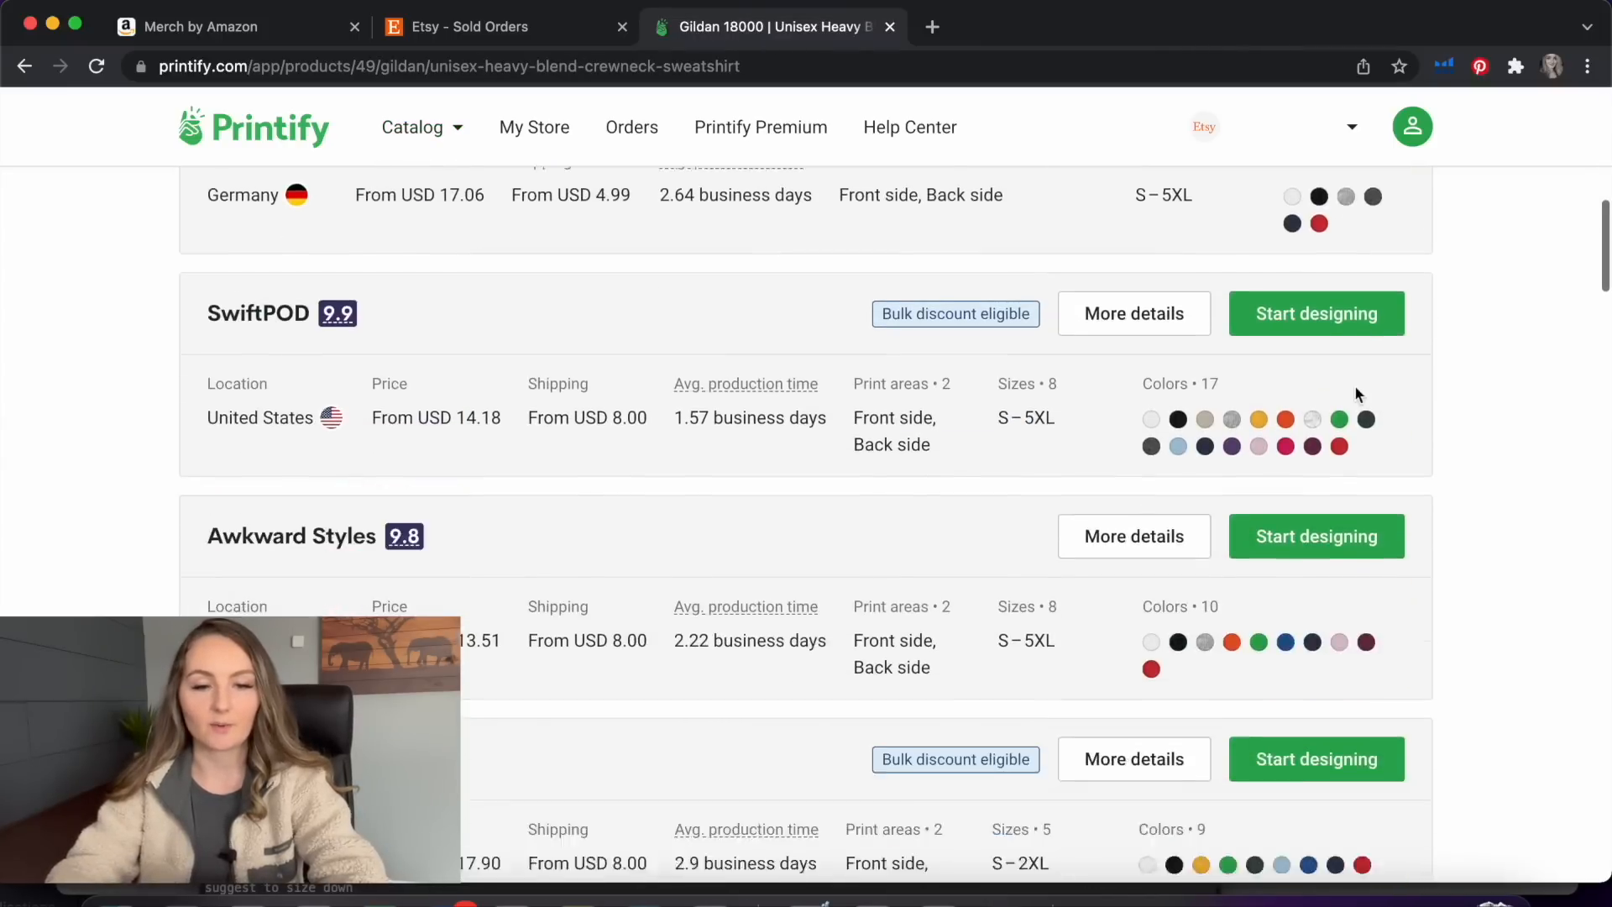
{"action": "scroll", "coordinate": [1488, 471], "scroll_direction": "down", "scroll_amount": 5}
{"action": "scroll", "coordinate": [1488, 473], "scroll_direction": "down", "scroll_amount": 10}
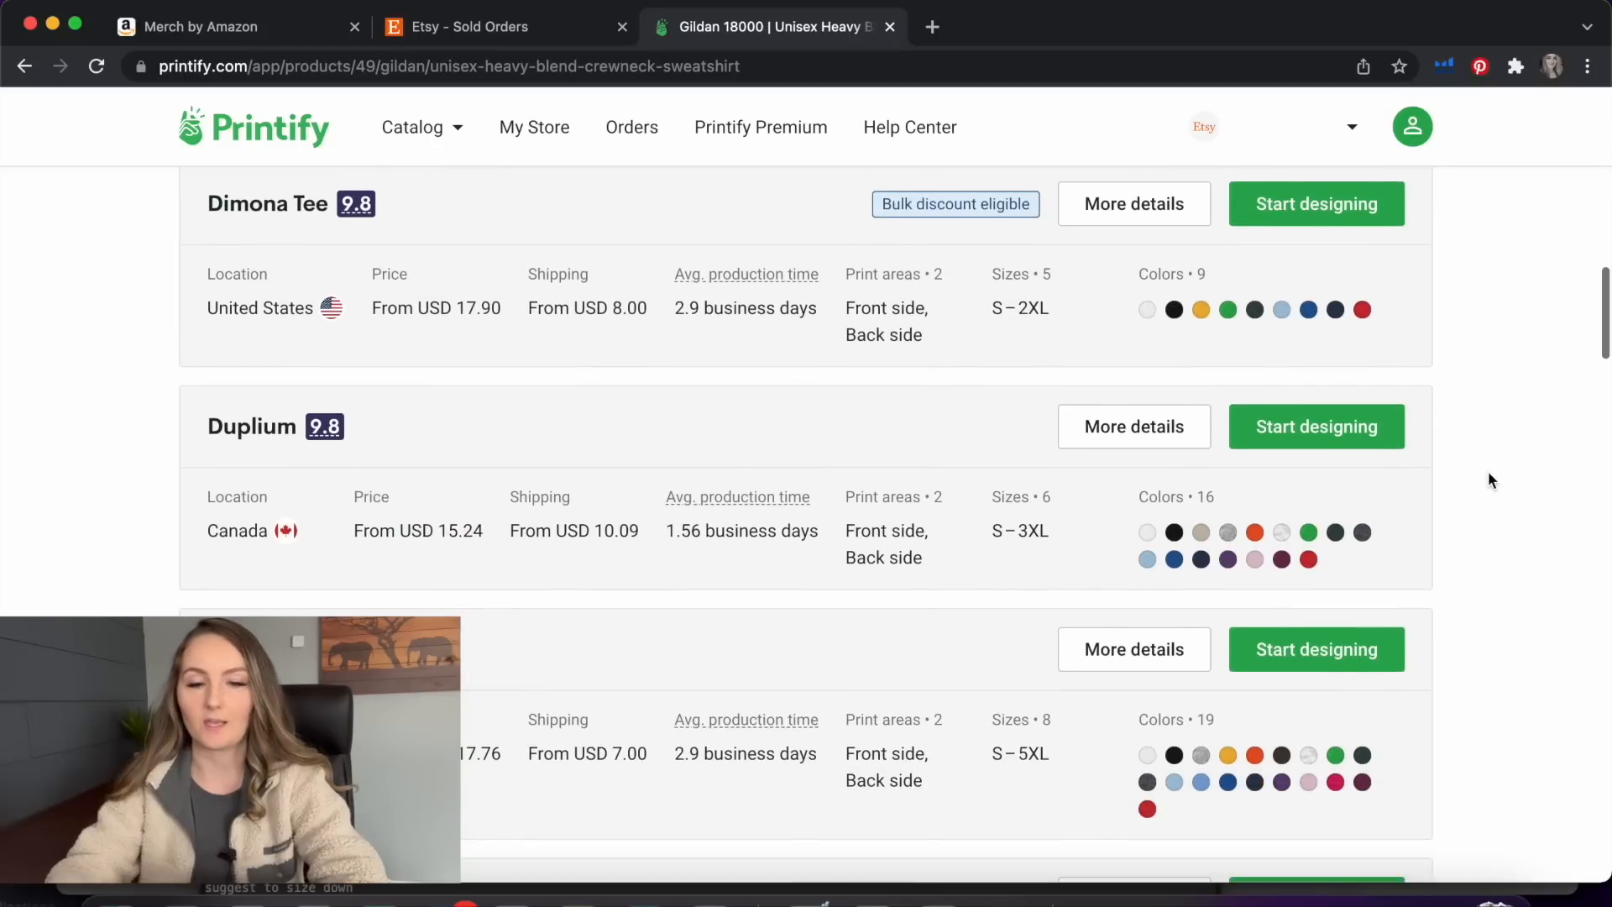
{"action": "scroll", "coordinate": [1489, 473], "scroll_direction": "down", "scroll_amount": 5}
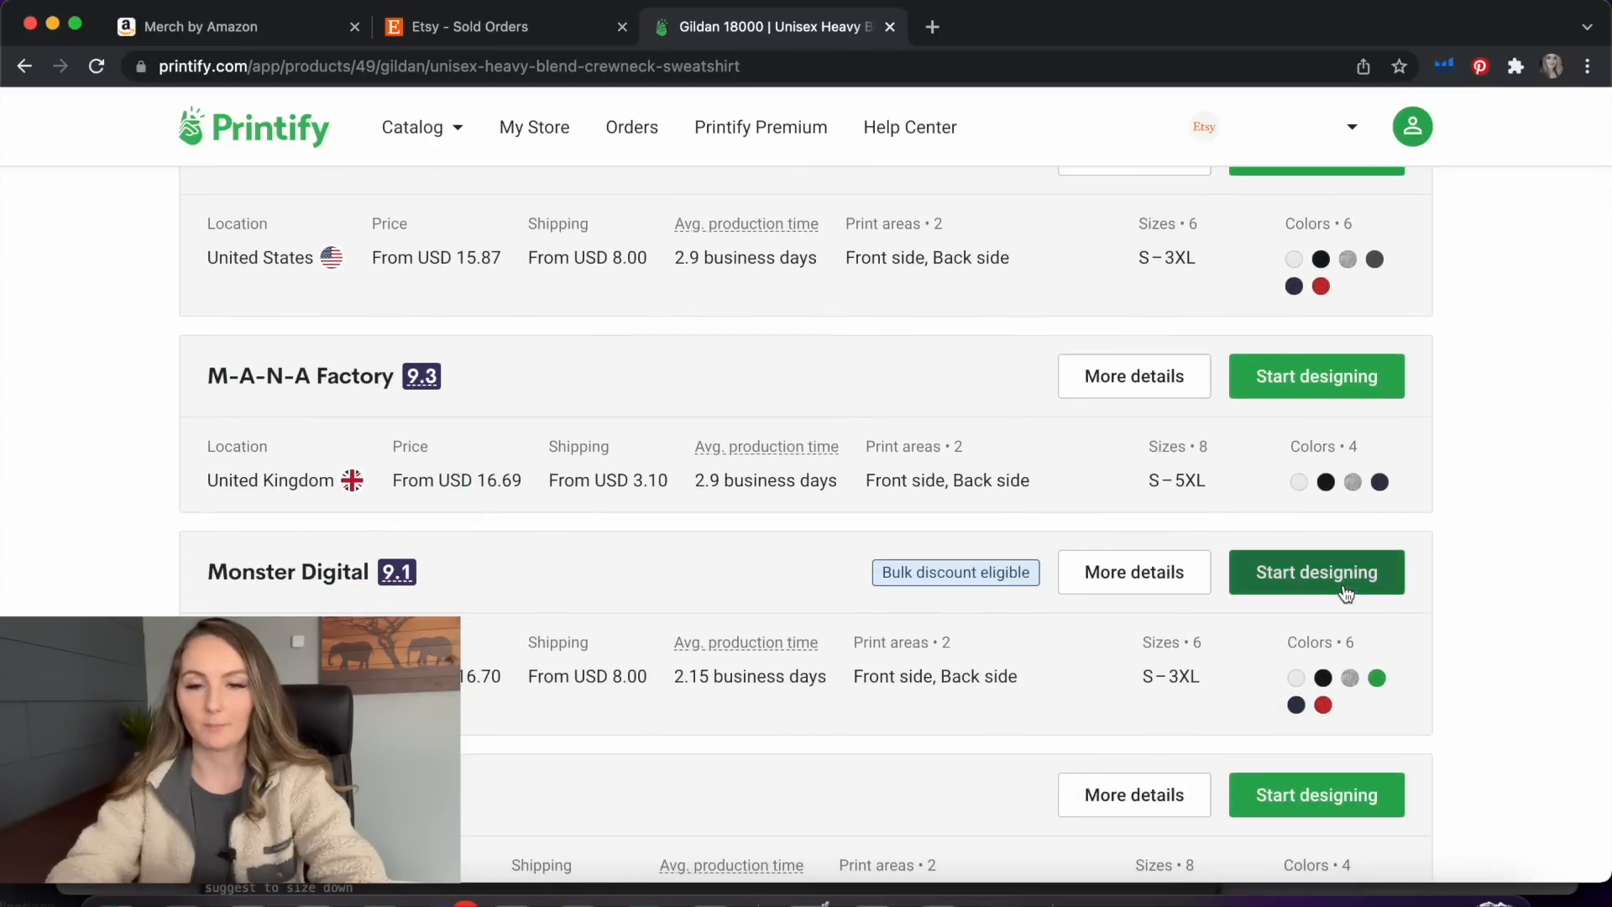
{"action": "left_click", "coordinate": [1344, 583]}
Add 1.png from the design library to the sweatshirt front and raise it to a top position of about -9%
{"action": "left_click", "coordinate": [1353, 544]}
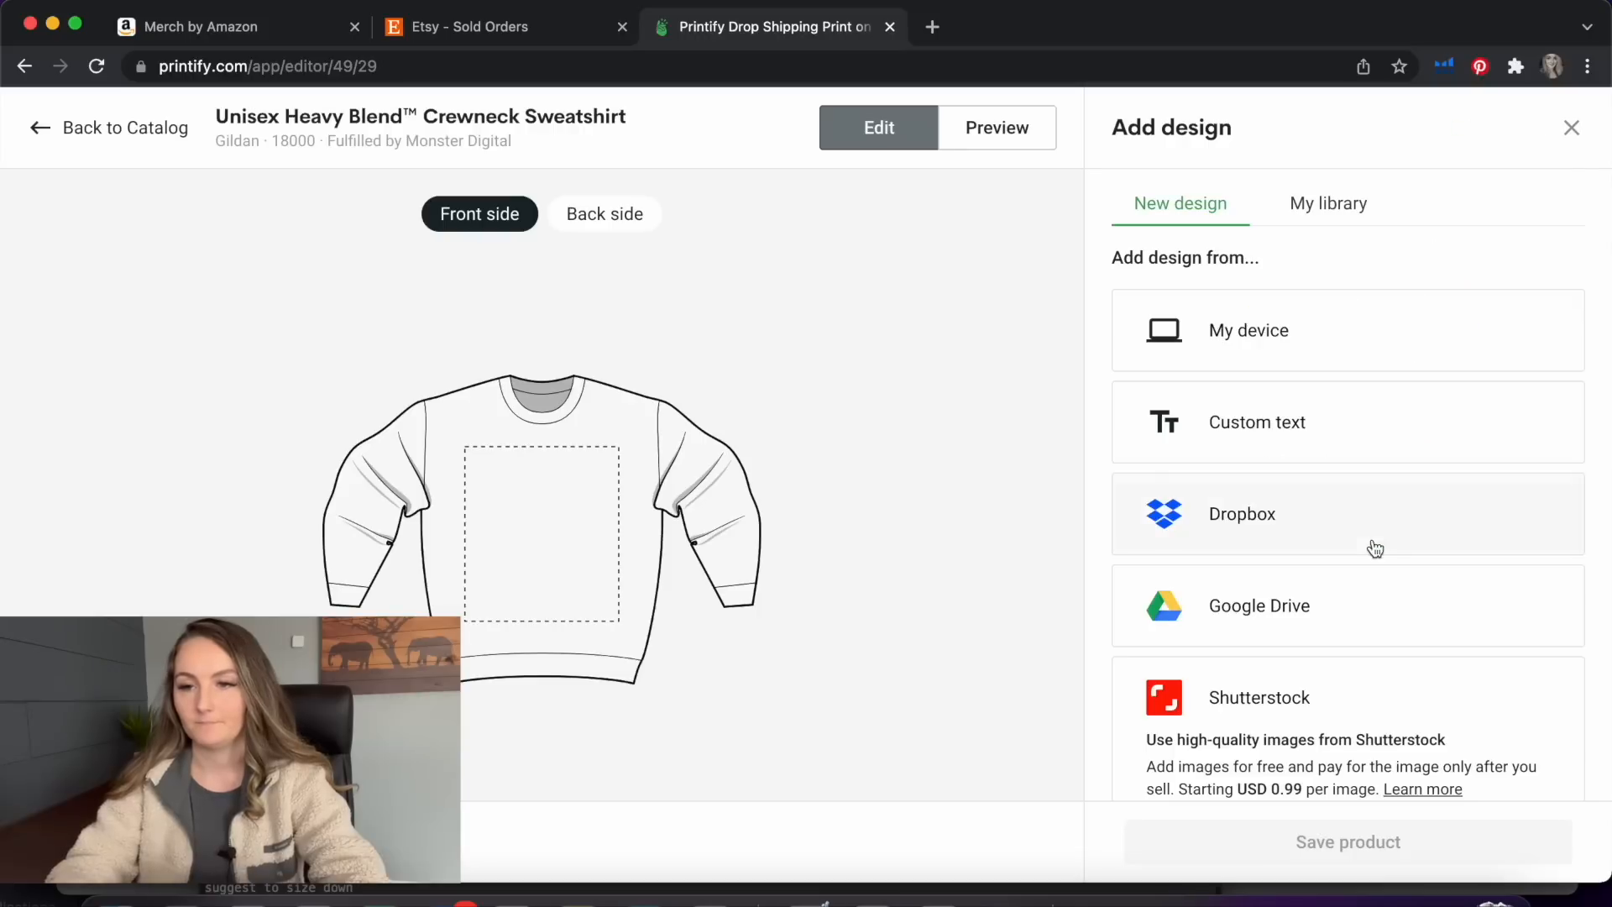
{"action": "left_click", "coordinate": [1314, 210]}
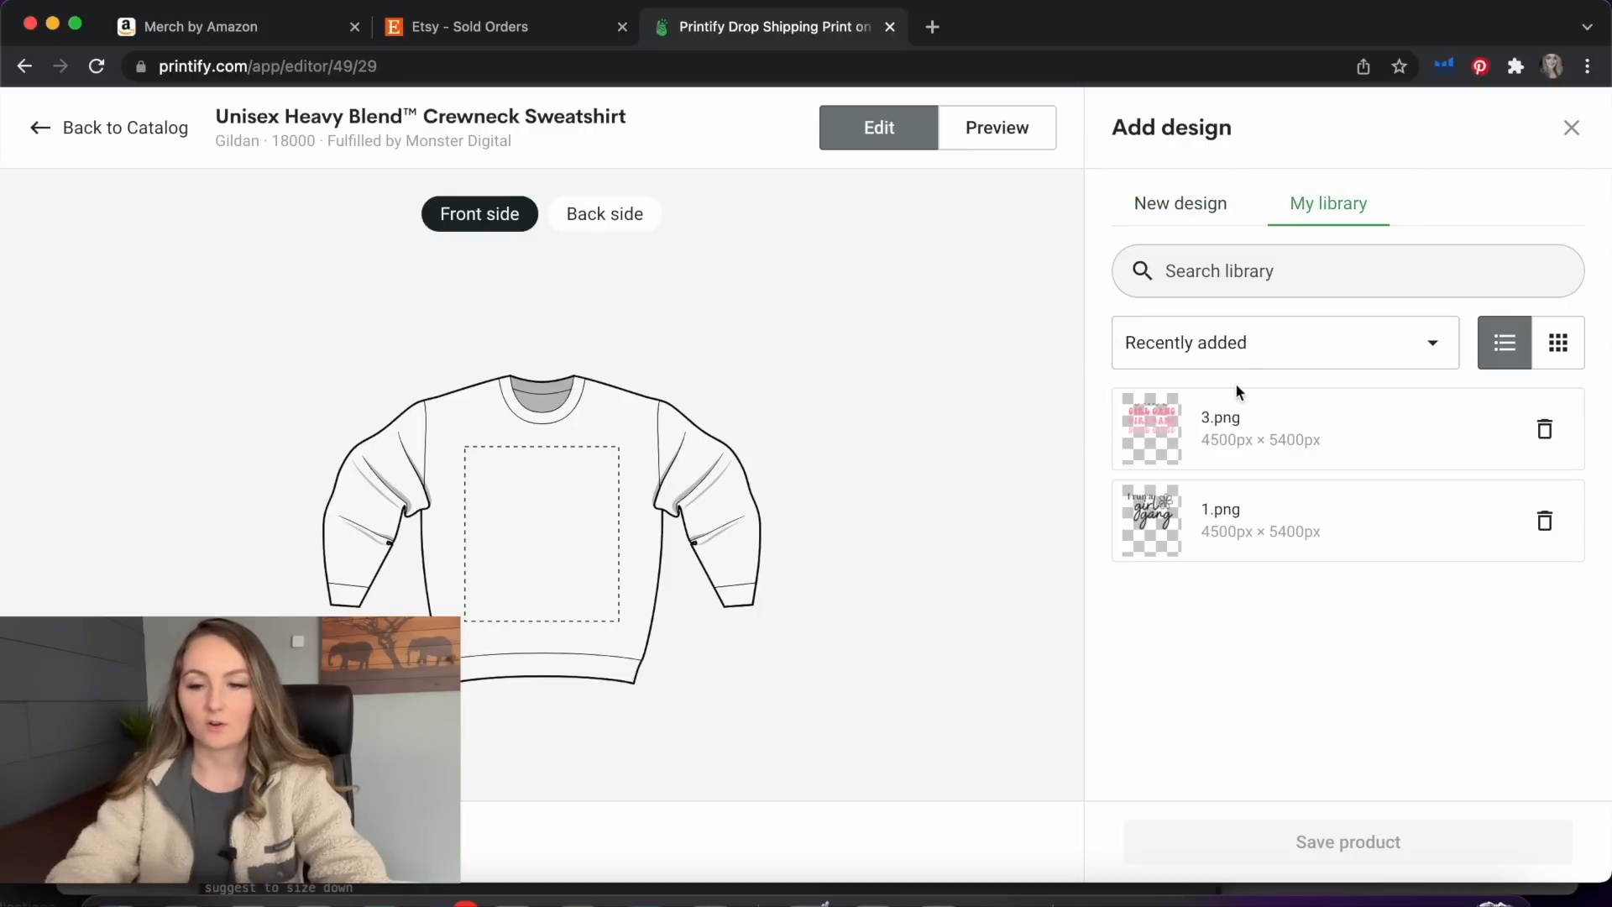
{"action": "left_click", "coordinate": [1150, 527]}
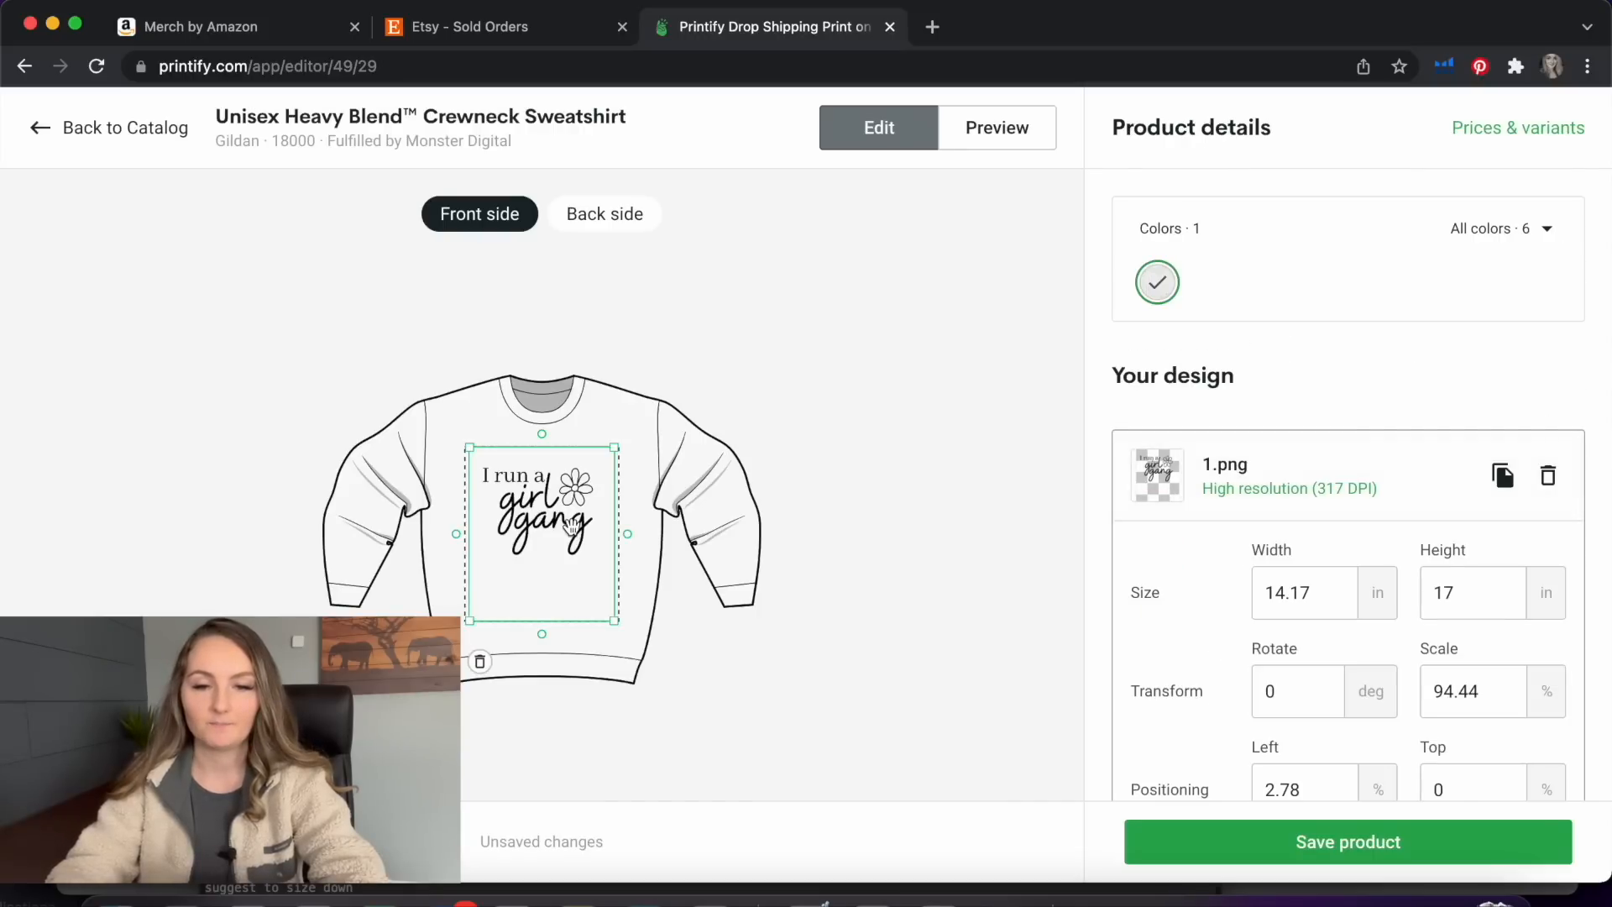
{"action": "left_click_drag", "start_coordinate": [569, 525], "coordinate": [569, 510]}
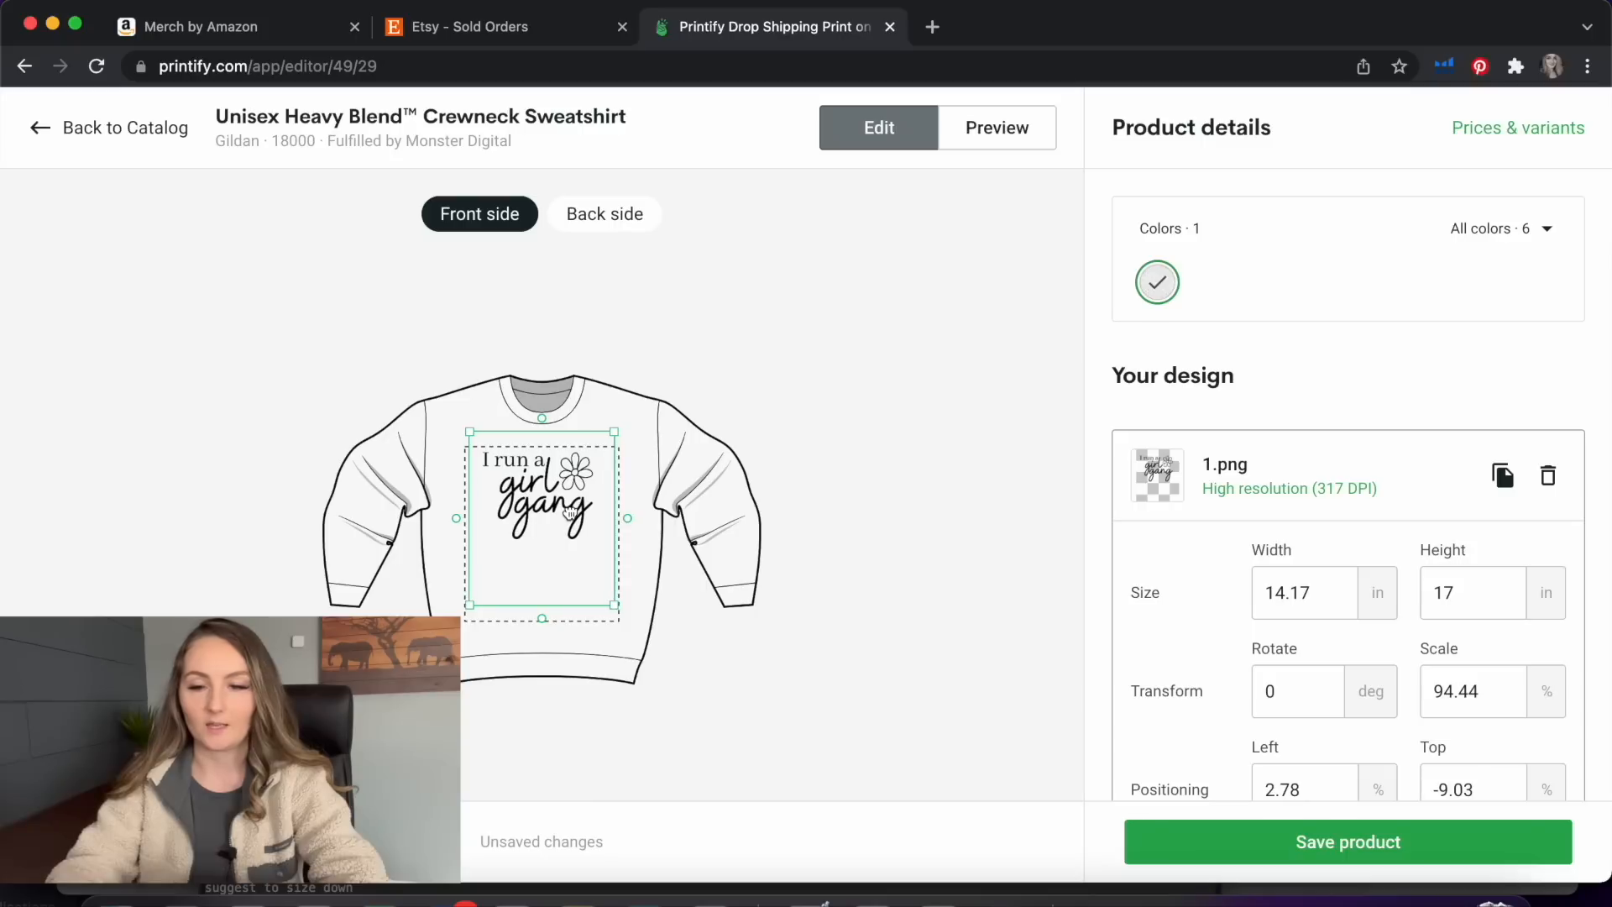
{"action": "scroll", "coordinate": [1222, 519], "scroll_direction": "down", "scroll_amount": 3}
{"action": "left_click", "coordinate": [938, 458]}
Add black as a second sweatshirt color and compare the design on the white and black versions
{"action": "scroll", "coordinate": [1343, 353], "scroll_direction": "up", "scroll_amount": 3}
{"action": "left_click", "coordinate": [1542, 228]}
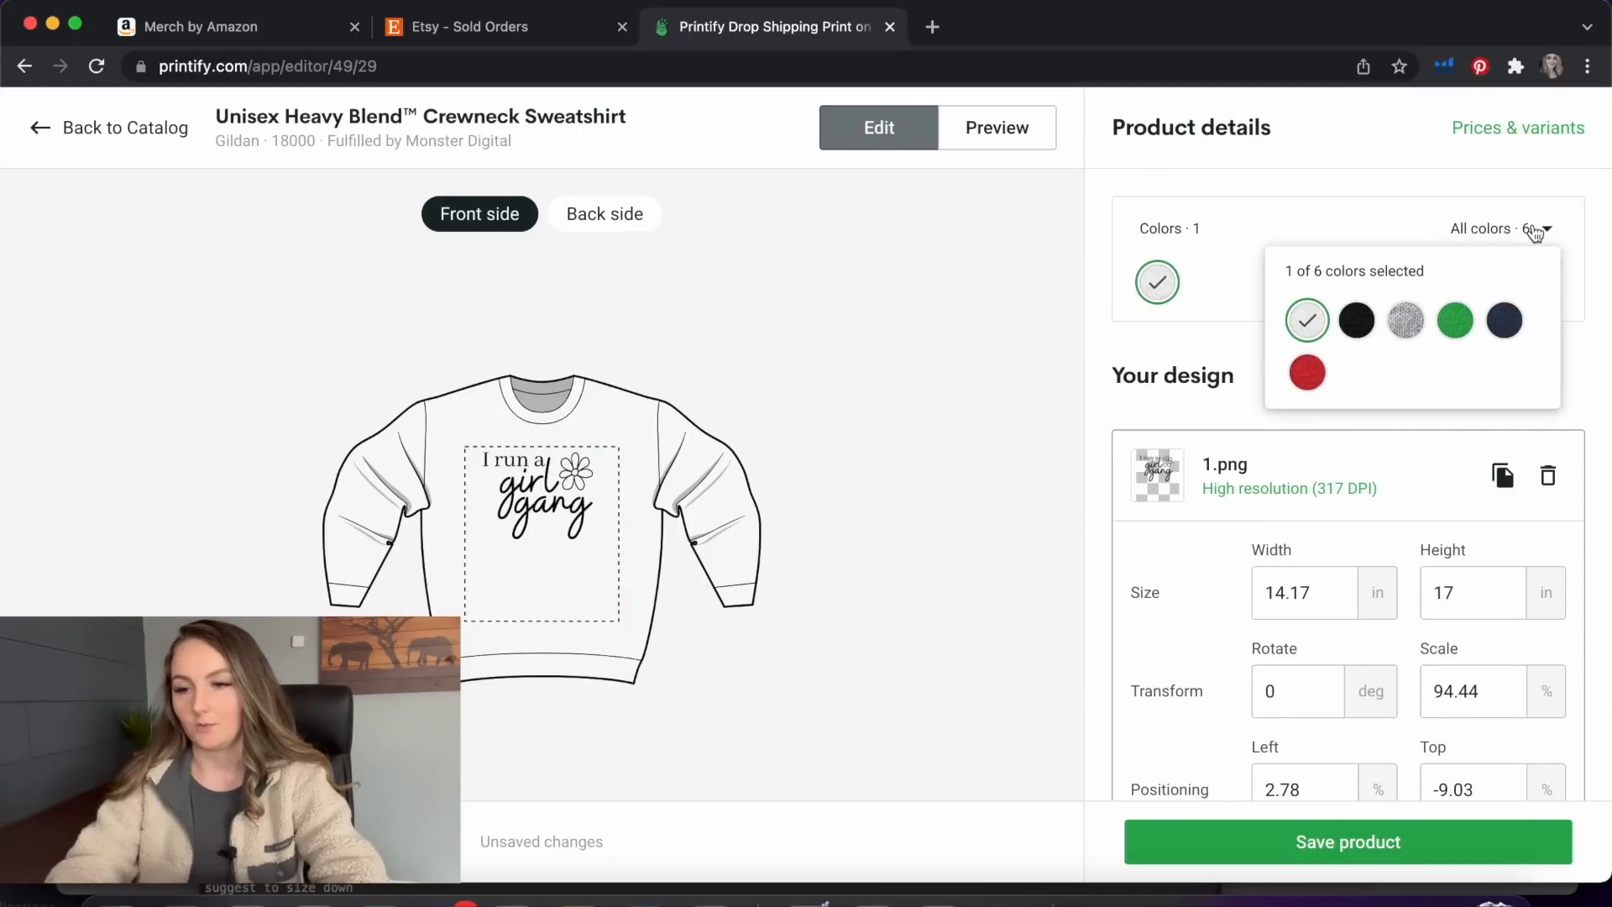
{"action": "left_click", "coordinate": [1362, 324]}
{"action": "left_click", "coordinate": [1012, 384]}
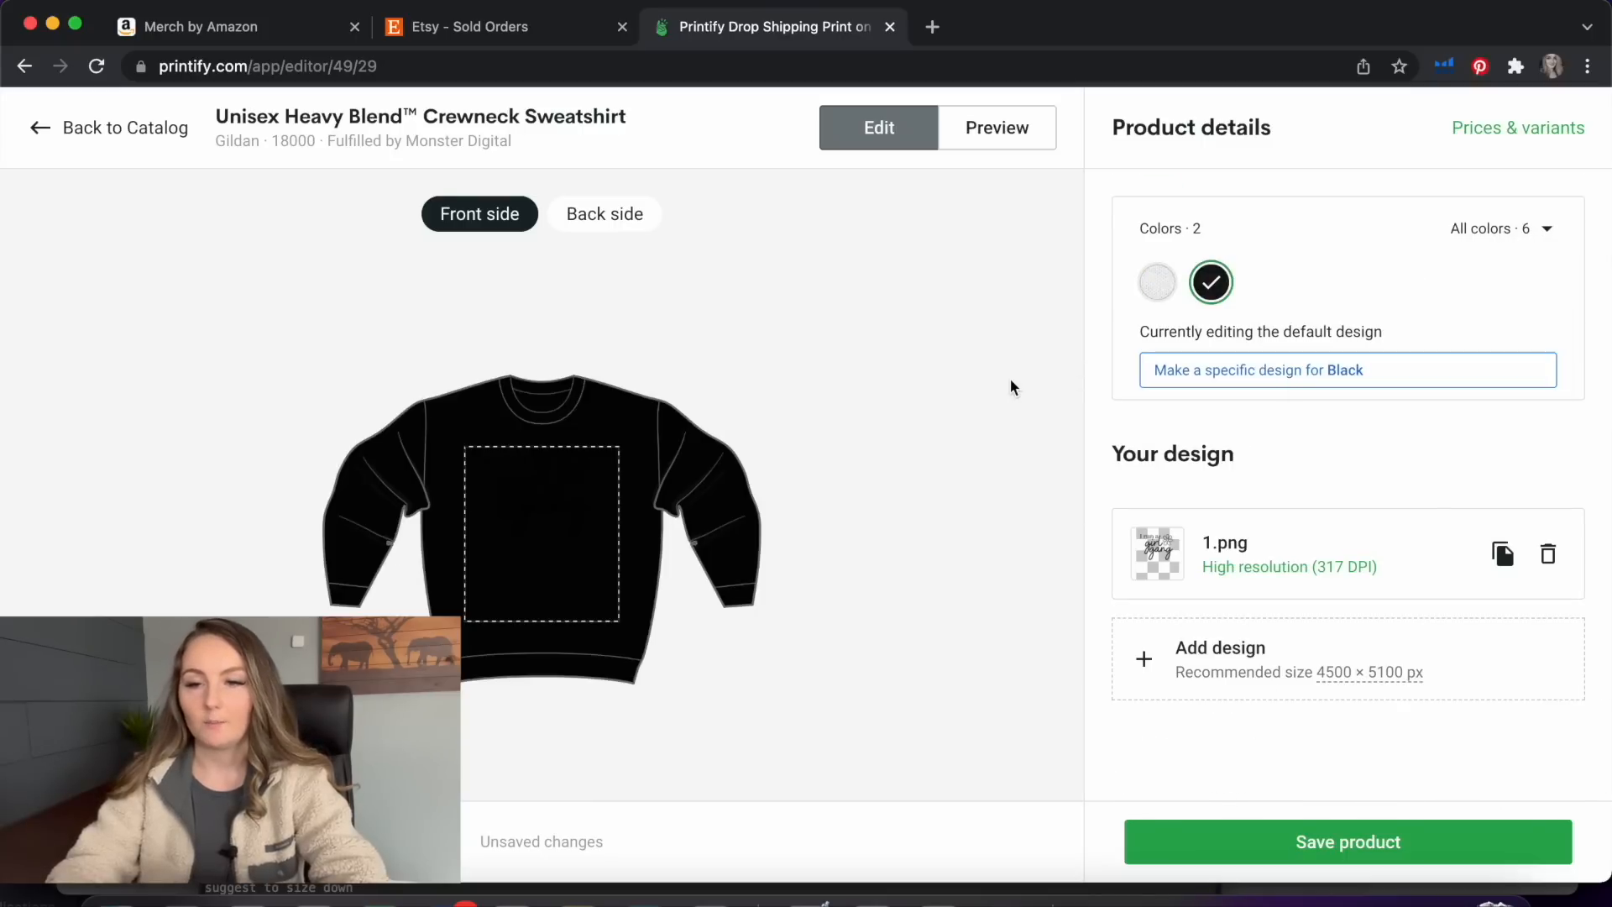
{"action": "left_click", "coordinate": [1158, 285]}
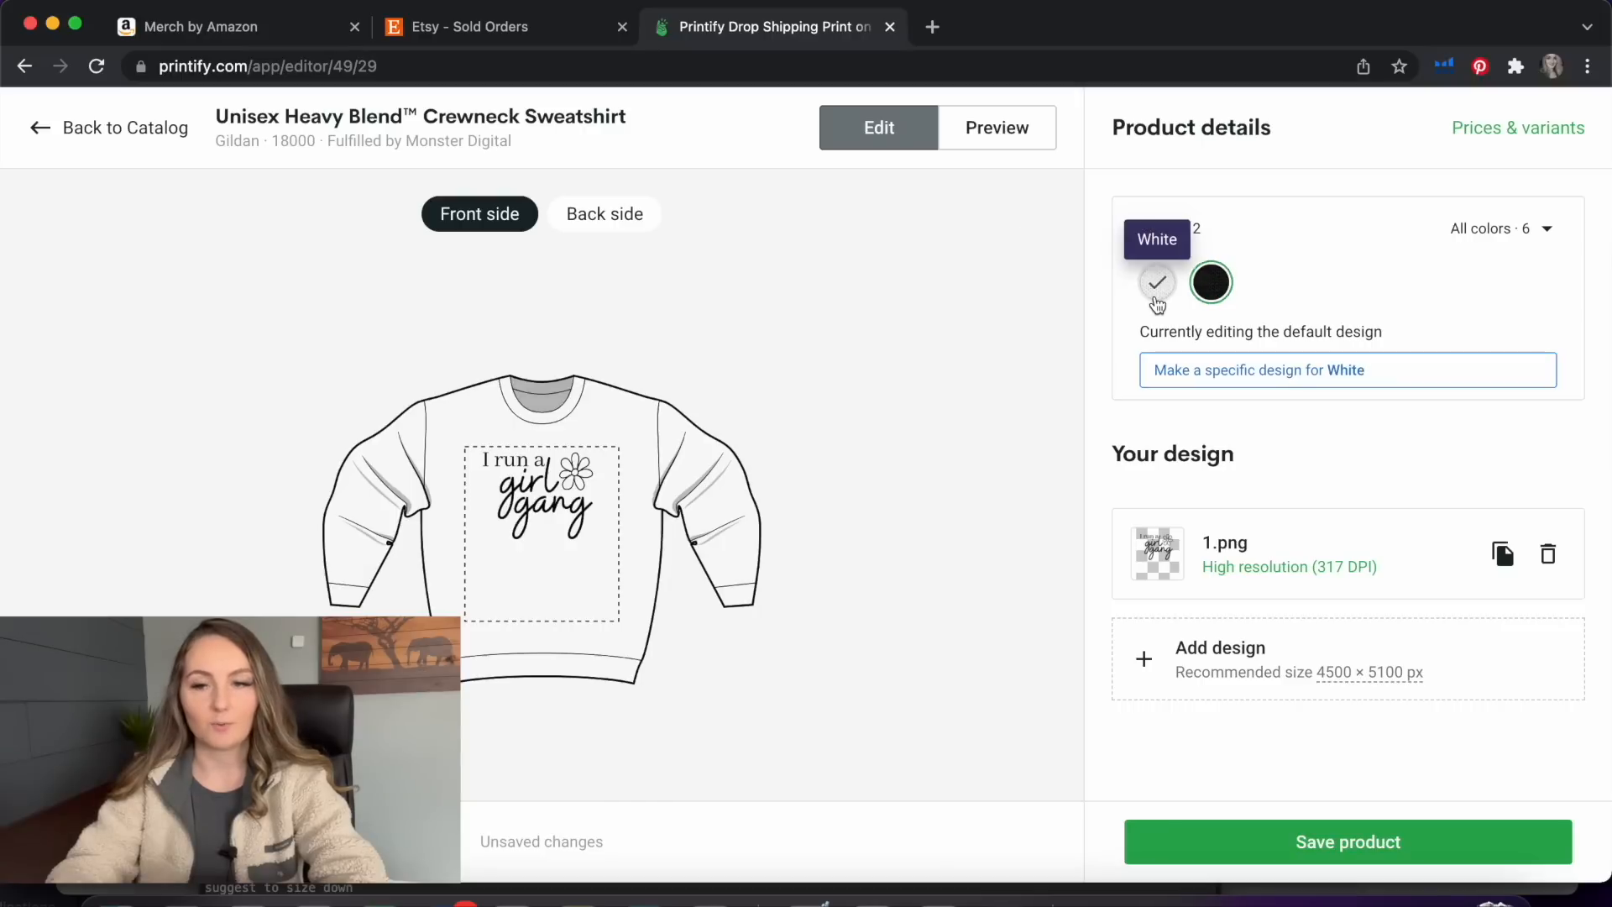
{"action": "left_click", "coordinate": [1211, 284]}
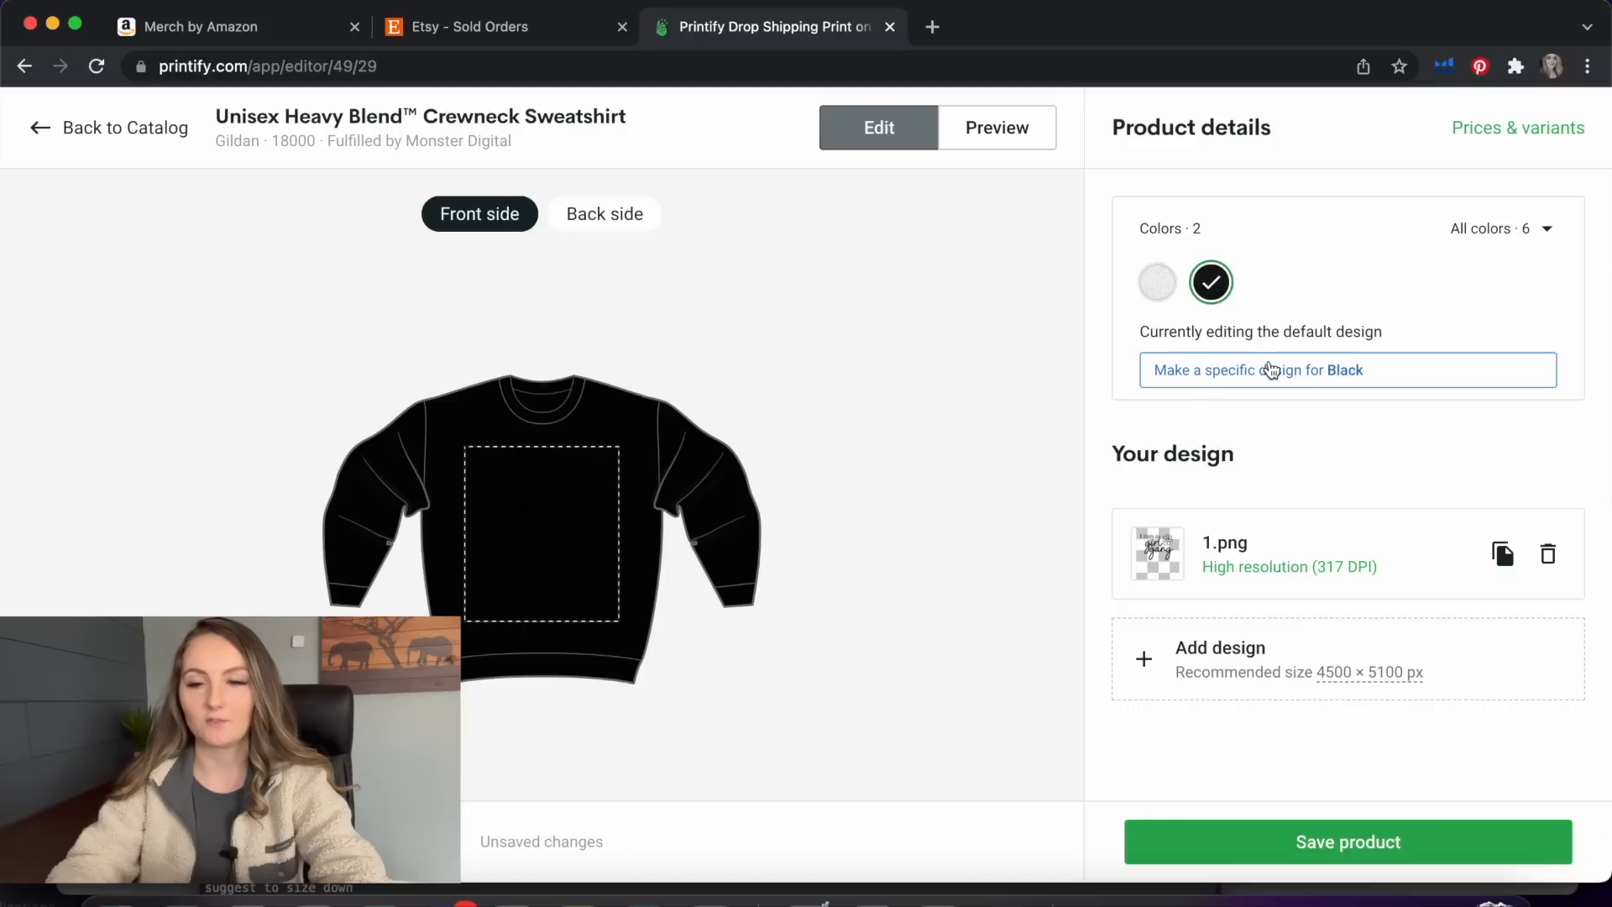
Make a specific design for the black sweatshirt, dismiss the survey, and remove 1.png from that variant
{"action": "left_click", "coordinate": [1348, 372]}
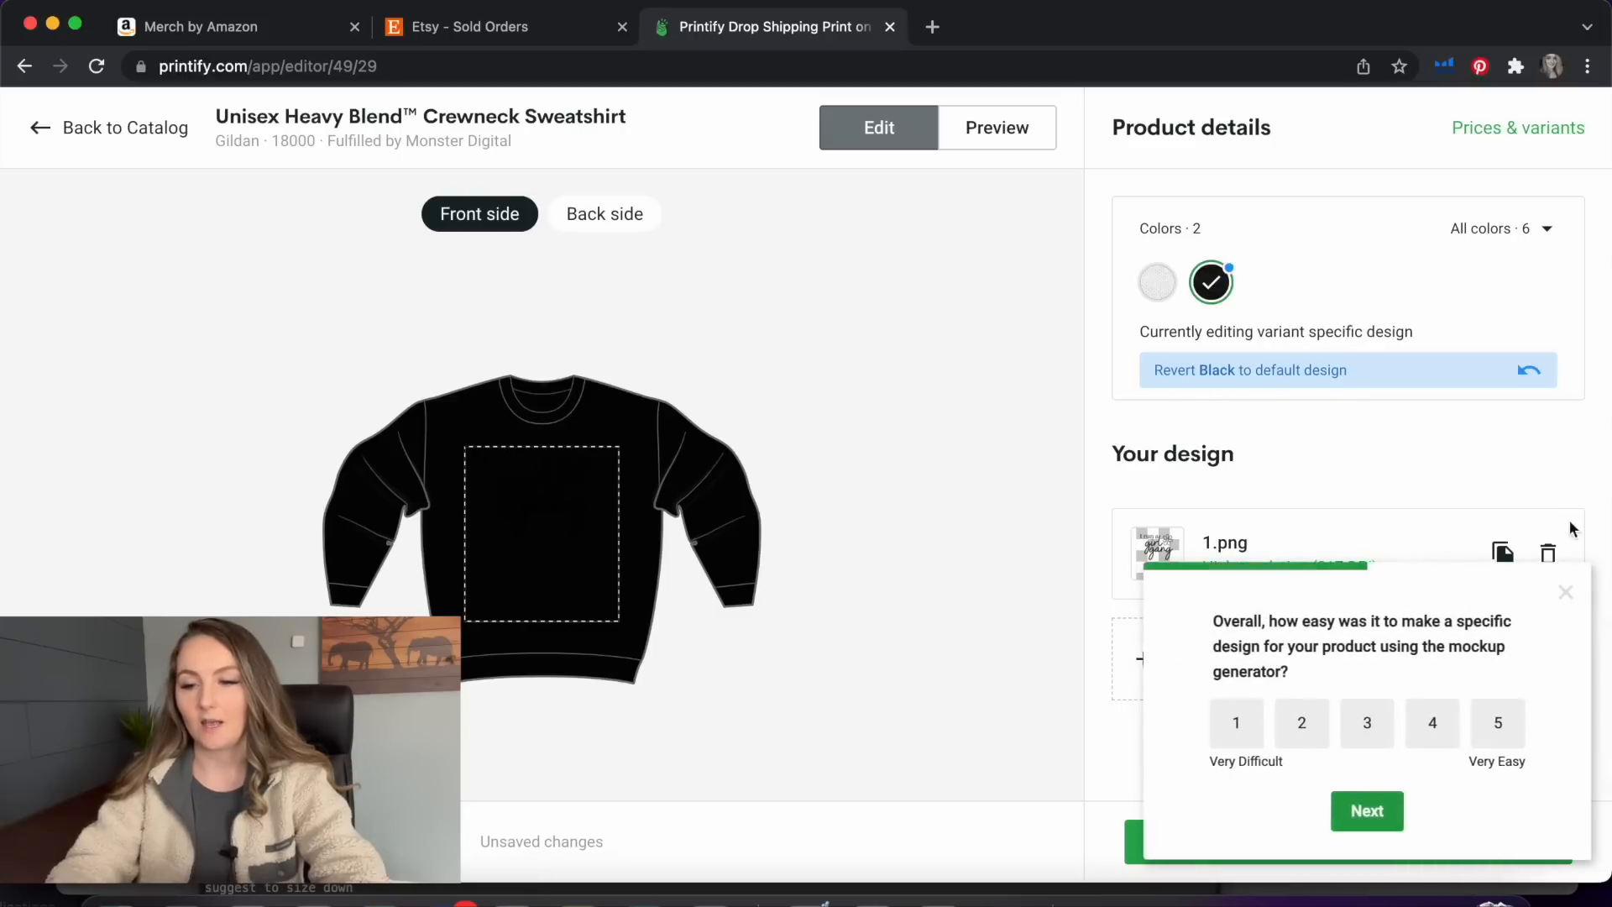
{"action": "left_click", "coordinate": [1567, 591]}
{"action": "left_click", "coordinate": [1548, 552]}
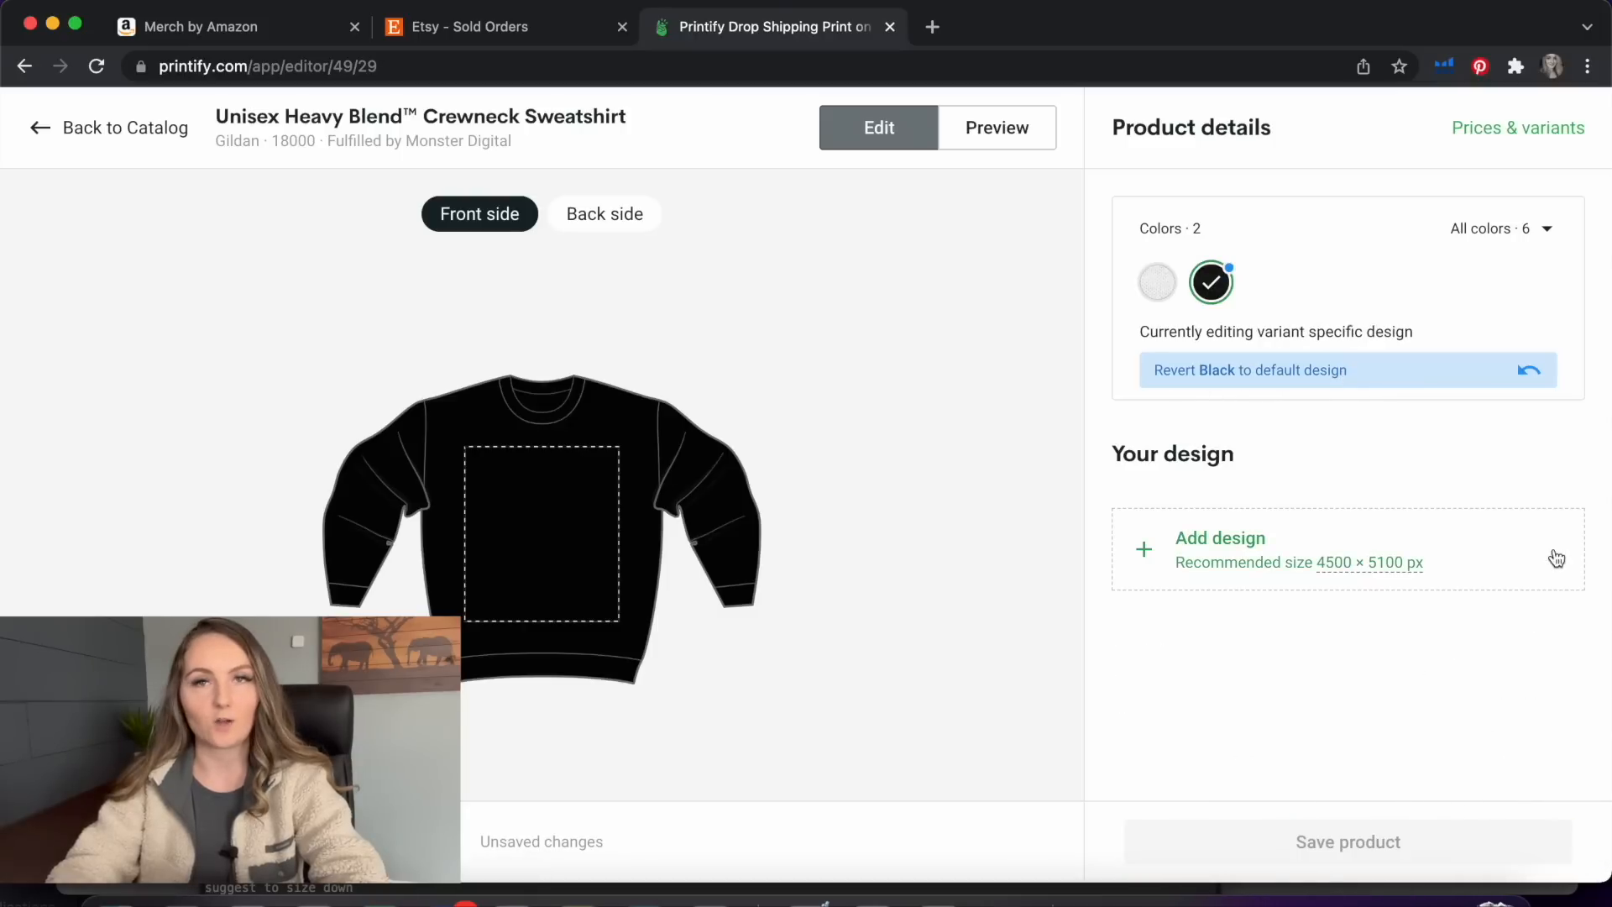
Add I run a.png to the front of the black sweatshirt, raise it slightly, and preview the product
{"action": "left_click", "coordinate": [1344, 565]}
{"action": "left_click_drag", "start_coordinate": [599, 524], "coordinate": [599, 509]}
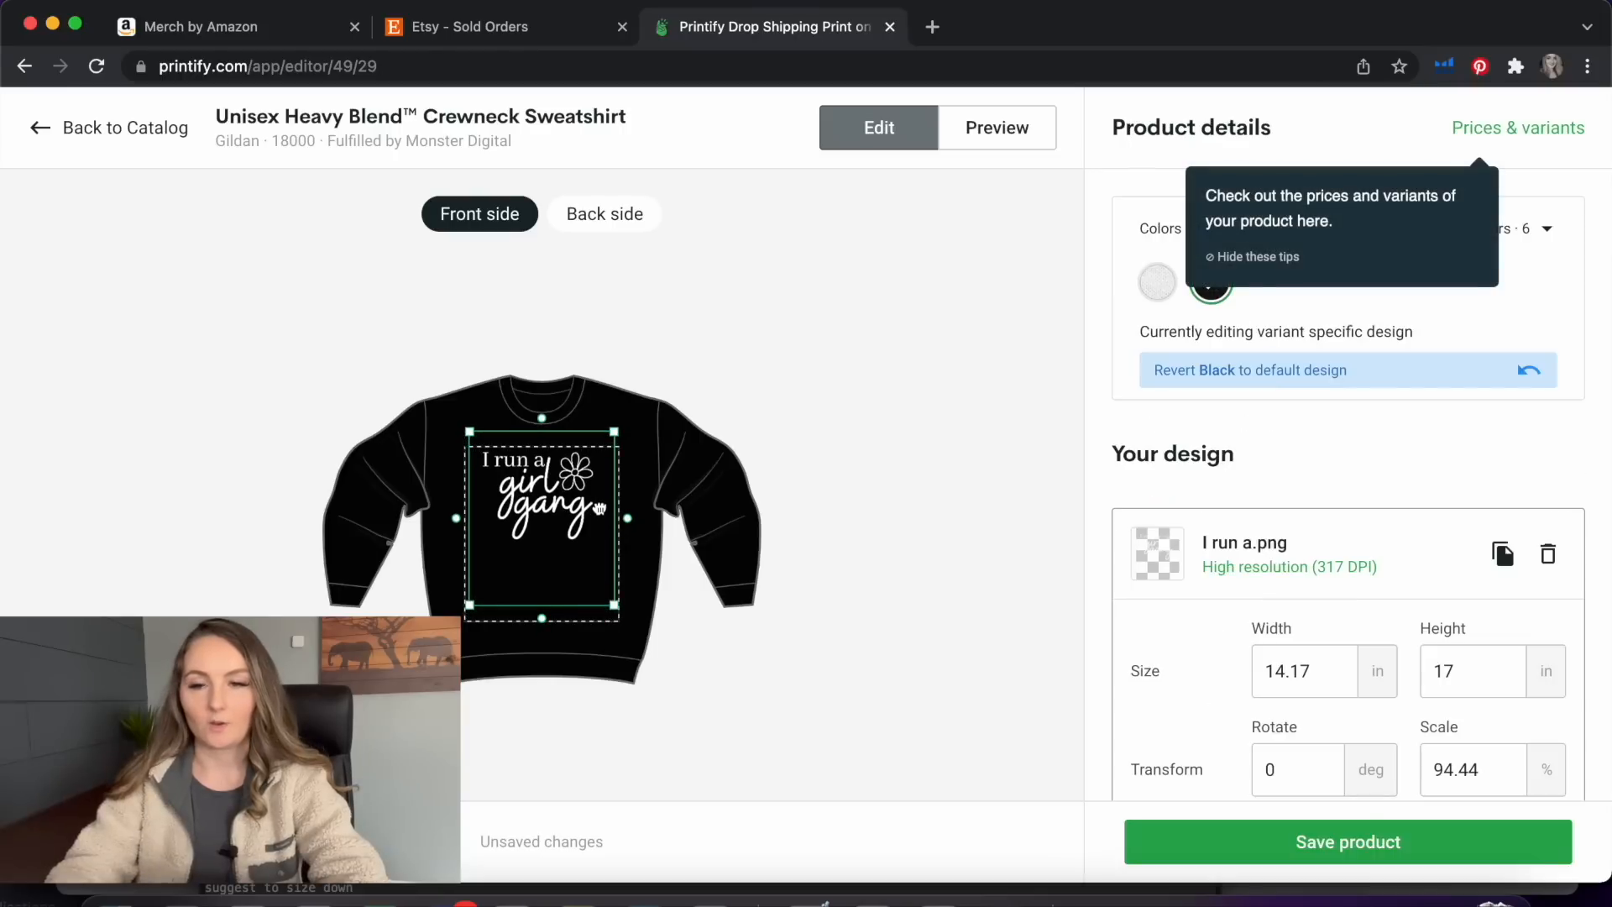
{"action": "left_click", "coordinate": [1037, 129]}
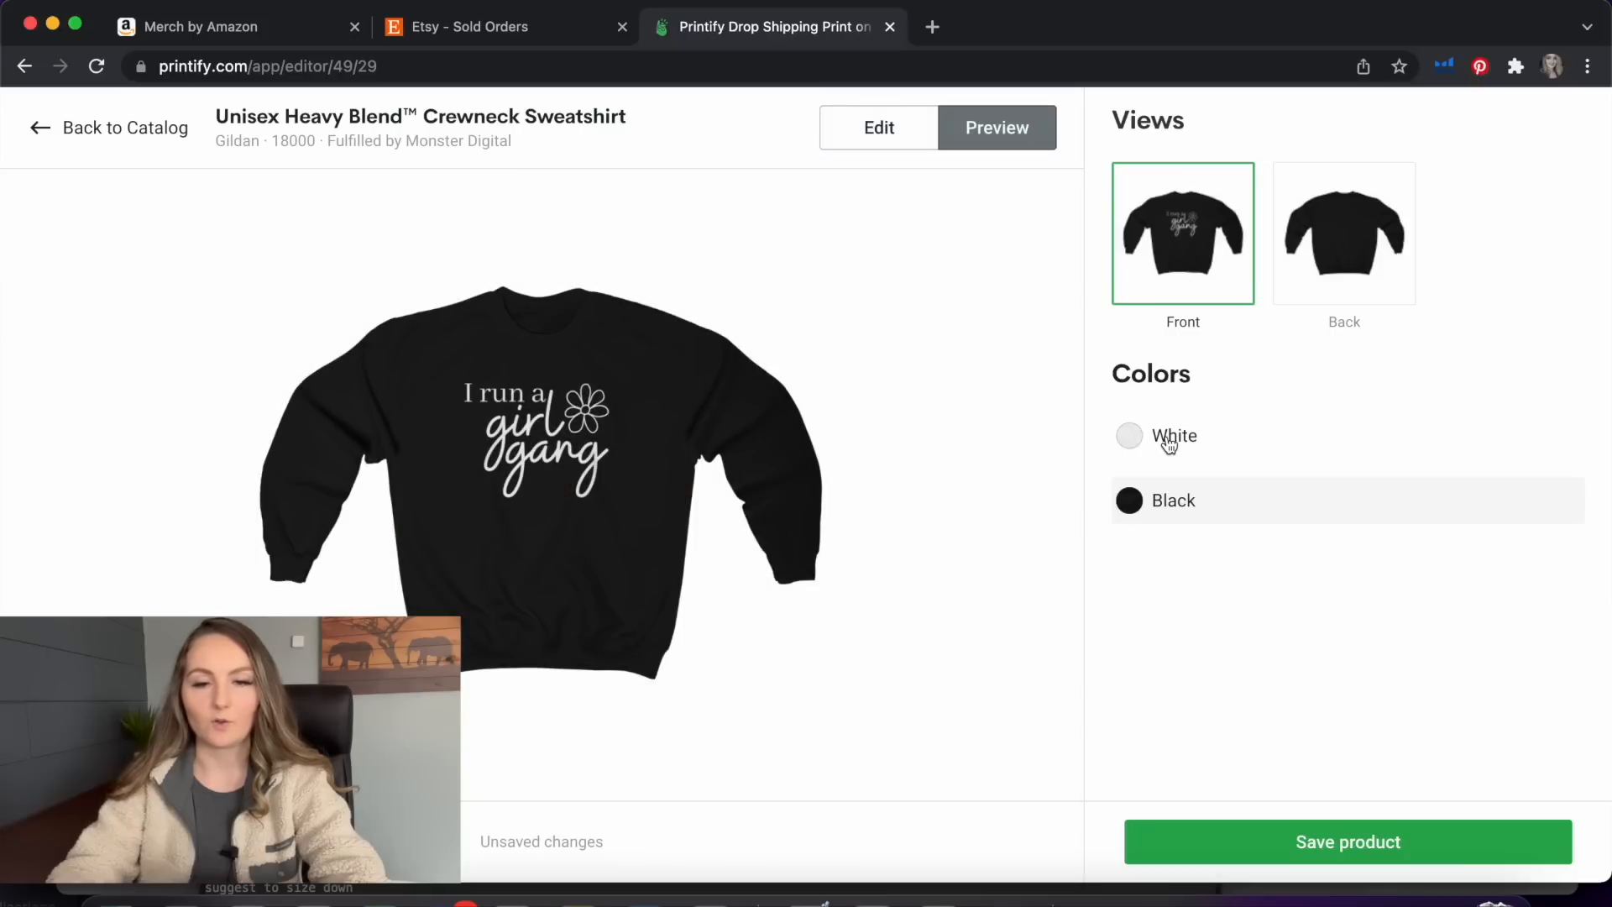
Check the white sweatshirt's preview, save the product, and postpone the service rating request
{"action": "left_click", "coordinate": [1170, 445]}
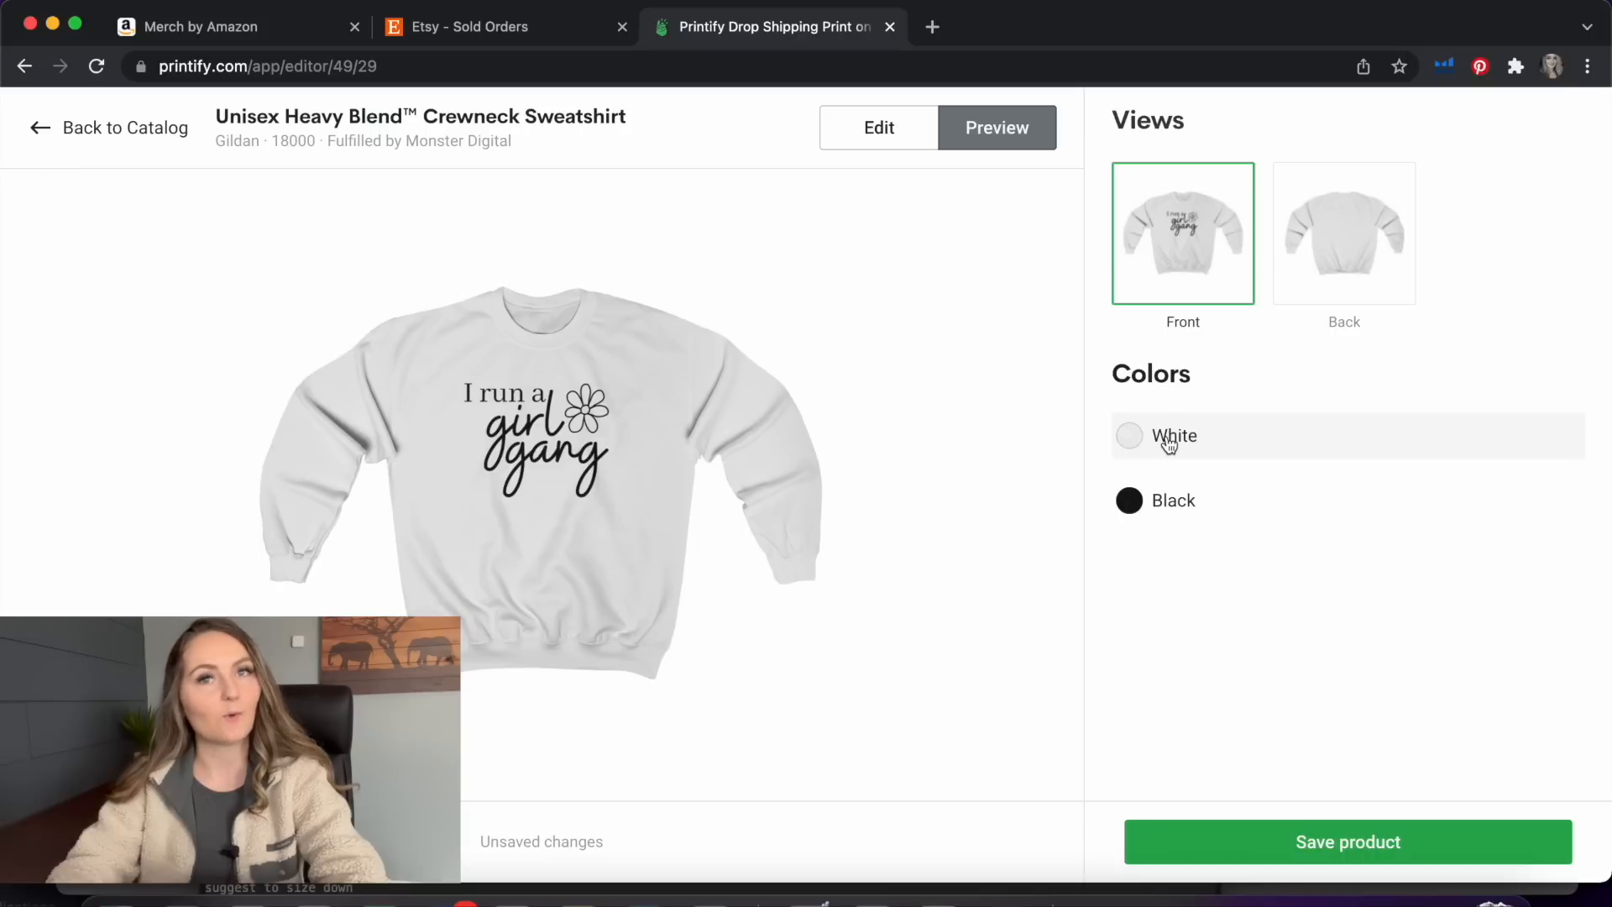
{"action": "left_click", "coordinate": [1231, 846]}
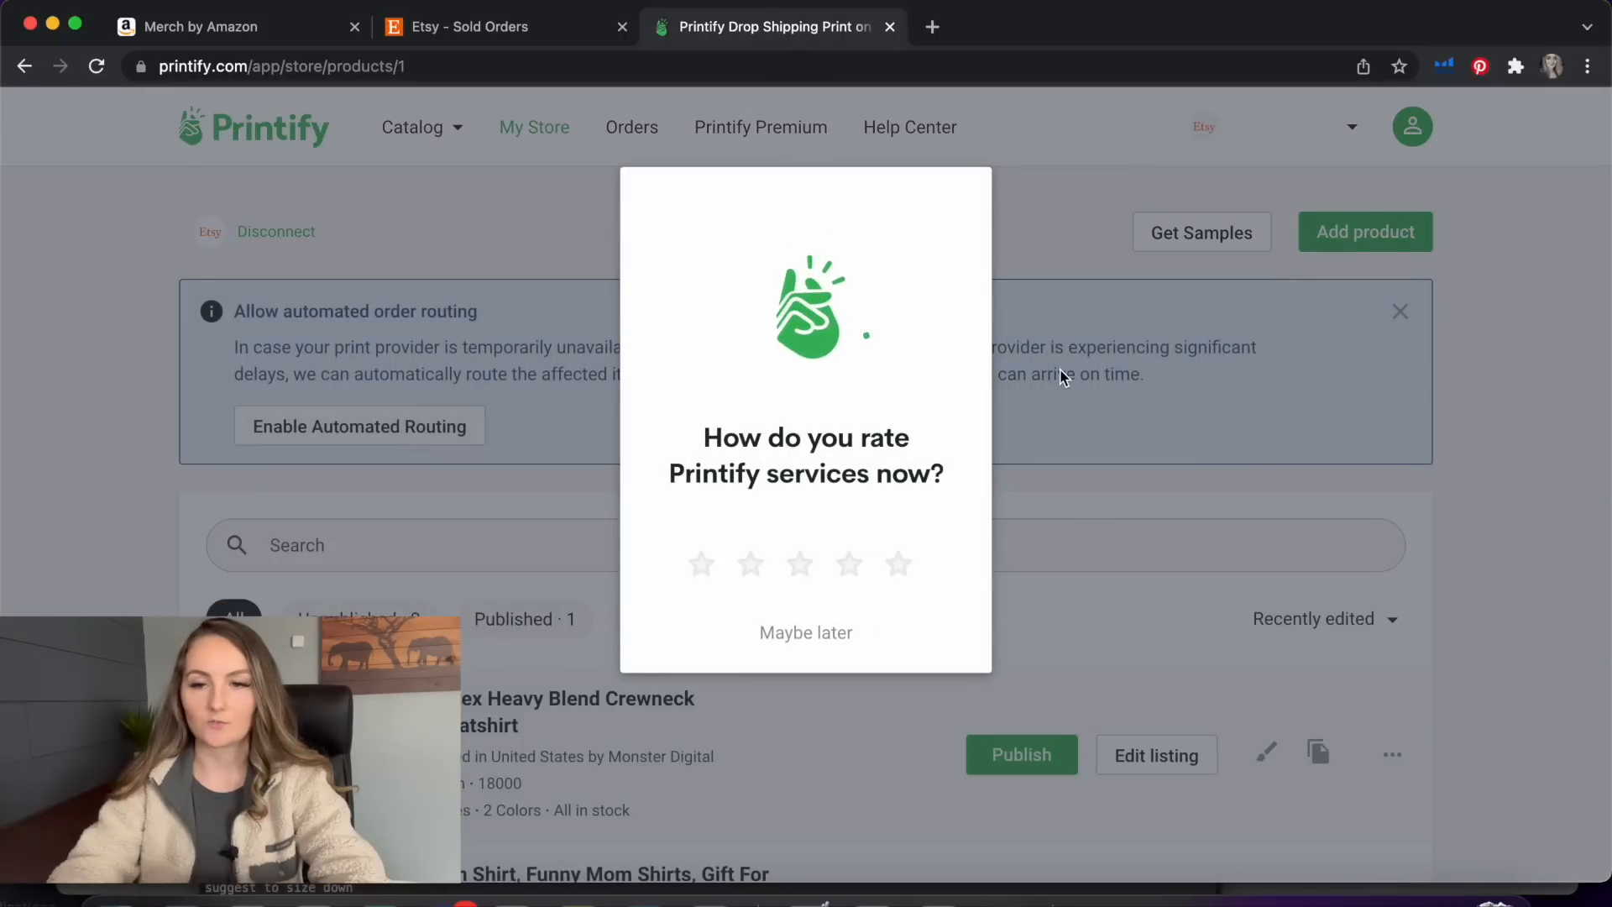
{"action": "left_click", "coordinate": [803, 634]}
Copy the unpublished mom shirt's title and use it to replace the title of the Unisex Heavy Blend Crewneck Sweatshirt listing
{"action": "scroll", "coordinate": [804, 636], "scroll_direction": "down", "scroll_amount": 6}
{"action": "scroll", "coordinate": [684, 328], "scroll_direction": "up", "scroll_amount": 3}
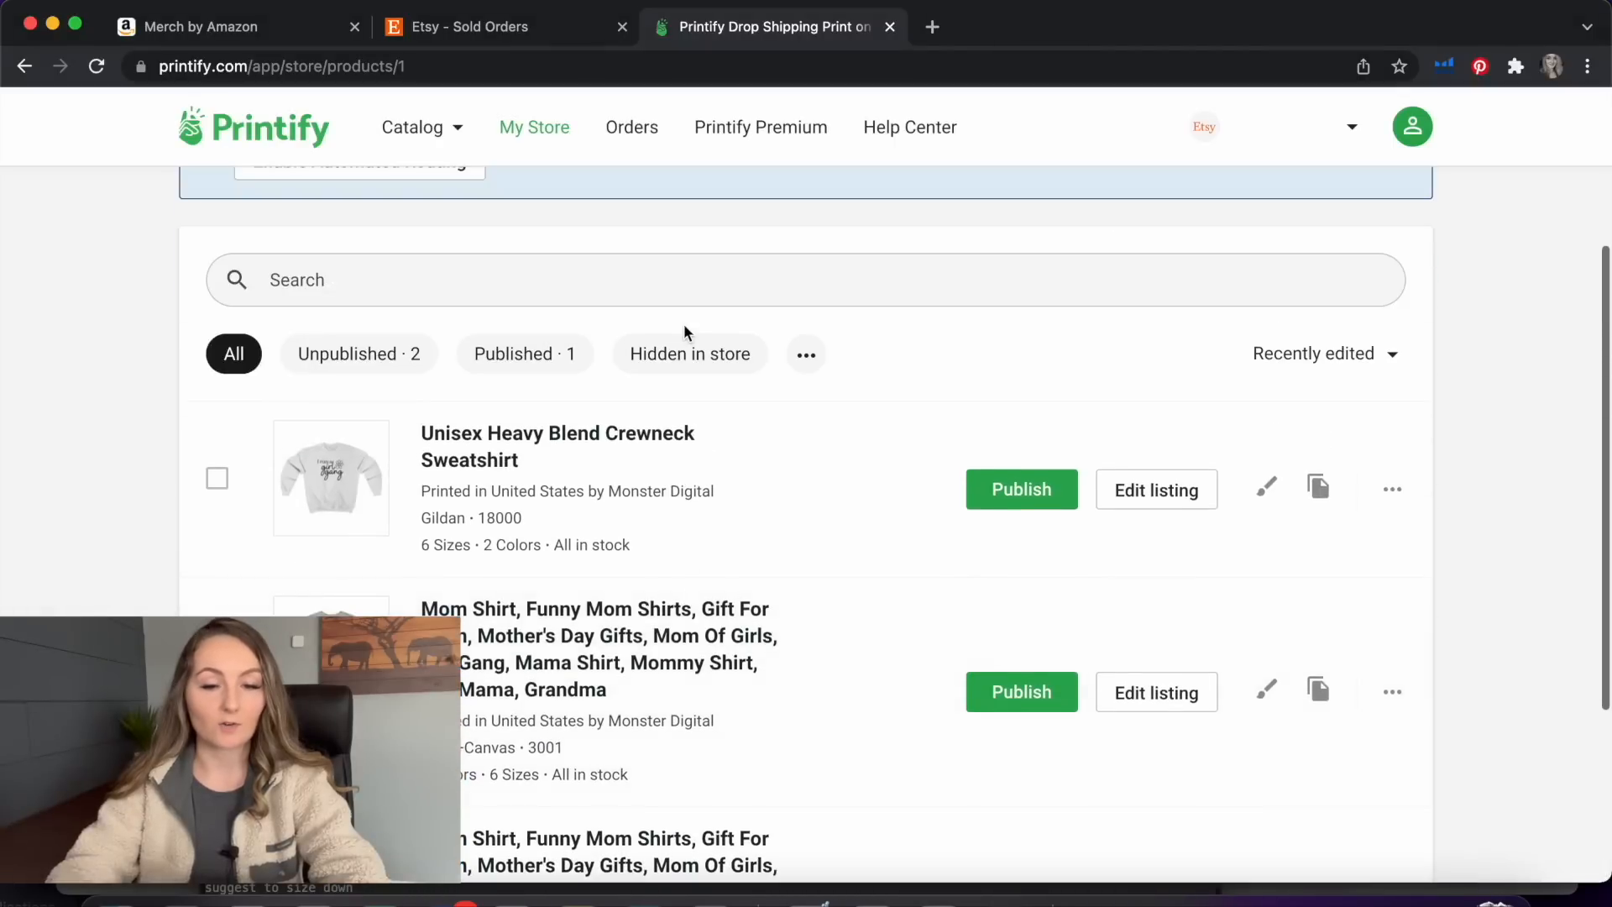
{"action": "left_click_drag", "start_coordinate": [613, 687], "coordinate": [405, 597]}
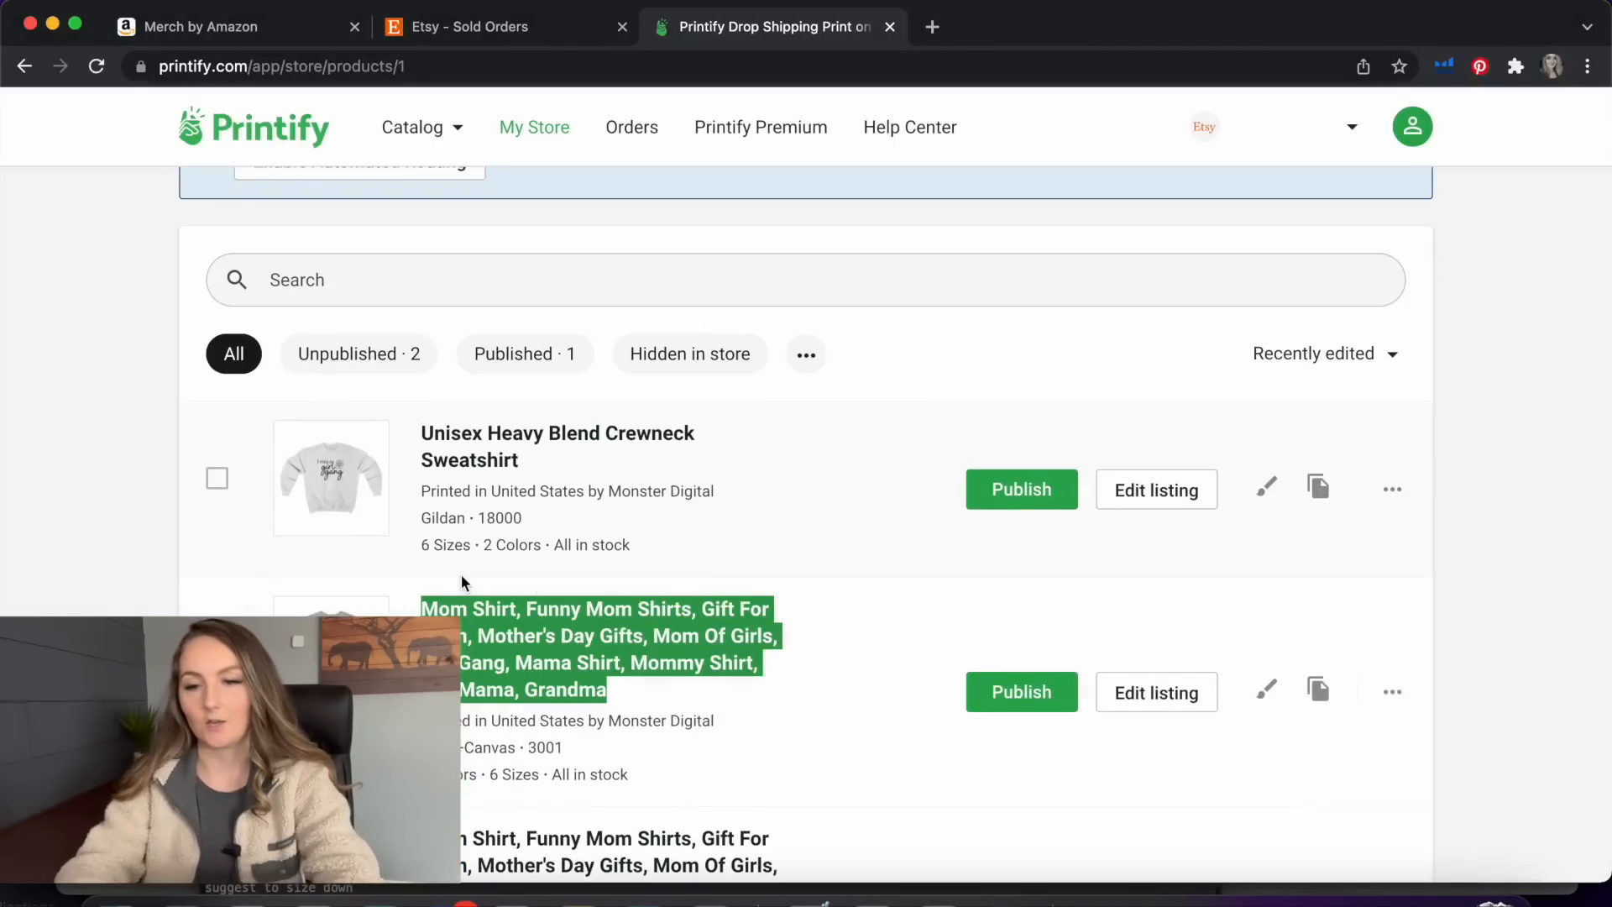
{"action": "left_click", "coordinate": [1178, 490]}
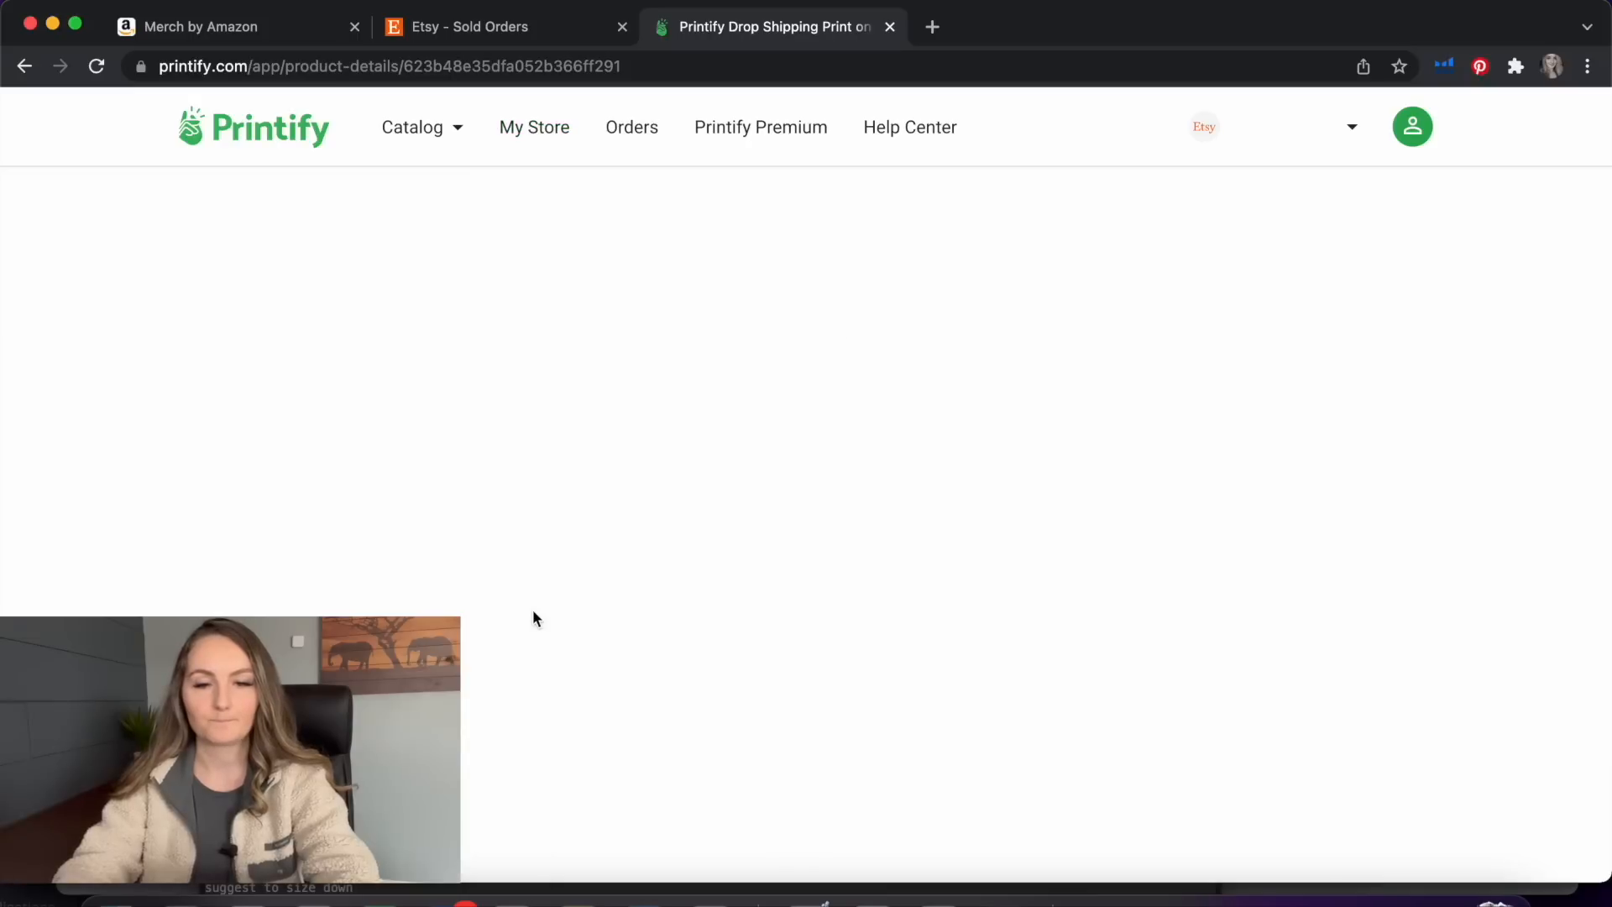
{"action": "scroll", "coordinate": [532, 608], "scroll_direction": "down", "scroll_amount": 10}
{"action": "left_click_drag", "start_coordinate": [551, 552], "coordinate": [144, 520]}
{"action": "type", "text": "Mom Shirt, Funny Mom Shirts, Gift For Mom, Mother's Day Gifts, Mom Of Girls, Girl Gang, Mama Shirt, Mommy Shirt, Girl Mama, Grandma"}
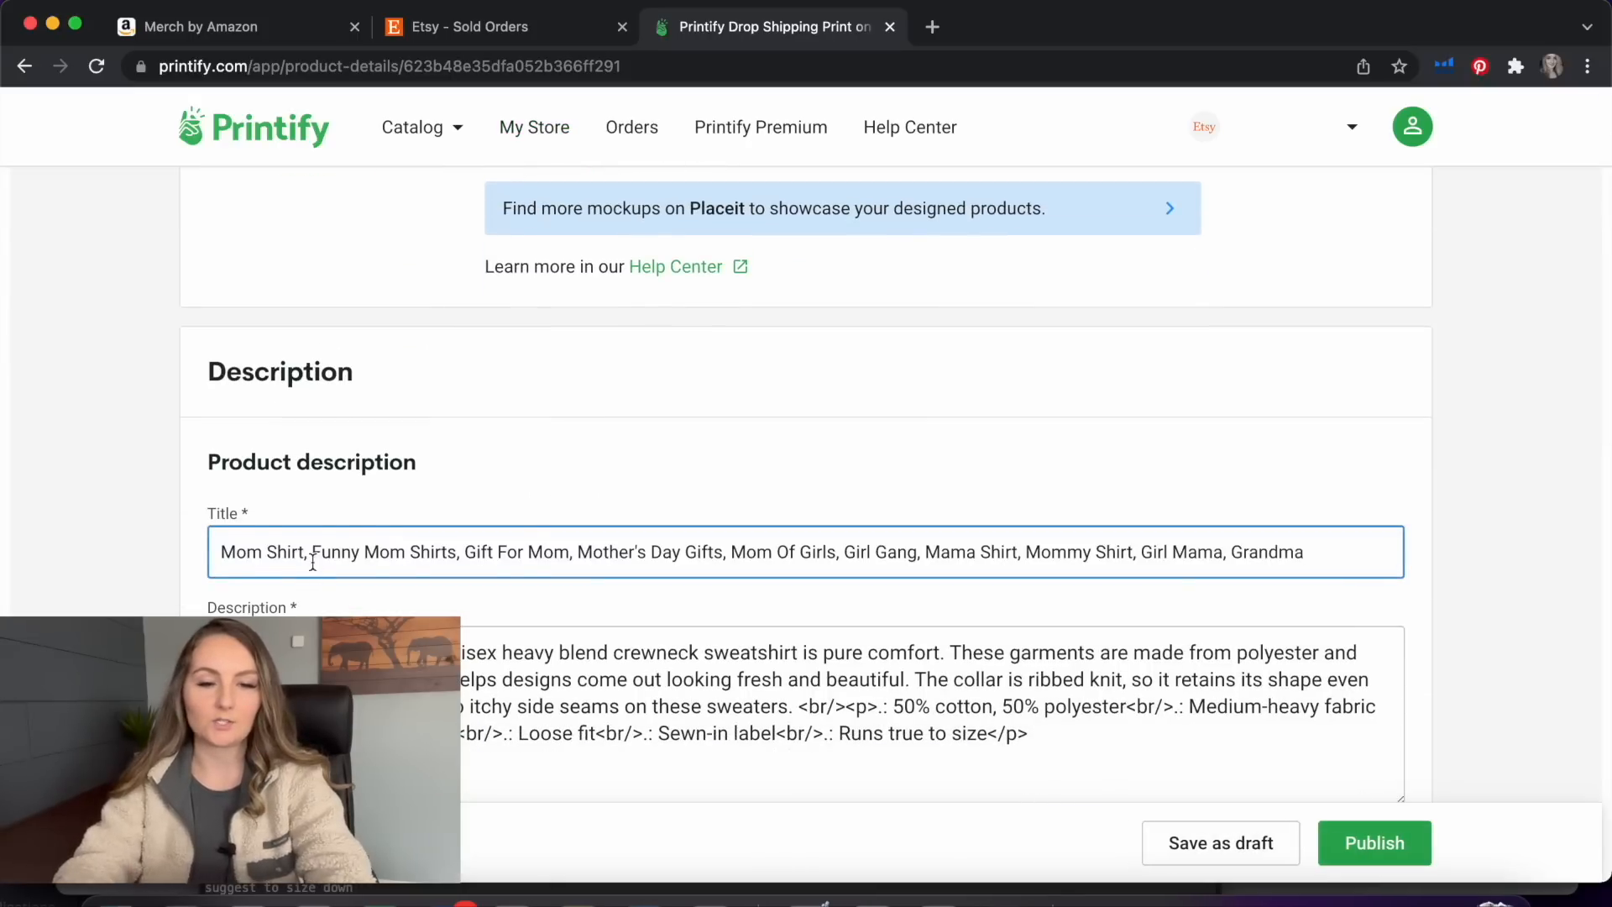
Change "Mom Shirt" to "Mom Sweatshirt" and "Funny Mom Shirts" to "Funny Mom Sweaters" in the listing title
{"action": "left_click", "coordinate": [278, 552]}
{"action": "type", "text": "weats"}
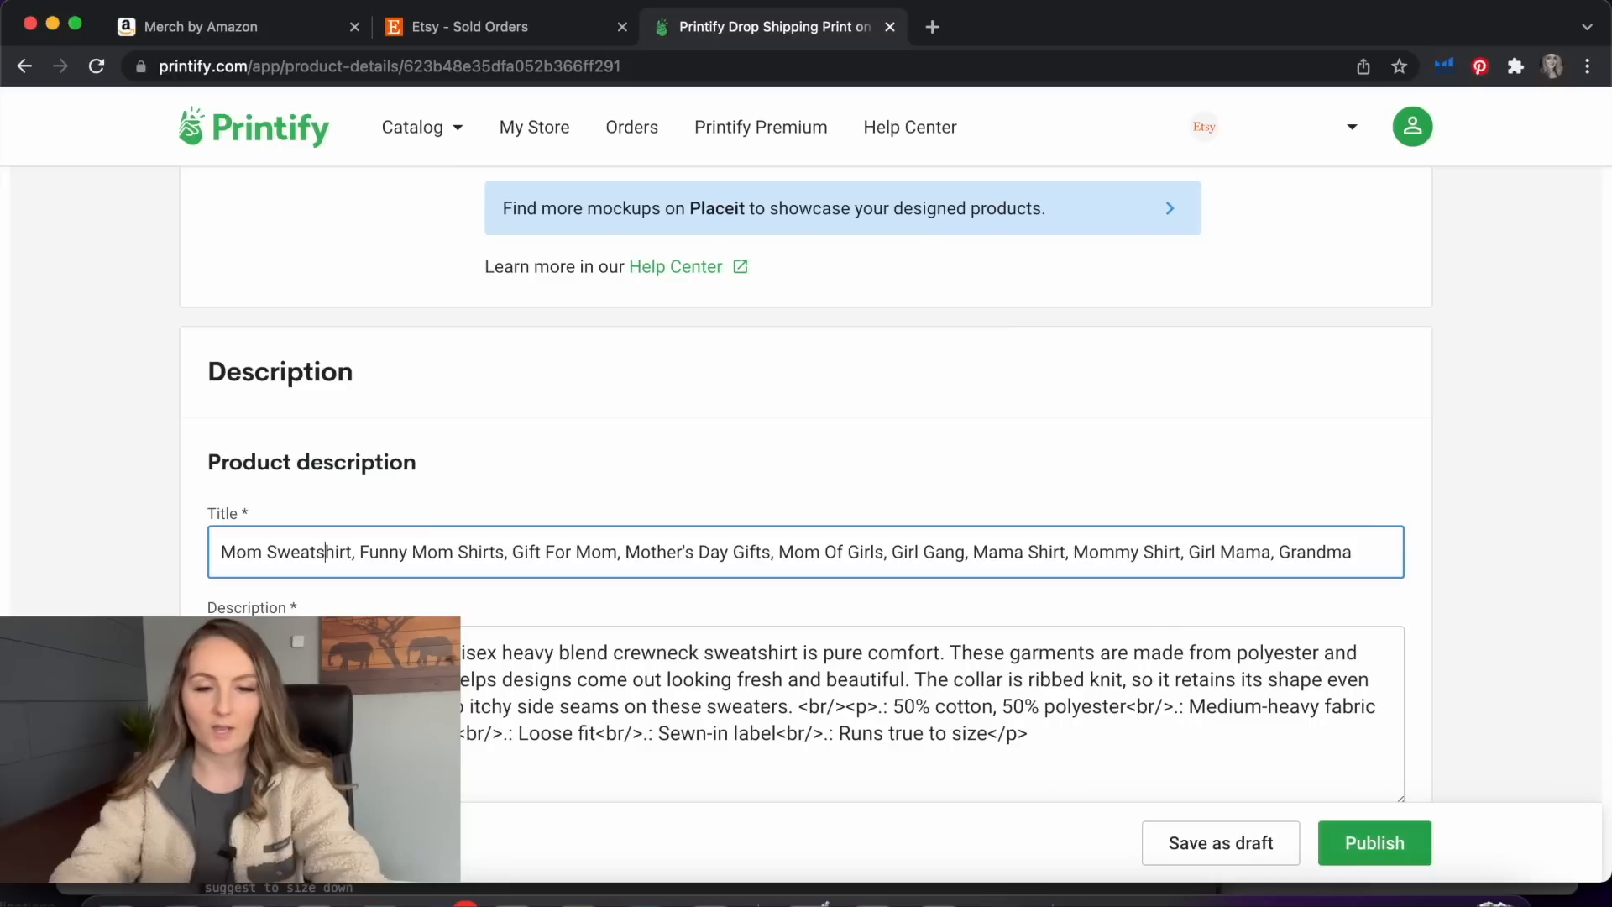
{"action": "left_click", "coordinate": [502, 551]}
{"action": "key", "text": "BackSpace"}
{"action": "key", "text": "BackSpace"}
{"action": "key", "text": "BackSpace"}
{"action": "key", "text": "BackSpace"}
{"action": "key", "text": "BackSpace"}
{"action": "type", "text": "we"}
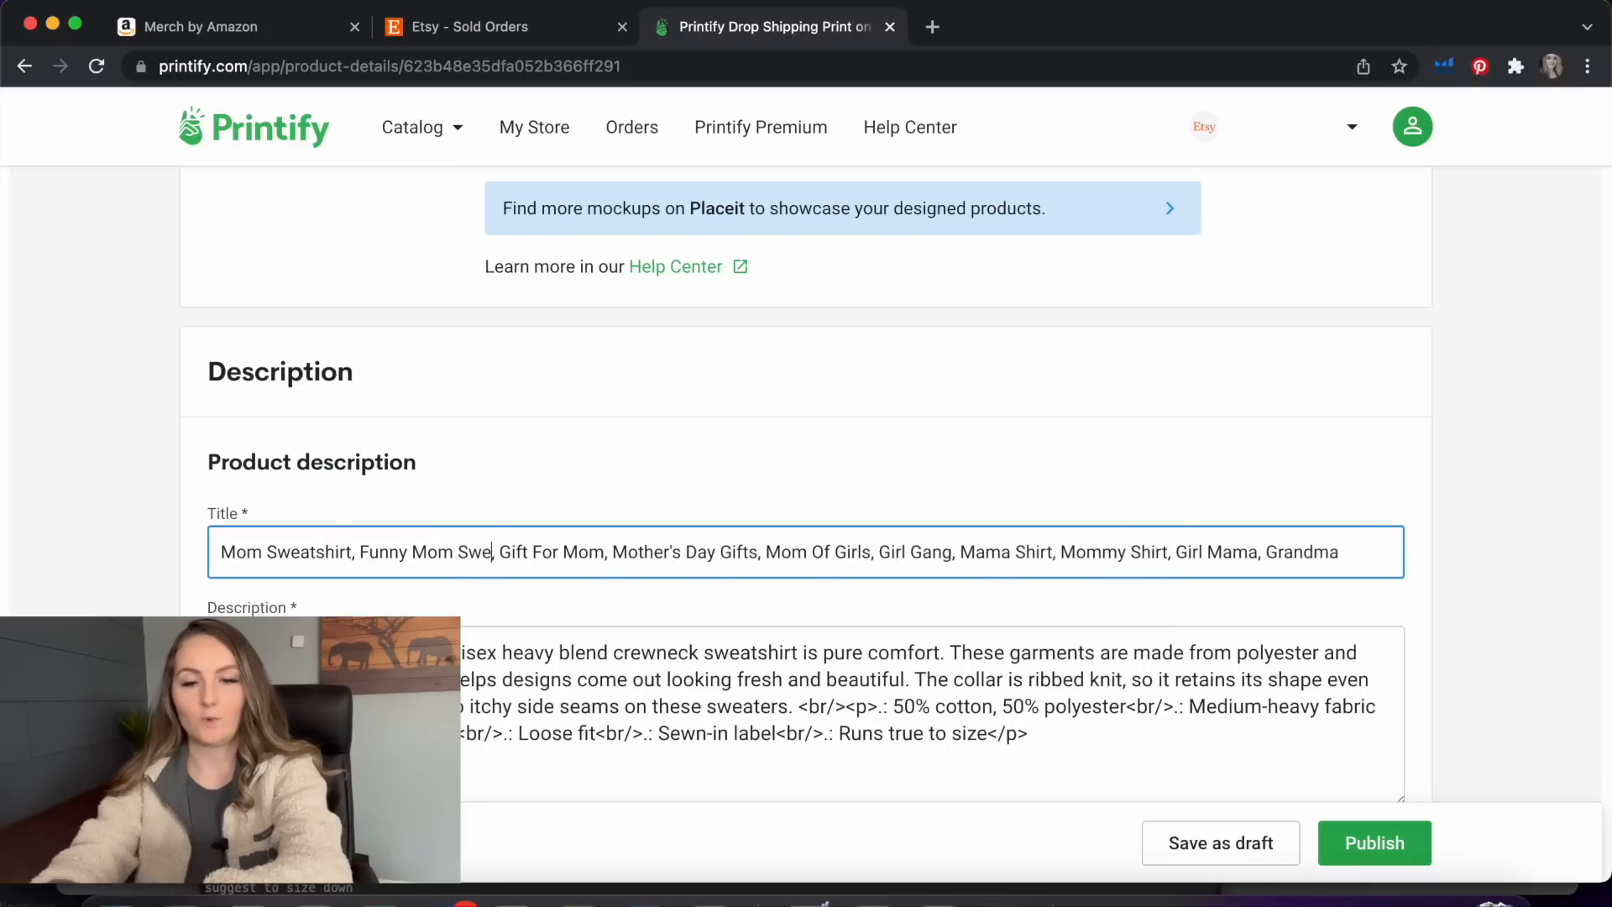
{"action": "type", "text": "aters"}
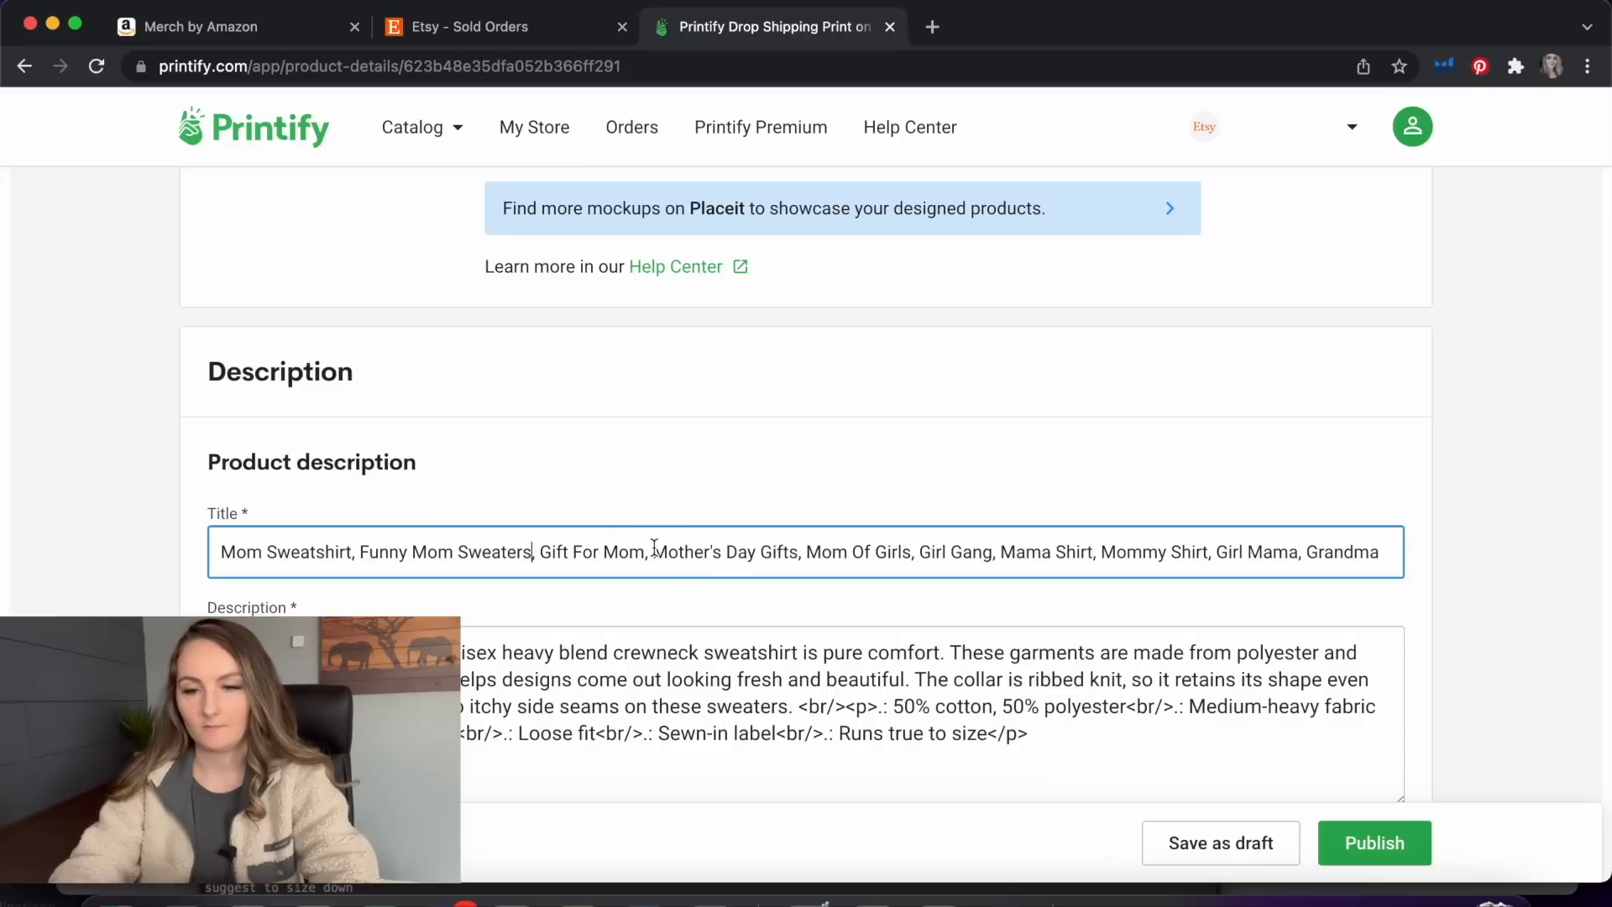
Try "Mama Sweatshirt" in place of "Mama Shirt" in the title, and shorten the phrase to "Mama" instead
{"action": "left_click", "coordinate": [1090, 554]}
{"action": "key", "text": "BackSpace"}
{"action": "key", "text": "BackSpace"}
{"action": "key", "text": "BackSpace"}
{"action": "type", "text": "weat"}
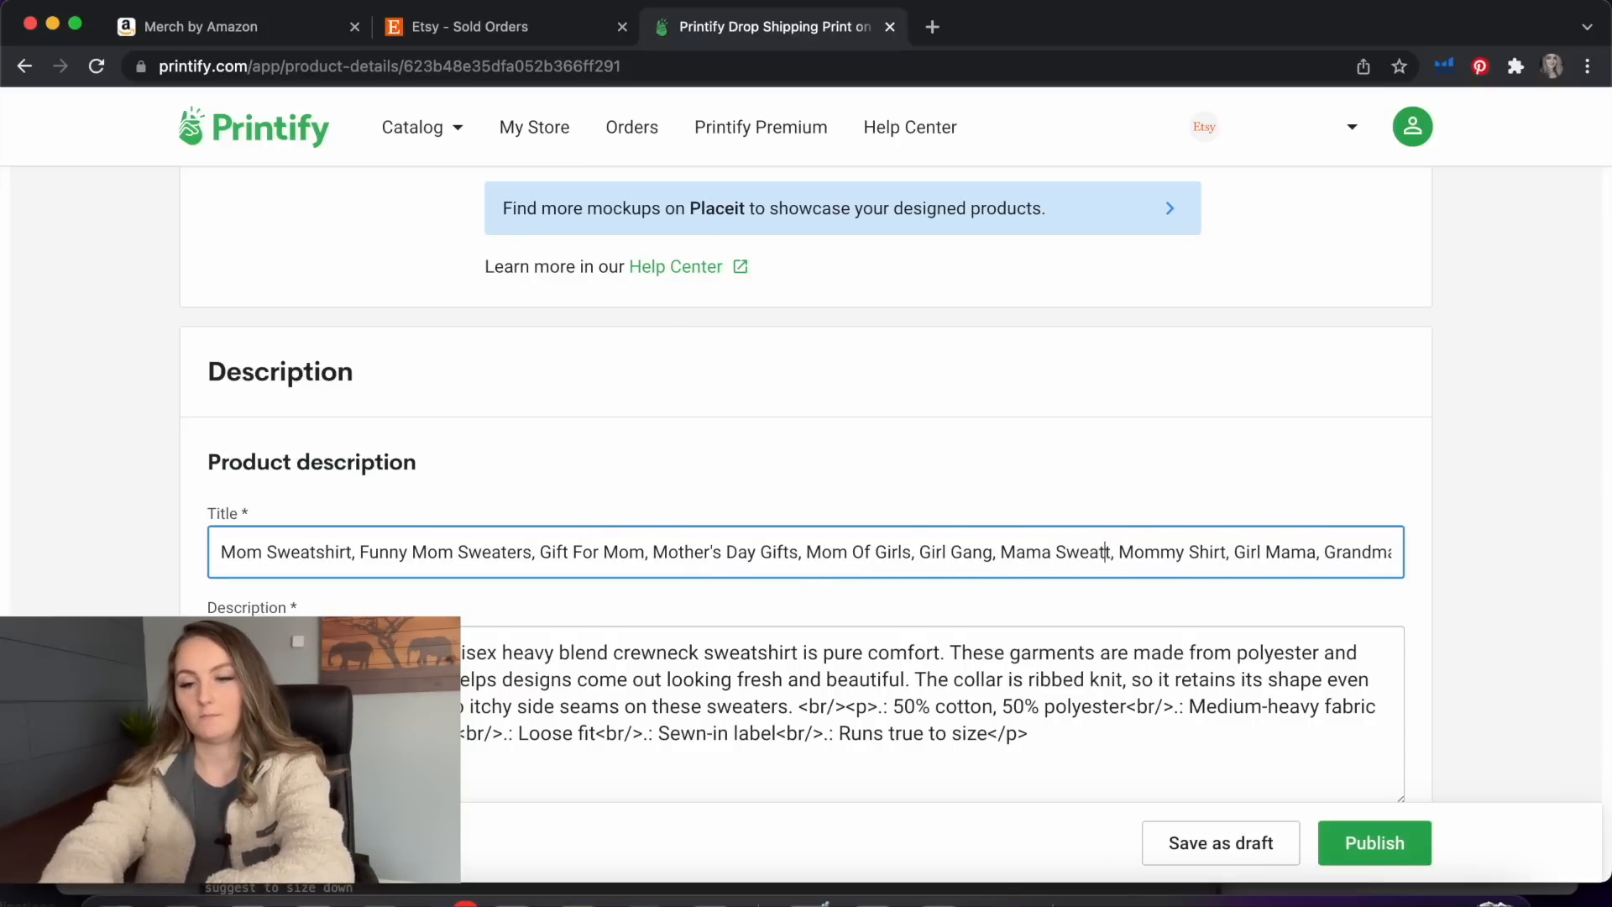
{"action": "type", "text": "shirt"}
{"action": "left_click", "coordinate": [1146, 555]}
{"action": "key", "text": "BackSpace"}
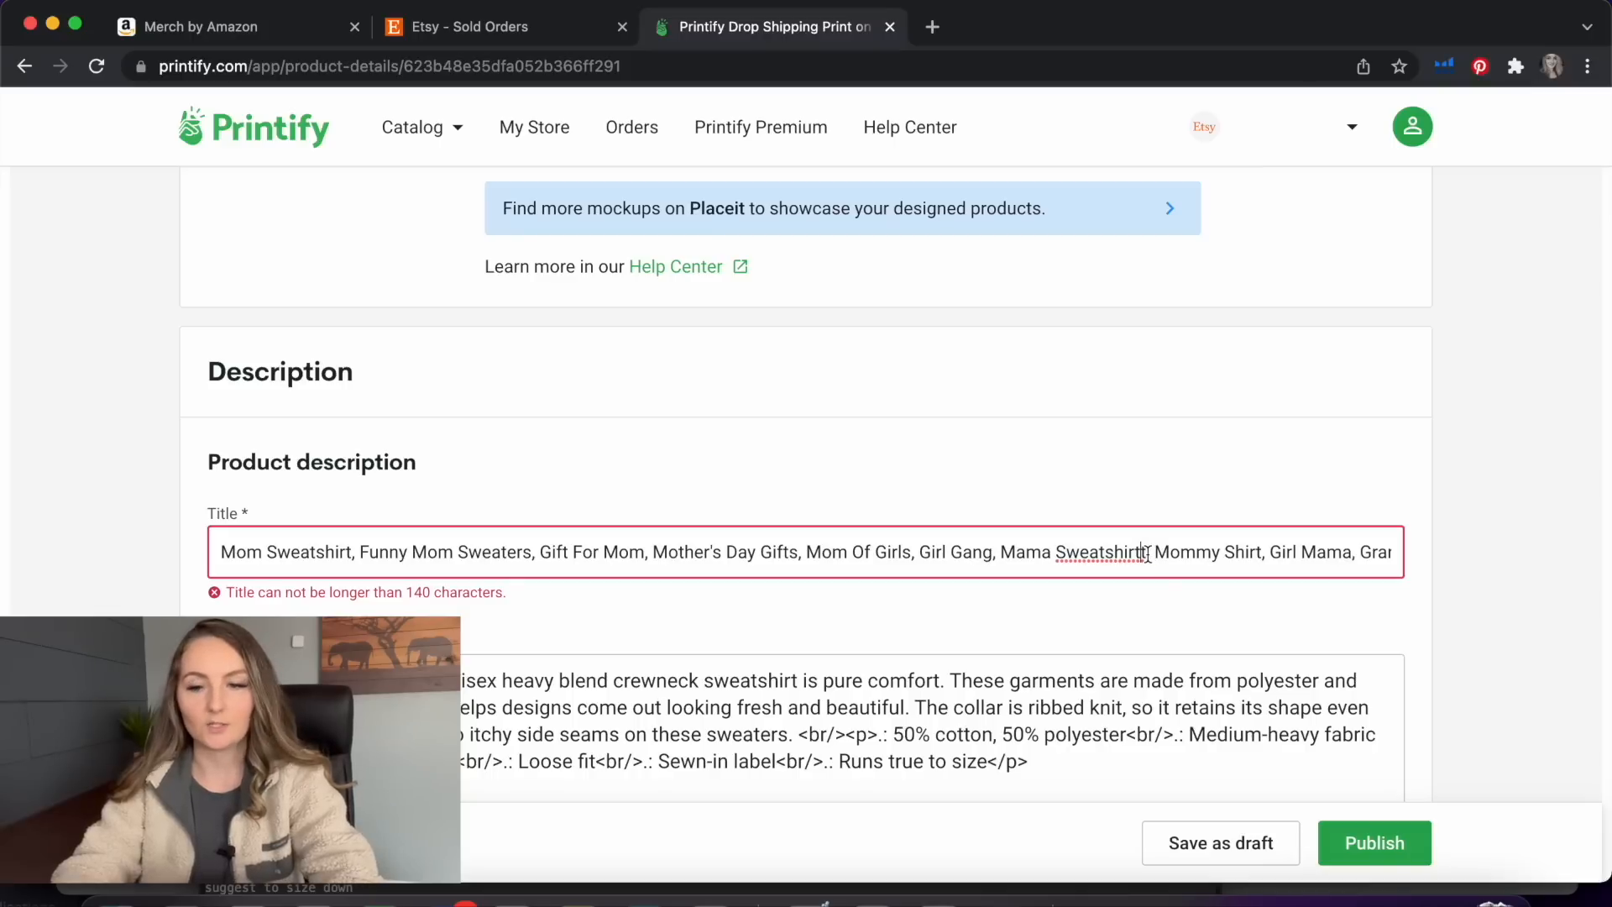
{"action": "left_click_drag", "start_coordinate": [1149, 552], "coordinate": [1051, 552]}
{"action": "key", "text": "BackSpace"}
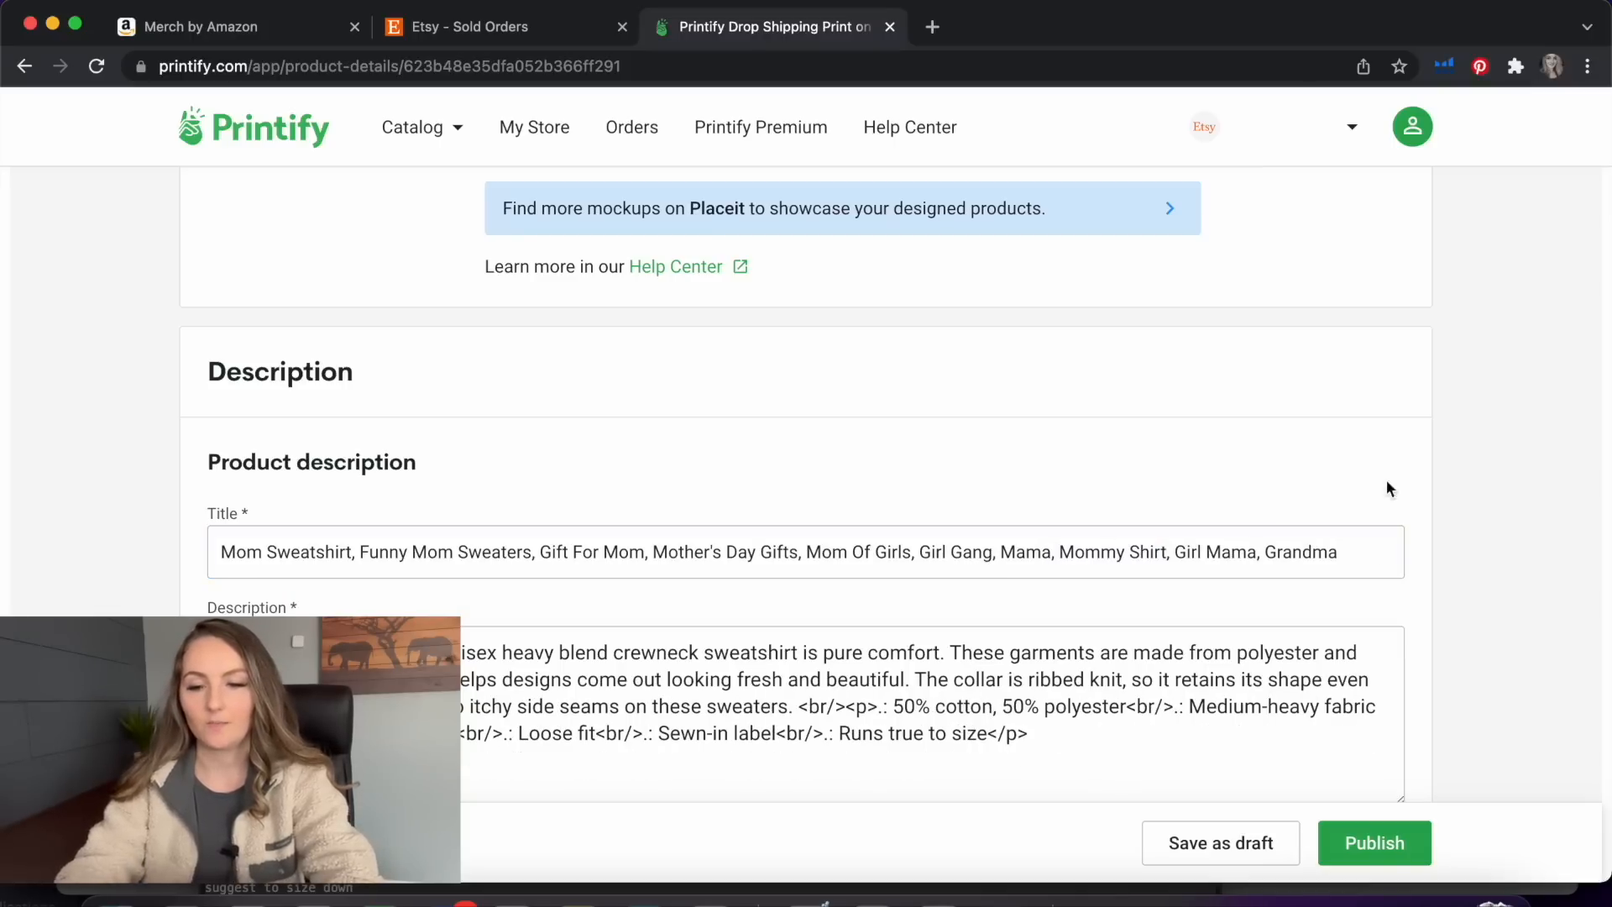
Replace the sweatshirt's default description with the prepared description text from the SEO copy document
{"action": "scroll", "coordinate": [1364, 474], "scroll_direction": "down", "scroll_amount": 2}
{"action": "left_click", "coordinate": [804, 897]}
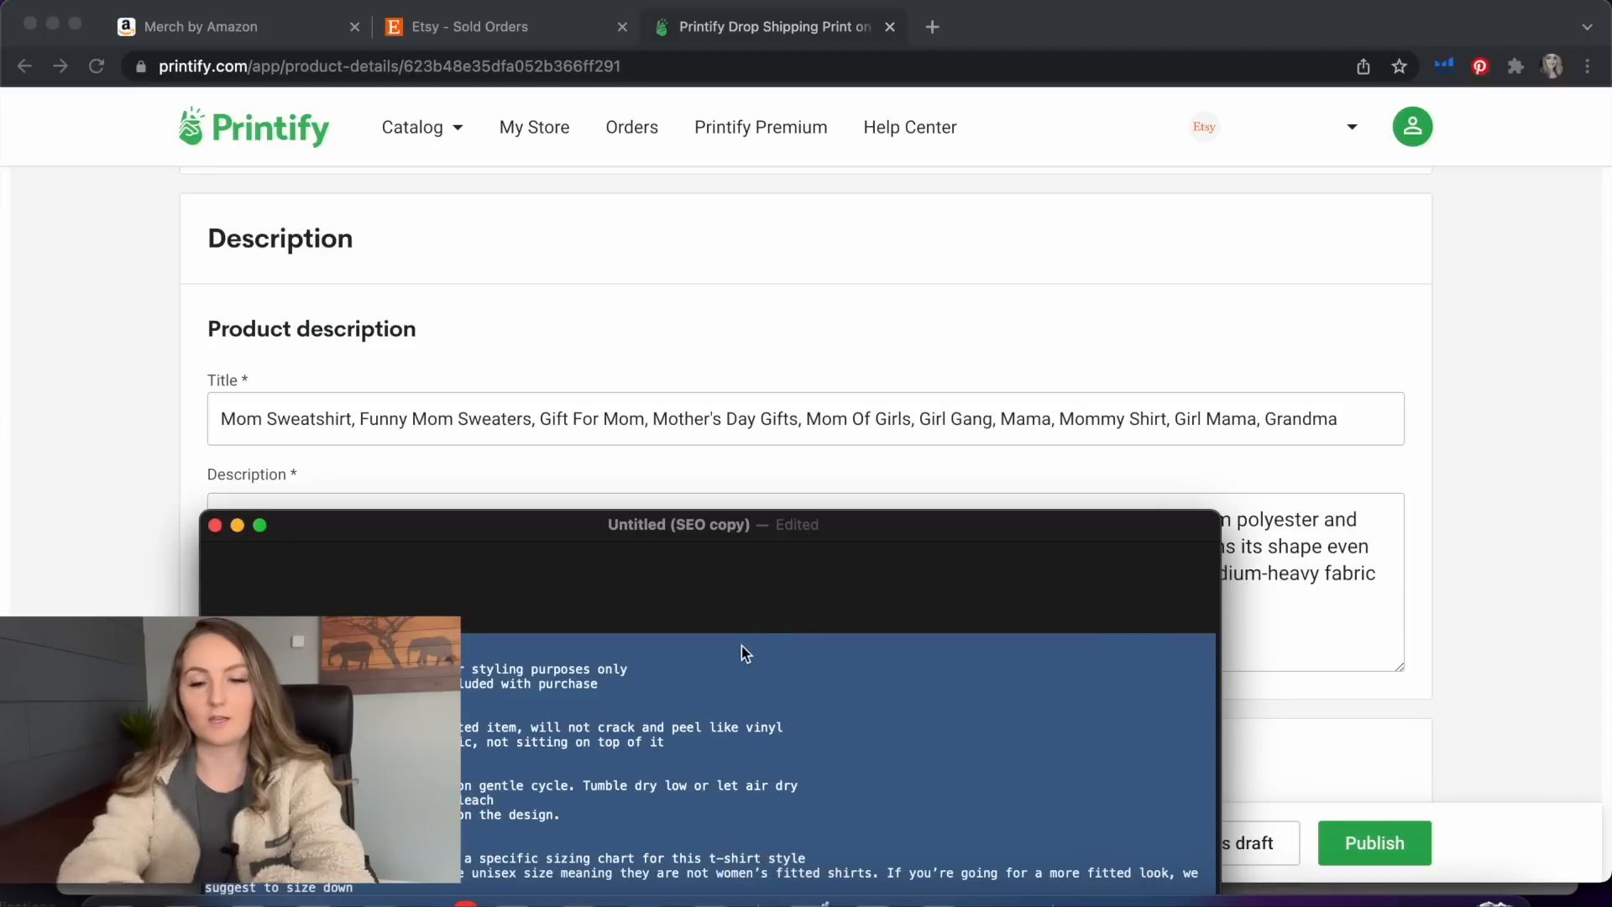
{"action": "left_click", "coordinate": [1339, 480]}
{"action": "left_click_drag", "start_coordinate": [1028, 600], "coordinate": [269, 415]}
{"action": "key", "text": "super+v"}
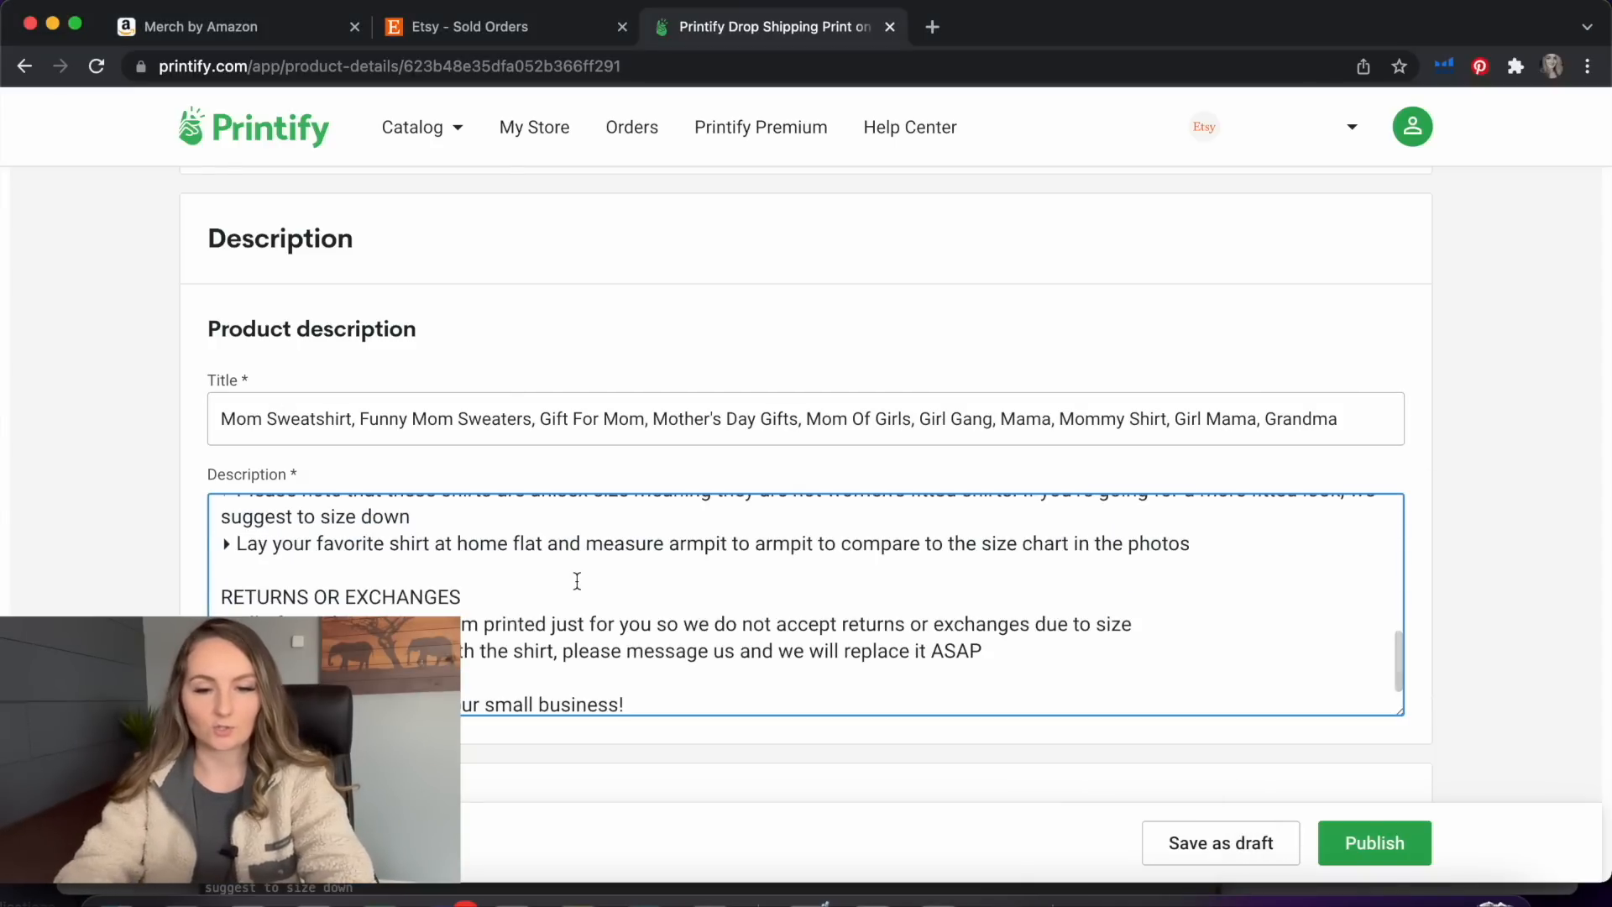
Change "t-shirt" to "sweatshirt" in the sizing chart line of the description's SIZE section
{"action": "scroll", "coordinate": [577, 582], "scroll_direction": "up", "scroll_amount": 3}
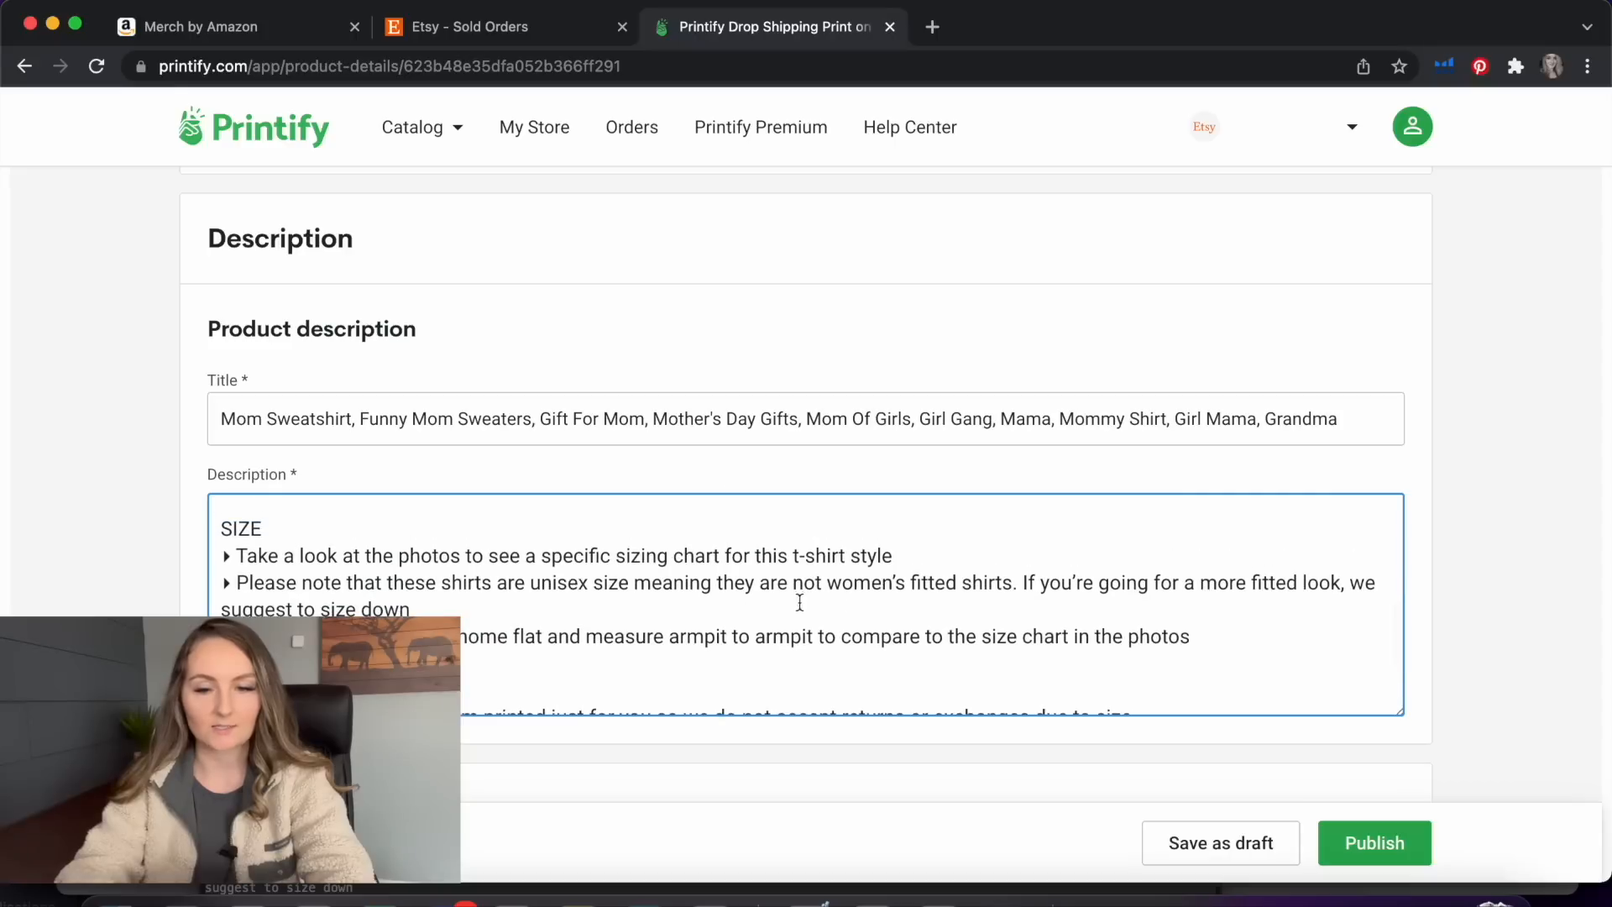
{"action": "left_click_drag", "start_coordinate": [847, 556], "coordinate": [793, 556]}
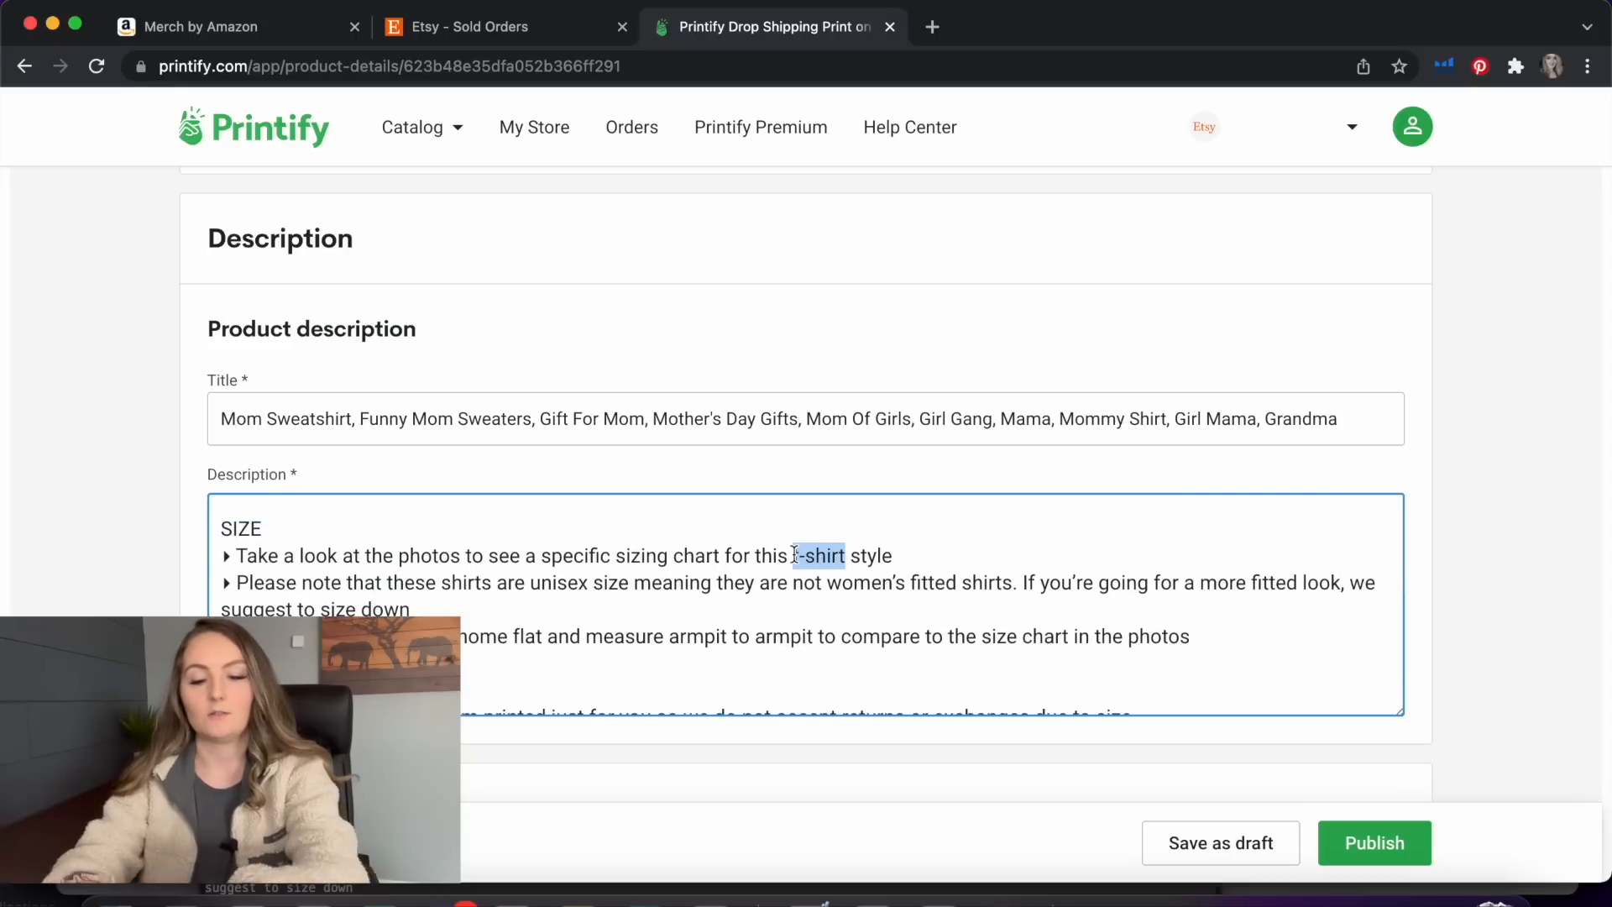
{"action": "type", "text": "sweatshirt"}
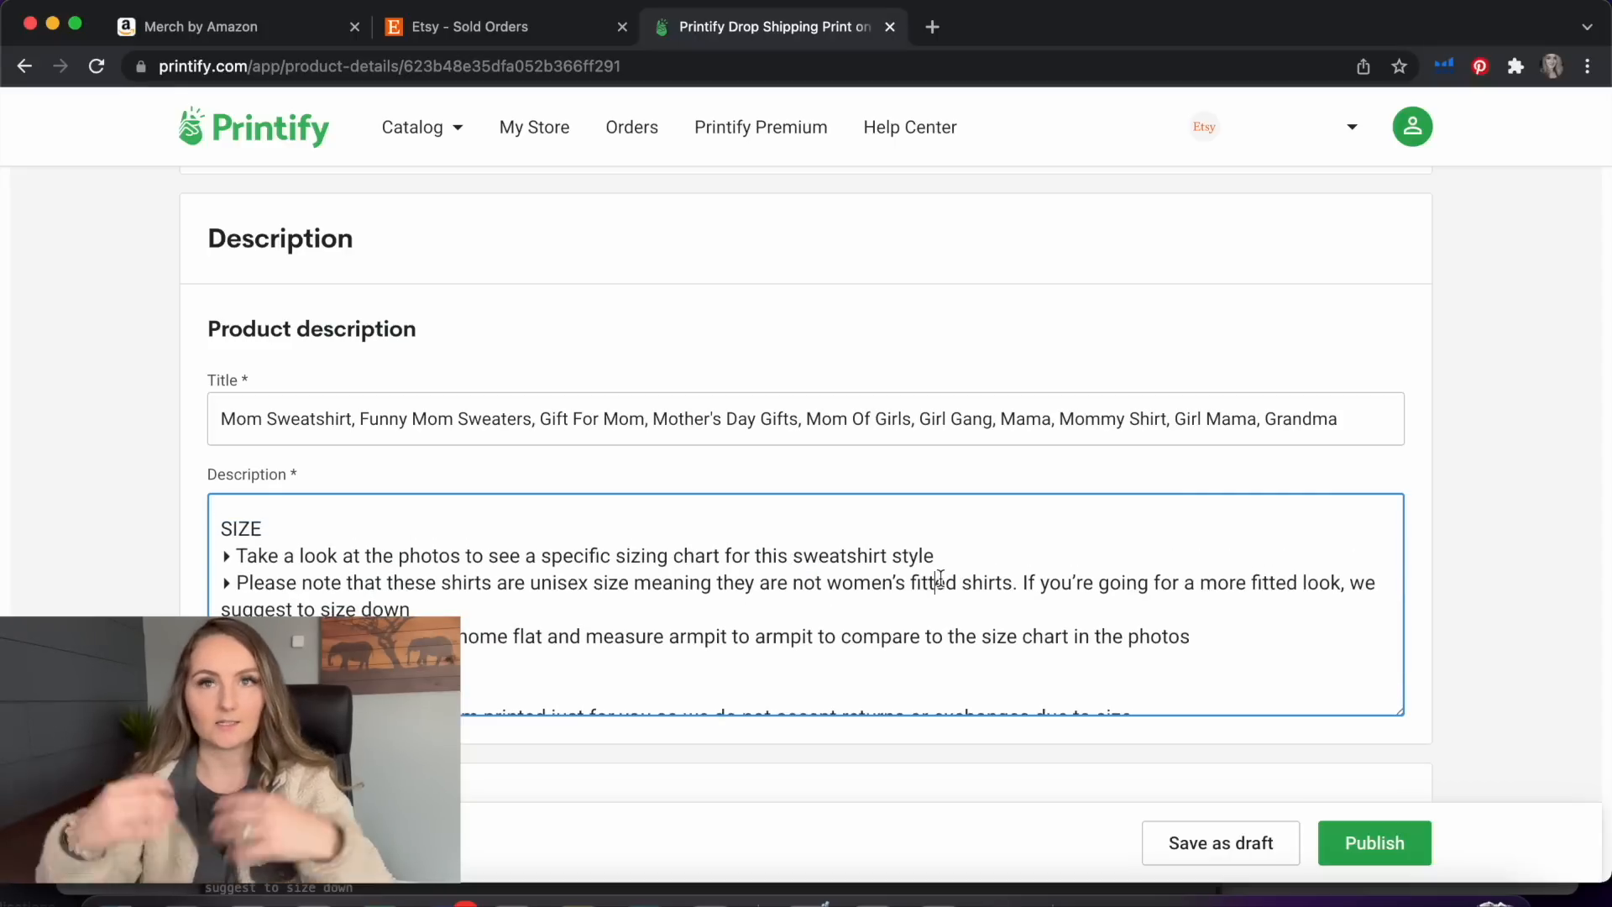
{"action": "scroll", "coordinate": [940, 579], "scroll_direction": "down", "scroll_amount": 5}
{"action": "scroll", "coordinate": [1427, 531], "scroll_direction": "down", "scroll_amount": 10}
{"action": "scroll", "coordinate": [1428, 531], "scroll_direction": "down", "scroll_amount": 5}
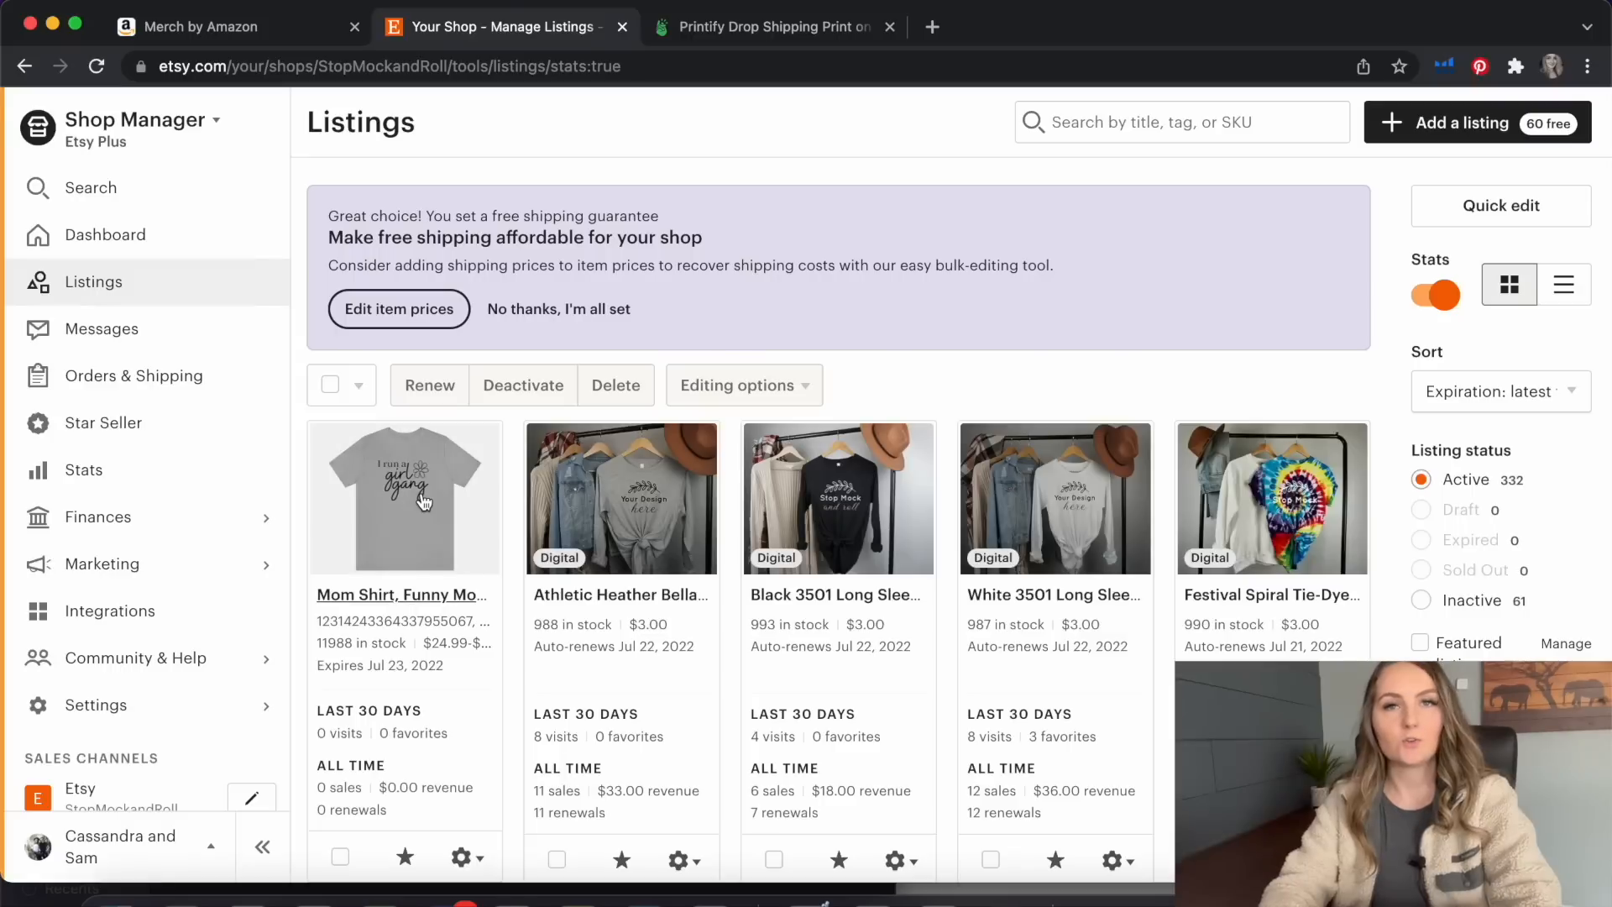
Open the Mom Shirt listing in the Etsy shop manager and delete all eight of its mockup photos
{"action": "left_click", "coordinate": [422, 492]}
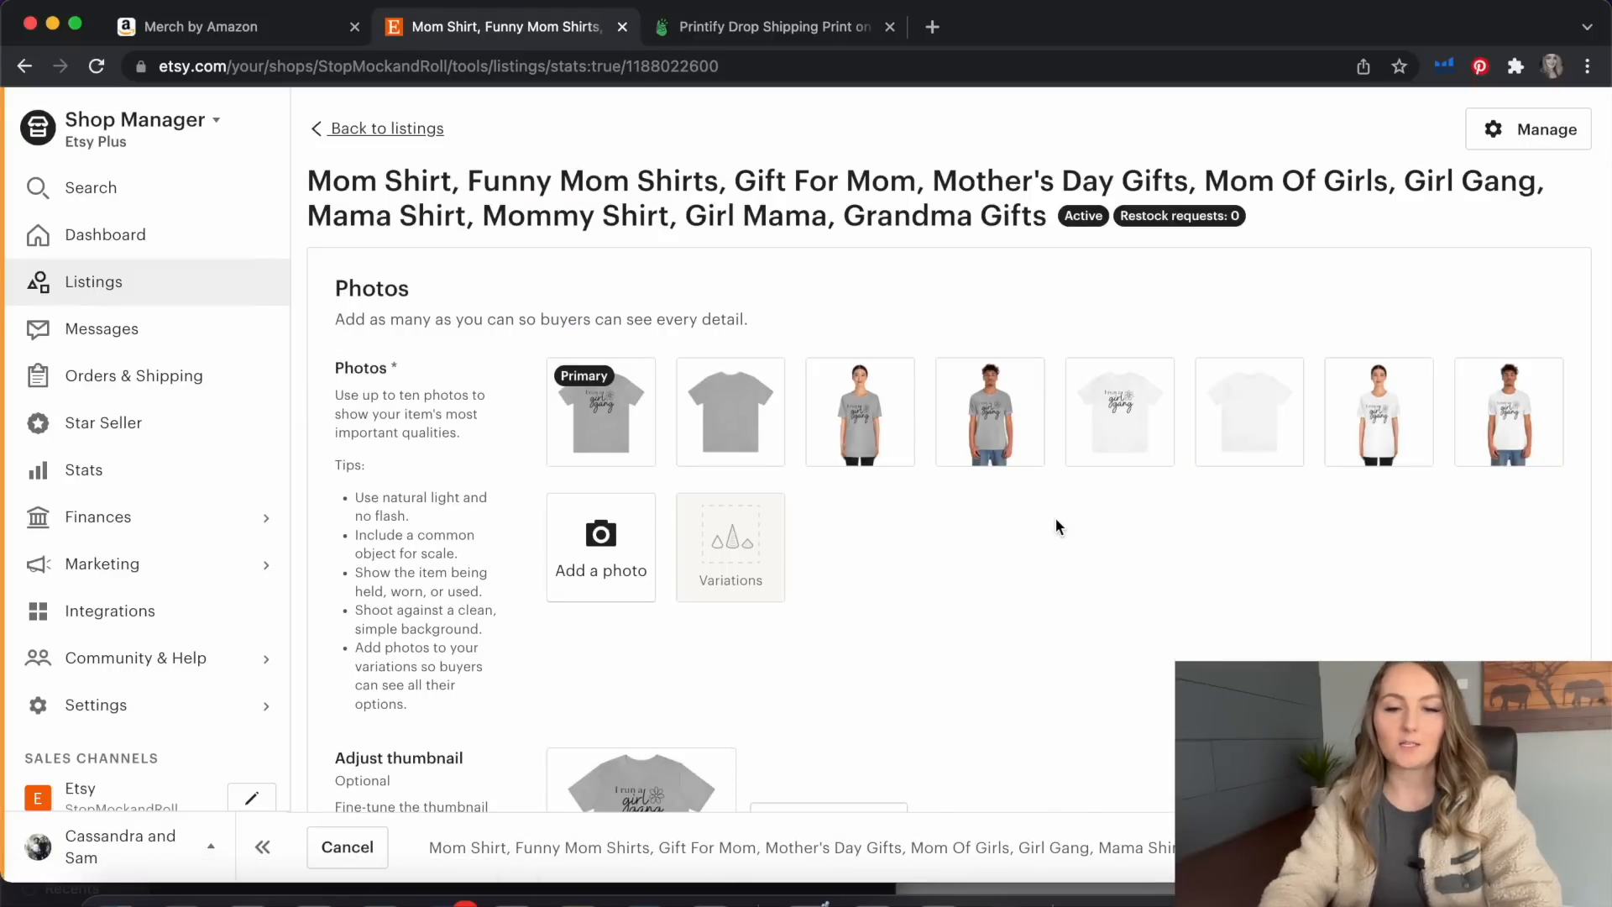
{"action": "left_click", "coordinate": [633, 452]}
{"action": "left_click", "coordinate": [634, 452]}
{"action": "left_click", "coordinate": [633, 451]}
{"action": "left_click", "coordinate": [633, 451]}
{"action": "left_click", "coordinate": [633, 452]}
{"action": "left_click", "coordinate": [633, 452]}
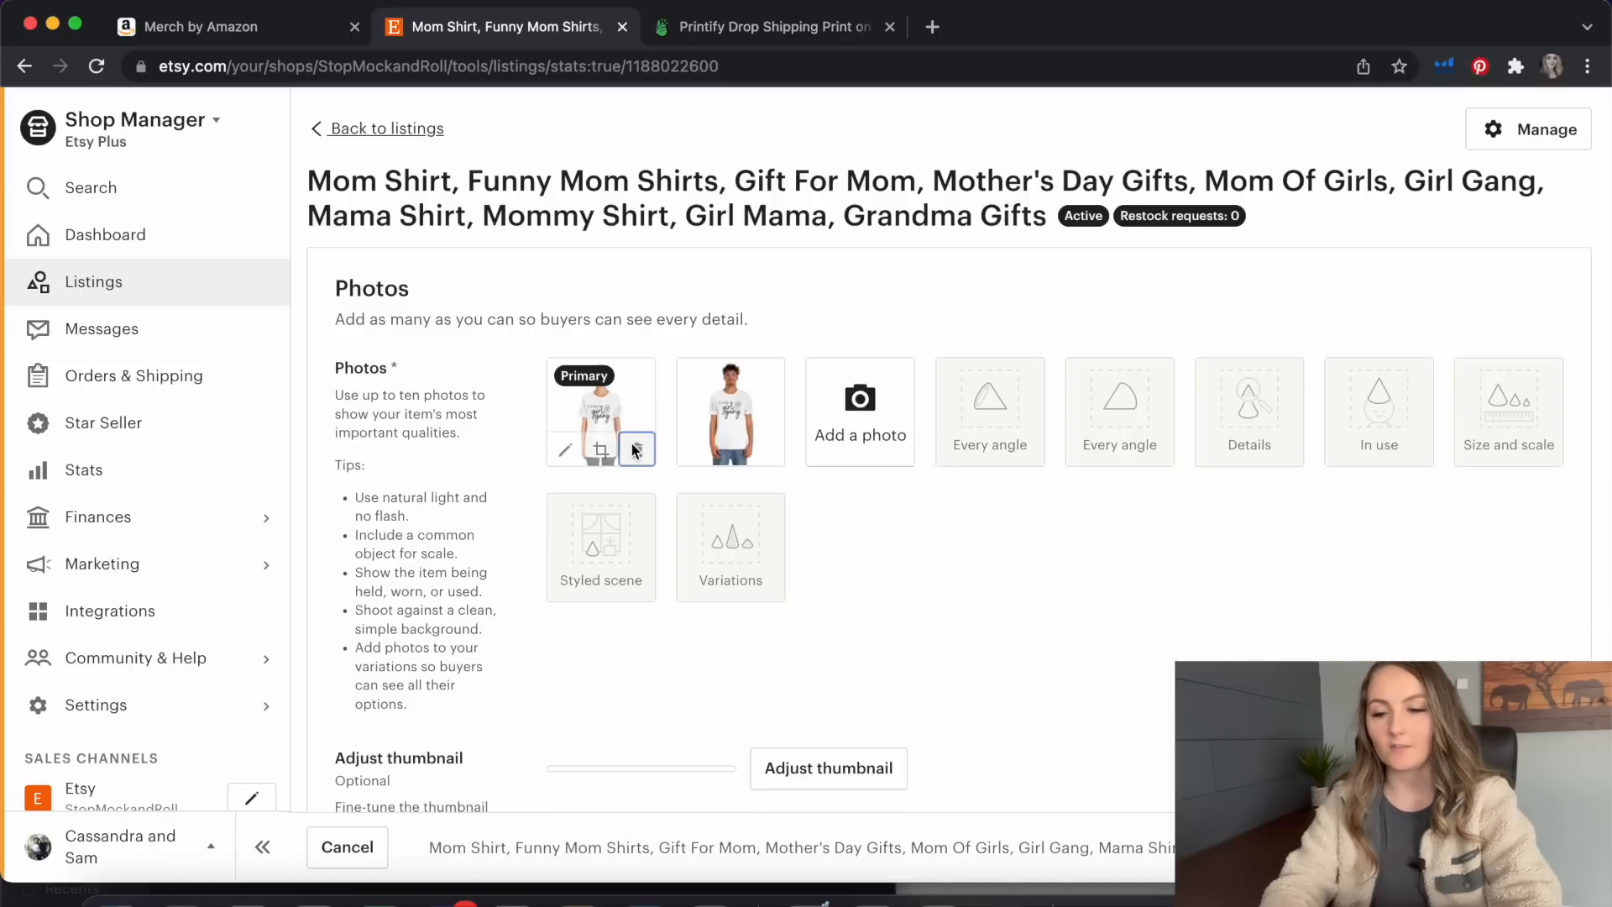
{"action": "left_click", "coordinate": [633, 452]}
{"action": "left_click", "coordinate": [633, 452]}
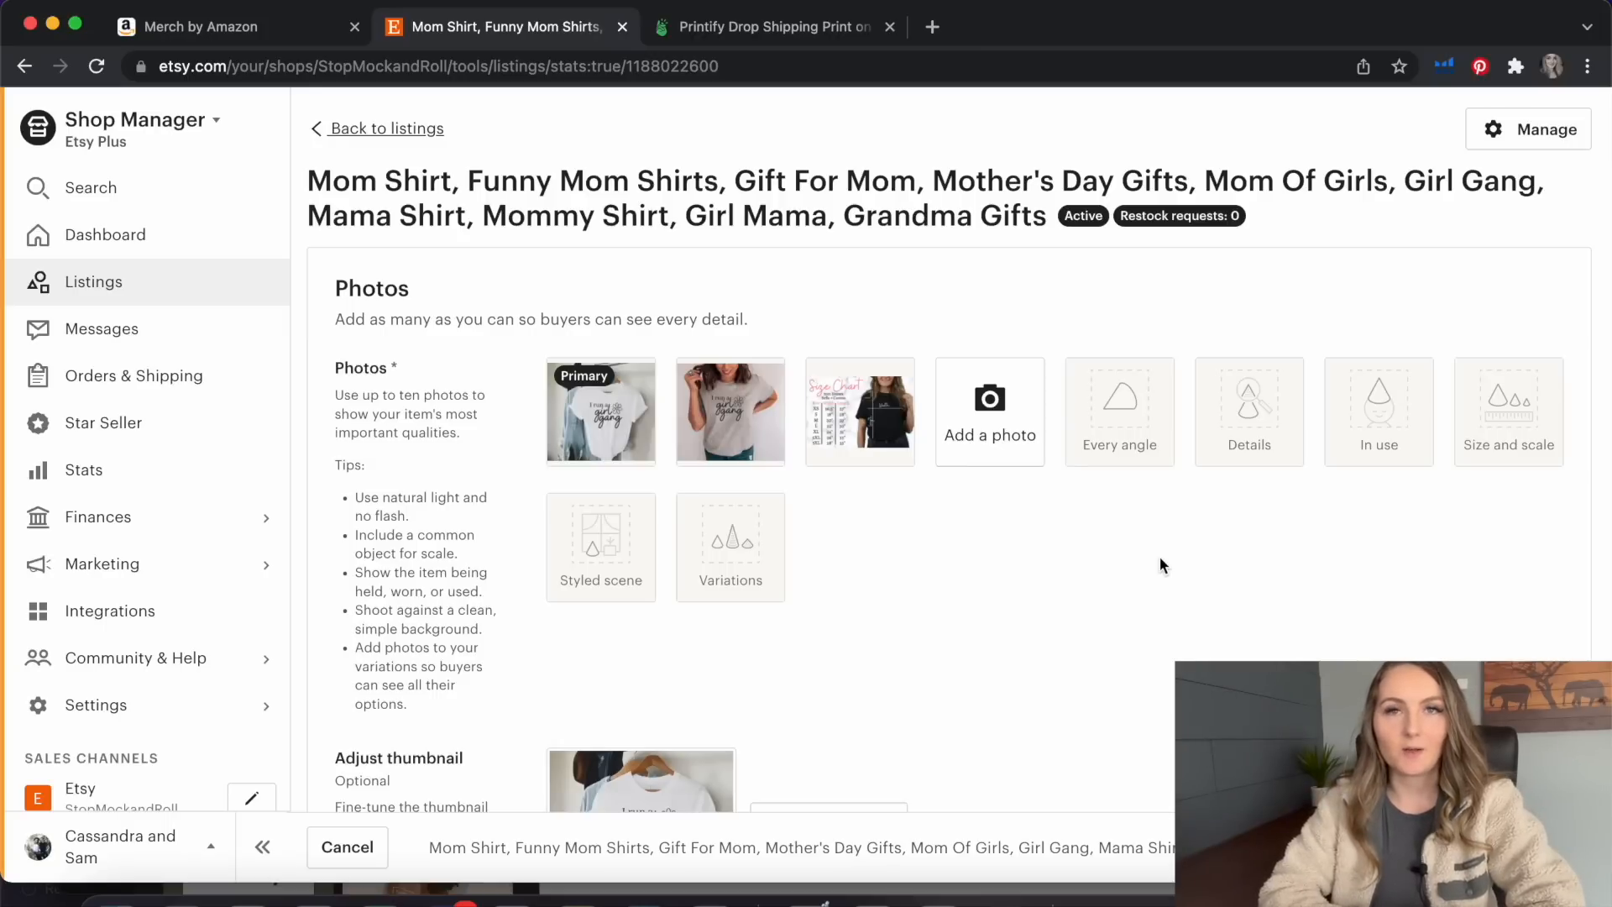
View the listing's size chart photo at full size and check the listing thumbnail
{"action": "left_click", "coordinate": [875, 384]}
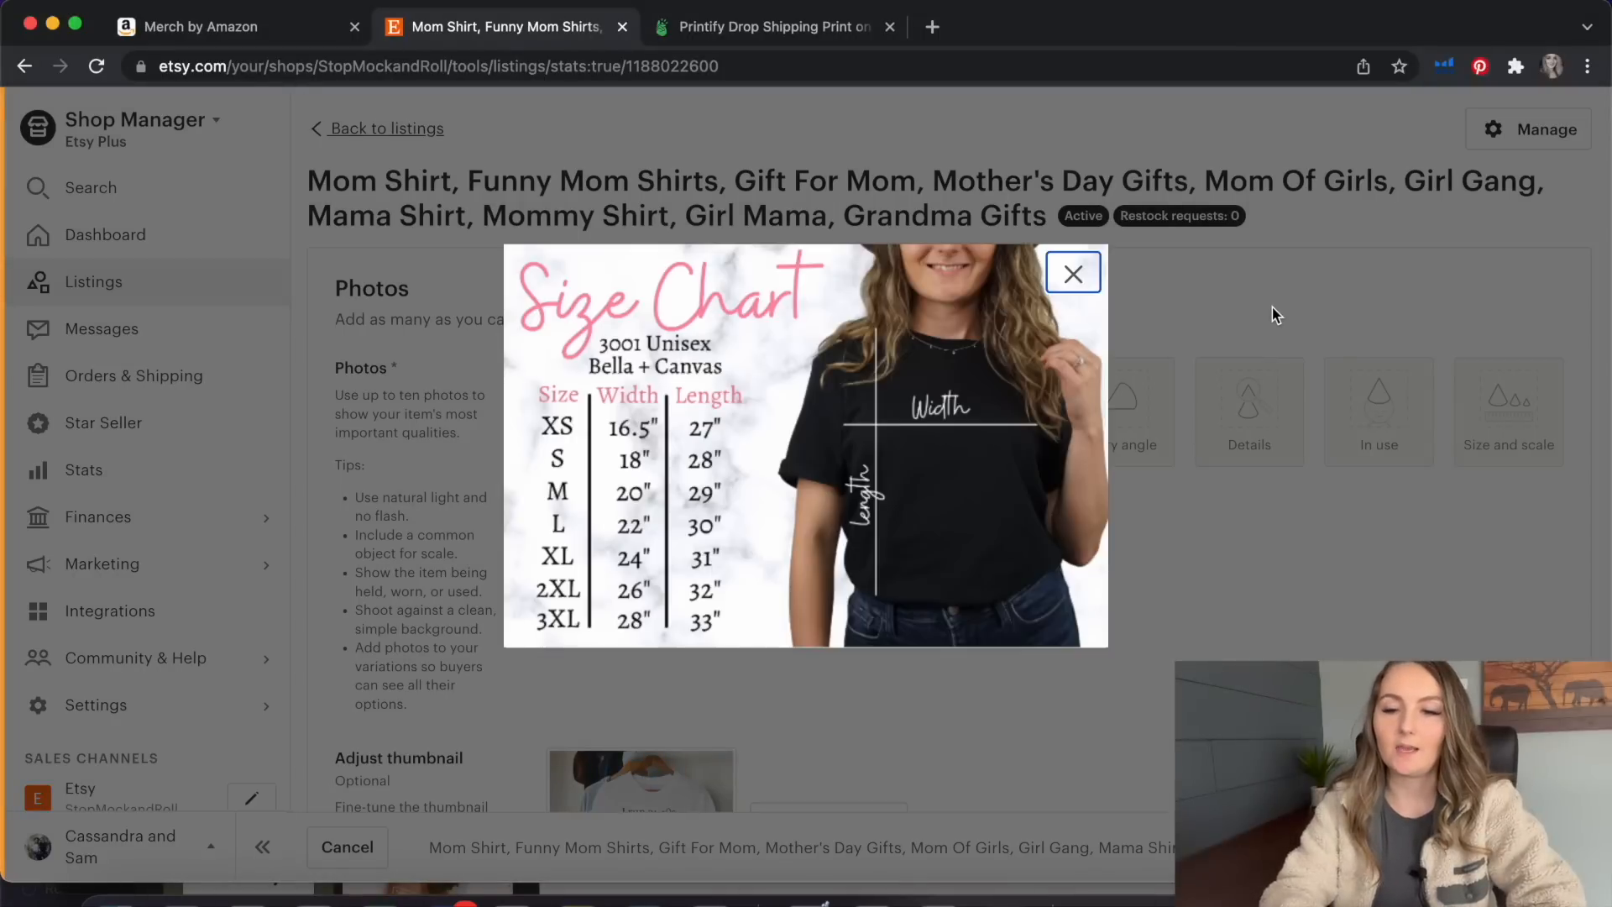
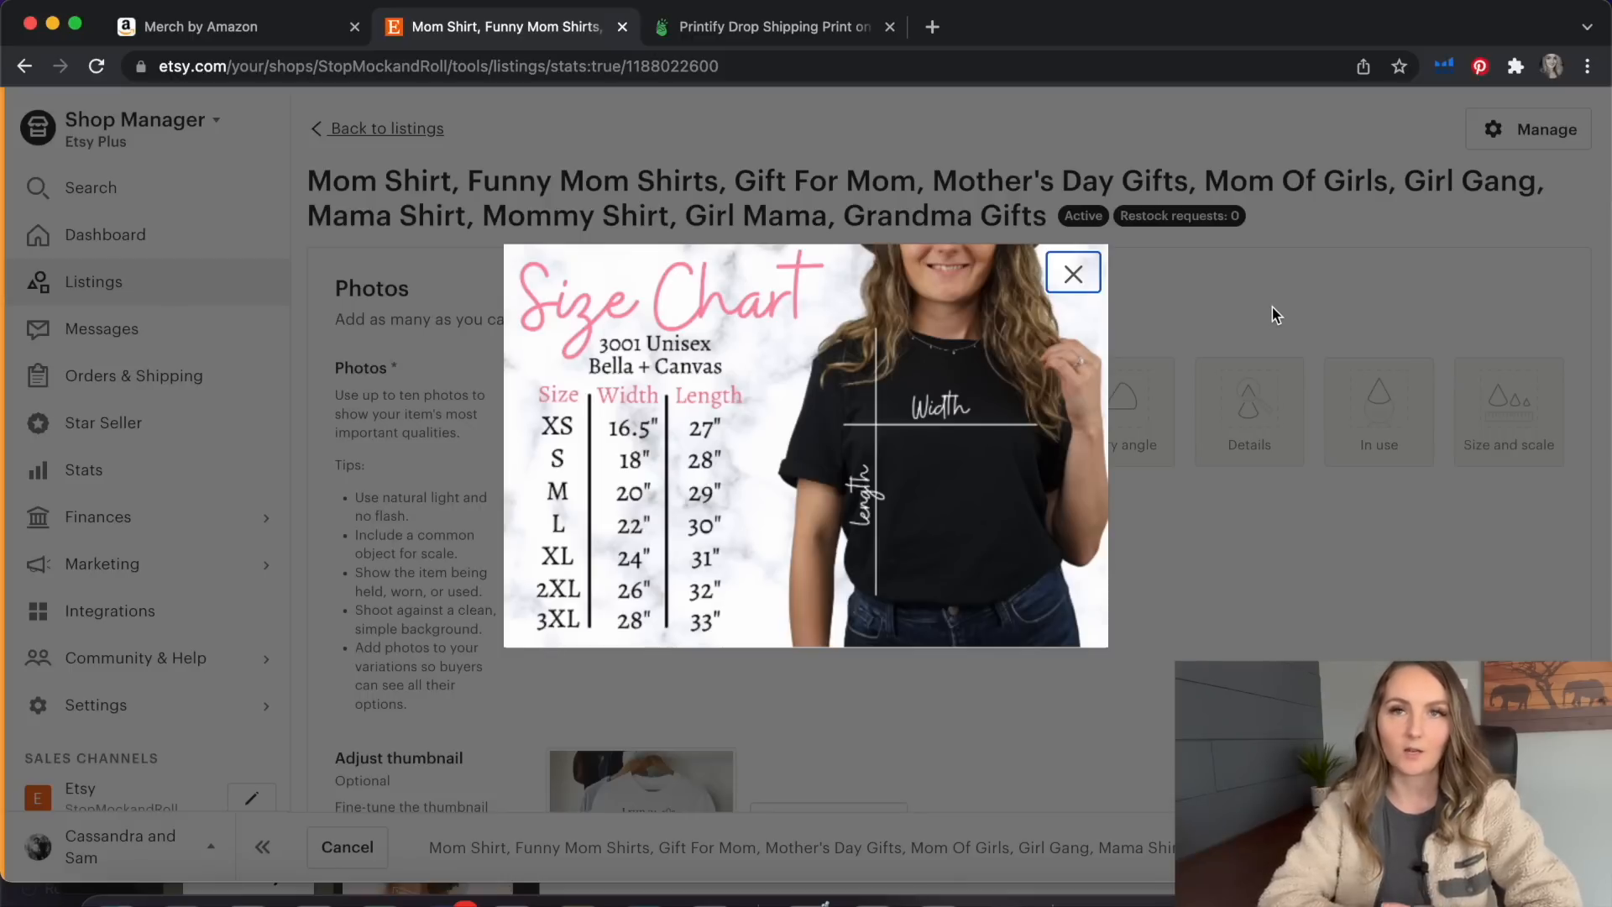
{"action": "left_click", "coordinate": [1071, 273]}
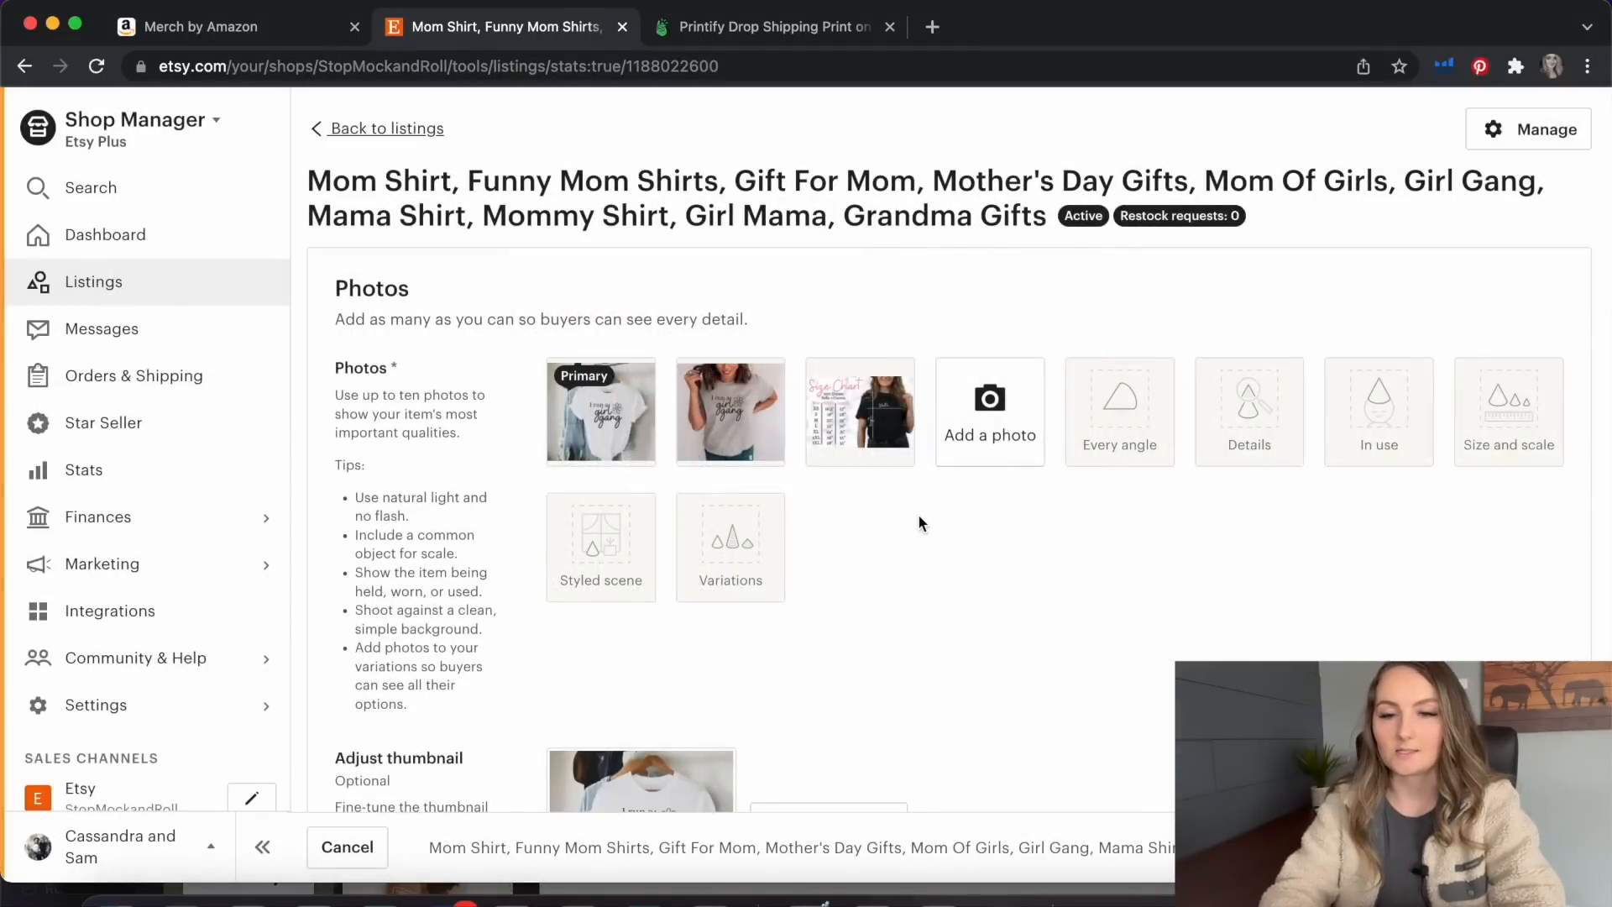
{"action": "scroll", "coordinate": [801, 431], "scroll_direction": "down", "scroll_amount": 3}
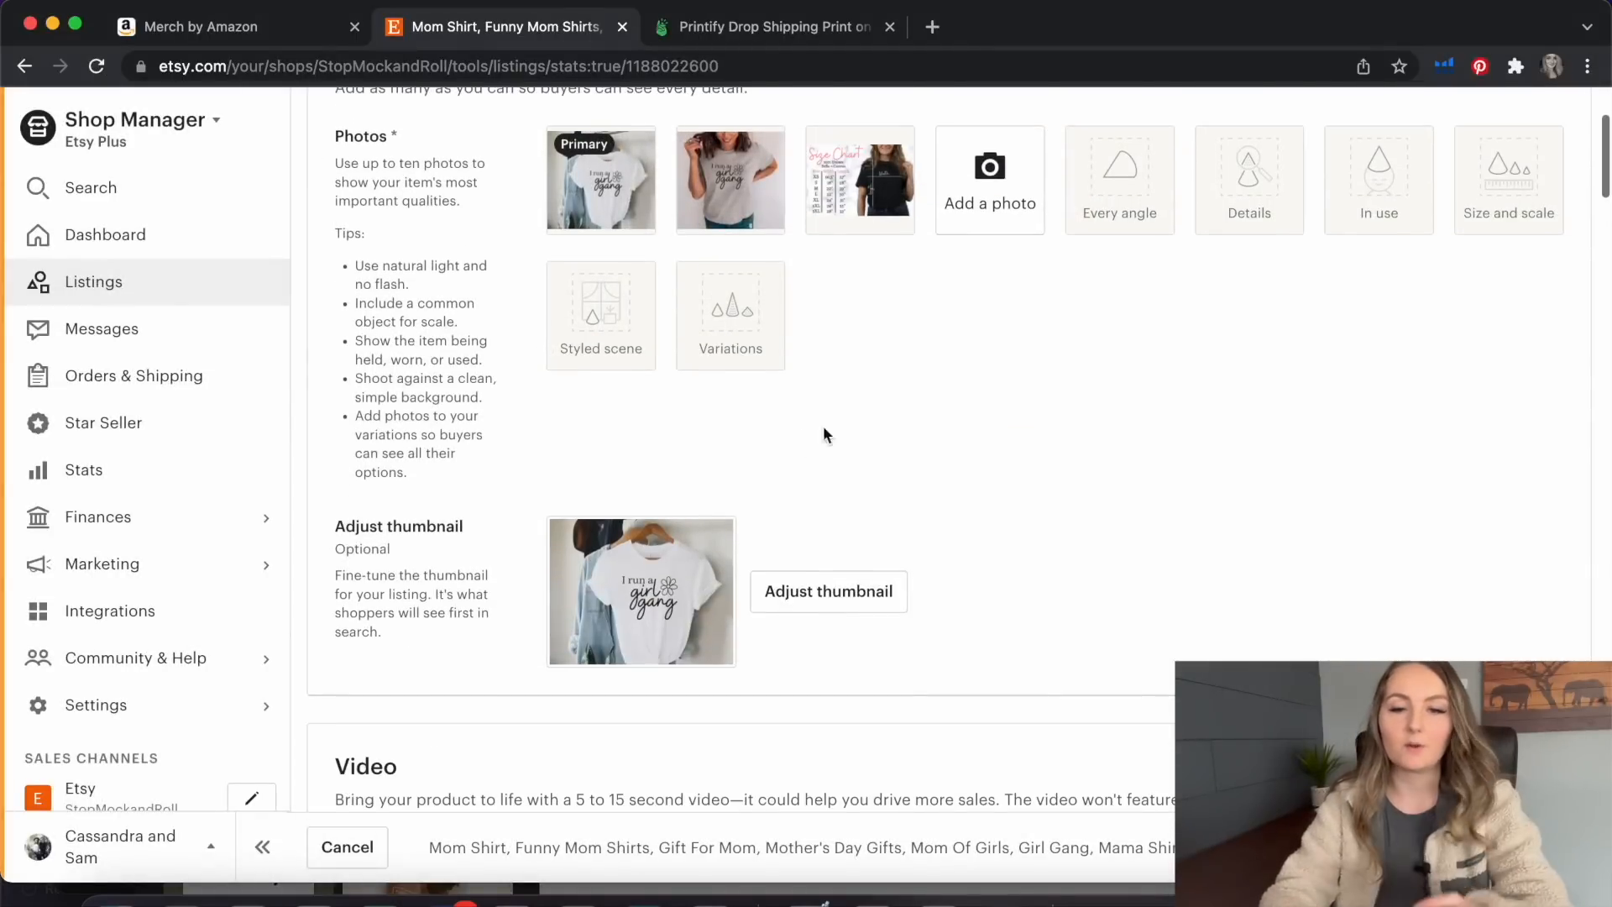
{"action": "scroll", "coordinate": [904, 524], "scroll_direction": "down", "scroll_amount": 1}
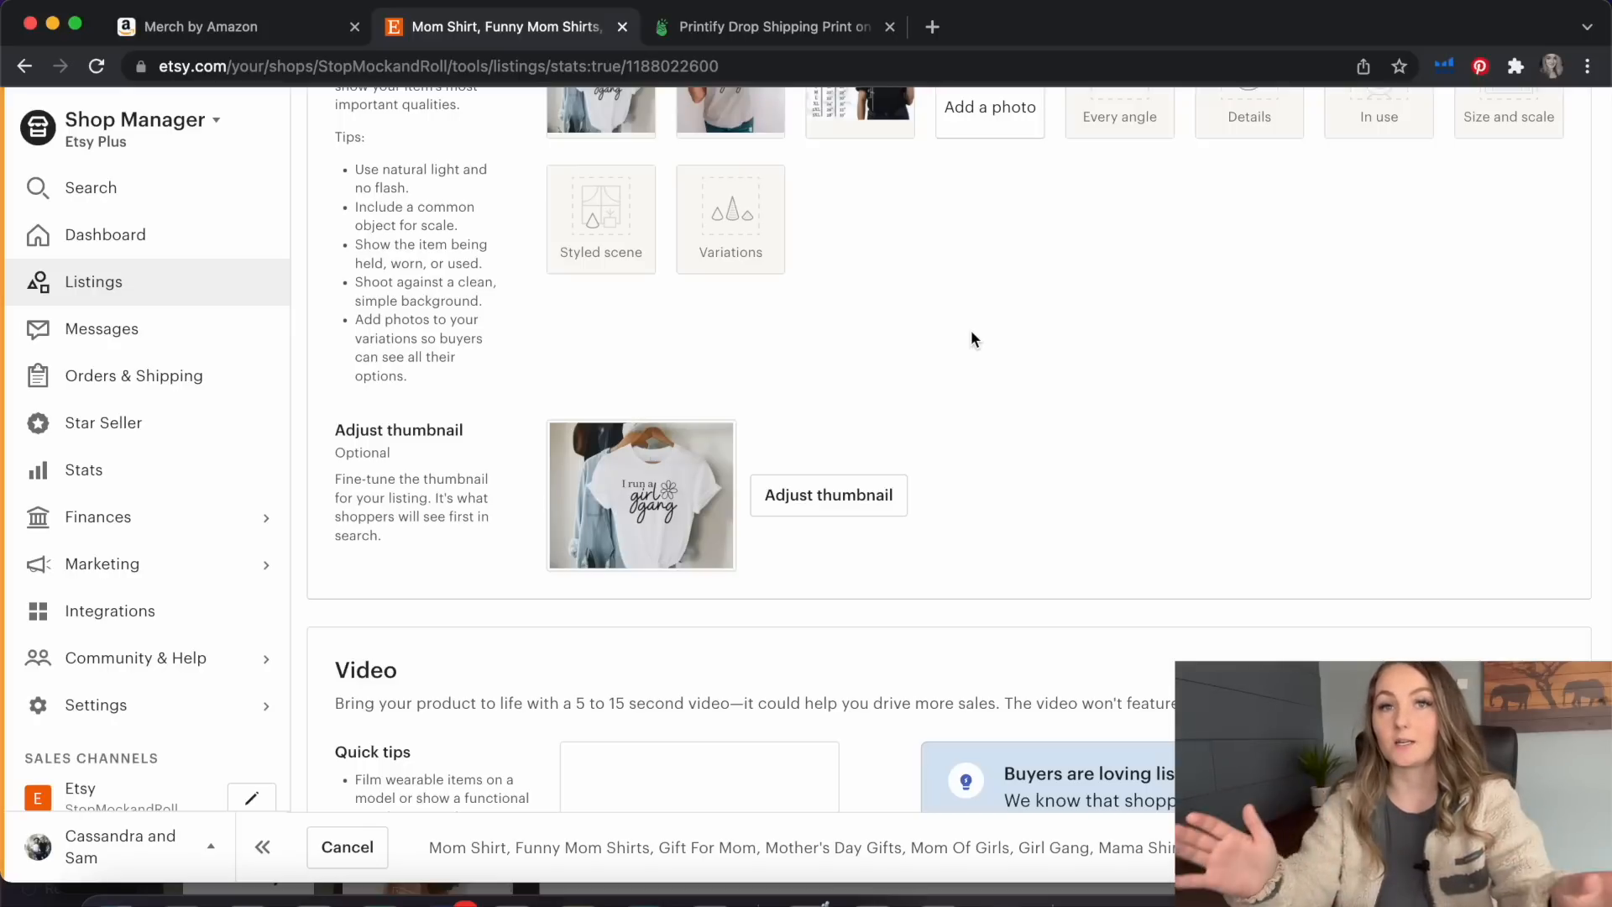
Set the maker in the listing details to Another company or person
{"action": "scroll", "coordinate": [972, 336], "scroll_direction": "down", "scroll_amount": 10}
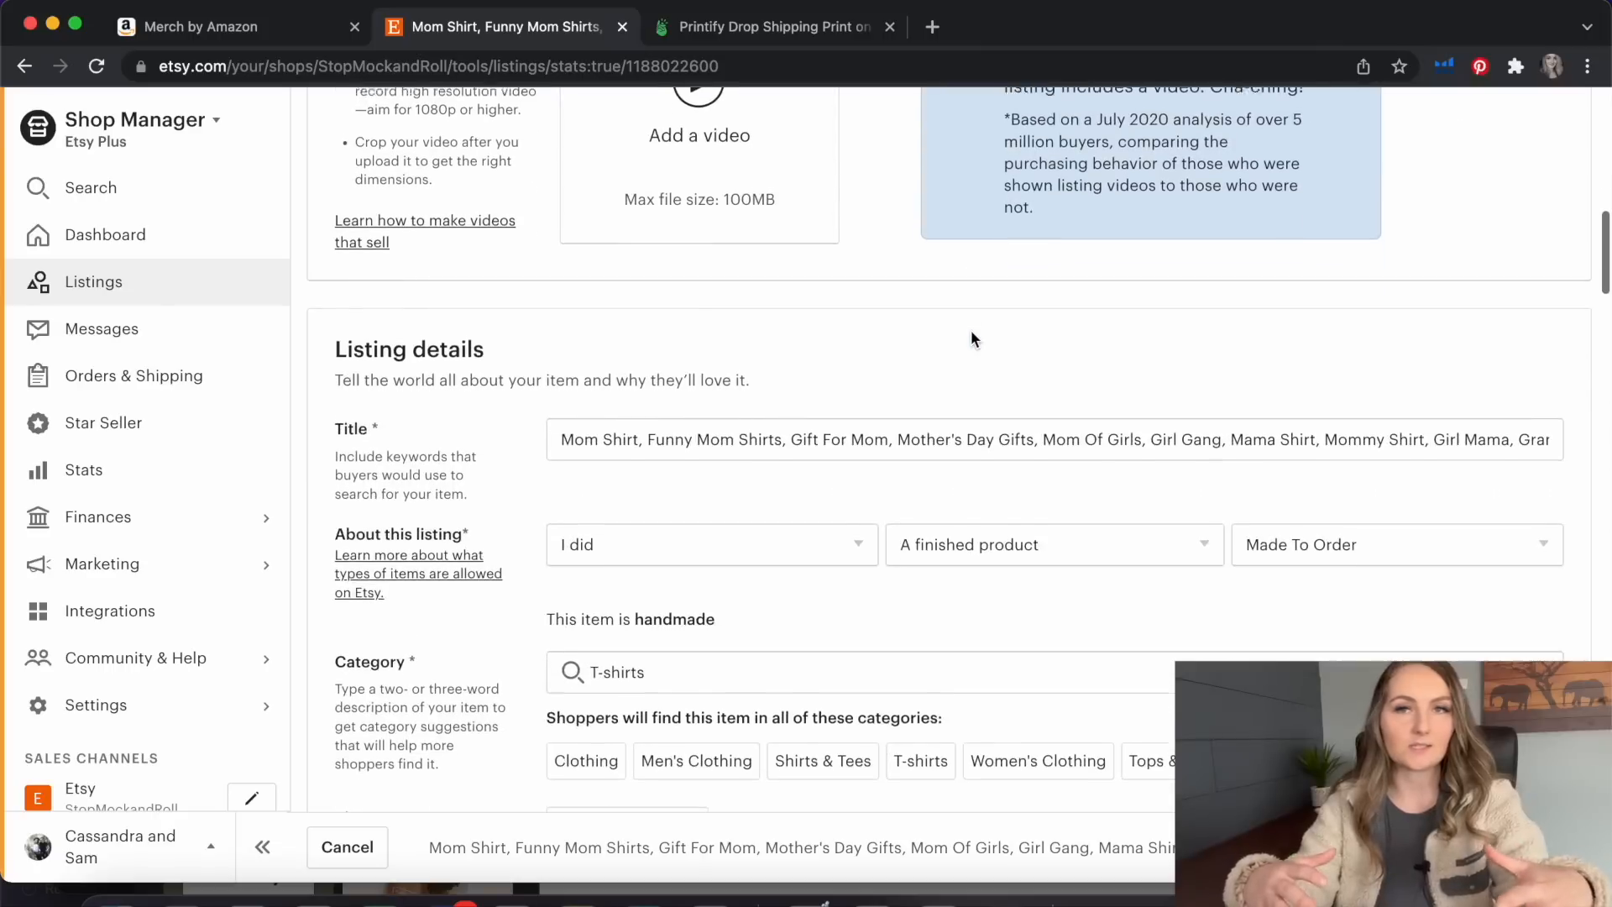
{"action": "left_click", "coordinate": [781, 525]}
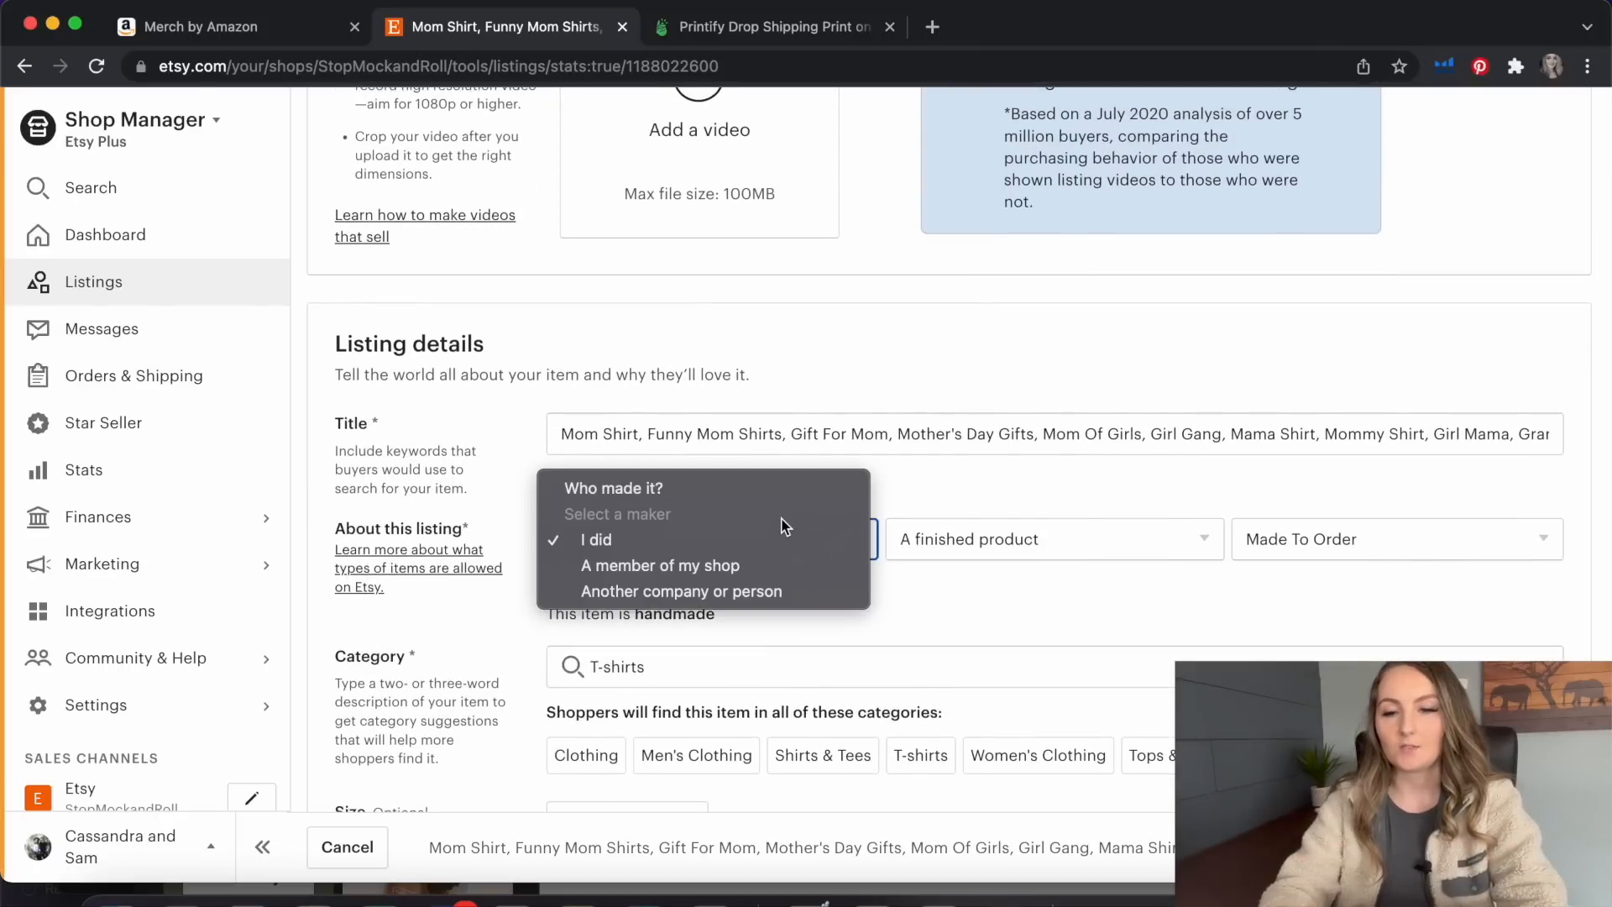
{"action": "left_click", "coordinate": [754, 592]}
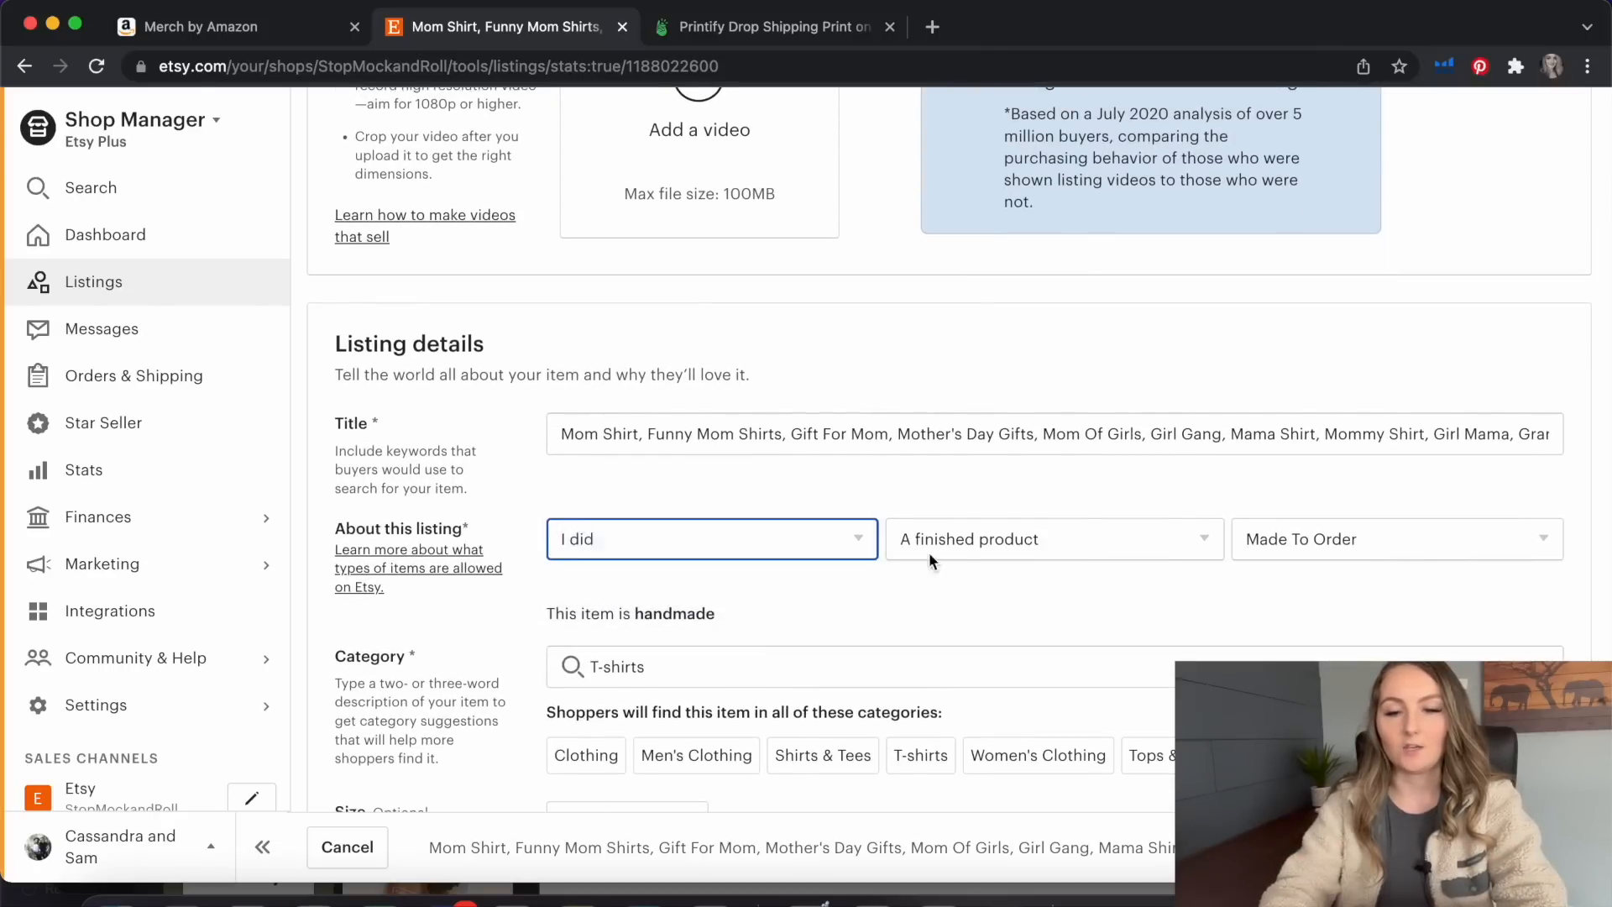
Try to find a Mother's Day option for the listing's occasion and clear the search text
{"action": "scroll", "coordinate": [730, 597], "scroll_direction": "down", "scroll_amount": 2}
{"action": "scroll", "coordinate": [624, 537], "scroll_direction": "down", "scroll_amount": 6}
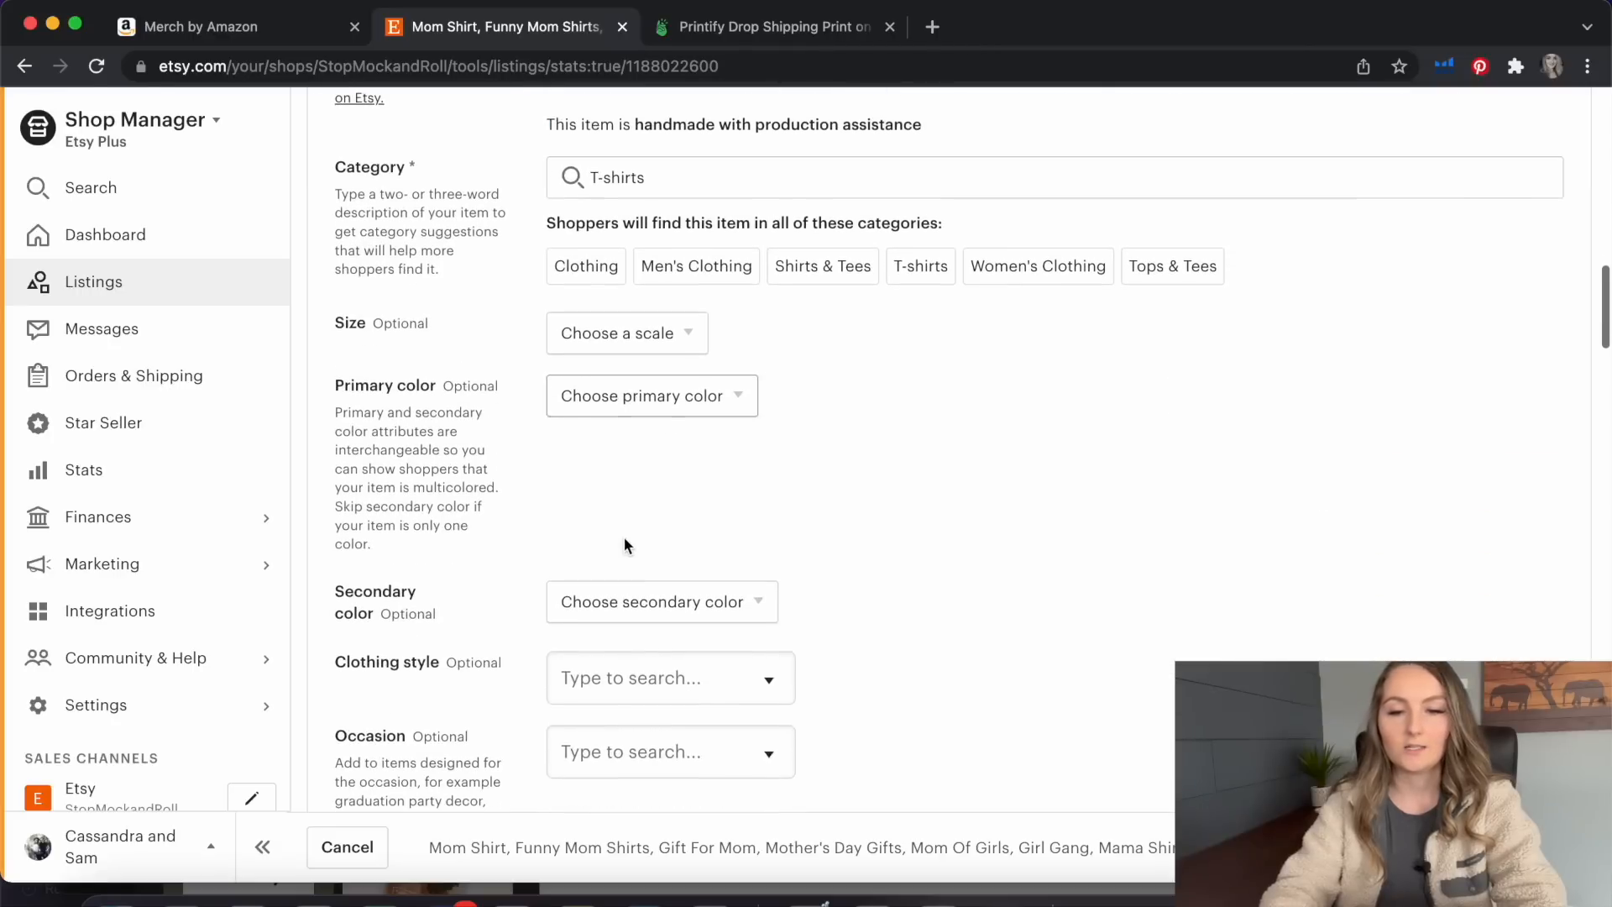
{"action": "left_click", "coordinate": [659, 633]}
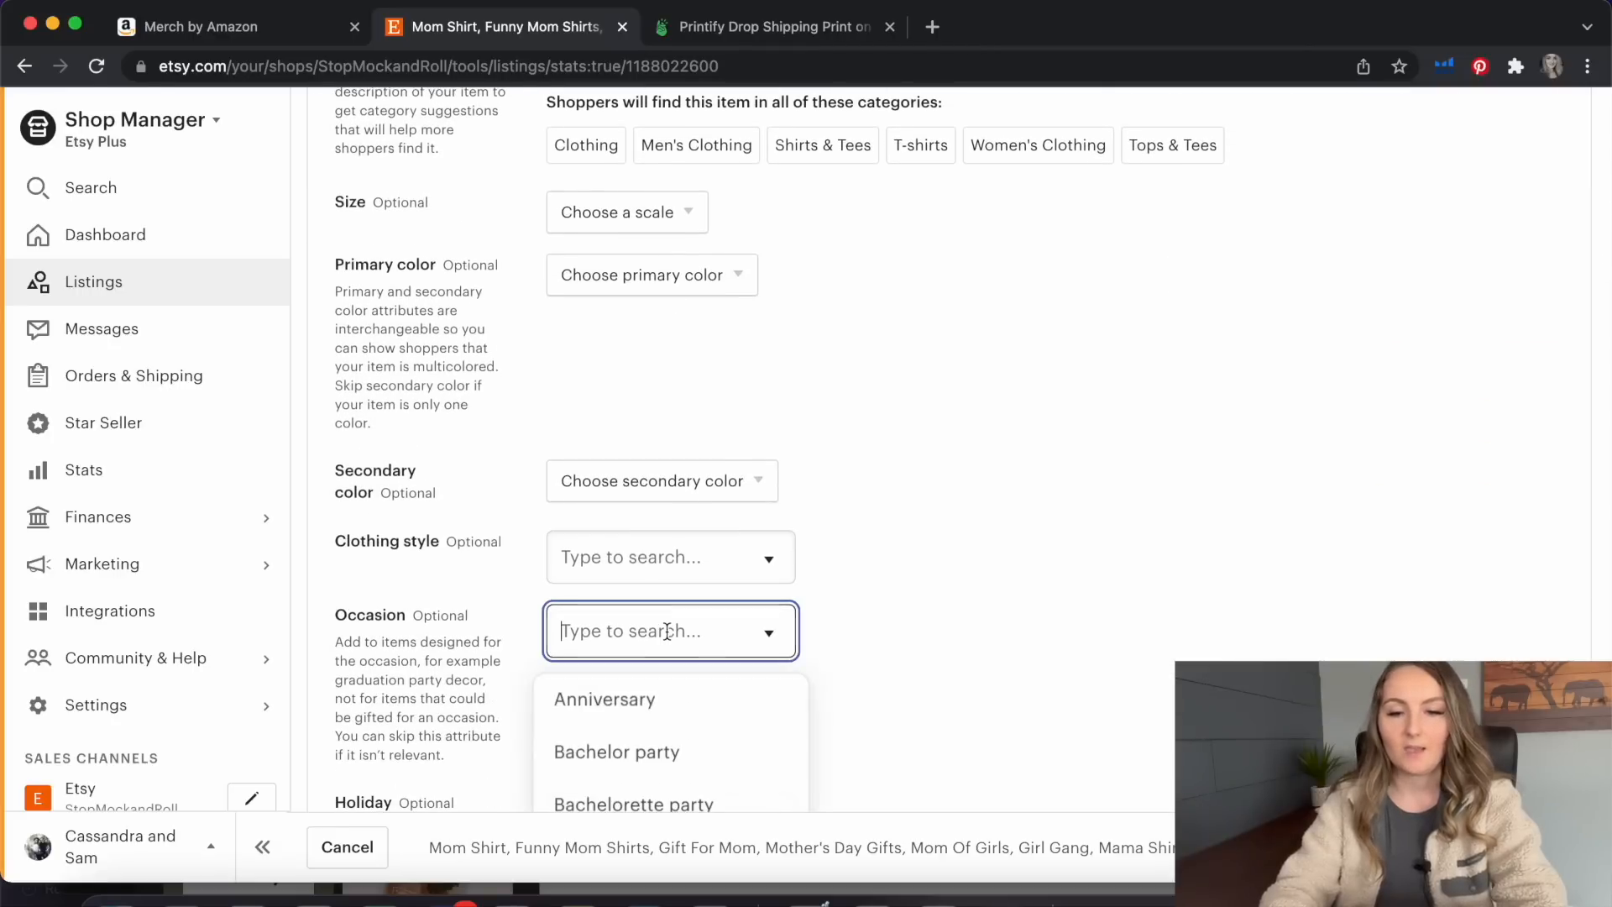
{"action": "type", "text": "mote"}
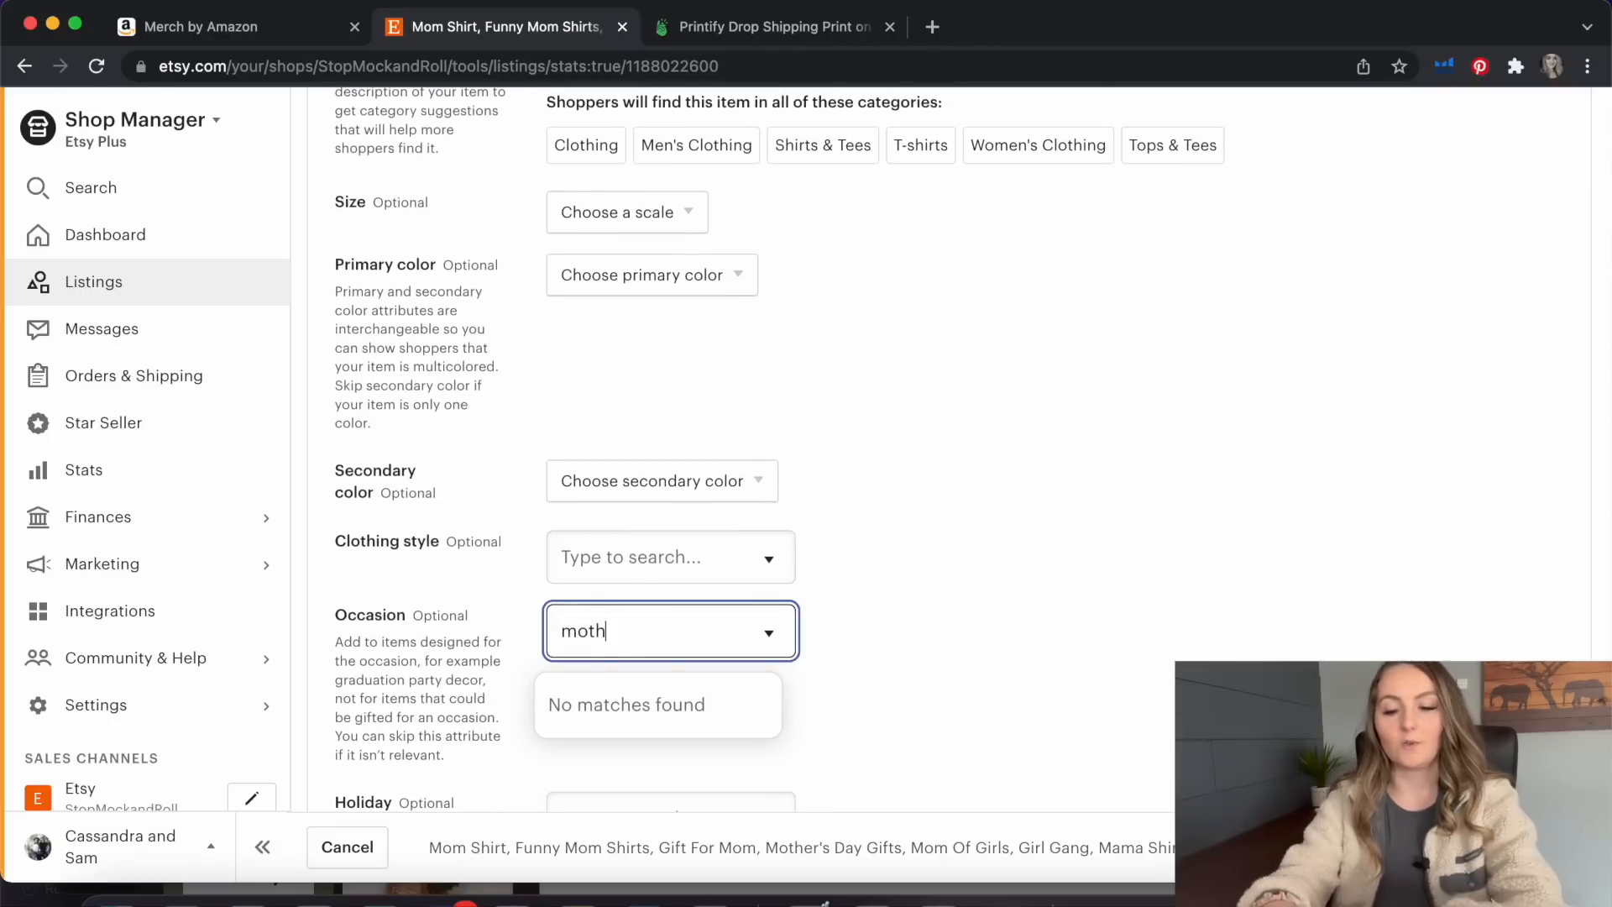
{"action": "type", "text": "hers"}
{"action": "key", "text": "BackSpace"}
{"action": "key", "text": "BackSpace"}
{"action": "key", "text": "BackSpace"}
{"action": "key", "text": "BackSpace"}
{"action": "key", "text": "BackSpace"}
{"action": "key", "text": "BackSpace"}
{"action": "key", "text": "BackSpace"}
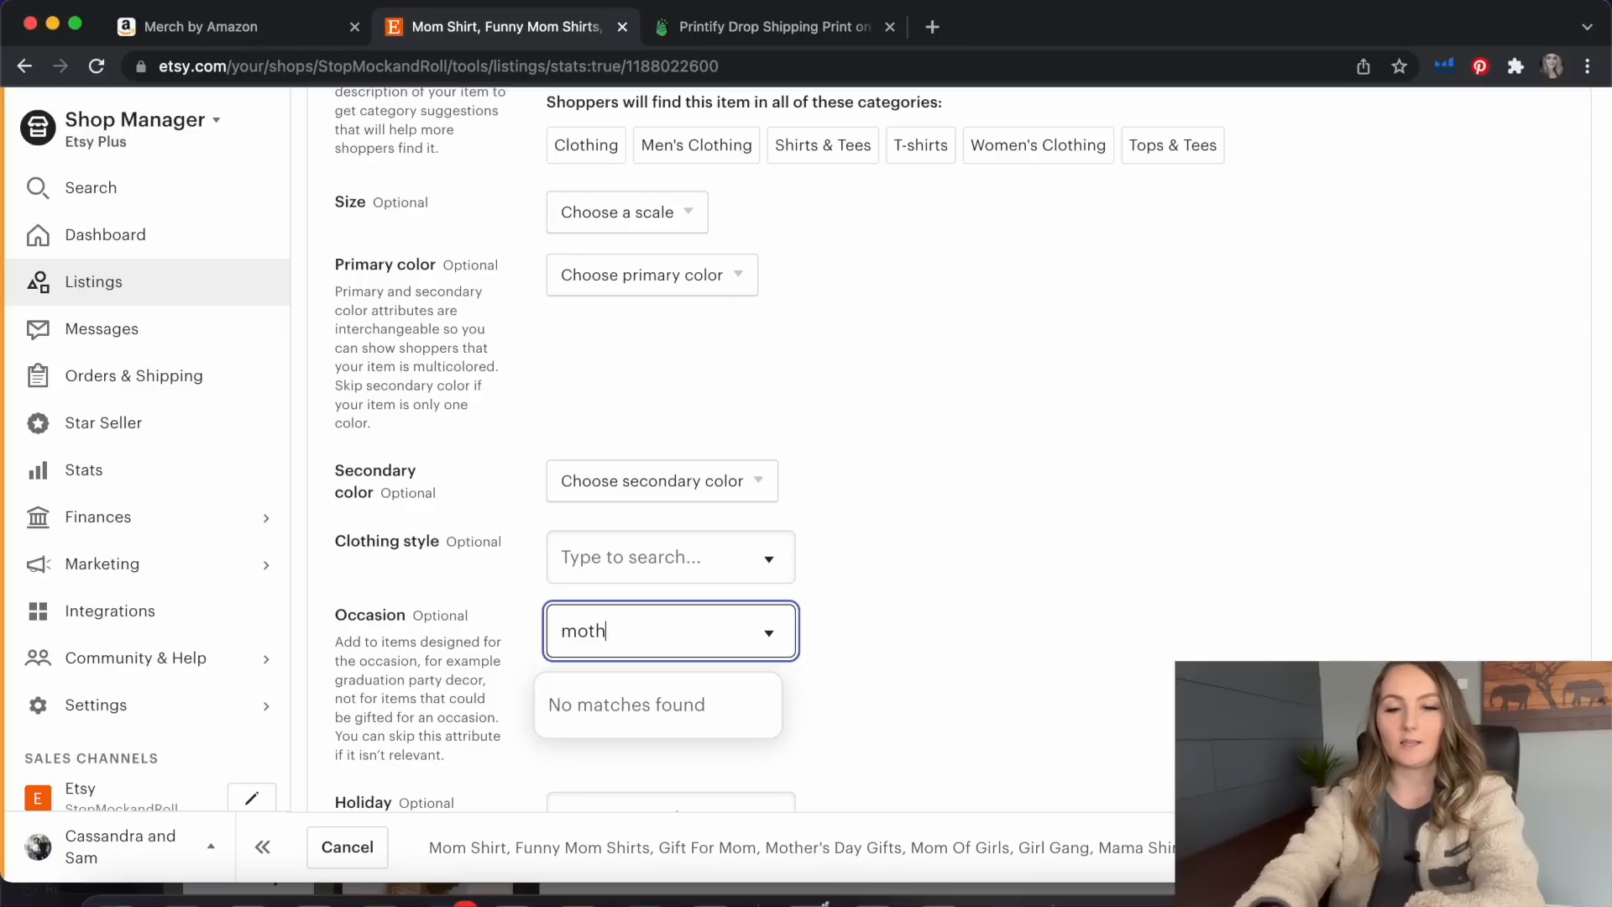
Set the listing's holiday attribute to Mother's Day
{"action": "left_click", "coordinate": [946, 567]}
{"action": "scroll", "coordinate": [949, 578], "scroll_direction": "down", "scroll_amount": 2}
{"action": "scroll", "coordinate": [949, 578], "scroll_direction": "down", "scroll_amount": 3}
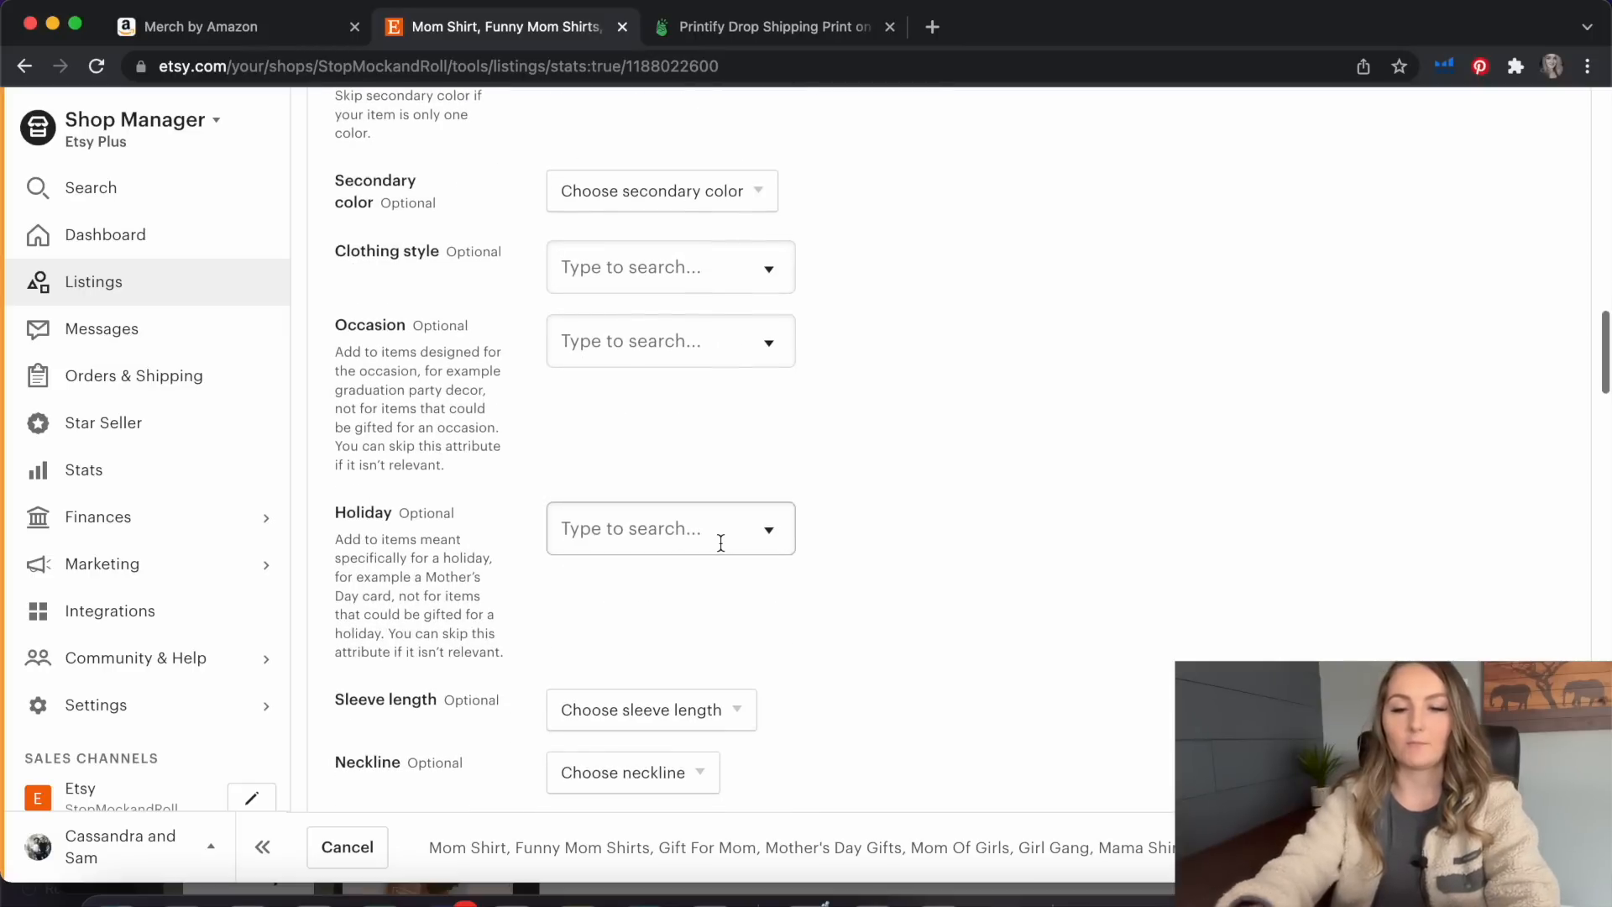
{"action": "left_click", "coordinate": [720, 530]}
{"action": "type", "text": "mother"}
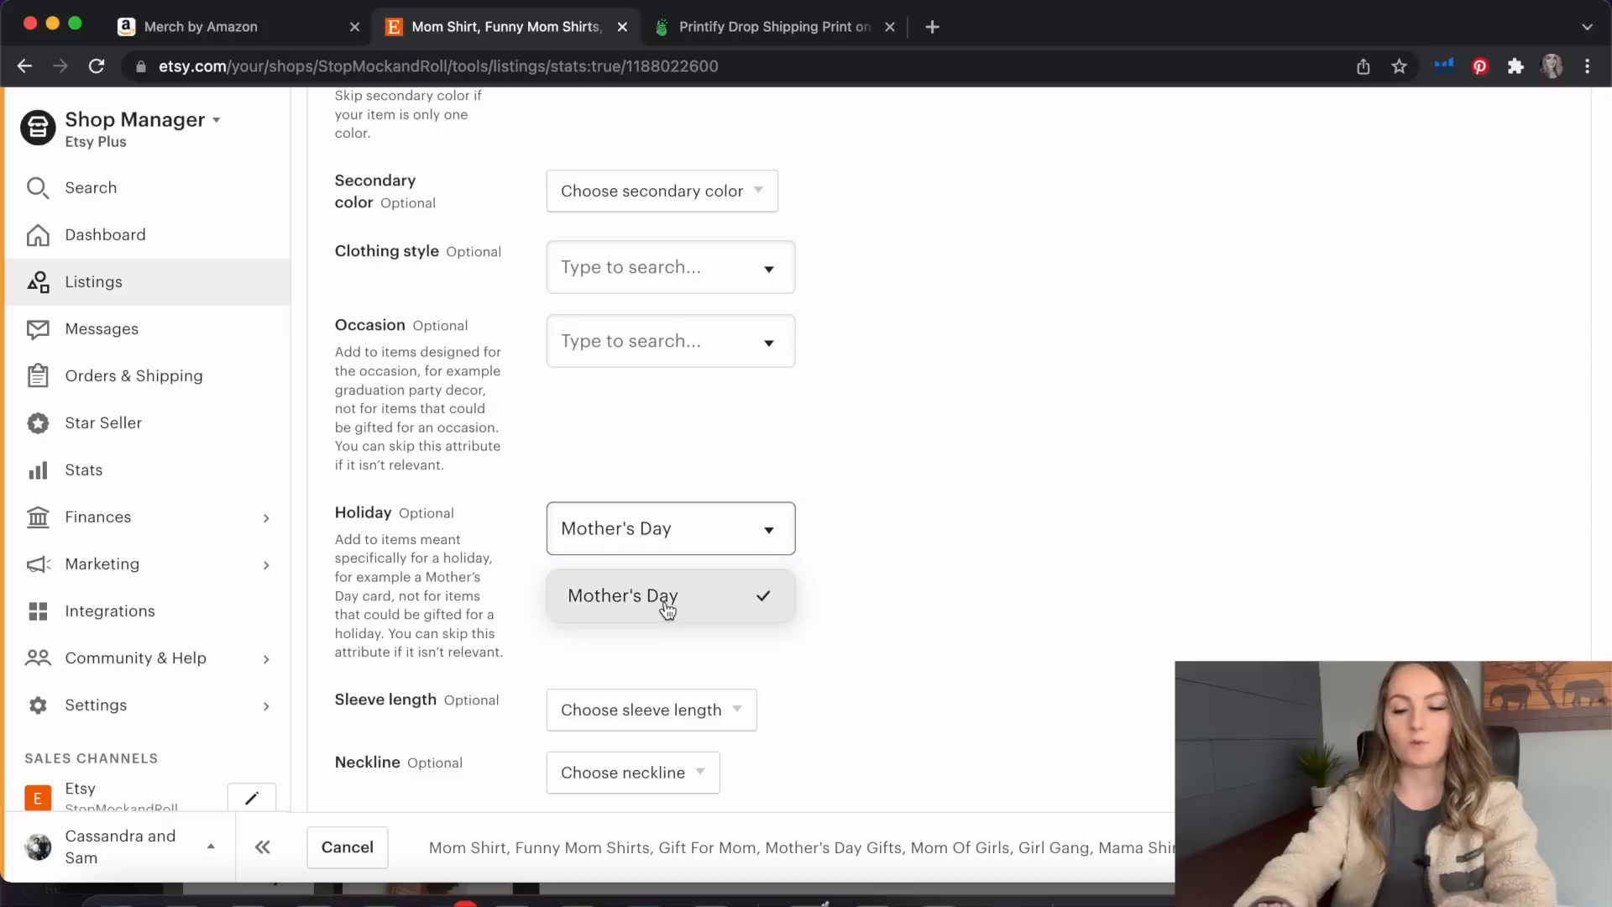
{"action": "left_click", "coordinate": [668, 600]}
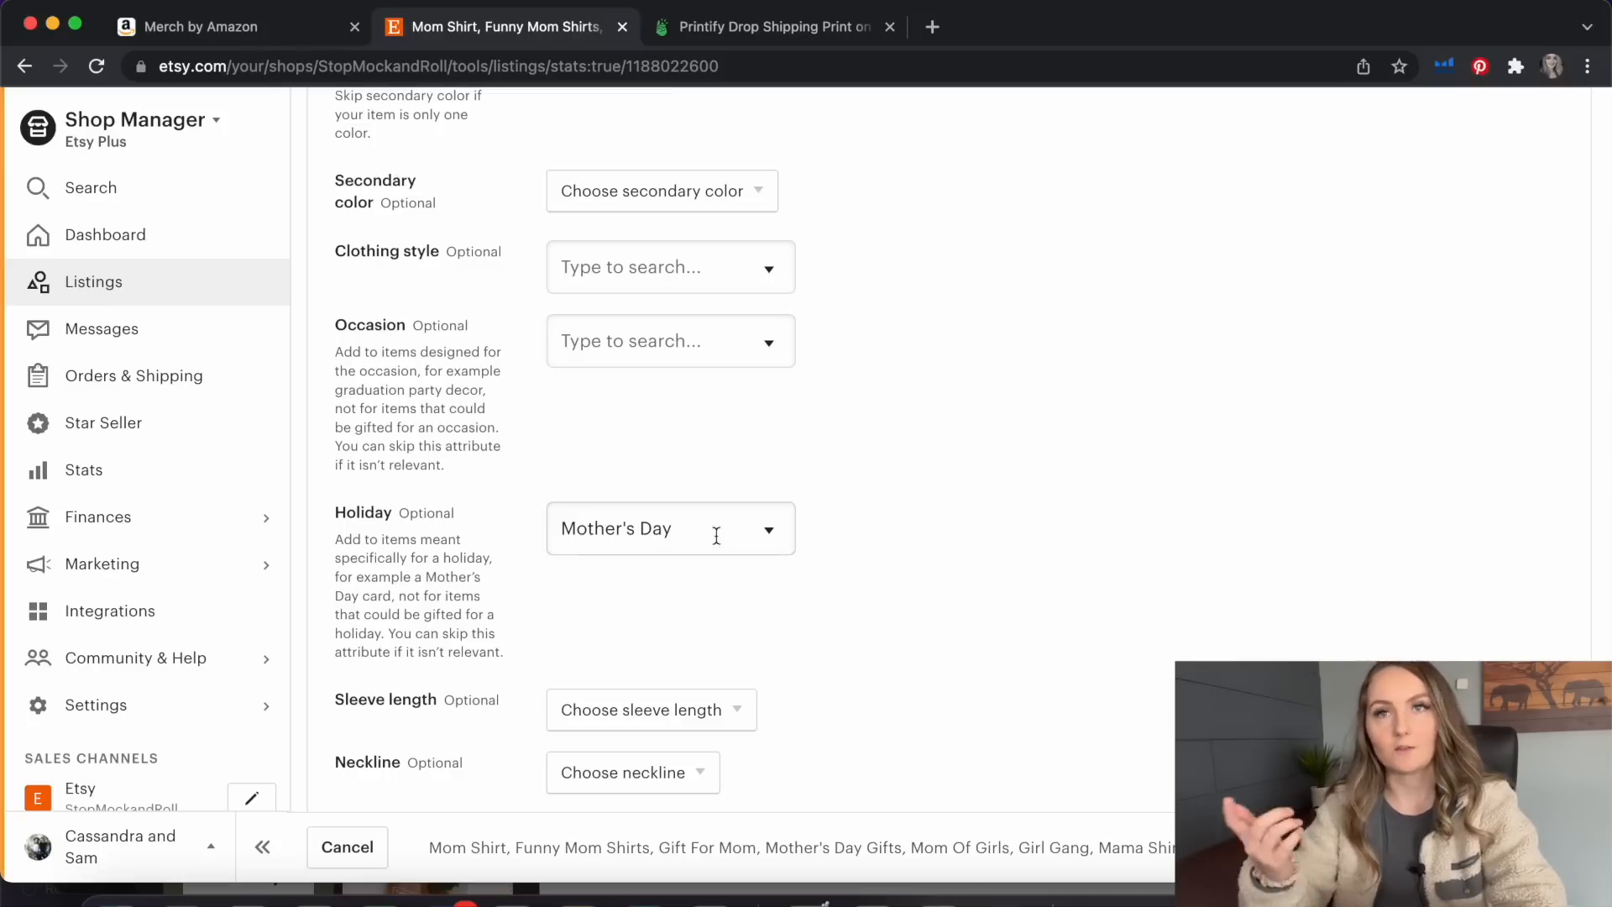
Start a new production partner for the listing, named Printify and located in Florida, United States Of America
{"action": "scroll", "coordinate": [834, 472], "scroll_direction": "down", "scroll_amount": 5}
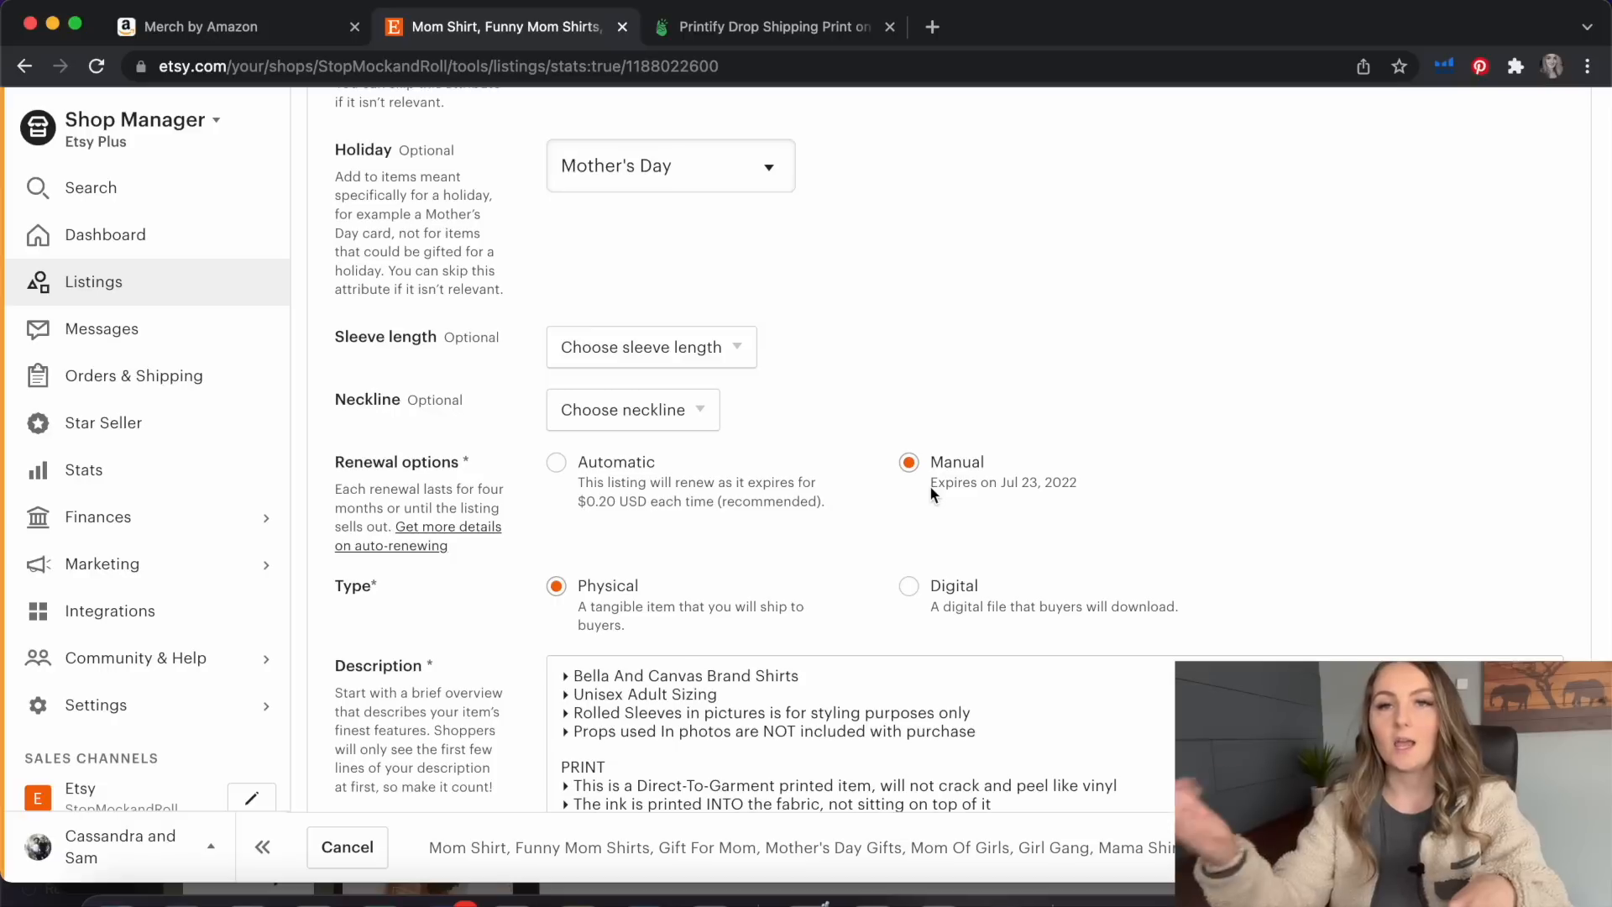
{"action": "scroll", "coordinate": [929, 486], "scroll_direction": "down", "scroll_amount": 10}
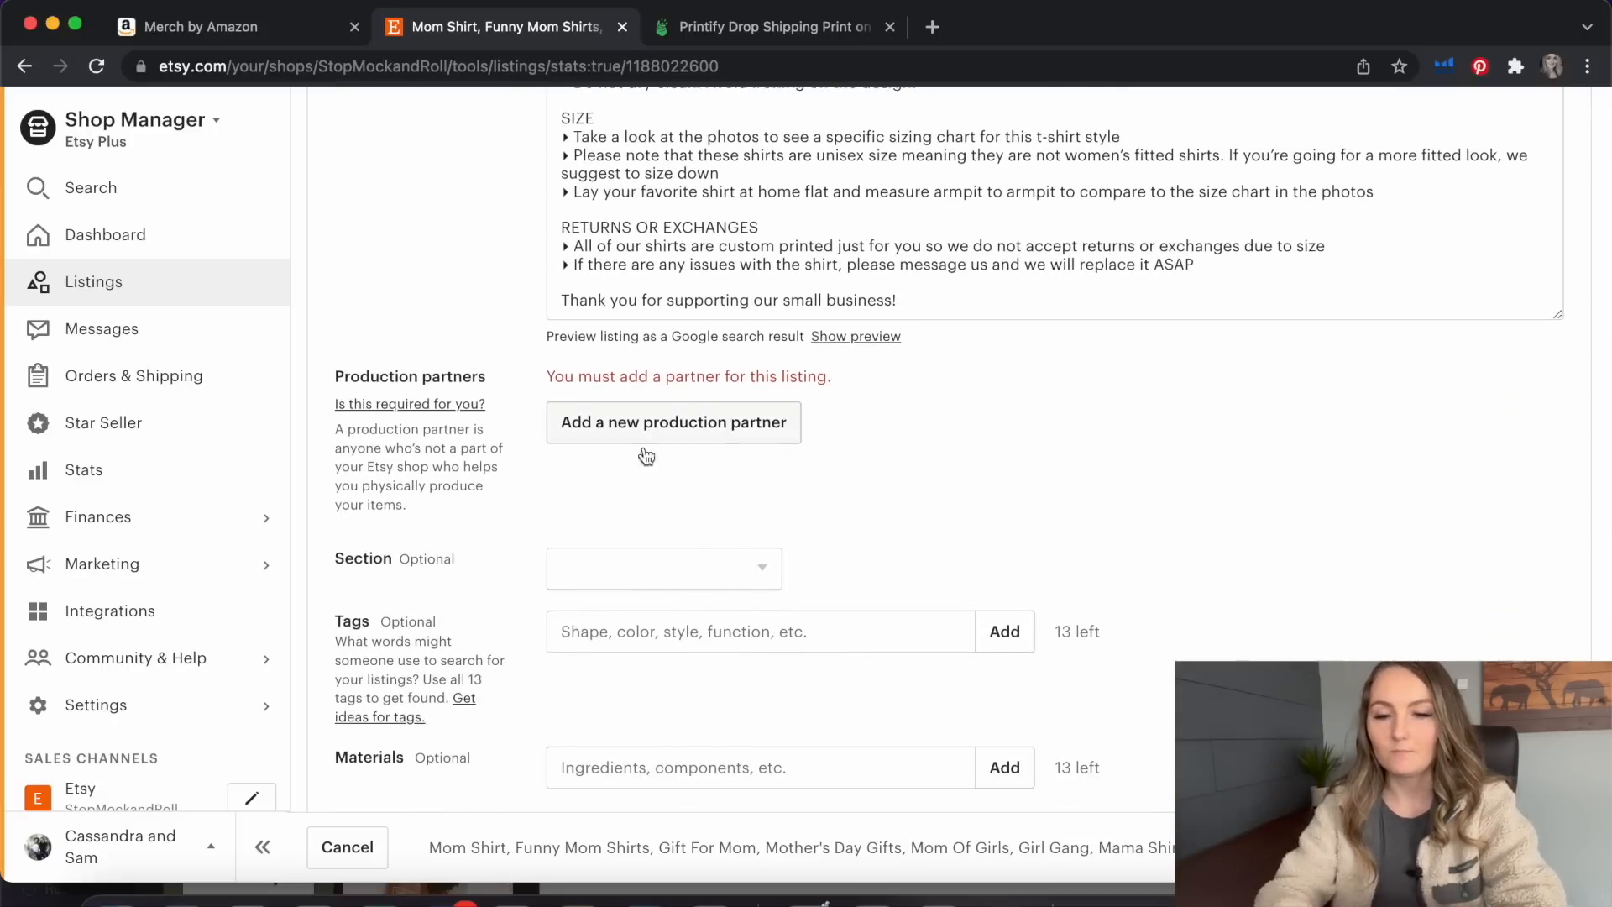
{"action": "left_click", "coordinate": [713, 422]}
{"action": "left_click", "coordinate": [837, 443]}
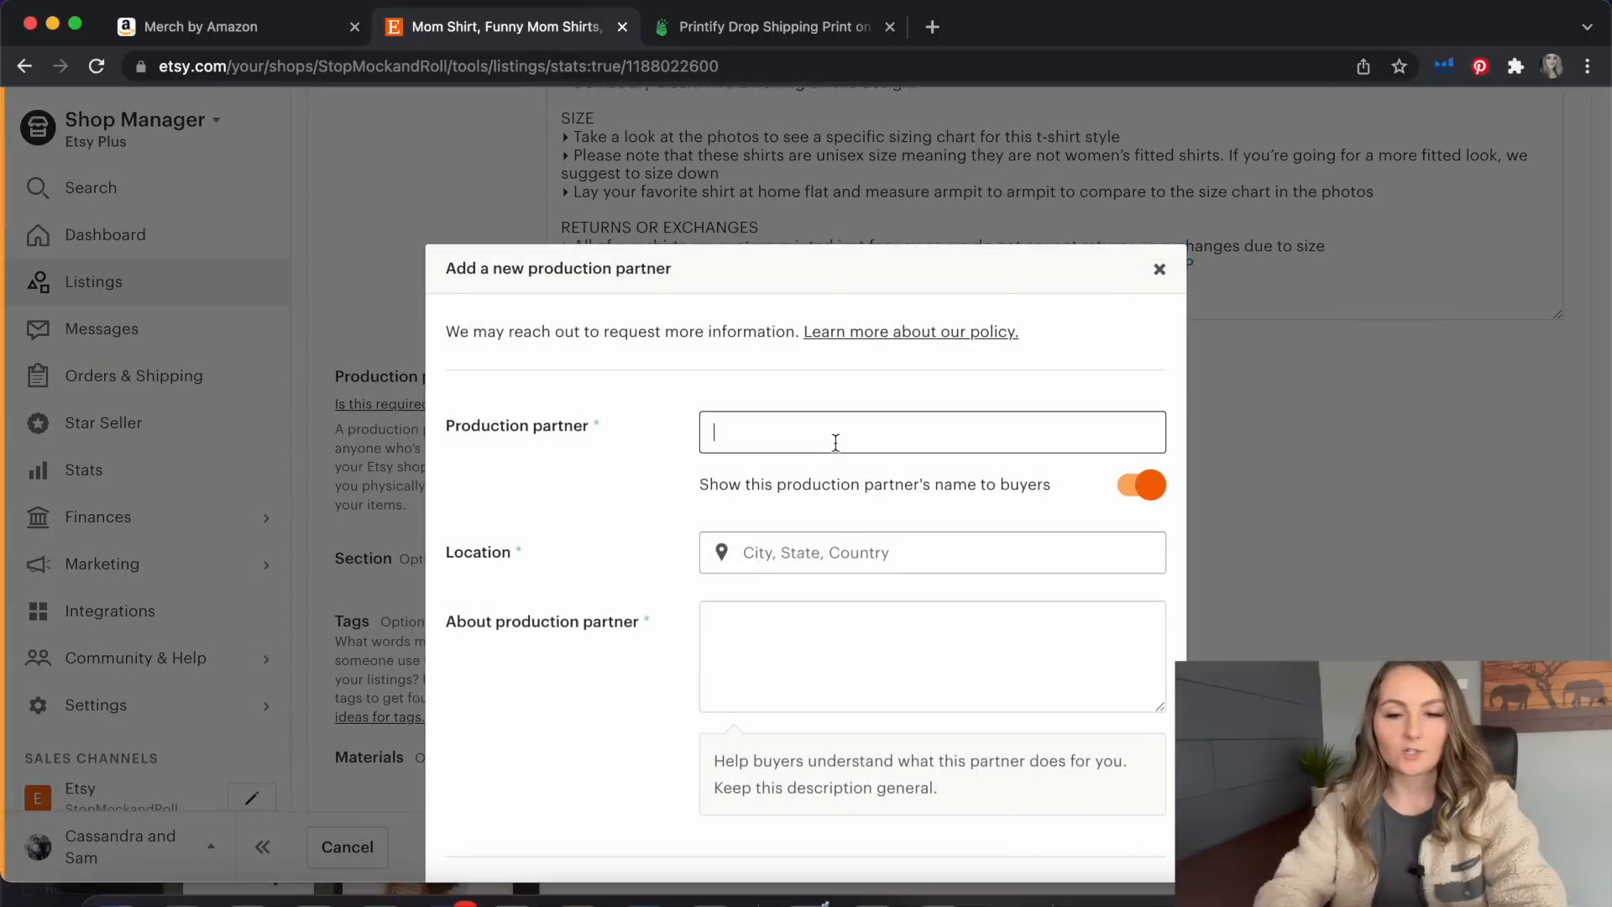
{"action": "type", "text": "Printify"}
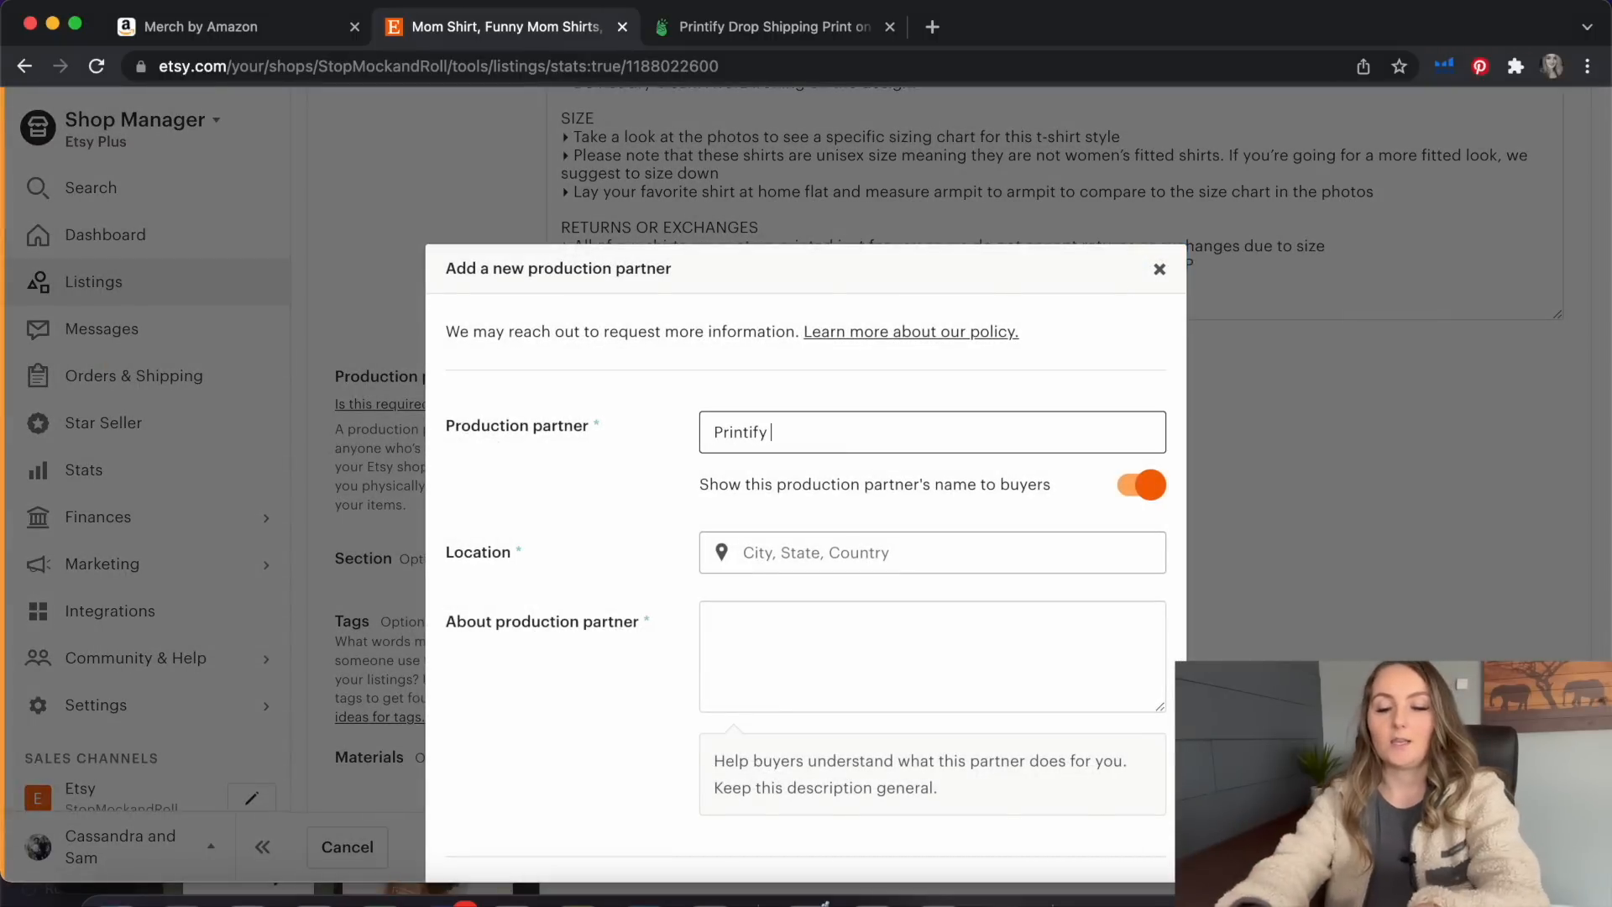
{"action": "left_click", "coordinate": [849, 566]}
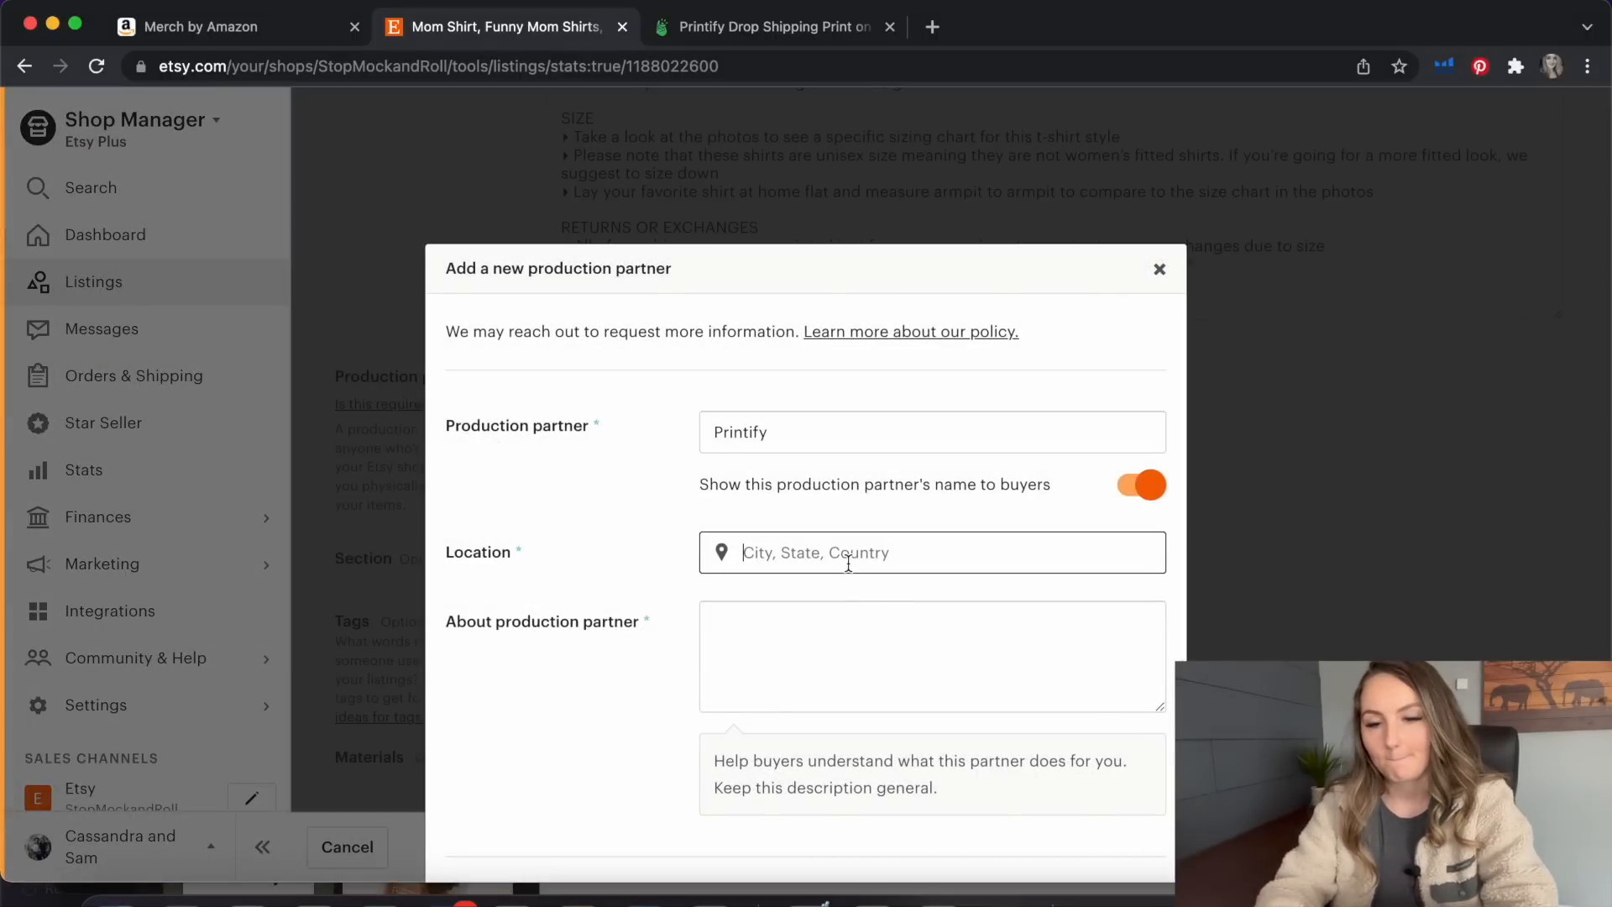
{"action": "type", "text": "florida"}
{"action": "left_click", "coordinate": [859, 602]}
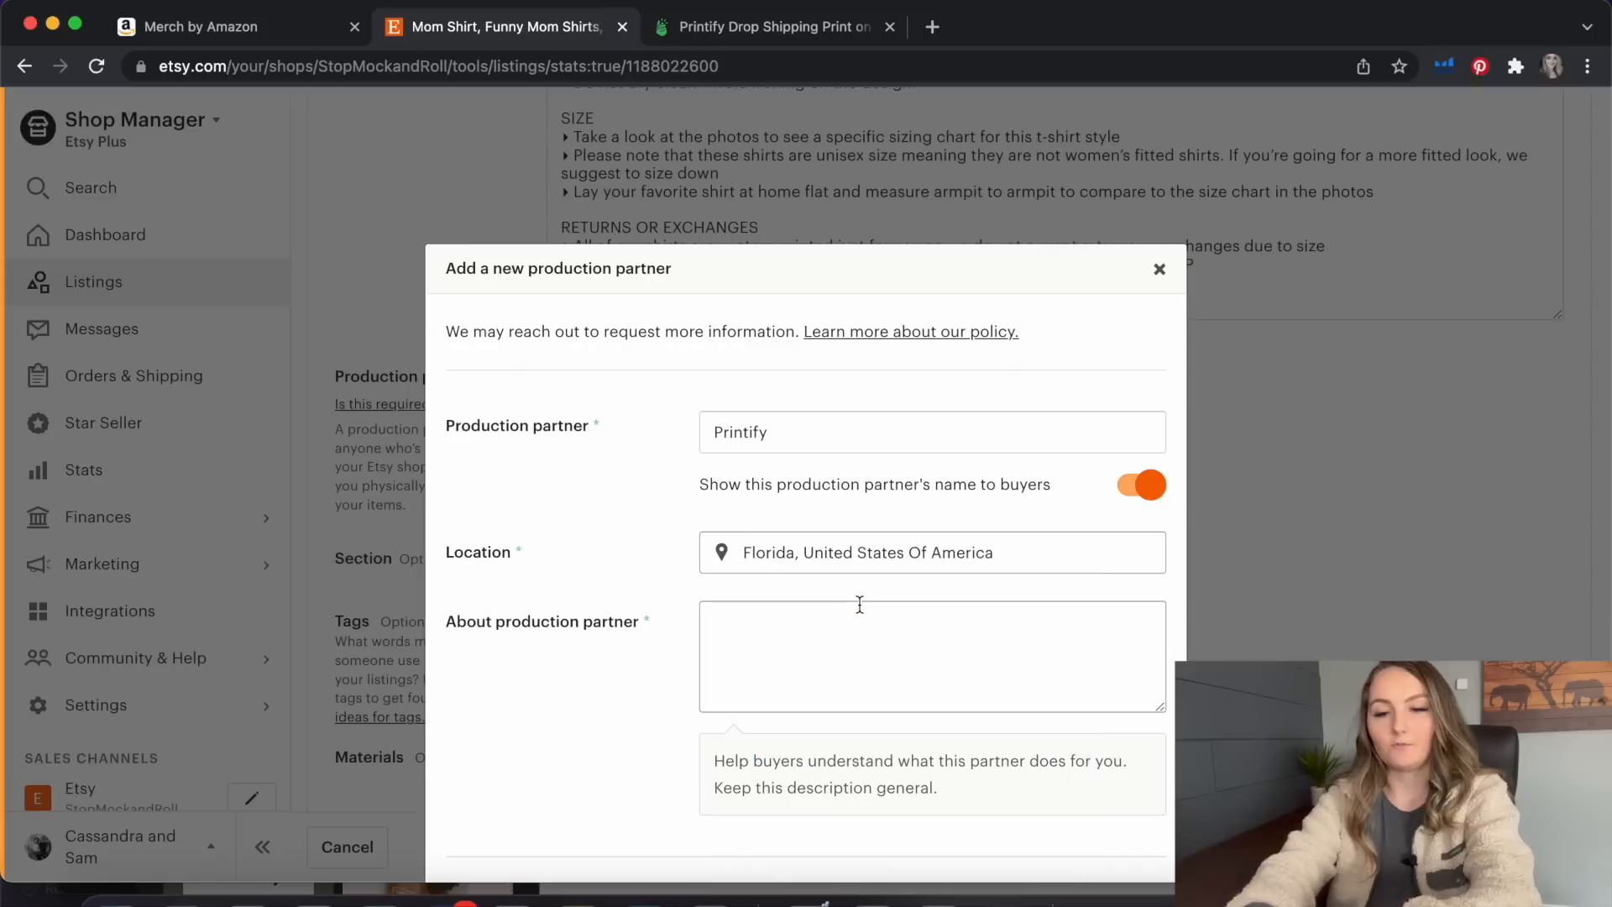
Describe the production partner as "They print shirts for me"
{"action": "left_click", "coordinate": [860, 622]}
{"action": "type", "text": "They pr"}
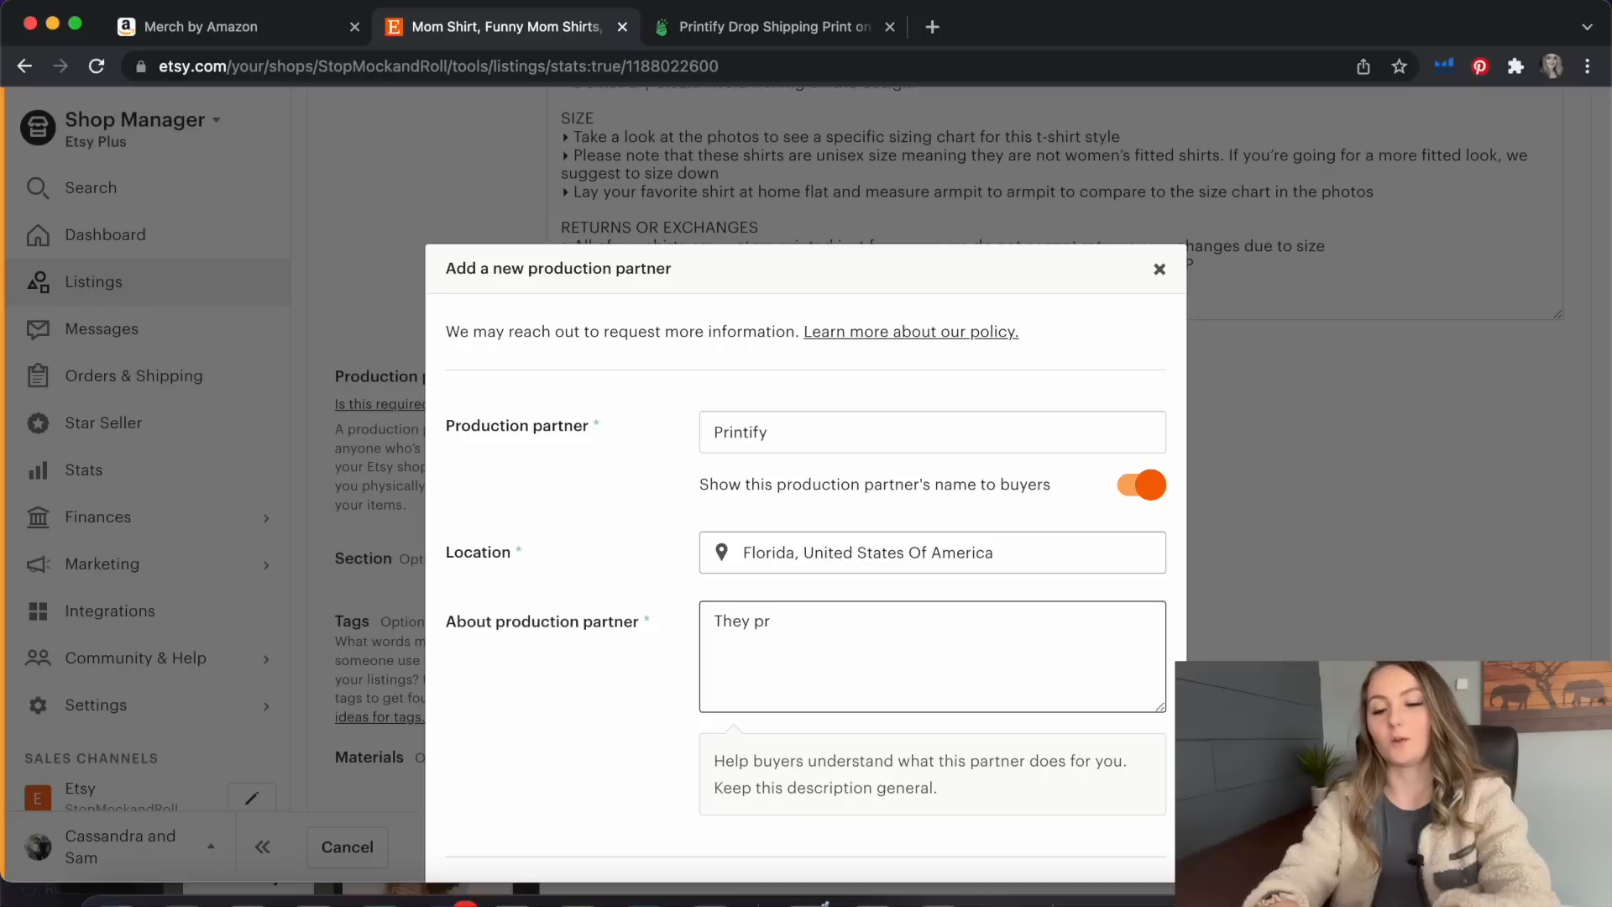
{"action": "type", "text": "itn my sh"}
{"action": "key", "text": "BackSpace"}
{"action": "key", "text": "BackSpace"}
{"action": "key", "text": "BackSpace"}
{"action": "key", "text": "BackSpace"}
{"action": "key", "text": "BackSpace"}
{"action": "key", "text": "BackSpace"}
{"action": "key", "text": "BackSpace"}
{"action": "key", "text": "BackSpace"}
{"action": "type", "text": "nt shirirts for me"}
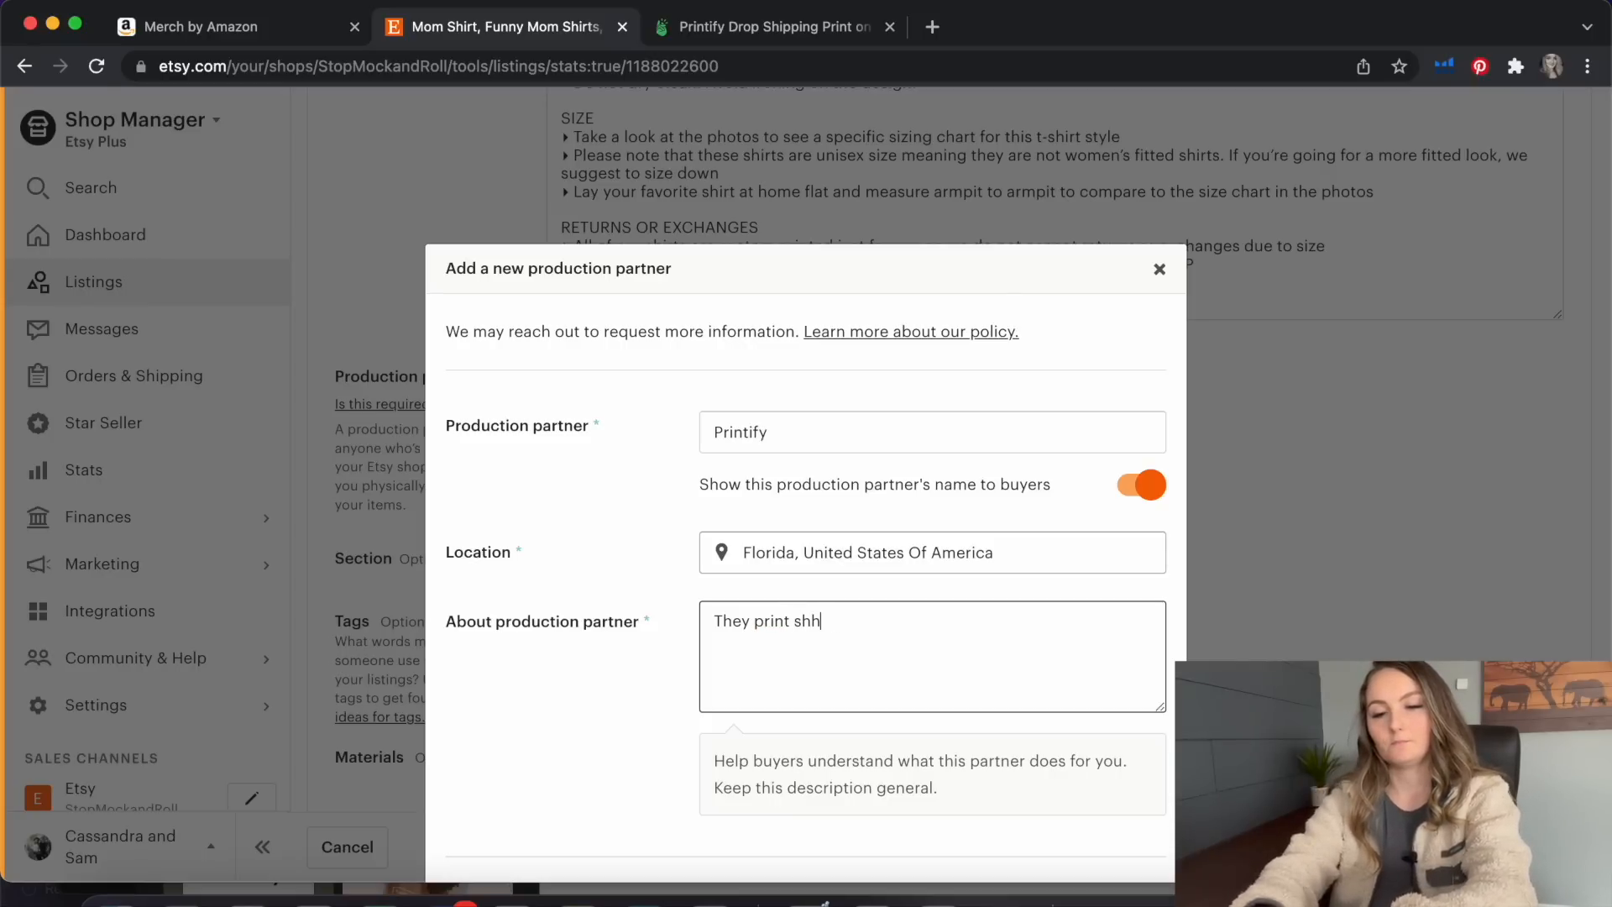
Answer the partnership questions with no technical ability or equipment, "I design everything myself" and "They do everything for me", and save the partner
{"action": "scroll", "coordinate": [857, 586], "scroll_direction": "down", "scroll_amount": 5}
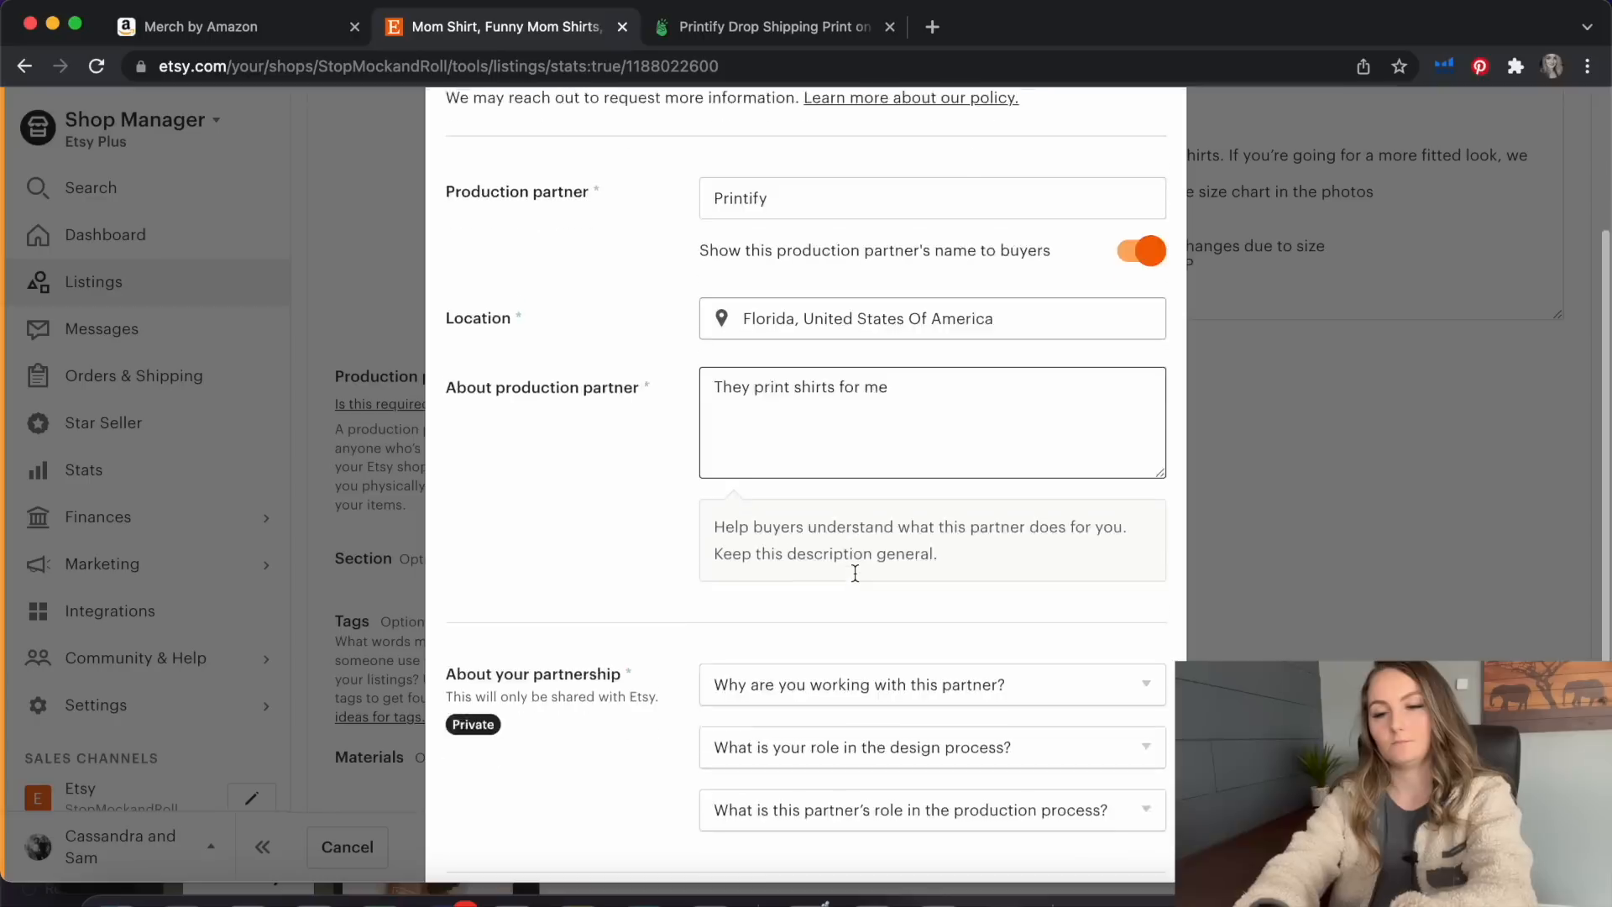
{"action": "left_click", "coordinate": [982, 475]}
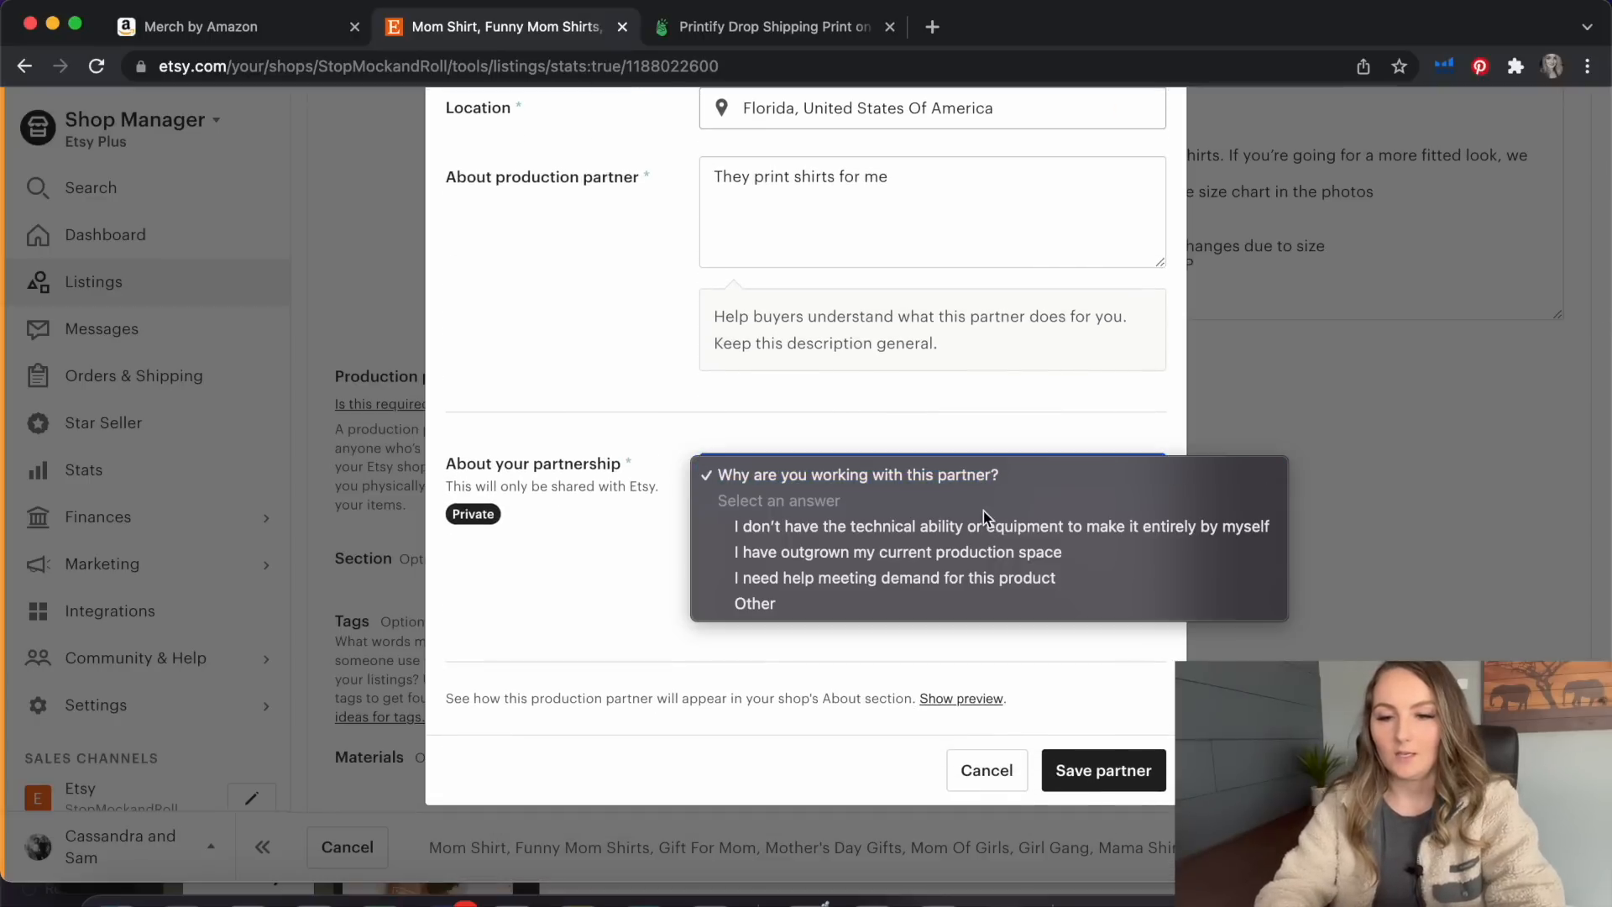
{"action": "left_click", "coordinate": [1032, 525]}
{"action": "left_click", "coordinate": [1023, 529]}
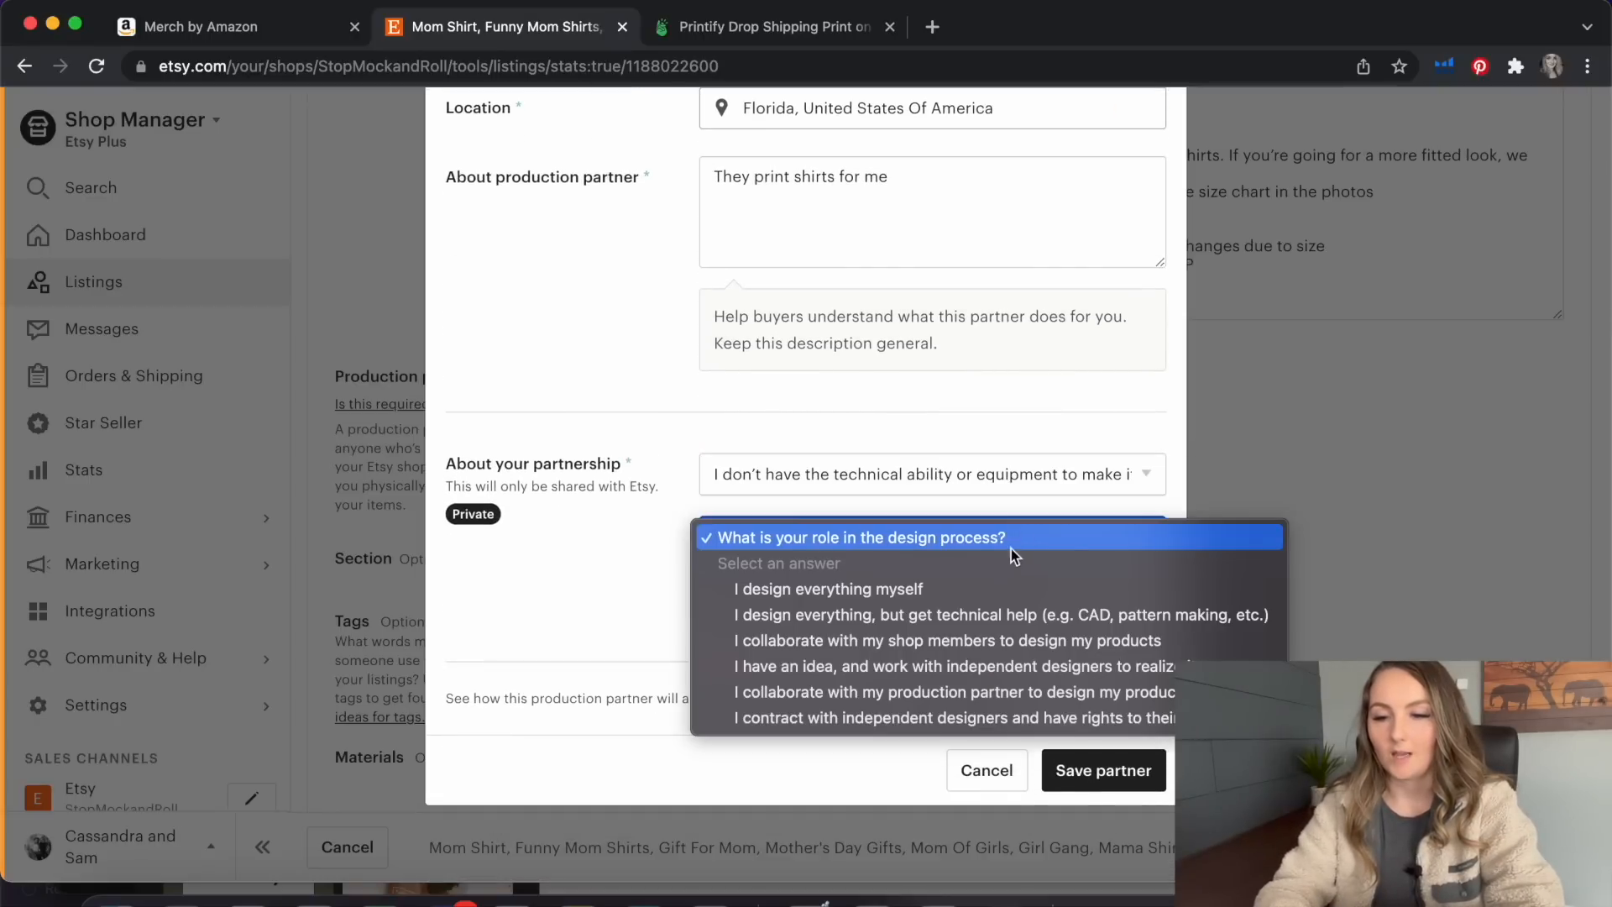
{"action": "left_click", "coordinate": [994, 588]}
{"action": "left_click", "coordinate": [968, 601]}
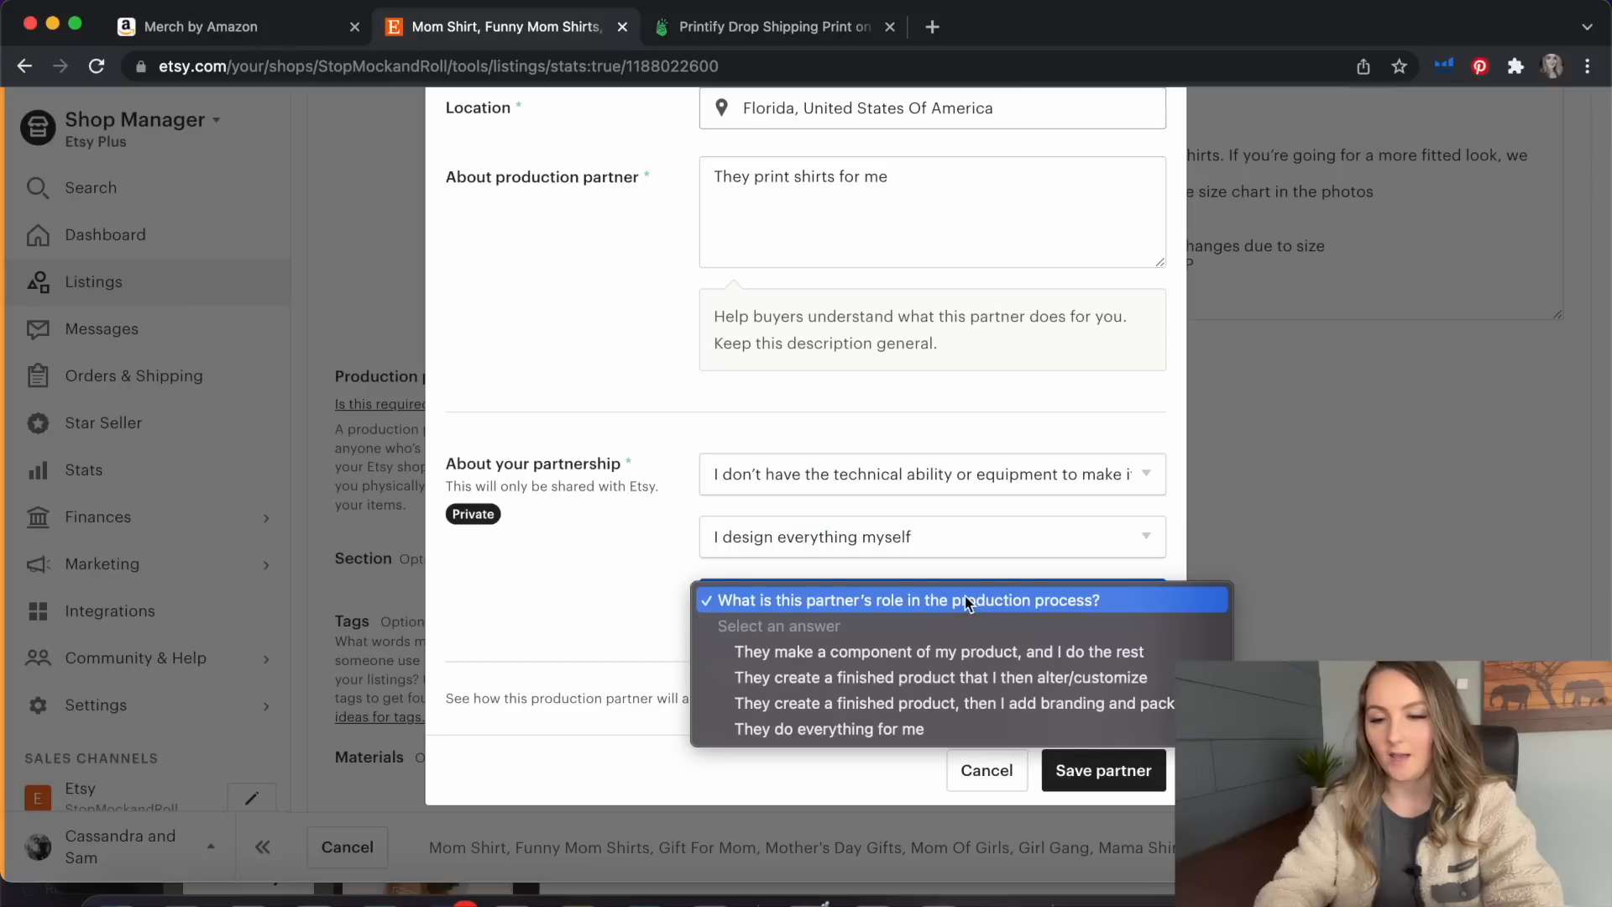
{"action": "left_click", "coordinate": [870, 729]}
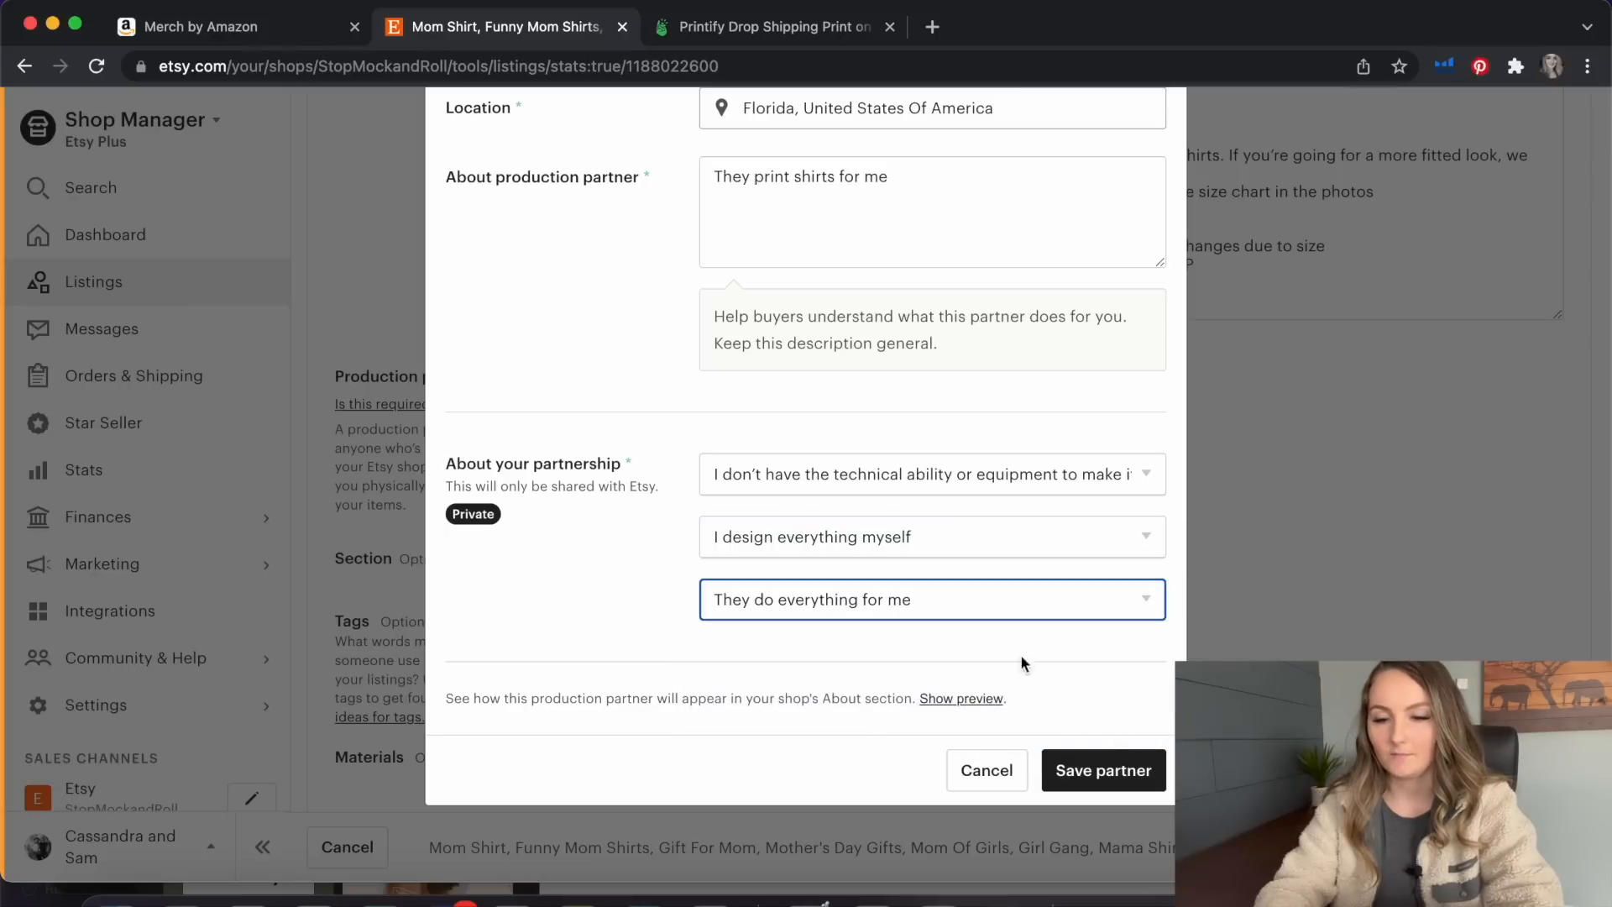
{"action": "left_click", "coordinate": [1105, 770]}
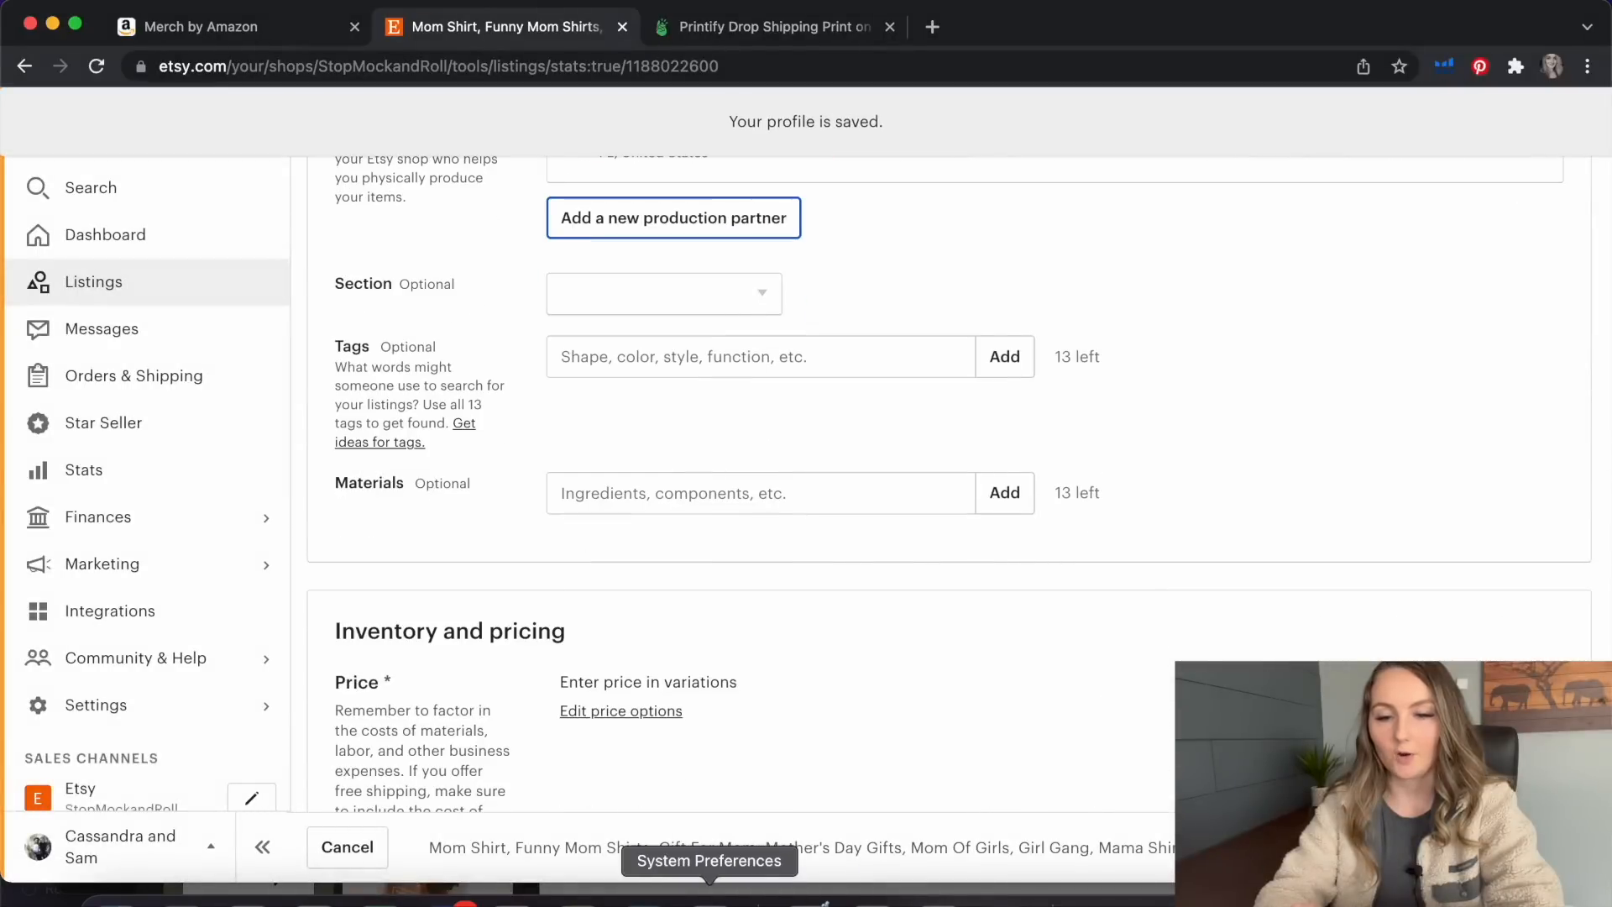
Copy the comma-separated mom shirt keywords from the SEO notes and add them as the listing's tags
{"action": "left_click", "coordinate": [810, 897]}
{"action": "scroll", "coordinate": [538, 715], "scroll_direction": "up", "scroll_amount": 3}
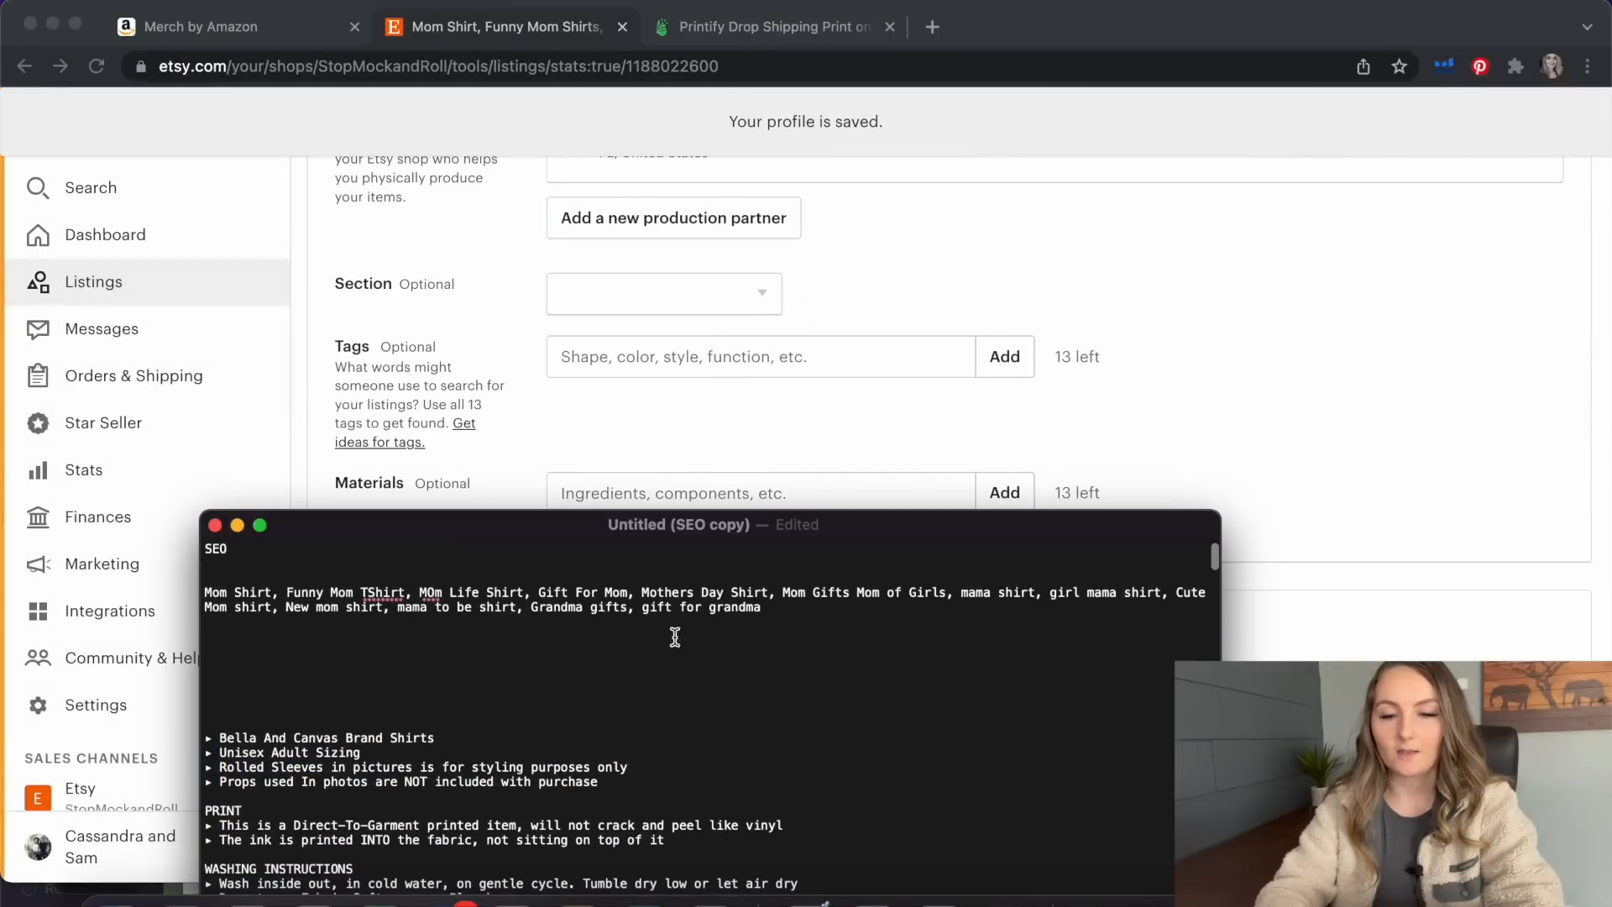
{"action": "left_click_drag", "start_coordinate": [766, 607], "coordinate": [187, 589]}
{"action": "key", "text": "super+c"}
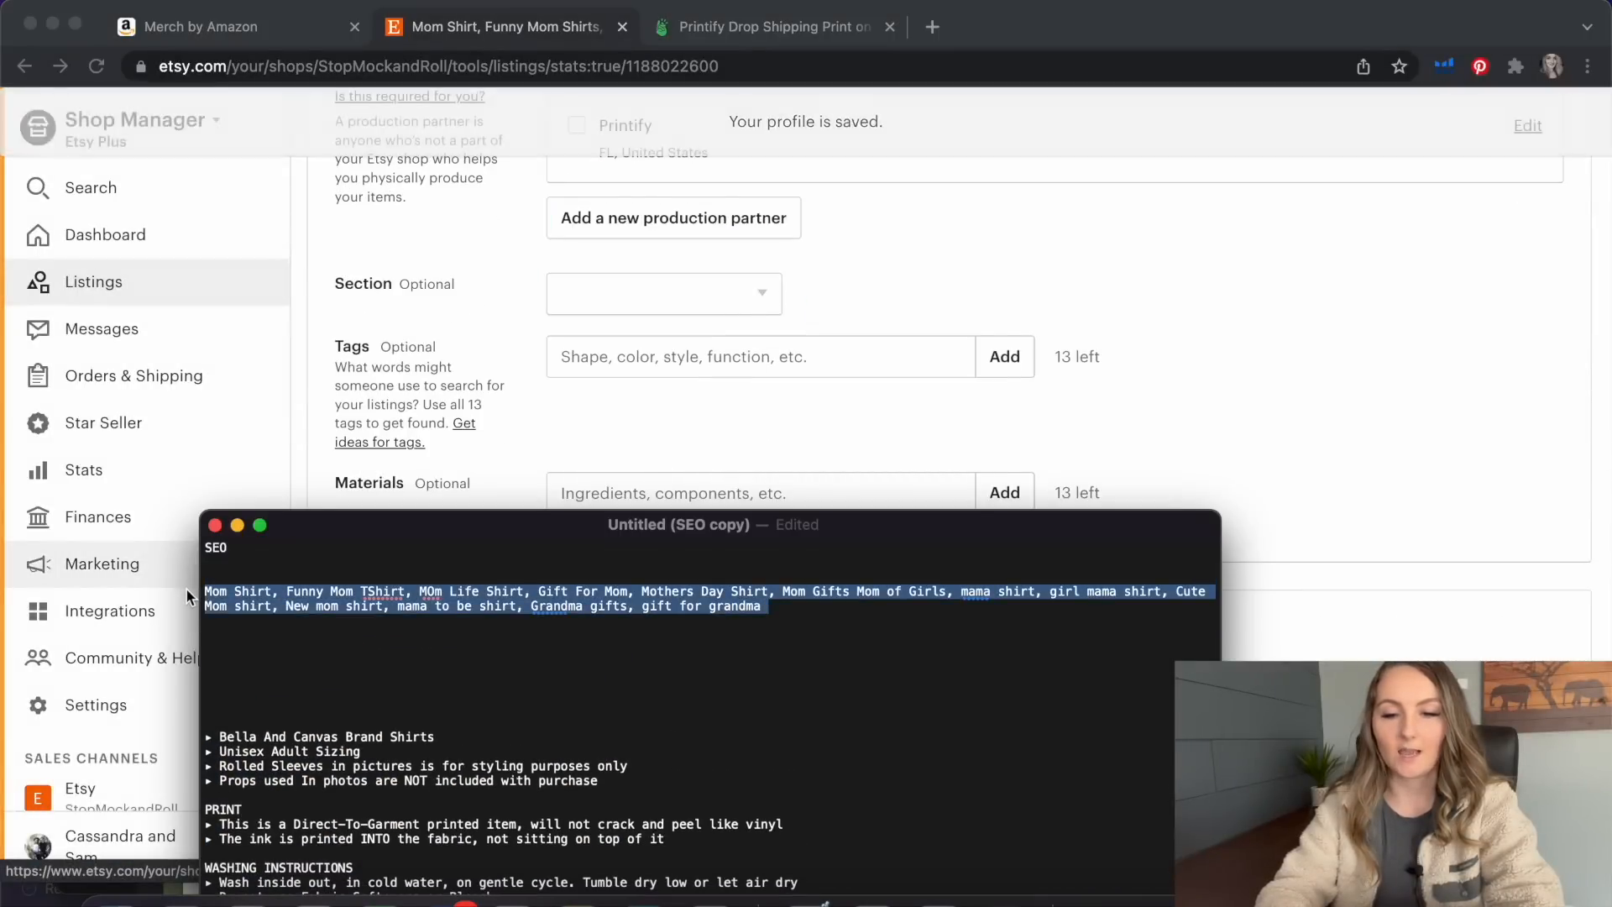
{"action": "left_click", "coordinate": [562, 425]}
{"action": "left_click", "coordinate": [630, 359]}
{"action": "key", "text": "super+v"}
{"action": "key", "text": "Return"}
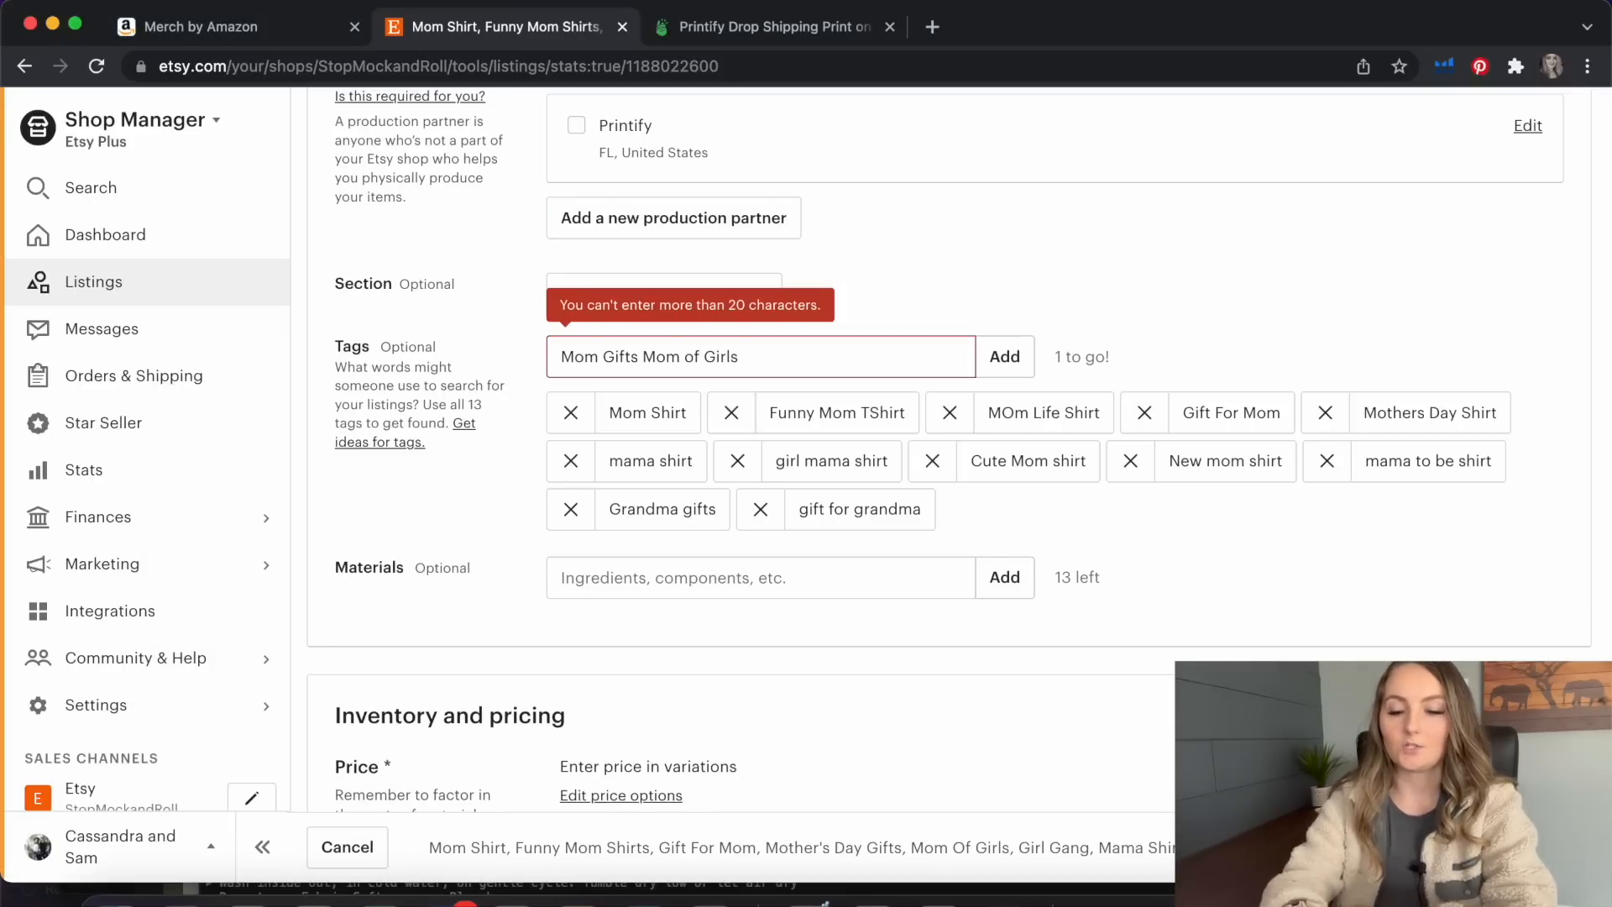
Split the rejected tag "Mom Gifts Mom of Girls" with a comma, add "Mom Gifts" as a tag and copy the leftover text
{"action": "left_click", "coordinate": [638, 357]}
{"action": "type", "text": ","}
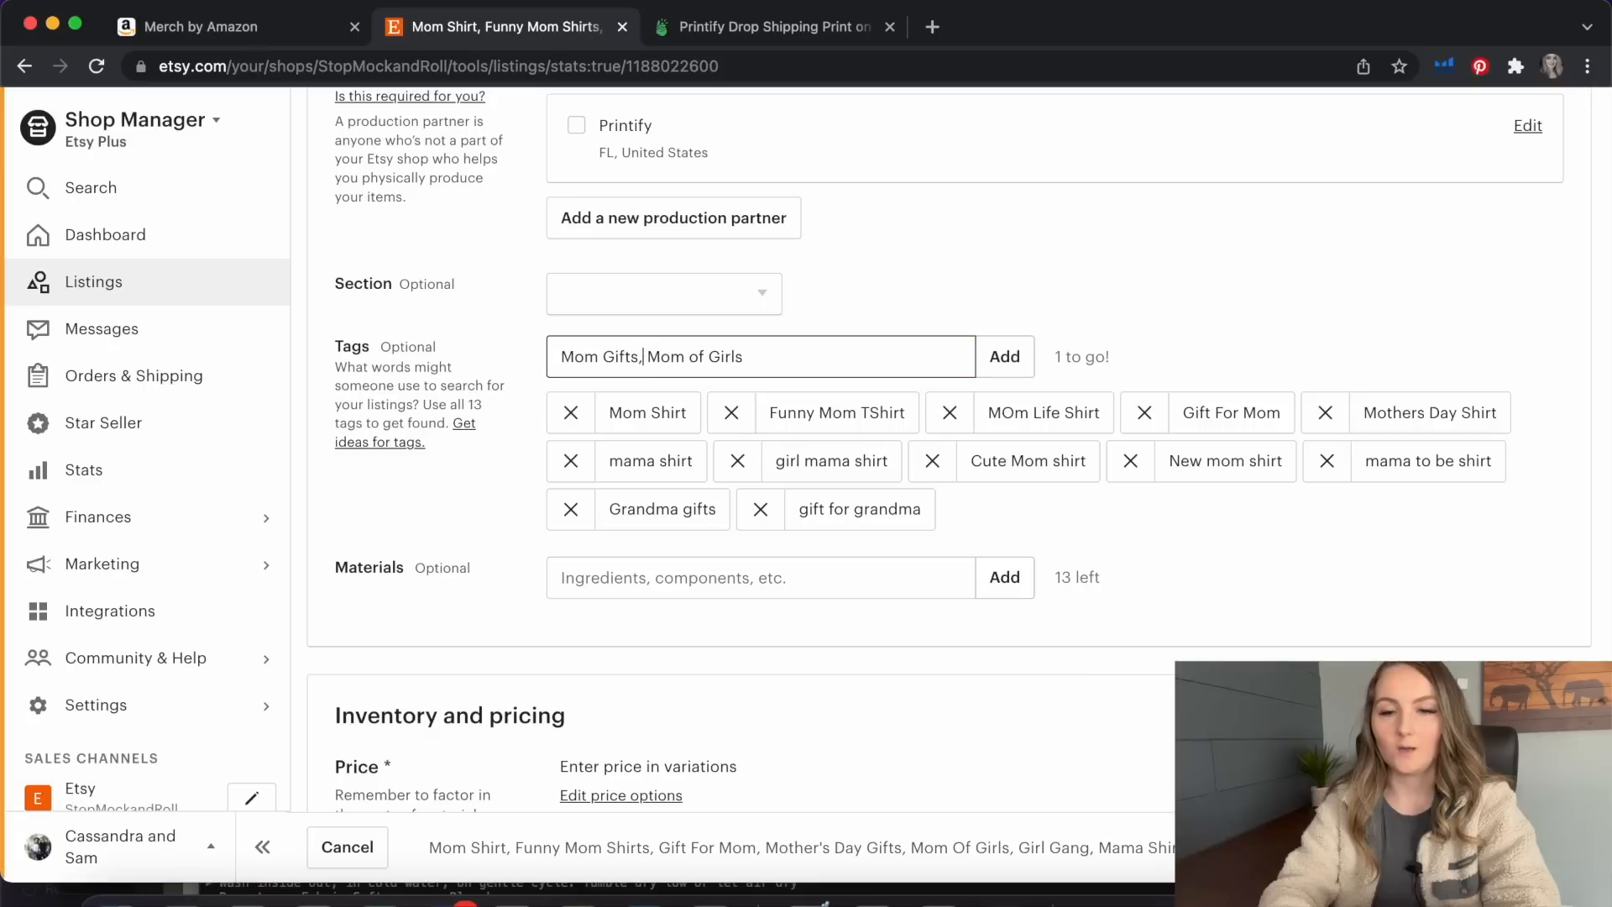
{"action": "key", "text": "Return"}
{"action": "left_click_drag", "start_coordinate": [685, 356], "coordinate": [529, 359]}
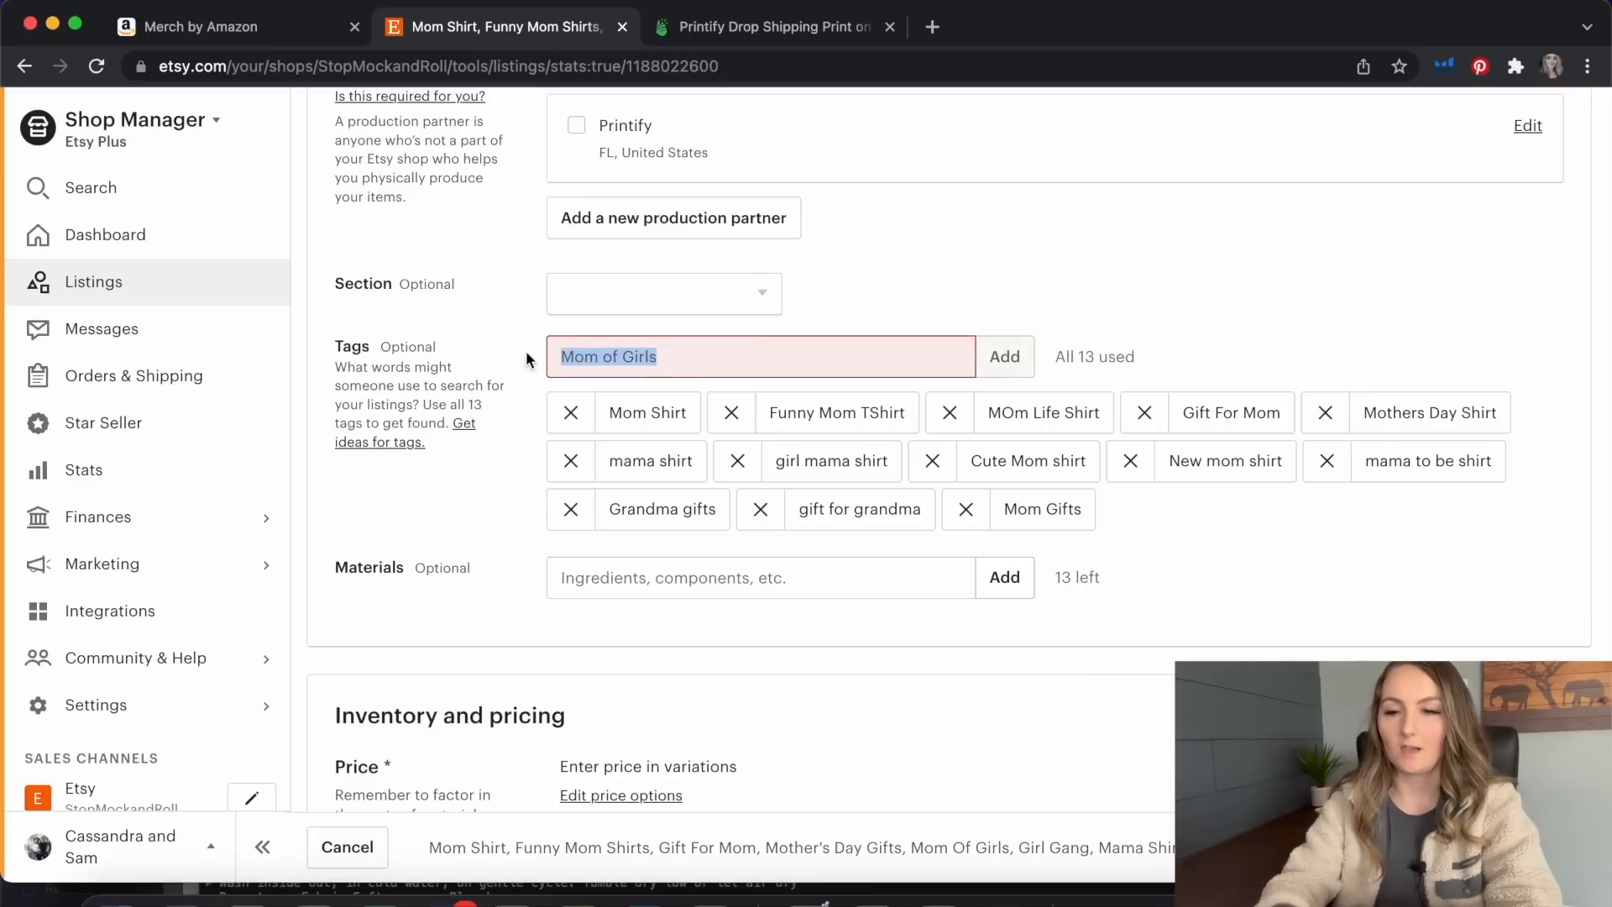
{"action": "key", "text": "super+c"}
{"action": "left_click", "coordinate": [1150, 331]}
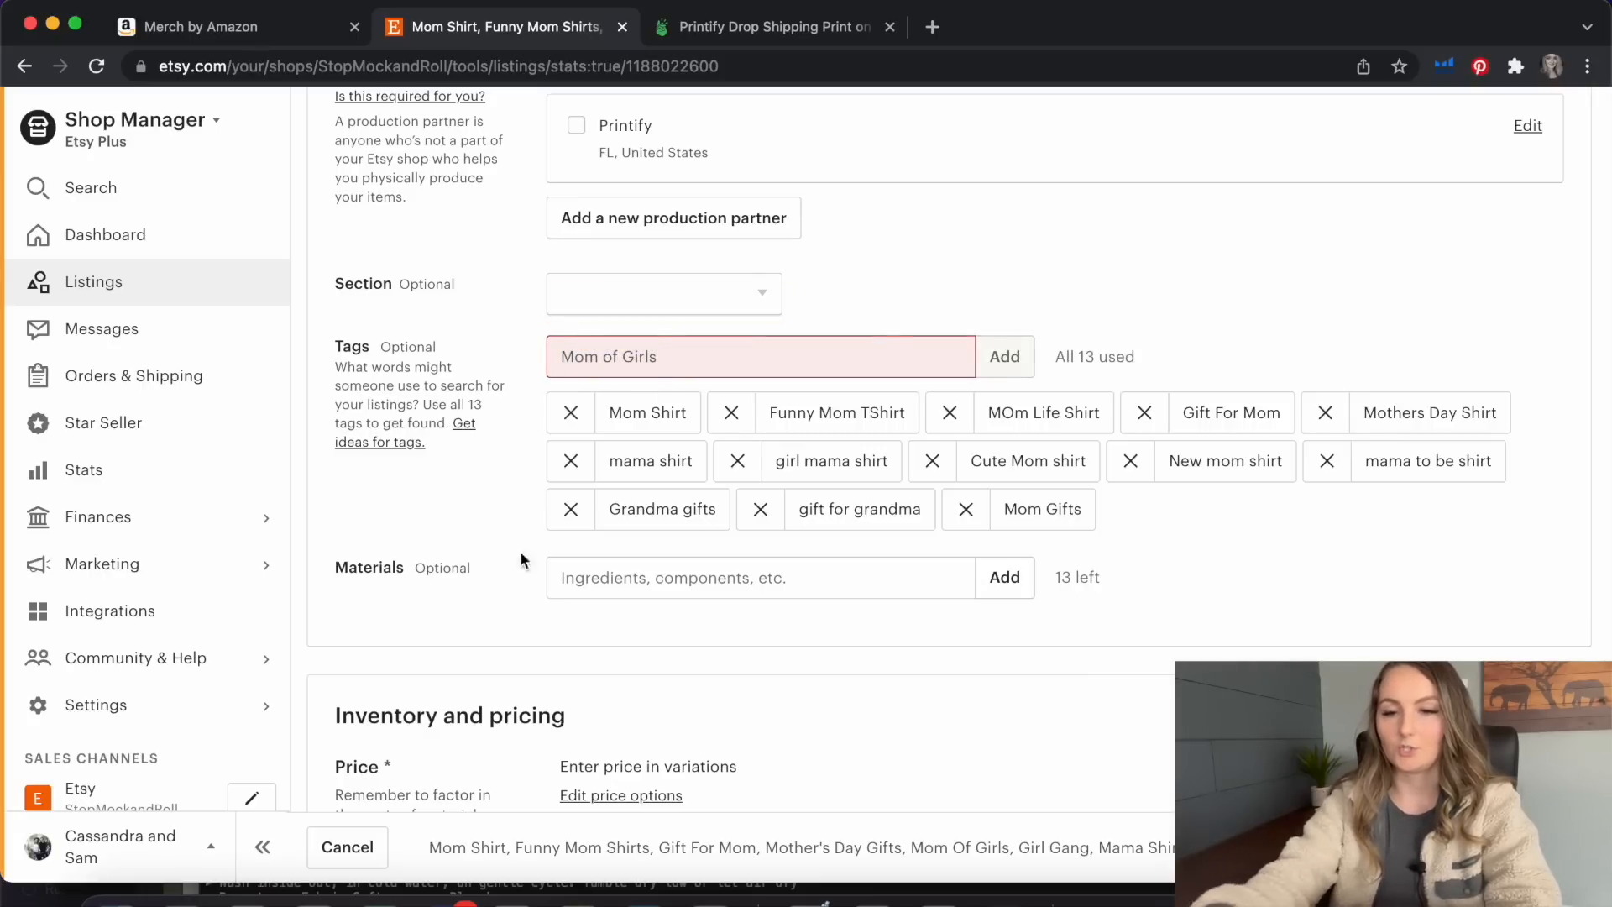
Edit the listing's shipping profile and set its processing time to a custom range of 5 to 10 business days
{"action": "scroll", "coordinate": [575, 471], "scroll_direction": "down", "scroll_amount": 15}
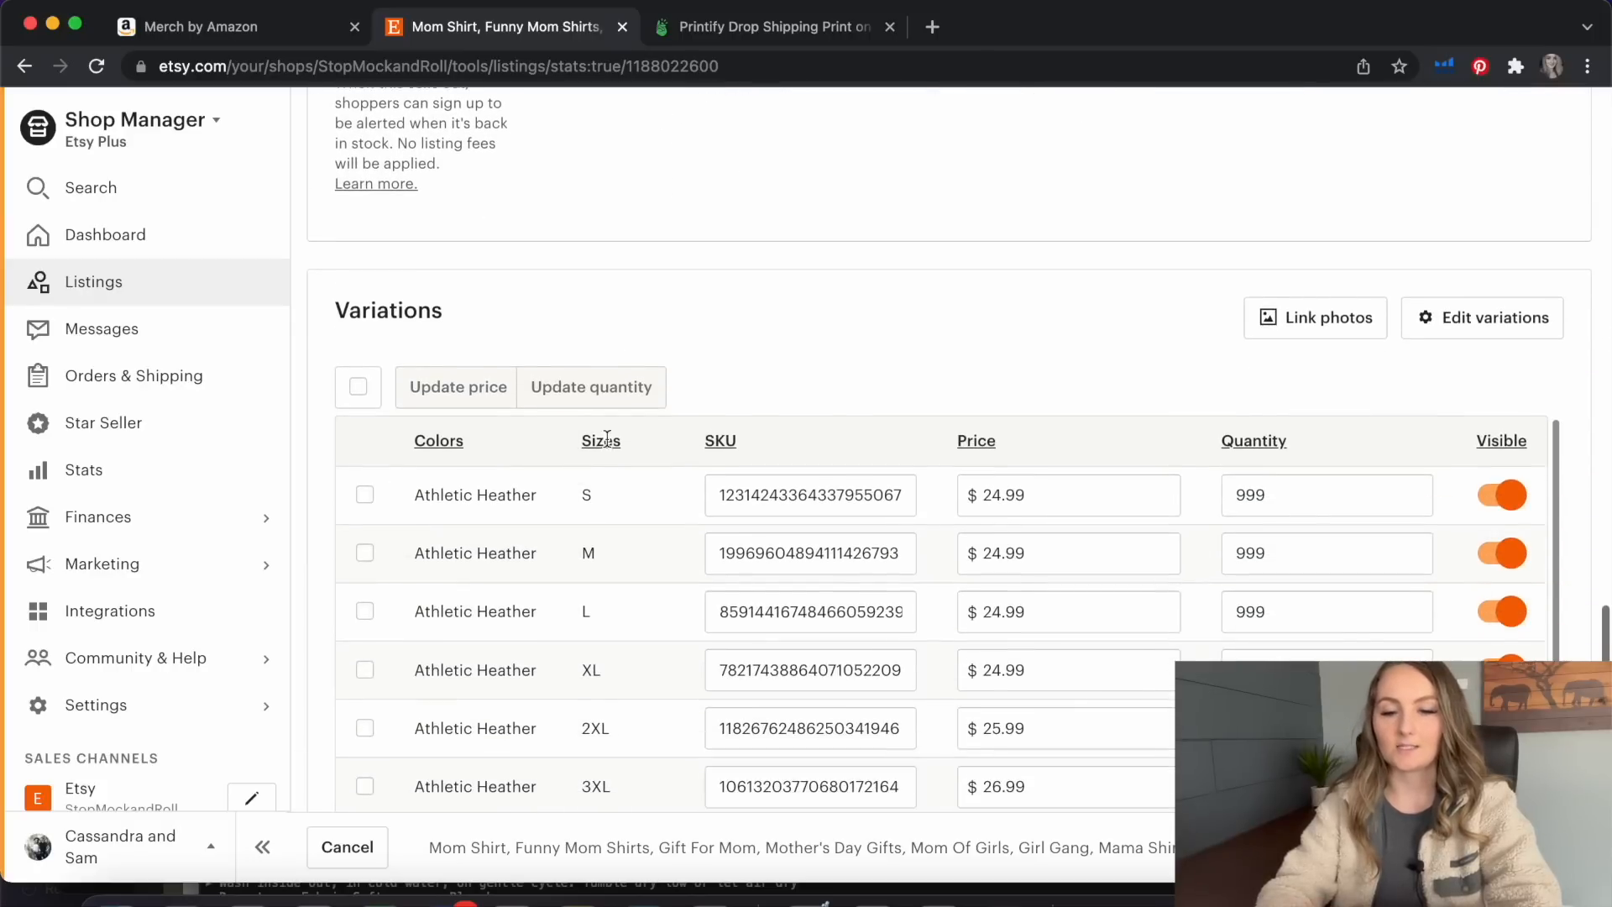
{"action": "scroll", "coordinate": [751, 366], "scroll_direction": "down", "scroll_amount": 6}
{"action": "scroll", "coordinate": [863, 660], "scroll_direction": "down", "scroll_amount": 8}
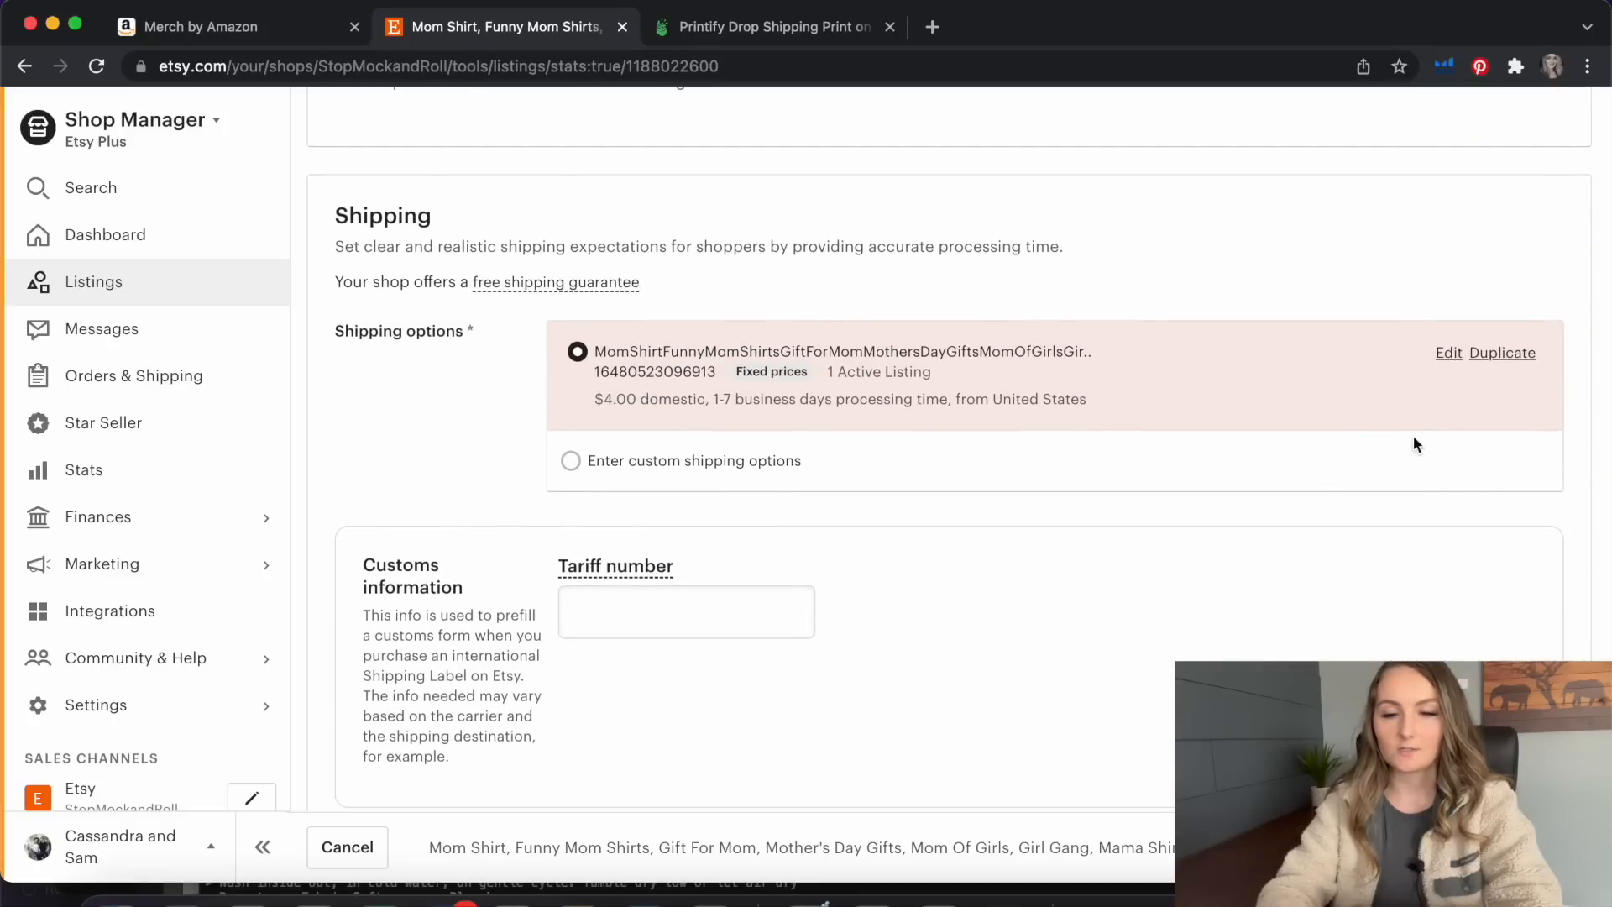
{"action": "left_click", "coordinate": [1448, 354]}
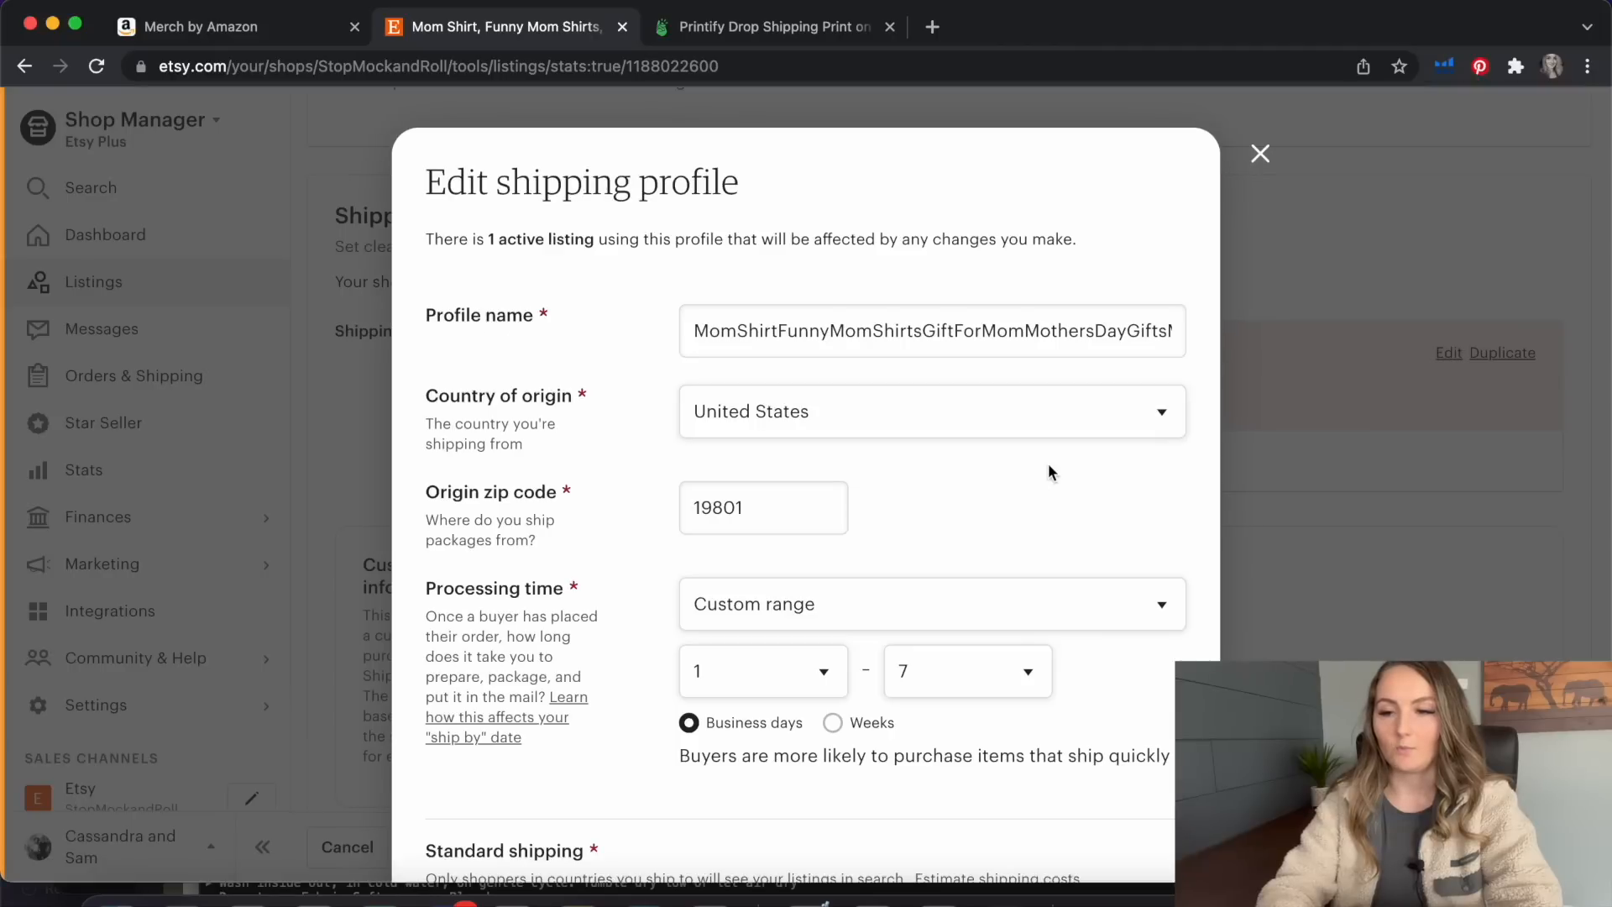
{"action": "scroll", "coordinate": [1049, 471], "scroll_direction": "down", "scroll_amount": 3}
{"action": "left_click", "coordinate": [1048, 471]}
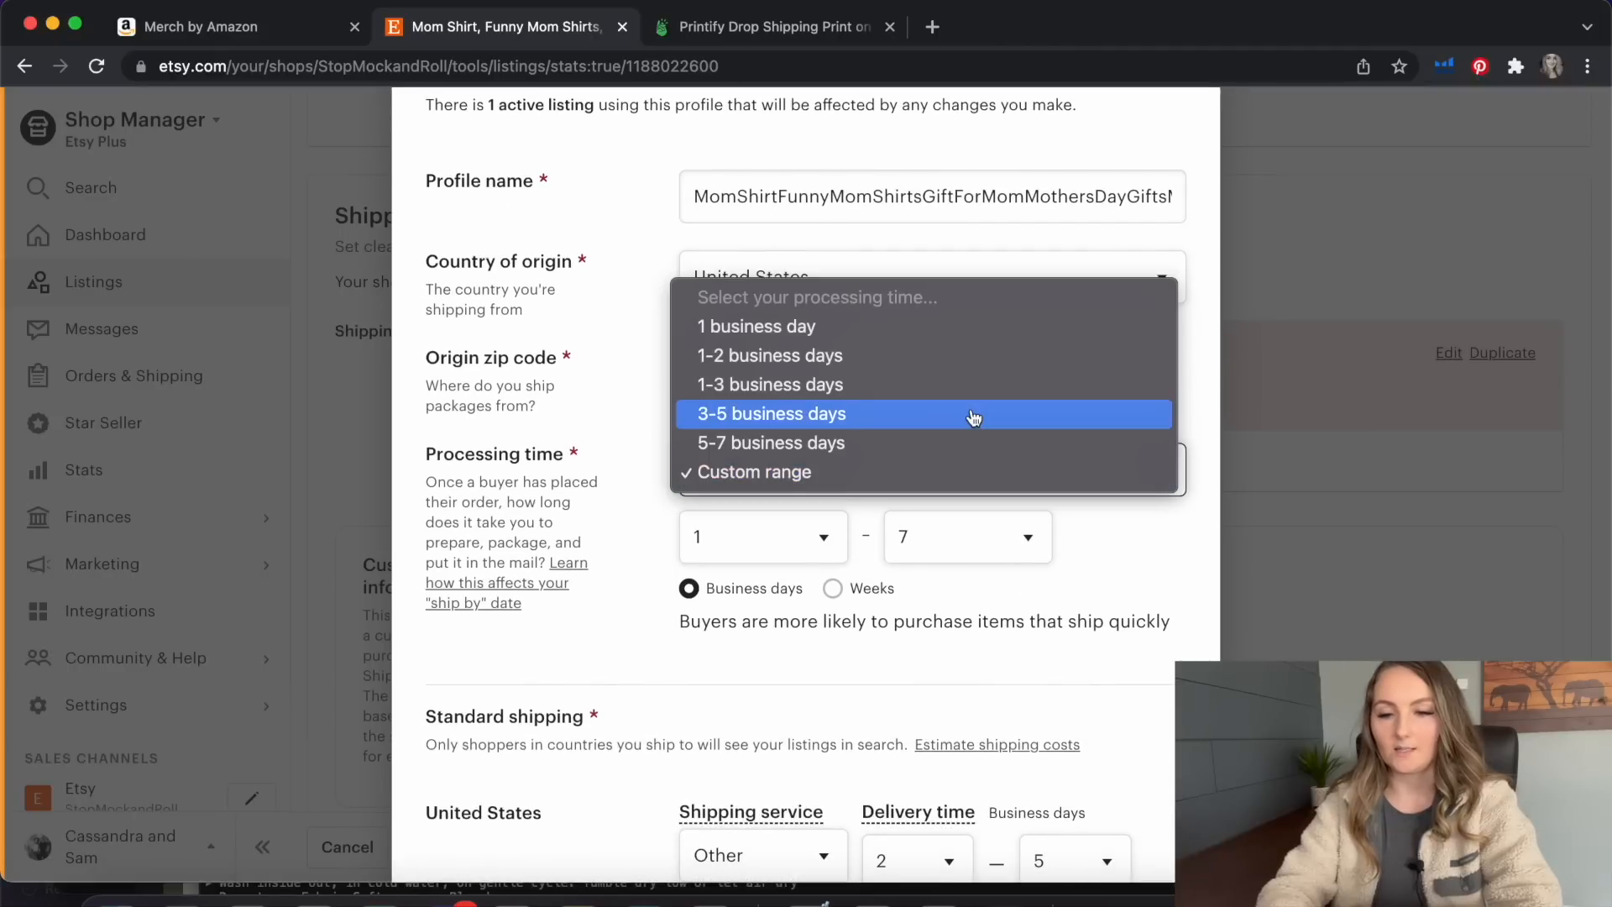
{"action": "left_click", "coordinate": [873, 473]}
{"action": "left_click", "coordinate": [907, 532]}
{"action": "left_click", "coordinate": [910, 532]}
{"action": "left_click", "coordinate": [807, 534]}
{"action": "left_click", "coordinate": [769, 659]}
{"action": "left_click", "coordinate": [966, 537]}
{"action": "left_click", "coordinate": [972, 629]}
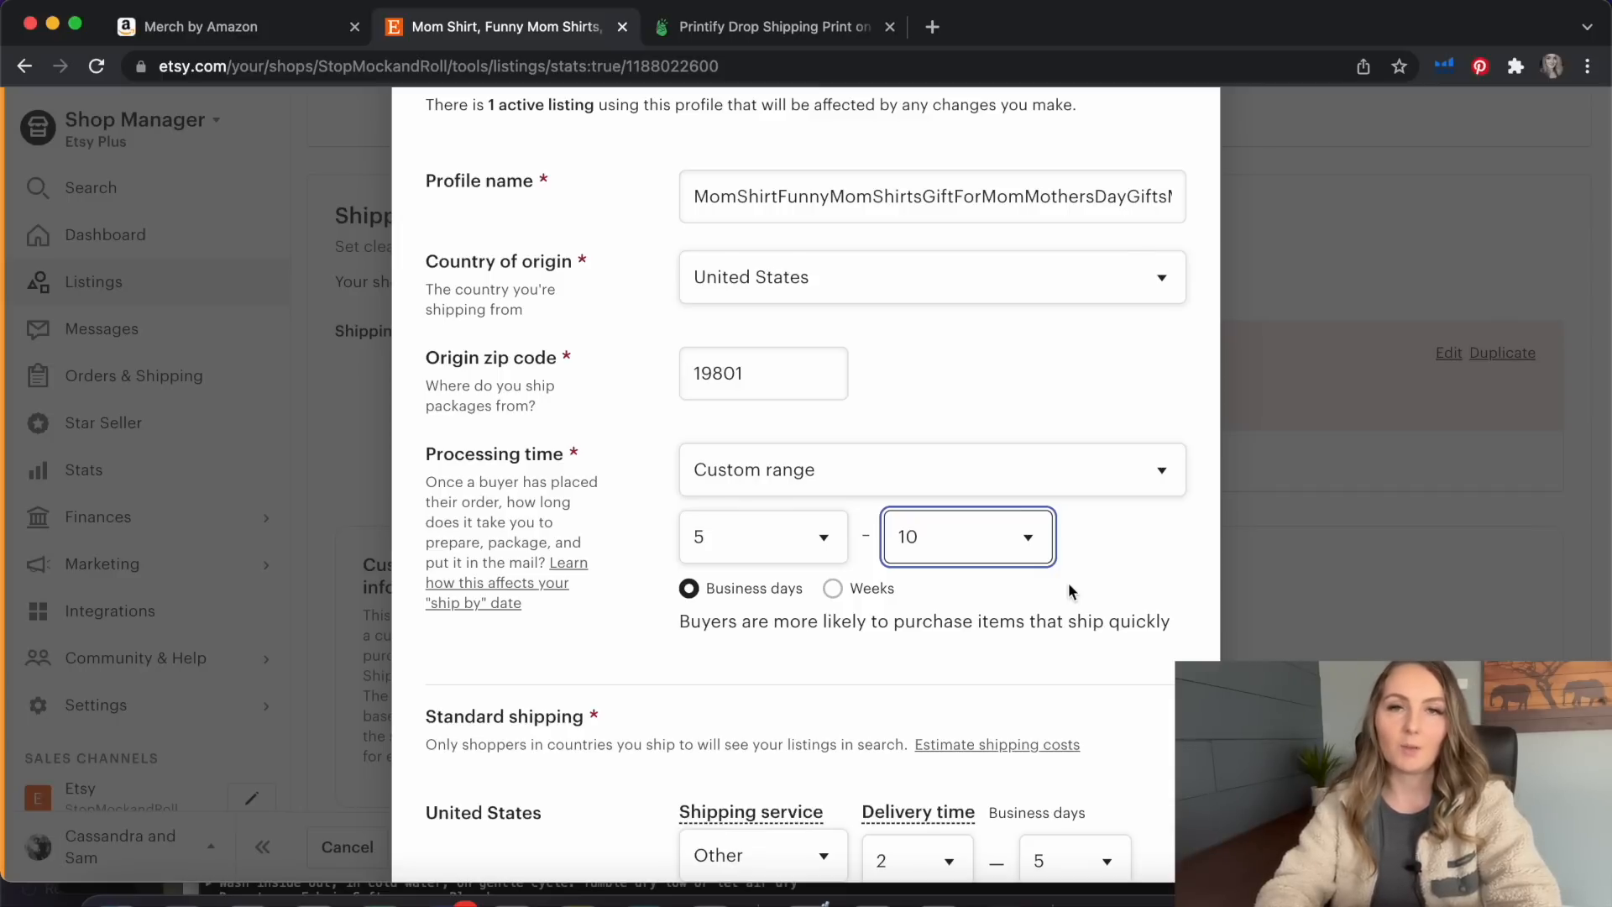
Set standard shipping for the United States to free shipping with USPS First-Class Mail (1-5 business days)
{"action": "scroll", "coordinate": [1069, 582], "scroll_direction": "down", "scroll_amount": 3}
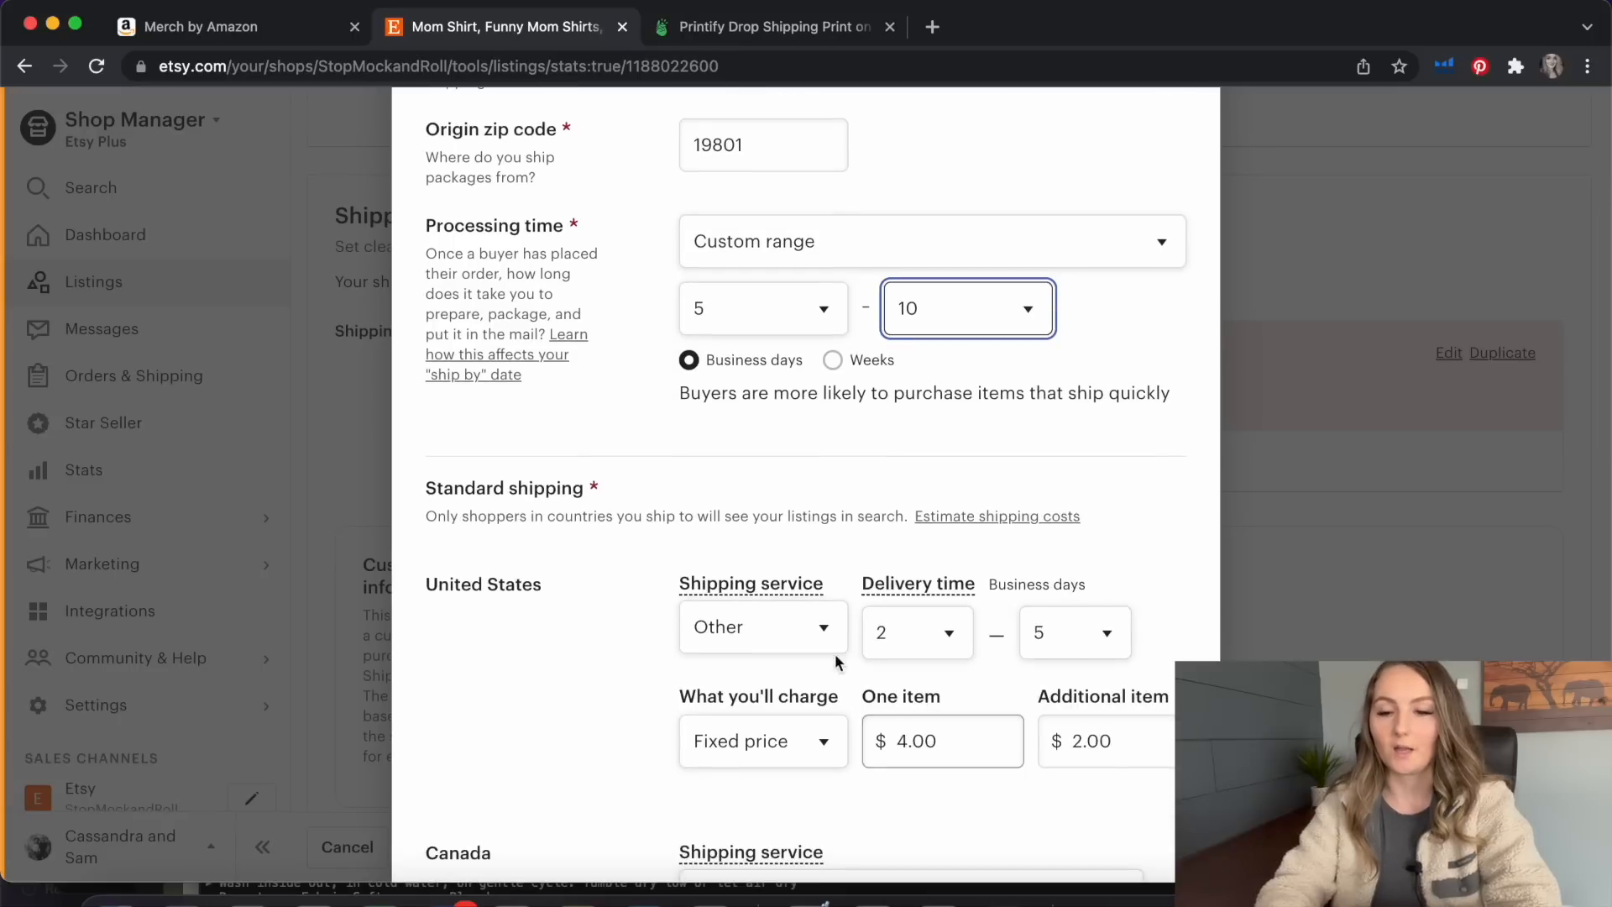
{"action": "left_click", "coordinate": [826, 647]}
{"action": "left_click", "coordinate": [826, 645]}
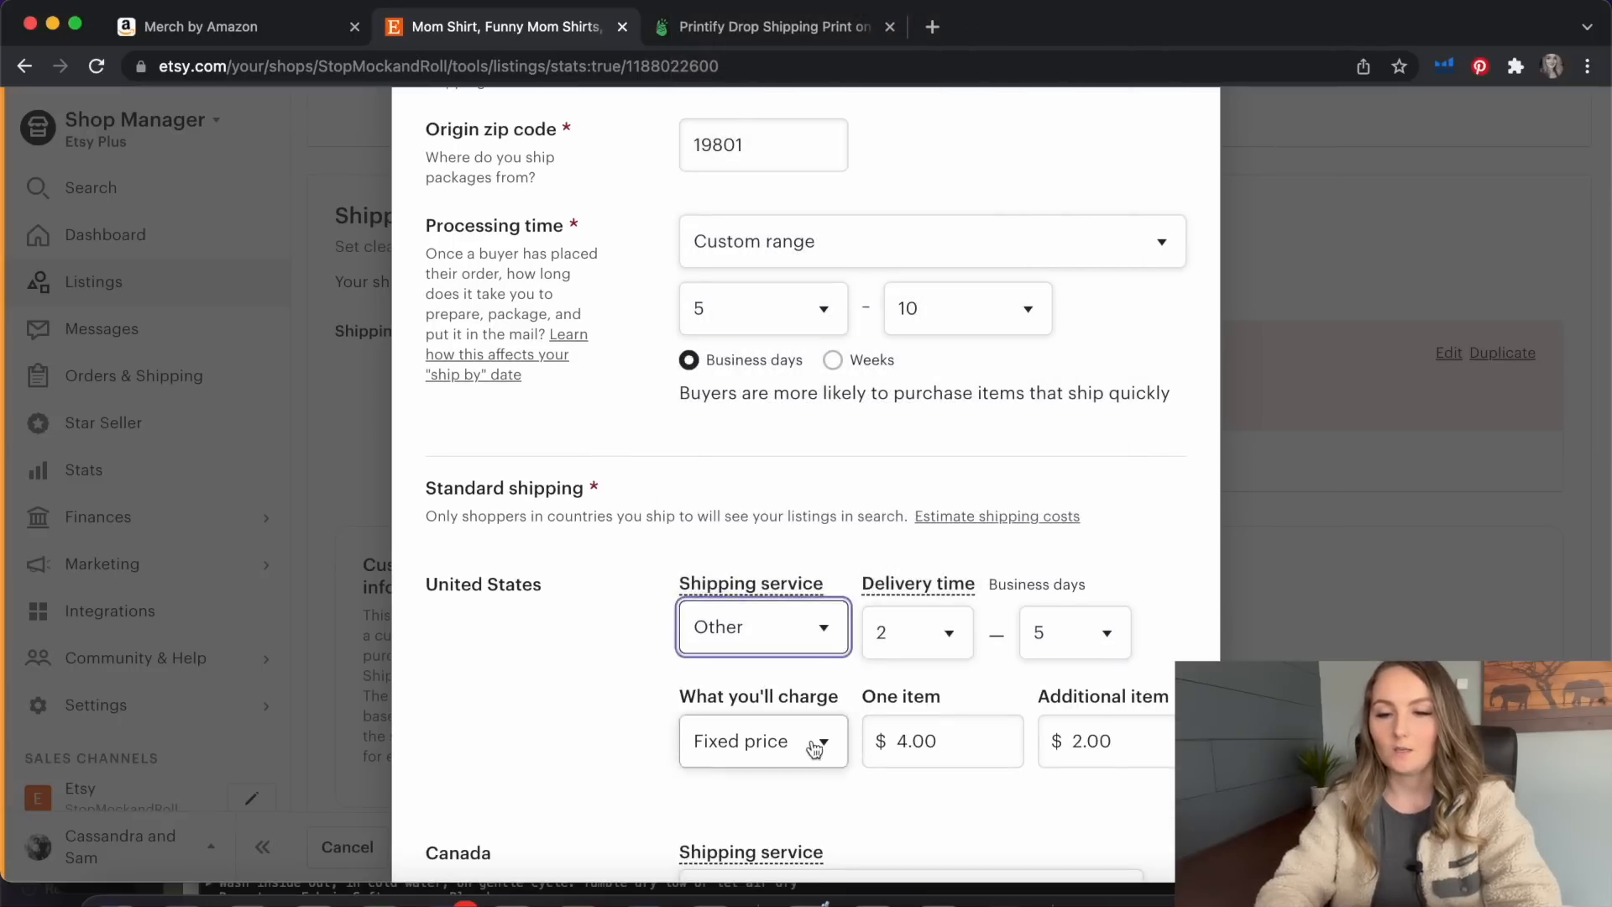
{"action": "left_click", "coordinate": [821, 743]}
{"action": "left_click", "coordinate": [804, 720]}
{"action": "left_click", "coordinate": [815, 630]}
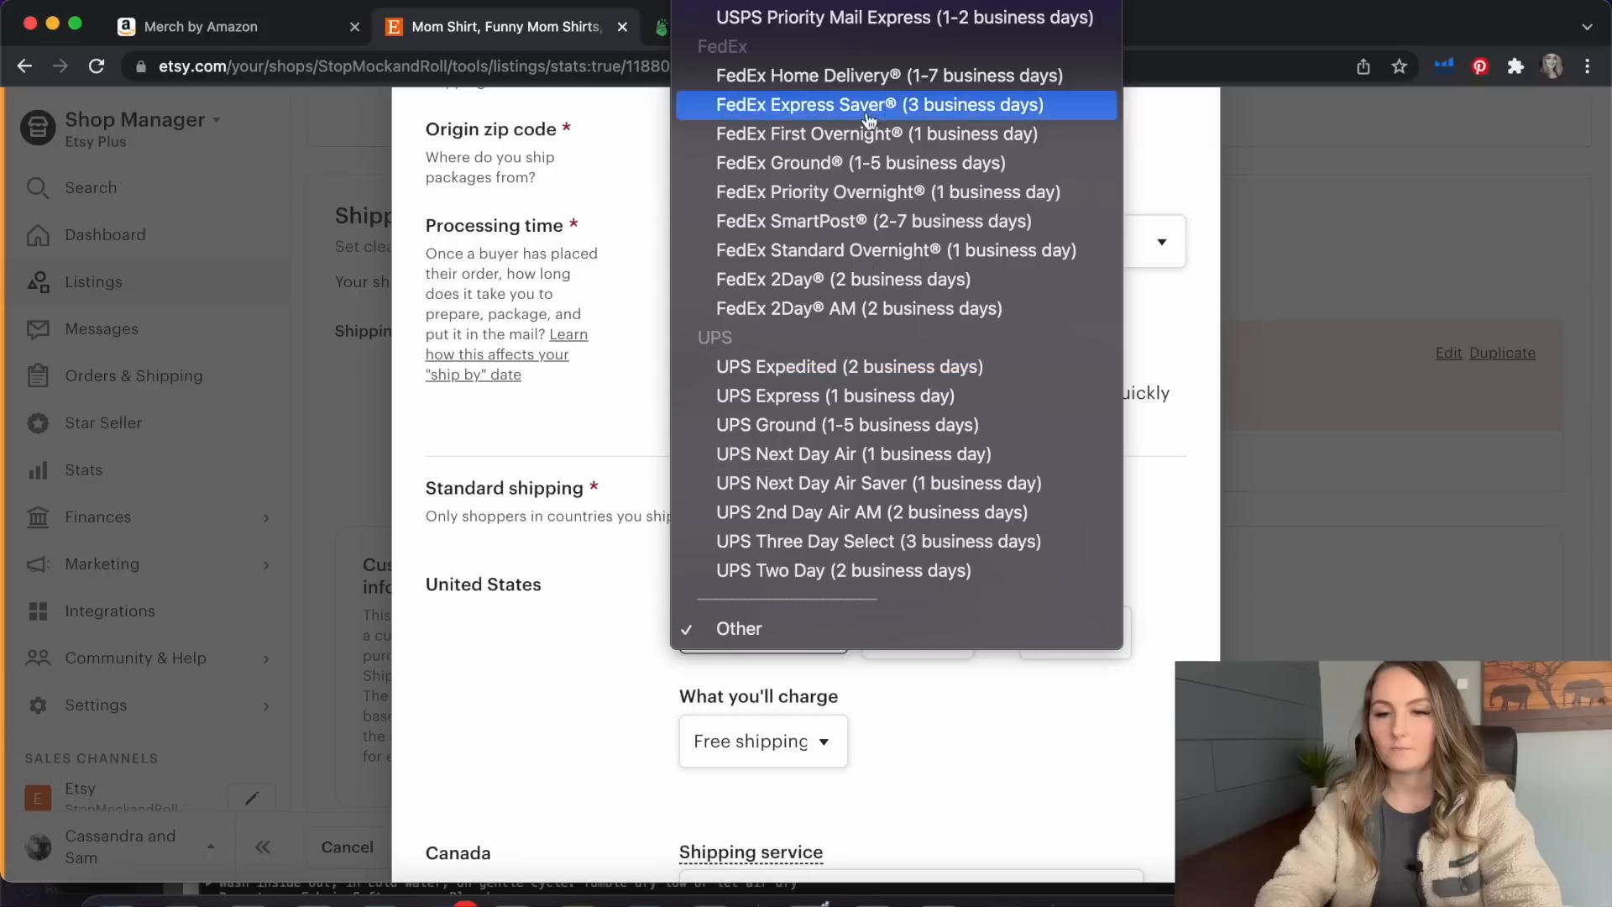
{"action": "scroll", "coordinate": [920, 21], "scroll_direction": "up", "scroll_amount": 2}
{"action": "scroll", "coordinate": [921, 25], "scroll_direction": "up", "scroll_amount": 3}
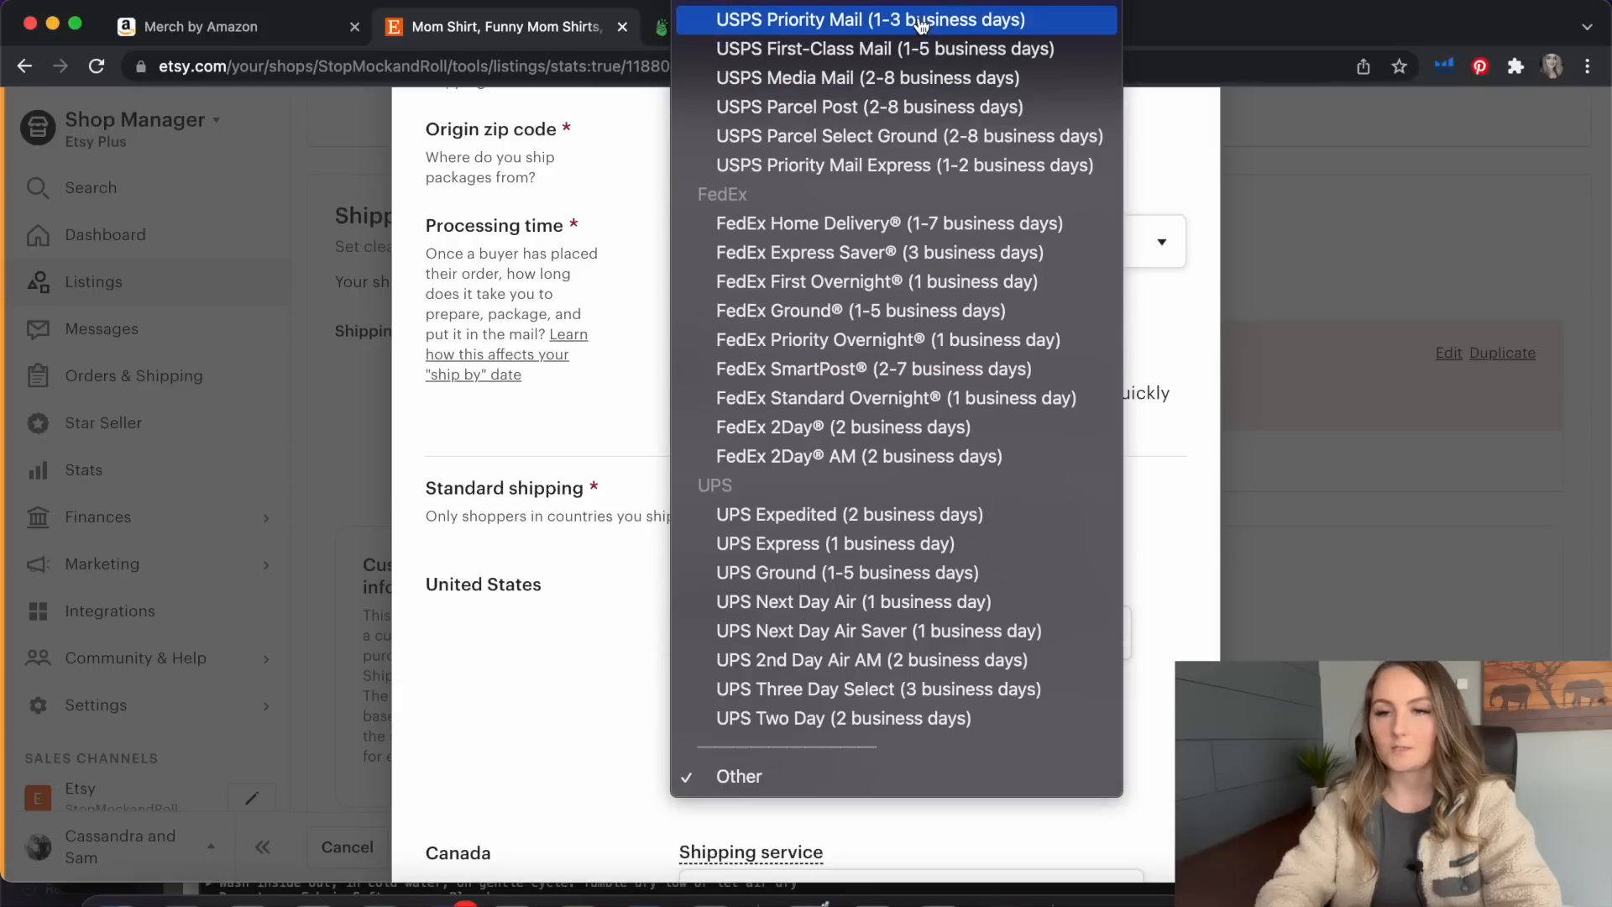
{"action": "left_click", "coordinate": [921, 64]}
Remove every standard shipping location except the United States and save the shipping profile
{"action": "scroll", "coordinate": [1093, 705], "scroll_direction": "down", "scroll_amount": 5}
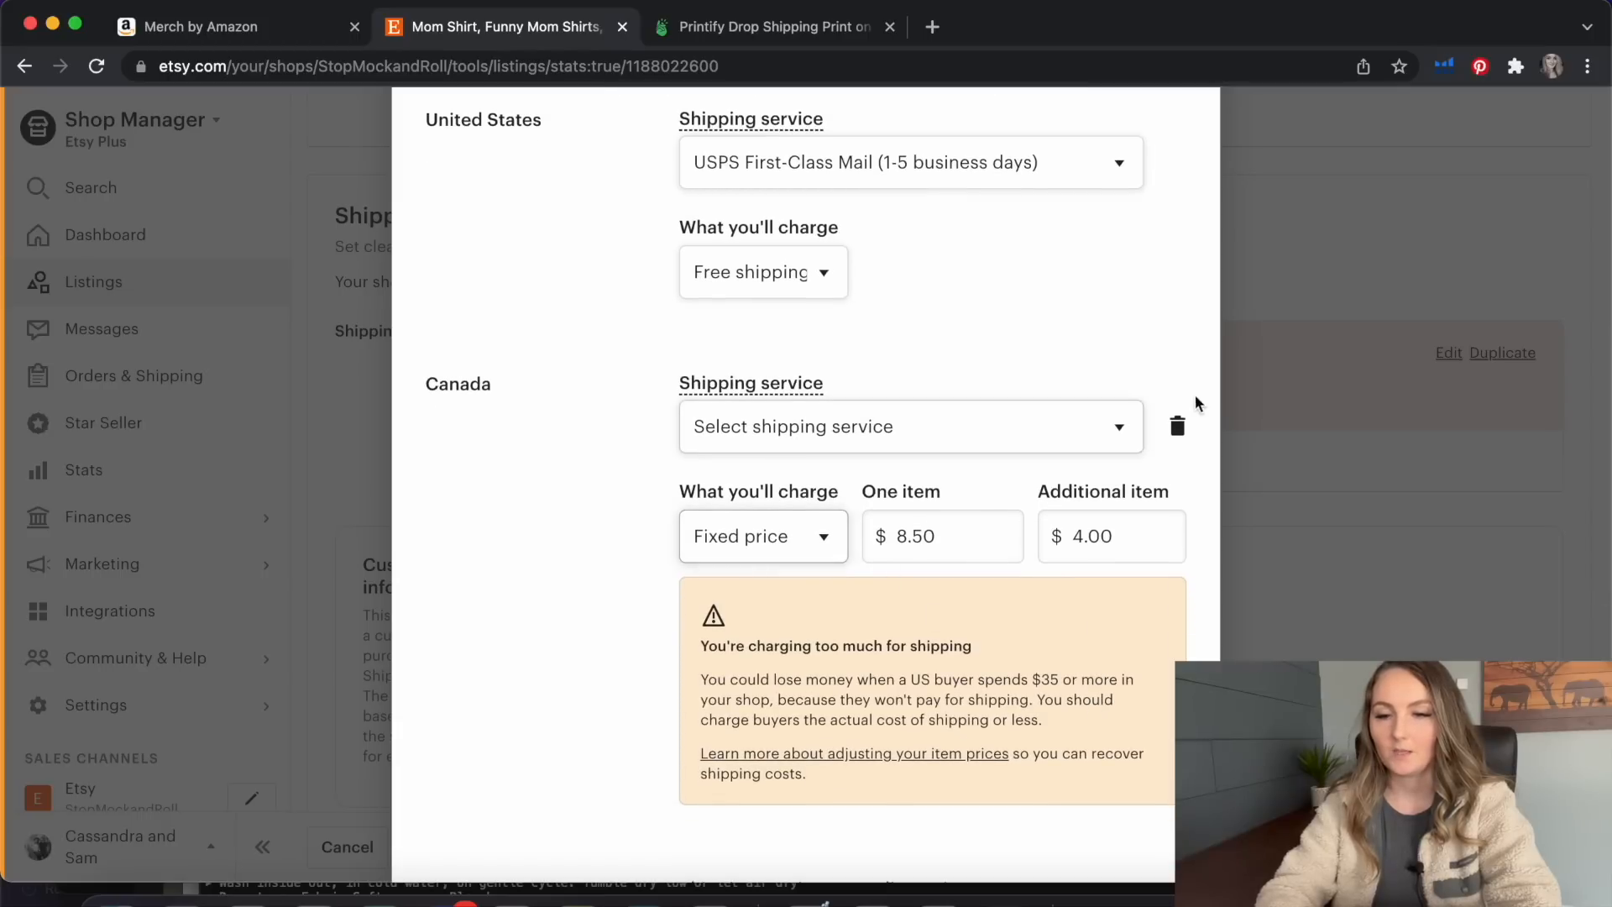
{"action": "left_click", "coordinate": [1178, 426]}
{"action": "left_click", "coordinate": [1177, 426]}
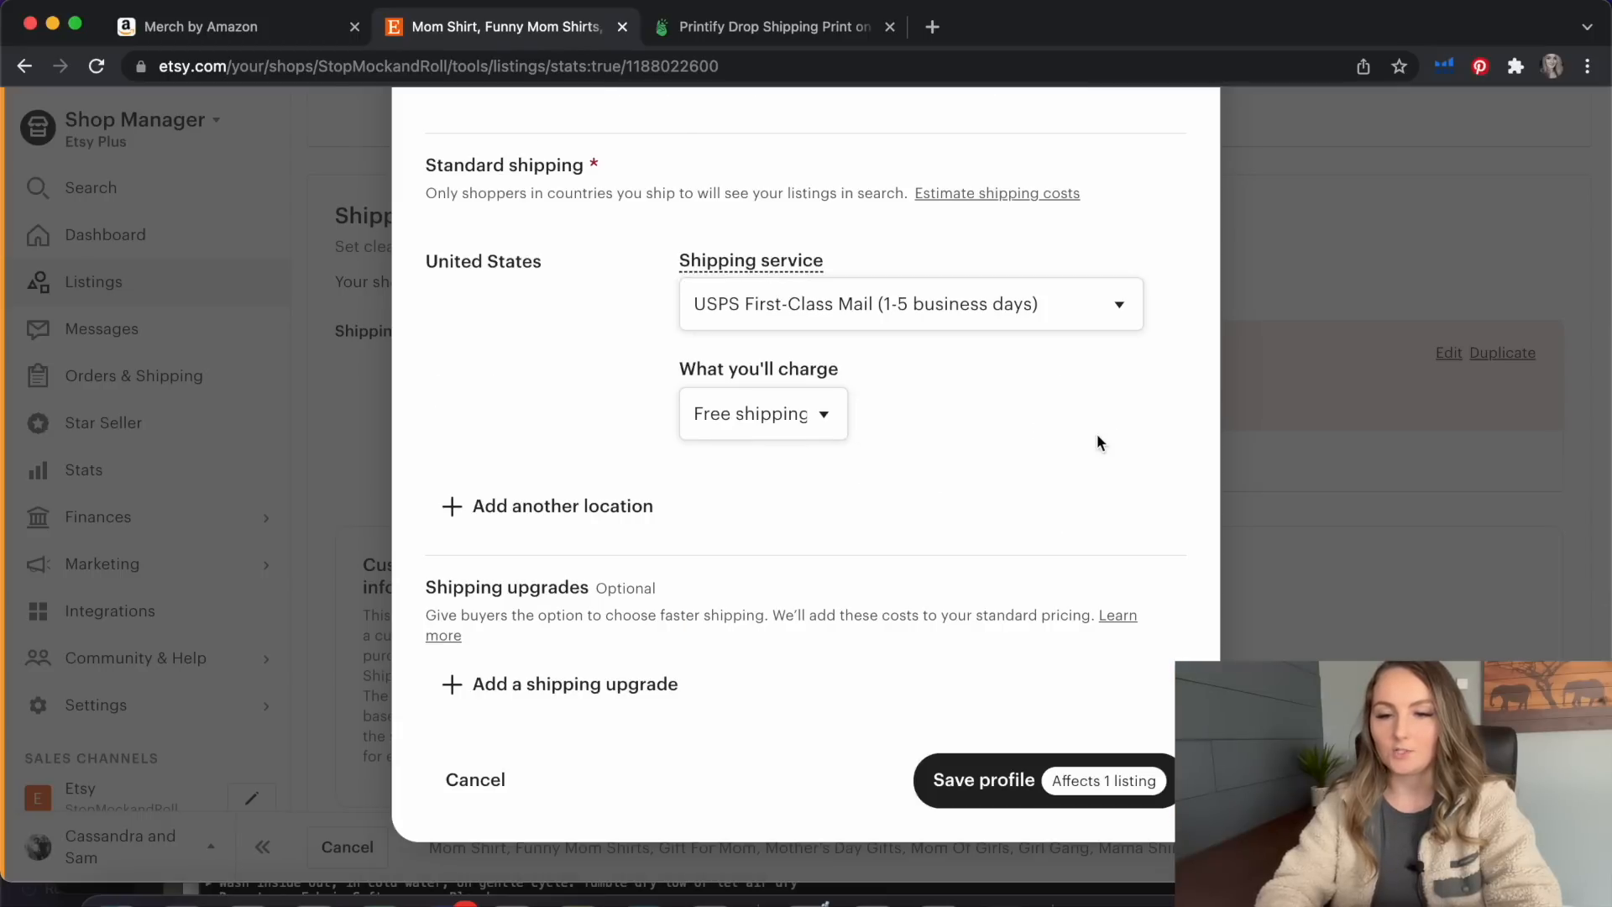
{"action": "left_click", "coordinate": [965, 796]}
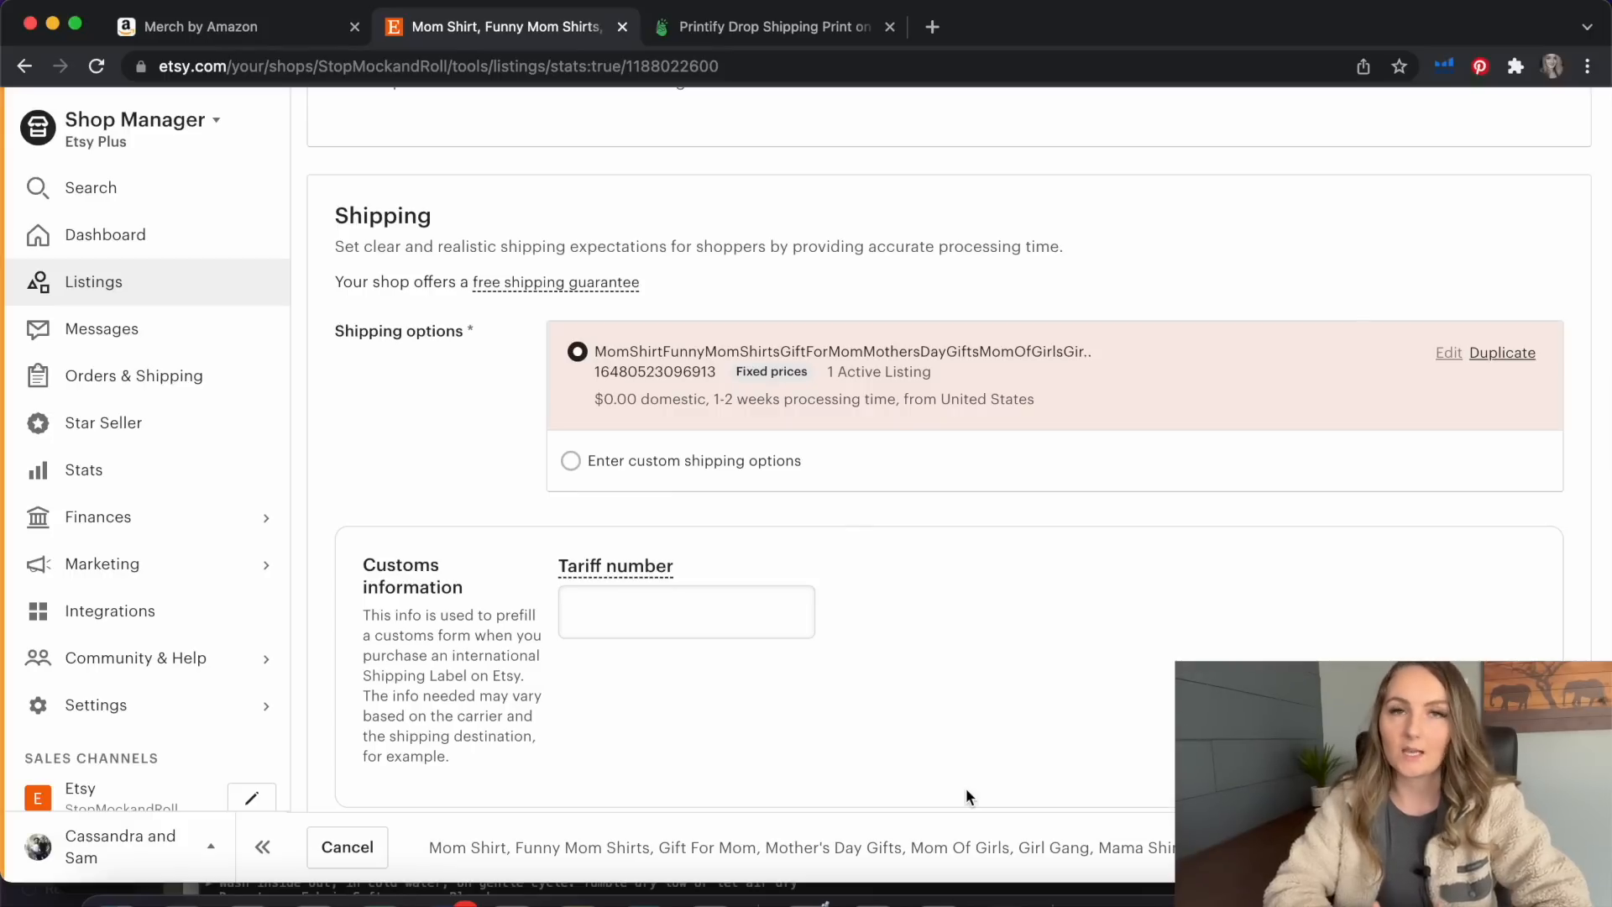
Publish the changes made to the "I run a girl gang" shirt listing
{"action": "scroll", "coordinate": [966, 787], "scroll_direction": "down", "scroll_amount": 4}
{"action": "left_click", "coordinate": [1528, 847]}
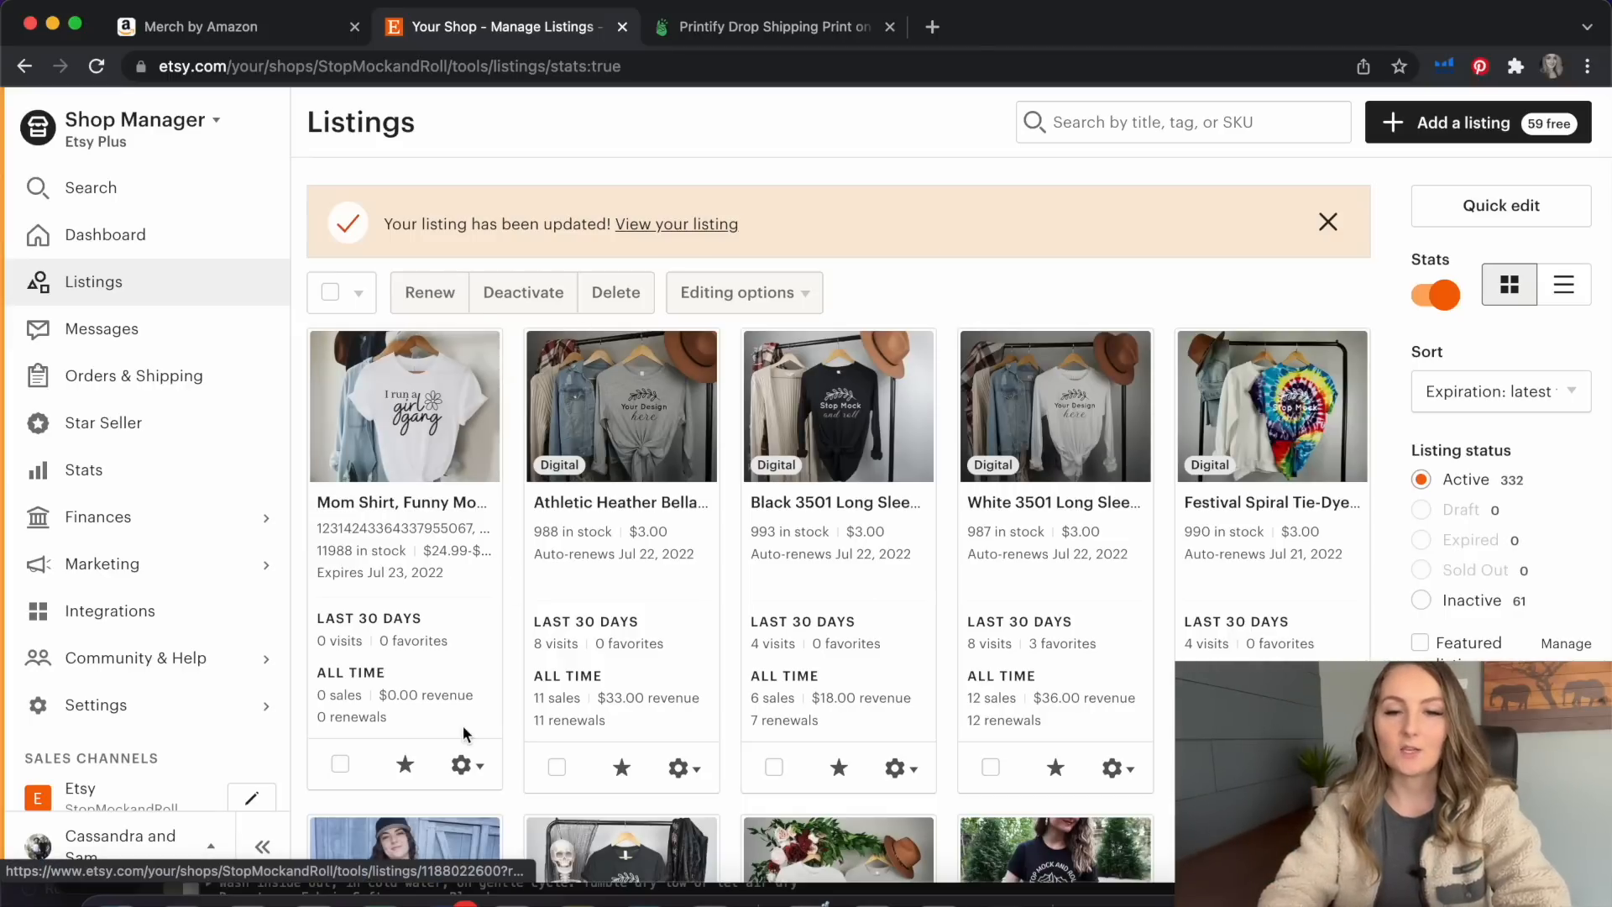
Create a copy of the "I run a girl gang" shirt listing and make the gray shirt model photo its primary photo
{"action": "scroll", "coordinate": [462, 725], "scroll_direction": "down", "scroll_amount": 2}
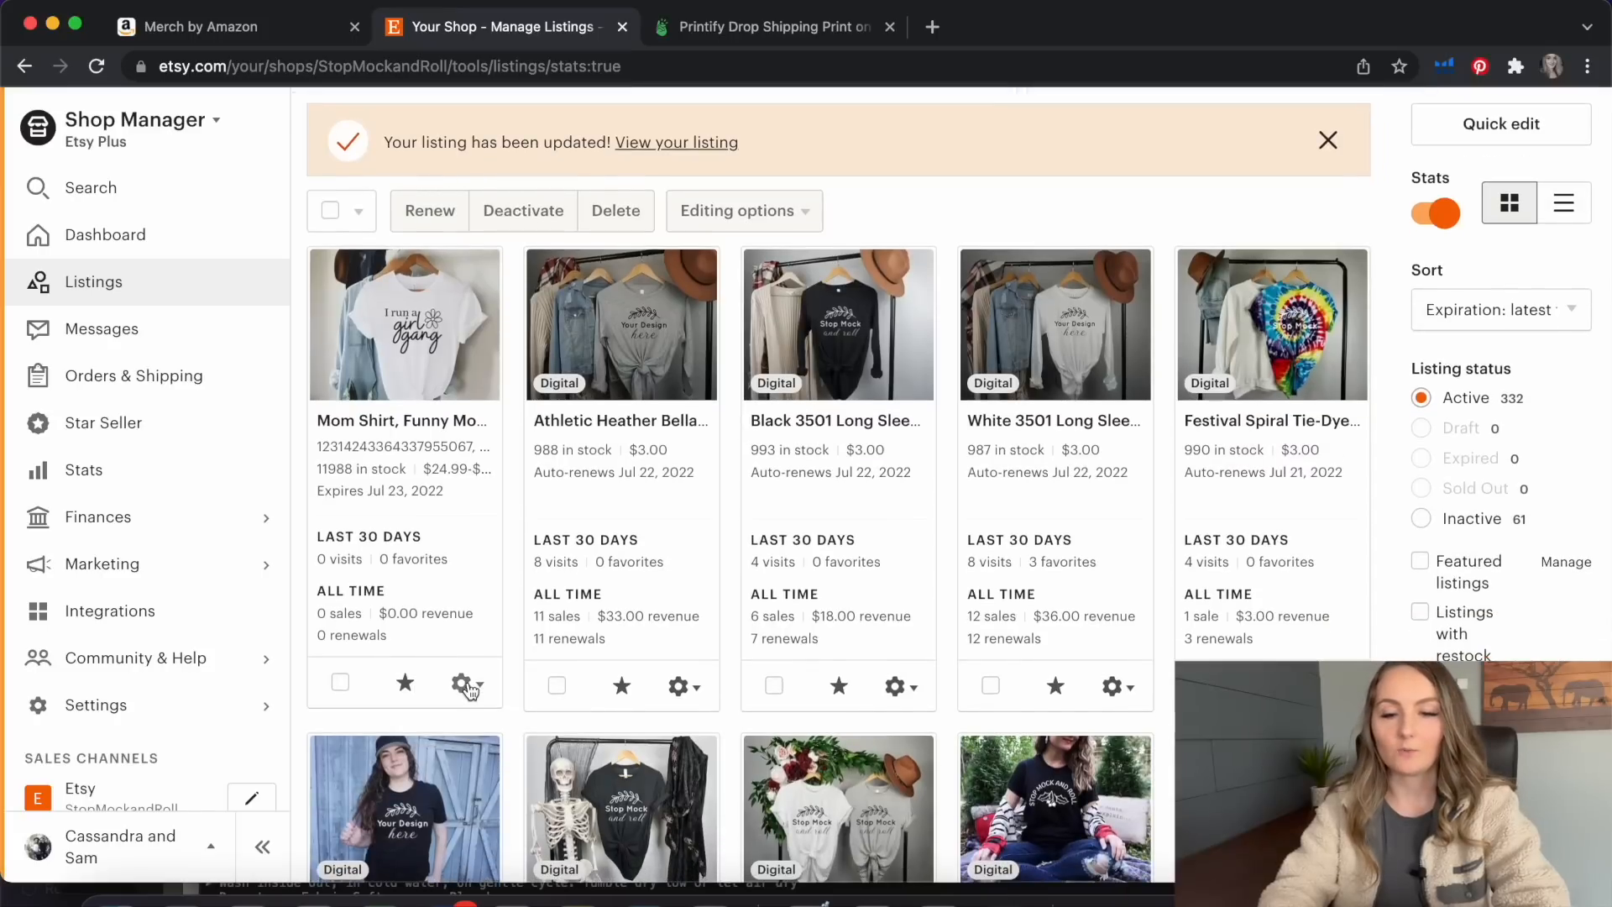
{"action": "left_click", "coordinate": [464, 685]}
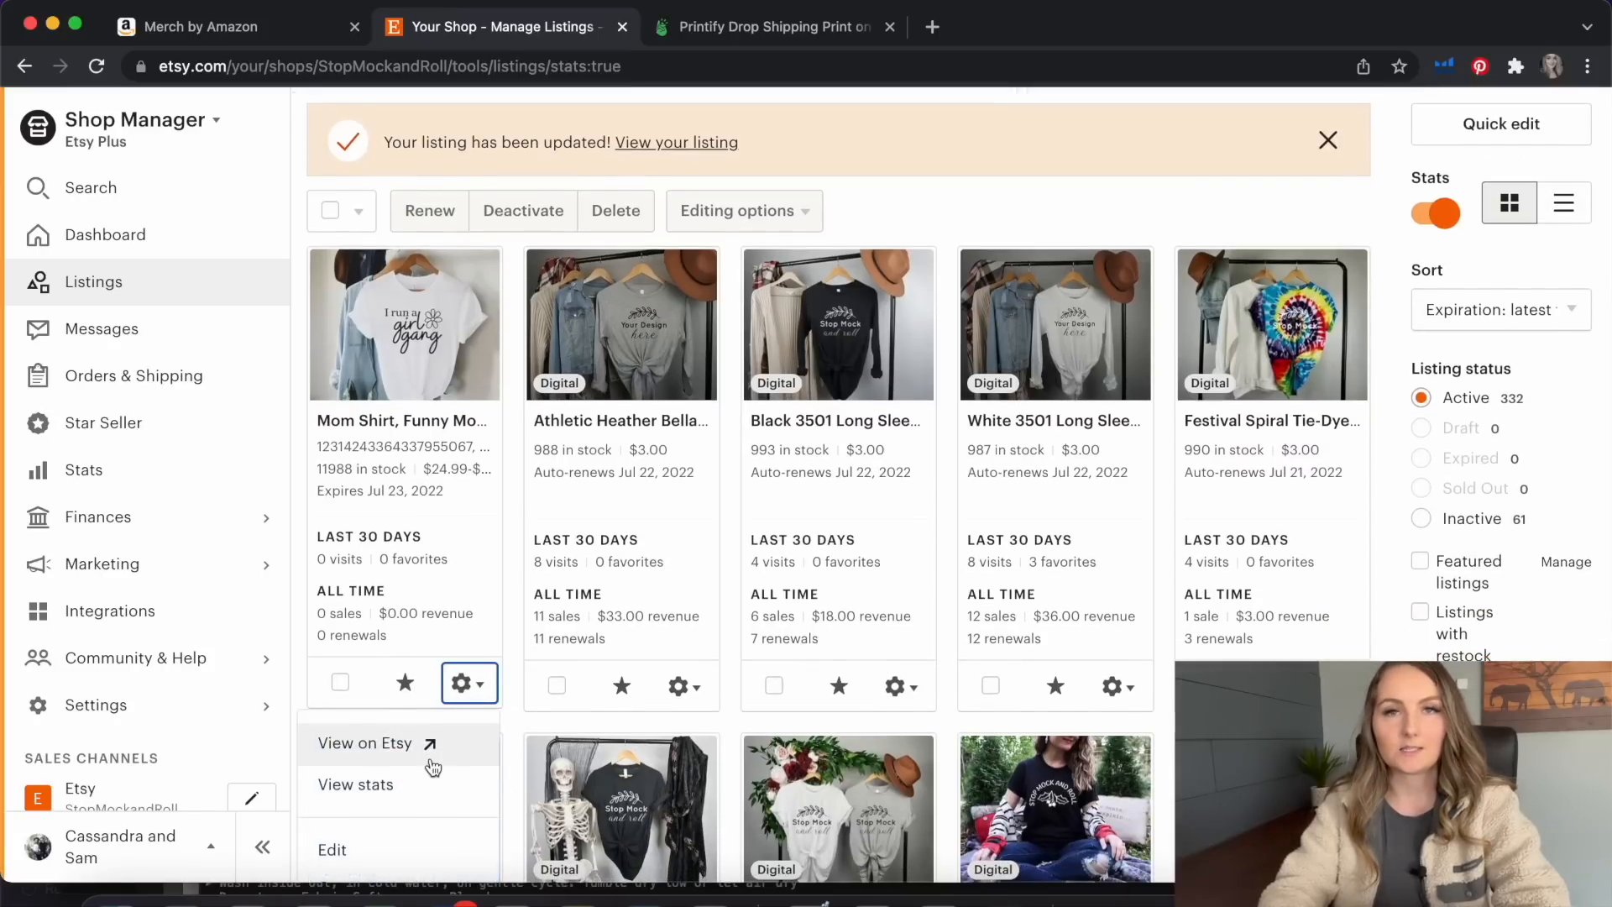
{"action": "scroll", "coordinate": [432, 767], "scroll_direction": "down", "scroll_amount": 2}
{"action": "left_click", "coordinate": [401, 792]}
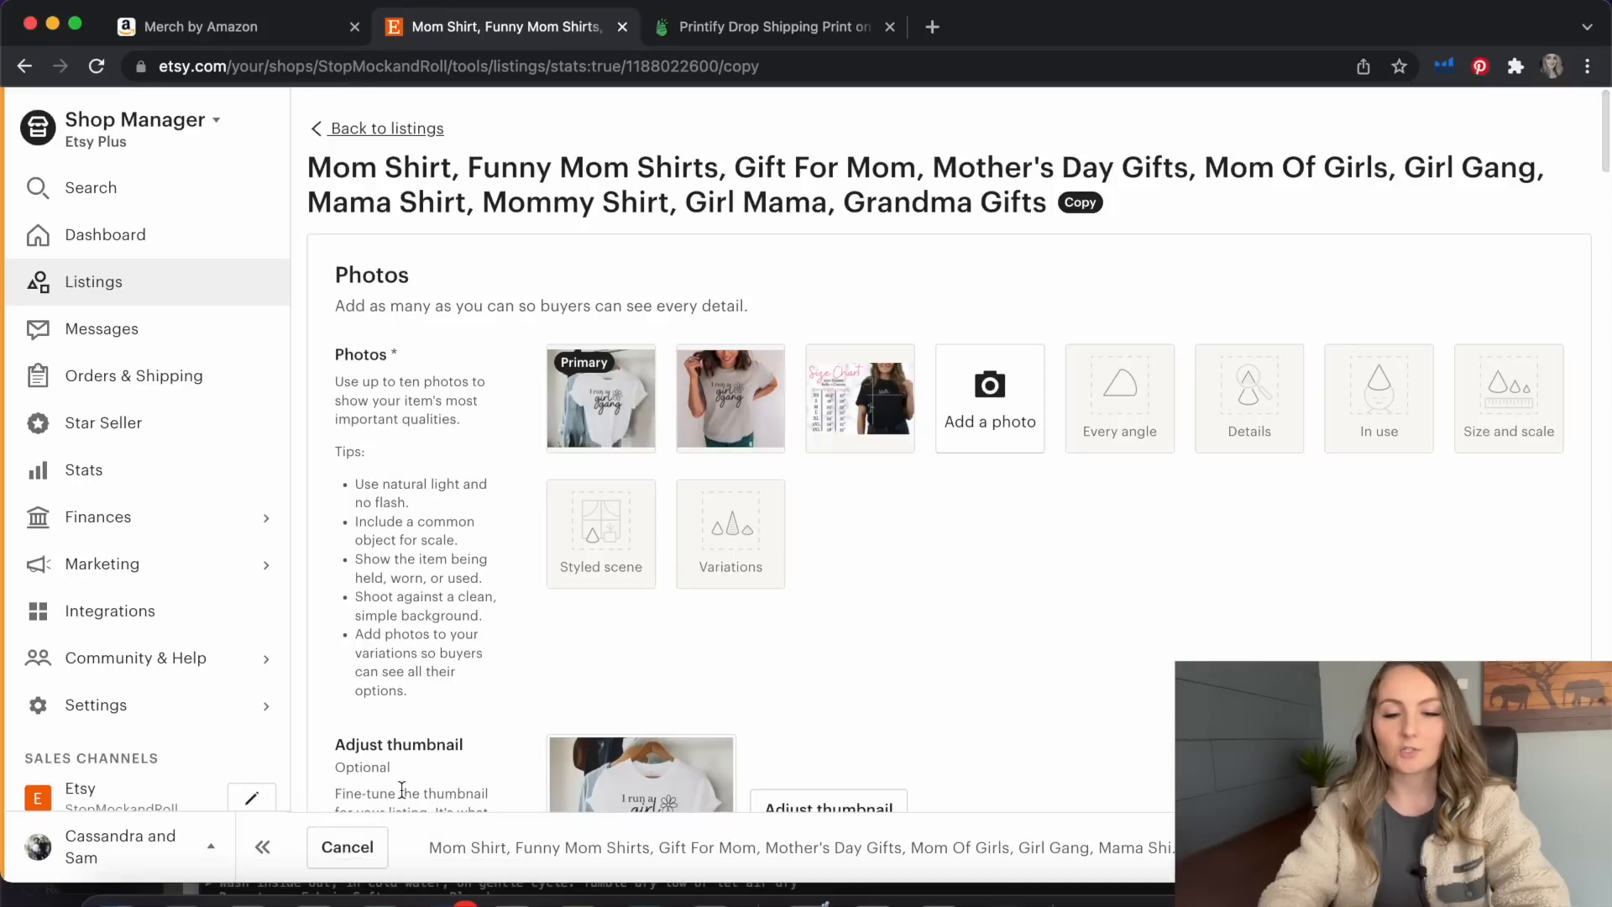
{"action": "mouse_move", "coordinate": [739, 387]}
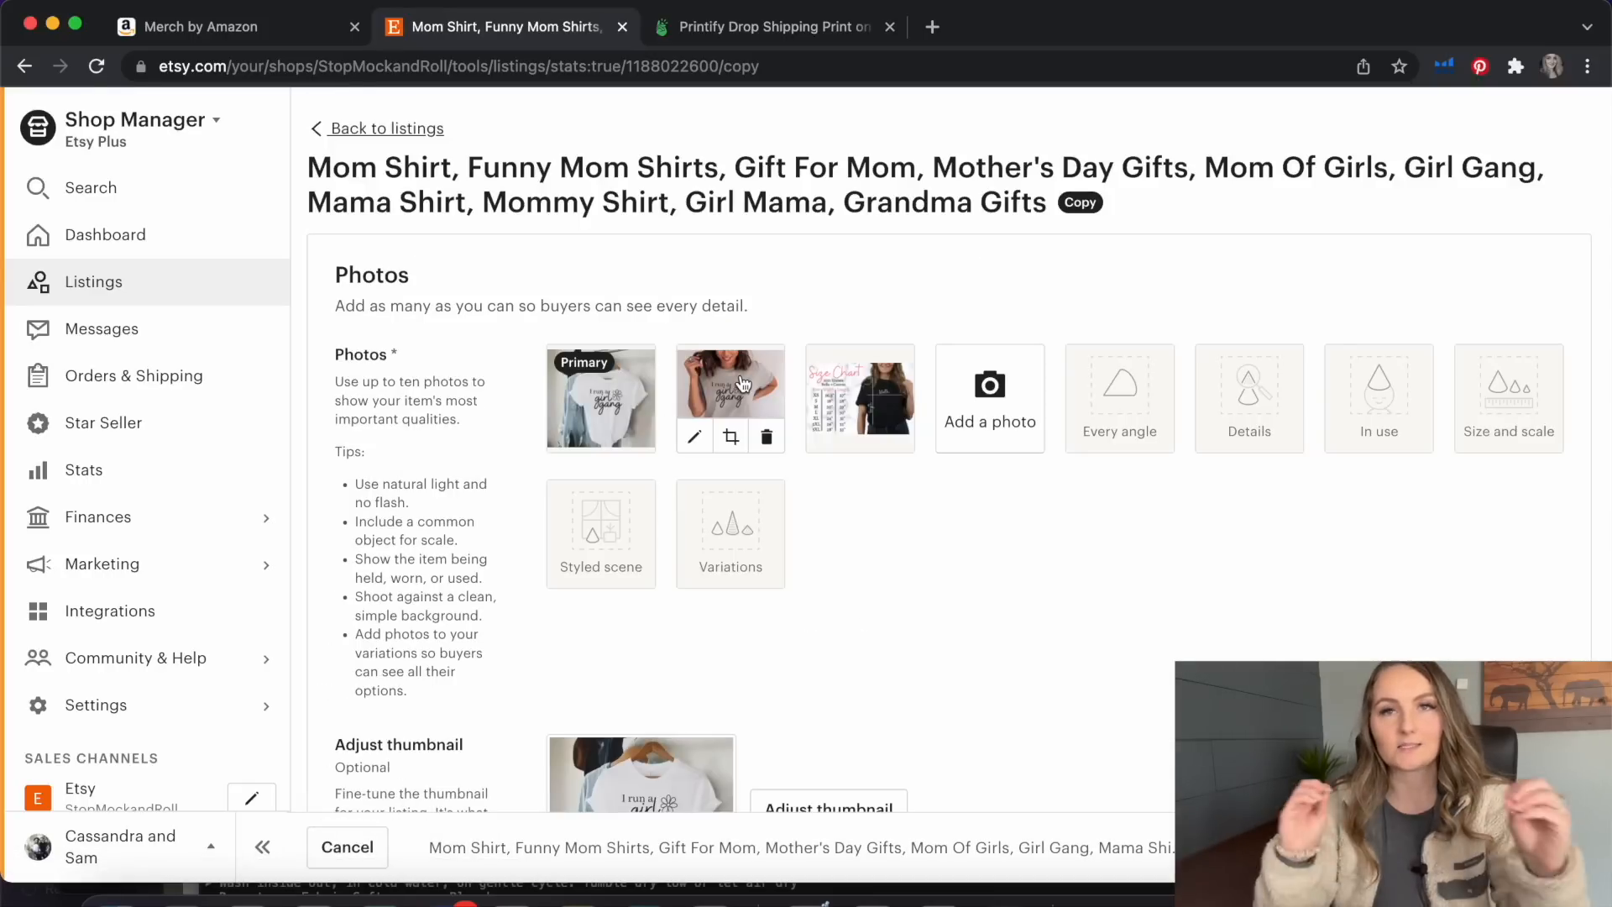
{"action": "left_click_drag", "start_coordinate": [743, 384], "coordinate": [601, 394]}
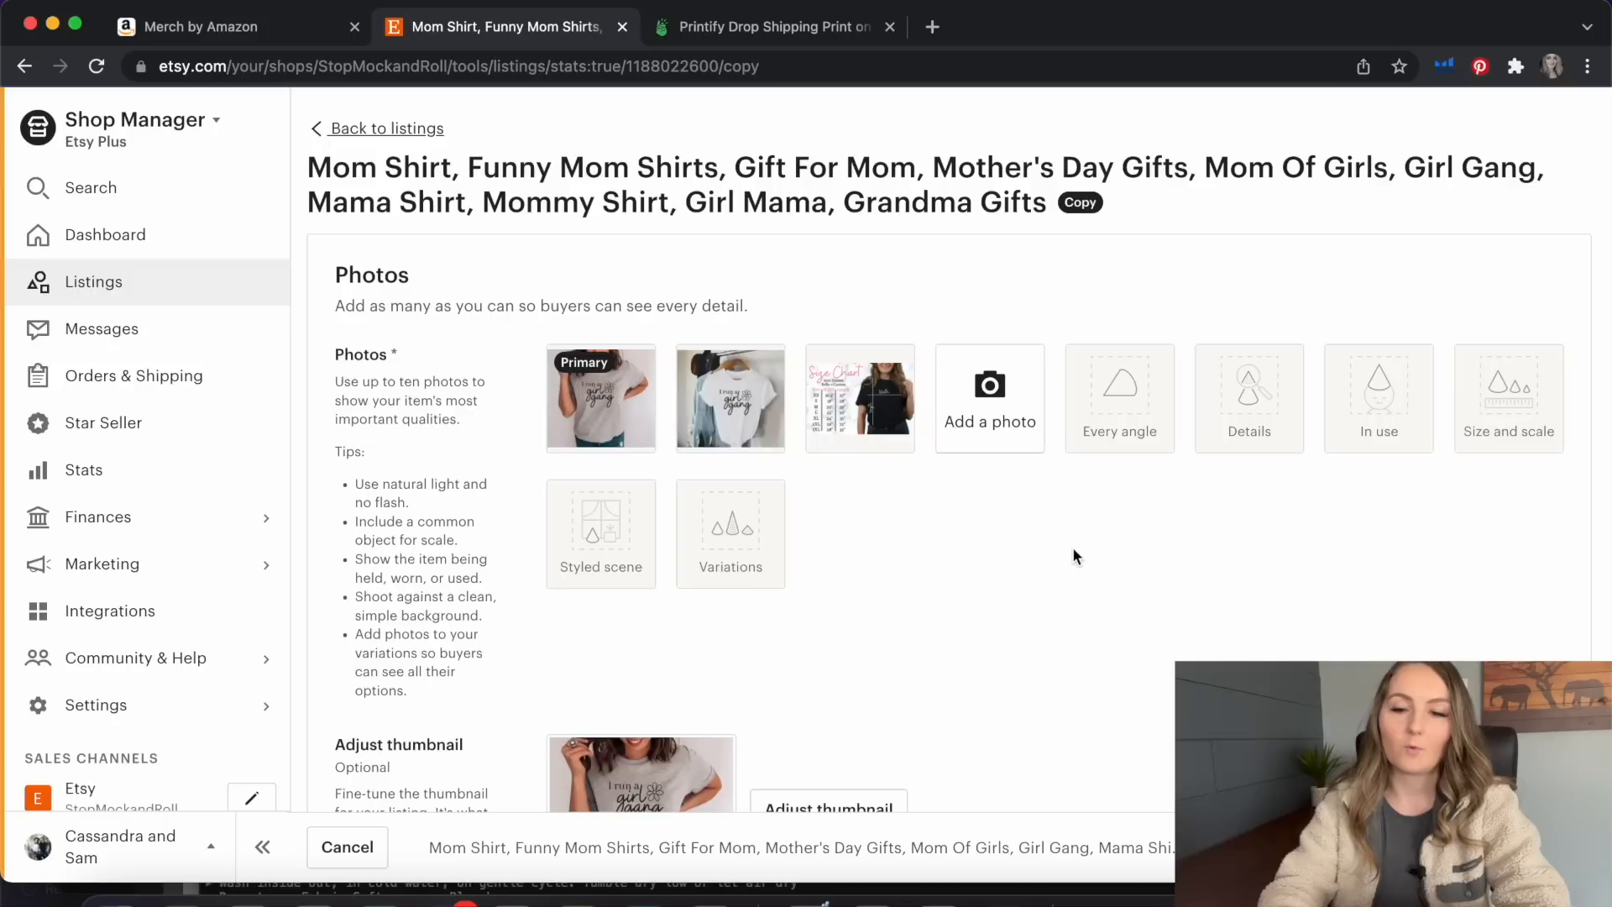
Zoom in slightly on the copied listing's thumbnail, reposition it to frame the shirt design, save it and publish the new listing
{"action": "scroll", "coordinate": [1072, 547], "scroll_direction": "down", "scroll_amount": 5}
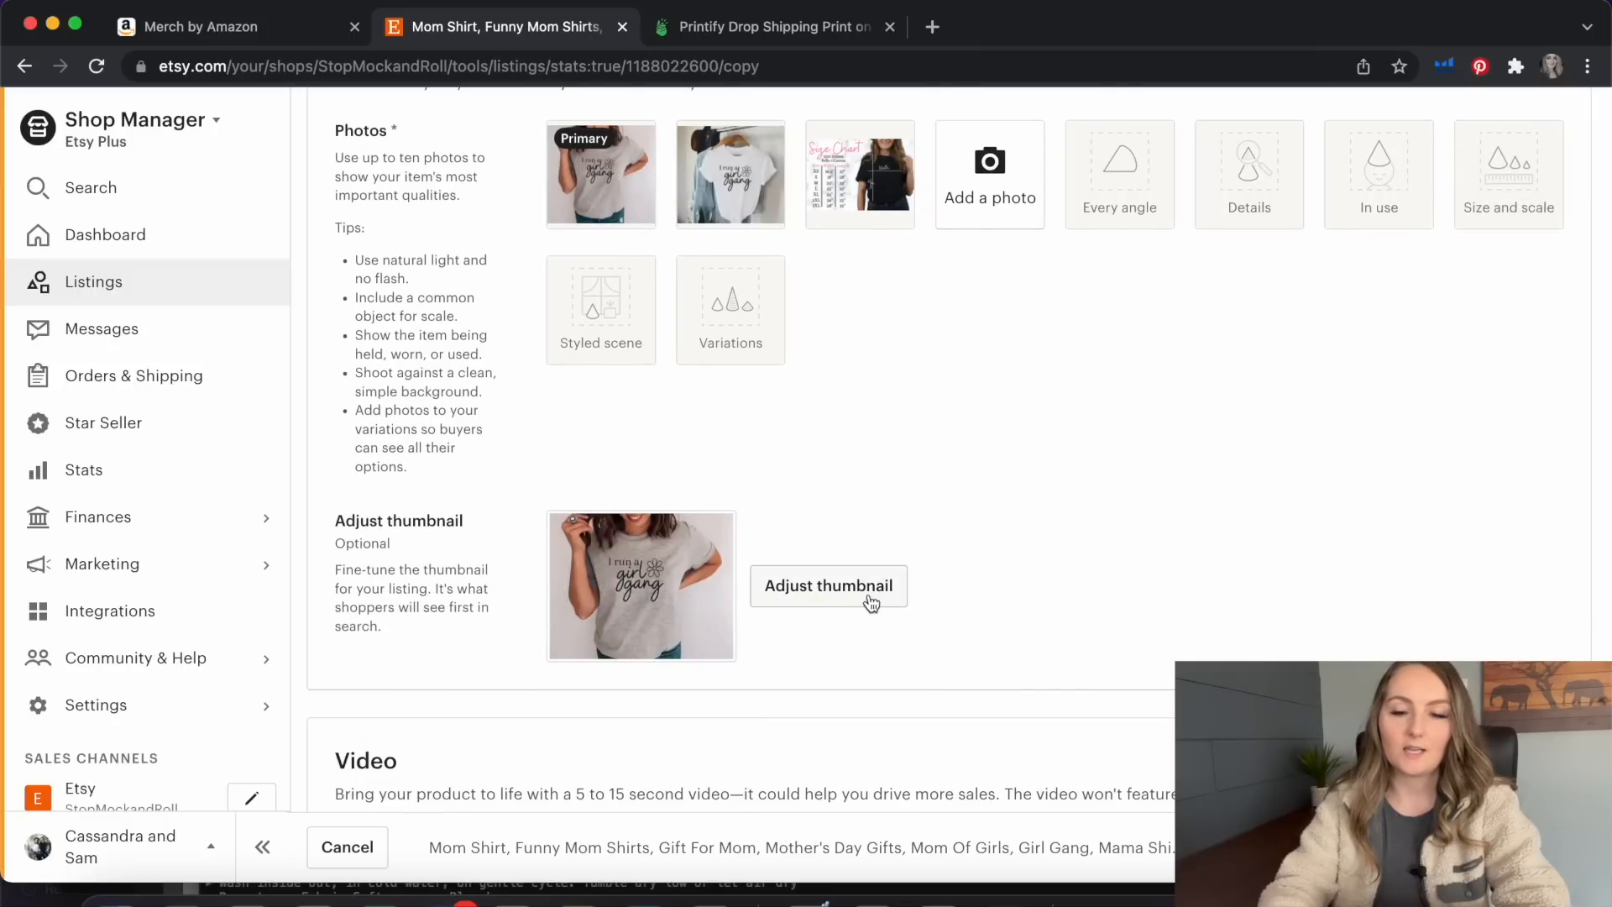
{"action": "left_click", "coordinate": [871, 603]}
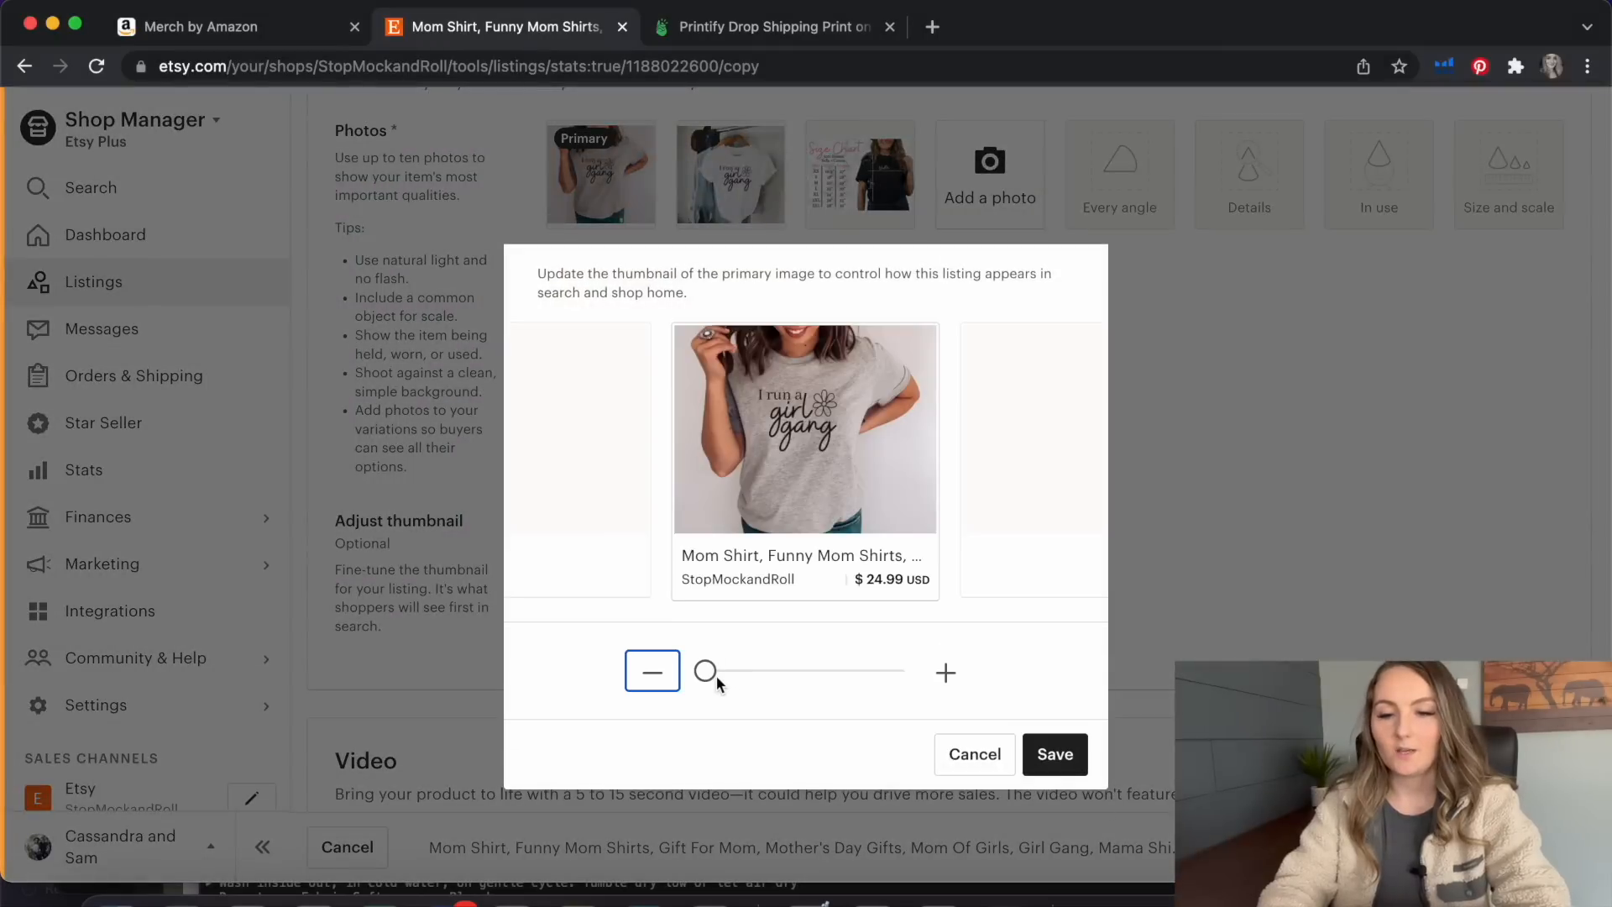
{"action": "left_click_drag", "start_coordinate": [714, 676], "coordinate": [752, 677]}
{"action": "left_click_drag", "start_coordinate": [806, 471], "coordinate": [790, 477]}
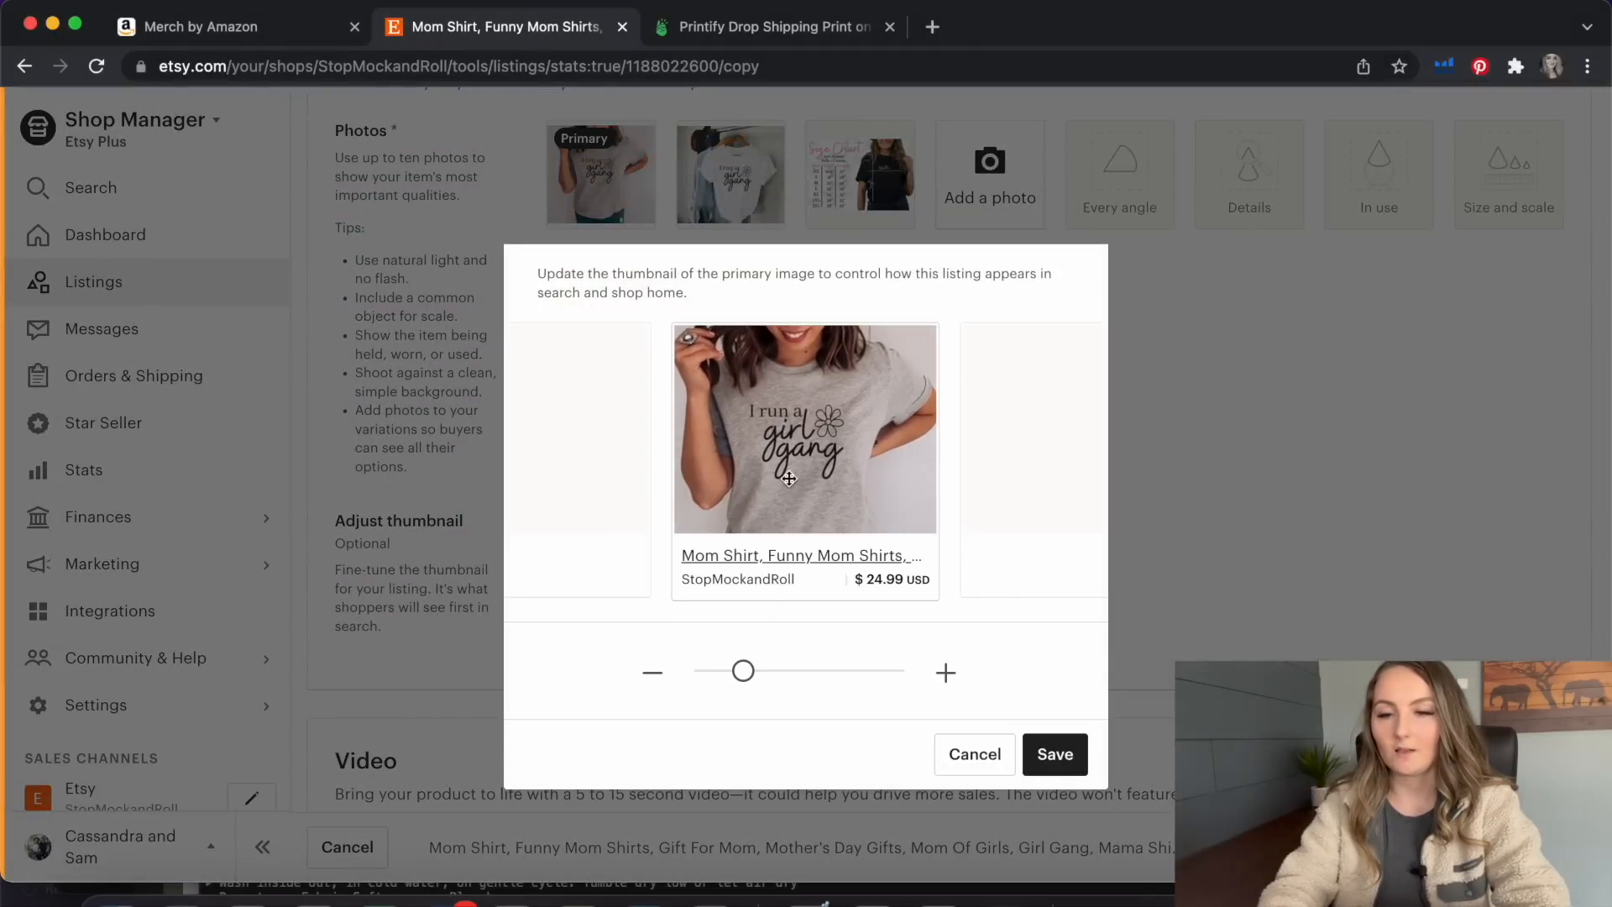
{"action": "left_click", "coordinate": [1056, 756]}
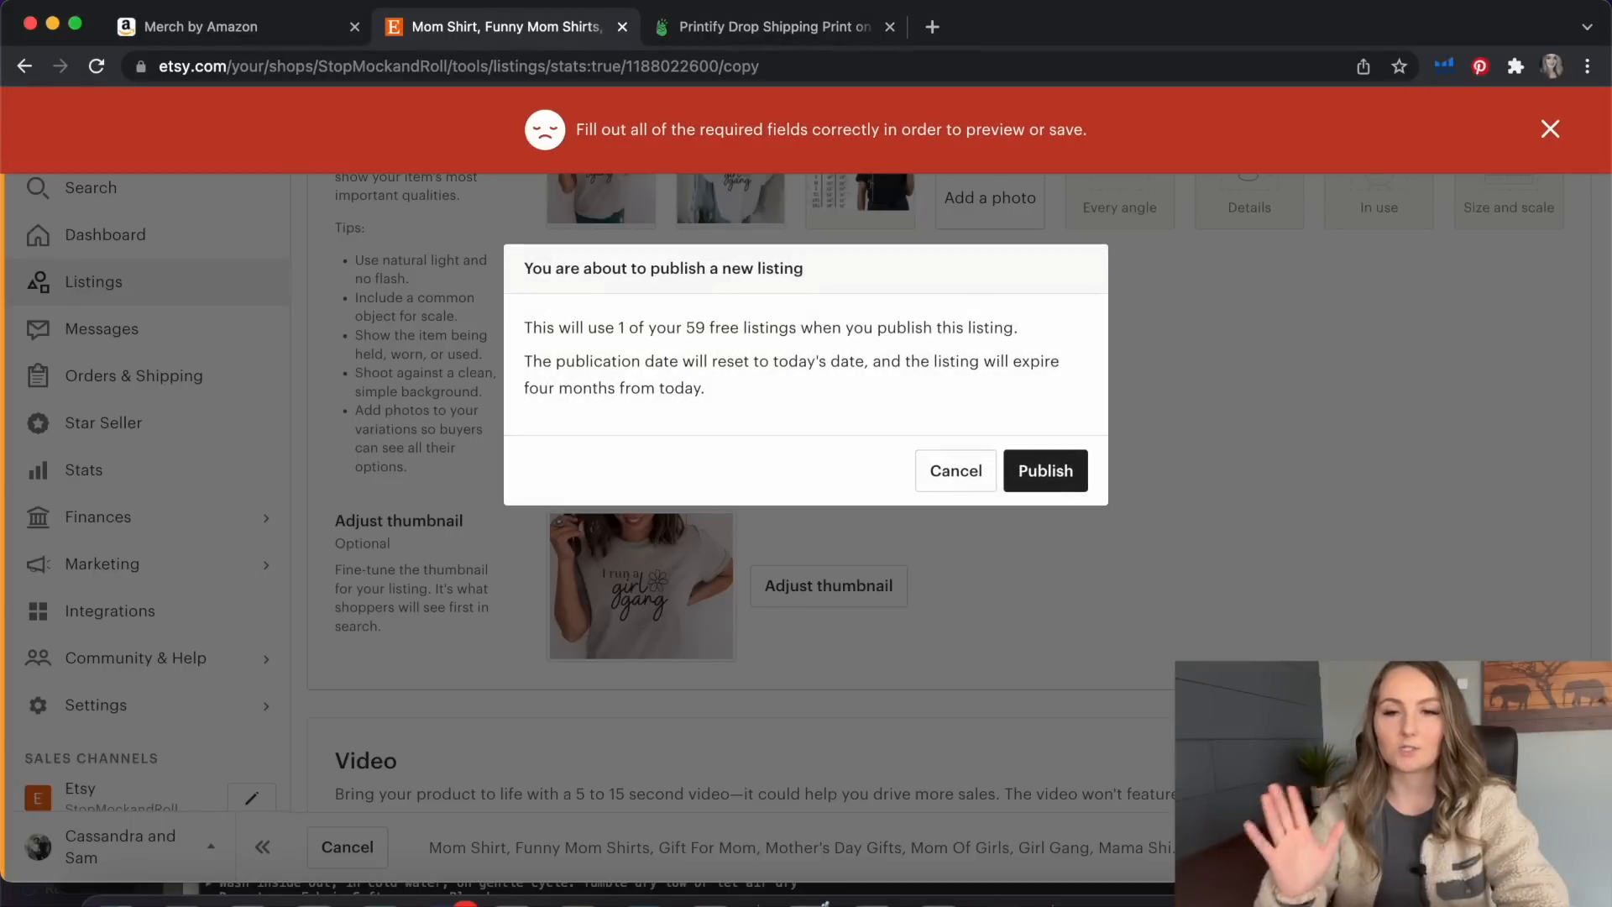
{"action": "left_click", "coordinate": [1083, 485]}
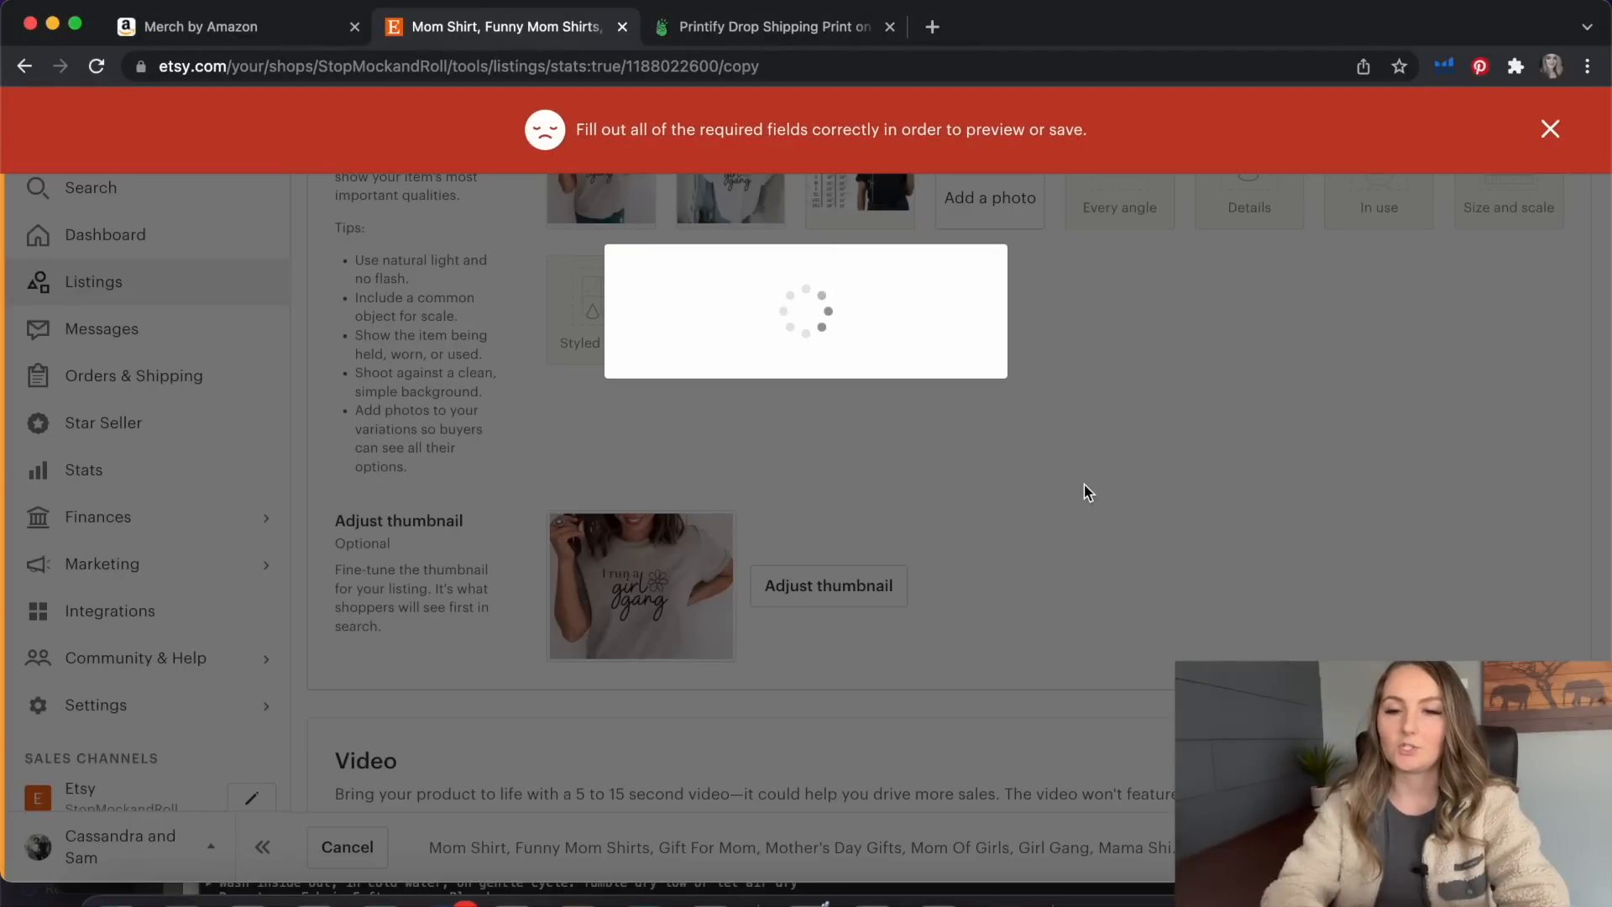